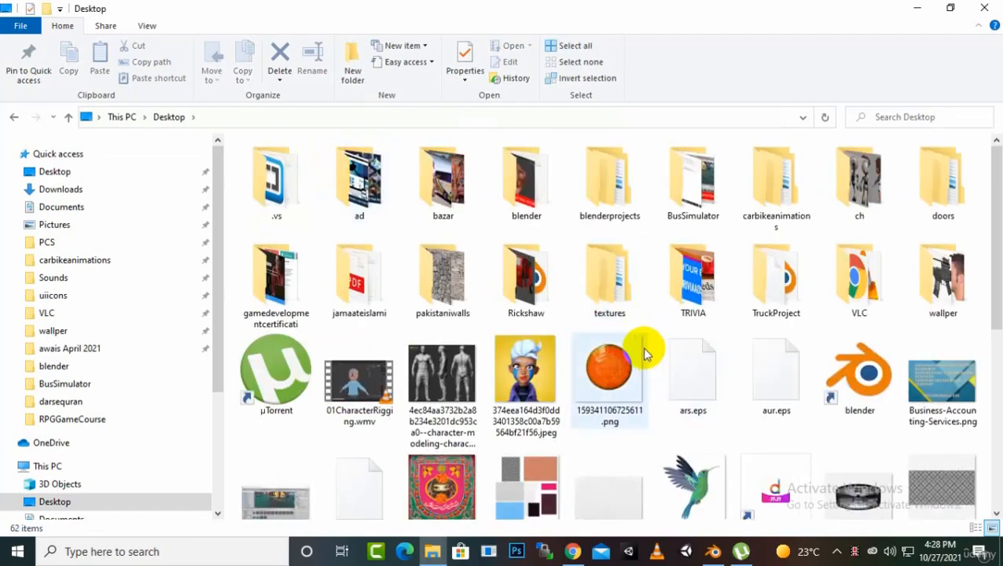
Open the ch folder on the Desktop and bring the three-view boy character image into Blender's viewport as a reference
{"action": "mouse_move", "coordinate": [645, 354]}
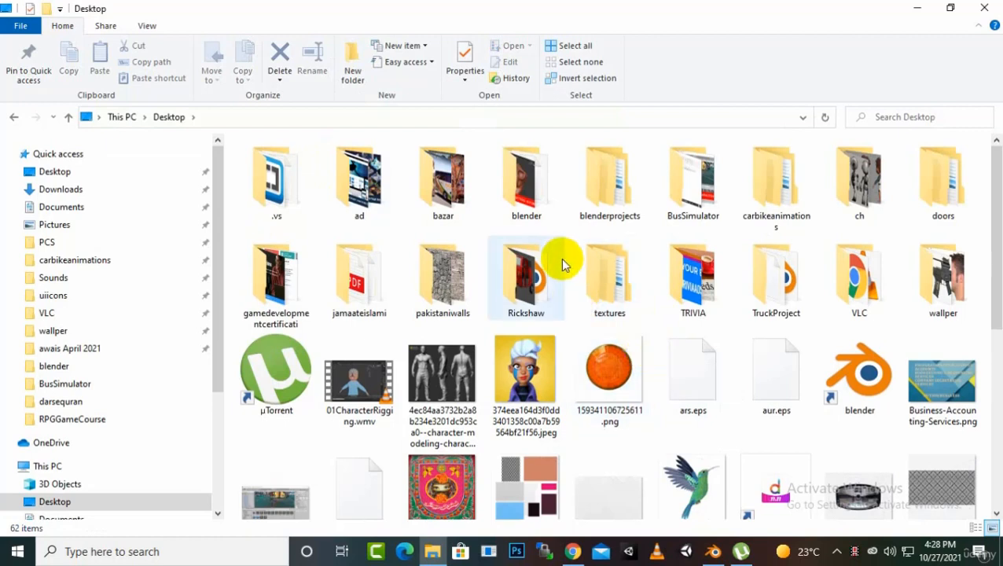
{"action": "mouse_move", "coordinate": [562, 262]}
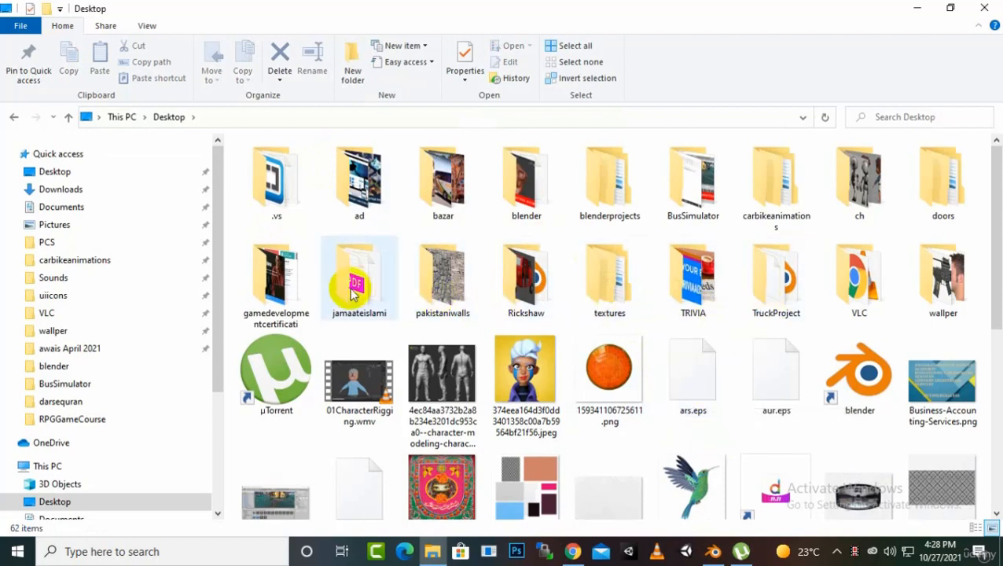
{"action": "double_click", "coordinate": [861, 174]}
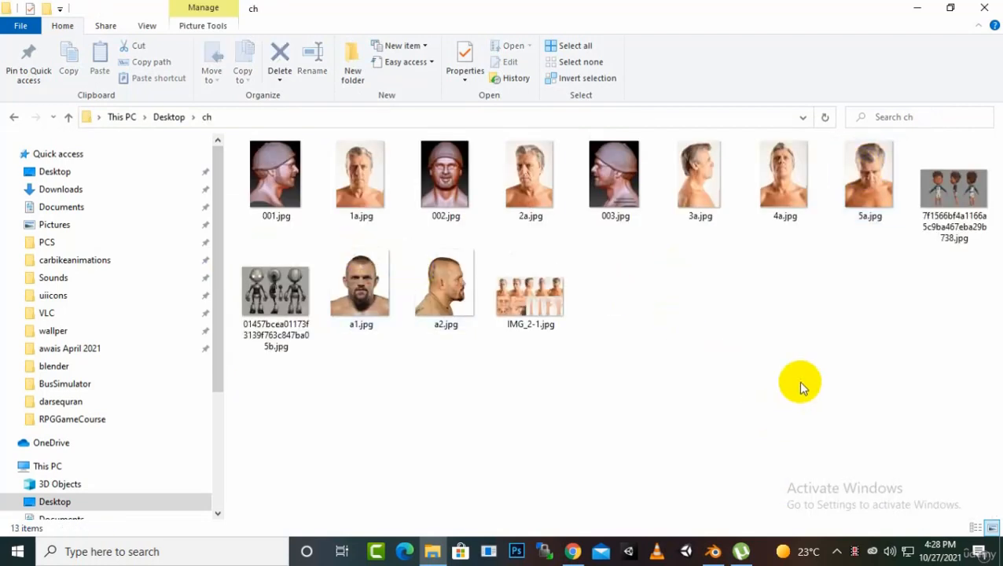
{"action": "left_click", "coordinate": [955, 197]}
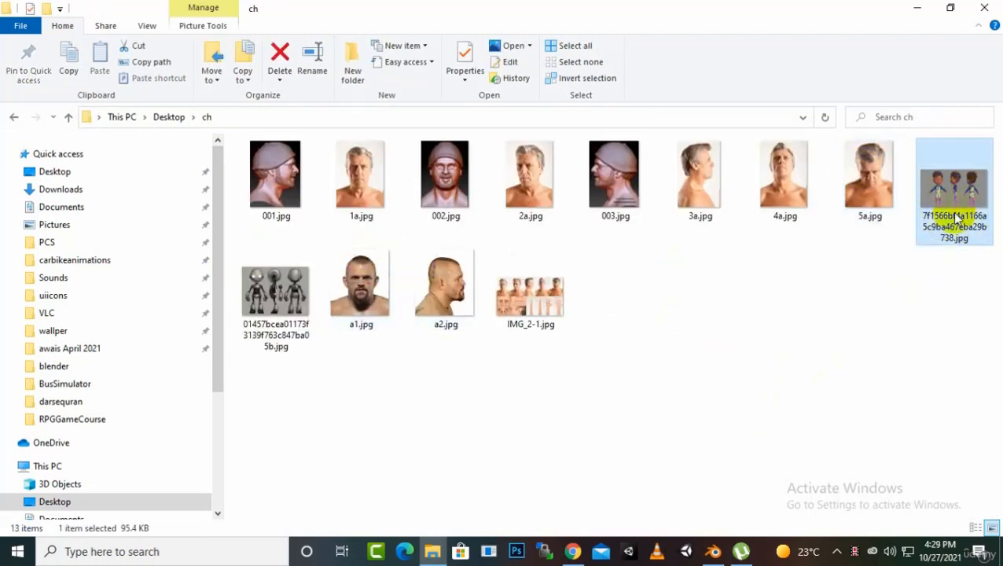
{"action": "left_click_drag", "start_coordinate": [956, 217], "coordinate": [555, 354]}
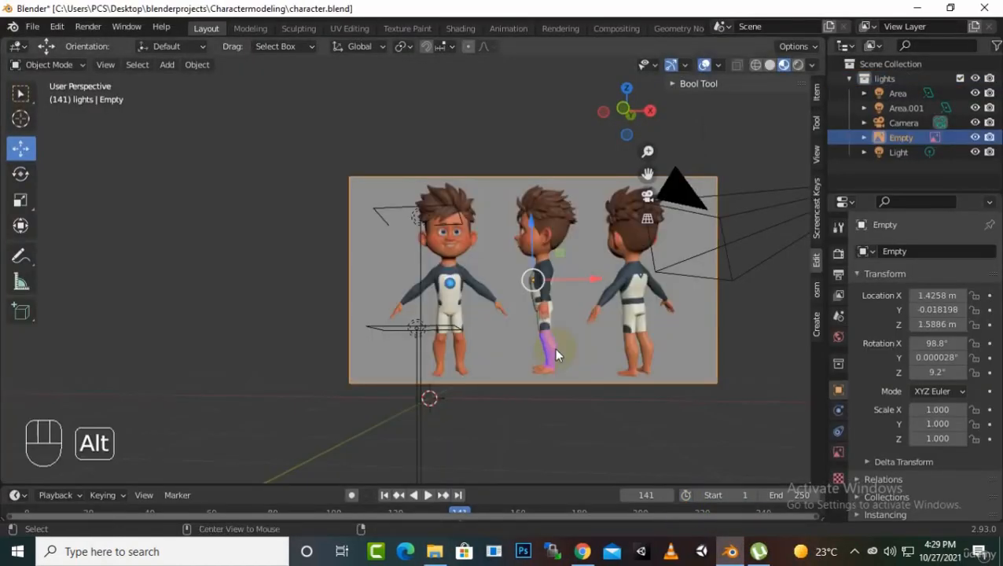
Clear the reference image's location and rotation, and stand it upright by rotating it 90° about the X axis
{"action": "key", "text": "alt+g"}
{"action": "key", "text": "alt+r"}
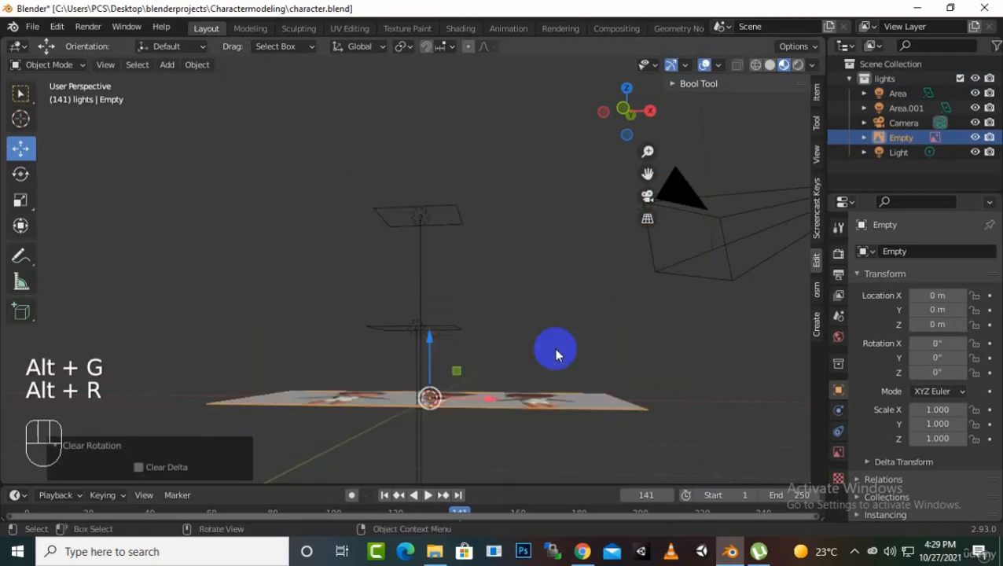
{"action": "scroll", "coordinate": [554, 348], "scroll_direction": "down", "scroll_amount": 5}
{"action": "middle_click_drag", "start_coordinate": [555, 348], "coordinate": [572, 426]}
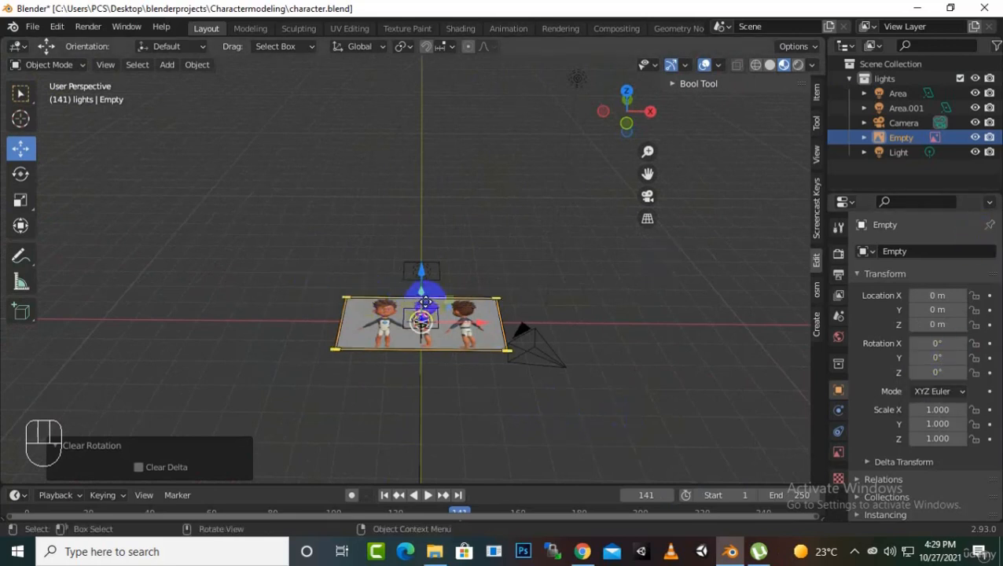
{"action": "key", "text": "alt"}
{"action": "type", "text": "r"}
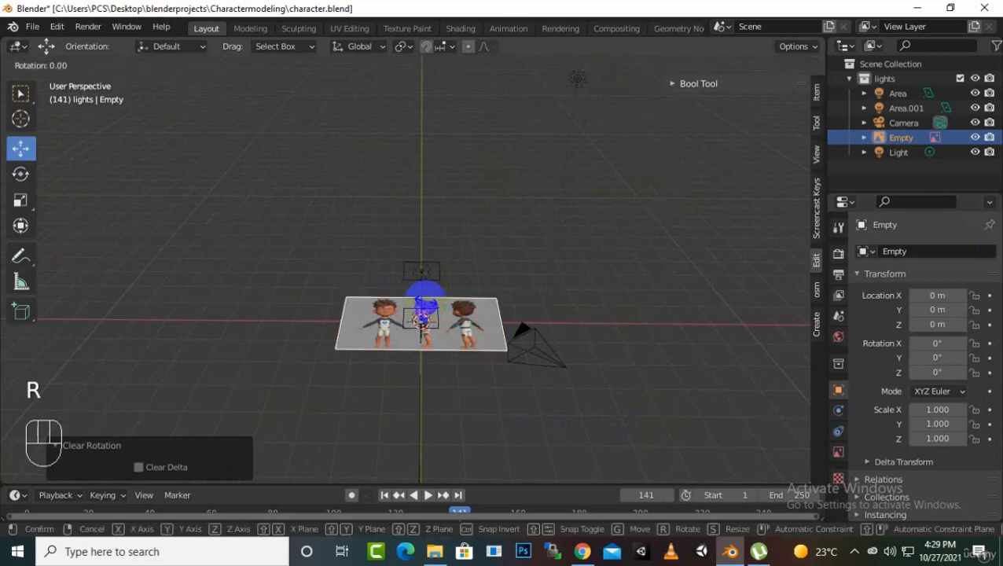
{"action": "type", "text": "x"}
{"action": "type", "text": "90"}
{"action": "key", "text": "Return"}
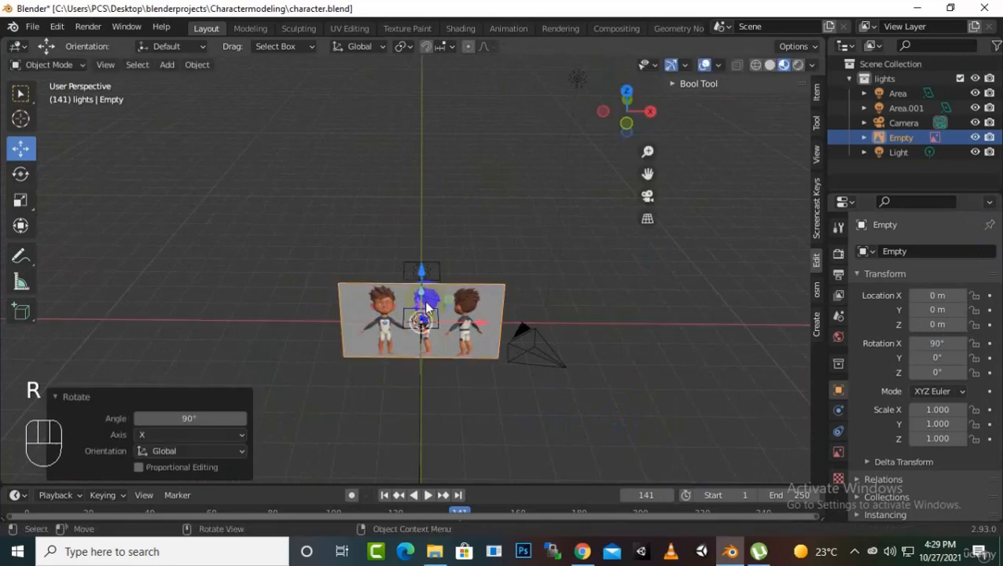
Move the upright reference image back along the Y axis by about 5.81 m
{"action": "middle_click_drag", "start_coordinate": [751, 310], "coordinate": [454, 293]}
{"action": "left_click_drag", "start_coordinate": [453, 293], "coordinate": [609, 295]}
{"action": "scroll", "coordinate": [551, 400], "scroll_direction": "up", "scroll_amount": 1}
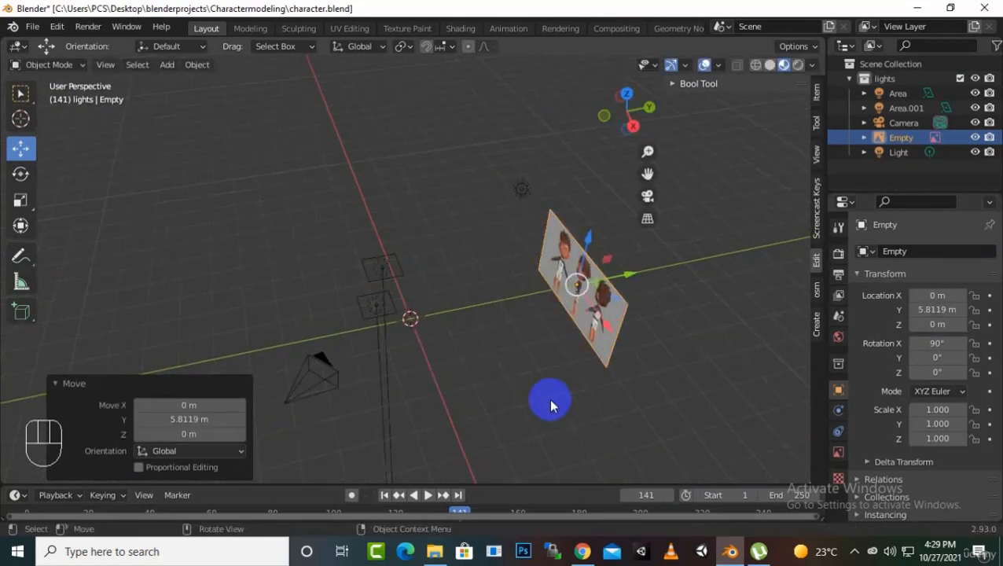
Duplicate the reference image and clear the copy's location and rotation
{"action": "key", "text": "shift+d"}
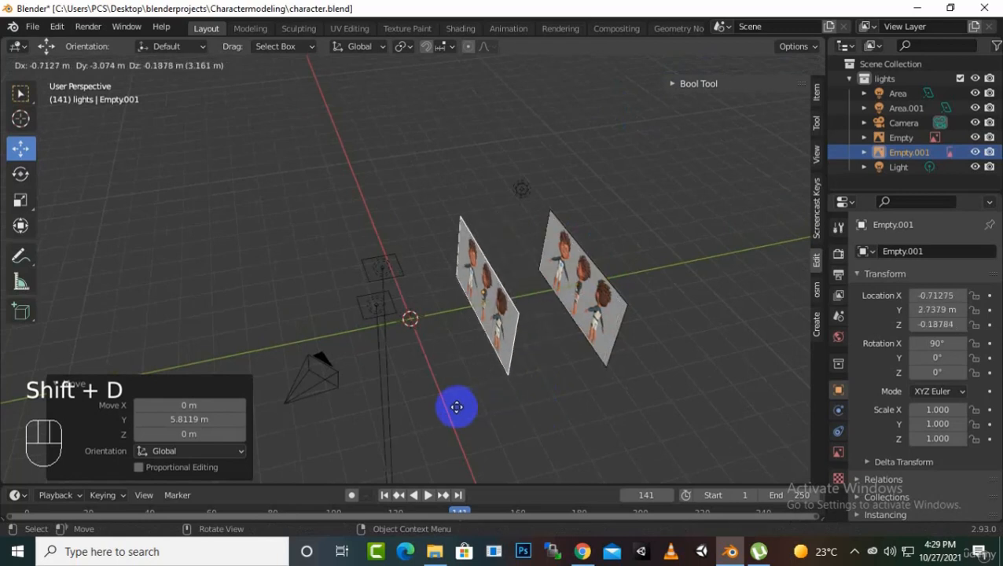
{"action": "left_click", "coordinate": [457, 412]}
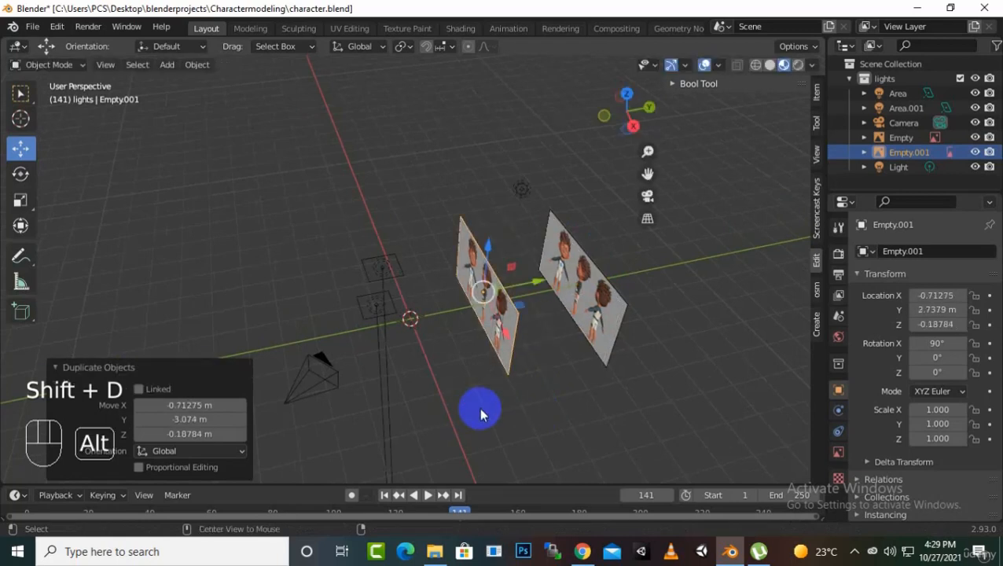
{"action": "key", "text": "alt+g"}
{"action": "key", "text": "alt+r"}
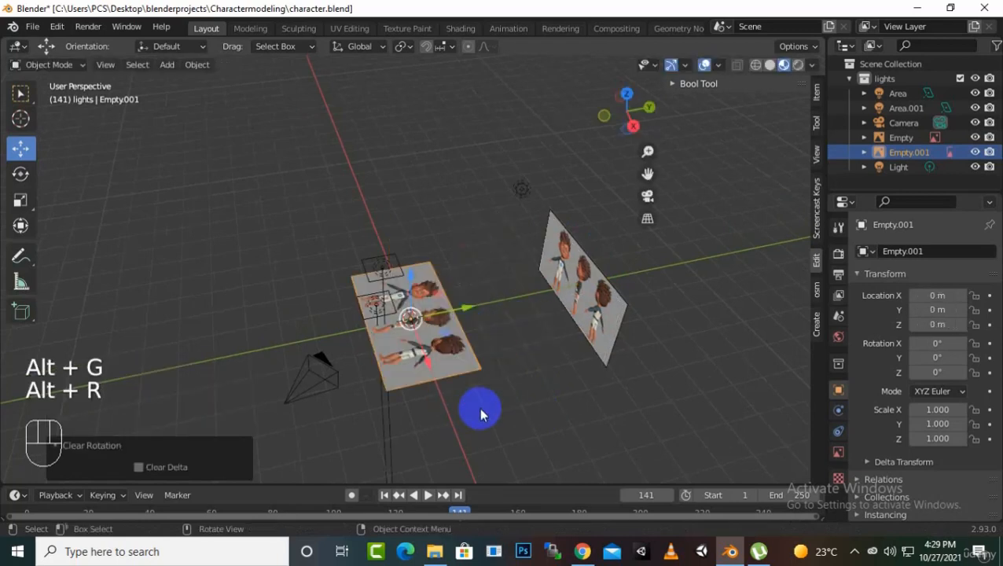
Rotate the duplicated reference image 90° about the X axis and 90° about the Z axis
{"action": "type", "text": "rx"}
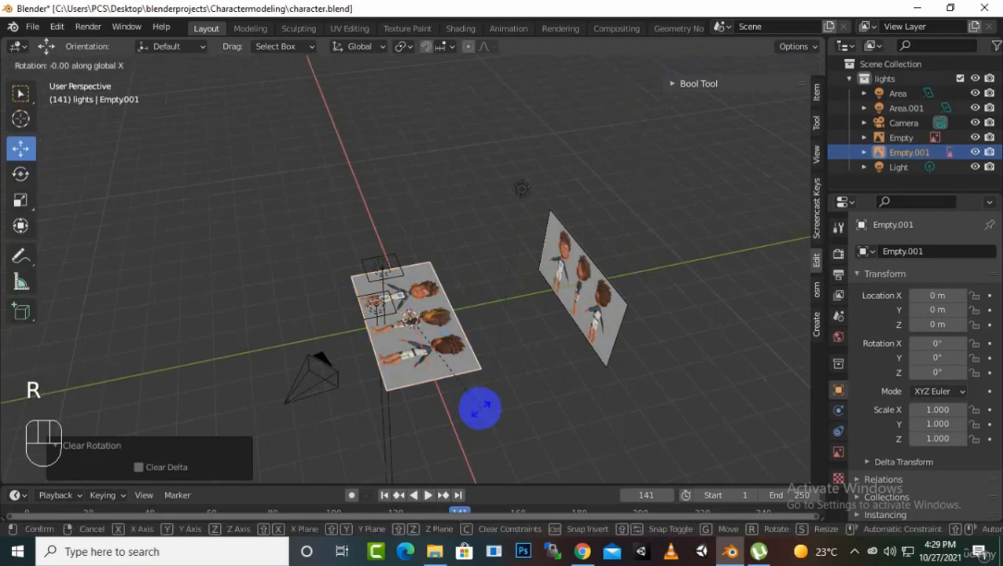
{"action": "type", "text": "90"}
{"action": "left_click", "coordinate": [484, 408]}
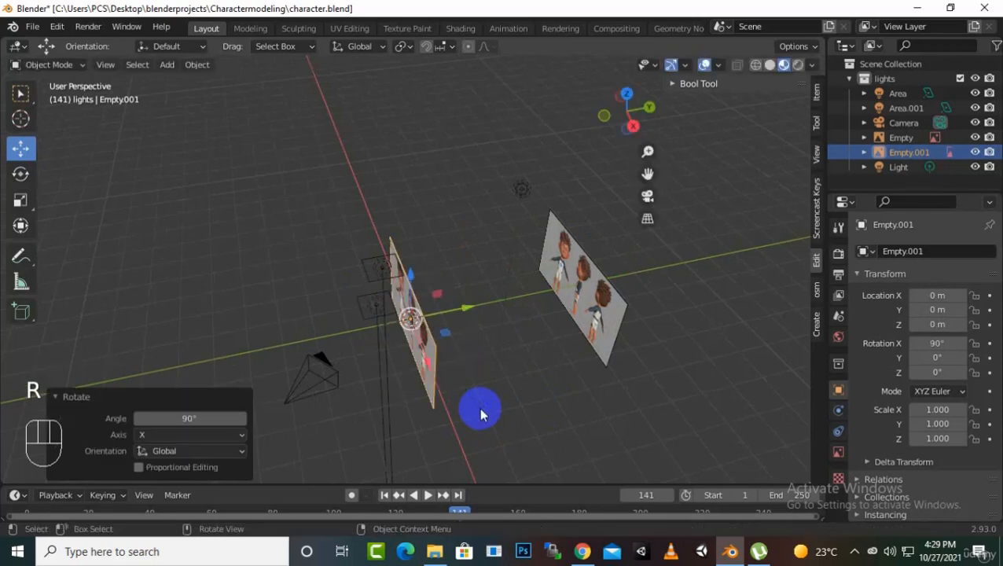
{"action": "type", "text": "rz"}
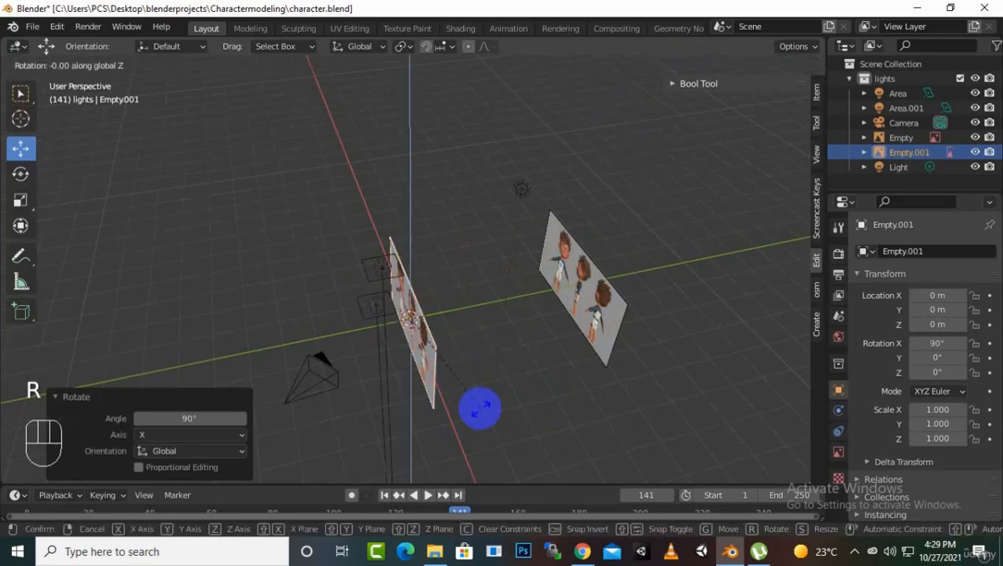
{"action": "type", "text": "90"}
{"action": "left_click", "coordinate": [481, 408]}
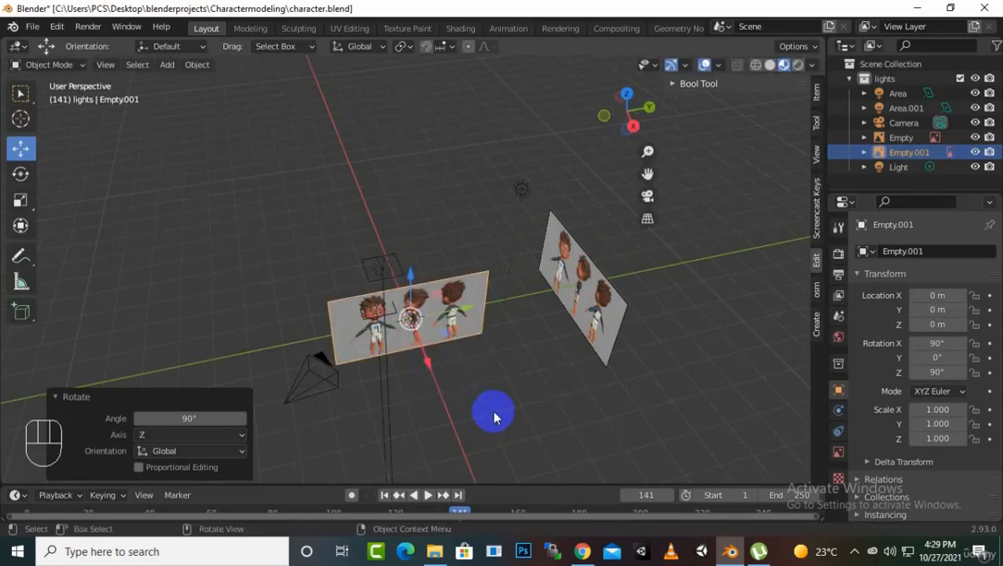
Move the side-view reference copy about -5.83 m along the X axis, away from the origin
{"action": "middle_click_drag", "start_coordinate": [488, 412], "coordinate": [479, 296]}
{"action": "key", "text": "g"}
{"action": "key", "text": "x"}
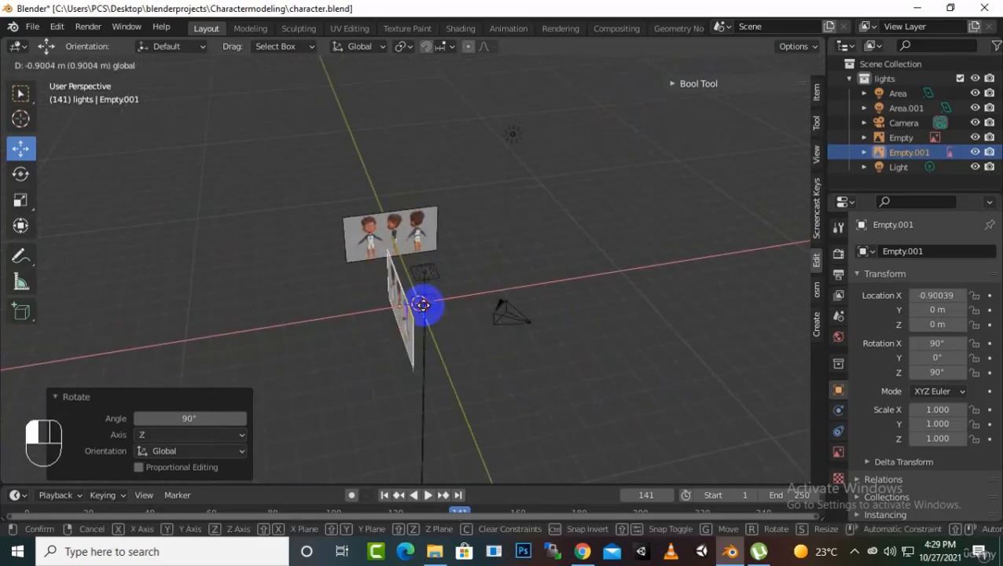
{"action": "left_click", "coordinate": [331, 325]}
Check the placement of both reference images in the front and right orthographic views
{"action": "key", "text": "KP_1"}
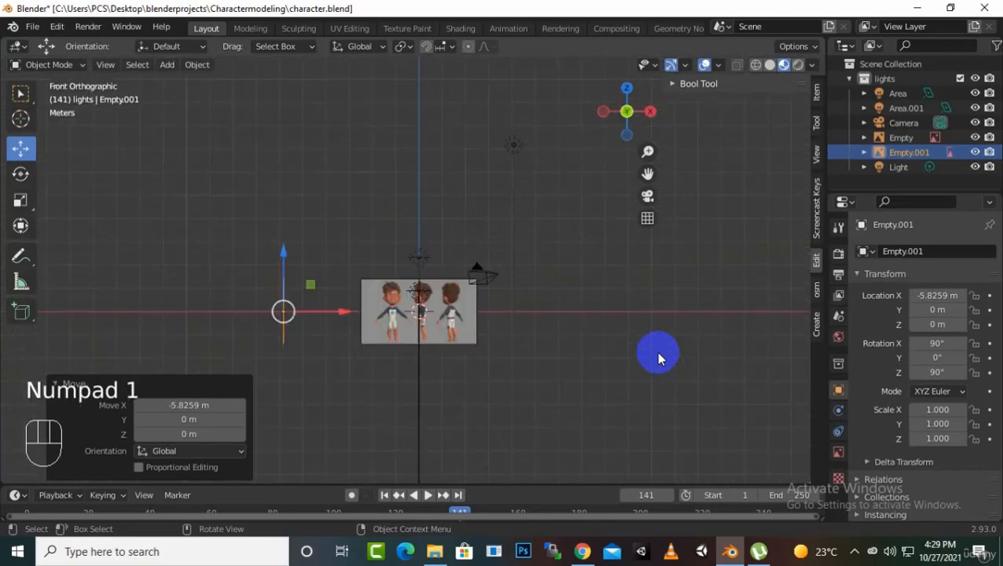
{"action": "scroll", "coordinate": [420, 440], "scroll_direction": "up", "scroll_amount": 5}
{"action": "scroll", "coordinate": [625, 339], "scroll_direction": "down", "scroll_amount": 5}
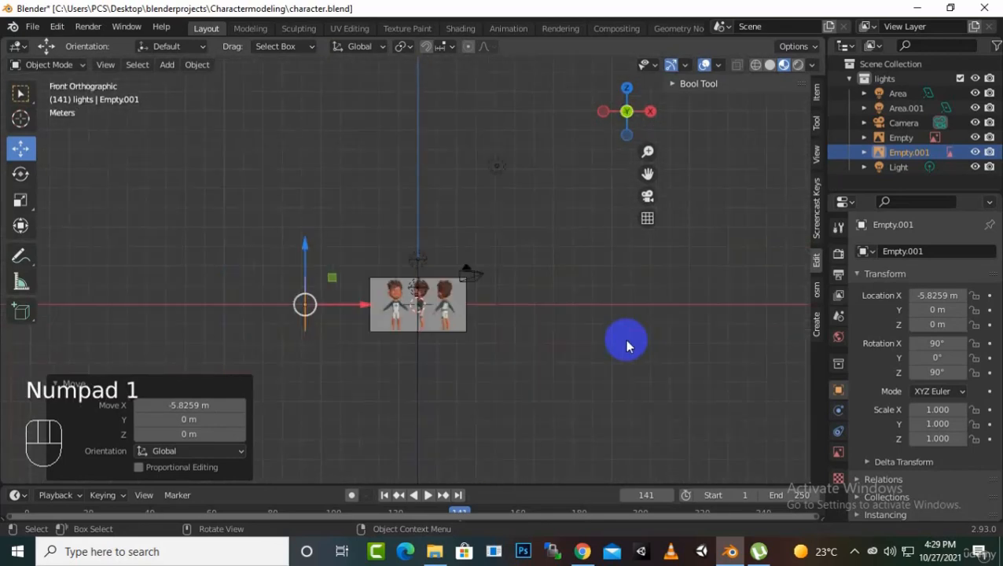
{"action": "key", "text": "KP_3"}
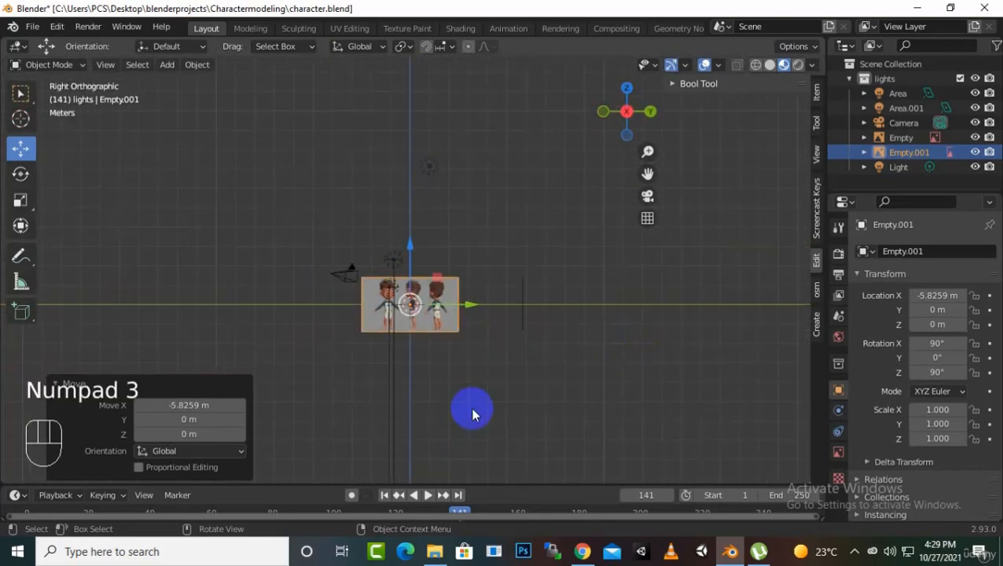
{"action": "scroll", "coordinate": [464, 412], "scroll_direction": "up", "scroll_amount": 5}
{"action": "scroll", "coordinate": [460, 409], "scroll_direction": "down", "scroll_amount": 6}
{"action": "scroll", "coordinate": [460, 409], "scroll_direction": "up", "scroll_amount": 4}
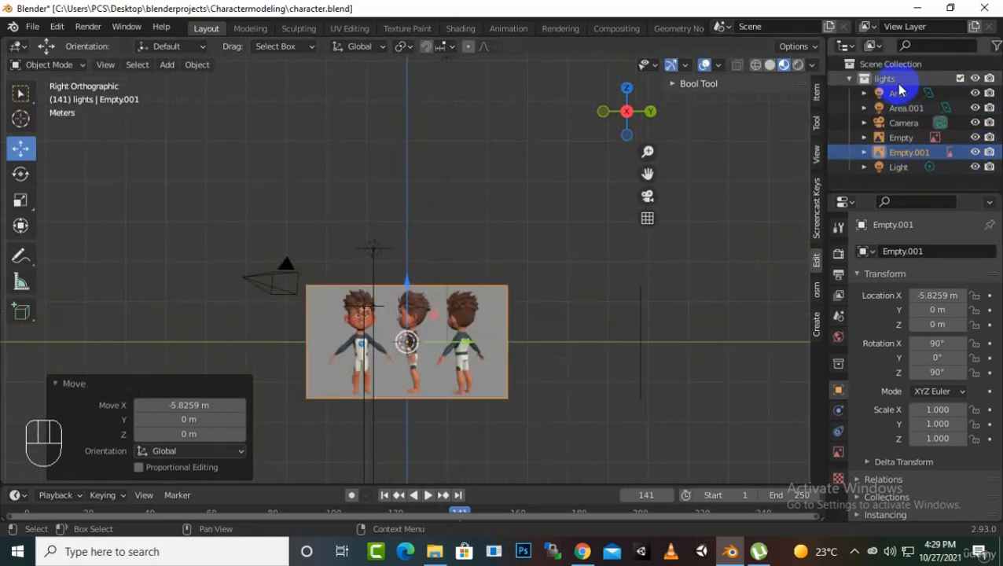
Hide Area, Area.001, the Camera and the Light in the viewport, leaving only the two reference images shown
{"action": "left_click", "coordinate": [975, 92]}
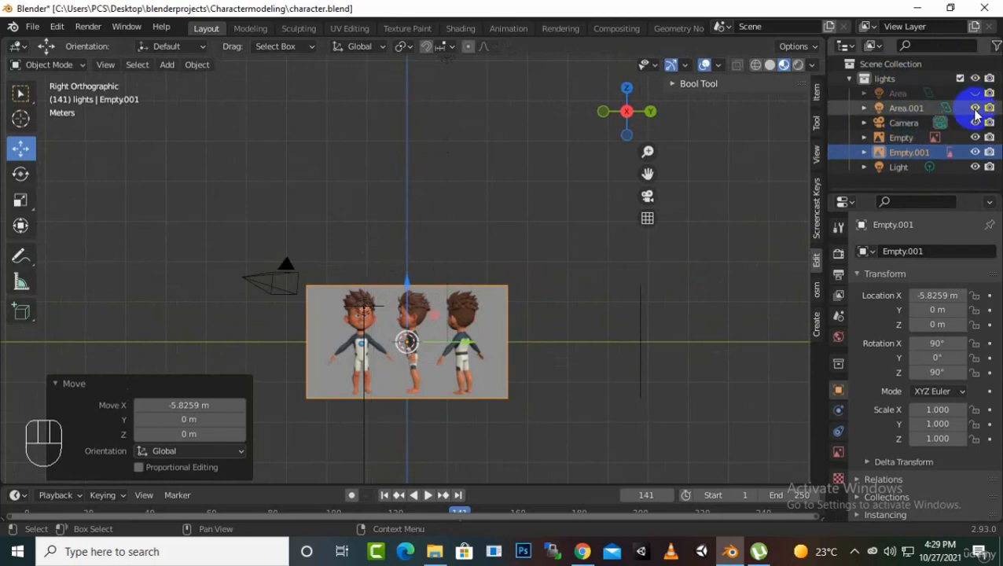
{"action": "left_click", "coordinate": [975, 108]}
{"action": "left_click", "coordinate": [976, 123]}
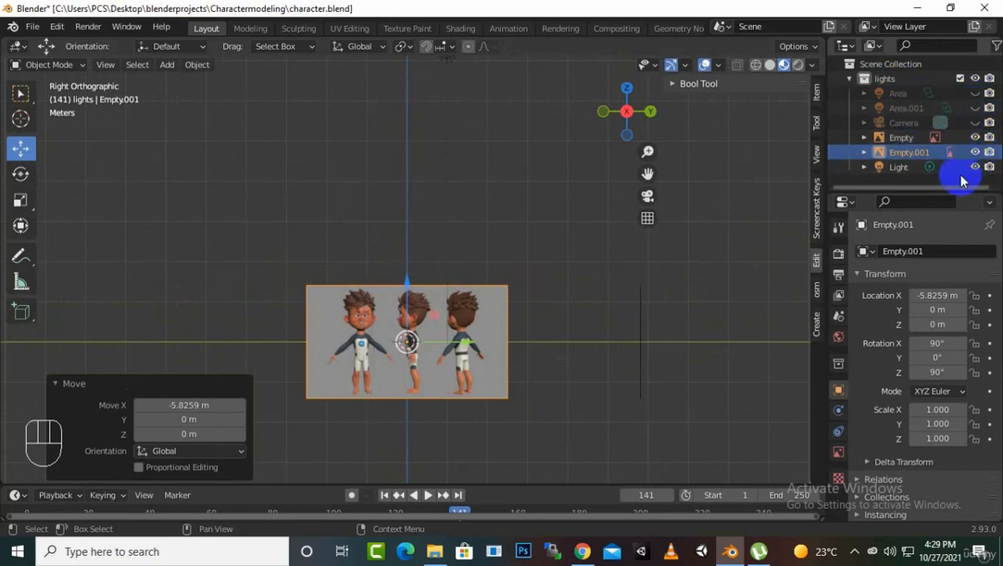
{"action": "left_click", "coordinate": [975, 167]}
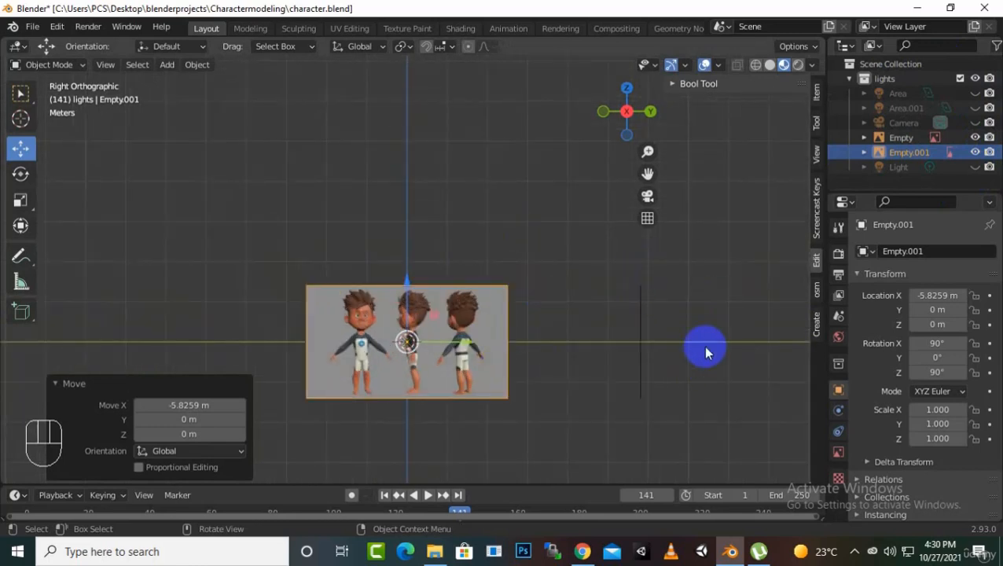
Select both reference images and raise them about 1.35 m along Z so the character's feet sit near the ground line
{"action": "left_click", "coordinate": [904, 137], "text": "shift"}
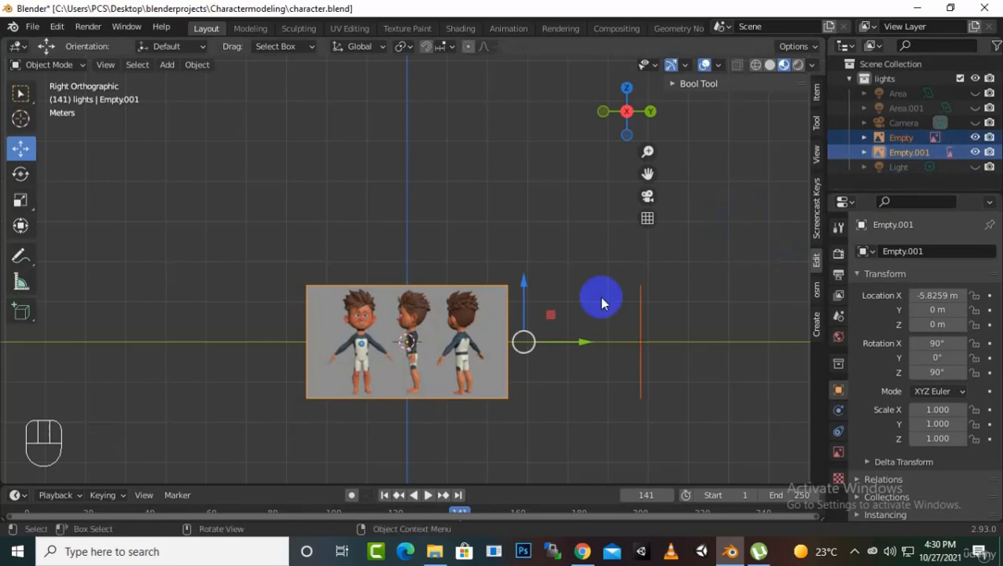
{"action": "scroll", "coordinate": [443, 358], "scroll_direction": "up", "scroll_amount": 4}
{"action": "left_click_drag", "start_coordinate": [647, 172], "coordinate": [645, 17]}
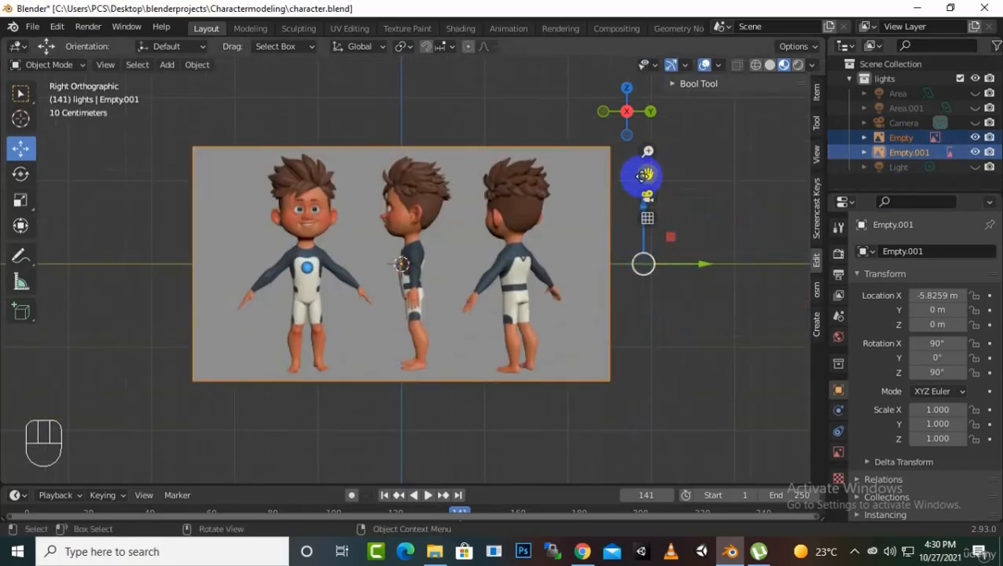
{"action": "left_click_drag", "start_coordinate": [647, 173], "coordinate": [626, 128]}
{"action": "scroll", "coordinate": [458, 393], "scroll_direction": "up", "scroll_amount": 3}
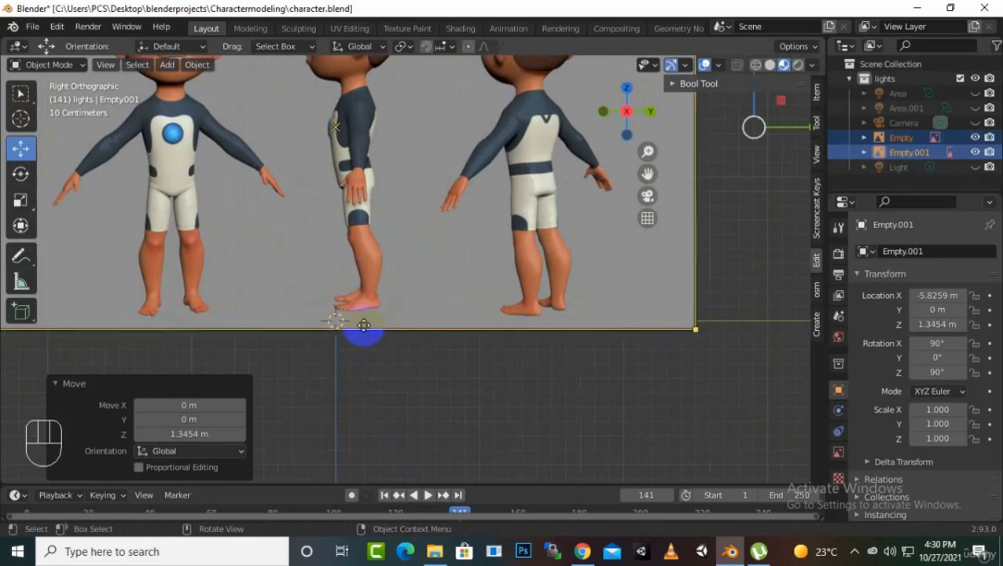
{"action": "scroll", "coordinate": [383, 352], "scroll_direction": "down", "scroll_amount": 4}
{"action": "scroll", "coordinate": [383, 352], "scroll_direction": "up", "scroll_amount": 2}
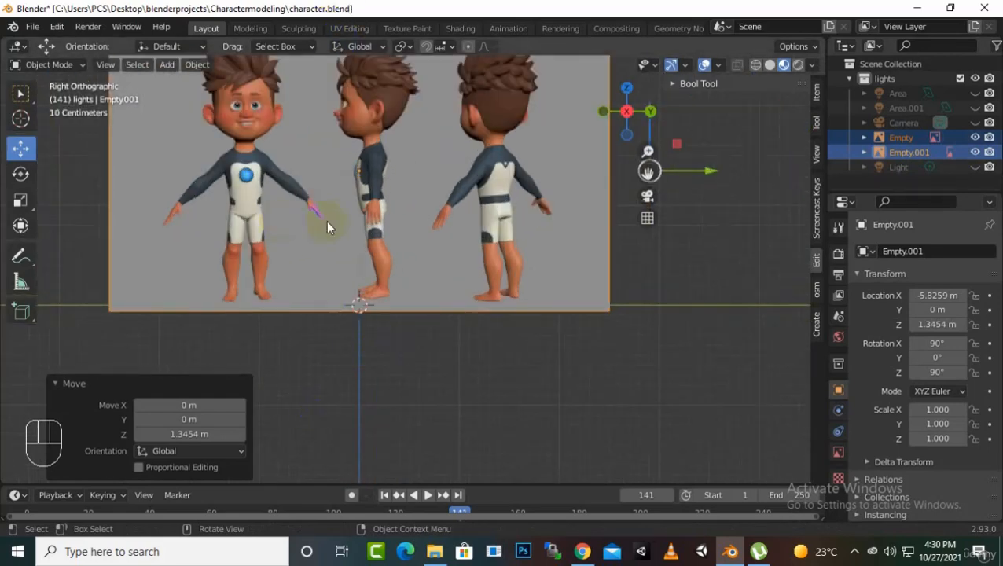
In the front view, move only the front reference image about 1.11 m along X to centre the front-facing figure on the origin
{"action": "key", "text": "KP_1"}
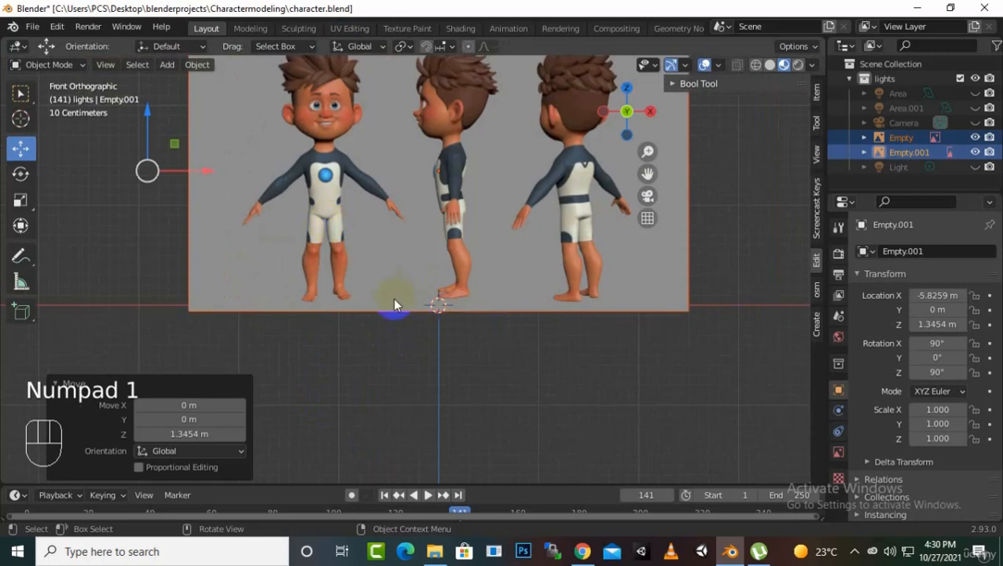
{"action": "left_click", "coordinate": [395, 303]}
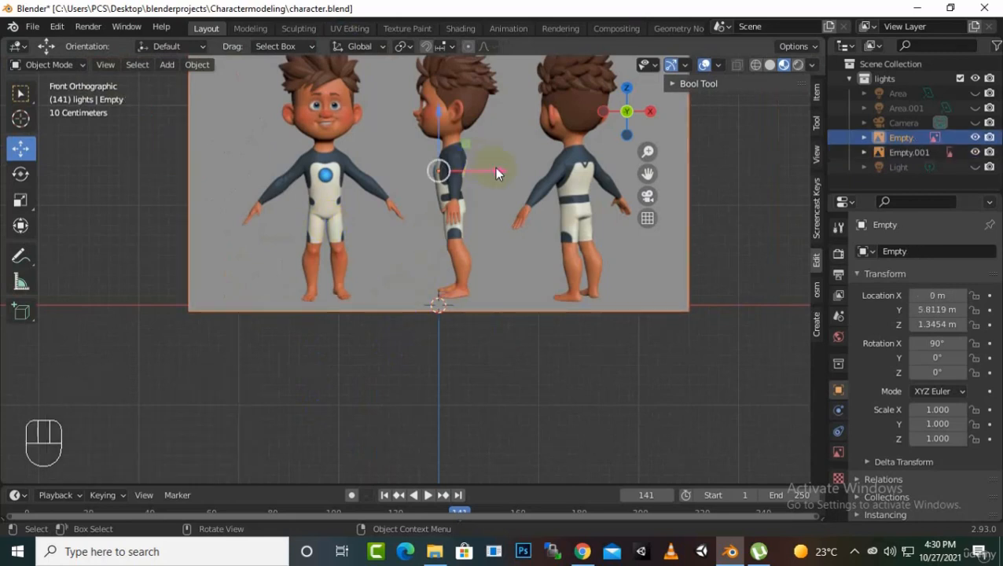
{"action": "left_click_drag", "start_coordinate": [496, 172], "coordinate": [618, 184]}
{"action": "scroll", "coordinate": [598, 205], "scroll_direction": "up", "scroll_amount": 8}
{"action": "left_click", "coordinate": [555, 428]}
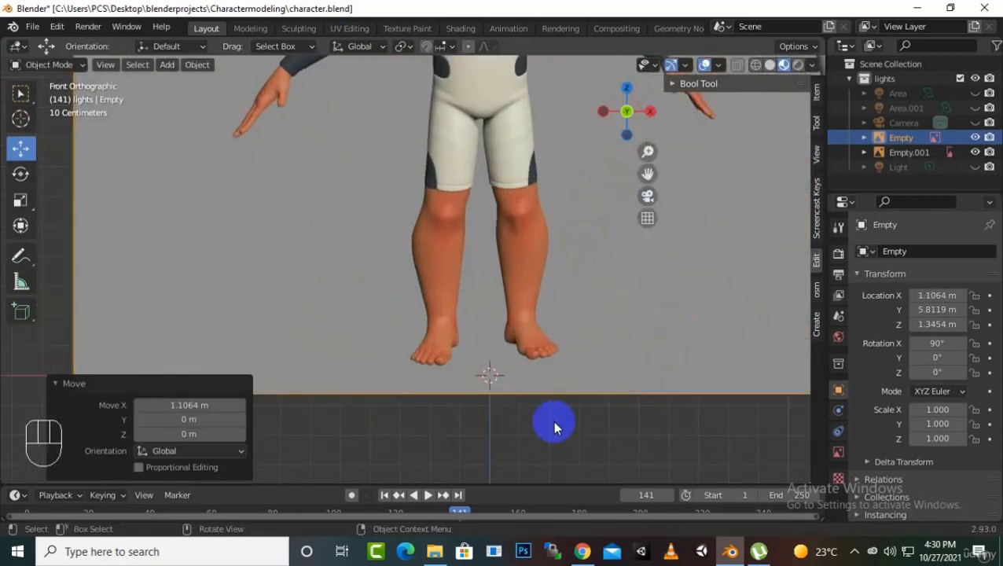
{"action": "left_click_drag", "start_coordinate": [650, 175], "coordinate": [531, 180]}
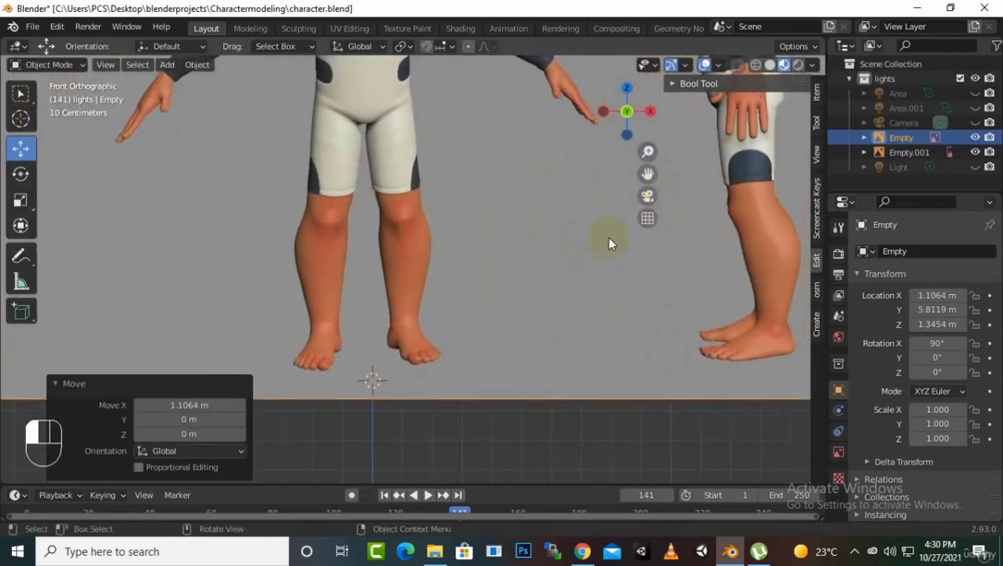
{"action": "scroll", "coordinate": [476, 357], "scroll_direction": "down", "scroll_amount": 4}
{"action": "scroll", "coordinate": [570, 197], "scroll_direction": "up", "scroll_amount": 3}
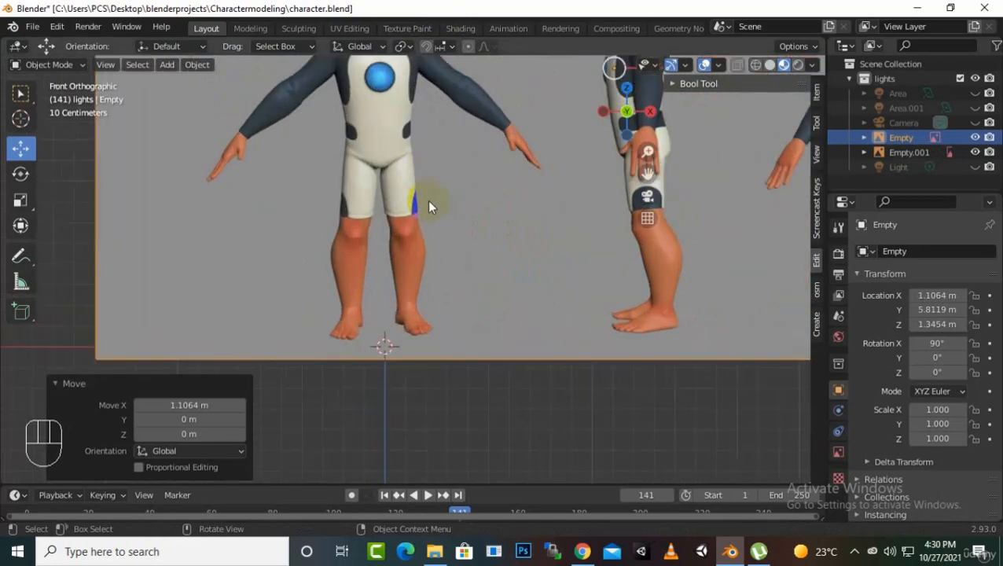
{"action": "middle_click_drag", "start_coordinate": [609, 228], "coordinate": [654, 248]}
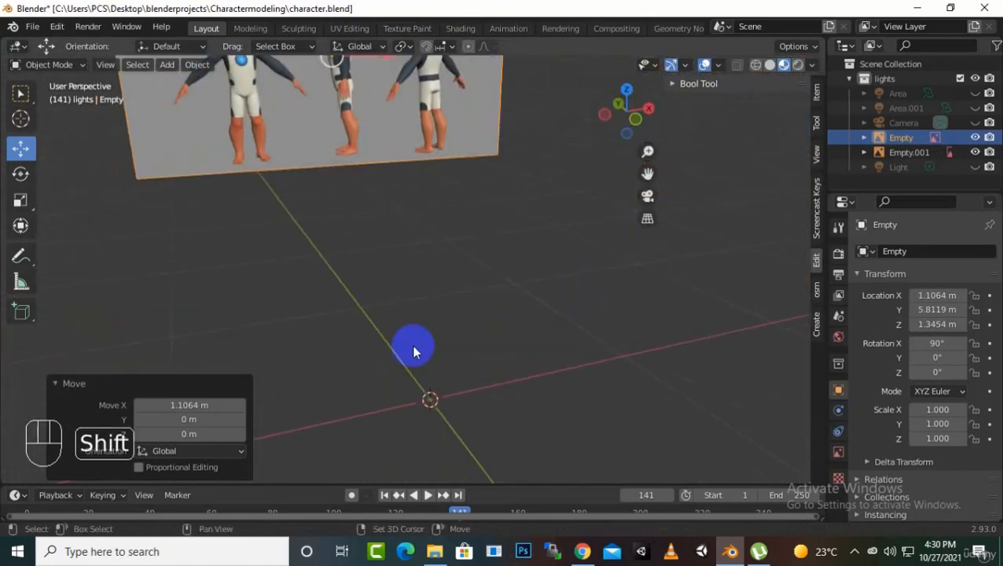
Add a 2 m cube mesh at the world origin, in front of the reference images
{"action": "key", "text": "shift+a"}
{"action": "mouse_move", "coordinate": [387, 251]}
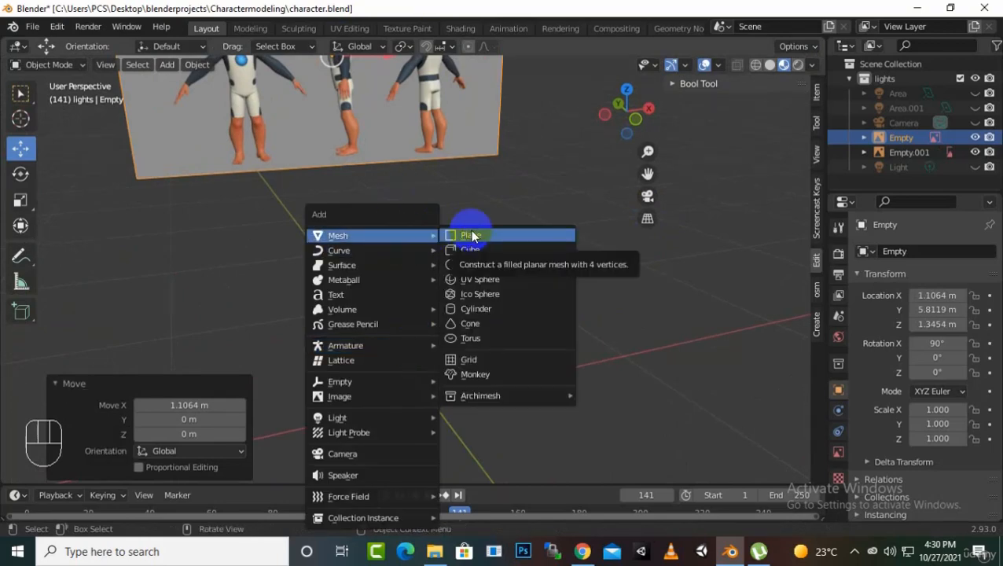
{"action": "left_click", "coordinate": [471, 250]}
{"action": "scroll", "coordinate": [496, 272], "scroll_direction": "down", "scroll_amount": 3}
{"action": "middle_click_drag", "start_coordinate": [495, 298], "coordinate": [578, 334]}
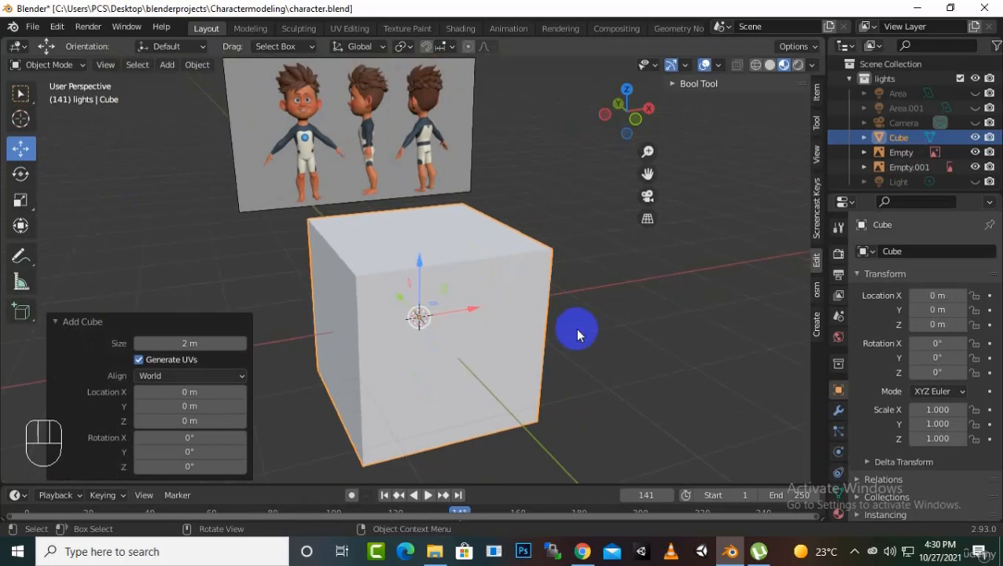
In Edit Mode from the front view, add one centred vertical loop cut splitting the cube into equal halves
{"action": "key", "text": "Tab"}
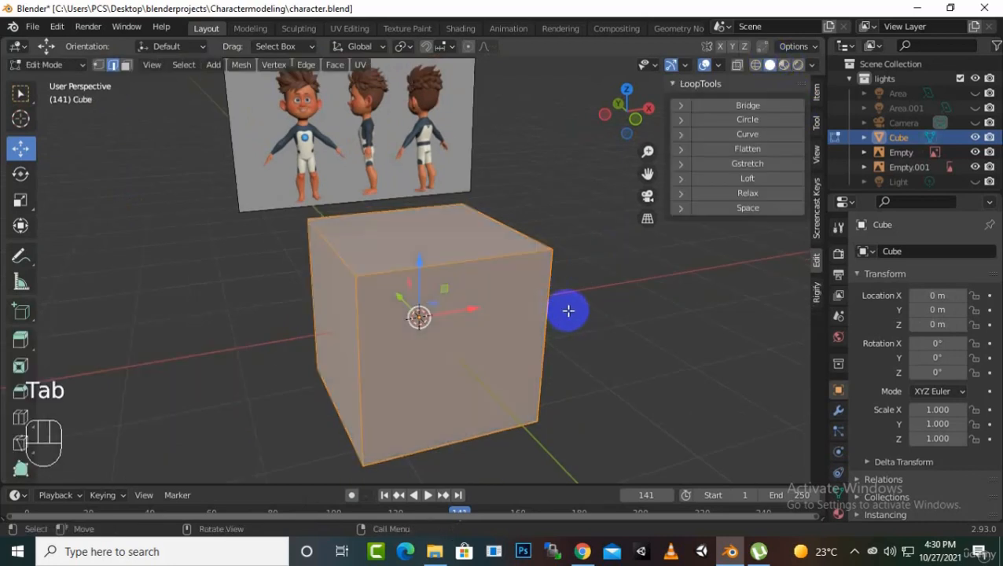
{"action": "key", "text": "KP_1"}
{"action": "scroll", "coordinate": [352, 198], "scroll_direction": "up", "scroll_amount": 3}
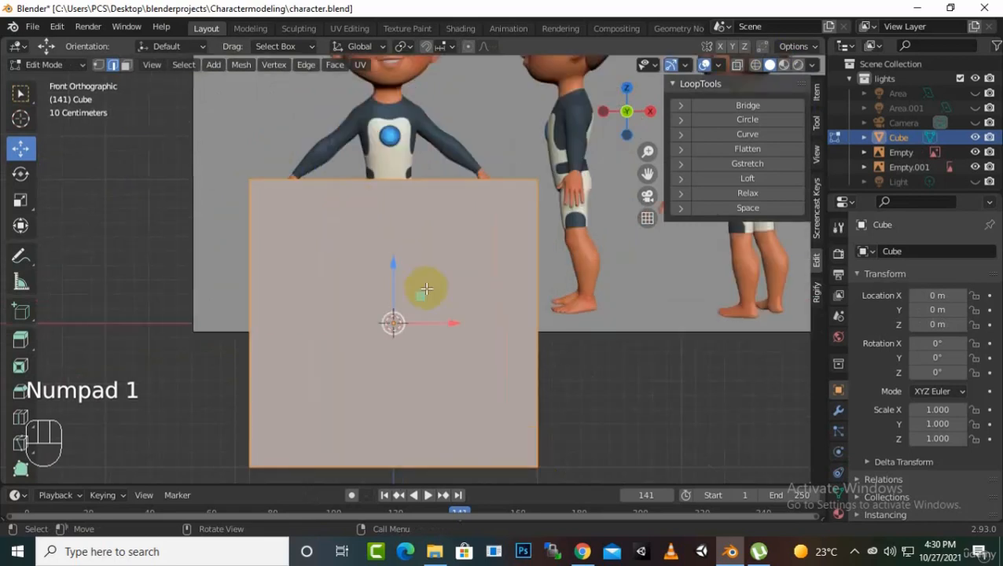
{"action": "key", "text": "ctrl+r"}
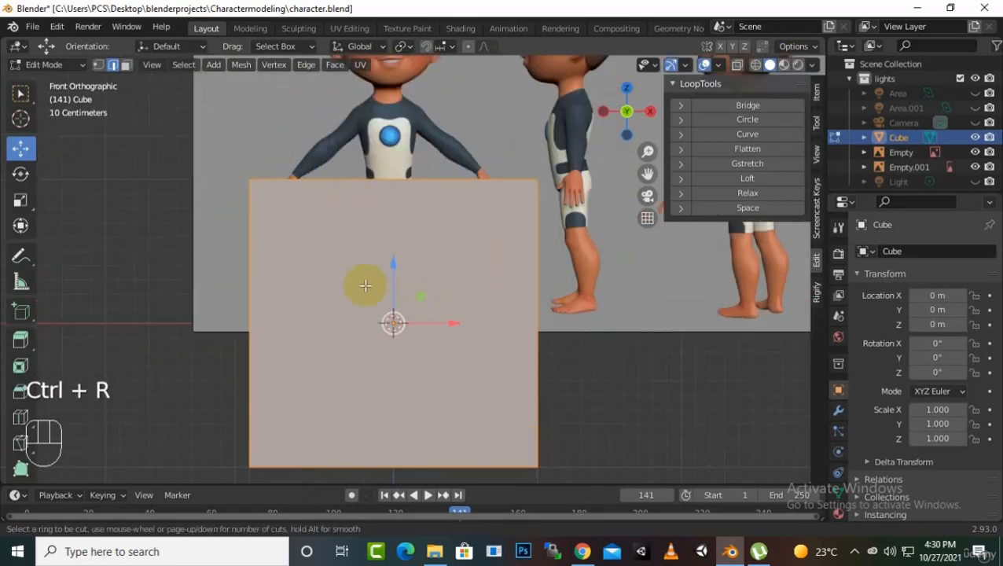
{"action": "left_click", "coordinate": [392, 467]}
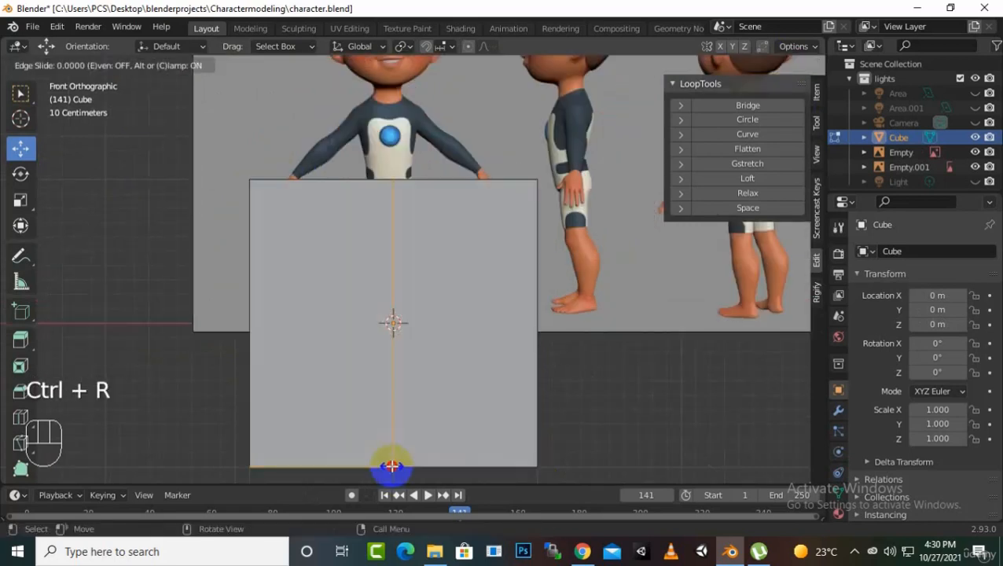
{"action": "right_click", "coordinate": [464, 336]}
Select the cube's entire mesh and raise it about 0.85 m along Z over the character's body
{"action": "left_click_drag", "start_coordinate": [392, 264], "coordinate": [392, 184]}
{"action": "key", "text": "ctrl+z"}
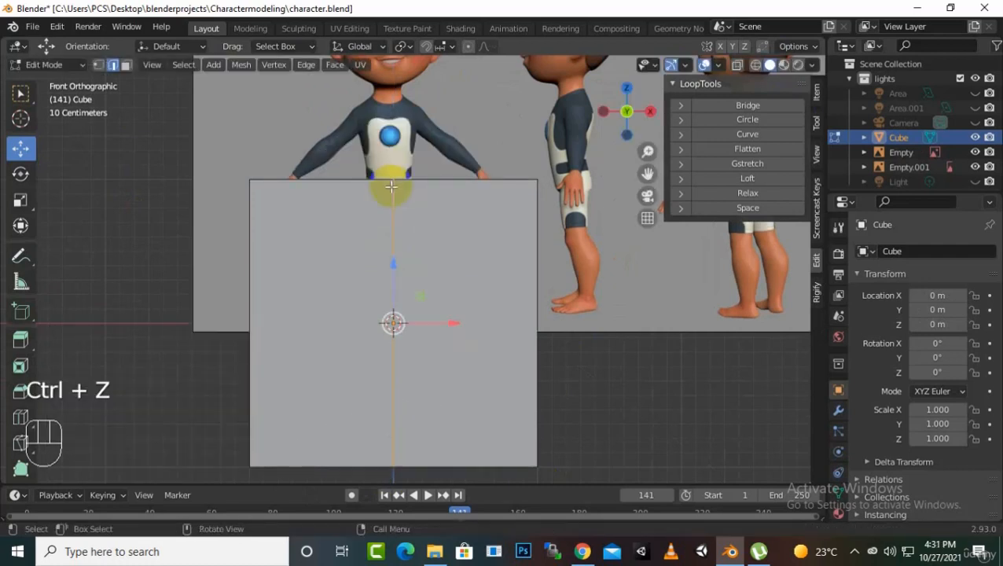
{"action": "key", "text": "a"}
{"action": "left_click_drag", "start_coordinate": [396, 265], "coordinate": [390, 141]}
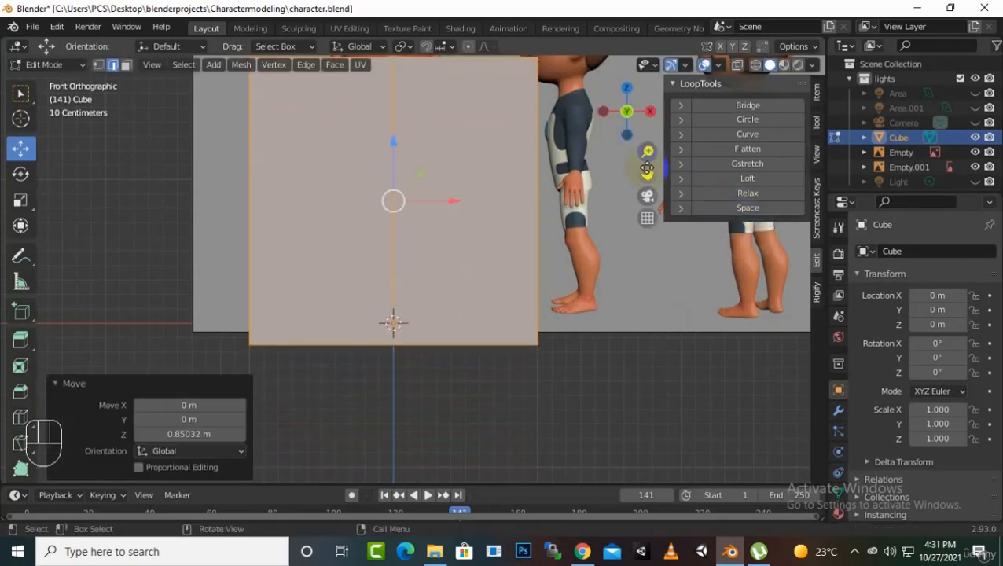
Lower the whole cube mesh about 0.29 m along Z so its upper edge meets the base of the character's neck
{"action": "left_click_drag", "start_coordinate": [646, 172], "coordinate": [636, 313]}
{"action": "scroll", "coordinate": [305, 205], "scroll_direction": "up", "scroll_amount": 4}
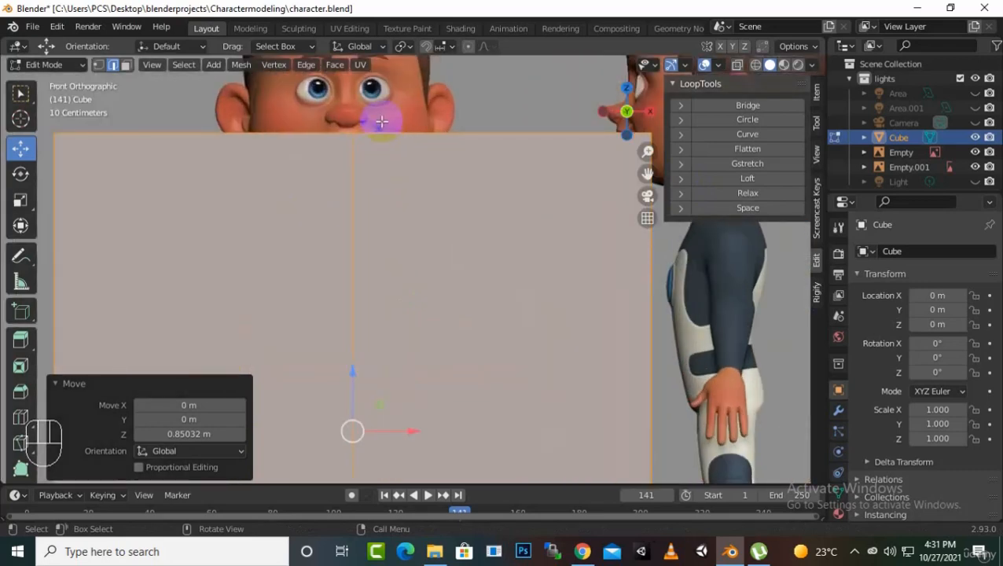
{"action": "scroll", "coordinate": [381, 120], "scroll_direction": "up", "scroll_amount": 2}
{"action": "scroll", "coordinate": [381, 121], "scroll_direction": "down", "scroll_amount": 1}
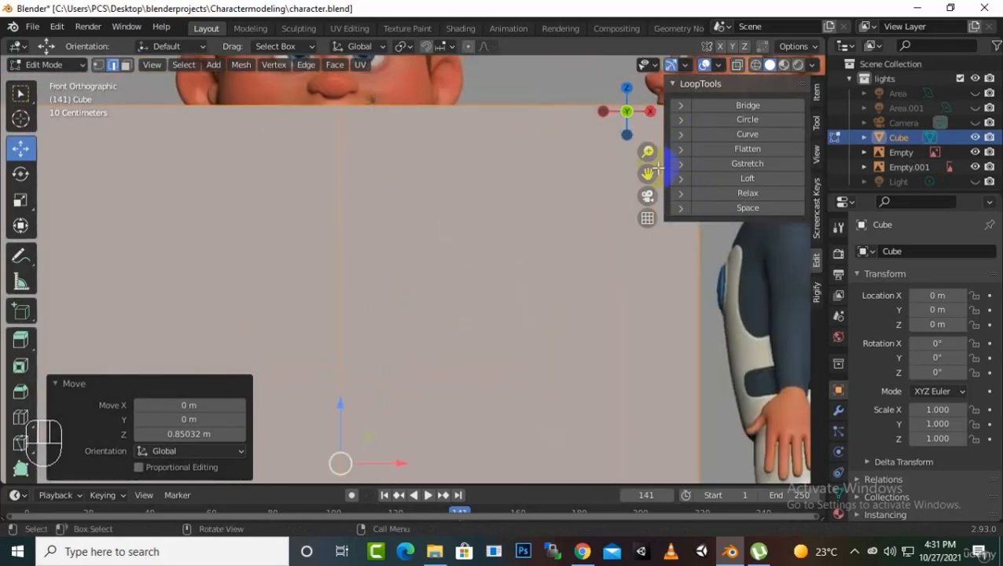
{"action": "left_click_drag", "start_coordinate": [649, 171], "coordinate": [648, 259]}
{"action": "scroll", "coordinate": [272, 161], "scroll_direction": "up", "scroll_amount": 2}
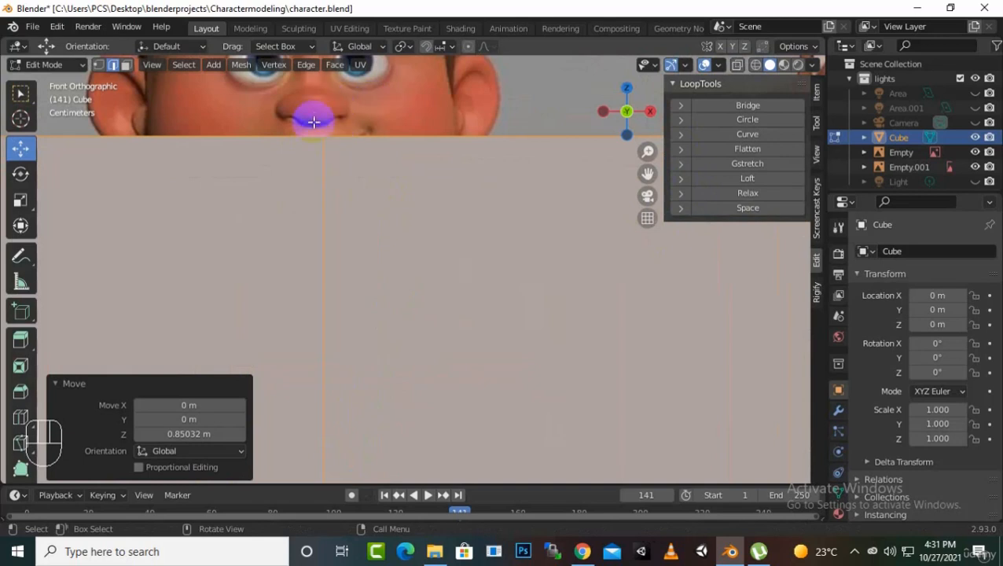
{"action": "scroll", "coordinate": [318, 118], "scroll_direction": "down", "scroll_amount": 3}
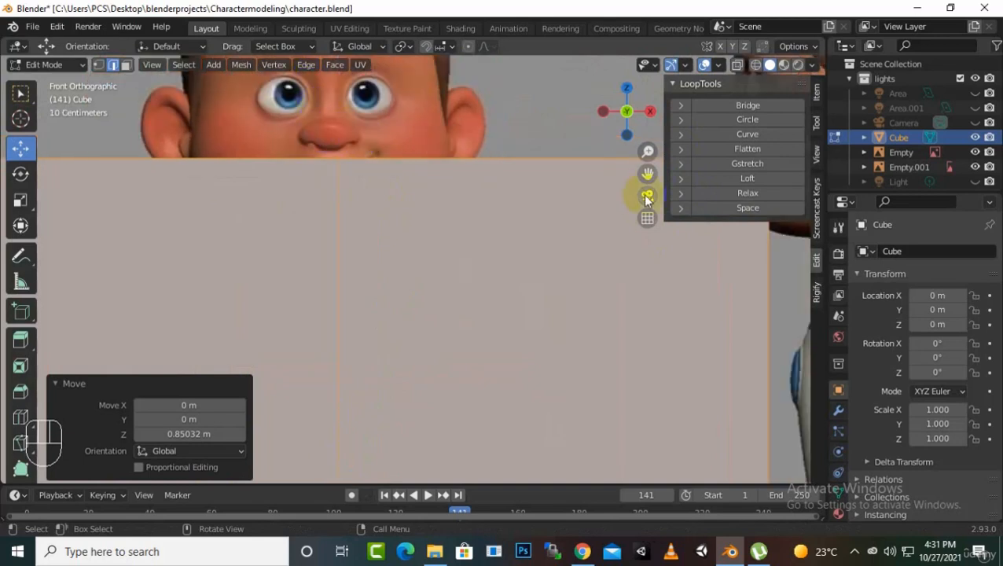
{"action": "left_click_drag", "start_coordinate": [651, 175], "coordinate": [650, 212]}
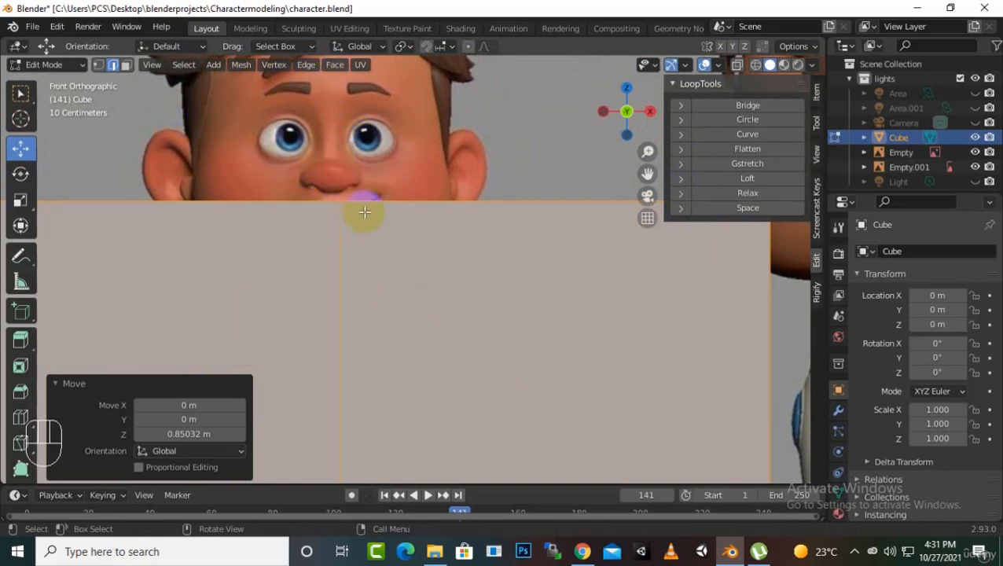
{"action": "scroll", "coordinate": [604, 186], "scroll_direction": "down", "scroll_amount": 4}
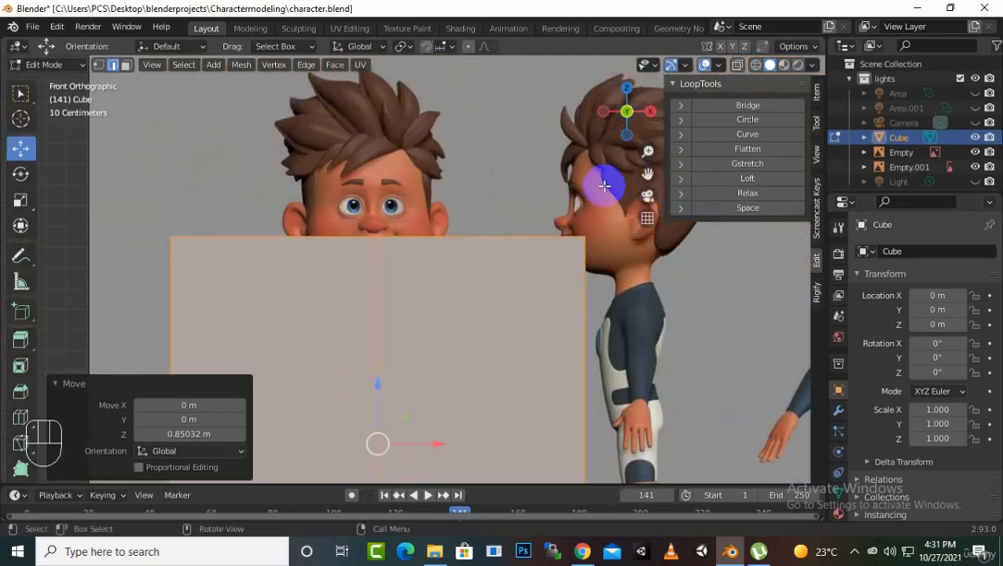
{"action": "left_click_drag", "start_coordinate": [648, 173], "coordinate": [640, 39]}
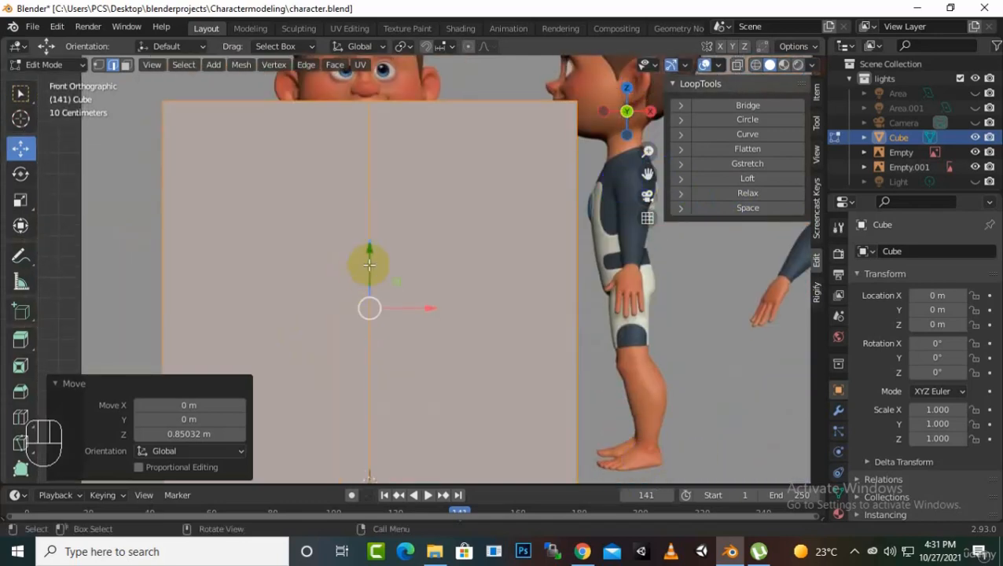
{"action": "left_click_drag", "start_coordinate": [373, 244], "coordinate": [376, 314]}
Switch the viewport to wireframe shading so the front reference shows through the cube around the neck and torso
{"action": "scroll", "coordinate": [405, 208], "scroll_direction": "up", "scroll_amount": 4}
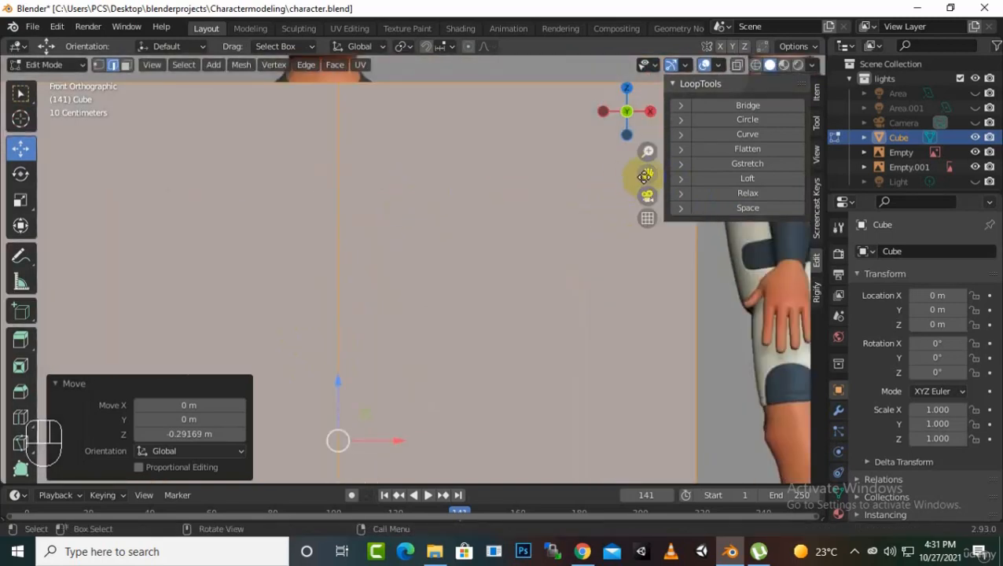
{"action": "left_click_drag", "start_coordinate": [644, 177], "coordinate": [644, 228]}
{"action": "scroll", "coordinate": [349, 134], "scroll_direction": "up", "scroll_amount": 1}
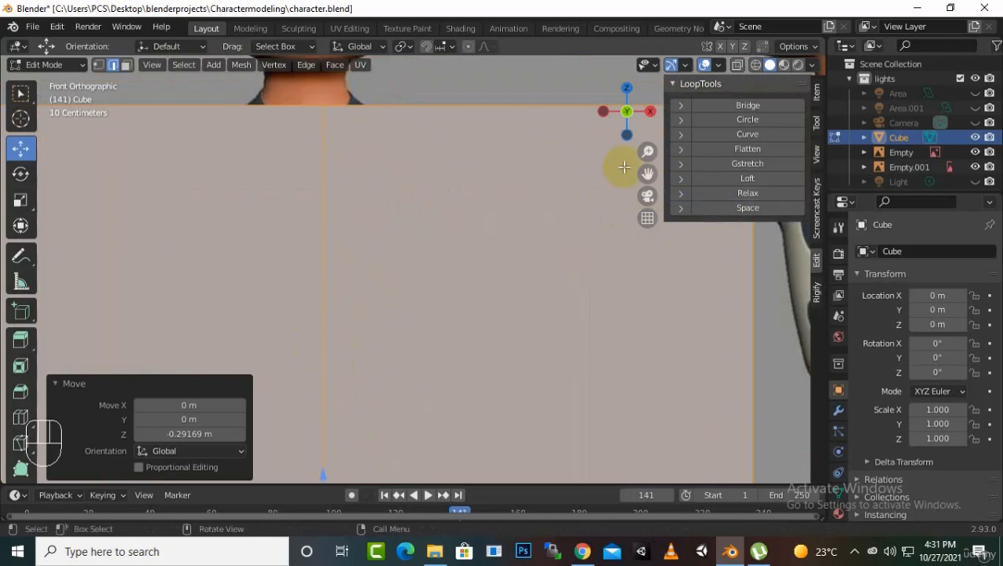
{"action": "left_click_drag", "start_coordinate": [646, 173], "coordinate": [644, 253]}
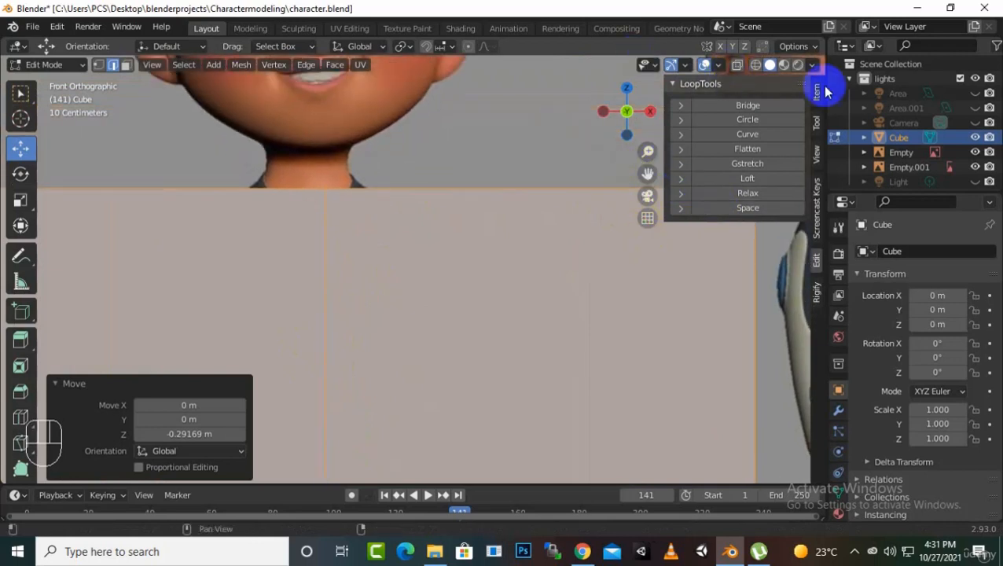
{"action": "left_click", "coordinate": [757, 66]}
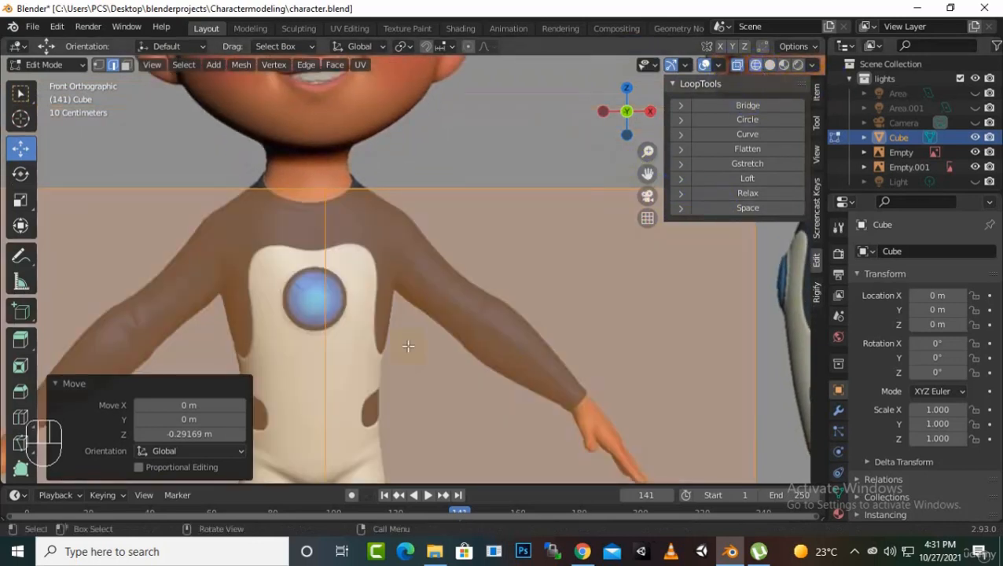
In Object Mode, move the front reference image about 0.024 m along X to centre the chest emblem on the cube's middle line
{"action": "key", "text": "Tab"}
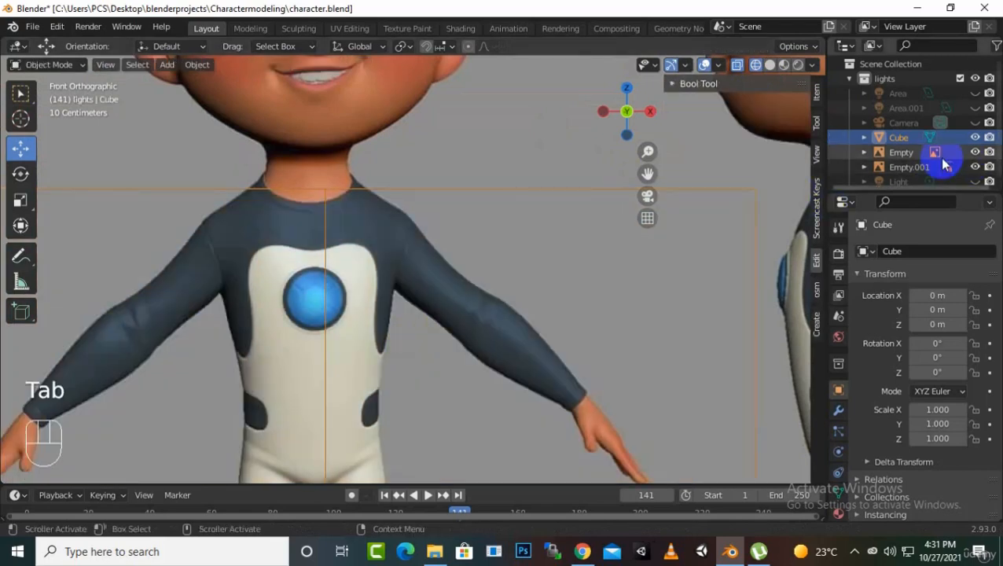
{"action": "left_click", "coordinate": [911, 156]}
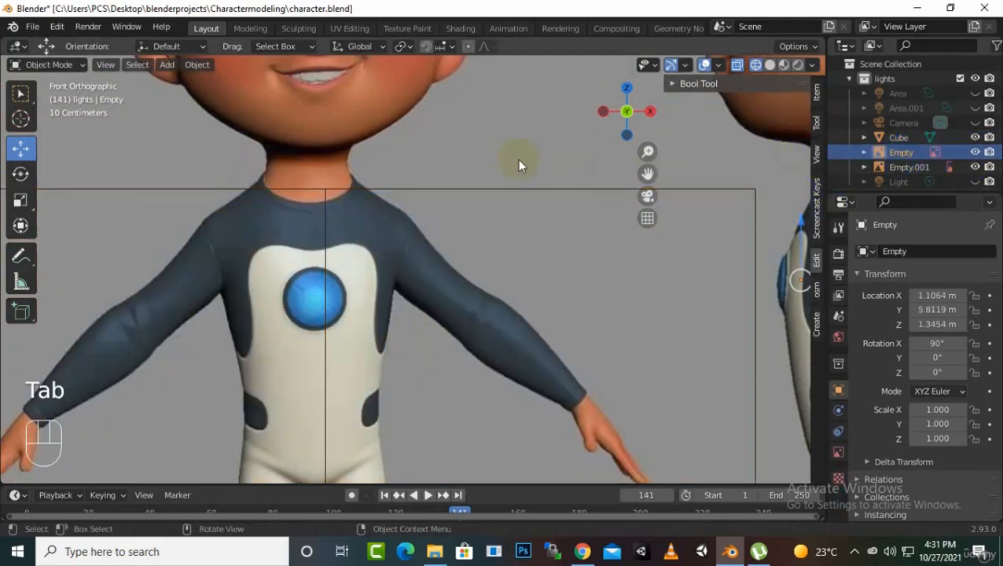
{"action": "key", "text": "g"}
{"action": "key", "text": "x"}
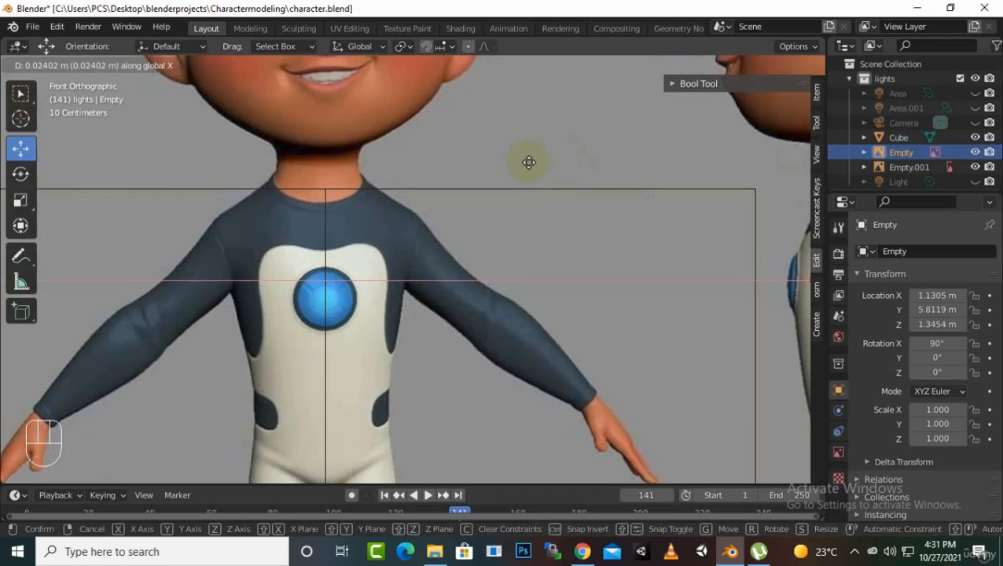
{"action": "left_click", "coordinate": [529, 162]}
Examine how the front figure's chest, legs and feet line up with the cube's vertical centre line
{"action": "scroll", "coordinate": [426, 326], "scroll_direction": "up", "scroll_amount": 3}
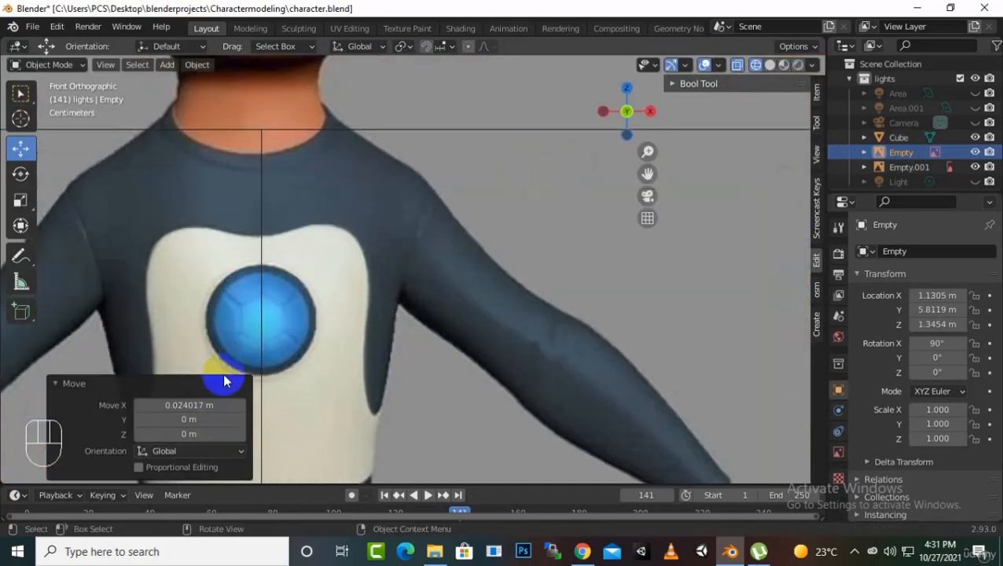
{"action": "scroll", "coordinate": [286, 271], "scroll_direction": "down", "scroll_amount": 2}
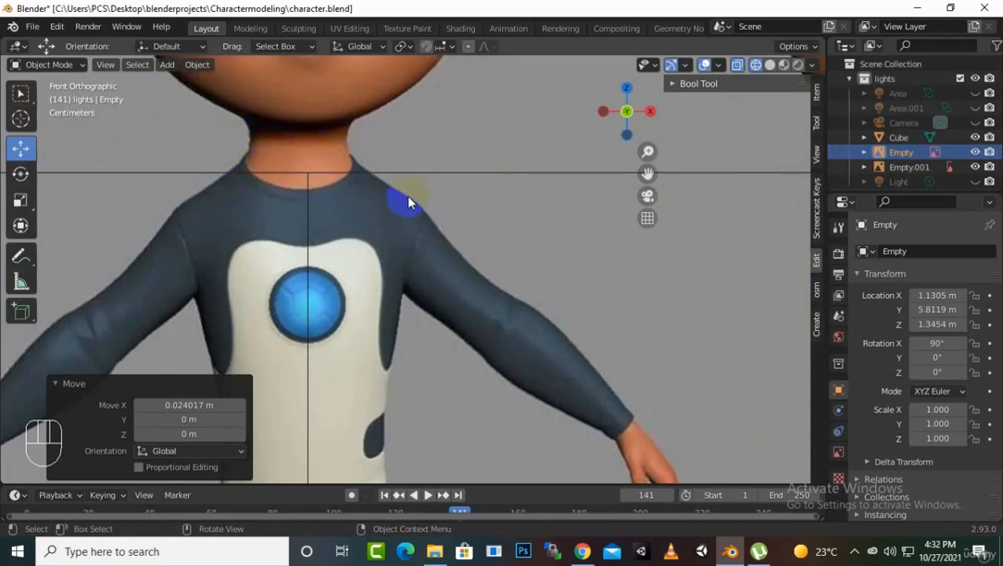
{"action": "scroll", "coordinate": [409, 202], "scroll_direction": "down", "scroll_amount": 3}
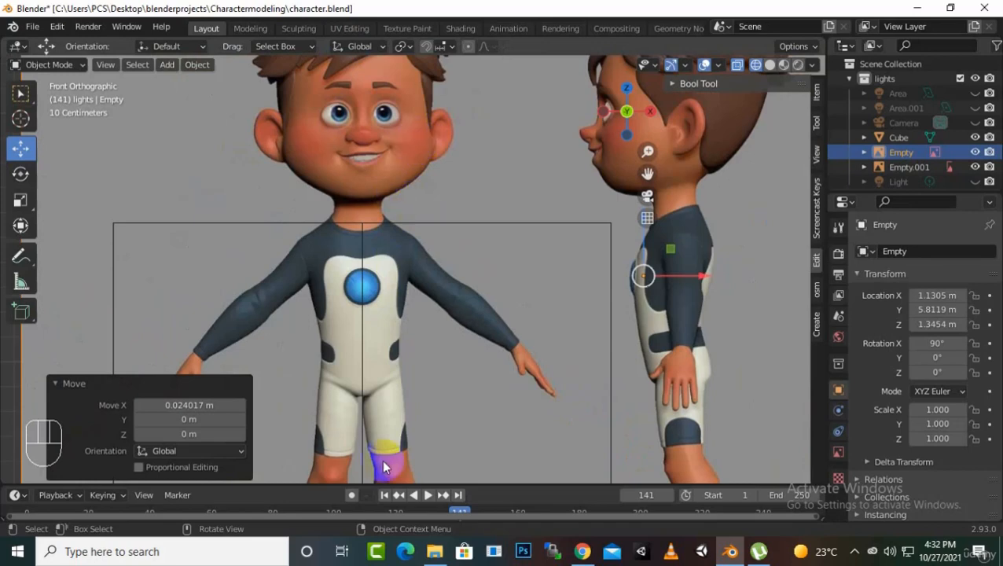
{"action": "scroll", "coordinate": [402, 243], "scroll_direction": "up", "scroll_amount": 3}
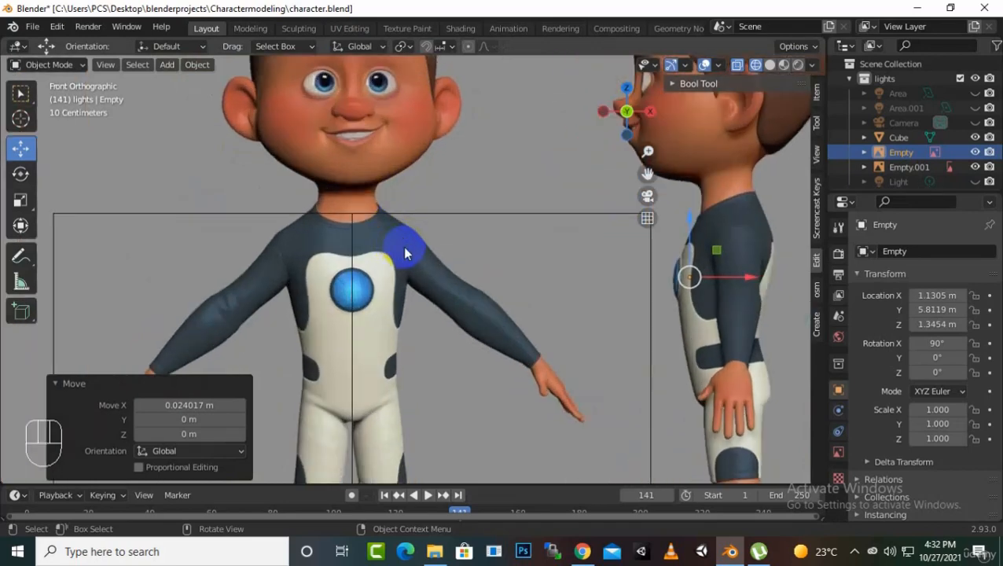
{"action": "scroll", "coordinate": [403, 247], "scroll_direction": "down", "scroll_amount": 2}
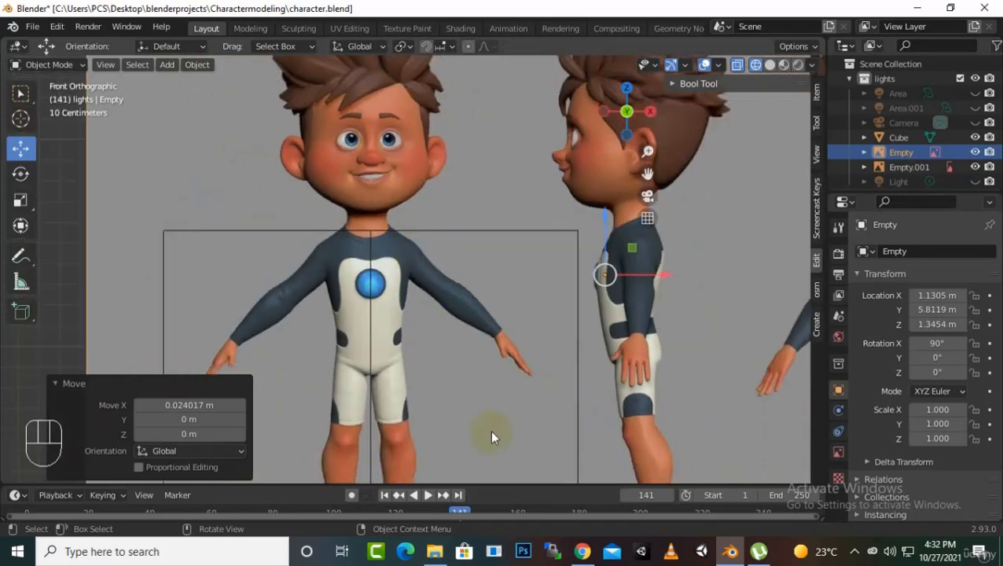
{"action": "scroll", "coordinate": [480, 325], "scroll_direction": "down", "scroll_amount": 3}
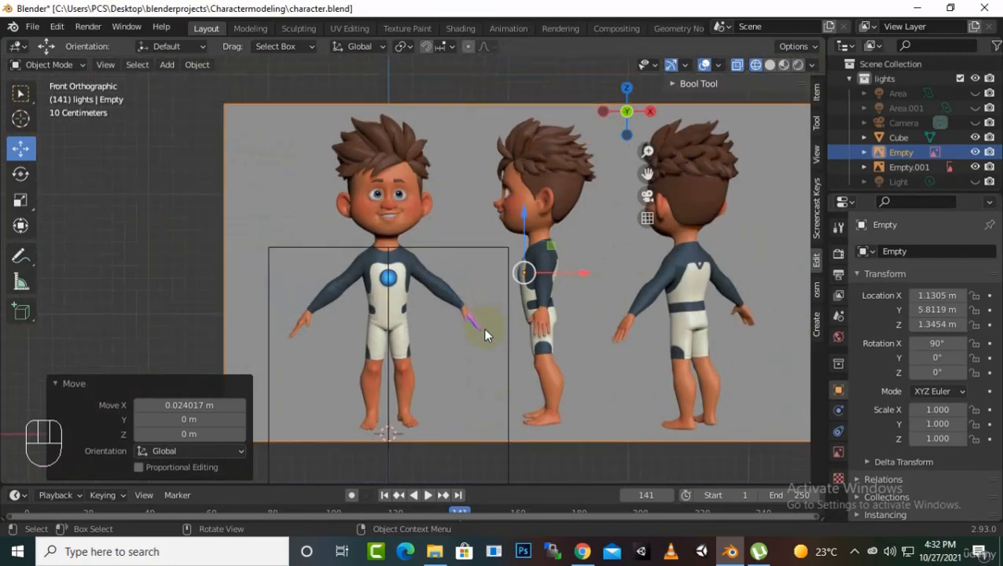
{"action": "scroll", "coordinate": [491, 344], "scroll_direction": "down", "scroll_amount": 2}
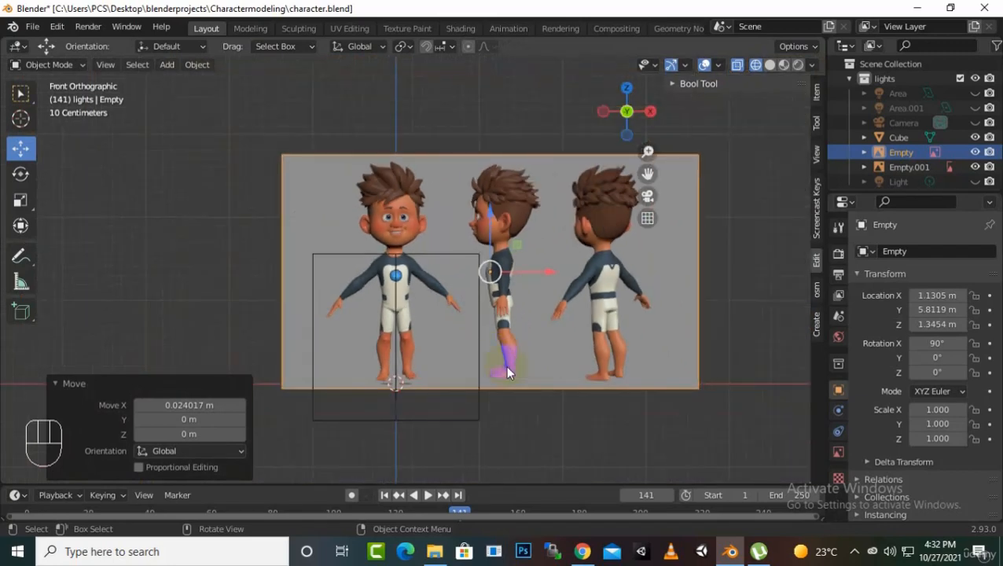
{"action": "scroll", "coordinate": [506, 366], "scroll_direction": "up", "scroll_amount": 3}
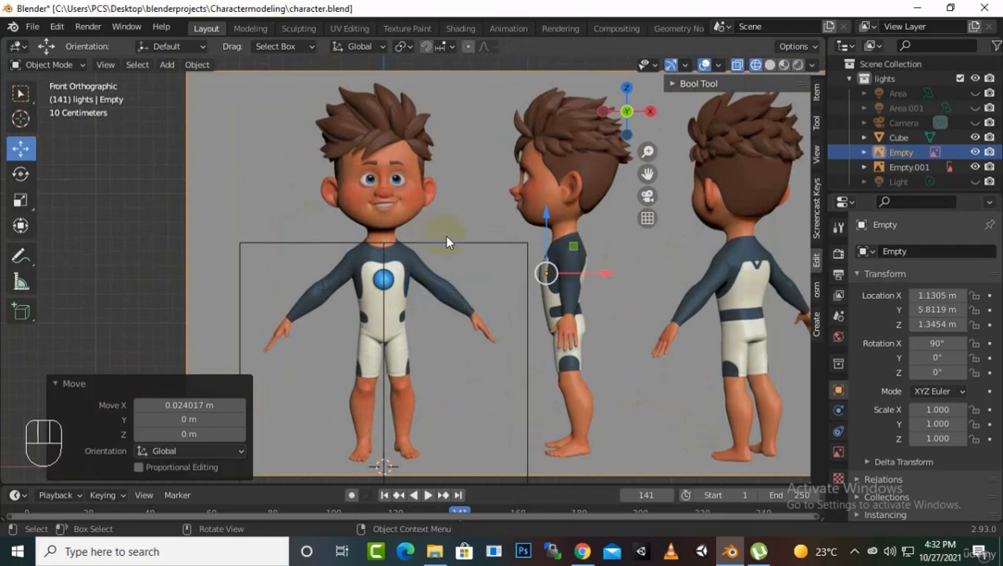
Scale the cube's mesh down uniformly in Edit Mode and raise it about 0.9 m along Z over the front figure's chest
{"action": "key", "text": "KP_1"}
{"action": "key", "text": "Tab"}
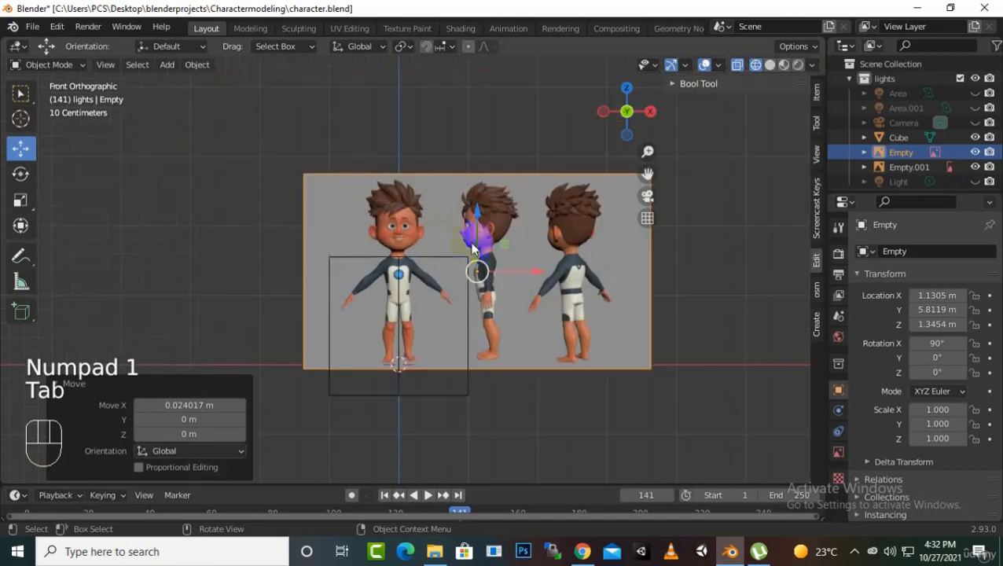
{"action": "left_click", "coordinate": [441, 398]}
{"action": "left_click", "coordinate": [443, 400]}
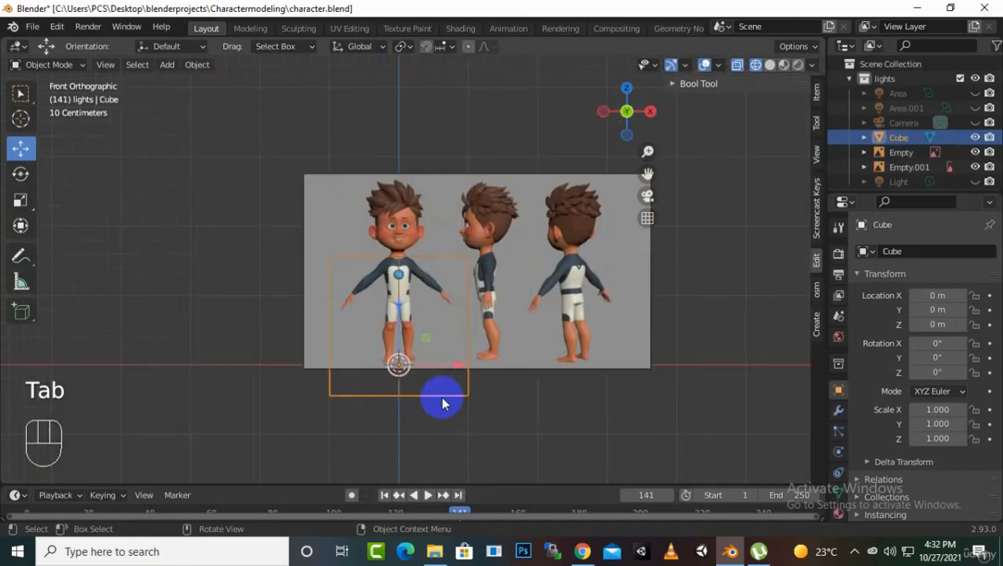
{"action": "scroll", "coordinate": [418, 275], "scroll_direction": "up", "scroll_amount": 3}
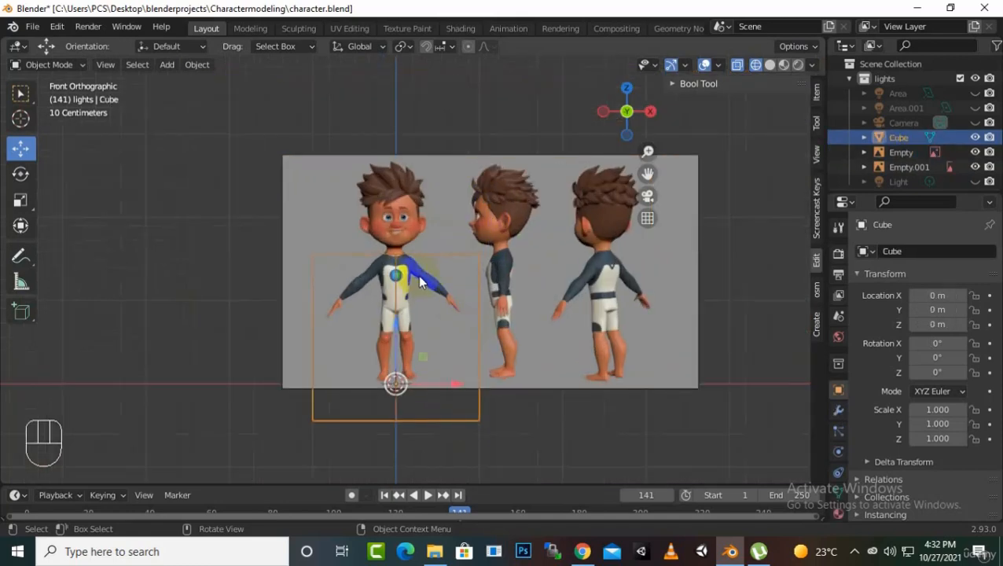
{"action": "scroll", "coordinate": [418, 275], "scroll_direction": "up", "scroll_amount": 3}
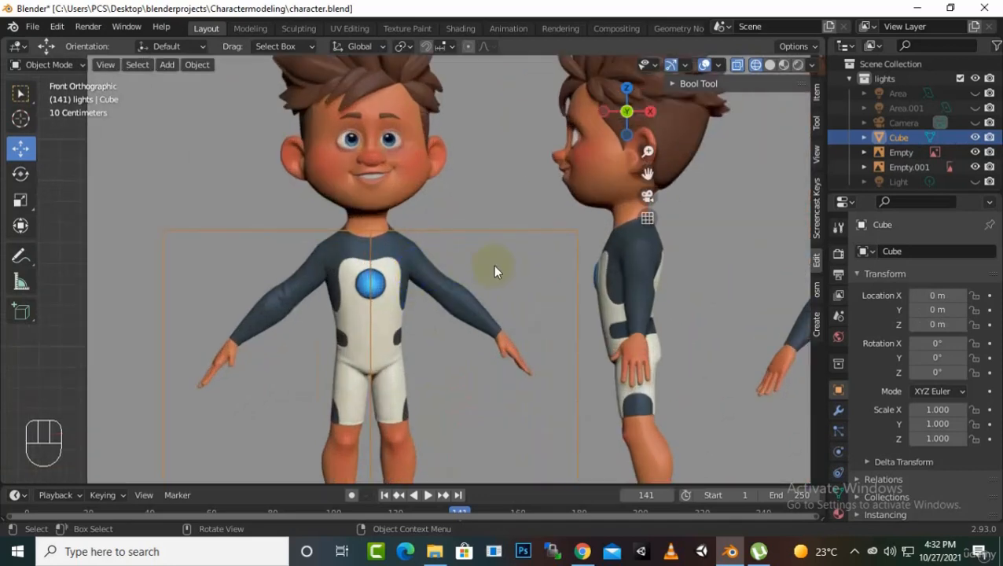
{"action": "key", "text": "Tab"}
{"action": "key", "text": "s"}
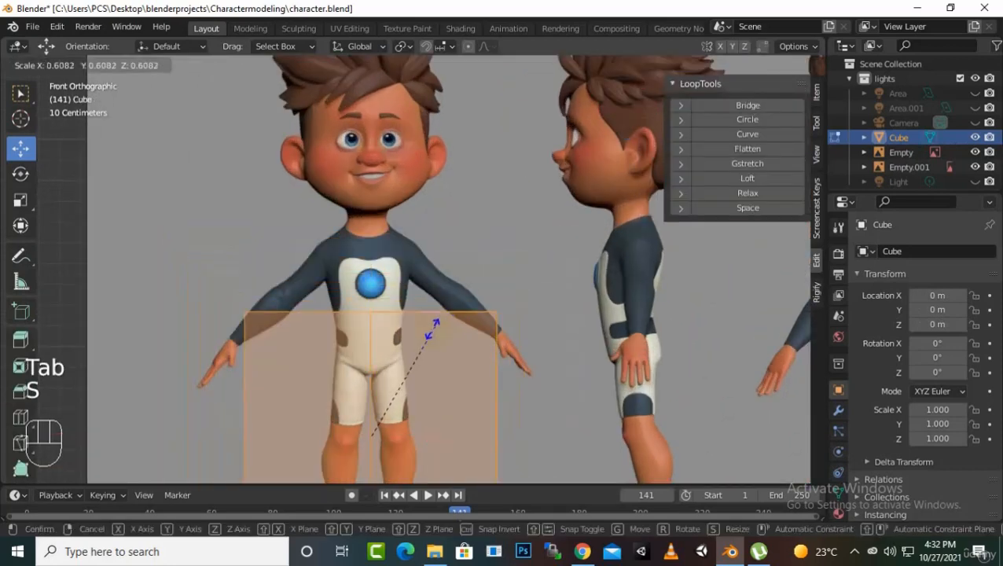
{"action": "left_click", "coordinate": [404, 376]}
{"action": "left_click_drag", "start_coordinate": [375, 386], "coordinate": [369, 196]}
{"action": "scroll", "coordinate": [370, 197], "scroll_direction": "up", "scroll_amount": 4}
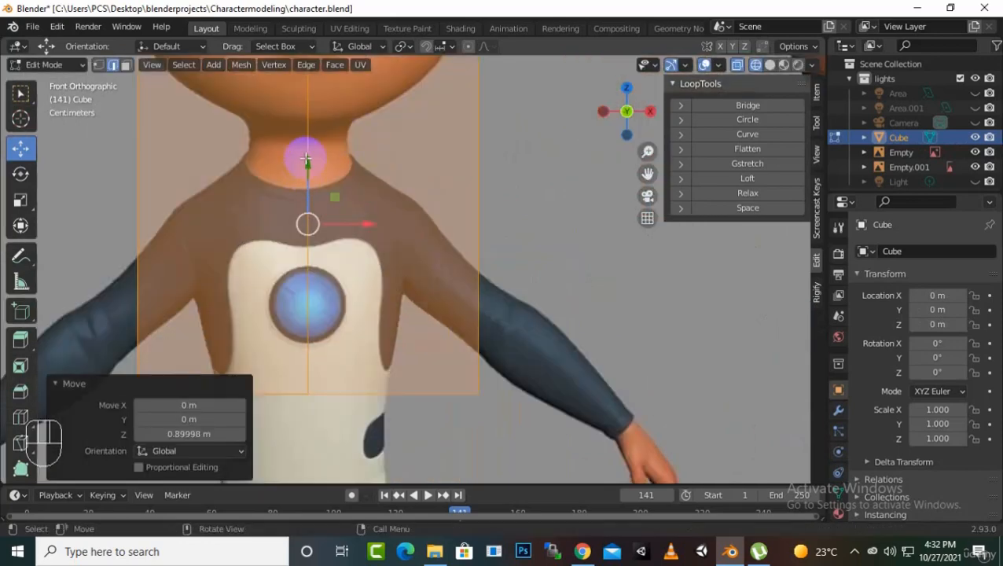
Delete the split cube in Object Mode and add a new 2 m mesh cube at the world origin
{"action": "scroll", "coordinate": [307, 166], "scroll_direction": "down", "scroll_amount": 3}
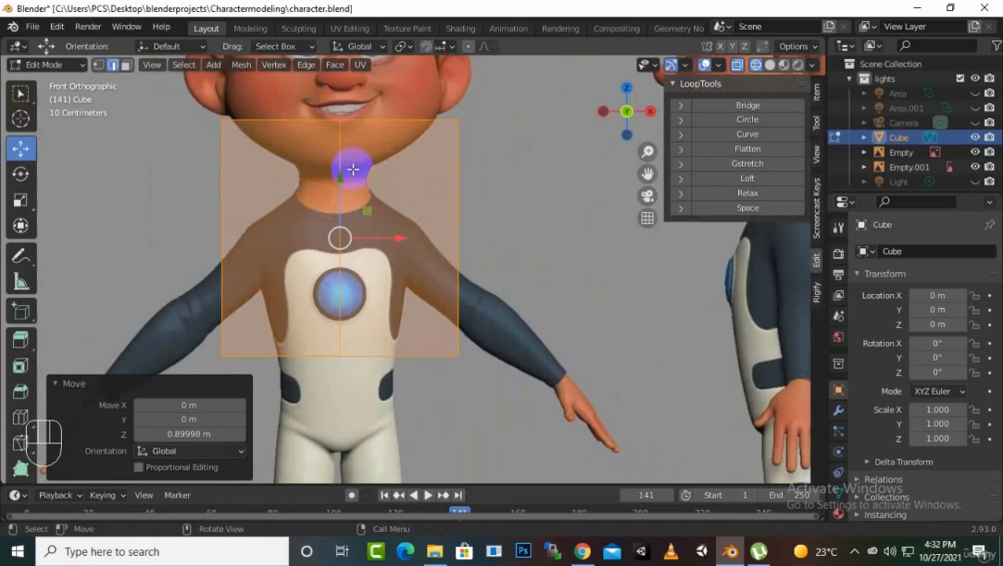
{"action": "key", "text": "Tab"}
{"action": "key", "text": "Delete"}
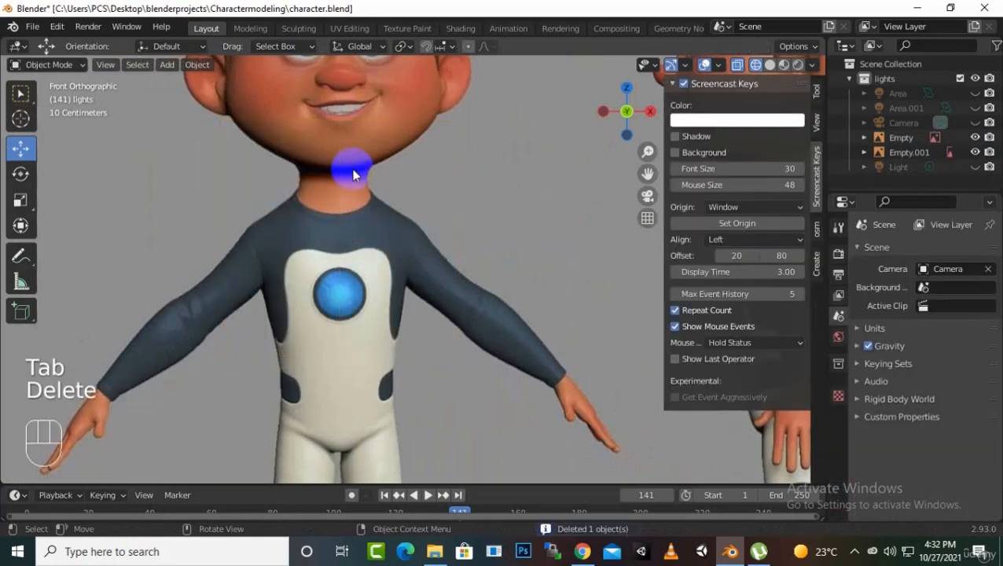
{"action": "key", "text": "shift"}
{"action": "key", "text": "shift+a"}
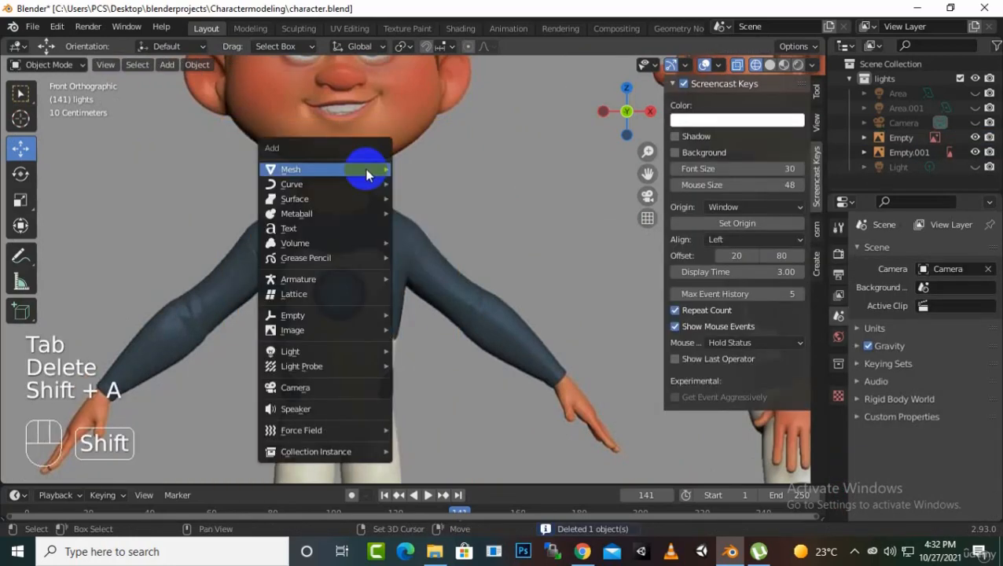
{"action": "mouse_move", "coordinate": [358, 170]}
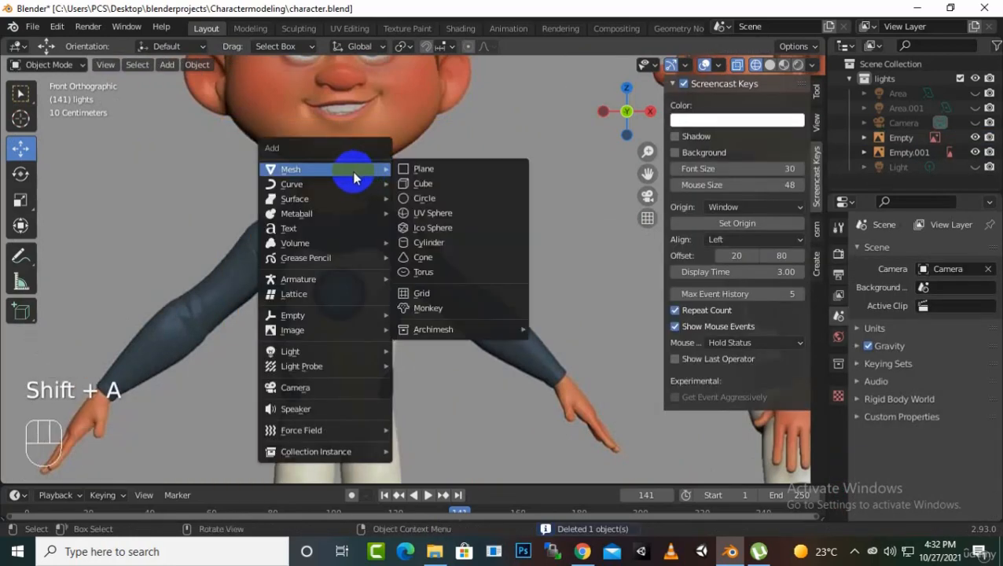
{"action": "left_click", "coordinate": [432, 184]}
{"action": "scroll", "coordinate": [497, 274], "scroll_direction": "down", "scroll_amount": 8}
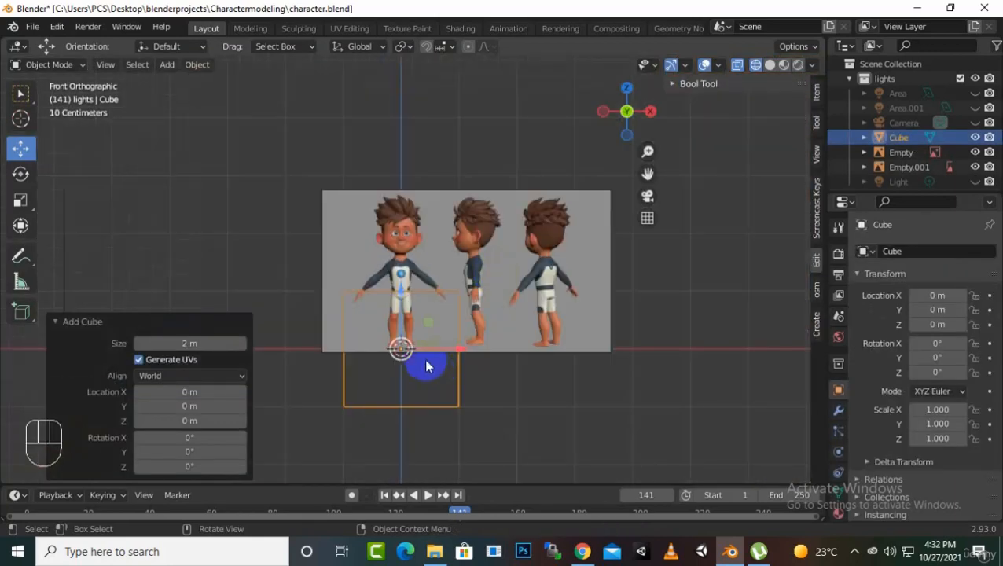
Raise the new cube's whole mesh about 1.47 m along Z in Edit Mode, centring it near the figure's upper chest
{"action": "scroll", "coordinate": [426, 363], "scroll_direction": "up", "scroll_amount": 3}
{"action": "key", "text": "Tab"}
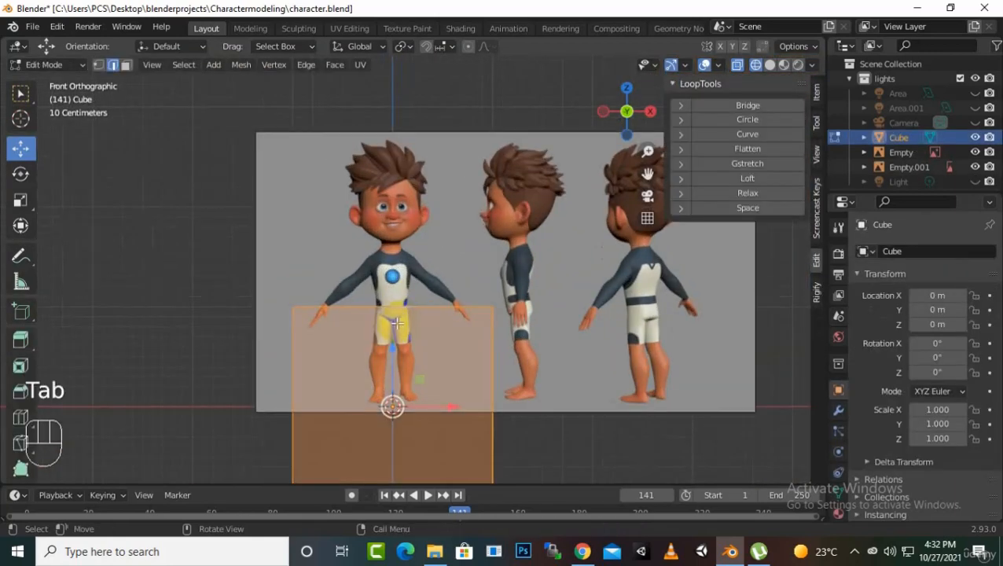
{"action": "left_click_drag", "start_coordinate": [391, 356], "coordinate": [397, 194]}
{"action": "scroll", "coordinate": [417, 197], "scroll_direction": "up", "scroll_amount": 4}
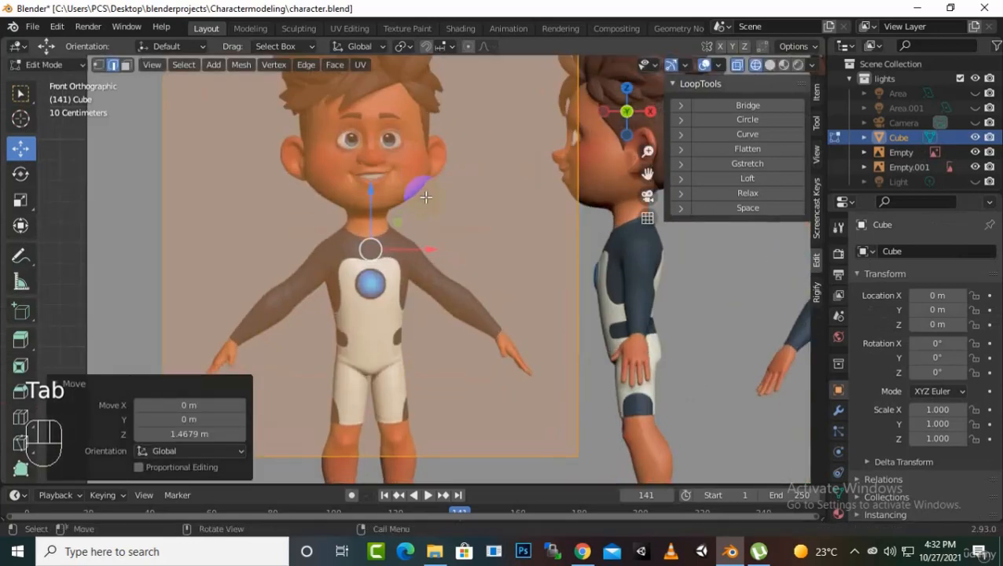
{"action": "scroll", "coordinate": [425, 197], "scroll_direction": "down", "scroll_amount": 4}
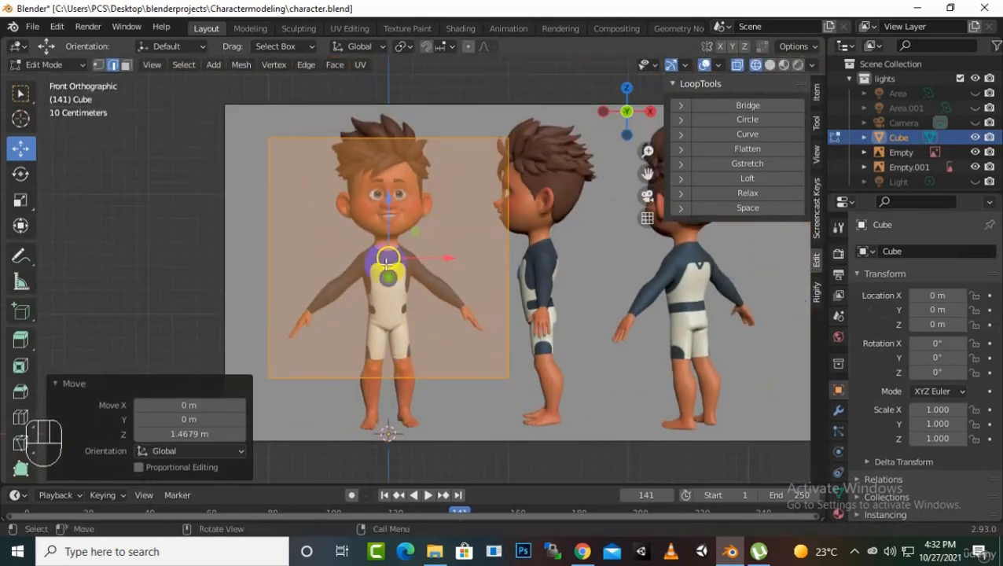
{"action": "scroll", "coordinate": [389, 283], "scroll_direction": "up", "scroll_amount": 2}
{"action": "scroll", "coordinate": [382, 306], "scroll_direction": "up", "scroll_amount": 2}
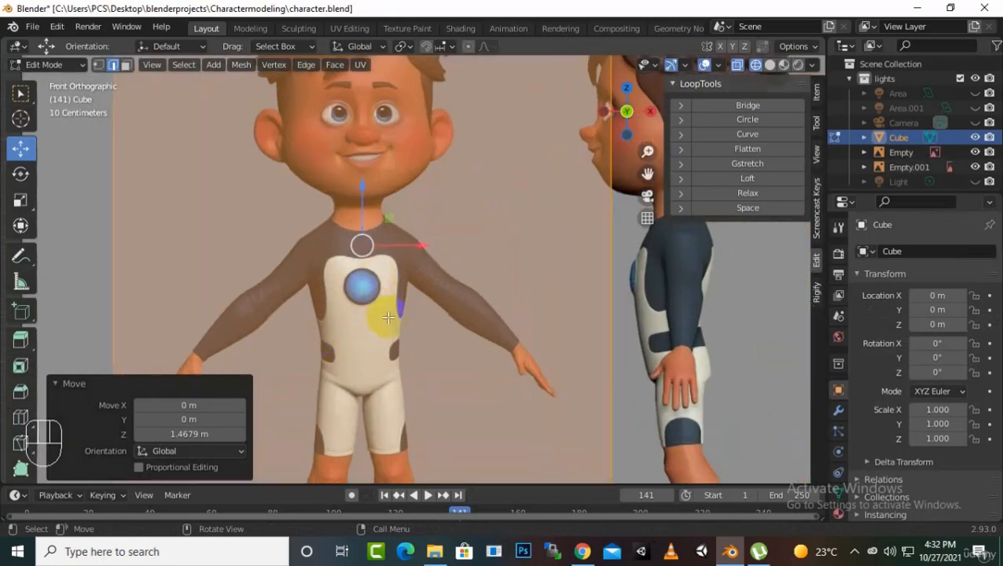
Scale the cube mesh uniformly to about 0.29 and lower it about 0.16 m along Z over the torso
{"action": "key", "text": "s"}
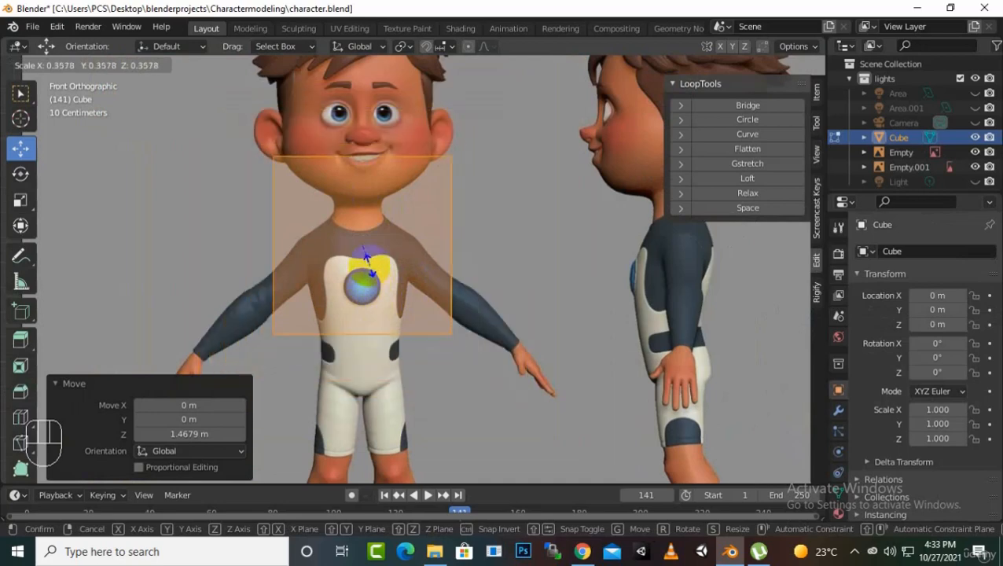
{"action": "left_click", "coordinate": [363, 267]}
{"action": "scroll", "coordinate": [404, 261], "scroll_direction": "up", "scroll_amount": 3}
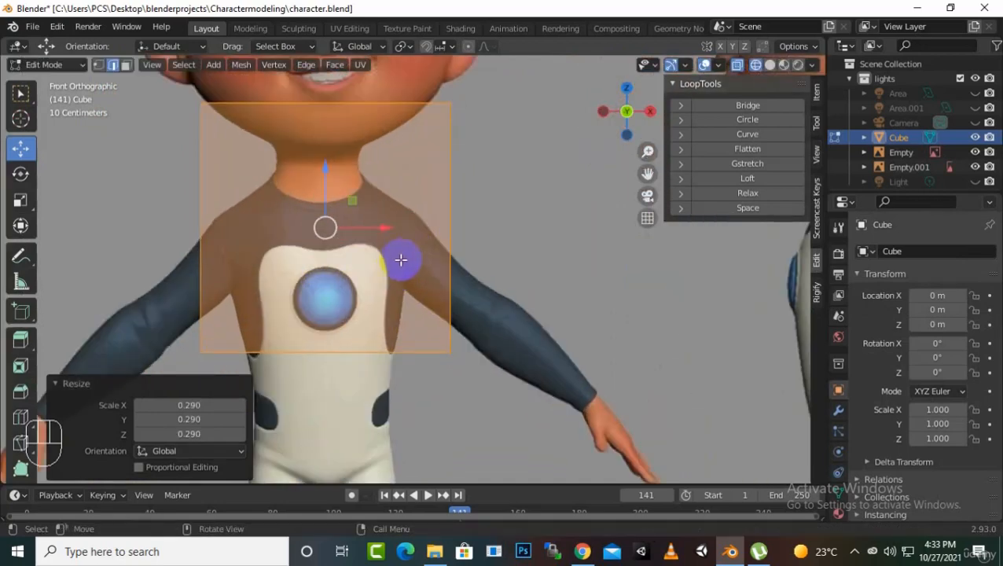
{"action": "left_click_drag", "start_coordinate": [325, 173], "coordinate": [322, 248]}
{"action": "left_click_drag", "start_coordinate": [647, 174], "coordinate": [773, 90]}
{"action": "scroll", "coordinate": [480, 337], "scroll_direction": "up", "scroll_amount": 1}
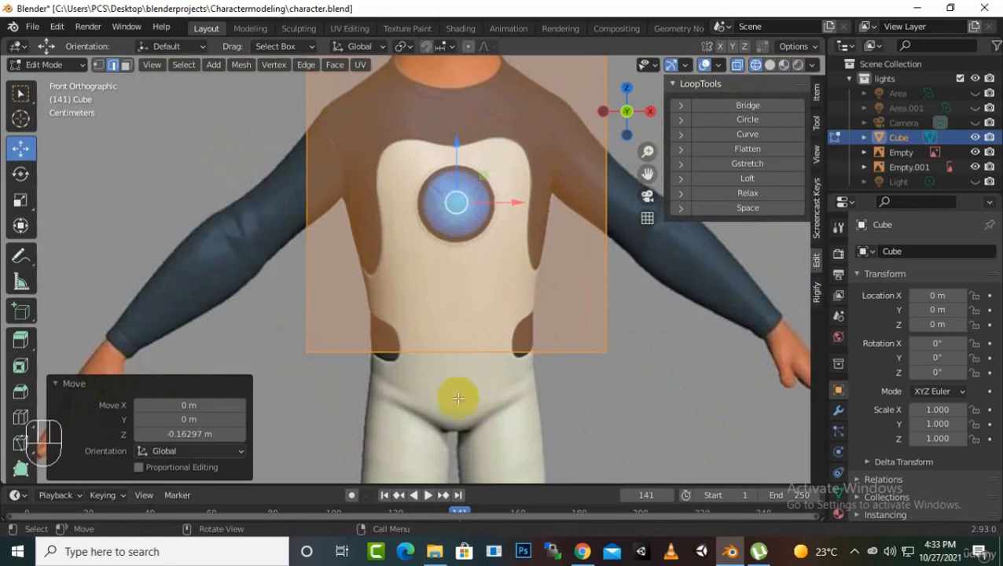
In vertex select mode, move the cube's lower vertices down about 0.15 m along Z to the figure's crotch
{"action": "left_click", "coordinate": [106, 63]}
{"action": "left_click_drag", "start_coordinate": [654, 396], "coordinate": [190, 280]}
{"action": "left_click_drag", "start_coordinate": [455, 295], "coordinate": [456, 372]}
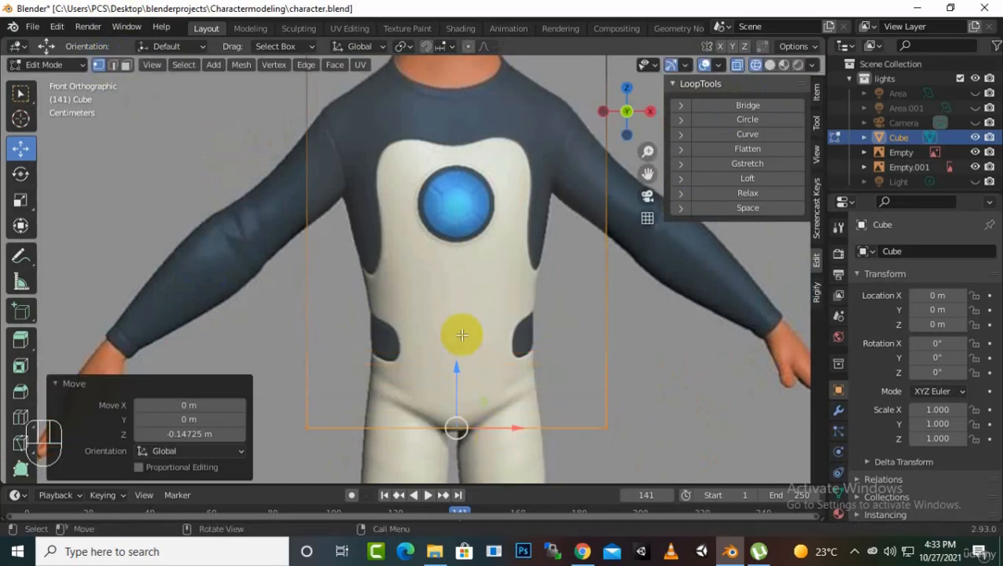
Add three evenly spaced vertical loop cuts across the front of the torso box
{"action": "scroll", "coordinate": [450, 309], "scroll_direction": "down", "scroll_amount": 2}
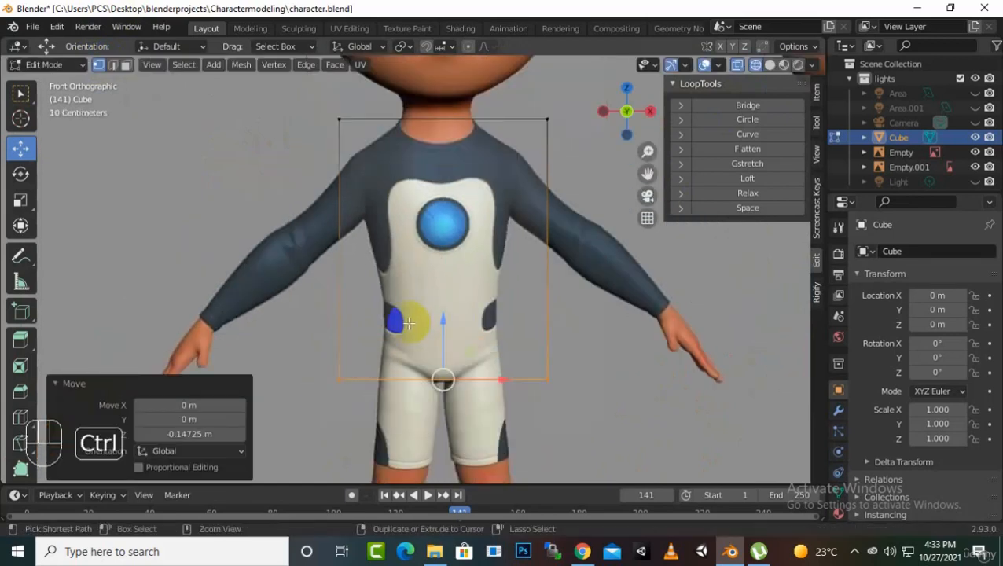
{"action": "key", "text": "ctrl+r"}
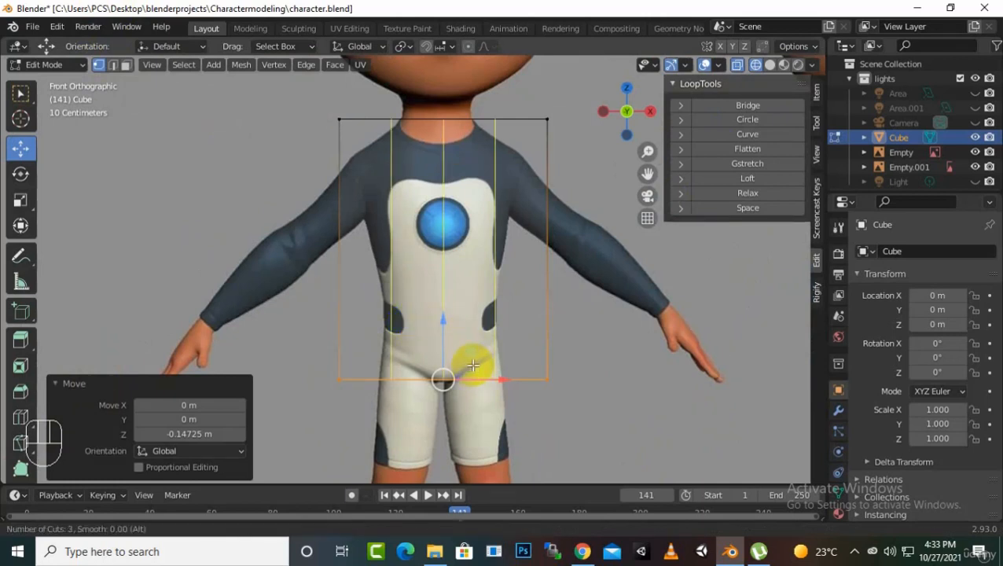
{"action": "left_click", "coordinate": [473, 365]}
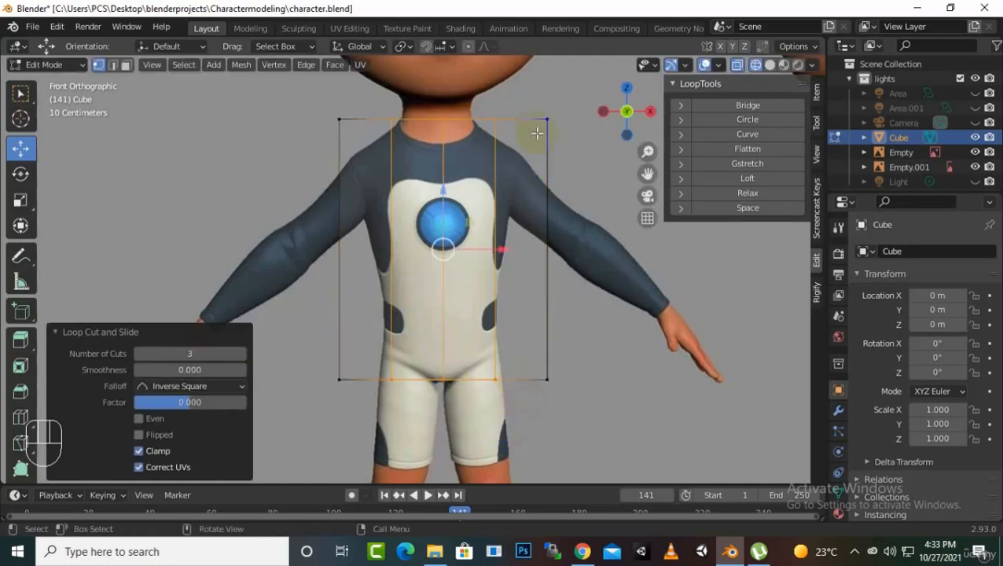
Scale the whole torso box to about 0.684 along X to match the width of the chest
{"action": "key", "text": "a"}
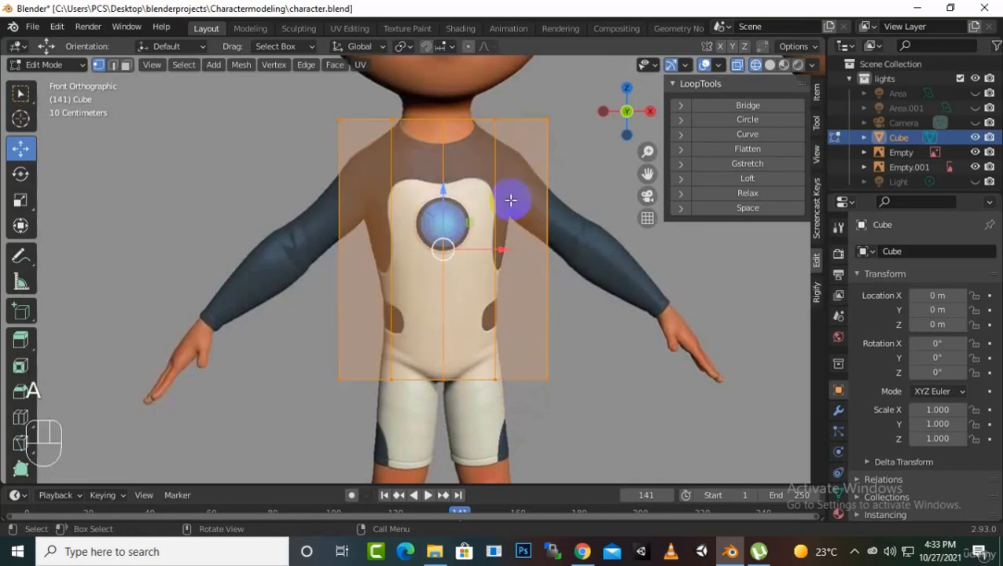
{"action": "key", "text": "s"}
{"action": "key", "text": "x"}
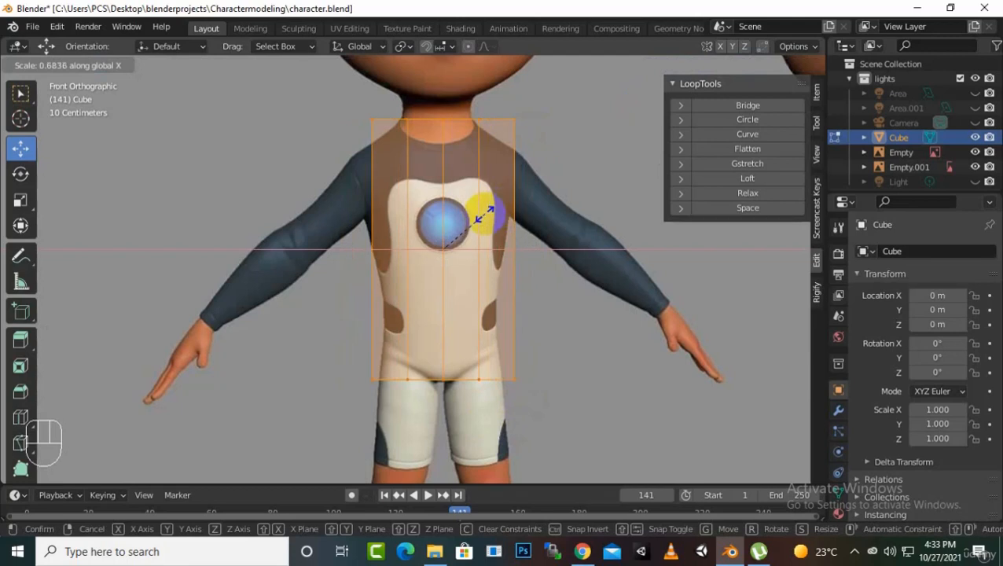
{"action": "left_click", "coordinate": [482, 213]}
Examine how the box's edges line up with the figure's shoulders, armpits, waist and hips
{"action": "scroll", "coordinate": [578, 260], "scroll_direction": "up", "scroll_amount": 2}
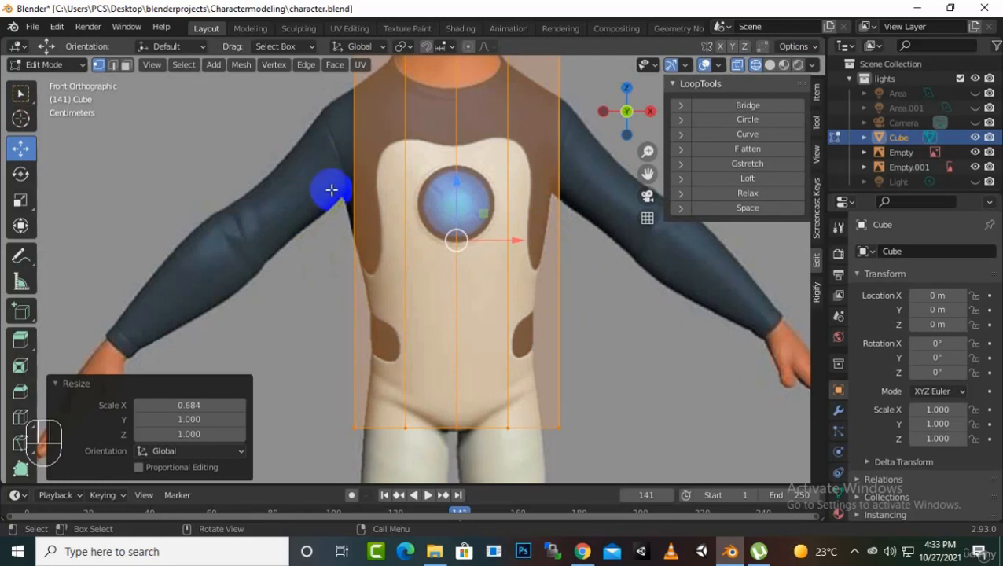
{"action": "scroll", "coordinate": [606, 182], "scroll_direction": "down", "scroll_amount": 1}
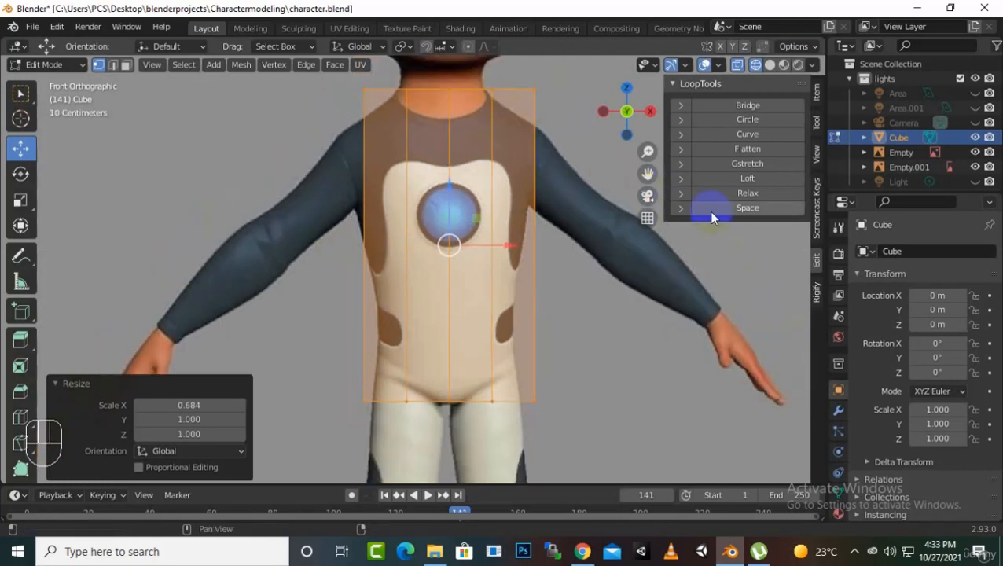
{"action": "left_click_drag", "start_coordinate": [648, 173], "coordinate": [614, 143]}
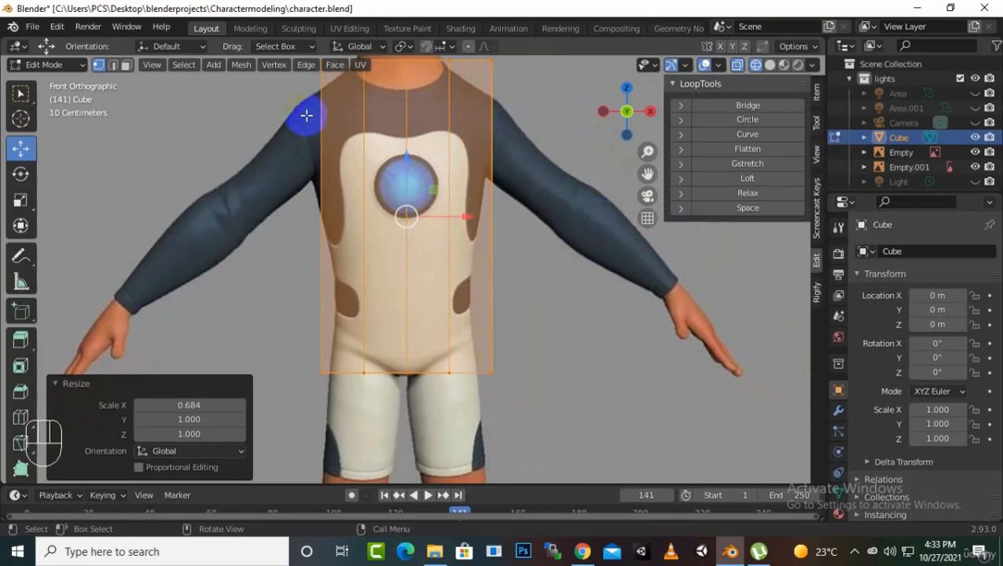
{"action": "scroll", "coordinate": [515, 253], "scroll_direction": "up", "scroll_amount": 2}
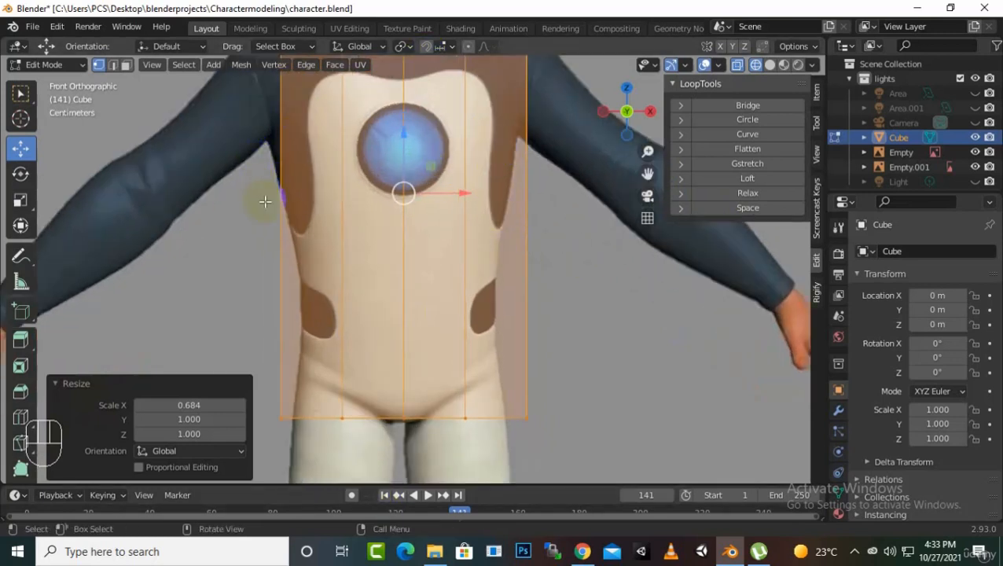
{"action": "scroll", "coordinate": [260, 170], "scroll_direction": "down", "scroll_amount": 1}
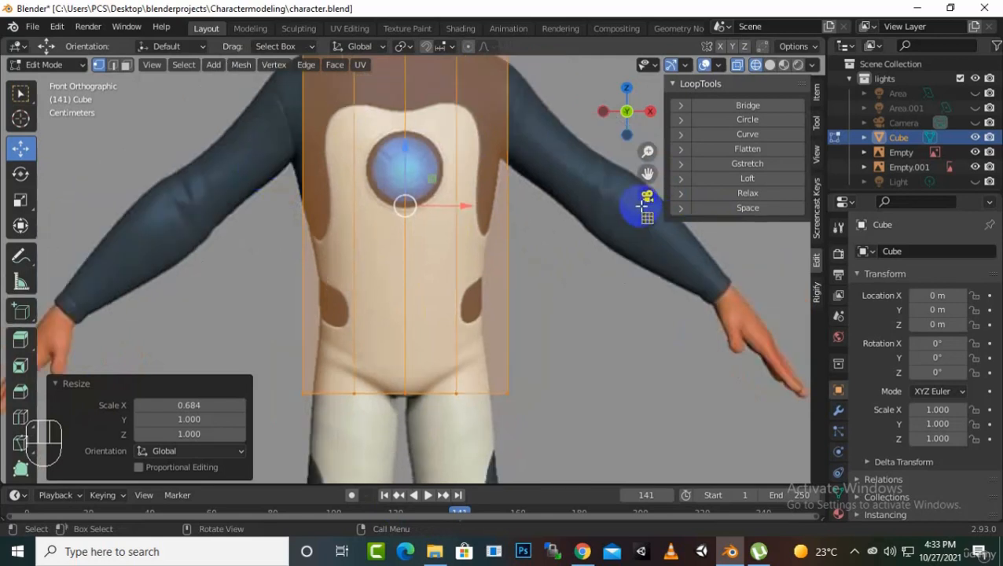
{"action": "scroll", "coordinate": [482, 201], "scroll_direction": "down", "scroll_amount": 1}
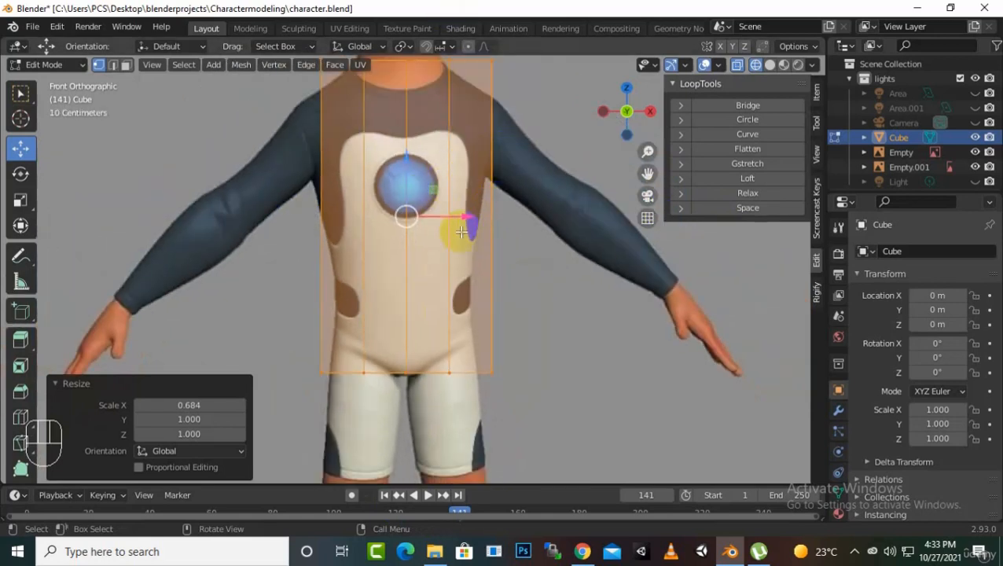
{"action": "scroll", "coordinate": [440, 253], "scroll_direction": "down", "scroll_amount": 2}
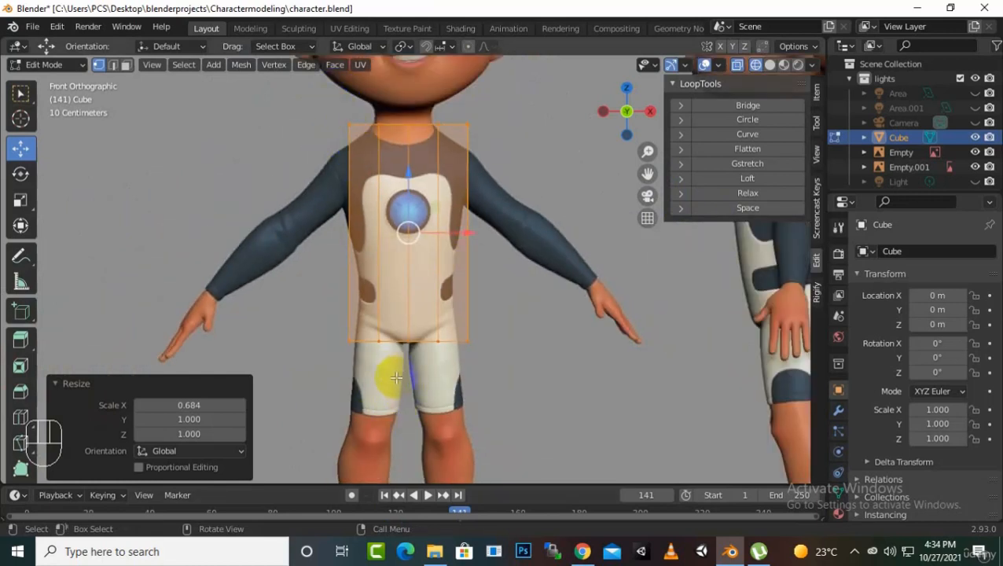
Delete the vertices of the torso box's negative X half, keeping the centre line and the other half
{"action": "left_click_drag", "start_coordinate": [374, 349], "coordinate": [301, 100]}
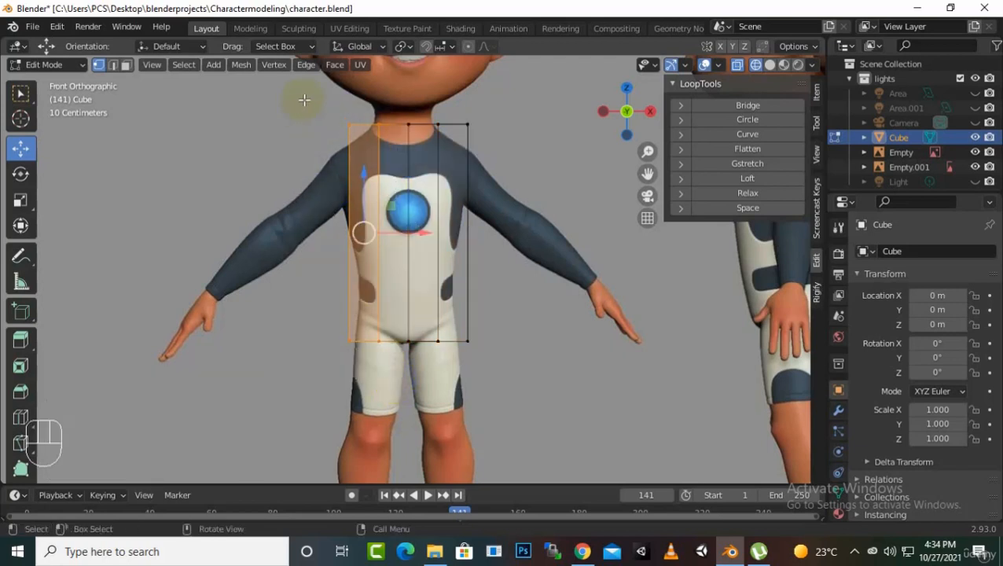
{"action": "key", "text": "x"}
{"action": "left_click", "coordinate": [311, 100]}
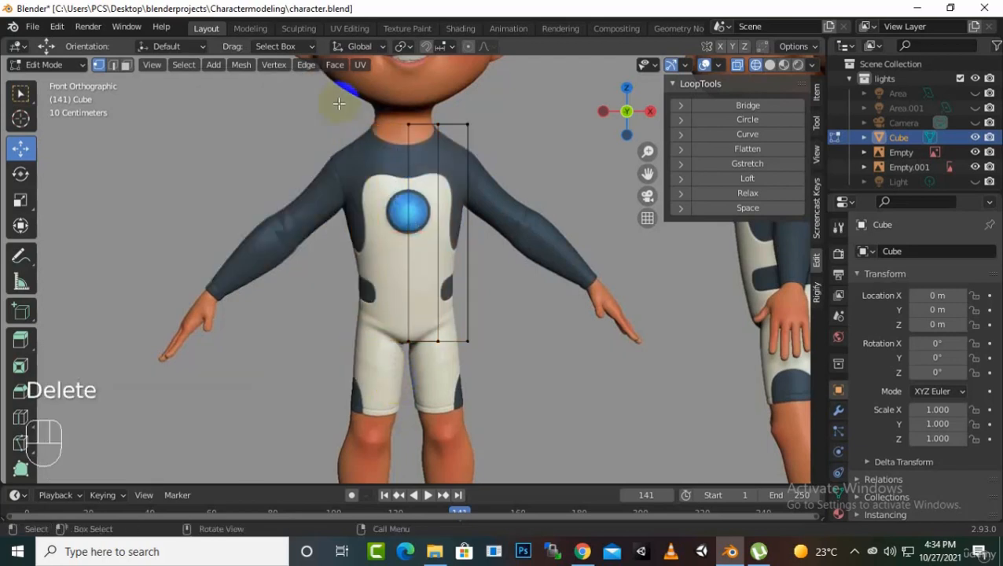
Add a Mirror modifier on the X axis to the remaining half of the torso box
{"action": "left_click", "coordinate": [838, 410]}
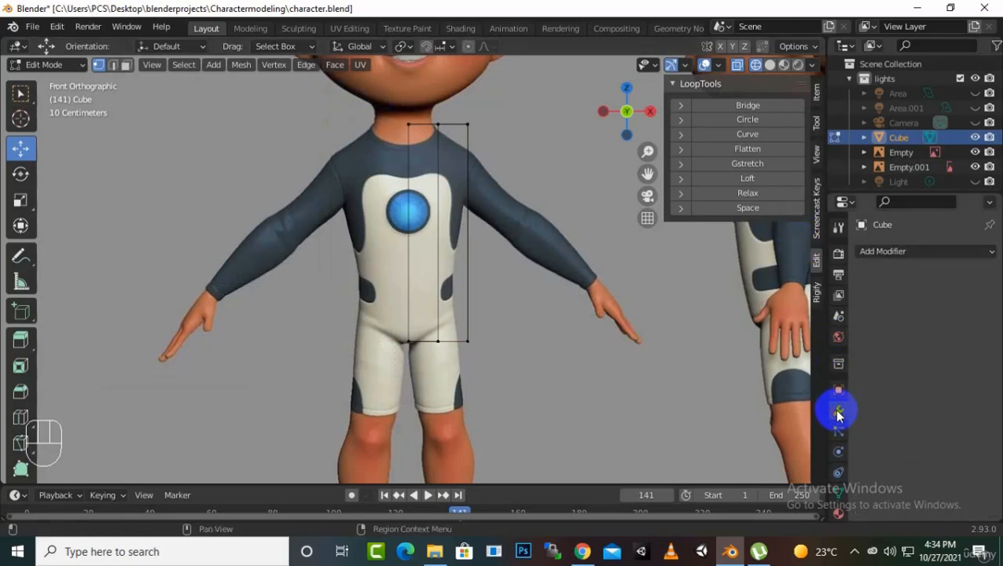
{"action": "left_click", "coordinate": [888, 251]}
{"action": "left_click", "coordinate": [699, 422]}
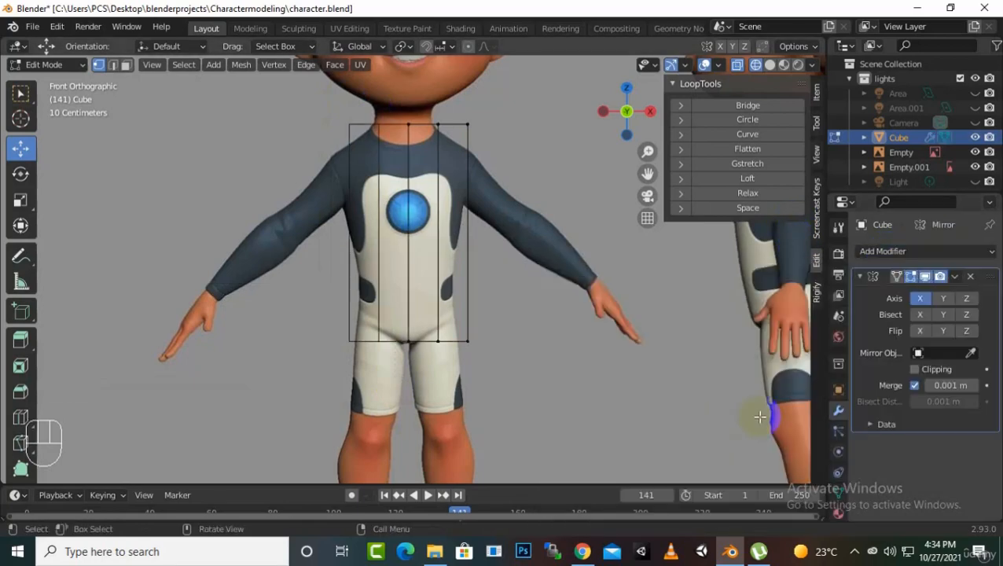
Turn on Clipping in the Mirror modifier and check the mirrored torso in solid shading before returning to wireframe
{"action": "left_click", "coordinate": [915, 370]}
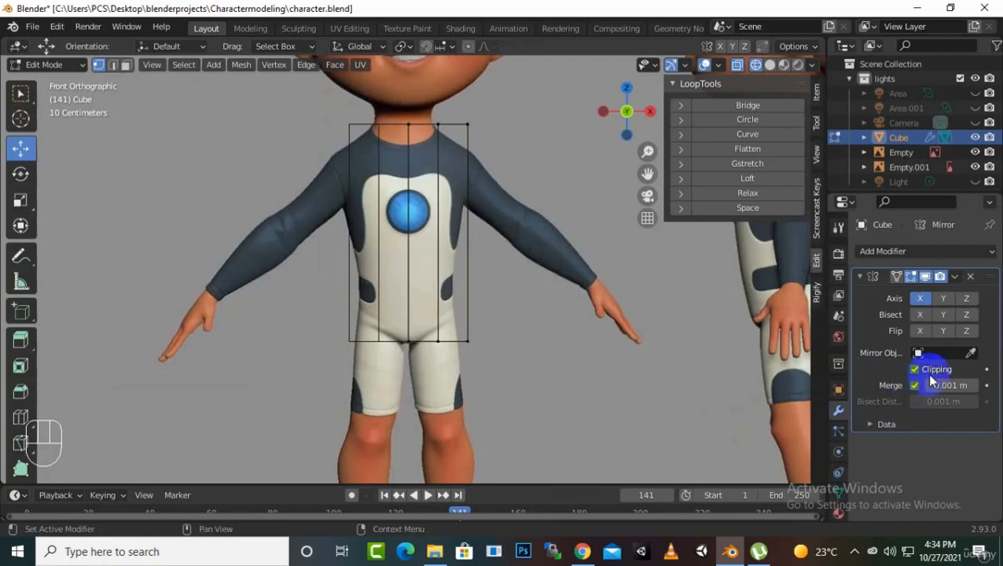
{"action": "left_click", "coordinate": [770, 66]}
{"action": "middle_click_drag", "start_coordinate": [417, 294], "coordinate": [419, 259]}
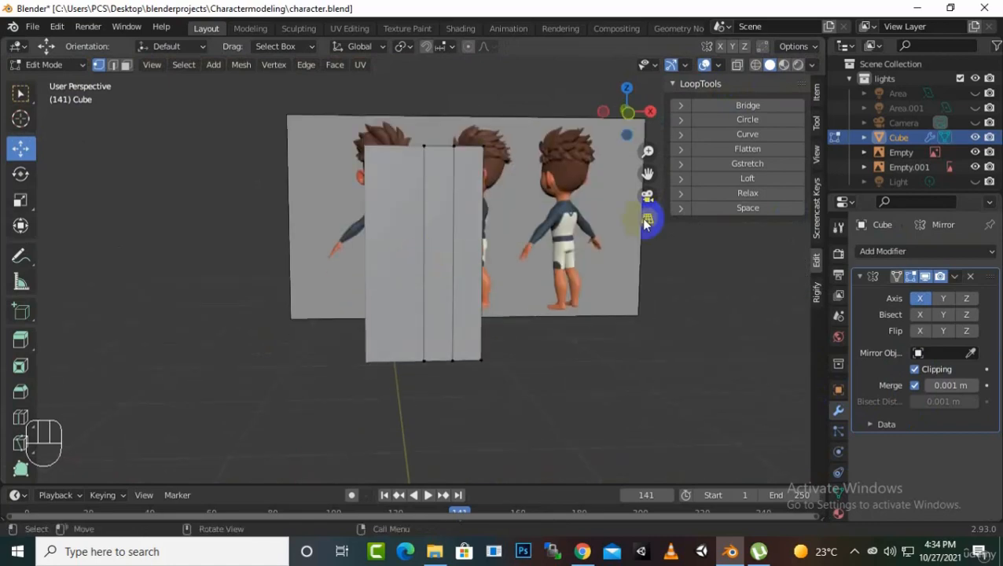
{"action": "key", "text": "KP_1"}
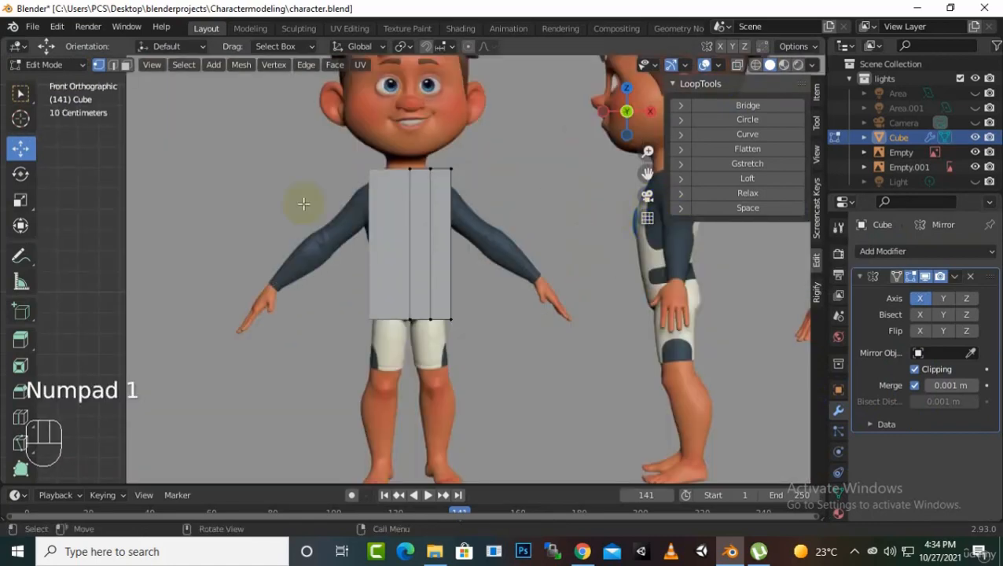
{"action": "scroll", "coordinate": [302, 202], "scroll_direction": "up", "scroll_amount": 2}
{"action": "left_click", "coordinate": [756, 66]}
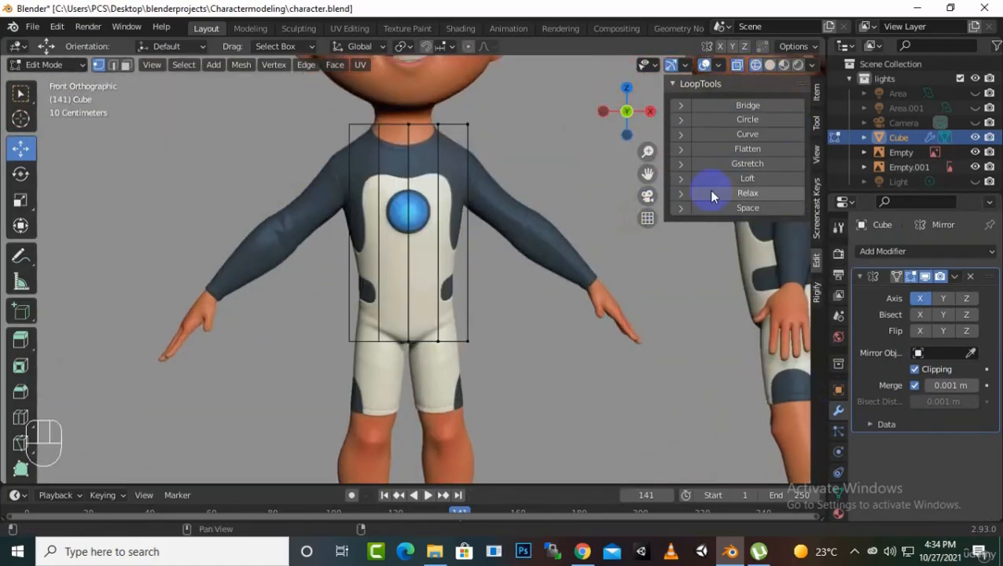
Add five evenly spaced horizontal loop cuts across the torso without sliding them
{"action": "scroll", "coordinate": [448, 291], "scroll_direction": "up", "scroll_amount": 2}
{"action": "key", "text": "ctrl"}
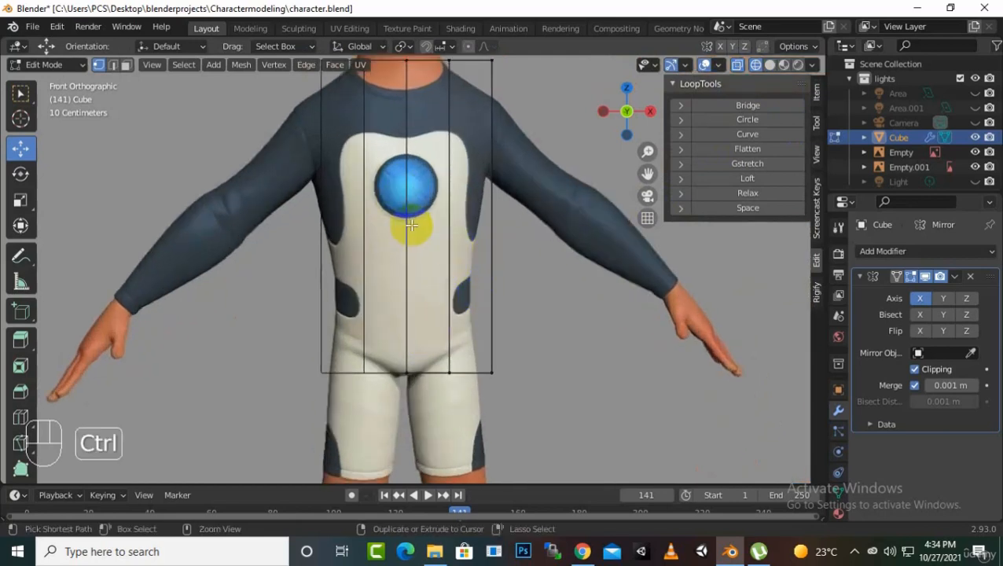
{"action": "key", "text": "ctrl+r"}
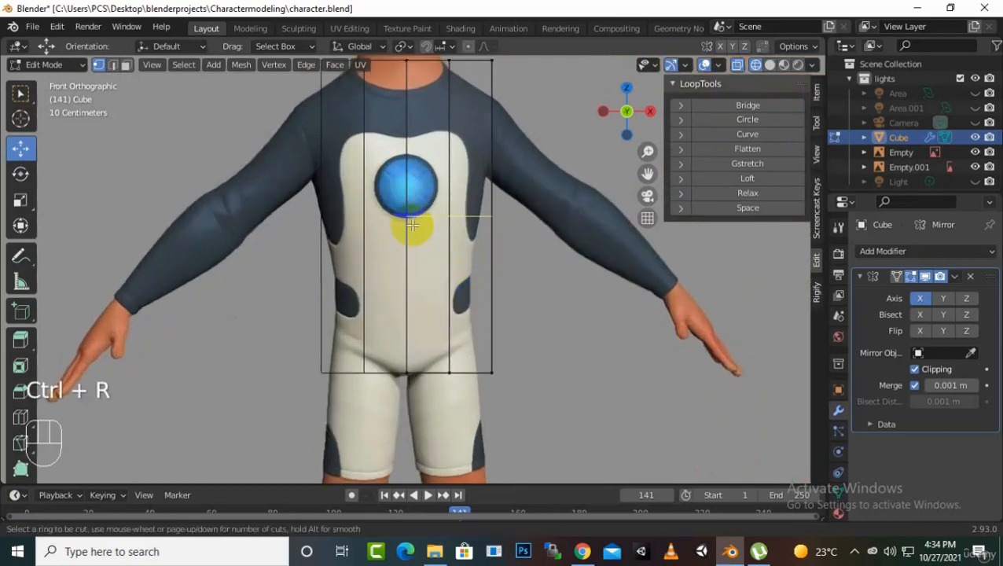
{"action": "scroll", "coordinate": [412, 226], "scroll_direction": "up", "scroll_amount": 1}
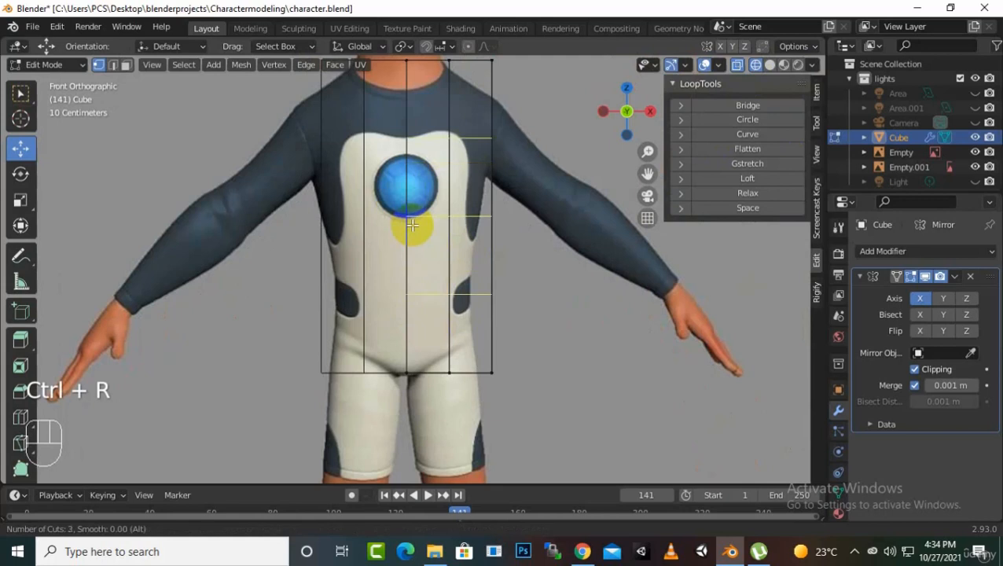
{"action": "scroll", "coordinate": [412, 226], "scroll_direction": "up", "scroll_amount": 2}
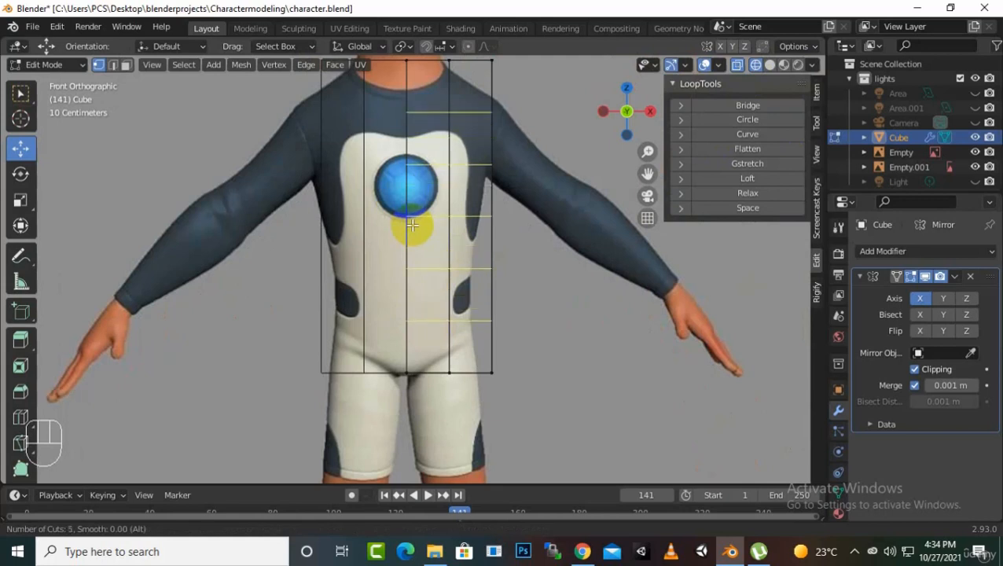
{"action": "left_click", "coordinate": [412, 226]}
{"action": "right_click", "coordinate": [422, 233]}
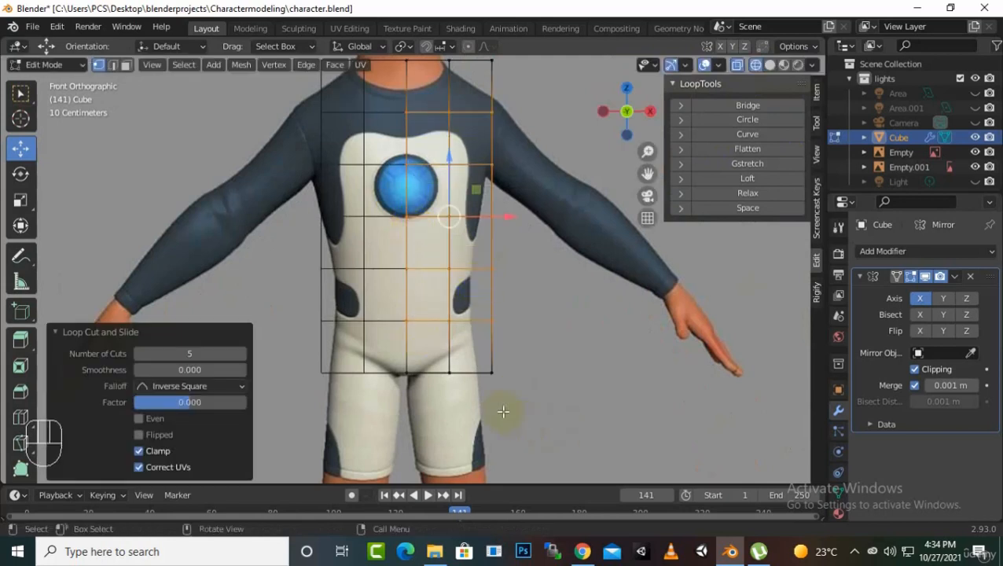
Lower the torso's whole top row of vertices slightly towards the base of the neck
{"action": "scroll", "coordinate": [498, 403], "scroll_direction": "up", "scroll_amount": 1}
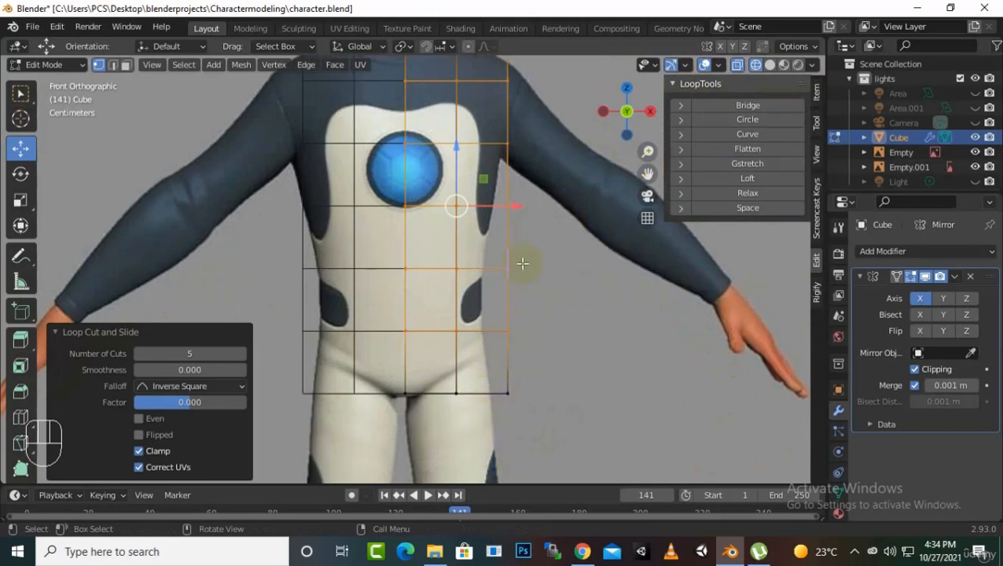
{"action": "scroll", "coordinate": [523, 251], "scroll_direction": "down", "scroll_amount": 2}
{"action": "mouse_move", "coordinate": [648, 174]}
{"action": "left_mouse_down"}
{"action": "mouse_move", "coordinate": [641, 188]}
{"action": "mouse_move", "coordinate": [648, 169]}
{"action": "left_mouse_up"}
{"action": "scroll", "coordinate": [410, 153], "scroll_direction": "up", "scroll_amount": 2}
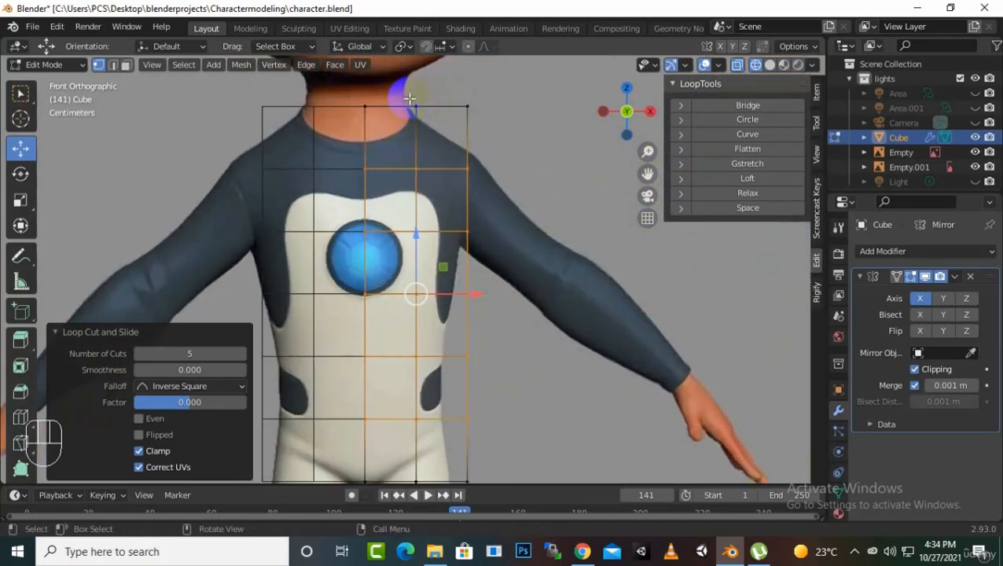
{"action": "left_click_drag", "start_coordinate": [540, 82], "coordinate": [125, 142]}
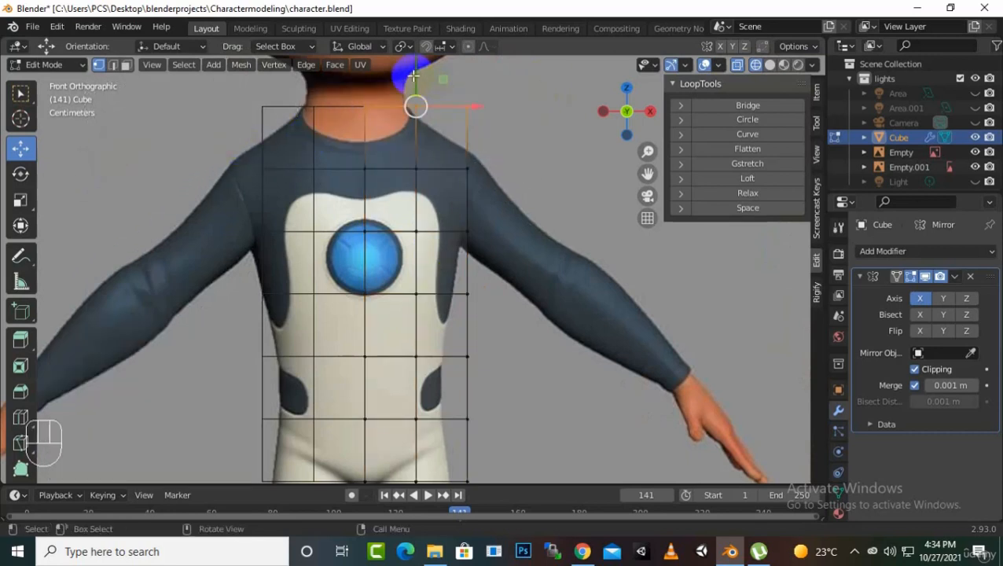
{"action": "mouse_move", "coordinate": [414, 90]}
{"action": "left_mouse_down"}
{"action": "mouse_move", "coordinate": [417, 105]}
{"action": "mouse_move", "coordinate": [410, 84]}
{"action": "mouse_move", "coordinate": [414, 93]}
{"action": "left_mouse_up"}
Lower the torso's outer top corner vertices by about 0.0686 m along Z to follow the shoulder slope
{"action": "left_click_drag", "start_coordinate": [507, 76], "coordinate": [448, 130]}
{"action": "key", "text": "g"}
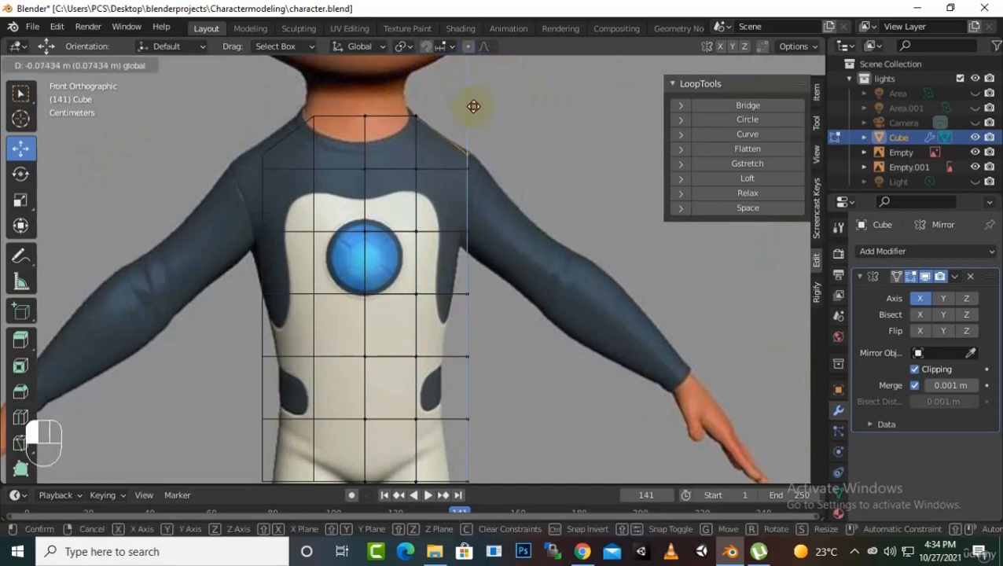
{"action": "left_click", "coordinate": [475, 103]}
Move the outer vertices of the row nearest the armpit about -0.0124 m along X to meet the body outline
{"action": "scroll", "coordinate": [472, 137], "scroll_direction": "up", "scroll_amount": 1}
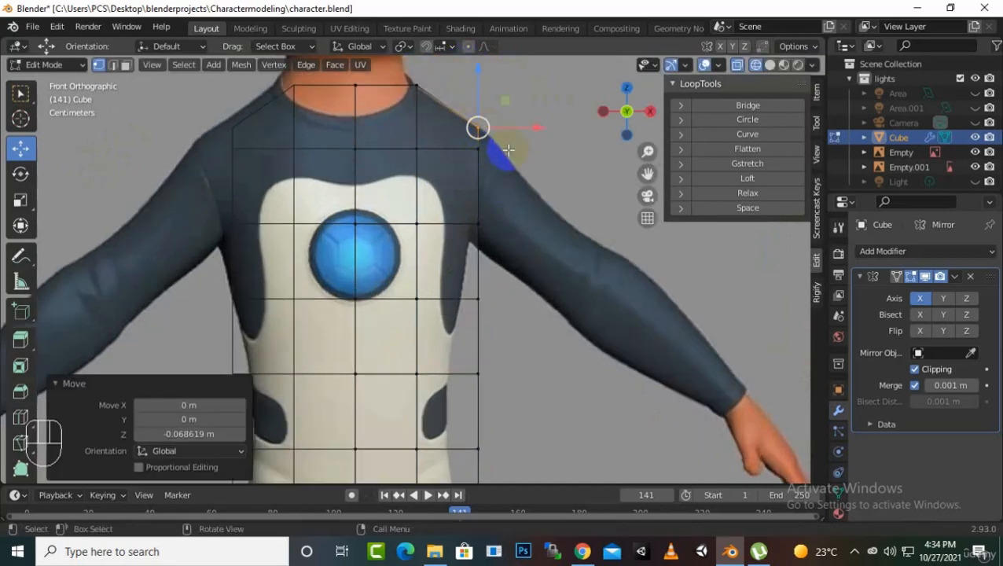
{"action": "scroll", "coordinate": [637, 285], "scroll_direction": "up", "scroll_amount": 2}
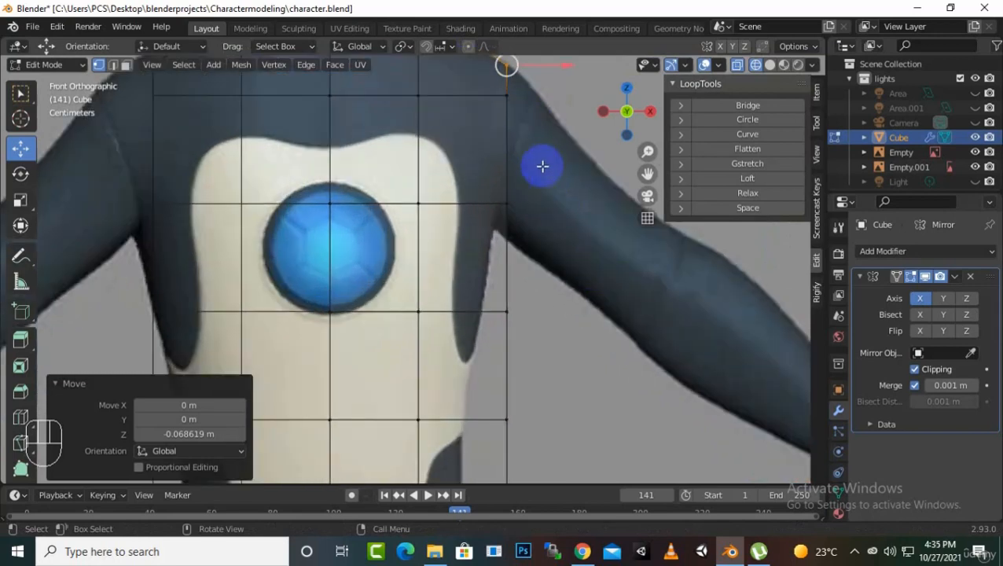
{"action": "left_click_drag", "start_coordinate": [542, 162], "coordinate": [497, 230]}
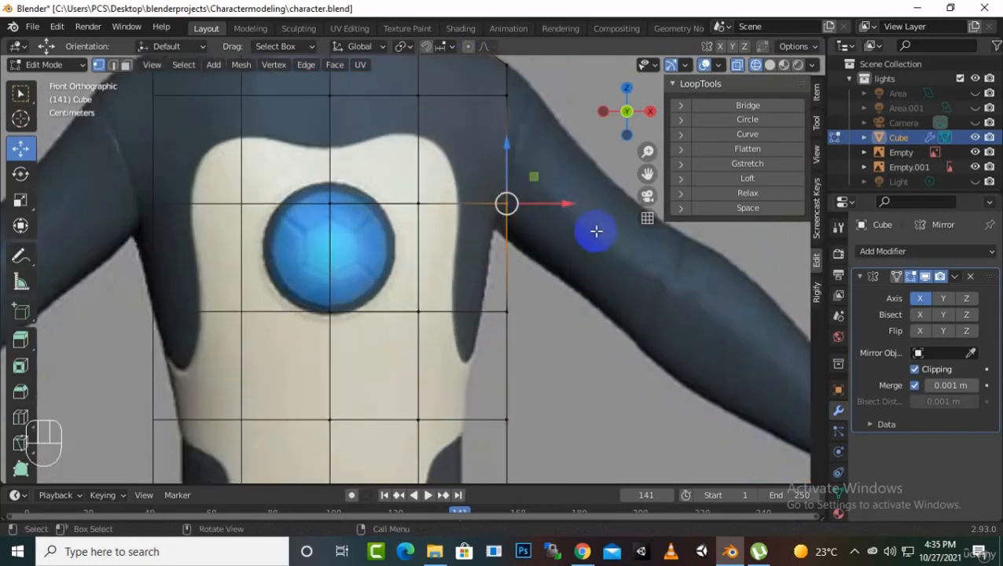
{"action": "key", "text": "g"}
{"action": "key", "text": "x"}
{"action": "left_click", "coordinate": [547, 206]}
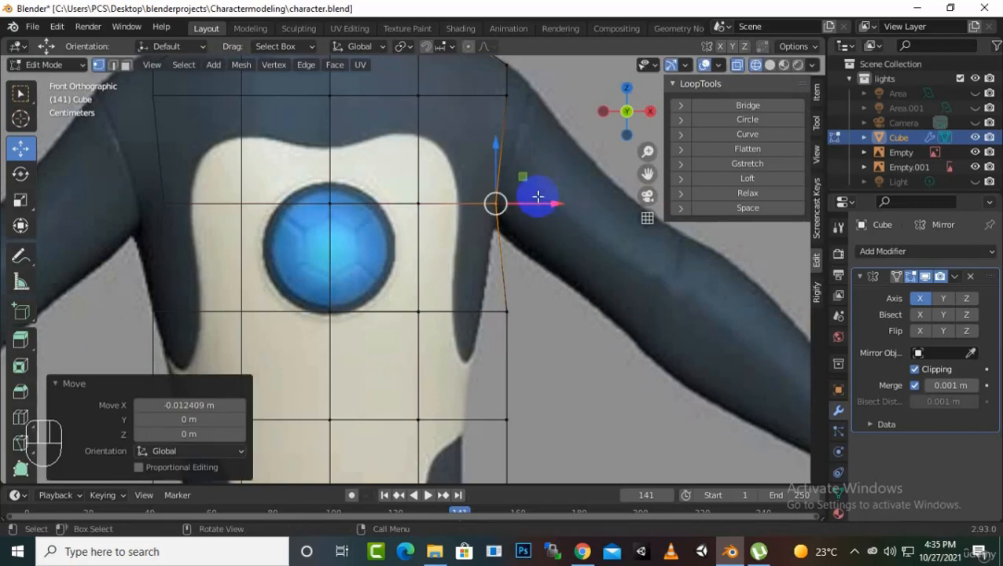
Lower the whole armpit-level edge loop by about 0.0265 m along Z
{"action": "left_click", "coordinate": [436, 203], "text": "alt"}
{"action": "left_click_drag", "start_coordinate": [413, 145], "coordinate": [412, 172]}
{"action": "scroll", "coordinate": [464, 204], "scroll_direction": "down", "scroll_amount": 1}
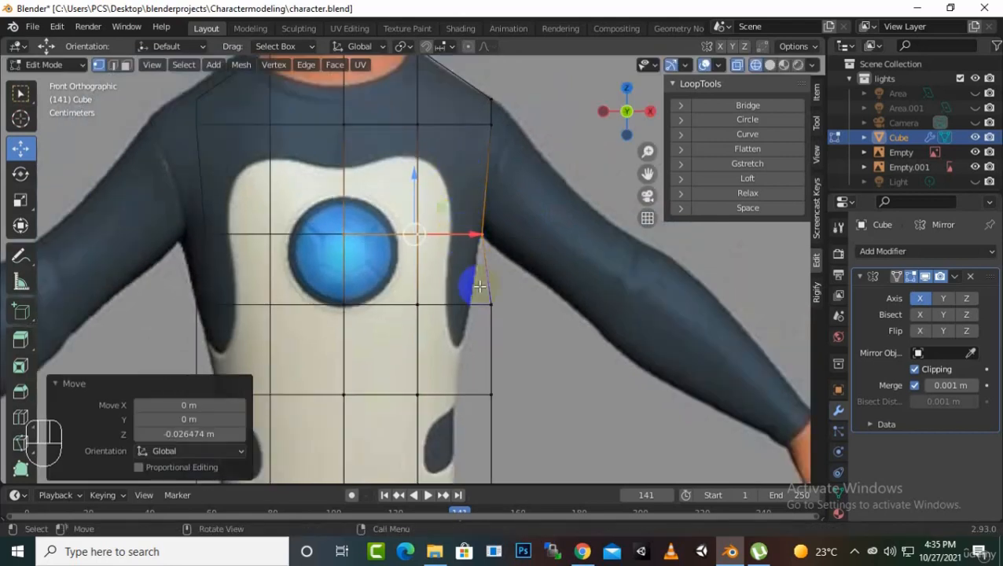
Move the outer vertices of the two rows below the armpit about -0.0278 m along X towards the torso outline
{"action": "left_click_drag", "start_coordinate": [519, 287], "coordinate": [477, 425]}
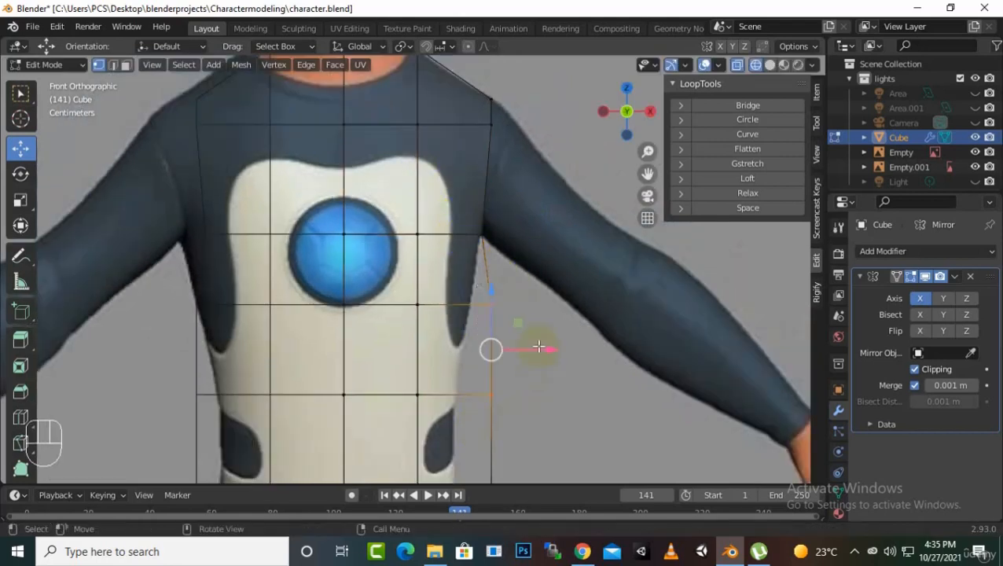
{"action": "key", "text": "g"}
{"action": "key", "text": "x"}
{"action": "left_click", "coordinate": [521, 356]}
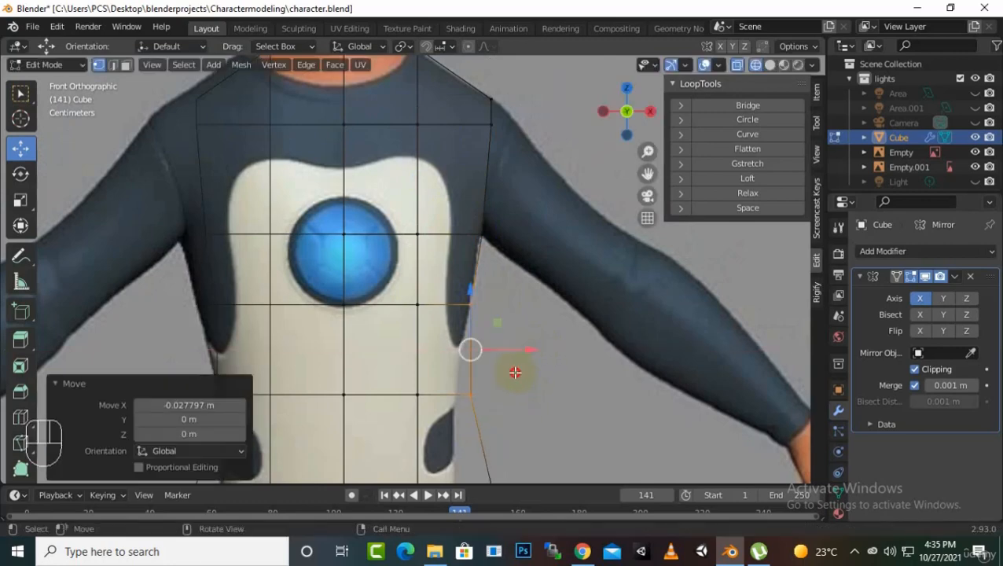
Move the outer vertices of the waist row a further -0.0169 m or so along X to fit the waist
{"action": "left_click", "coordinate": [524, 393]}
{"action": "left_click_drag", "start_coordinate": [526, 395], "coordinate": [504, 401]}
{"action": "scroll", "coordinate": [535, 294], "scroll_direction": "down", "scroll_amount": 1}
{"action": "scroll", "coordinate": [491, 295], "scroll_direction": "up", "scroll_amount": 2}
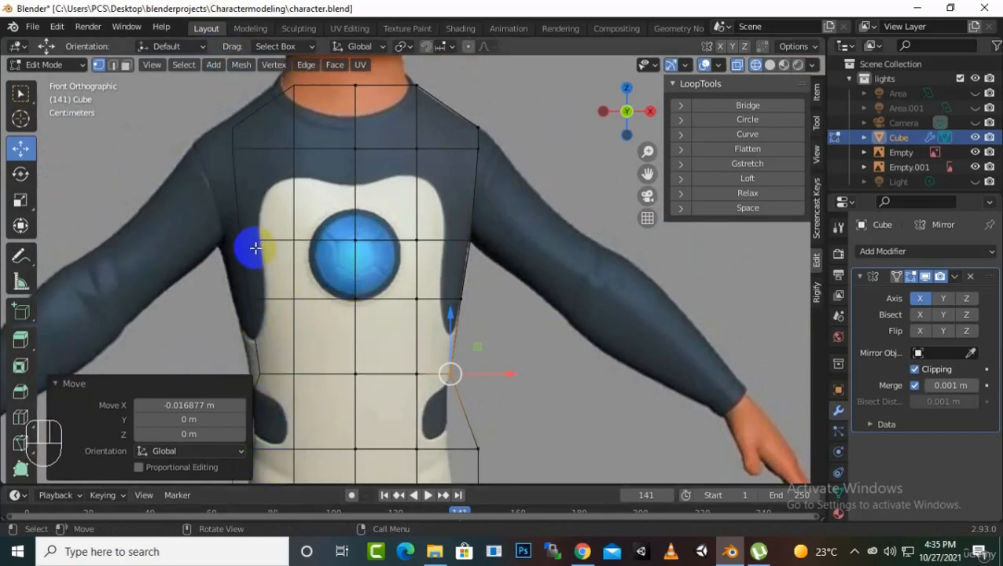
Move the outer vertices of the two lowest hip rows about -0.0494 m along X to narrow the hips
{"action": "mouse_move", "coordinate": [648, 152]}
{"action": "left_mouse_down"}
{"action": "mouse_move", "coordinate": [661, 109]}
{"action": "mouse_move", "coordinate": [657, 174]}
{"action": "mouse_move", "coordinate": [667, 4]}
{"action": "left_mouse_up"}
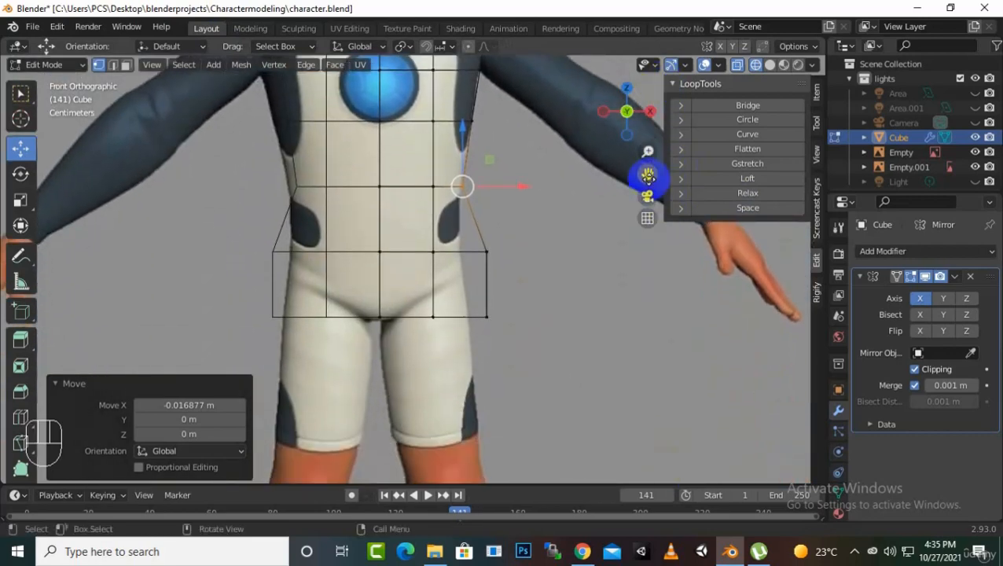
{"action": "scroll", "coordinate": [442, 370], "scroll_direction": "up", "scroll_amount": 2}
{"action": "left_click_drag", "start_coordinate": [592, 367], "coordinate": [508, 213]}
{"action": "key", "text": "g"}
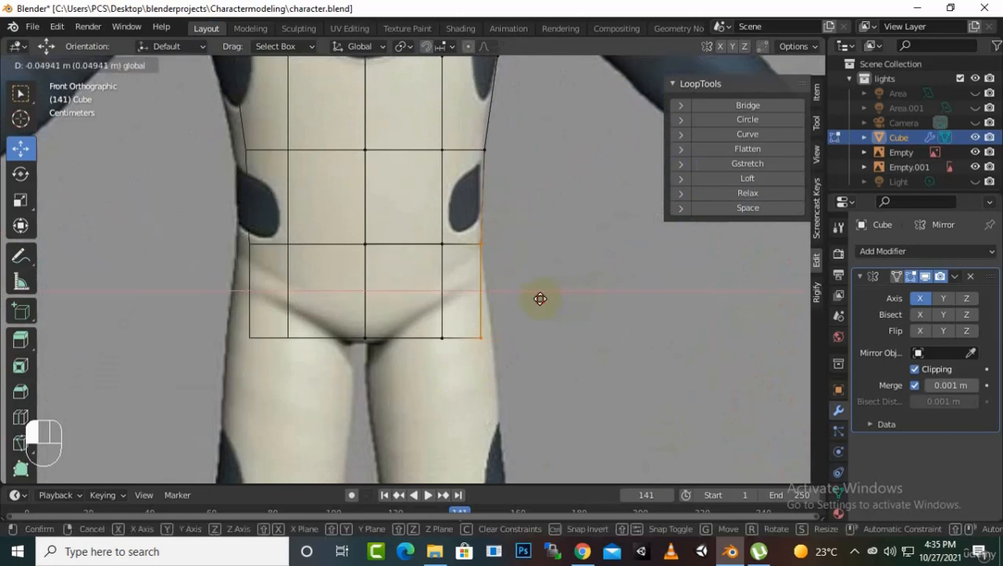
{"action": "left_click", "coordinate": [541, 299]}
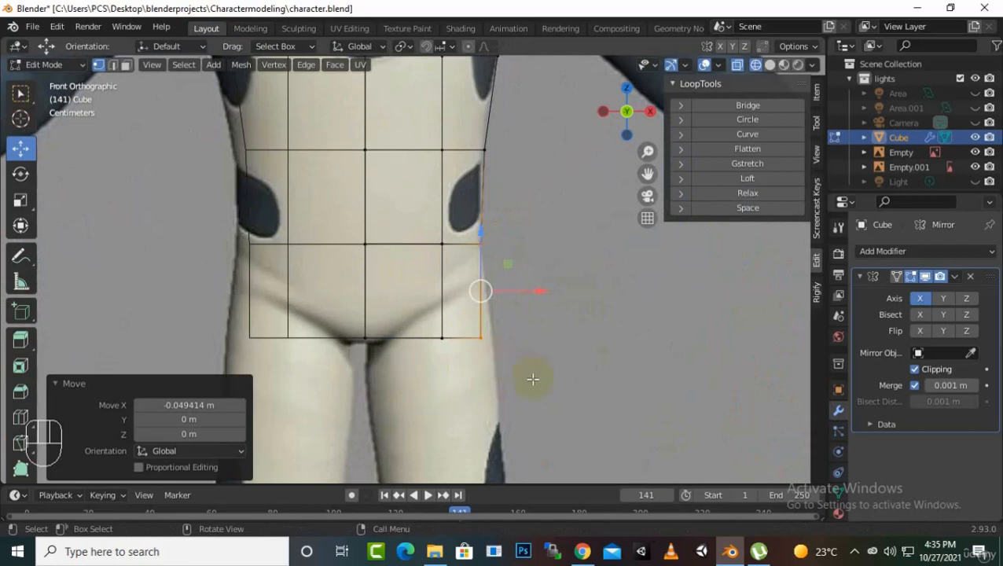
In the right side view, move all the torso's front vertices about 0.2365 m, plus another 0.0059 m, along Y to the chest outline
{"action": "scroll", "coordinate": [484, 355], "scroll_direction": "down", "scroll_amount": 1}
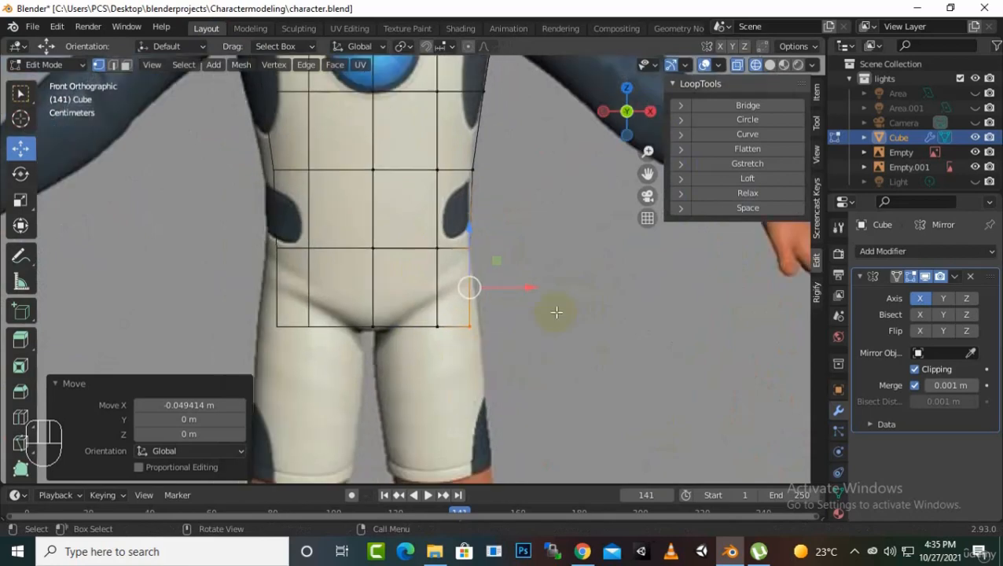
{"action": "scroll", "coordinate": [559, 311], "scroll_direction": "down", "scroll_amount": 3}
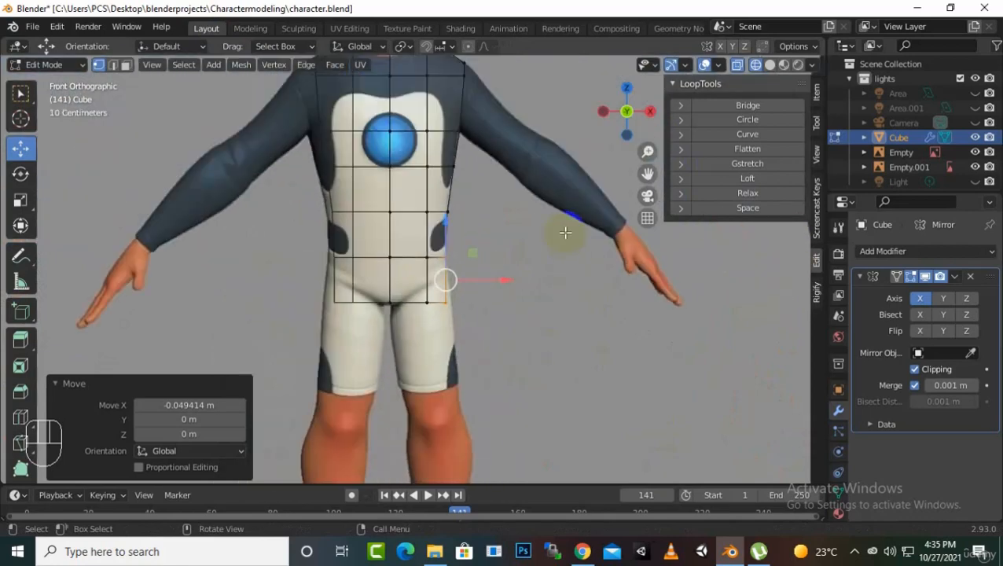
{"action": "key", "text": "KP_3"}
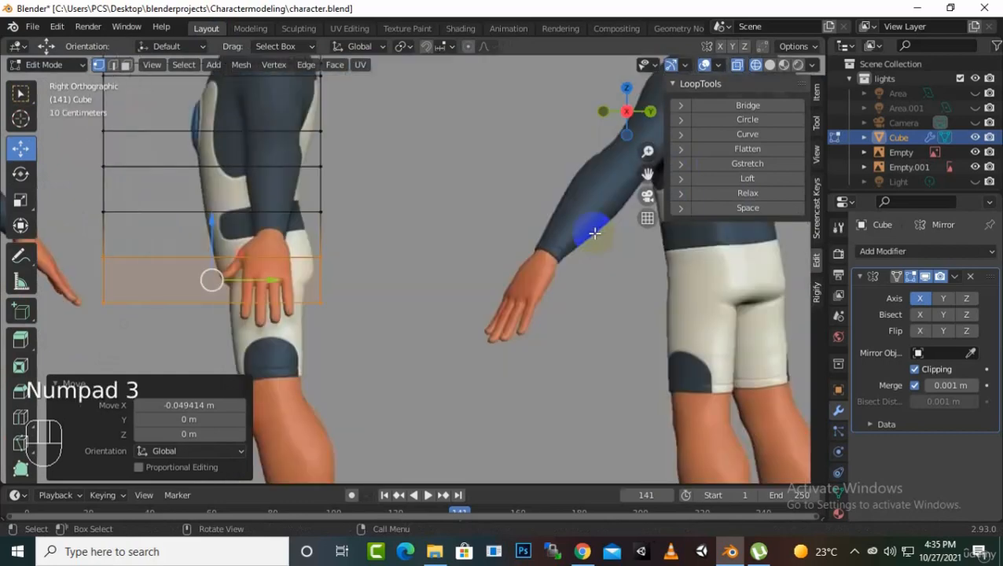
{"action": "scroll", "coordinate": [184, 289], "scroll_direction": "down", "scroll_amount": 3}
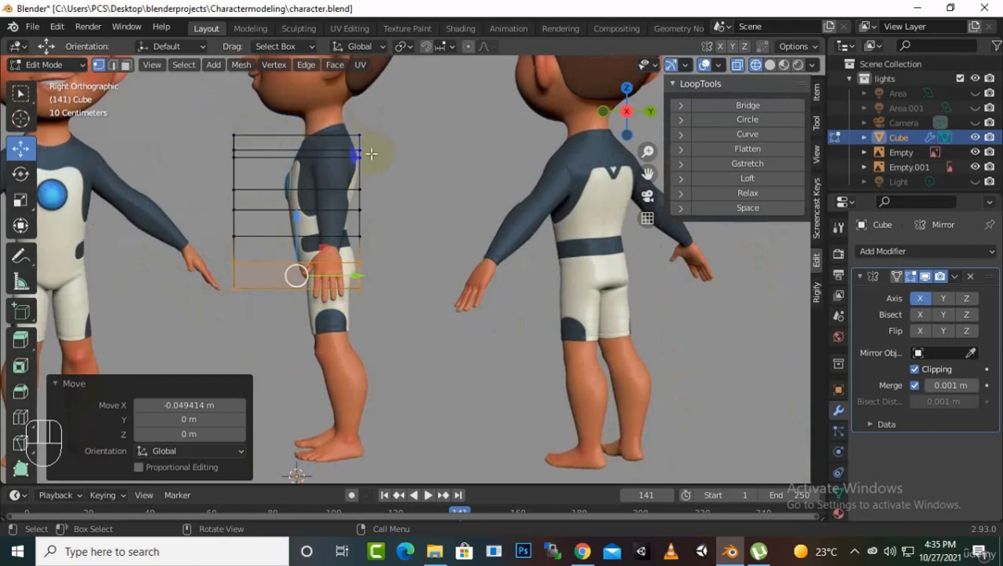
{"action": "scroll", "coordinate": [371, 154], "scroll_direction": "up", "scroll_amount": 2}
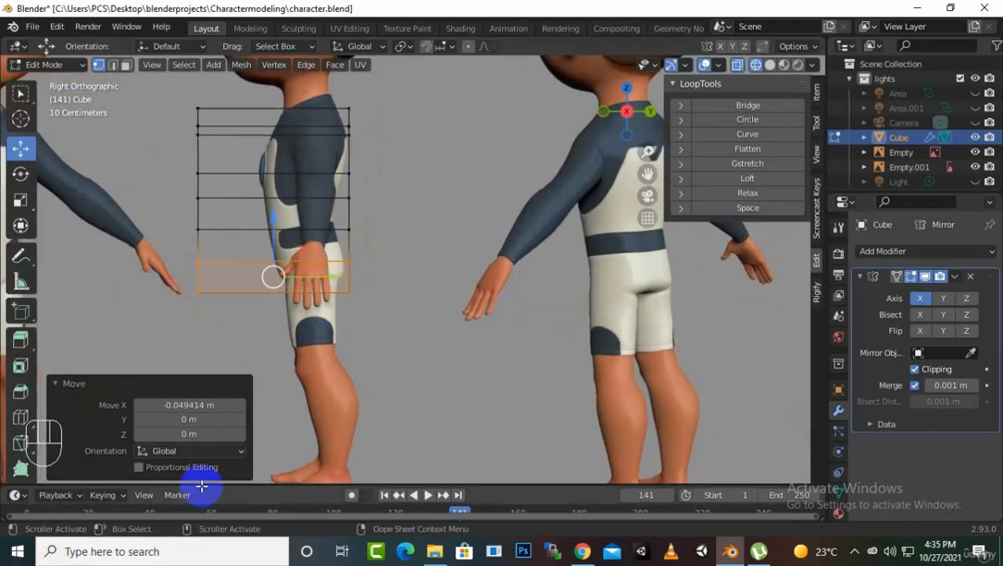
{"action": "left_click_drag", "start_coordinate": [253, 311], "coordinate": [259, 185]}
{"action": "scroll", "coordinate": [293, 157], "scroll_direction": "up", "scroll_amount": 2}
{"action": "scroll", "coordinate": [271, 265], "scroll_direction": "down", "scroll_amount": 2}
{"action": "scroll", "coordinate": [283, 141], "scroll_direction": "up", "scroll_amount": 2}
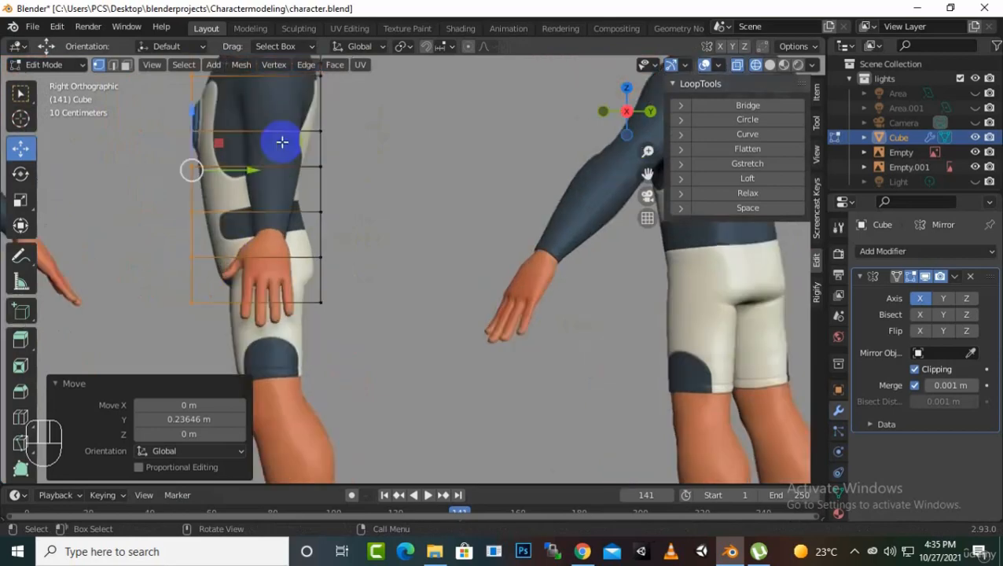
{"action": "left_click_drag", "start_coordinate": [254, 170], "coordinate": [256, 174]}
{"action": "scroll", "coordinate": [338, 283], "scroll_direction": "up", "scroll_amount": 1}
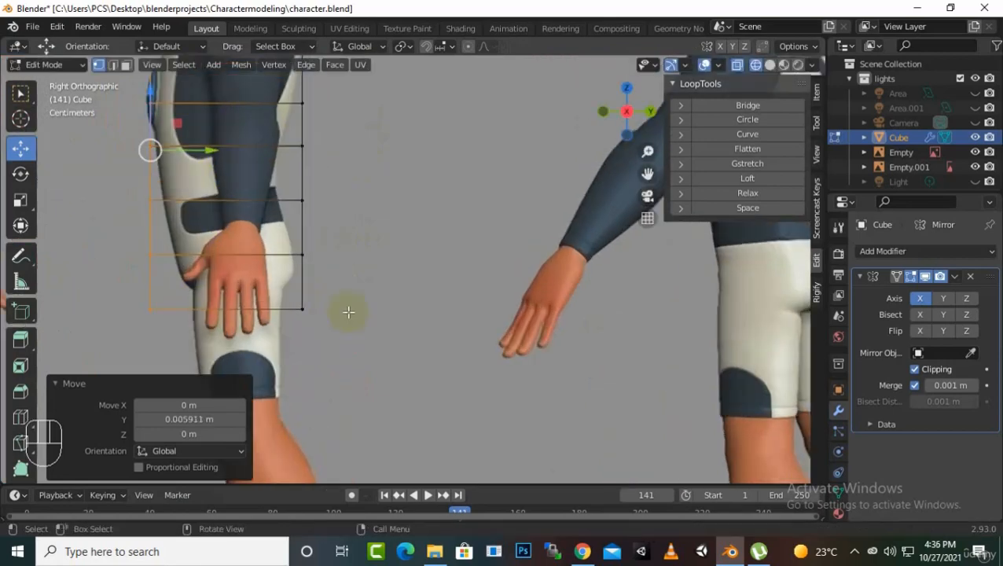
Move the back vertices of the bottom row forward to the buttock outline, and those of the row above about -0.0164 m along Y
{"action": "scroll", "coordinate": [309, 293], "scroll_direction": "down", "scroll_amount": 4}
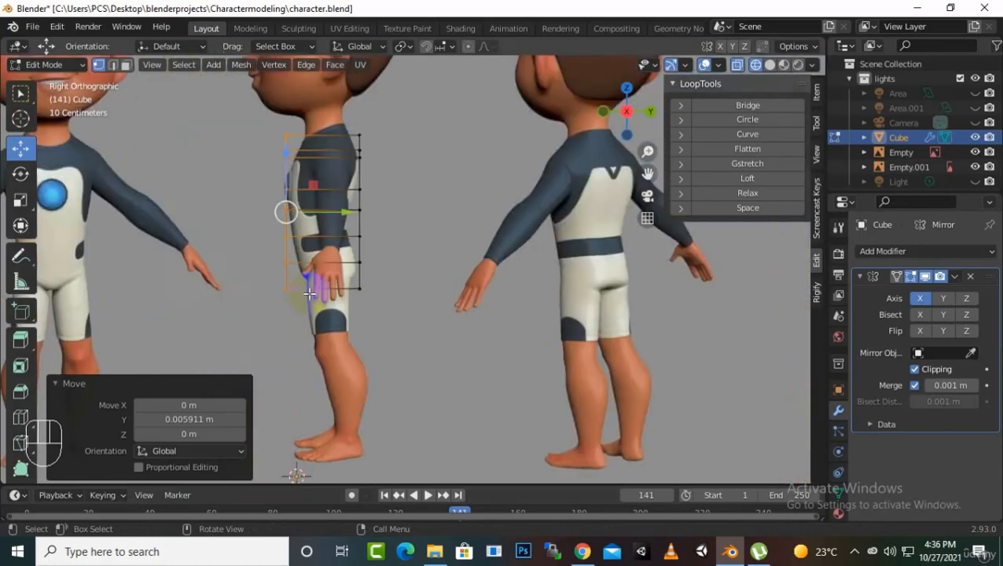
{"action": "scroll", "coordinate": [346, 277], "scroll_direction": "up", "scroll_amount": 2}
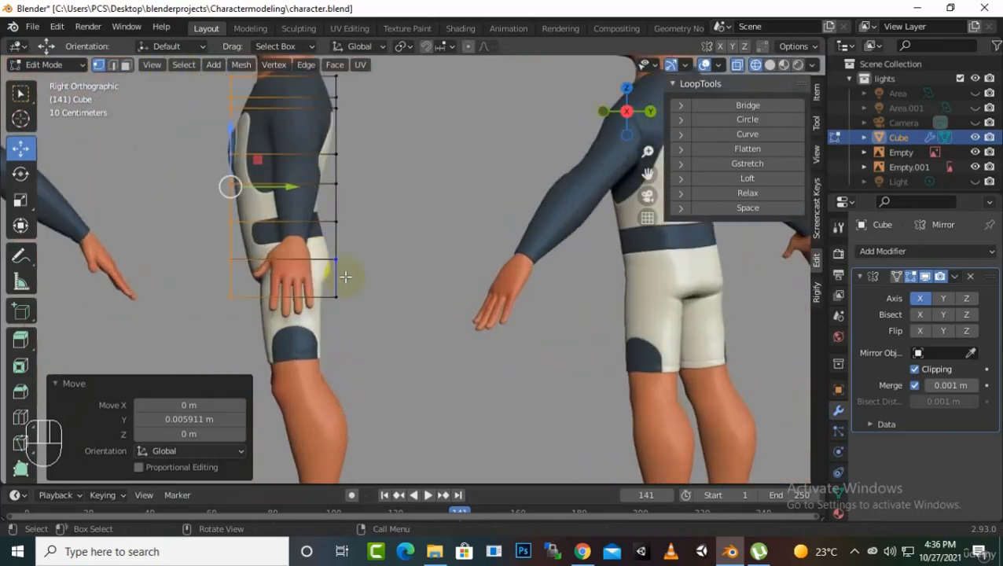
{"action": "left_click", "coordinate": [330, 289]}
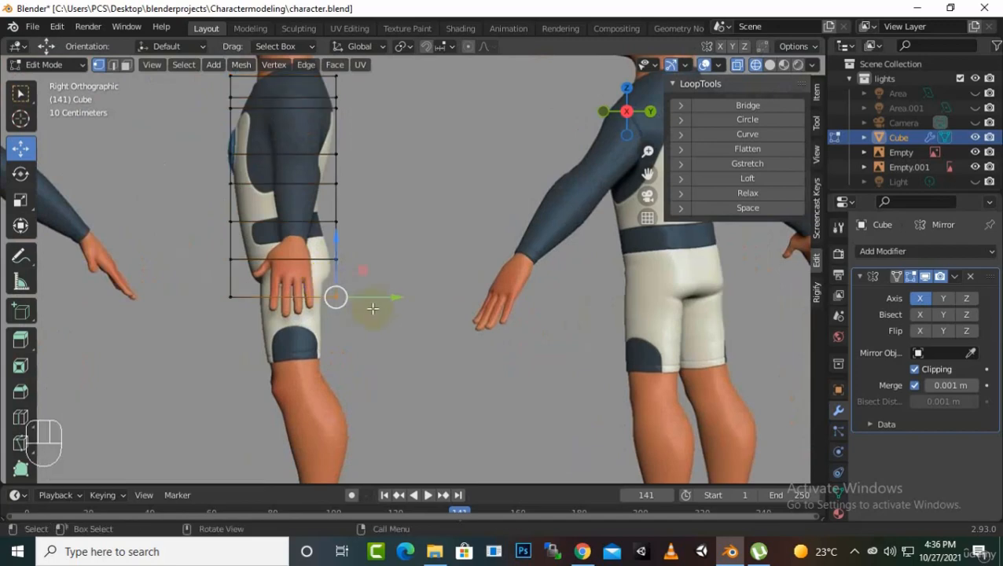
{"action": "scroll", "coordinate": [368, 310], "scroll_direction": "up", "scroll_amount": 2}
{"action": "left_click_drag", "start_coordinate": [363, 312], "coordinate": [340, 310]}
{"action": "left_click_drag", "start_coordinate": [366, 222], "coordinate": [346, 258]}
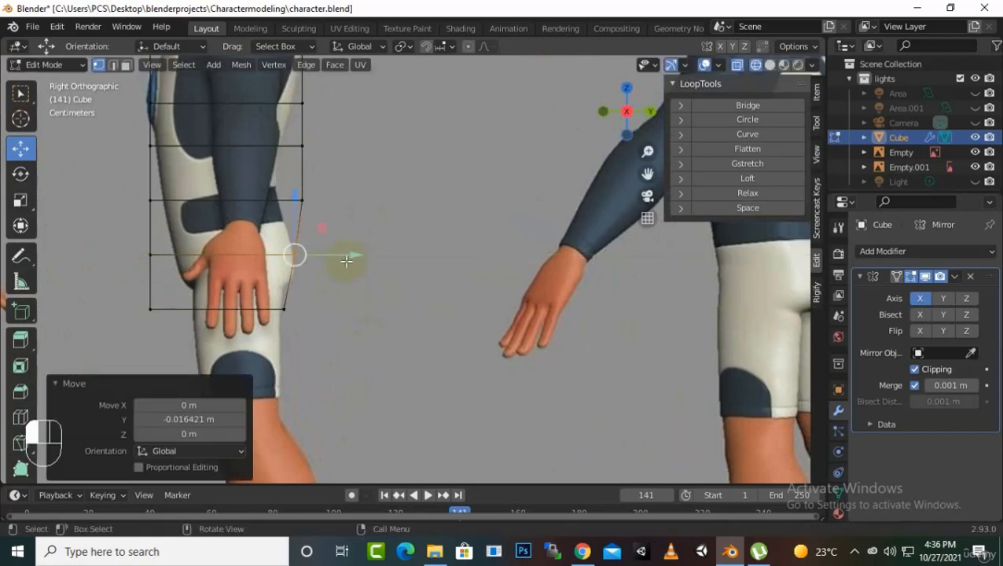
Move the back vertices of the waist row about -0.0476 m along Y, and those of the two rows above forward to the lower-back outline
{"action": "left_click", "coordinate": [318, 203]}
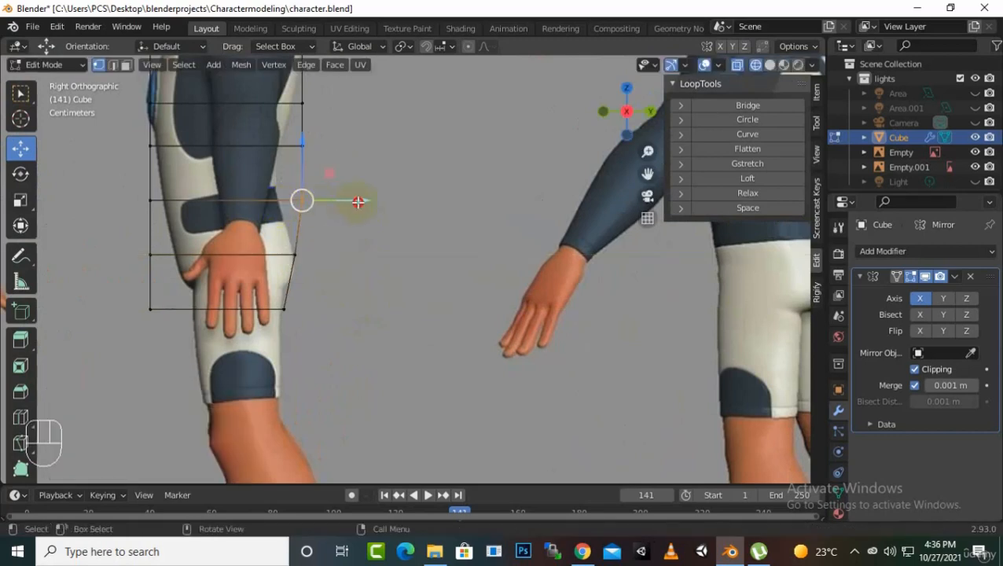
{"action": "left_click_drag", "start_coordinate": [358, 202], "coordinate": [333, 206]}
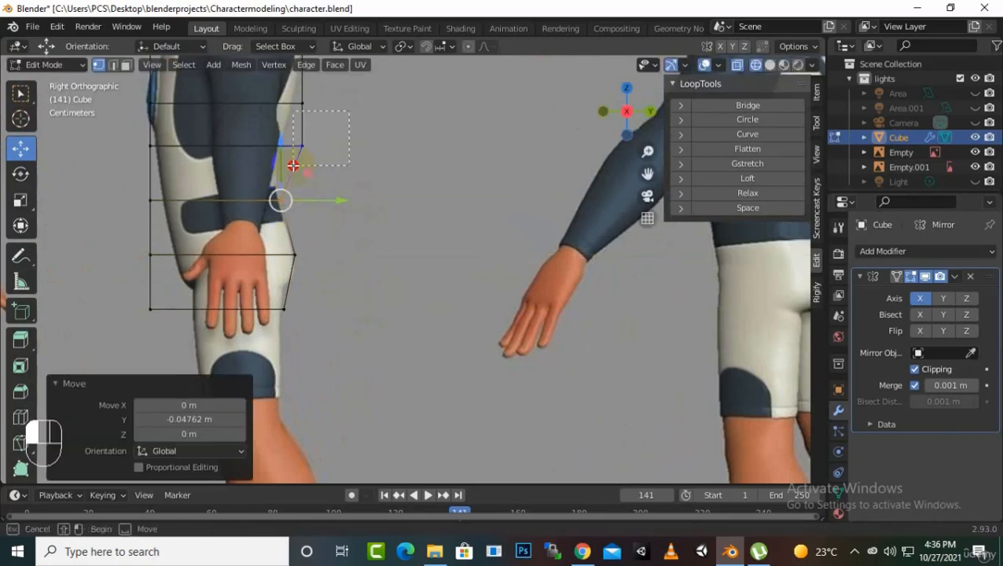
{"action": "left_click_drag", "start_coordinate": [293, 165], "coordinate": [295, 162]}
{"action": "left_click_drag", "start_coordinate": [359, 150], "coordinate": [314, 170]}
{"action": "scroll", "coordinate": [363, 126], "scroll_direction": "down", "scroll_amount": 2}
{"action": "left_click_drag", "start_coordinate": [385, 161], "coordinate": [376, 160]}
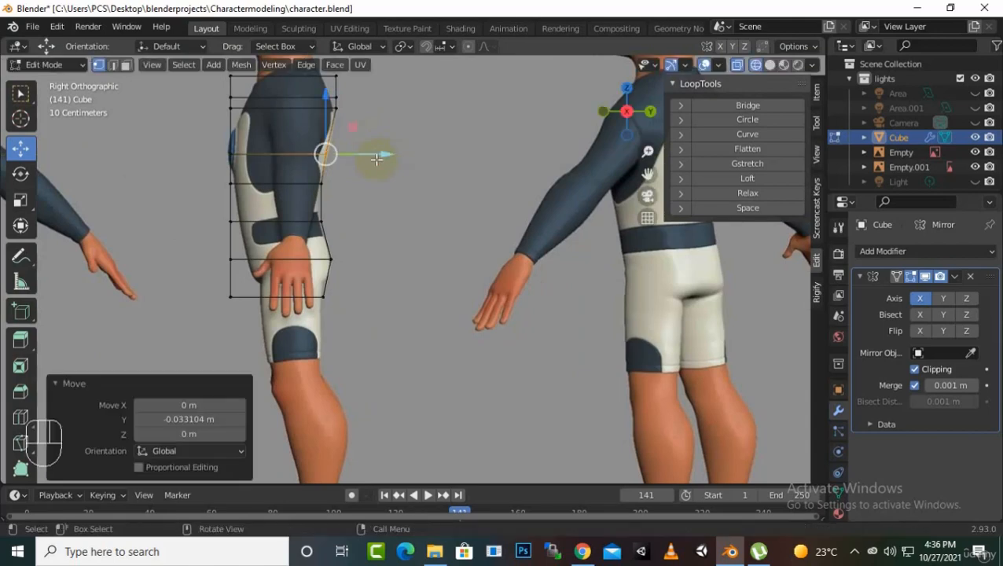
Try to move the back vertices of the chest row about -0.0086 m and of the row above about -0.0238 m along Y
{"action": "left_click_drag", "start_coordinate": [647, 172], "coordinate": [649, 318]}
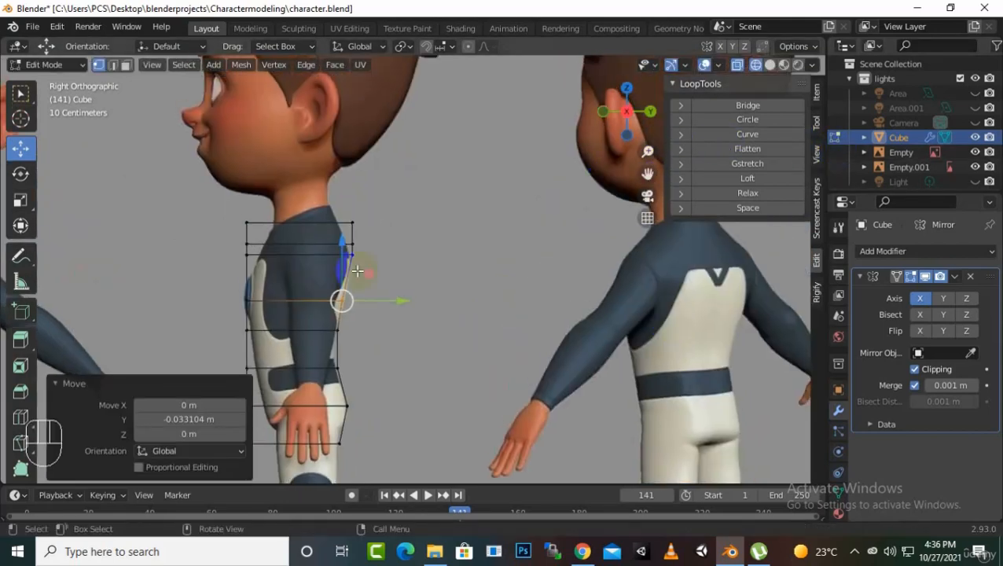
{"action": "scroll", "coordinate": [357, 271], "scroll_direction": "up", "scroll_amount": 5}
{"action": "left_click", "coordinate": [277, 229]}
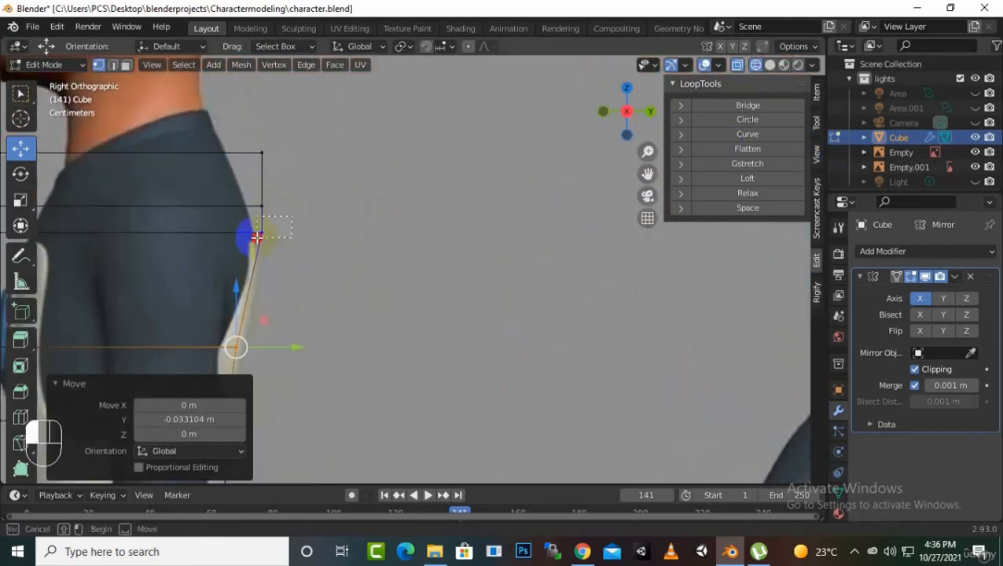
{"action": "left_click_drag", "start_coordinate": [313, 232], "coordinate": [314, 233]}
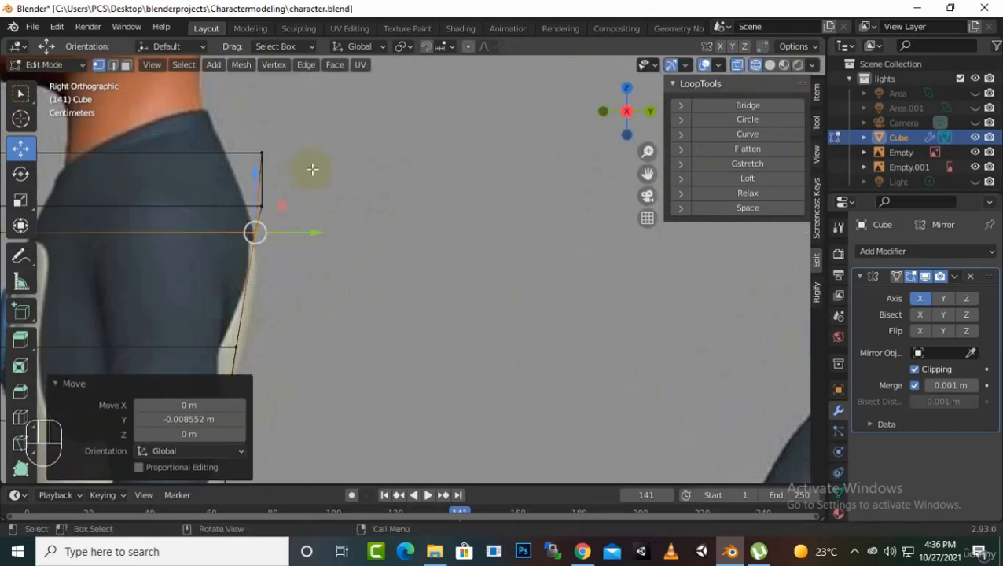
{"action": "left_click_drag", "start_coordinate": [317, 168], "coordinate": [257, 216]}
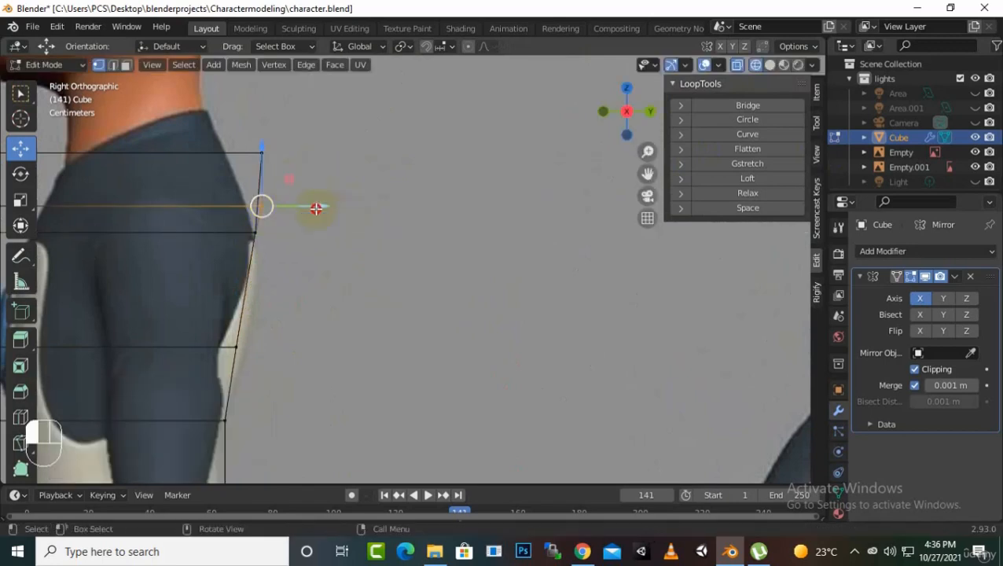
{"action": "left_click_drag", "start_coordinate": [318, 206], "coordinate": [298, 210]}
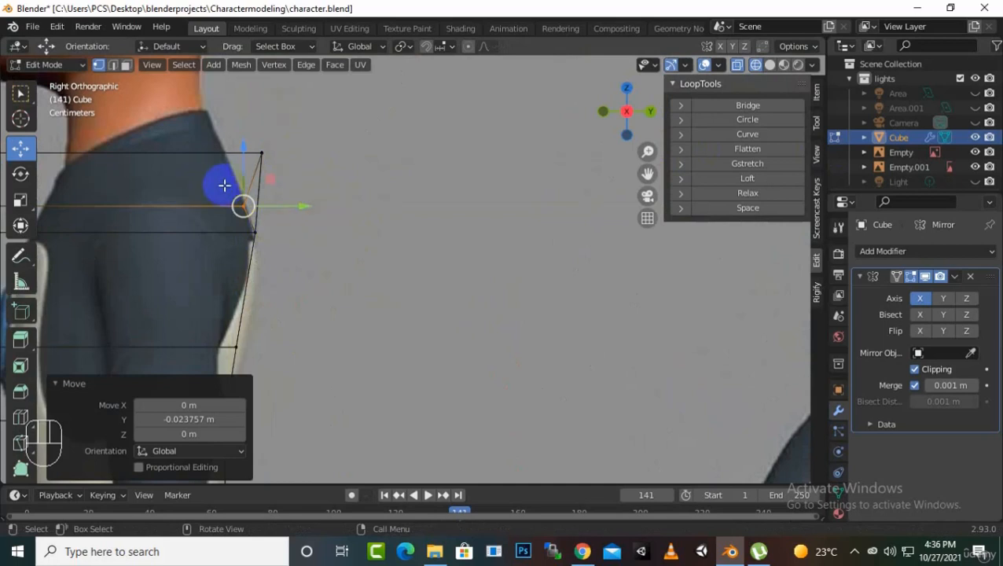
{"action": "scroll", "coordinate": [239, 206], "scroll_direction": "up", "scroll_amount": 1}
{"action": "scroll", "coordinate": [239, 205], "scroll_direction": "down", "scroll_amount": 3}
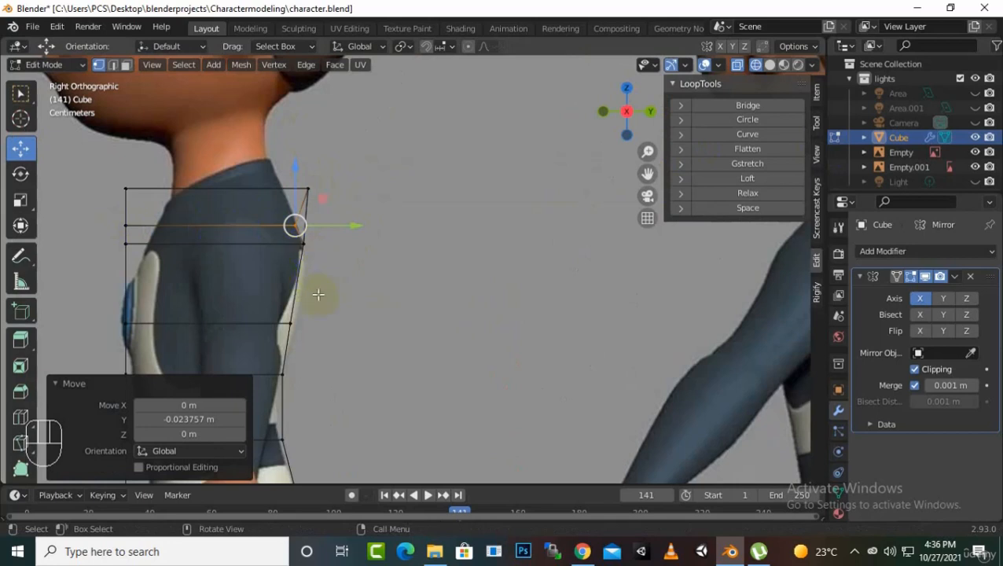
Undo the moves of the back vertices on the two rows below the top row
{"action": "key", "text": "ctrl+z"}
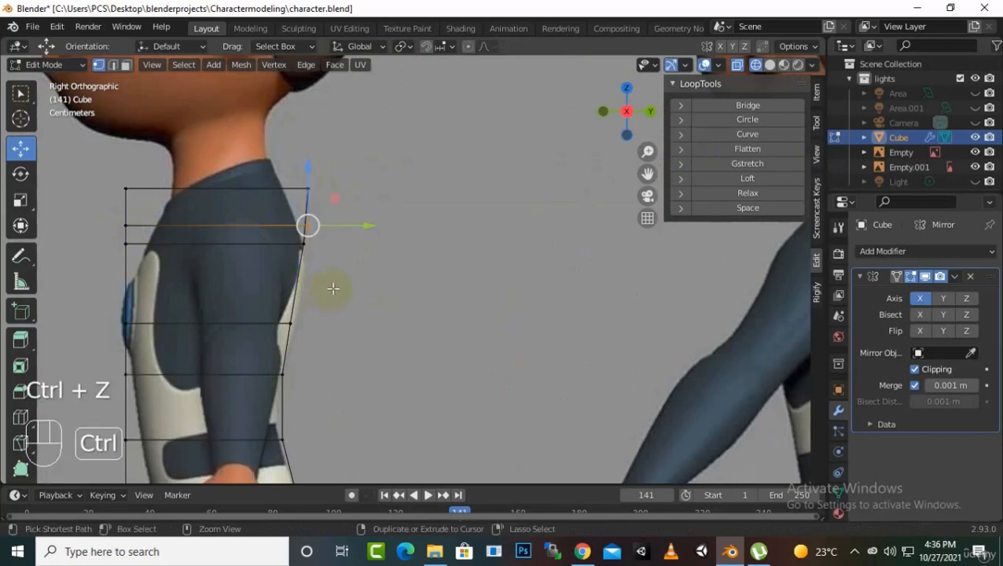
{"action": "key", "text": "ctrl+z"}
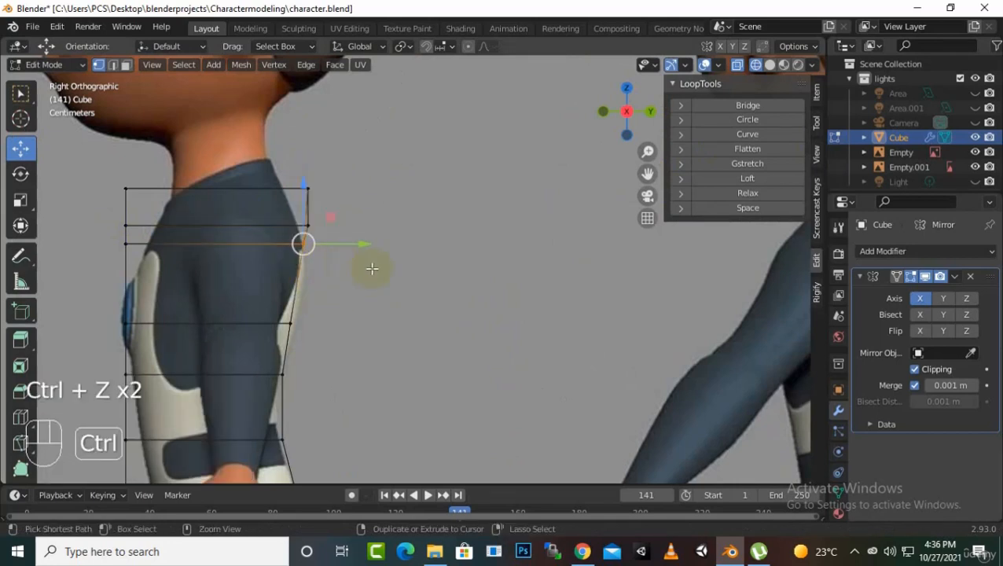
{"action": "key", "text": "ctrl+z"}
In the right side view, move the chest row's back vertices slightly forward and those of the row above about -0.0214 m along Y
{"action": "scroll", "coordinate": [395, 267], "scroll_direction": "down", "scroll_amount": 2}
{"action": "middle_click_drag", "start_coordinate": [394, 267], "coordinate": [464, 291]}
{"action": "key", "text": "KP_3"}
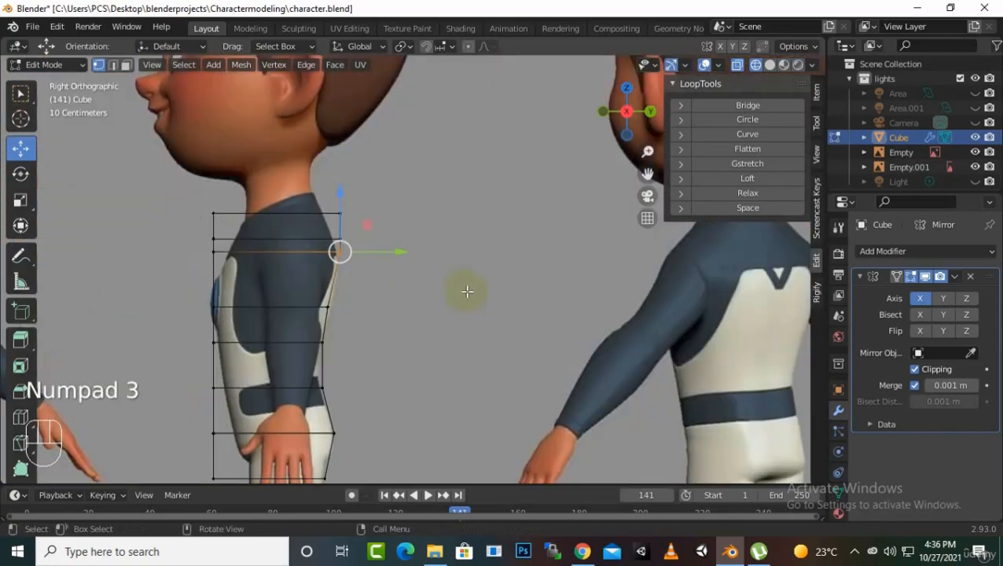
{"action": "scroll", "coordinate": [295, 245], "scroll_direction": "up", "scroll_amount": 5}
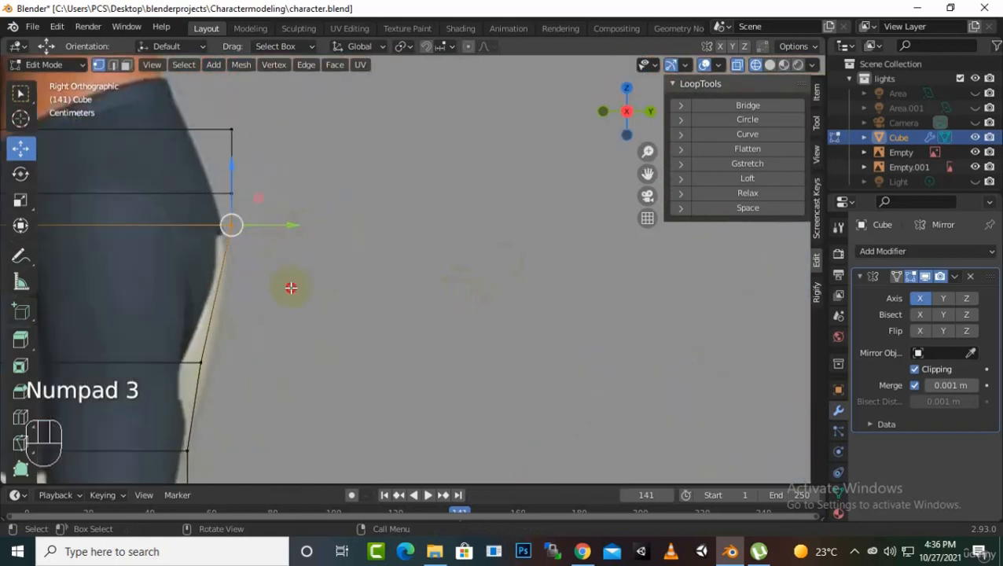
{"action": "left_click_drag", "start_coordinate": [291, 288], "coordinate": [197, 206]}
{"action": "left_click_drag", "start_coordinate": [284, 270], "coordinate": [206, 209]}
{"action": "mouse_move", "coordinate": [291, 226]}
{"action": "left_mouse_down"}
{"action": "mouse_move", "coordinate": [267, 229]}
{"action": "mouse_move", "coordinate": [281, 233]}
{"action": "left_mouse_up"}
{"action": "left_click_drag", "start_coordinate": [314, 136], "coordinate": [195, 199]}
{"action": "left_click_drag", "start_coordinate": [293, 197], "coordinate": [271, 199]}
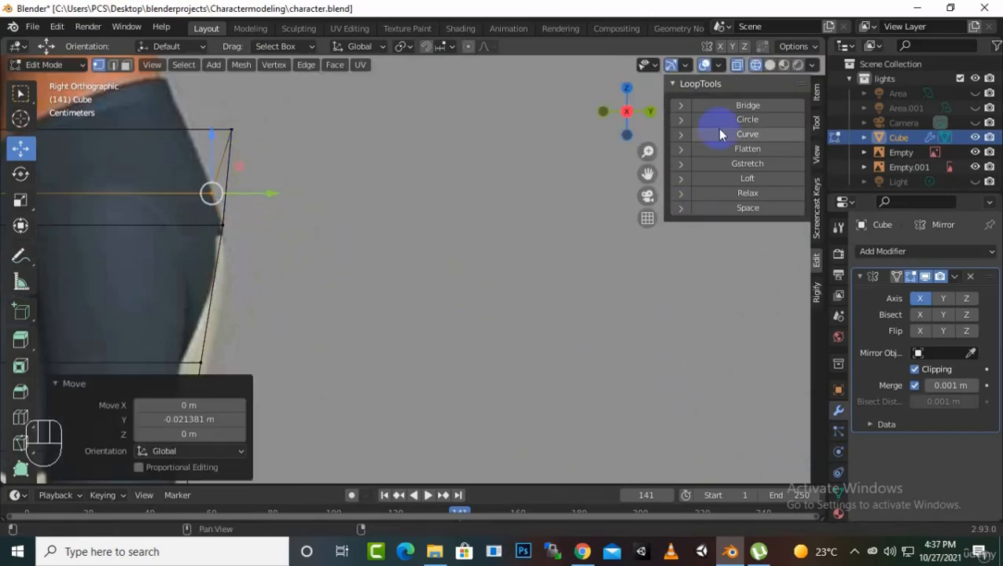
Move the back vertices of the torso's top row about -0.0466 m along Y to the upper-back outline
{"action": "left_click", "coordinate": [770, 66]}
{"action": "middle_click_drag", "start_coordinate": [181, 323], "coordinate": [160, 288]}
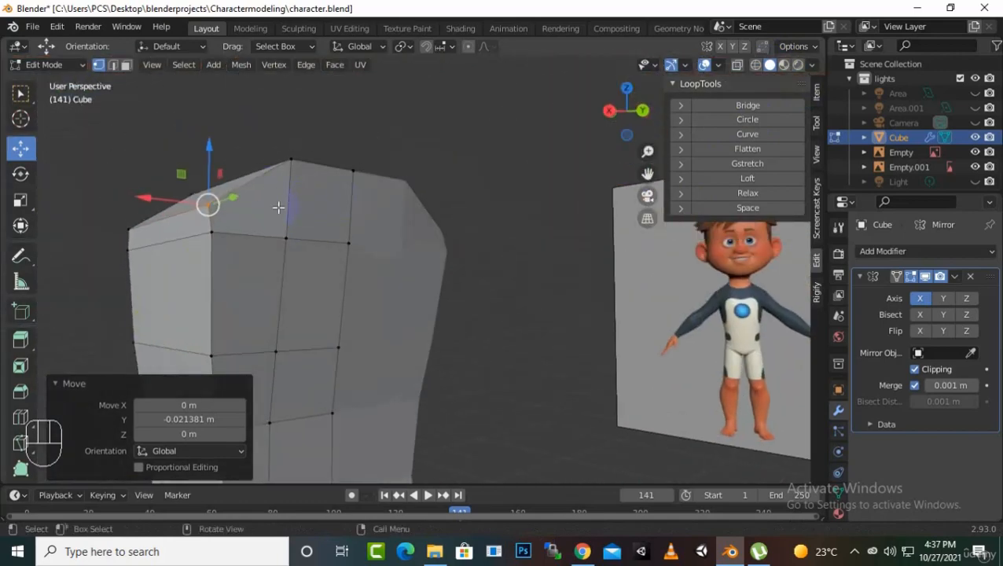
{"action": "middle_click_drag", "start_coordinate": [298, 204], "coordinate": [448, 313]}
{"action": "key", "text": "KP_3"}
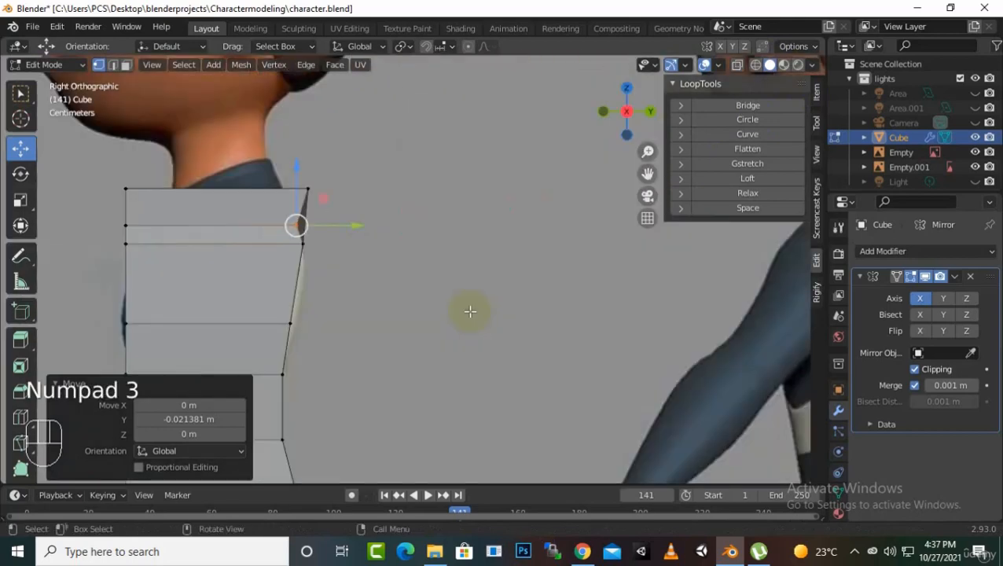
{"action": "left_click", "coordinate": [754, 66]}
{"action": "scroll", "coordinate": [325, 119], "scroll_direction": "up", "scroll_amount": 2}
{"action": "left_click_drag", "start_coordinate": [317, 104], "coordinate": [256, 164]}
{"action": "left_click_drag", "start_coordinate": [320, 155], "coordinate": [293, 161]}
{"action": "scroll", "coordinate": [393, 307], "scroll_direction": "down", "scroll_amount": 2}
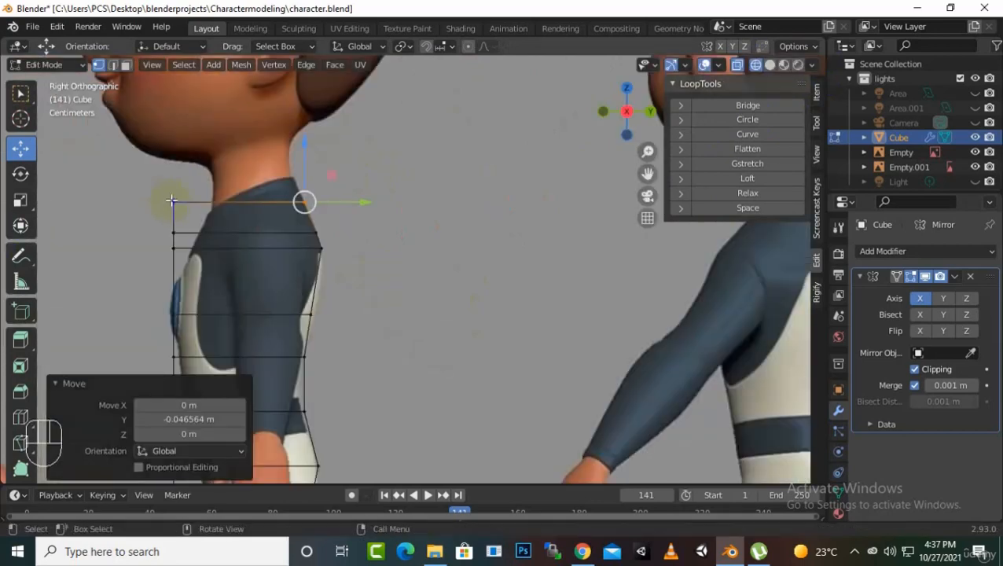
Move the top row's front vertices about 0.0903 m along Y, the next two rows' about 0.0378 m, and the upper one another 0.0197 m
{"action": "left_click_drag", "start_coordinate": [132, 186], "coordinate": [273, 214]}
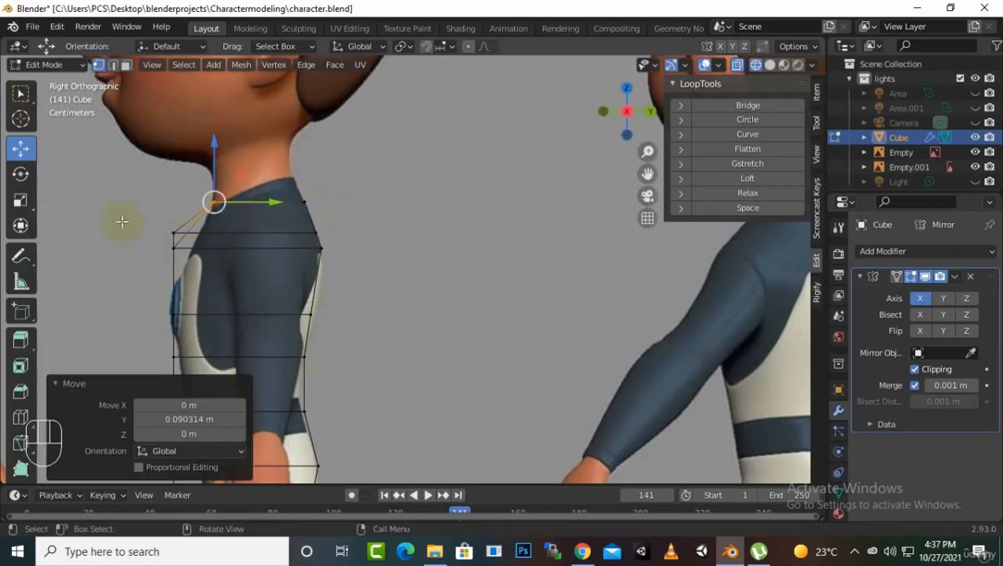
{"action": "left_click_drag", "start_coordinate": [137, 223], "coordinate": [244, 250]}
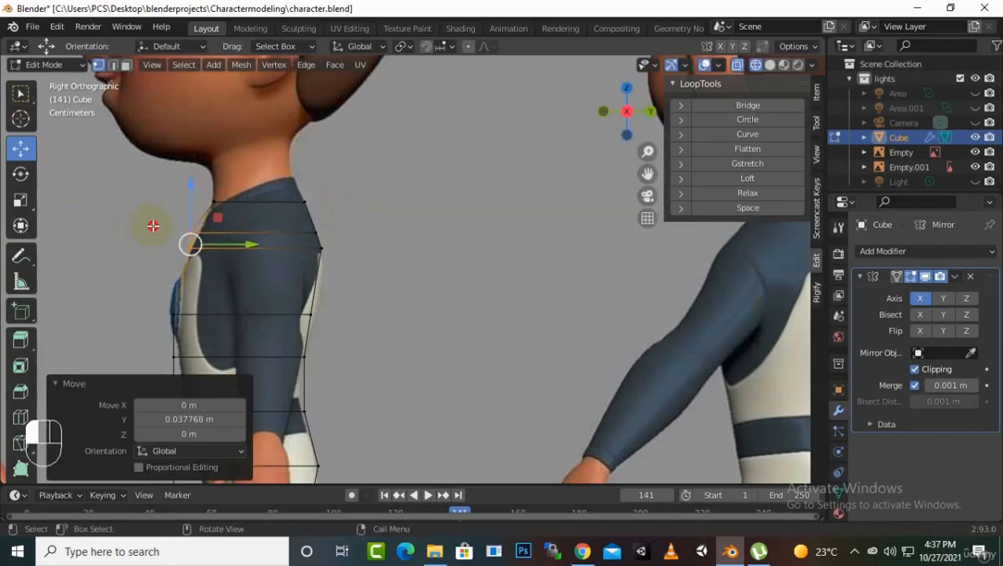
{"action": "left_click_drag", "start_coordinate": [150, 226], "coordinate": [254, 235]}
Move the front vertices of the four lowest rows back along Y to the belly and hip outline, the bottom row a final 0.0616 m
{"action": "left_click_drag", "start_coordinate": [655, 171], "coordinate": [762, 427]}
{"action": "scroll", "coordinate": [253, 230], "scroll_direction": "up", "scroll_amount": 1}
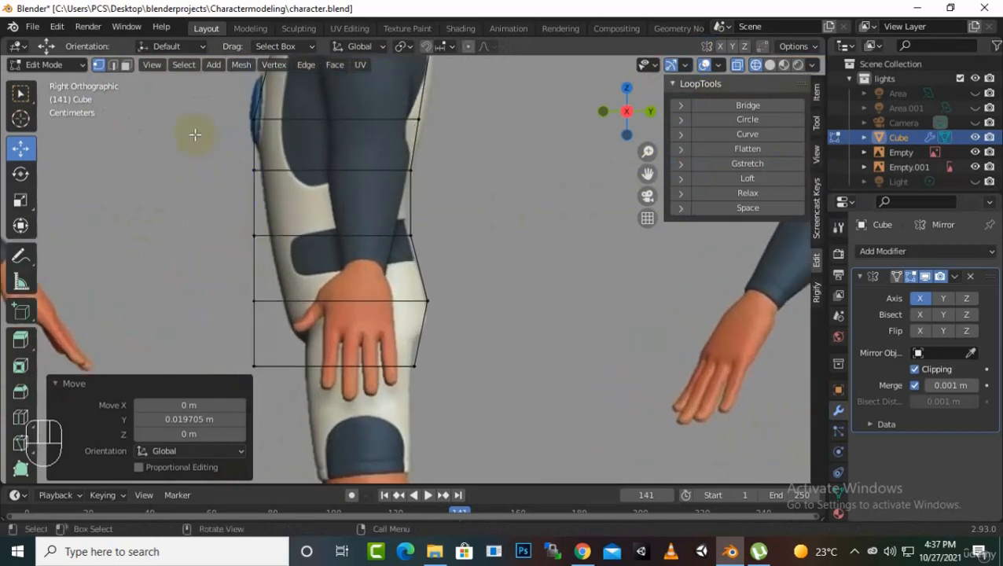
{"action": "left_click_drag", "start_coordinate": [306, 169], "coordinate": [318, 171]}
{"action": "left_click_drag", "start_coordinate": [208, 212], "coordinate": [291, 379]}
{"action": "left_click_drag", "start_coordinate": [312, 302], "coordinate": [336, 307]}
{"action": "left_click", "coordinate": [283, 366]}
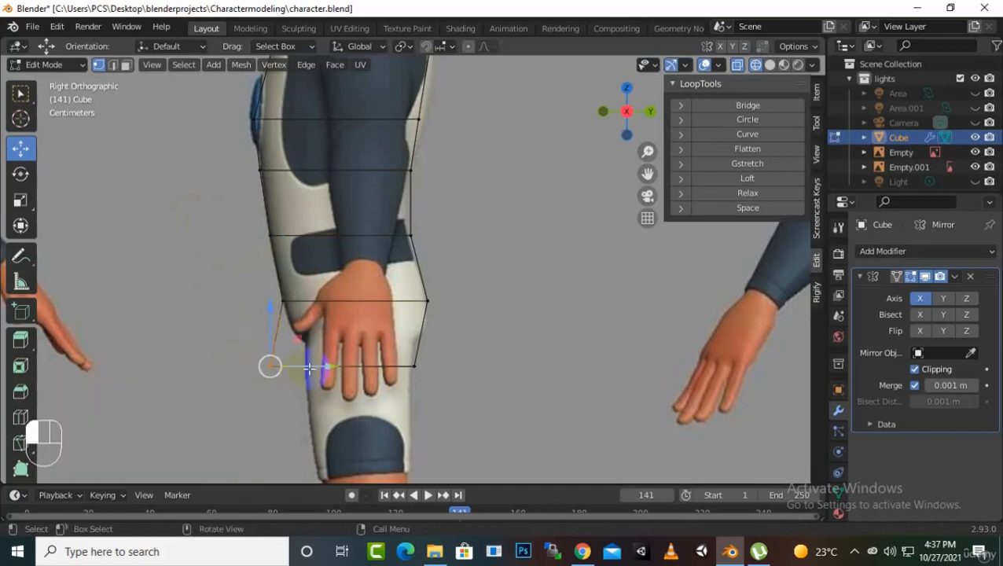
{"action": "left_click_drag", "start_coordinate": [332, 368], "coordinate": [359, 368]}
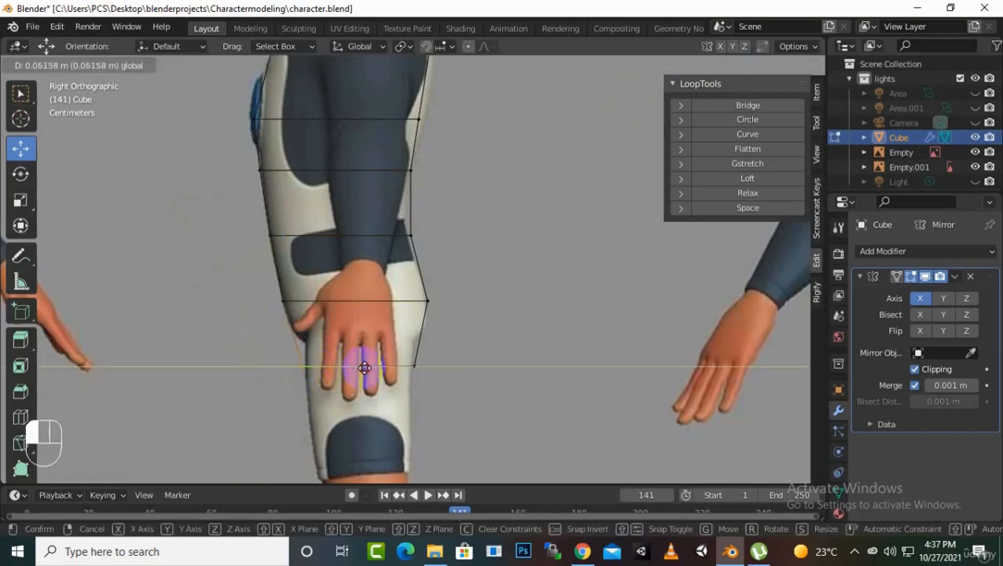
{"action": "left_click_drag", "start_coordinate": [364, 368], "coordinate": [364, 368]}
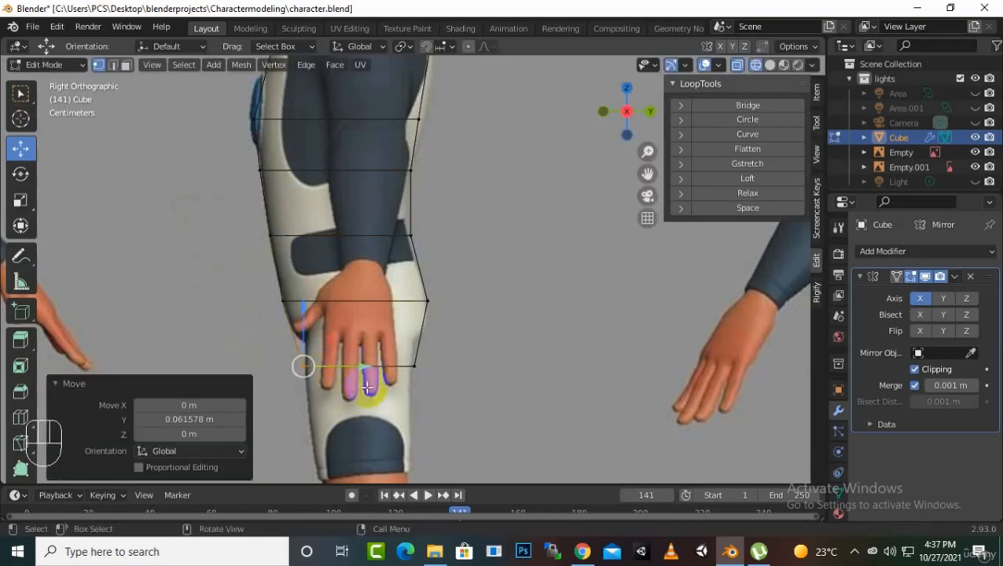
In solid shading, select the vertical edge loop along the torso's front side corner and move it about 0.0253 m along Y
{"action": "left_click", "coordinate": [770, 66]}
{"action": "scroll", "coordinate": [287, 357], "scroll_direction": "down", "scroll_amount": 3}
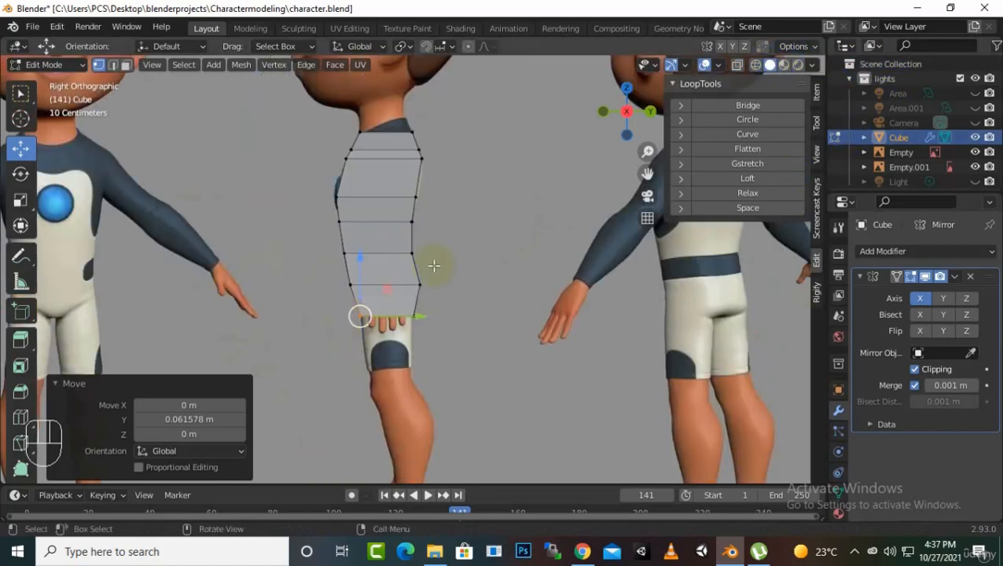
{"action": "middle_click_drag", "start_coordinate": [430, 262], "coordinate": [523, 300]}
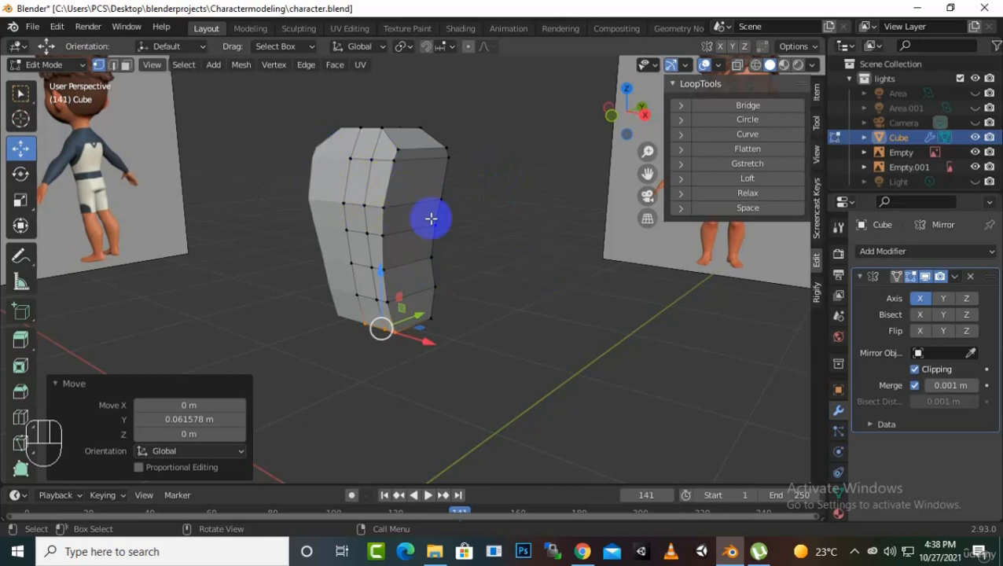
{"action": "left_click", "coordinate": [350, 167]}
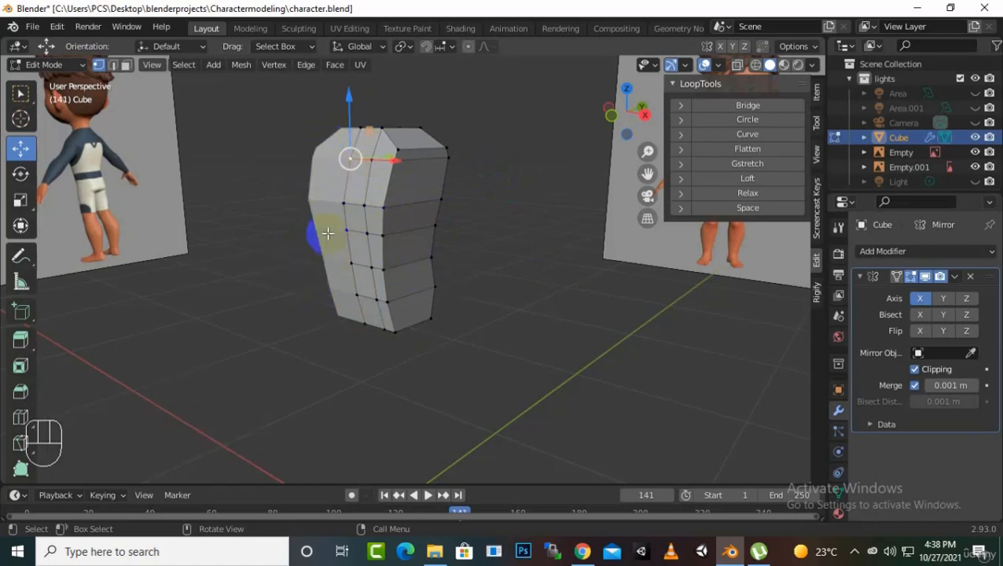
{"action": "left_click", "coordinate": [381, 226]}
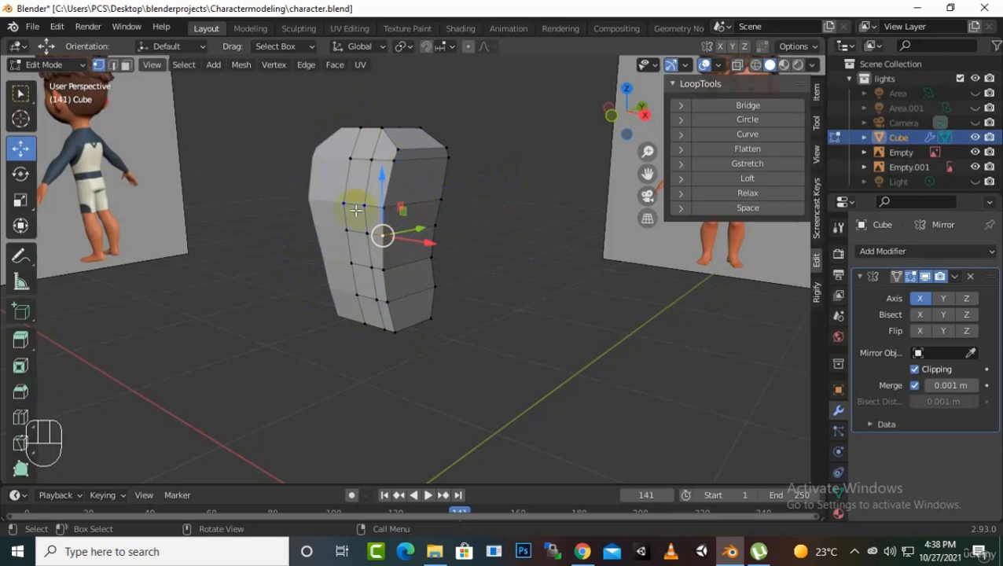
{"action": "middle_click_drag", "start_coordinate": [584, 323], "coordinate": [477, 338]}
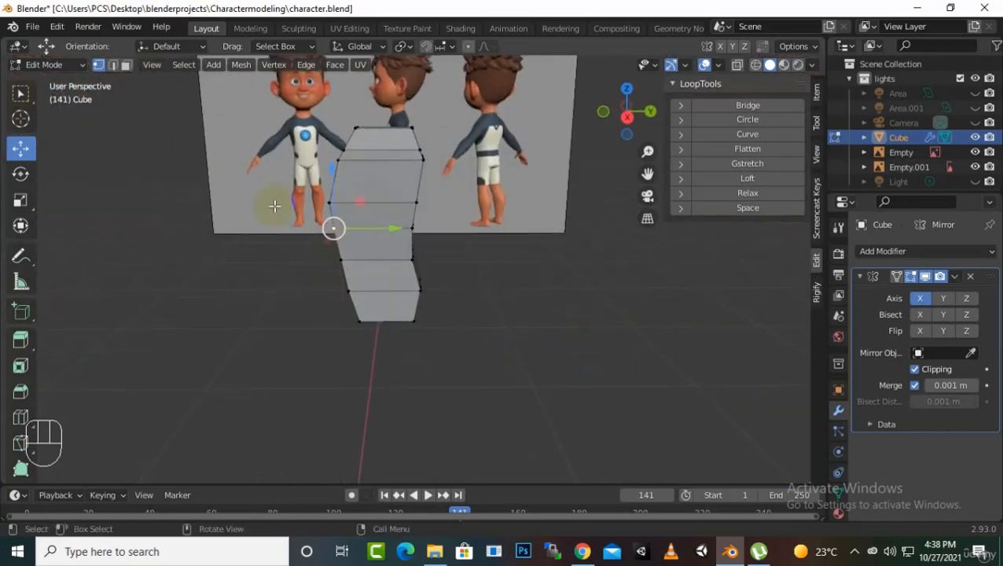
{"action": "mouse_move", "coordinate": [377, 183]}
{"action": "middle_mouse_down"}
{"action": "mouse_move", "coordinate": [450, 217]}
{"action": "mouse_move", "coordinate": [373, 182]}
{"action": "middle_mouse_up"}
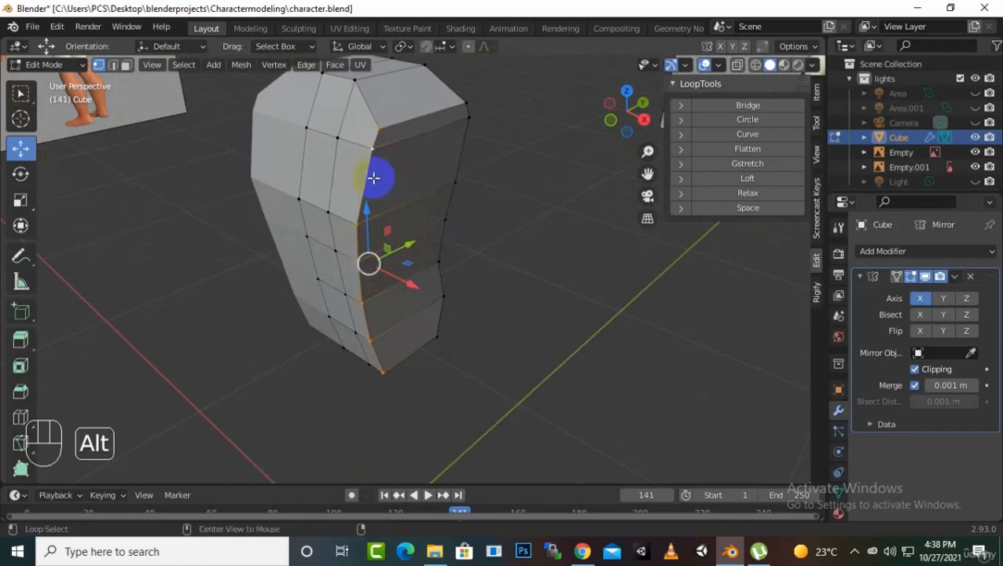
{"action": "middle_click_drag", "start_coordinate": [455, 217], "coordinate": [405, 218]}
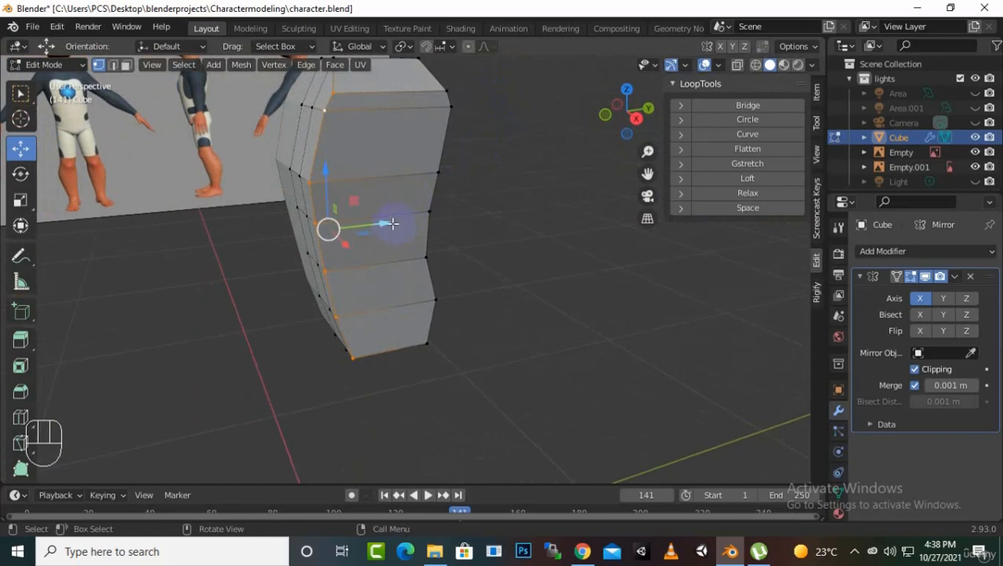
{"action": "left_click_drag", "start_coordinate": [392, 224], "coordinate": [404, 224]}
{"action": "middle_click_drag", "start_coordinate": [404, 224], "coordinate": [462, 222]}
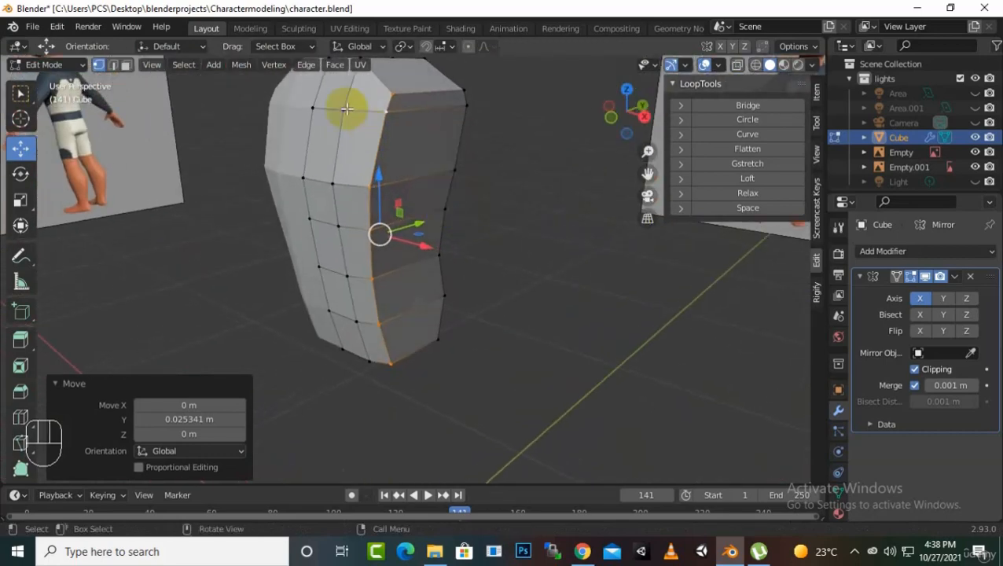
Add a Subdivision Surface modifier to the torso and set its viewport level to 2
{"action": "left_click", "coordinate": [897, 251]}
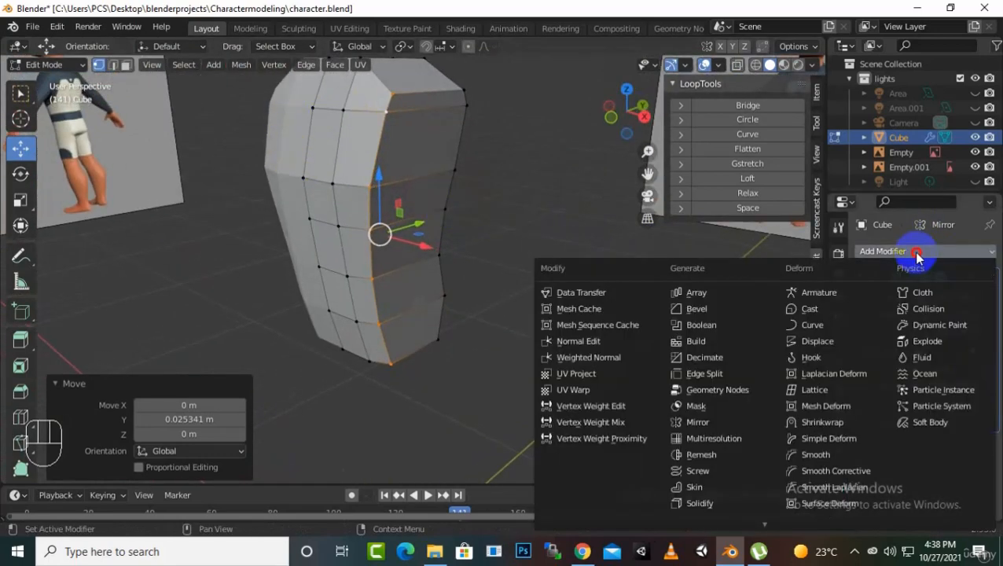
{"action": "left_click", "coordinate": [737, 510]}
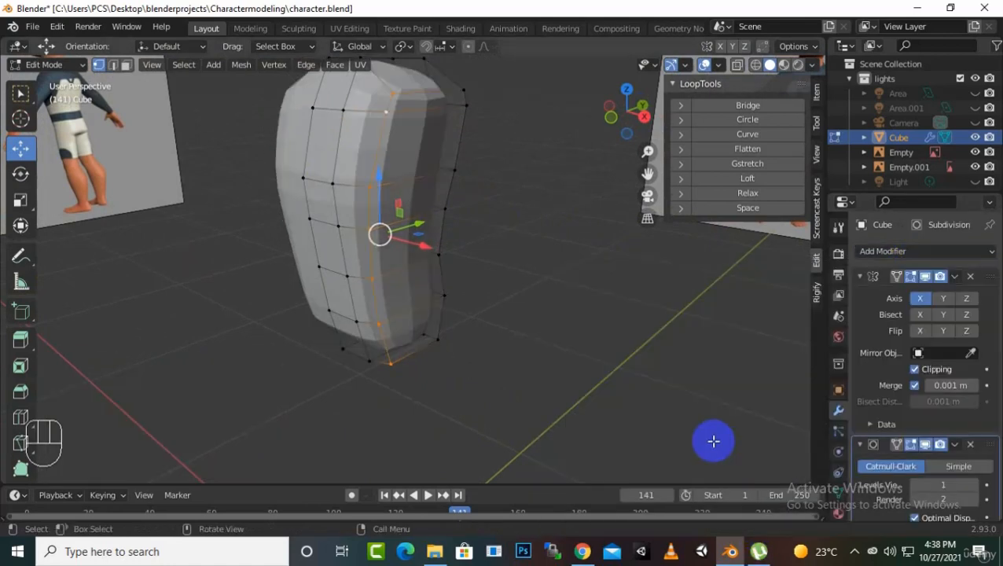
{"action": "middle_click_drag", "start_coordinate": [535, 289], "coordinate": [567, 340]}
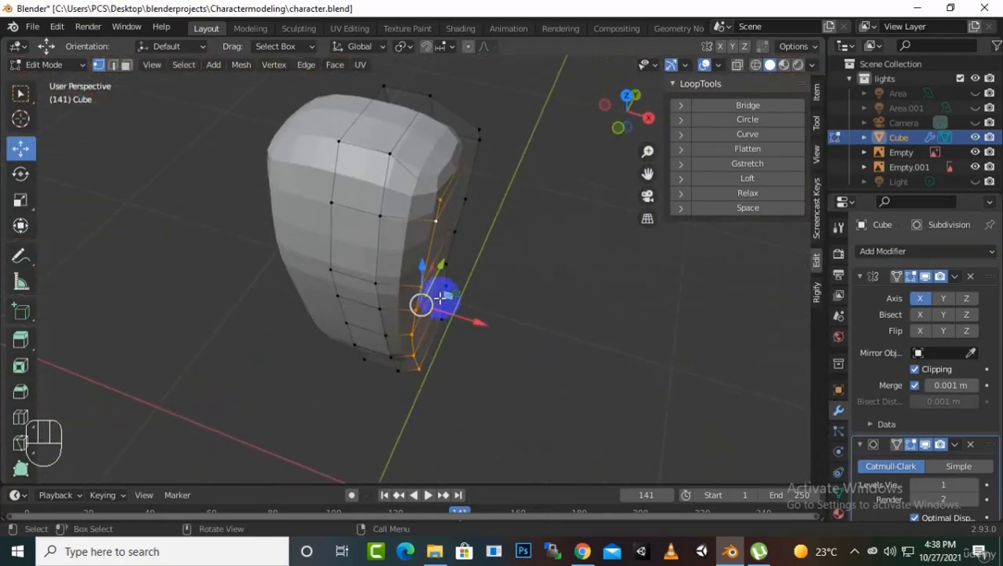
{"action": "left_click", "coordinate": [979, 488]}
Leave mesh editing and shade the torso smooth in Object Mode
{"action": "middle_click_drag", "start_coordinate": [661, 391], "coordinate": [655, 280]}
{"action": "key", "text": "Tab"}
{"action": "right_click", "coordinate": [357, 164]}
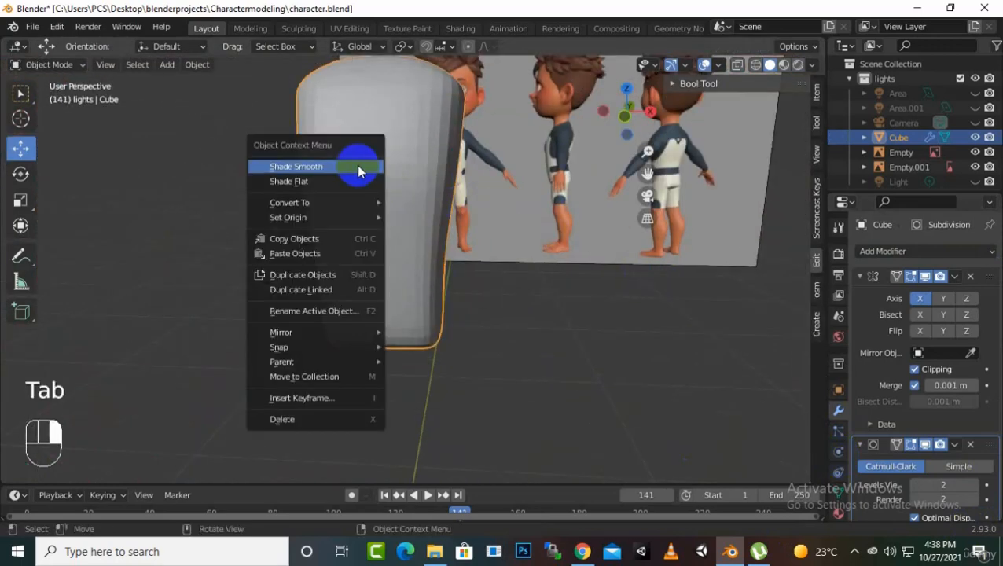
{"action": "left_click", "coordinate": [357, 164]}
{"action": "middle_click_drag", "start_coordinate": [357, 165], "coordinate": [708, 354]}
{"action": "left_click", "coordinate": [439, 325]}
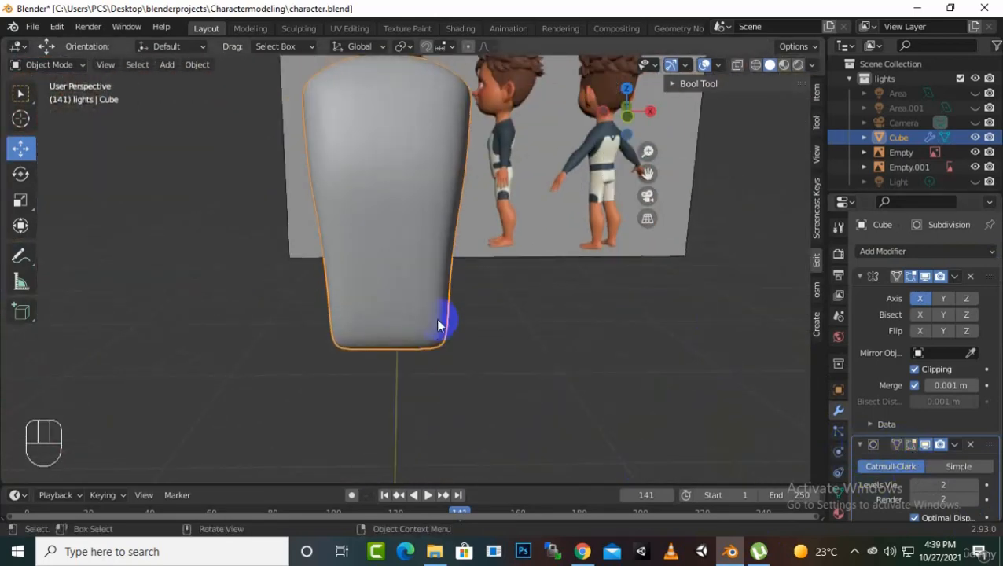
In the torso's front wireframe view, add one vertical loop cut beside the centre line, slid toward it with a factor of about 0.597
{"action": "key", "text": "Tab"}
{"action": "middle_click_drag", "start_coordinate": [542, 322], "coordinate": [487, 269]}
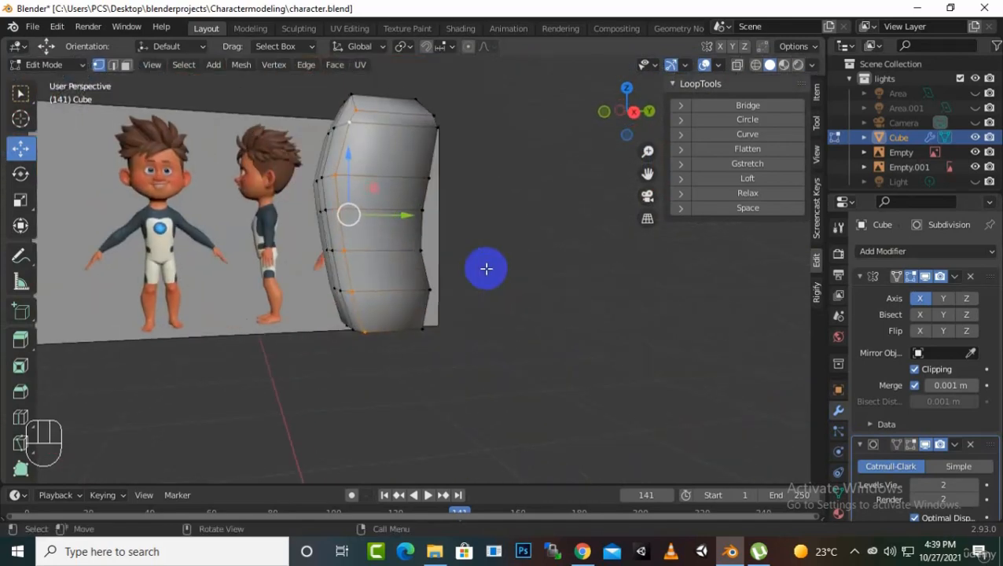
{"action": "middle_click_drag", "start_coordinate": [450, 298], "coordinate": [544, 301]}
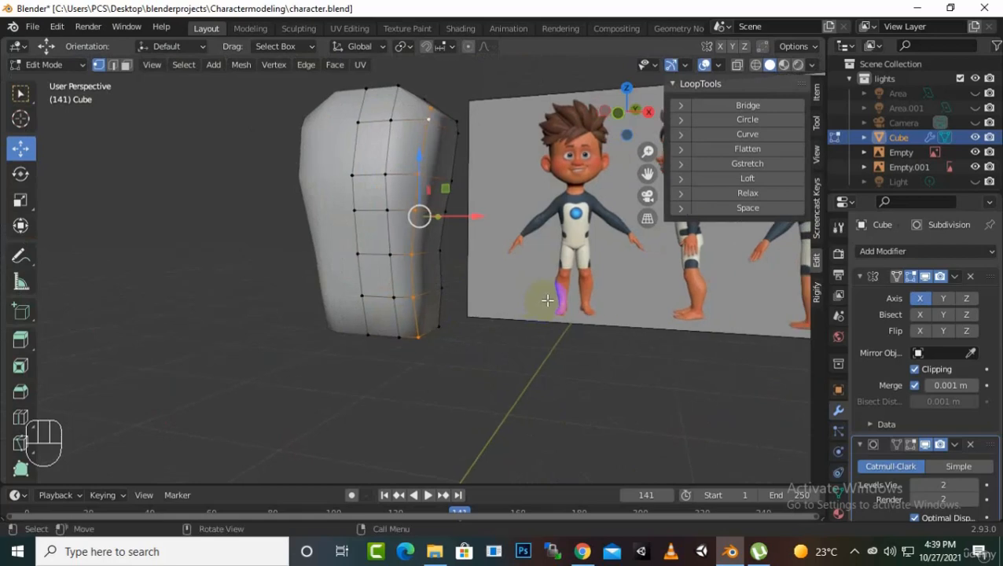
{"action": "key", "text": "KP_1"}
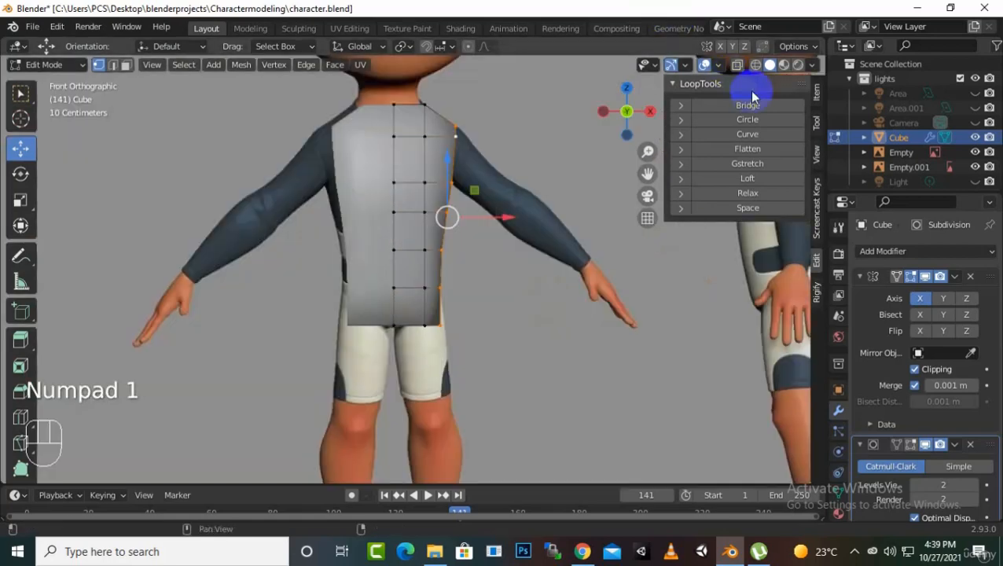
{"action": "left_click", "coordinate": [737, 64]}
{"action": "scroll", "coordinate": [464, 346], "scroll_direction": "up", "scroll_amount": 4}
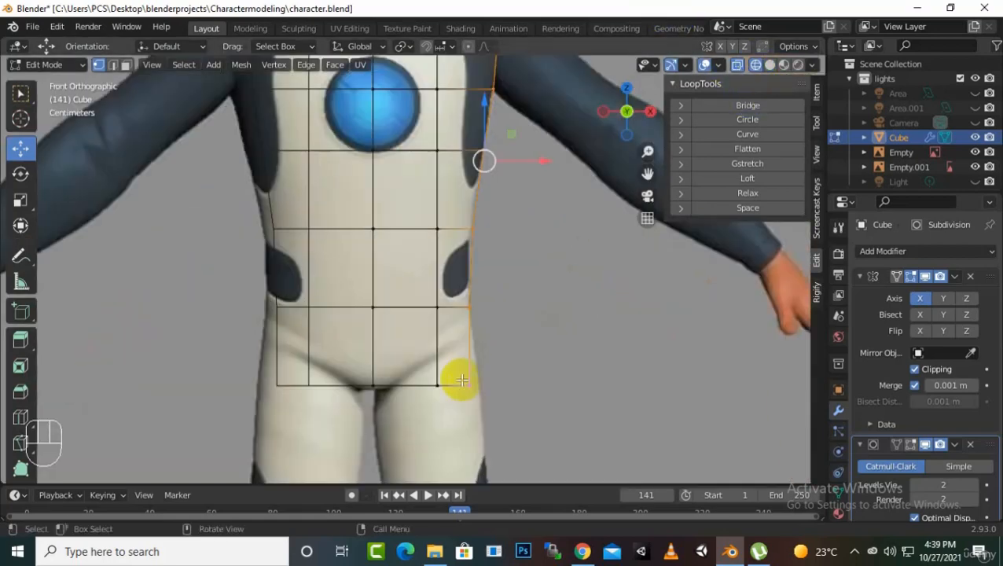
{"action": "scroll", "coordinate": [437, 417], "scroll_direction": "up", "scroll_amount": 2}
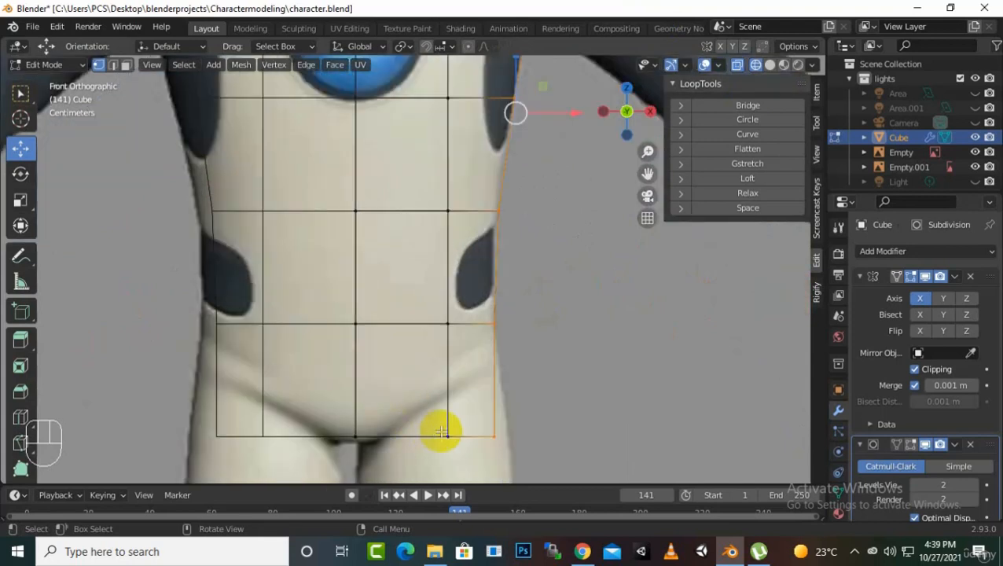
{"action": "left_click", "coordinate": [370, 438]}
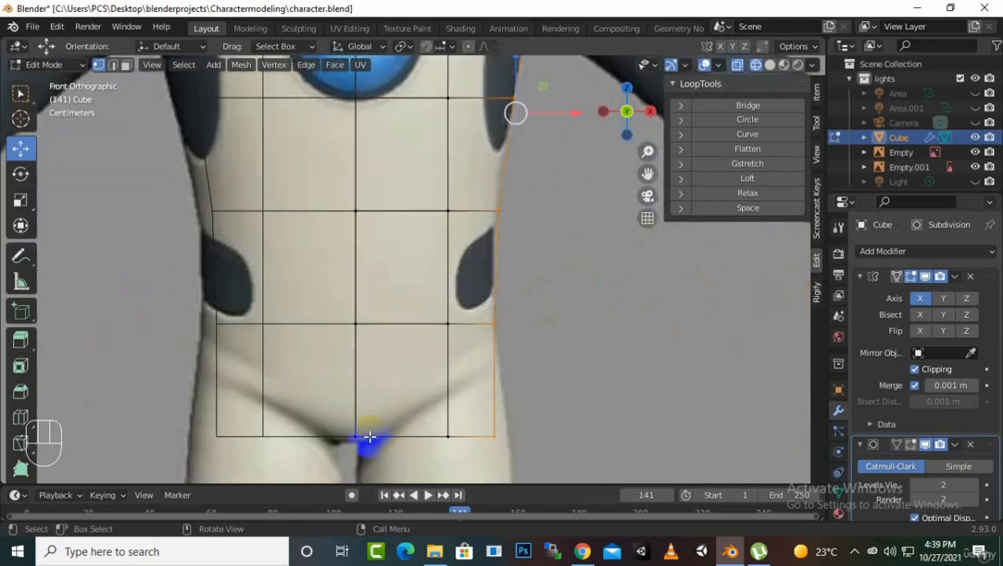
{"action": "key", "text": "ctrl"}
{"action": "key", "text": "ctrl+r"}
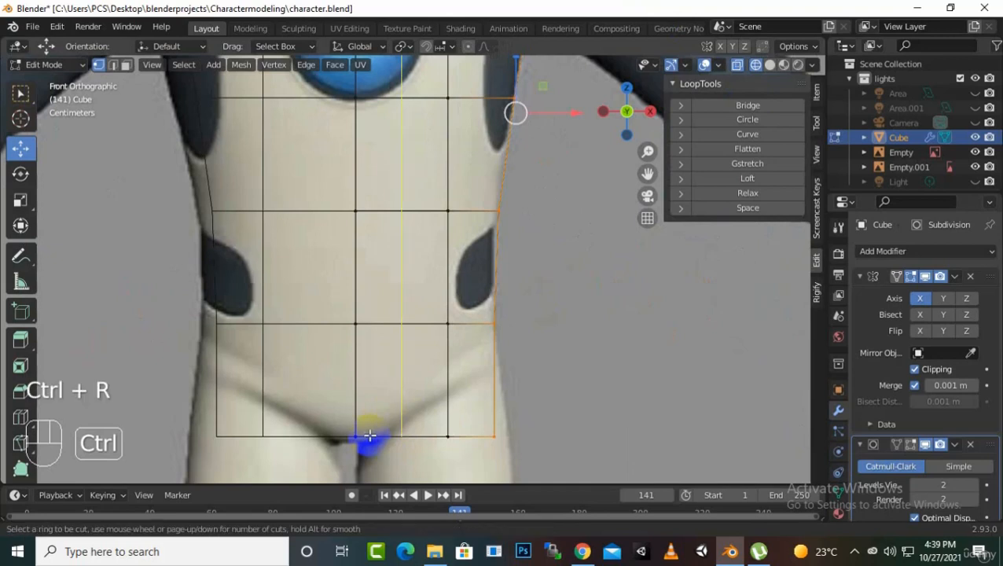
{"action": "left_click", "coordinate": [368, 437]}
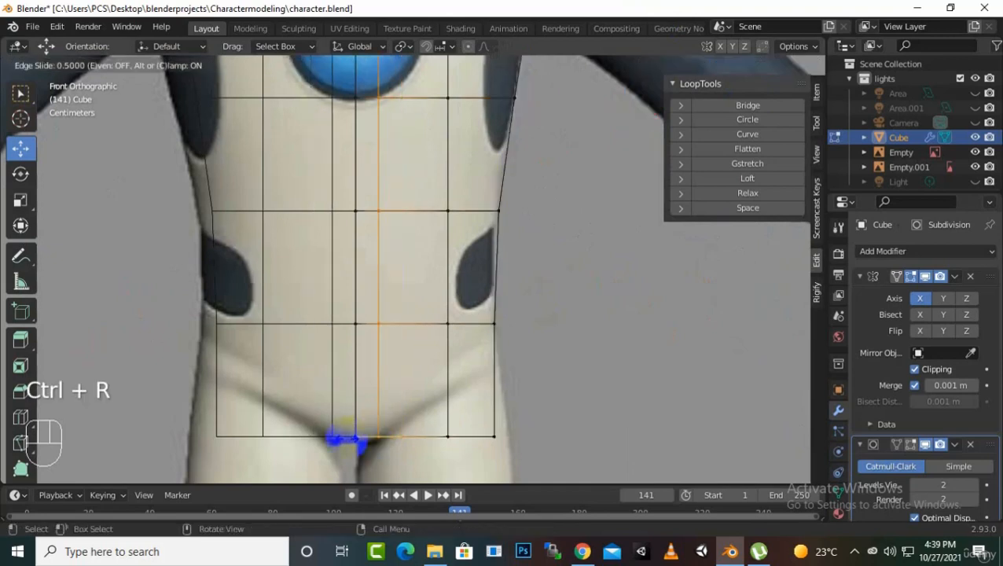
{"action": "left_click", "coordinate": [343, 438]}
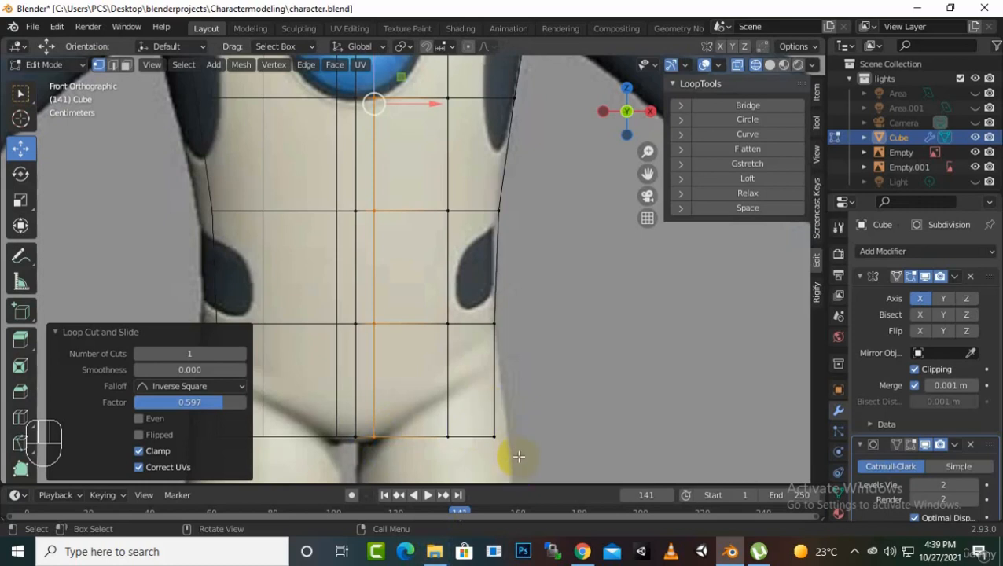
Raise the bottom outer corner vertices about 0.076 m and the adjacent bottom vertices about 0.0404 m along Z to follow the leg crease
{"action": "left_click", "coordinate": [494, 436]}
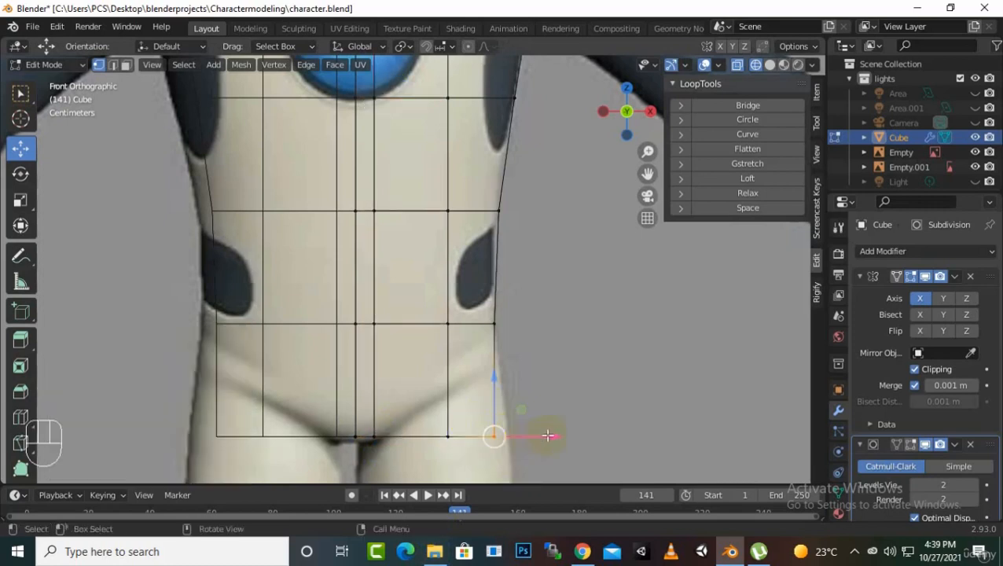
{"action": "left_click_drag", "start_coordinate": [548, 435], "coordinate": [559, 435]}
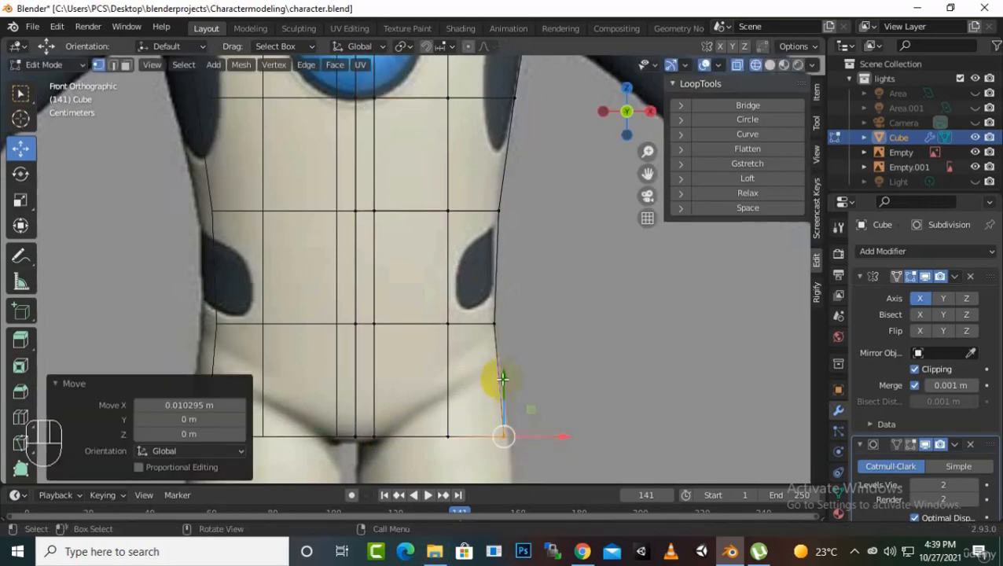
{"action": "left_click_drag", "start_coordinate": [502, 379], "coordinate": [505, 302]}
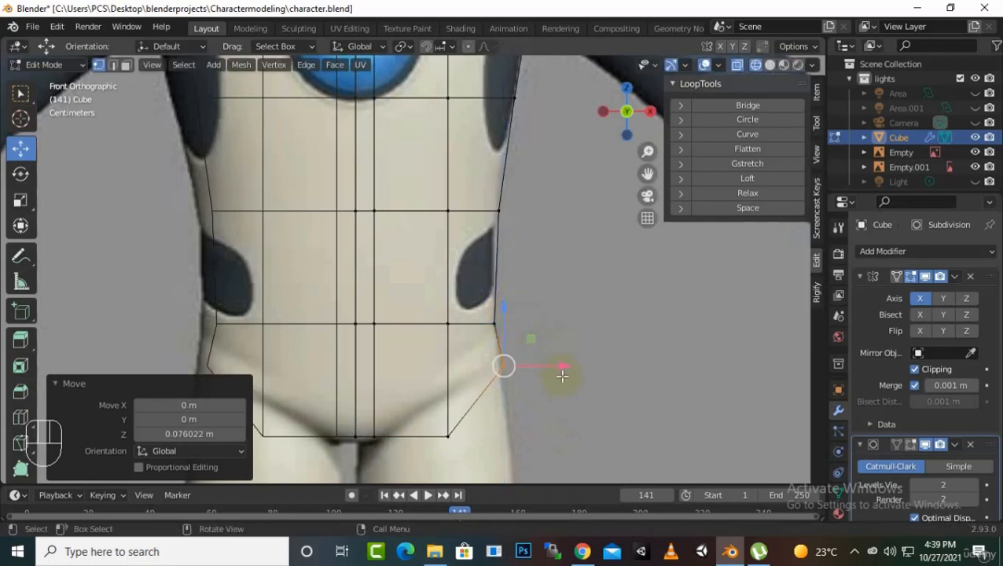
{"action": "left_click_drag", "start_coordinate": [562, 377], "coordinate": [546, 377]}
{"action": "left_click_drag", "start_coordinate": [470, 449], "coordinate": [448, 332]}
{"action": "scroll", "coordinate": [596, 89], "scroll_direction": "down", "scroll_amount": 3}
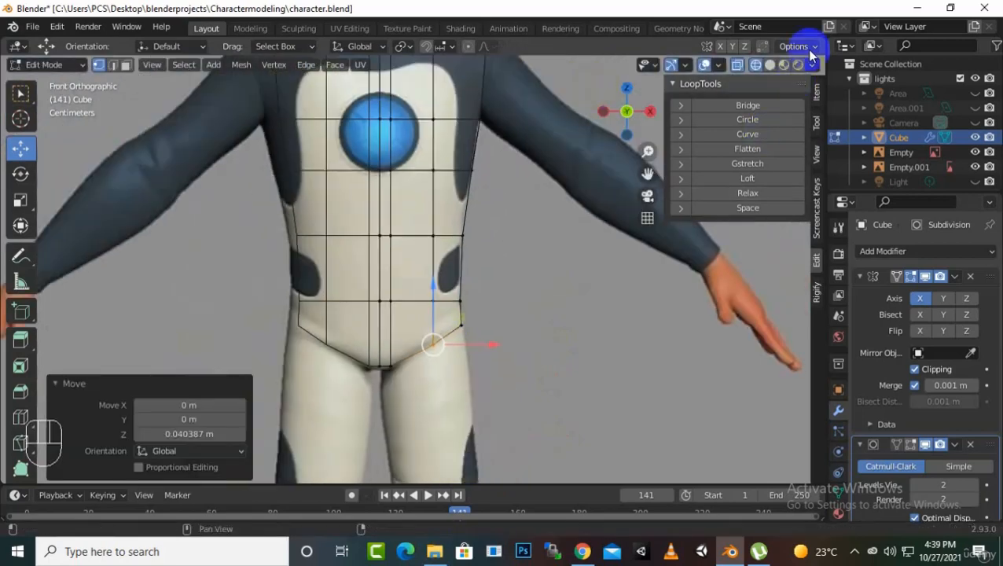
In solid shading, delete the two lowest faces beside the narrow centre strip to open the leg hole
{"action": "left_click", "coordinate": [770, 64]}
{"action": "scroll", "coordinate": [520, 284], "scroll_direction": "down", "scroll_amount": 3}
{"action": "mouse_move", "coordinate": [520, 284]}
{"action": "middle_mouse_down"}
{"action": "mouse_move", "coordinate": [570, 329]}
{"action": "mouse_move", "coordinate": [642, 289]}
{"action": "mouse_move", "coordinate": [629, 235]}
{"action": "mouse_move", "coordinate": [449, 258]}
{"action": "mouse_move", "coordinate": [330, 219]}
{"action": "mouse_move", "coordinate": [275, 327]}
{"action": "mouse_move", "coordinate": [206, 311]}
{"action": "mouse_move", "coordinate": [346, 299]}
{"action": "mouse_move", "coordinate": [351, 285]}
{"action": "mouse_move", "coordinate": [656, 295]}
{"action": "mouse_move", "coordinate": [544, 272]}
{"action": "mouse_move", "coordinate": [490, 187]}
{"action": "mouse_move", "coordinate": [493, 230]}
{"action": "mouse_move", "coordinate": [372, 351]}
{"action": "middle_mouse_up"}
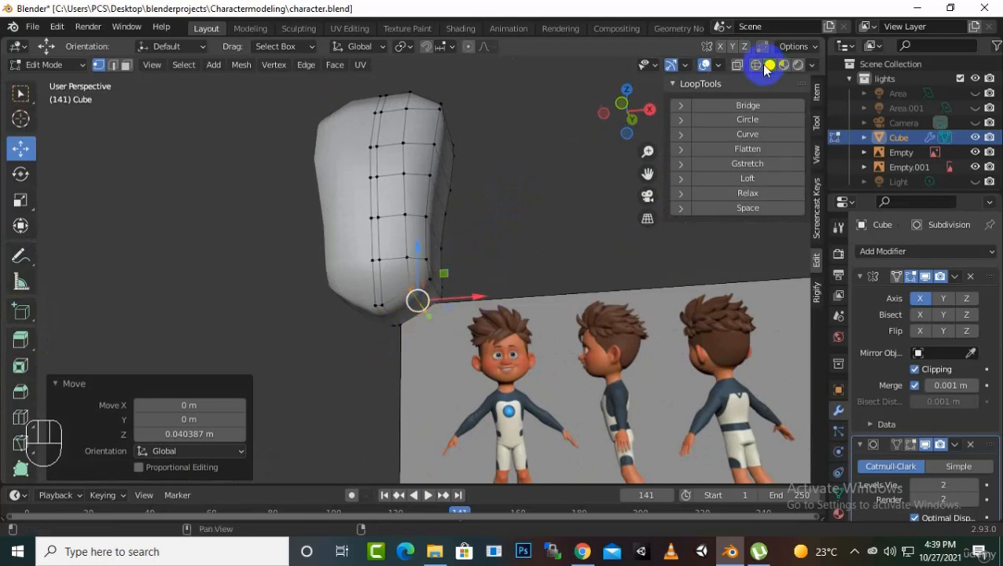
{"action": "middle_click_drag", "start_coordinate": [196, 365], "coordinate": [451, 306]}
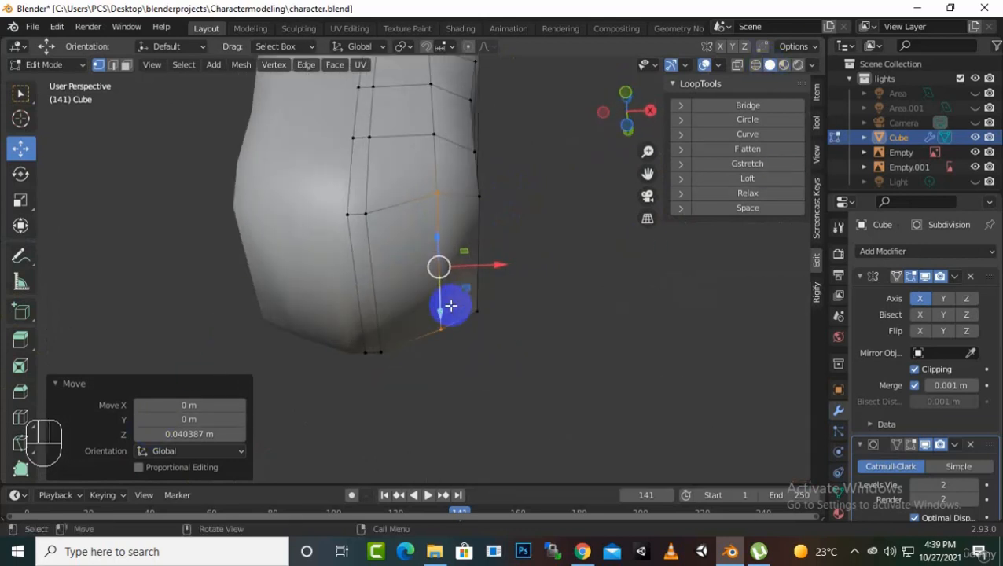
{"action": "left_click", "coordinate": [125, 66]}
{"action": "left_click", "coordinate": [409, 275], "text": "shift"}
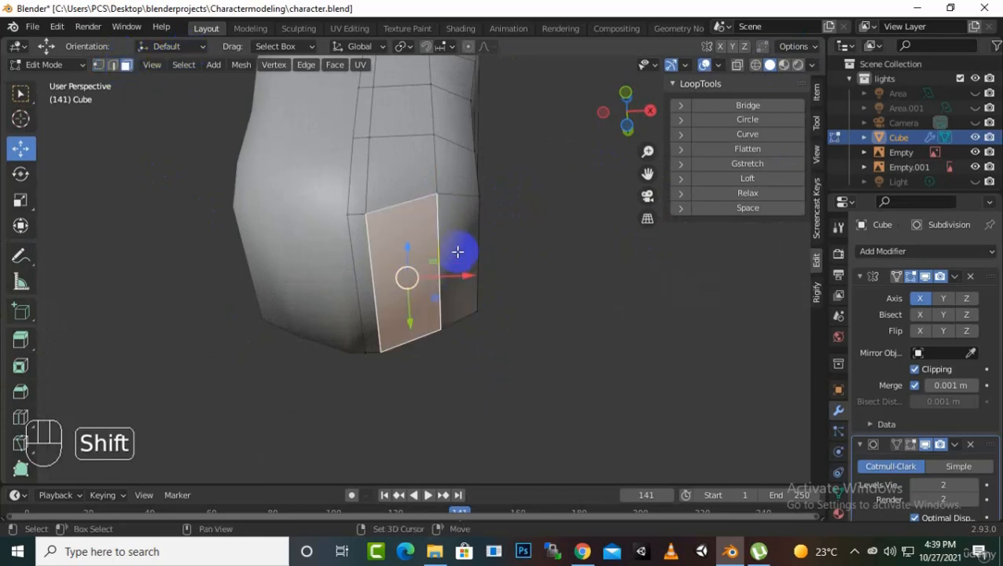
{"action": "left_click", "coordinate": [463, 260], "text": "shift"}
{"action": "middle_click_drag", "start_coordinate": [483, 286], "coordinate": [582, 275]}
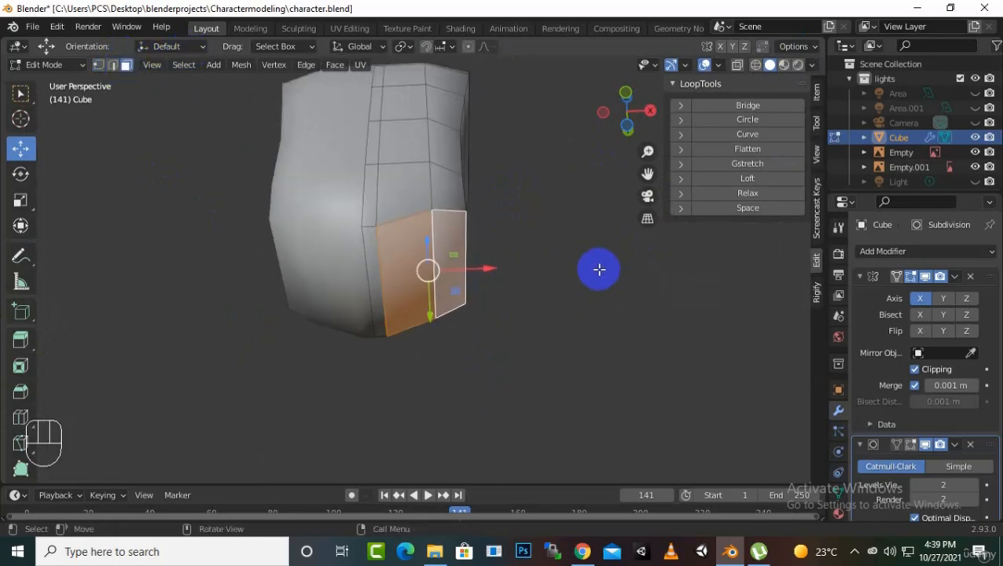
{"action": "key", "text": "x"}
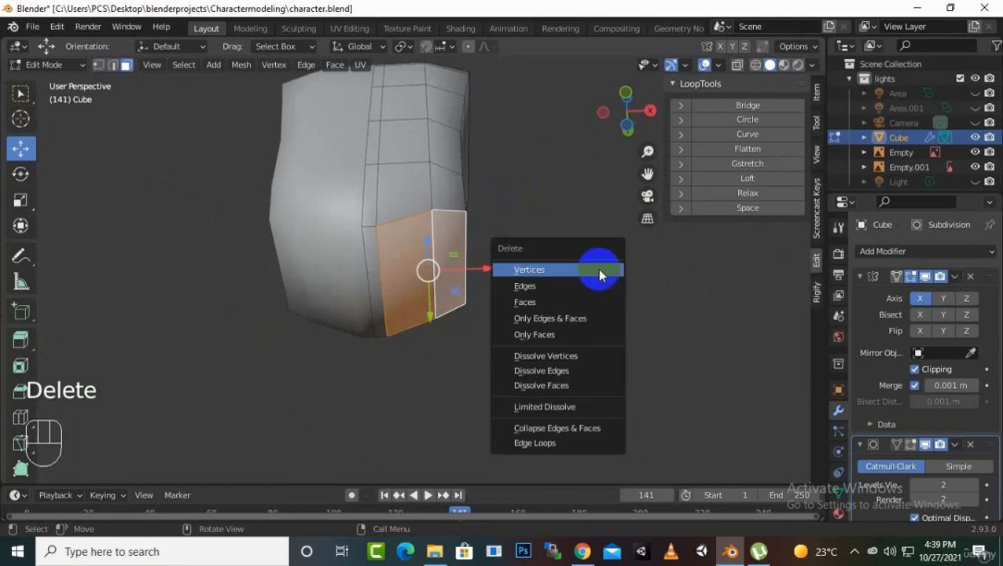
{"action": "left_click", "coordinate": [575, 301]}
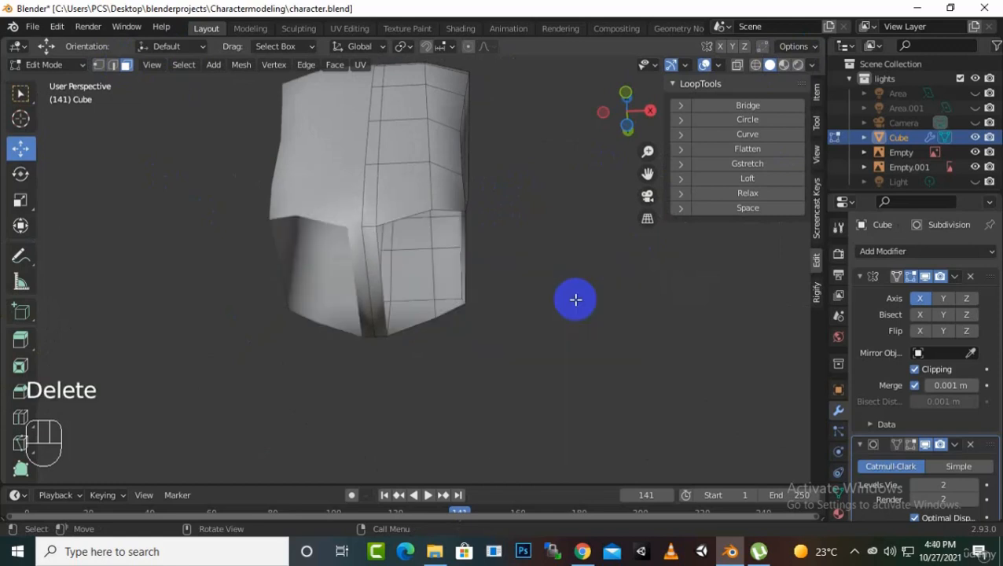
Select the leg hole's edge loop, extrude it about 0.0399 m down along Z and scale it by about 1.119
{"action": "mouse_move", "coordinate": [432, 226]}
{"action": "middle_mouse_down"}
{"action": "mouse_move", "coordinate": [481, 198]}
{"action": "mouse_move", "coordinate": [518, 284]}
{"action": "mouse_move", "coordinate": [449, 225]}
{"action": "middle_mouse_up"}
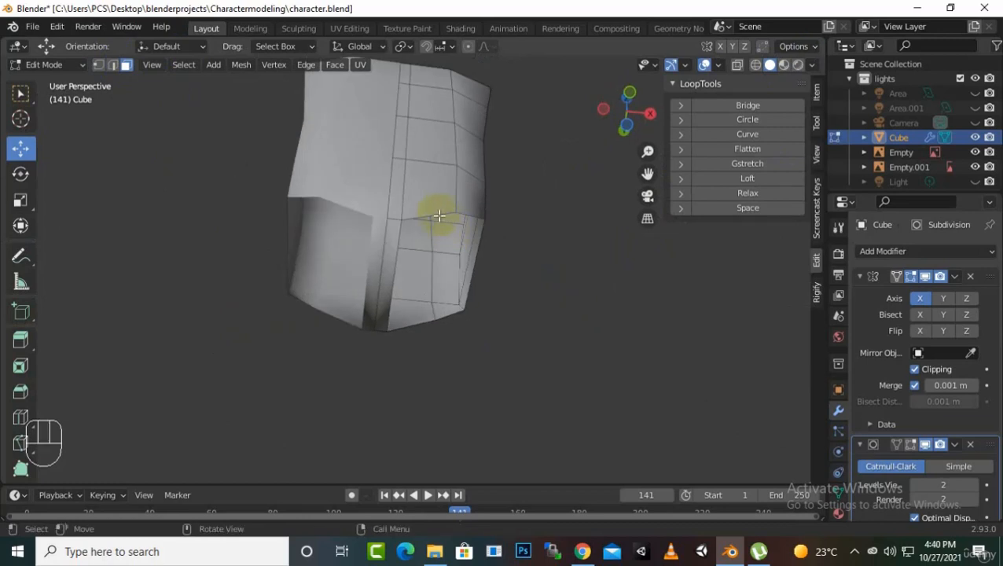
{"action": "left_click", "coordinate": [110, 66]}
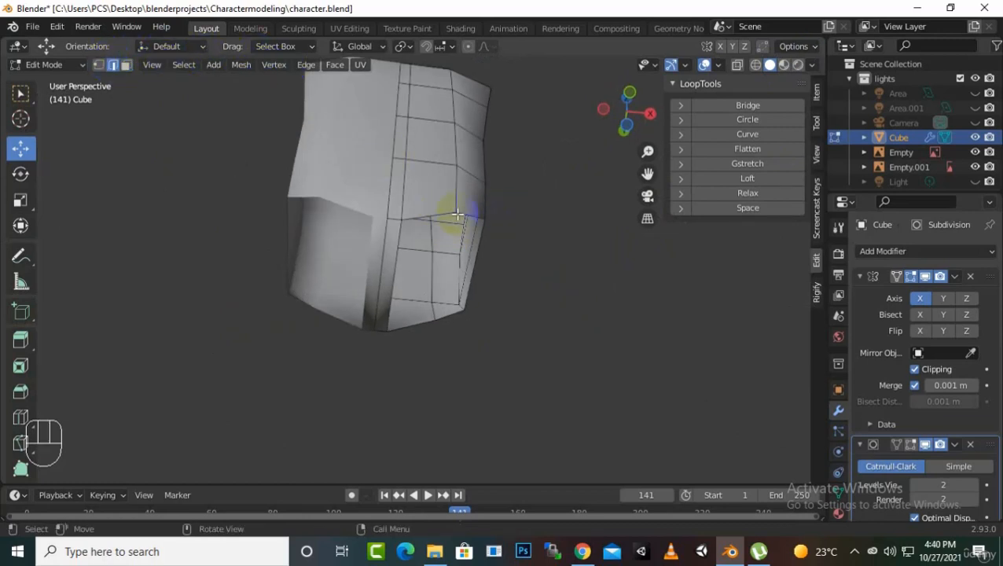
{"action": "left_click", "coordinate": [518, 246], "text": "alt"}
{"action": "key", "text": "KP_1"}
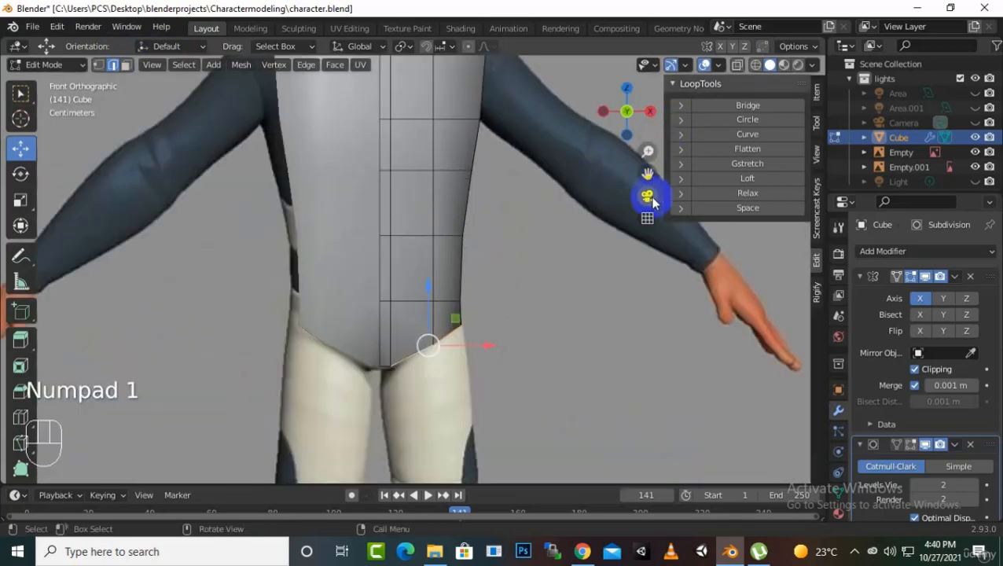
{"action": "left_click_drag", "start_coordinate": [651, 174], "coordinate": [651, 77]}
{"action": "scroll", "coordinate": [512, 289], "scroll_direction": "up", "scroll_amount": 1}
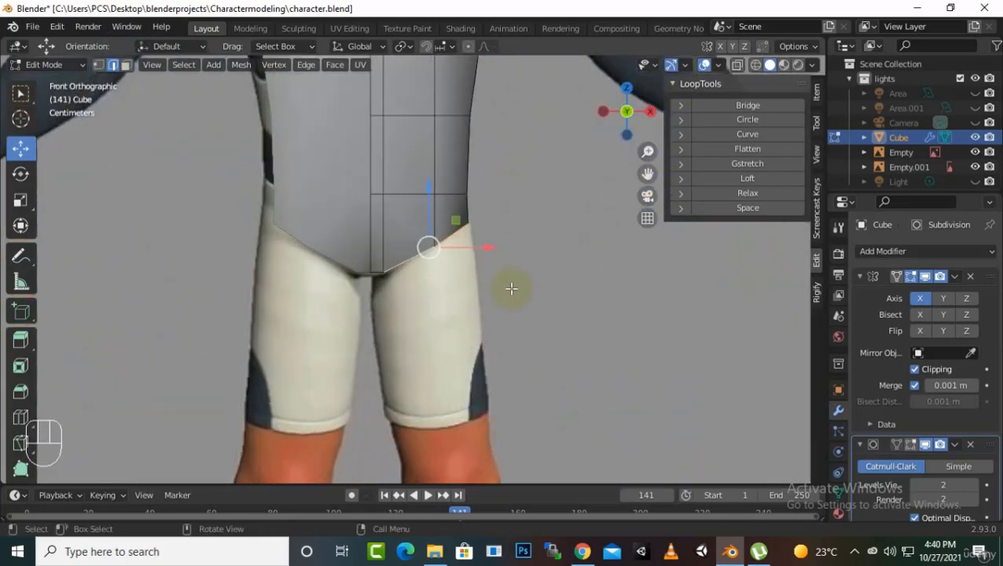
{"action": "key", "text": "e"}
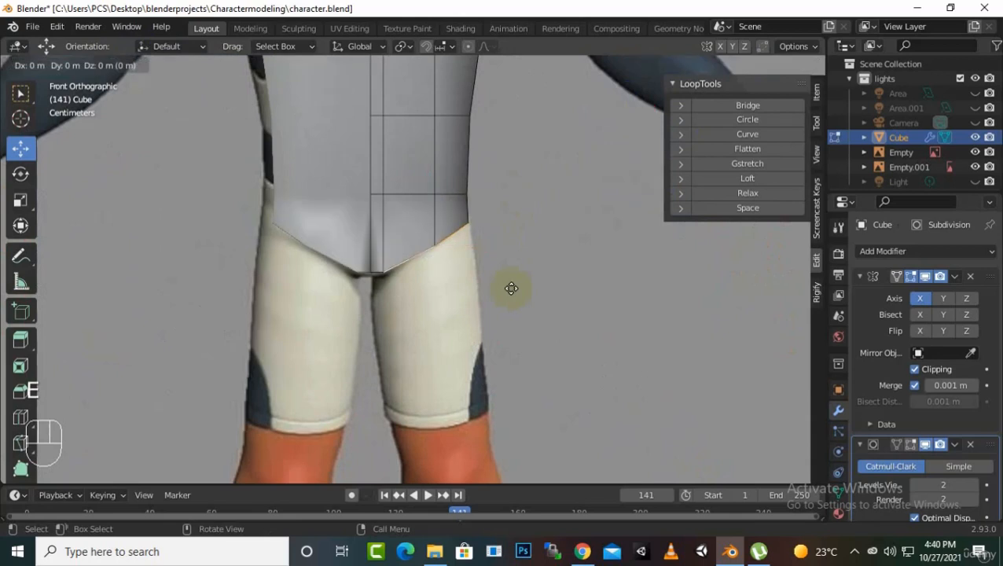
{"action": "key", "text": "z"}
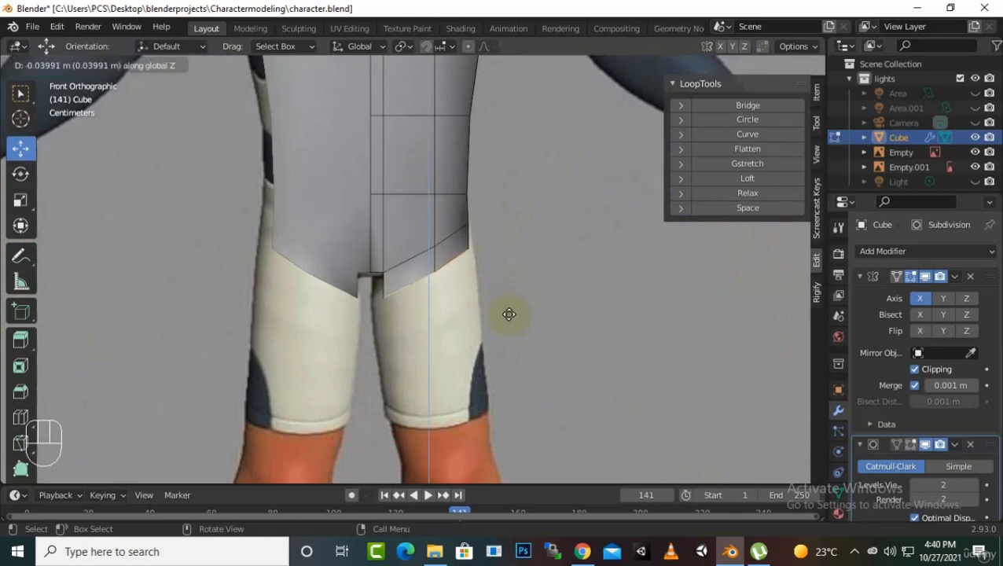
{"action": "left_click", "coordinate": [508, 314]}
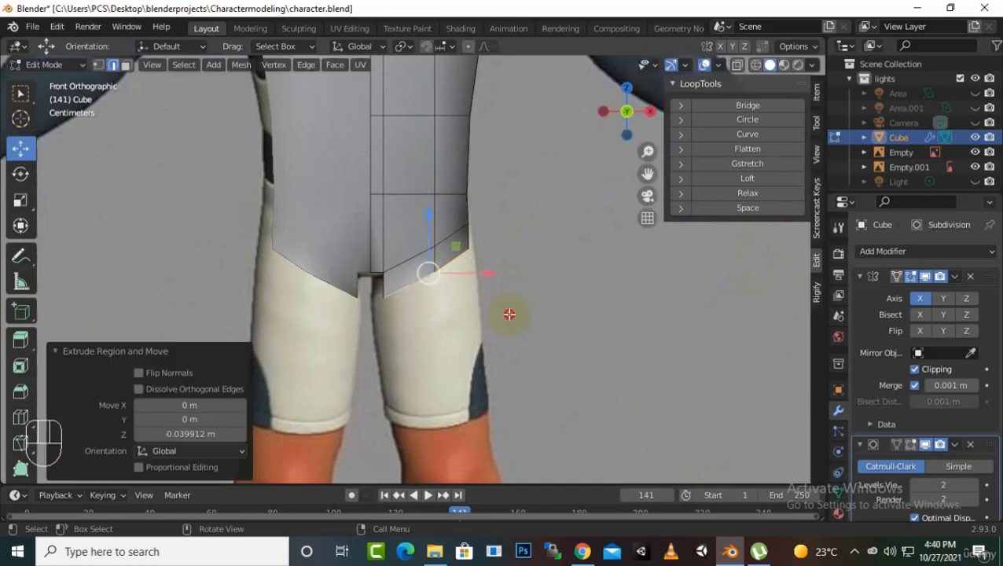
{"action": "key", "text": "s"}
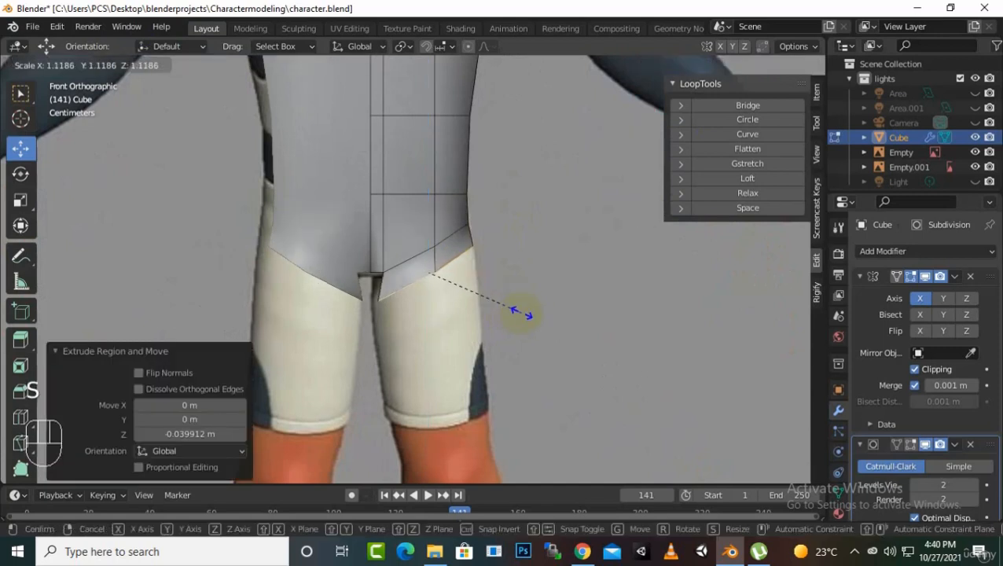
{"action": "left_click", "coordinate": [521, 314]}
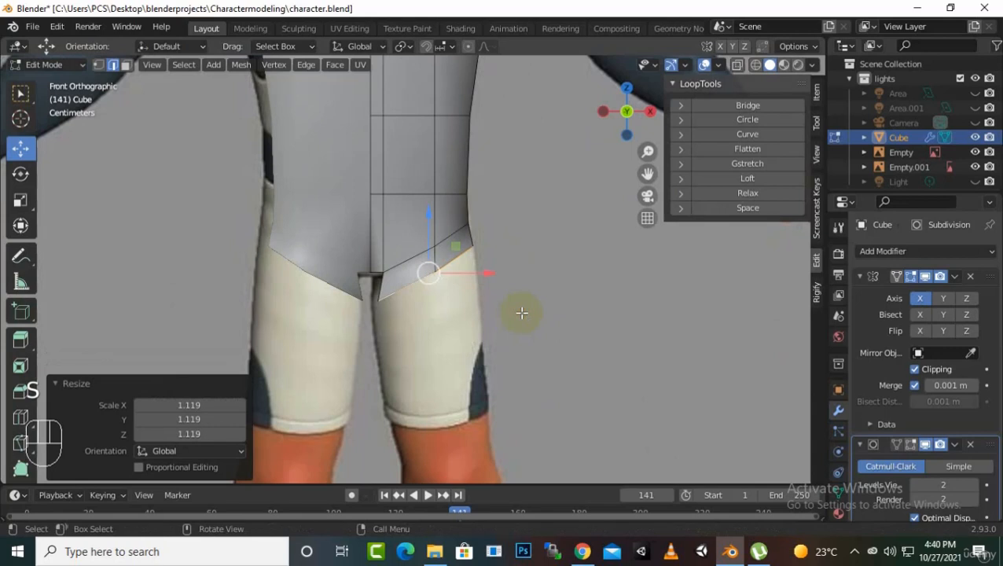
Extrude the leg's lower edge loop another 0.0946 m or so downward and shift it about 0.0046 m along X
{"action": "key", "text": "e"}
{"action": "left_click", "coordinate": [507, 374]}
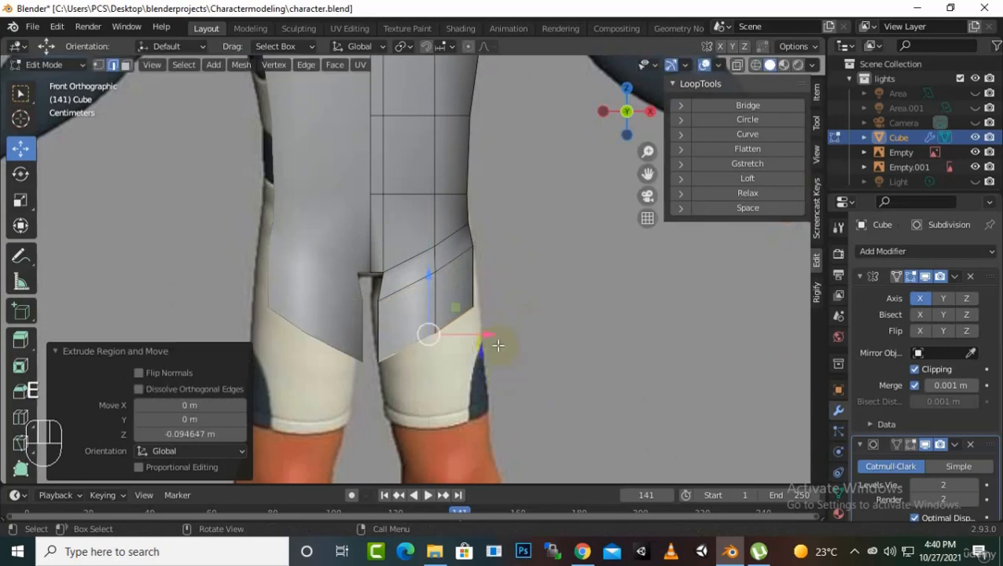
{"action": "left_click_drag", "start_coordinate": [501, 333], "coordinate": [508, 365]}
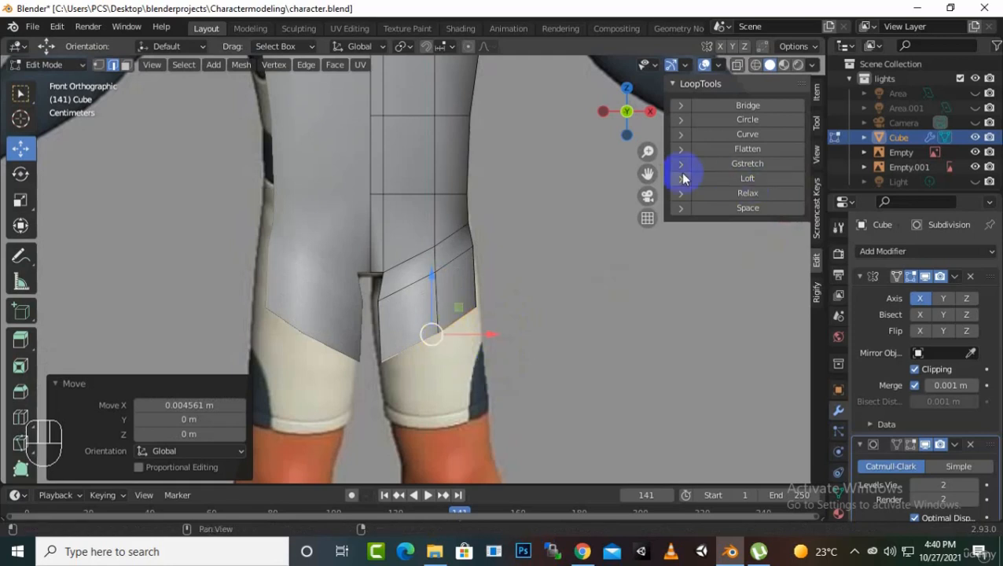
Flatten the leg's lower edge loop by scaling it to 0 along Z
{"action": "left_click_drag", "start_coordinate": [647, 173], "coordinate": [618, 217]}
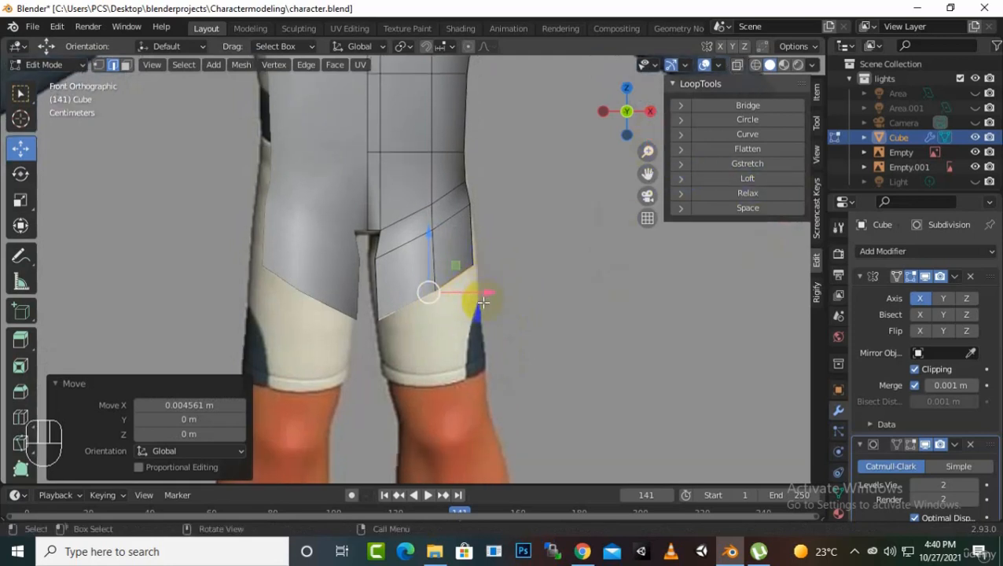
{"action": "type", "text": "sz"}
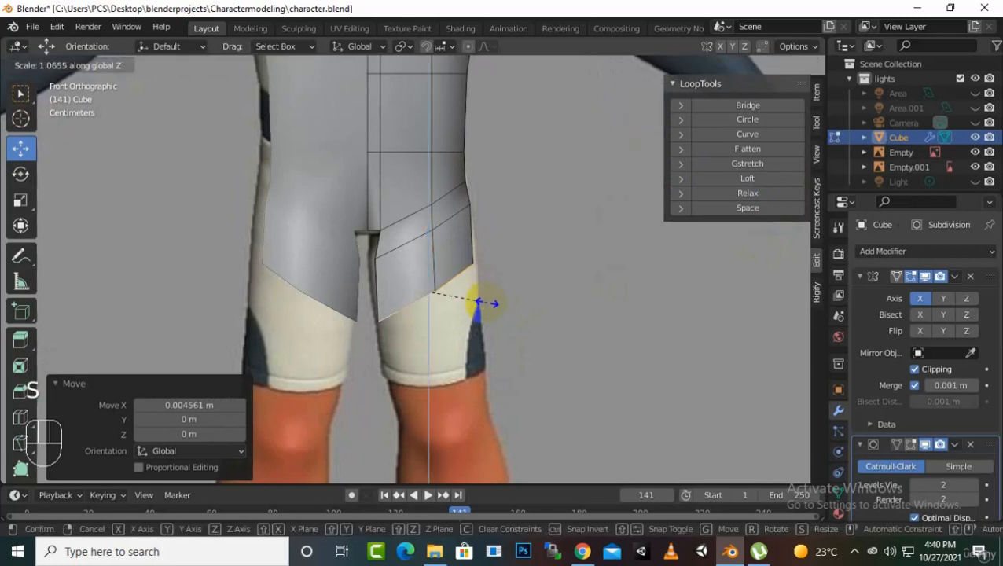
{"action": "type", "text": "0"}
{"action": "key", "text": "Return"}
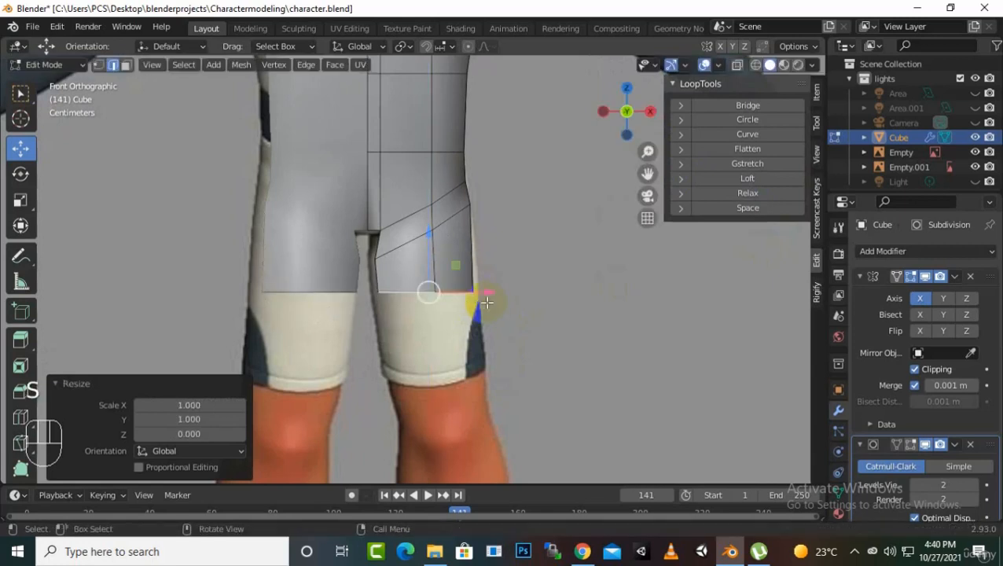
Shift the leg's lower edge loop about 0.0023 m along X and scale it up by about 1.032
{"action": "left_click_drag", "start_coordinate": [496, 296], "coordinate": [495, 296]}
{"action": "scroll", "coordinate": [448, 305], "scroll_direction": "up", "scroll_amount": 1}
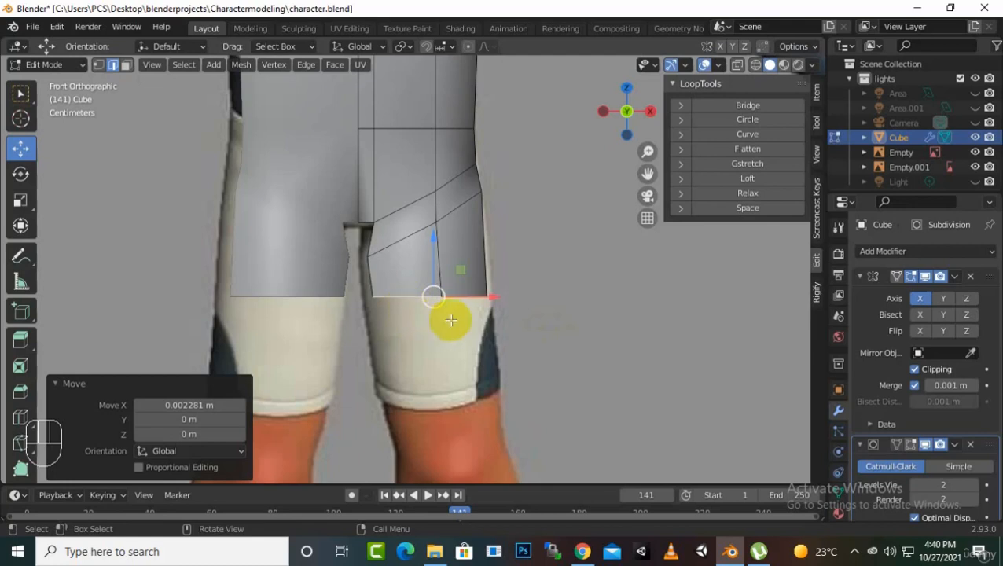
{"action": "key", "text": "s"}
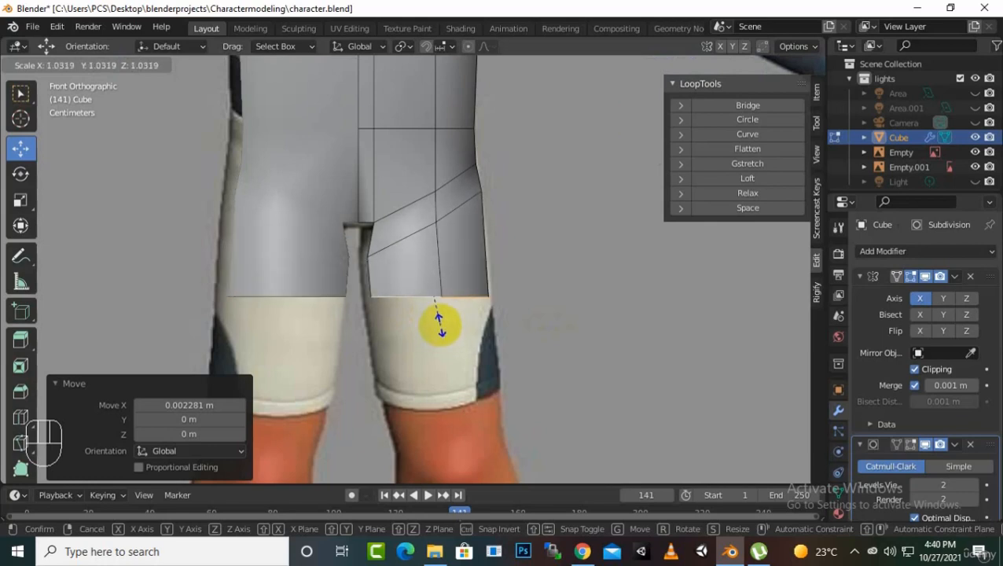
{"action": "left_click", "coordinate": [440, 323]}
Extrude the leg's lower edge loop about 0.0827 m down along Z and shift it about 0.0114 m along X
{"action": "key", "text": "e"}
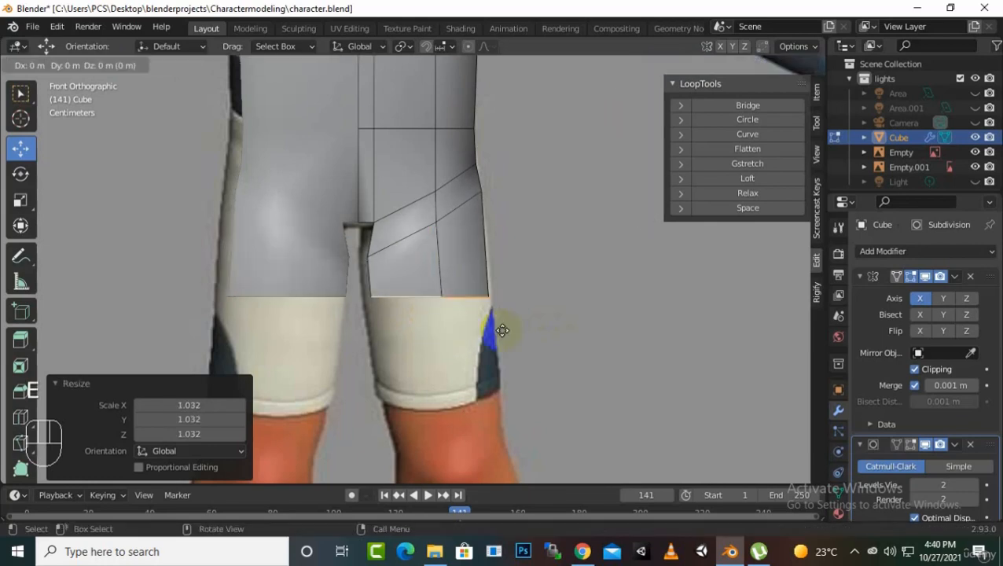
{"action": "key", "text": "z"}
{"action": "left_click", "coordinate": [501, 395]}
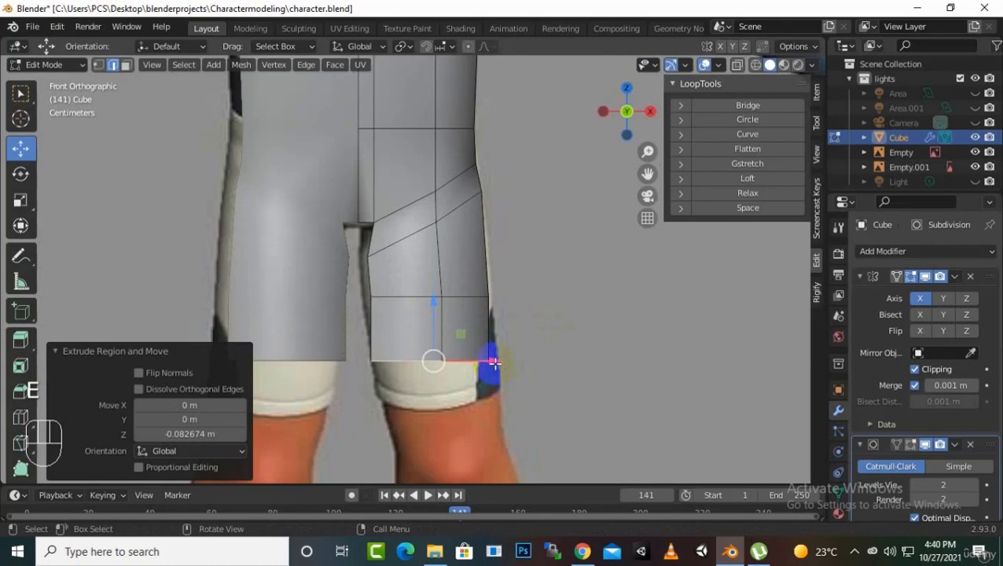
{"action": "left_click_drag", "start_coordinate": [494, 362], "coordinate": [510, 366]}
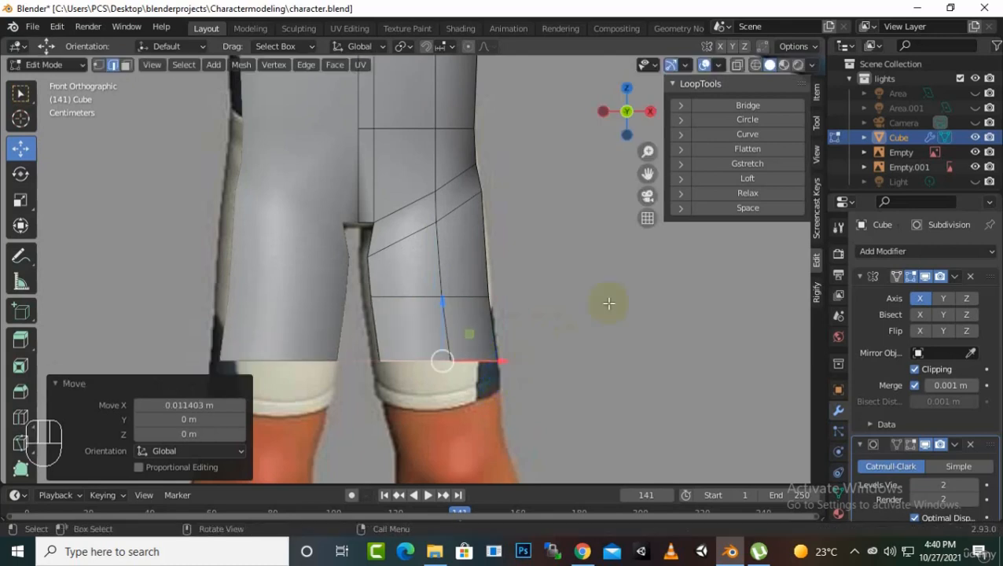
Extrude the leg about 0.0732 m down to the shorts' hem and shift the new edge loop about 0.0086 m along X
{"action": "key", "text": "e"}
{"action": "key", "text": "z"}
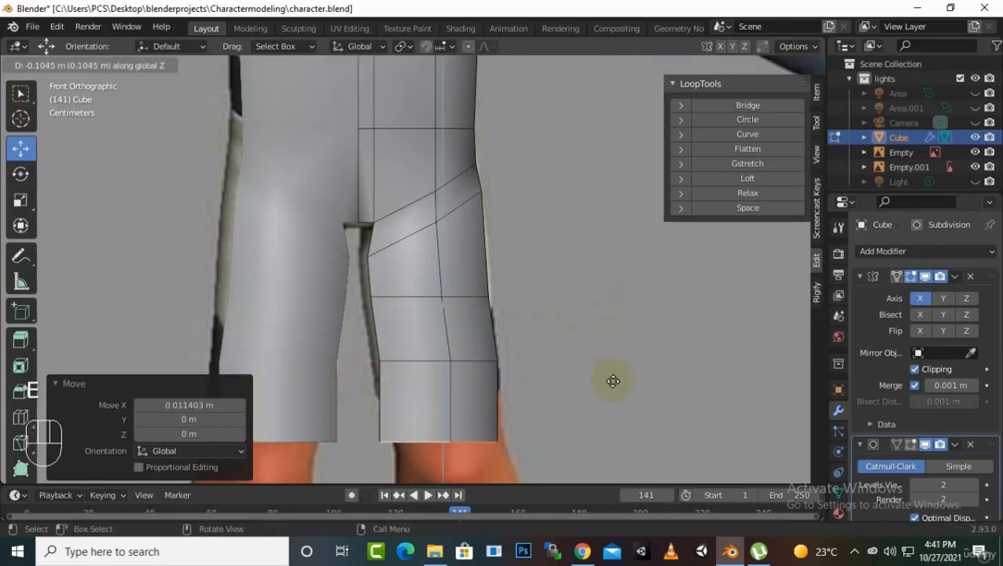
{"action": "left_click", "coordinate": [613, 357]}
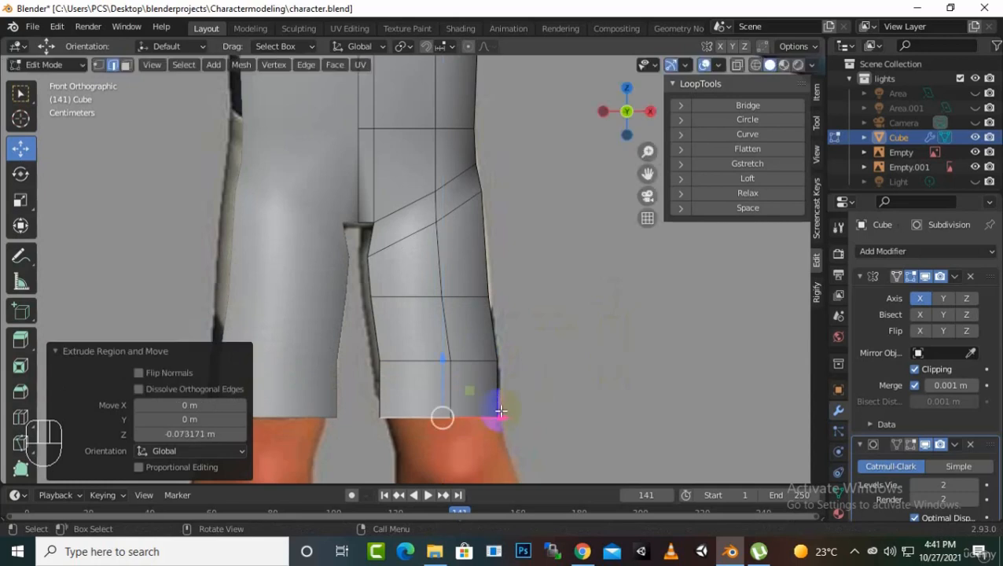
{"action": "left_click_drag", "start_coordinate": [501, 410], "coordinate": [507, 419]}
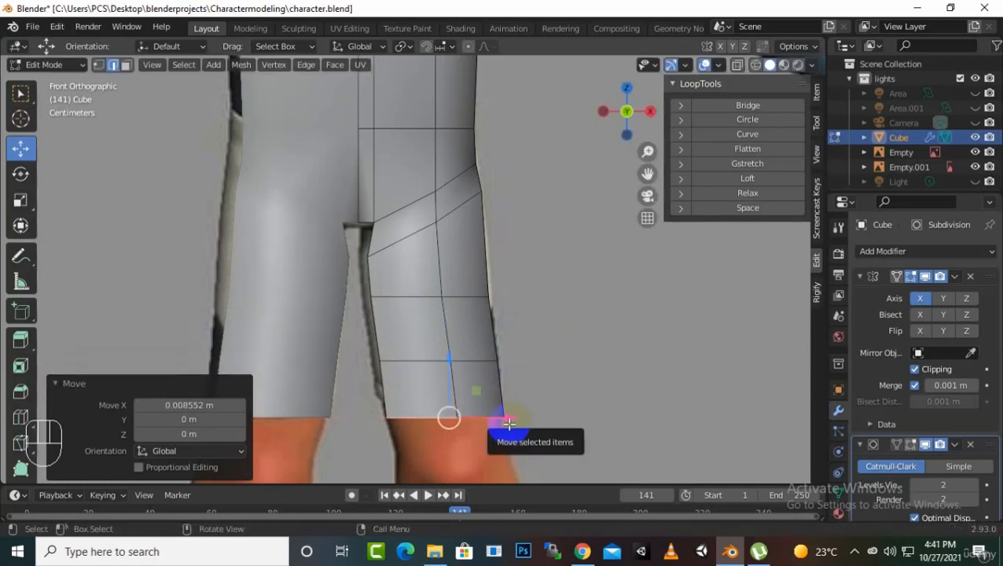
Narrow the hem's edge loop slightly, then extrude it down to the top of the knee with a shift of about 0.0067 m along X
{"action": "key", "text": "s"}
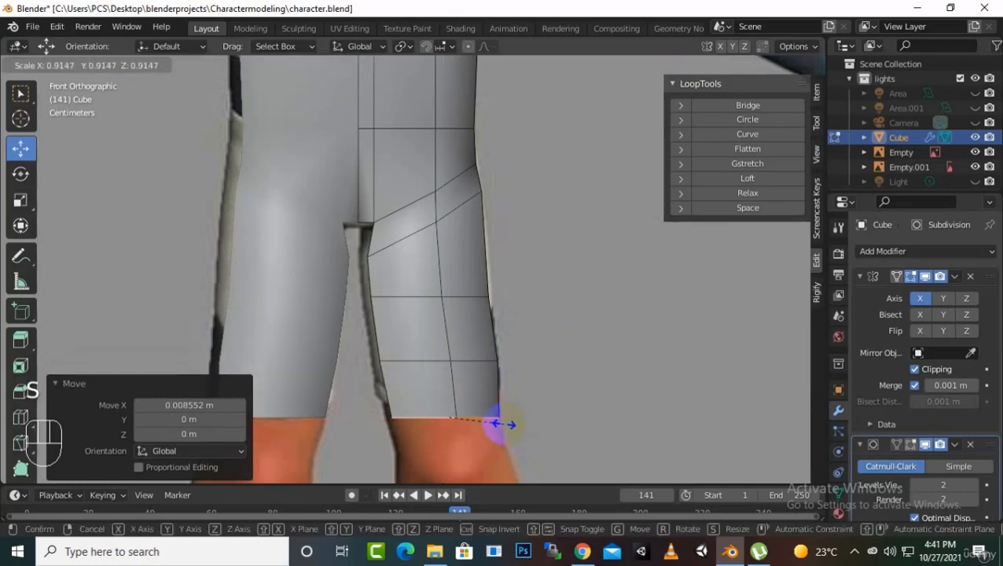
{"action": "left_click", "coordinate": [495, 423]}
{"action": "left_click_drag", "start_coordinate": [500, 424], "coordinate": [504, 459]}
{"action": "left_click", "coordinate": [506, 461]}
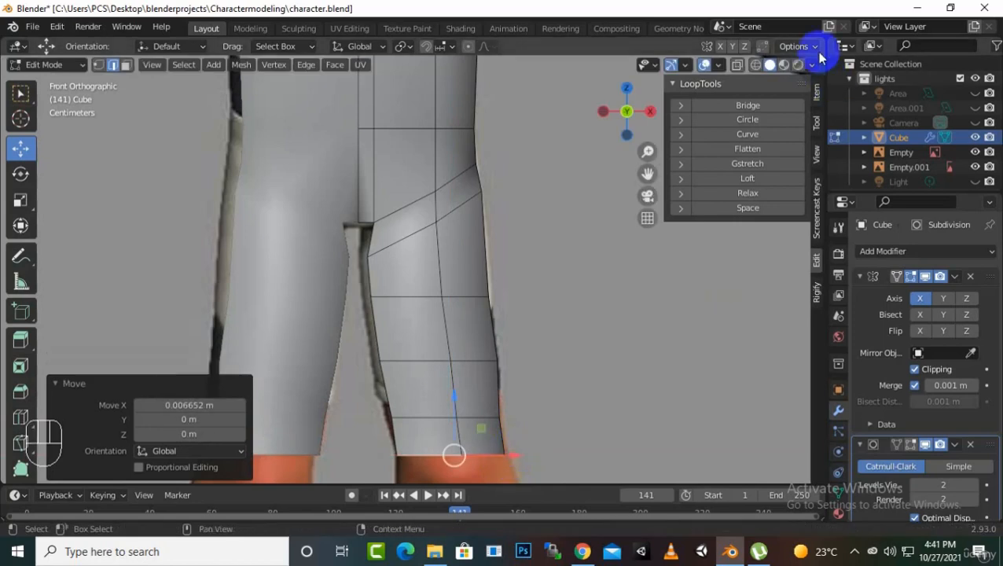
Extrude the knee's edge loop about 0.0589 m down, shift it about 0.0067 m along X and scale it by about 1.282
{"action": "left_click_drag", "start_coordinate": [647, 174], "coordinate": [658, 418]}
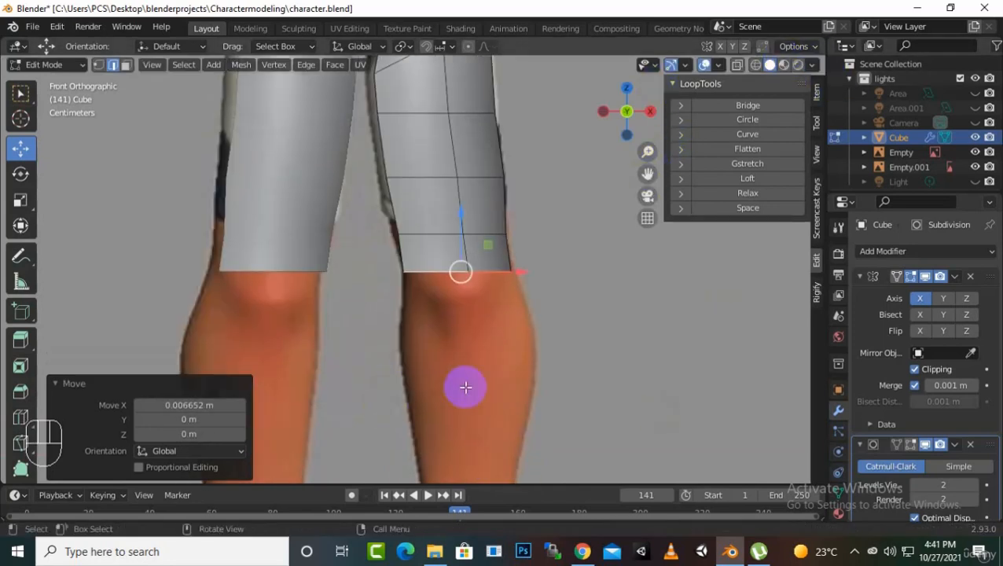
{"action": "key", "text": "e"}
{"action": "left_click", "coordinate": [475, 430]}
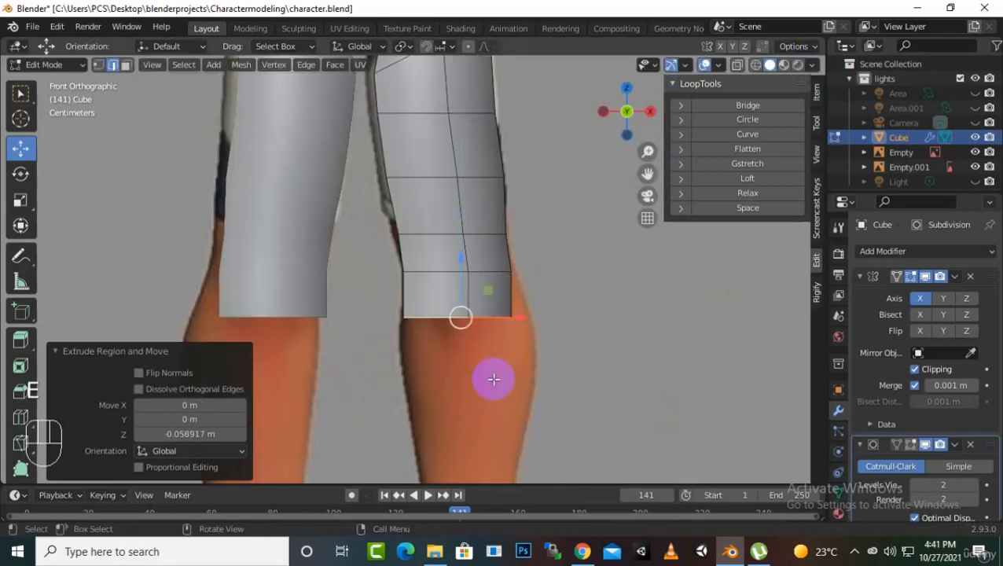
{"action": "key", "text": "g"}
{"action": "key", "text": "x"}
{"action": "left_click", "coordinate": [517, 324]}
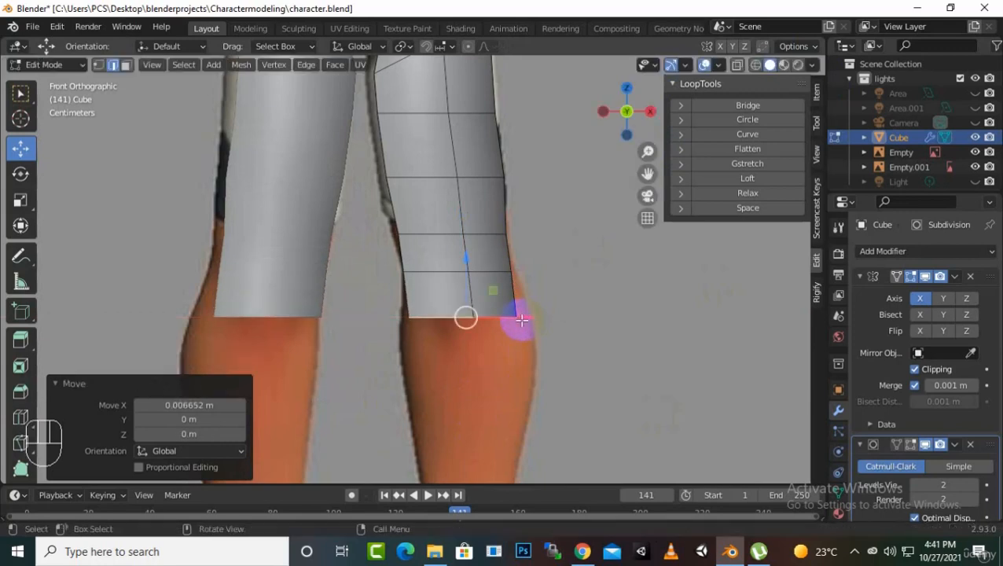
{"action": "key", "text": "s"}
{"action": "left_click", "coordinate": [532, 322]}
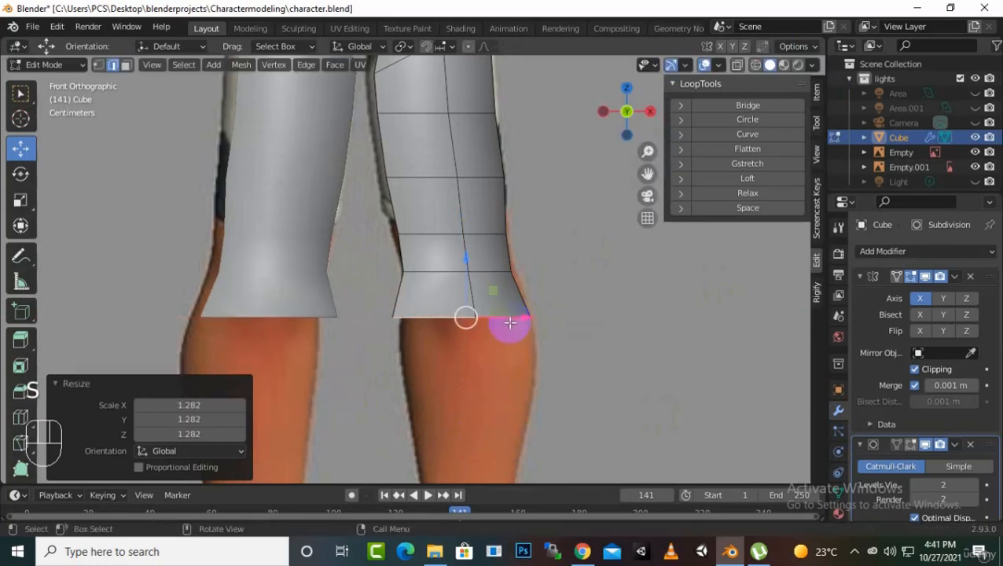
Extrude the calf's edge loop about 0.1121 m down along Z and scale it by about 0.725
{"action": "key", "text": "e"}
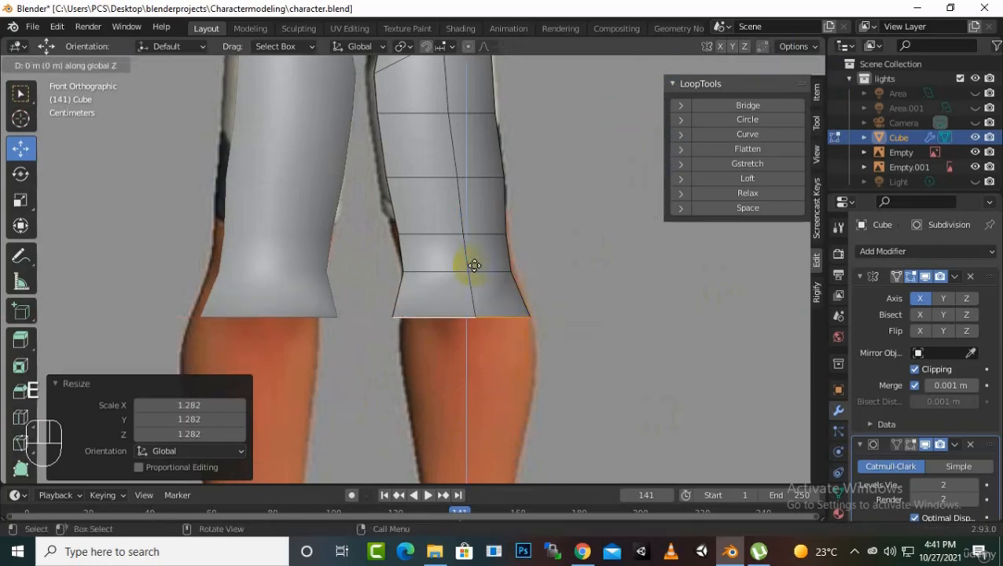
{"action": "left_click", "coordinate": [477, 351]}
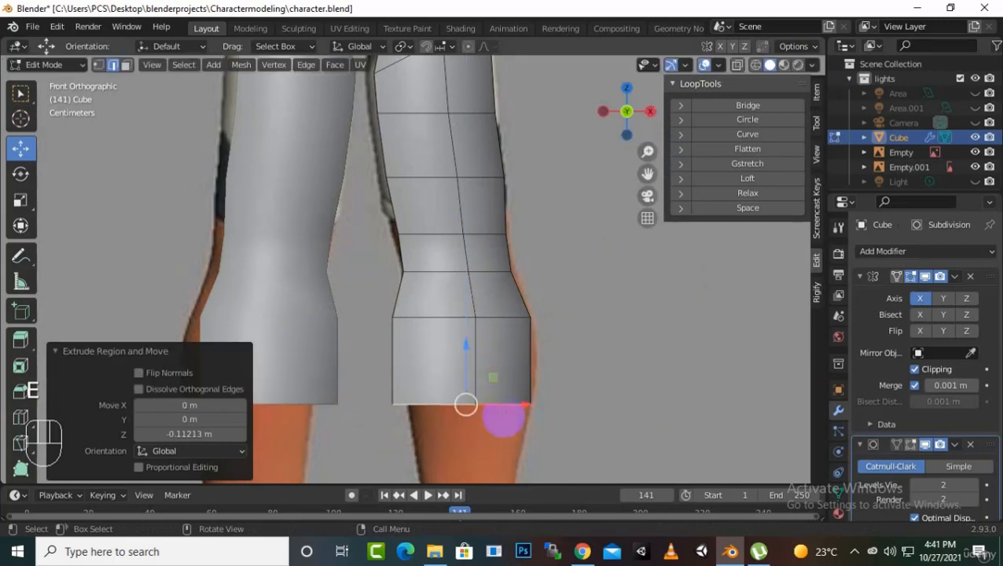
{"action": "key", "text": "s"}
{"action": "left_click", "coordinate": [483, 417]}
Shift the calf's lower edge loop about 0.0124 m along X and scale it by about 1.24 to fit the reference
{"action": "key", "text": "s"}
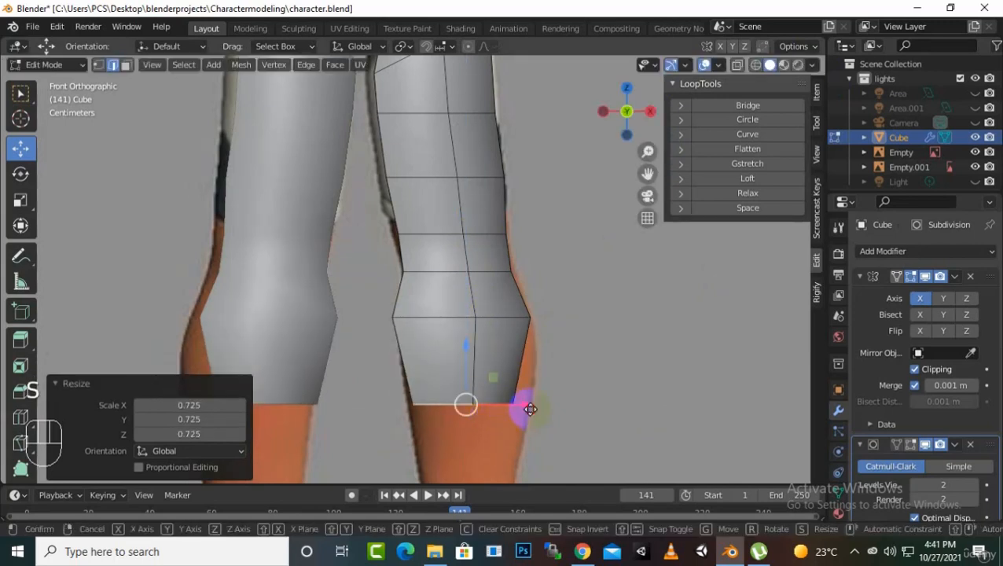
{"action": "key", "text": "g"}
{"action": "key", "text": "x"}
{"action": "left_click", "coordinate": [530, 409]}
{"action": "key", "text": "s"}
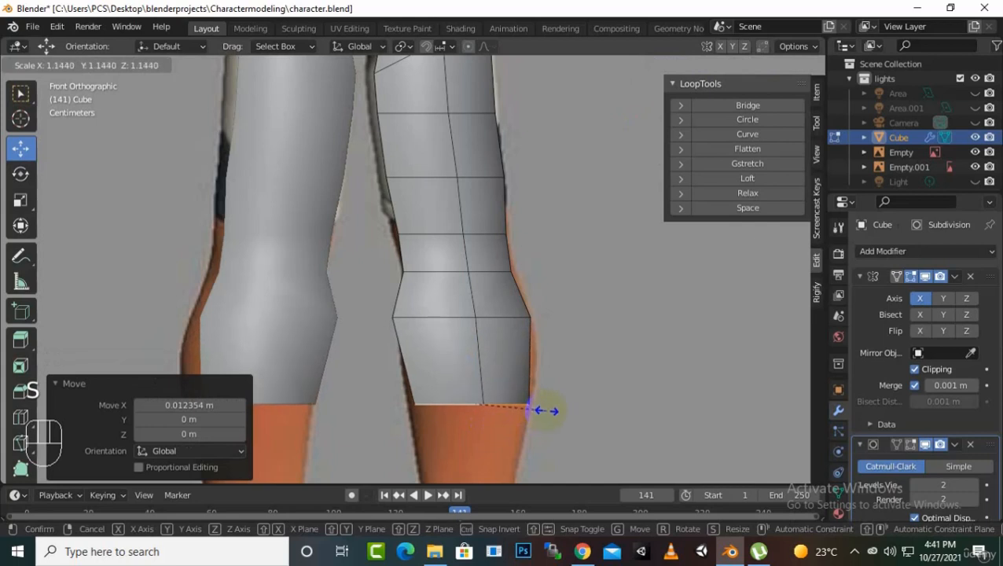
{"action": "left_click", "coordinate": [554, 410]}
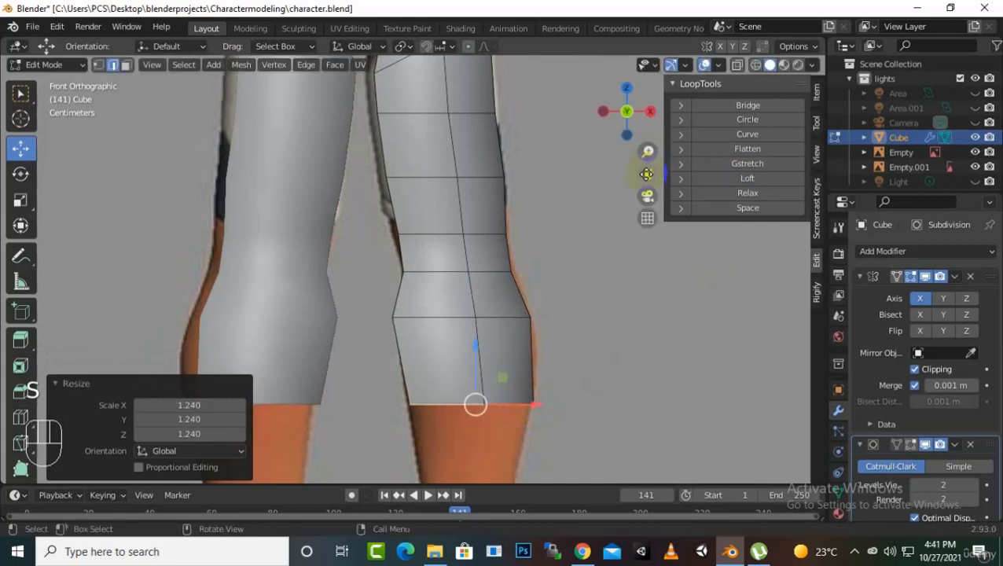
Extrude the calf's lower edge loop about 0.1378 m down toward the ankle and scale it by about 0.637
{"action": "left_click_drag", "start_coordinate": [646, 174], "coordinate": [635, 200]}
{"action": "key", "text": "e"}
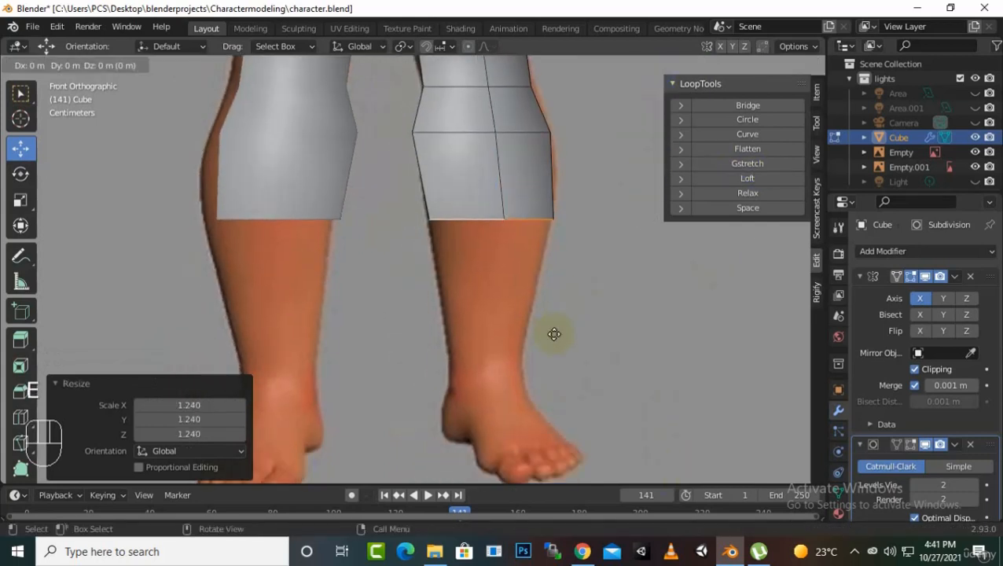
{"action": "left_click", "coordinate": [540, 439]}
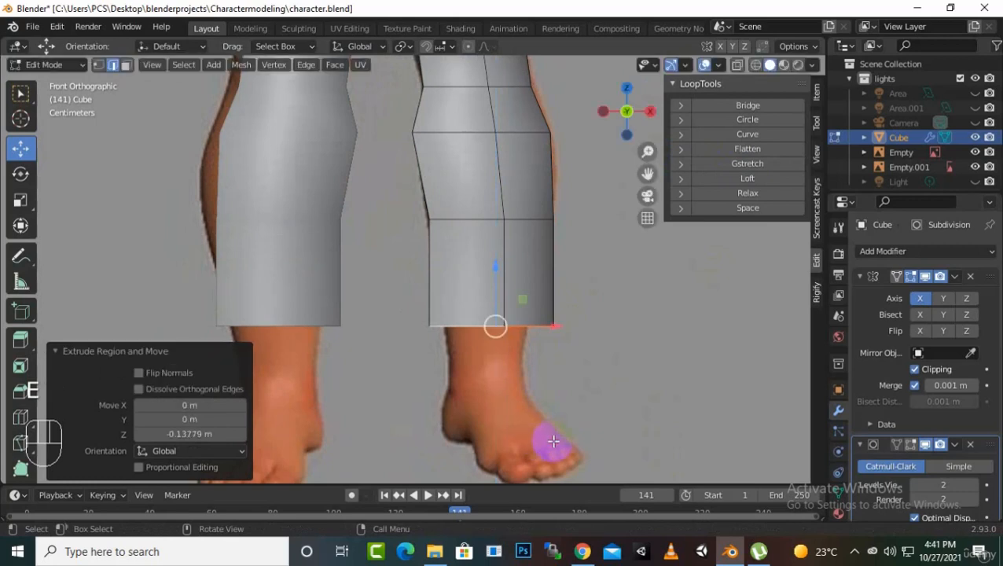
{"action": "key", "text": "s"}
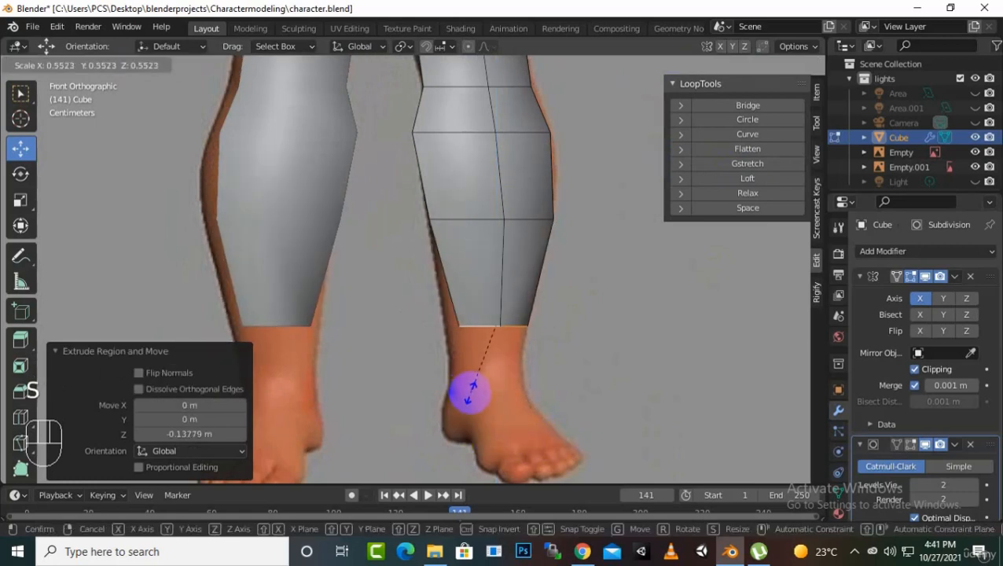
{"action": "left_click", "coordinate": [498, 408]}
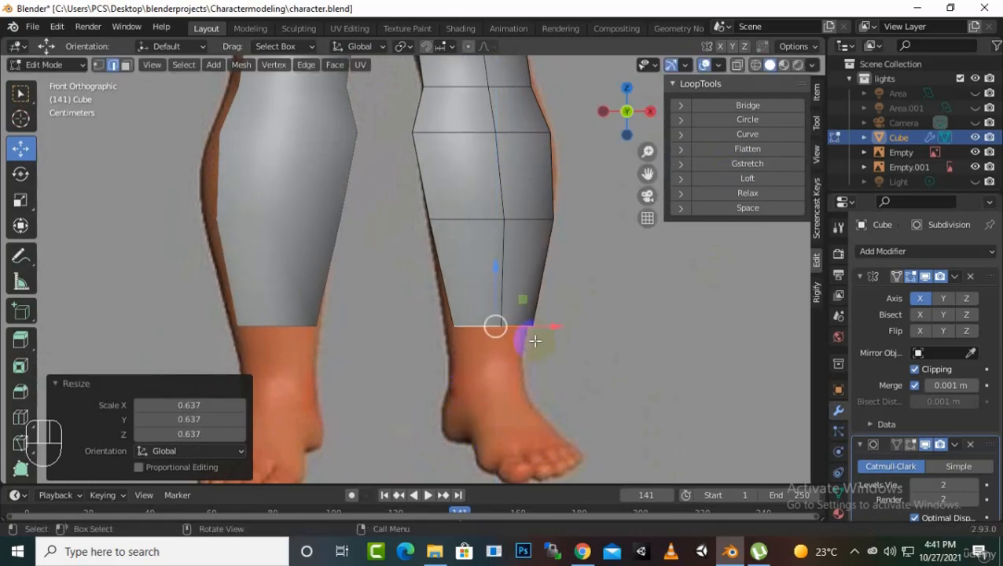
Restore the lower loop's selection and shift it about -0.0105 m along X to line up with the reference shin
{"action": "left_click", "coordinate": [554, 335]}
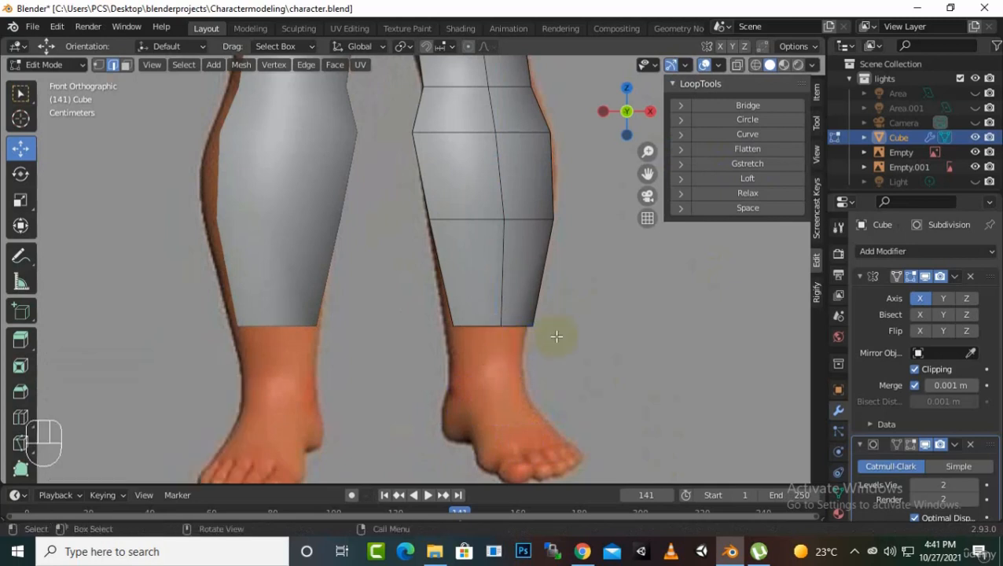
{"action": "key", "text": "ctrl+z"}
{"action": "left_click_drag", "start_coordinate": [556, 333], "coordinate": [545, 333]}
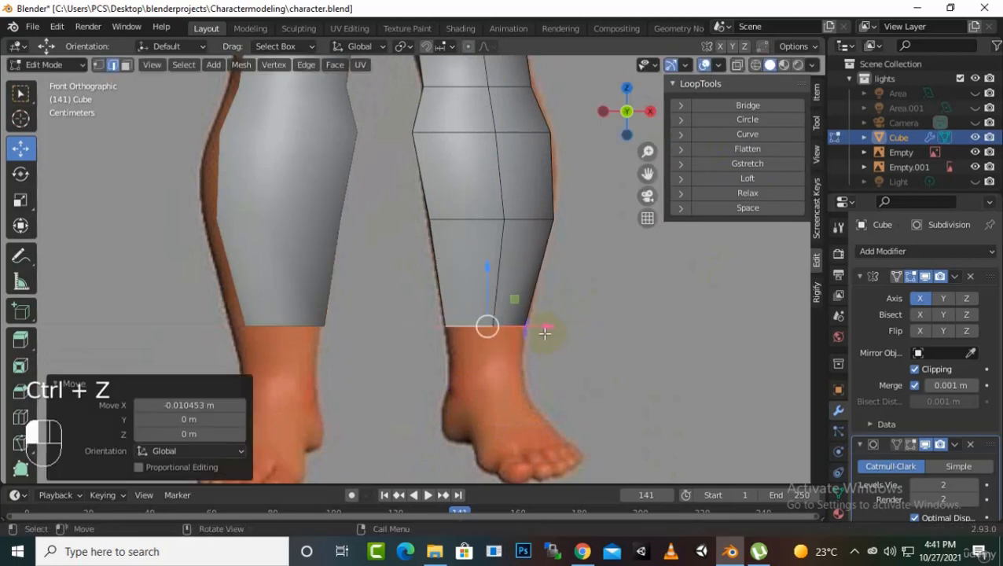
Extrude the leg about 0.0703 m down to the ankle, scale the end loop by about 0.917 and raise it about 0.0029 m
{"action": "key", "text": "e"}
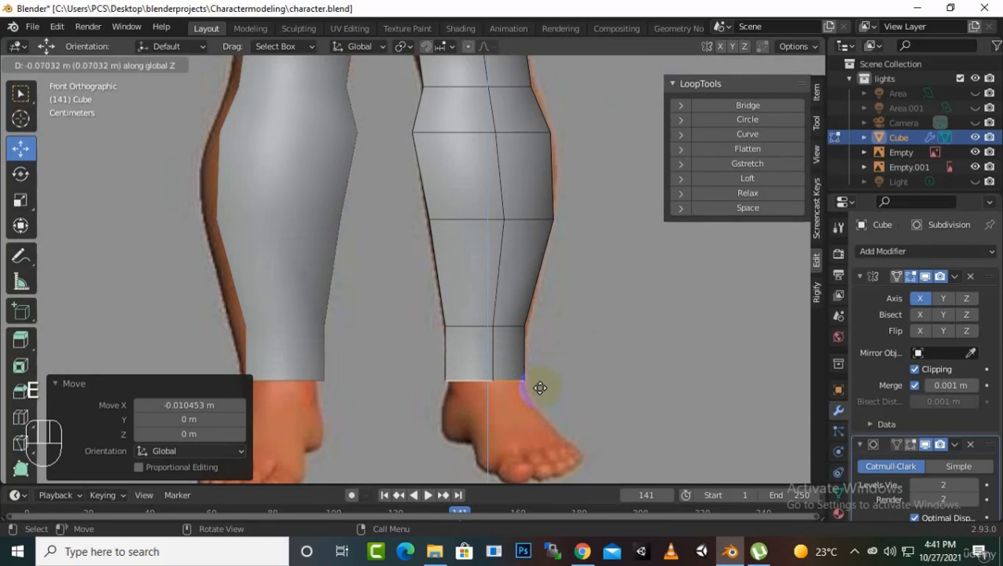
{"action": "left_click", "coordinate": [540, 387]}
{"action": "key", "text": "s"}
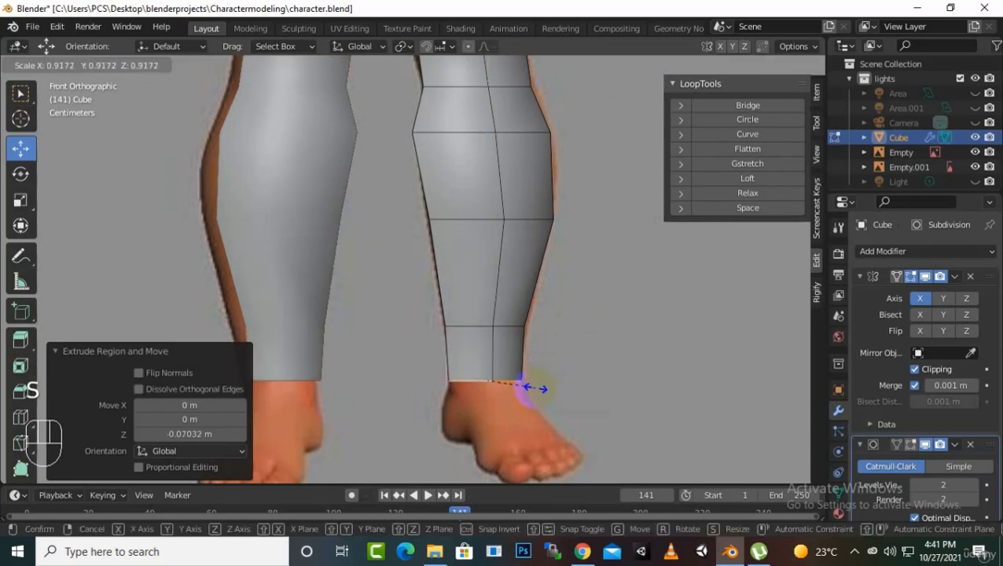
{"action": "left_click", "coordinate": [532, 387]}
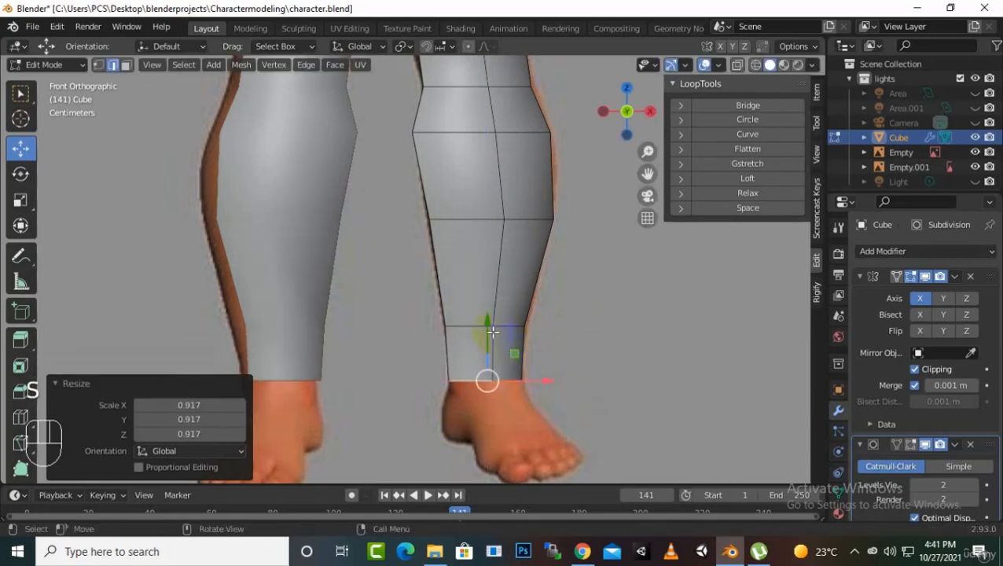
{"action": "left_click_drag", "start_coordinate": [489, 329], "coordinate": [491, 322]}
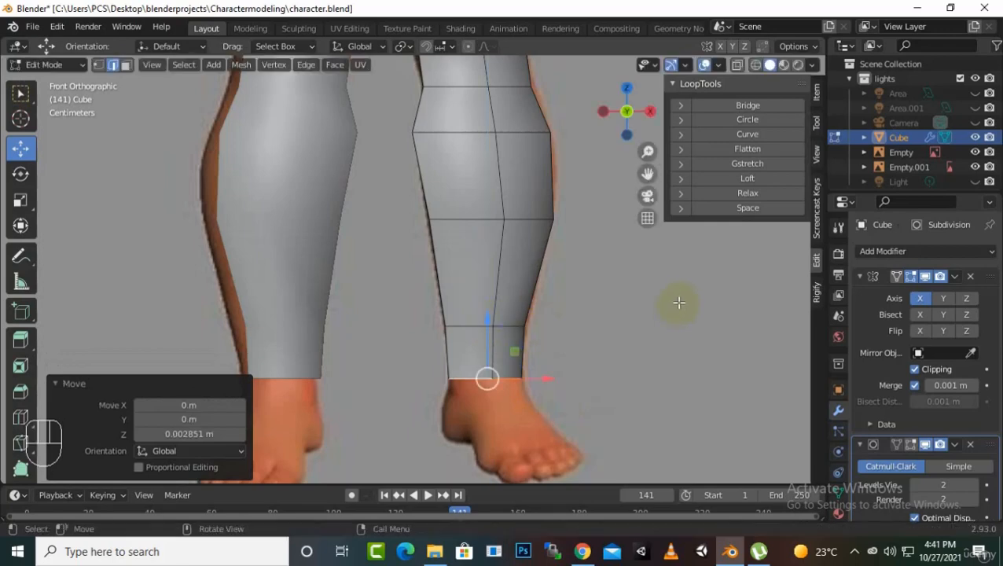
Switch to the right orthographic view and display the mesh in wireframe over the side reference of the leg
{"action": "scroll", "coordinate": [692, 315], "scroll_direction": "down", "scroll_amount": 3}
{"action": "middle_click_drag", "start_coordinate": [708, 331], "coordinate": [510, 308]}
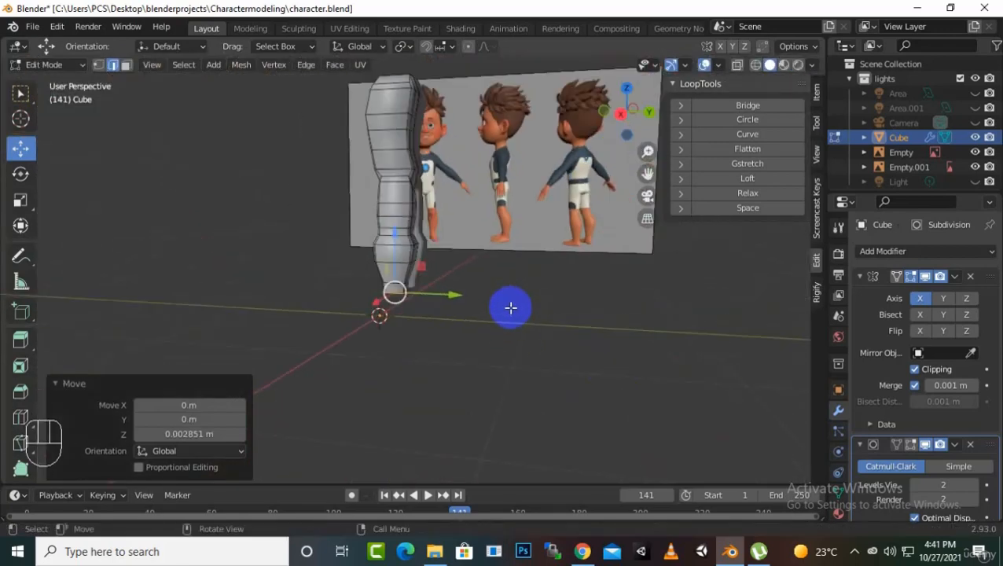
{"action": "key", "text": "KP_3"}
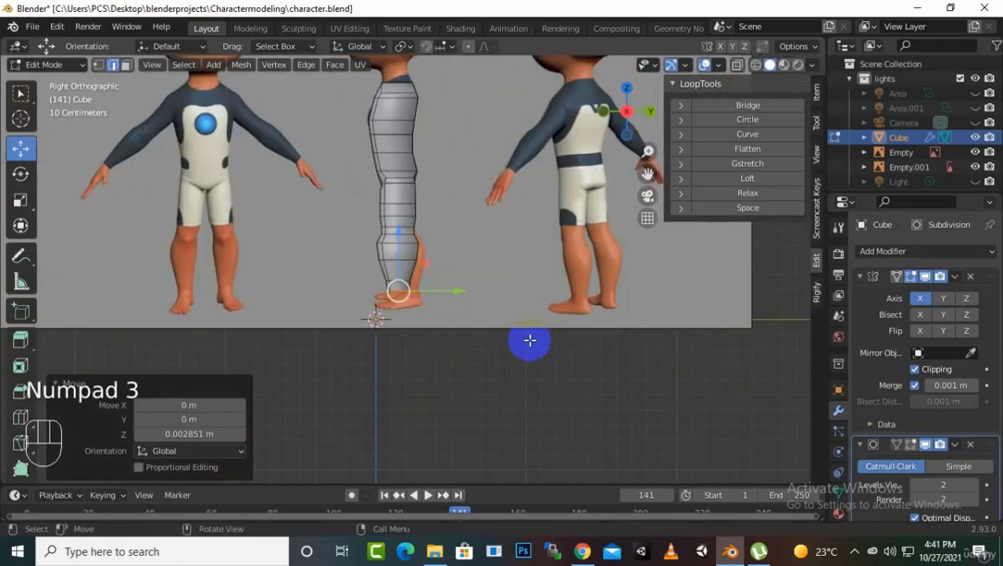
{"action": "scroll", "coordinate": [396, 163], "scroll_direction": "up", "scroll_amount": 3}
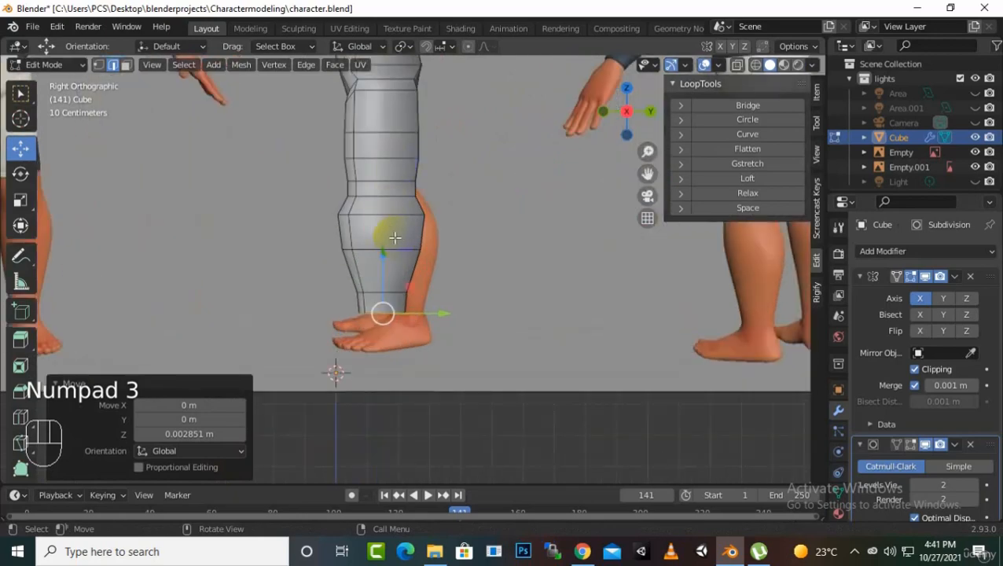
{"action": "left_click", "coordinate": [754, 66]}
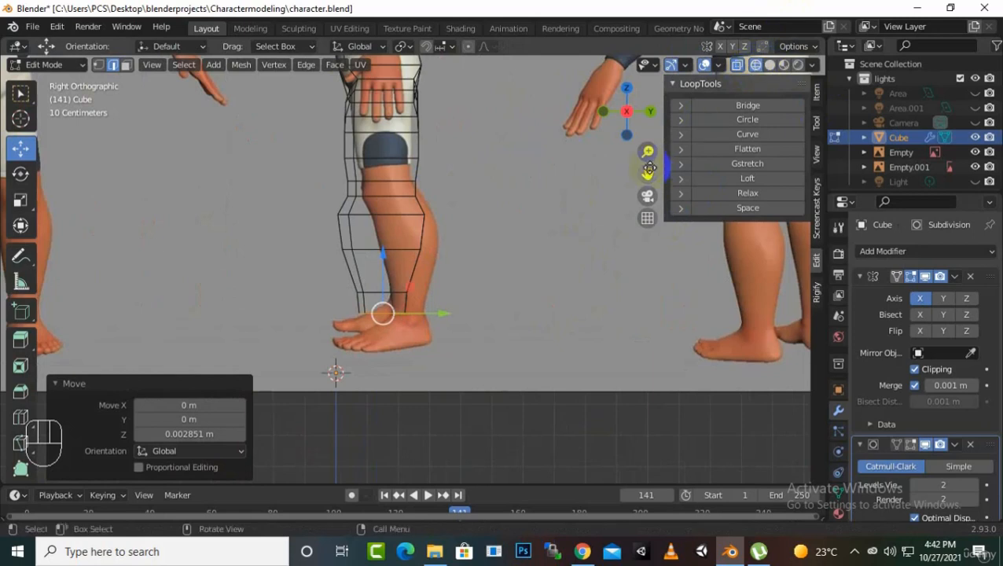
{"action": "scroll", "coordinate": [462, 250], "scroll_direction": "down", "scroll_amount": 1}
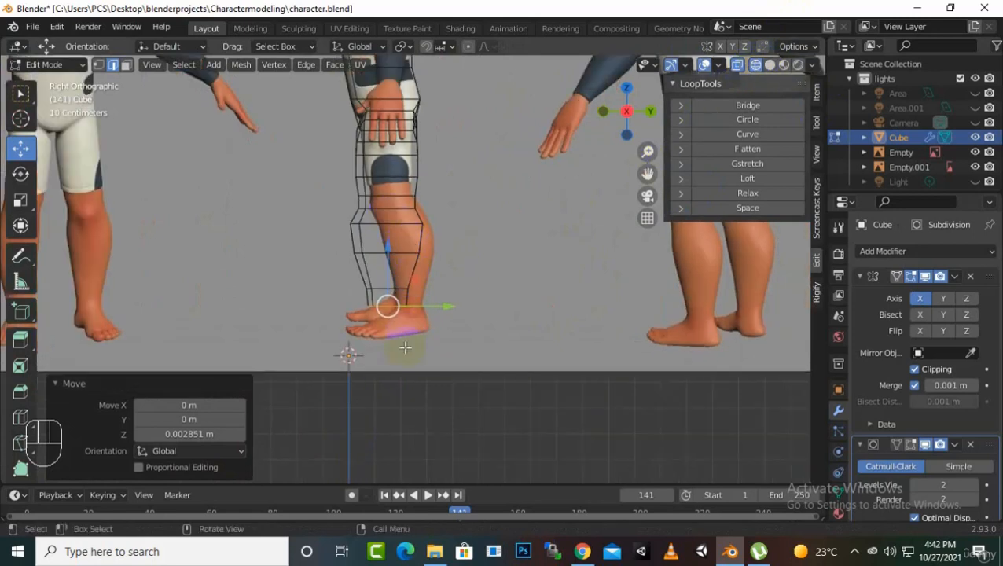
{"action": "scroll", "coordinate": [378, 323], "scroll_direction": "up", "scroll_amount": 2}
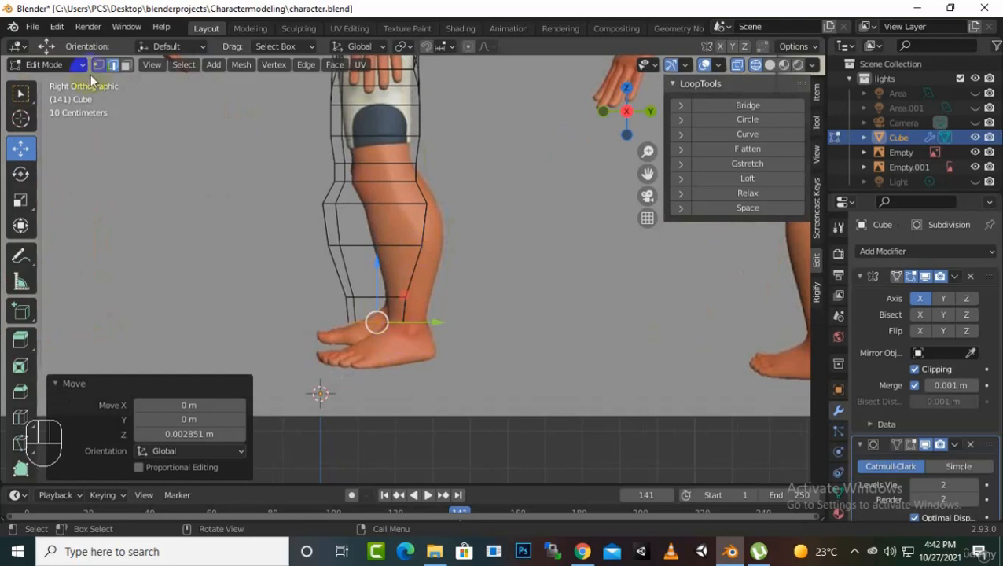
Shift the ankle's end loop about 0.0616 m and the loop above it about 0.0661 m along Y to match the side reference
{"action": "scroll", "coordinate": [567, 334], "scroll_direction": "up", "scroll_amount": 2}
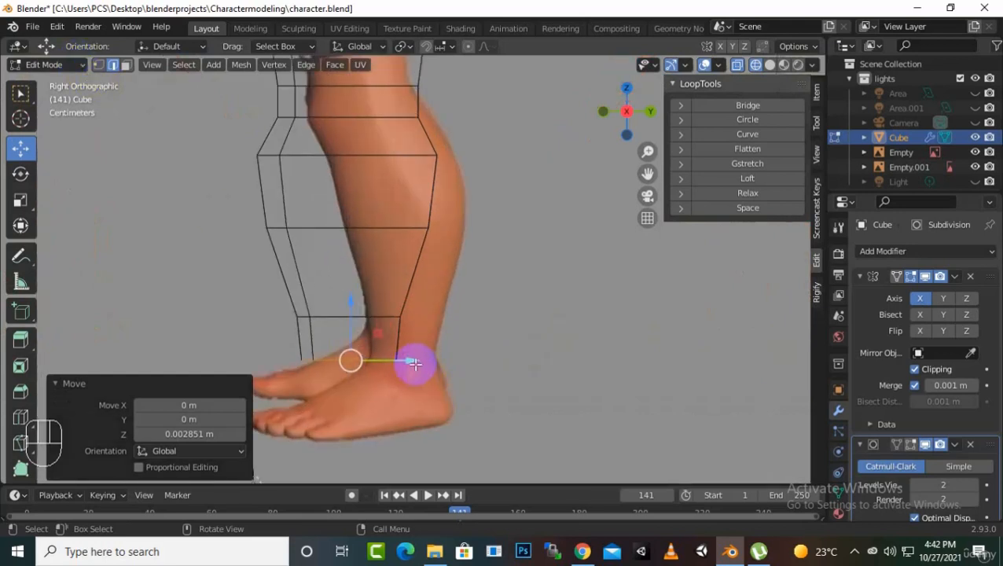
{"action": "left_click_drag", "start_coordinate": [414, 364], "coordinate": [458, 366]}
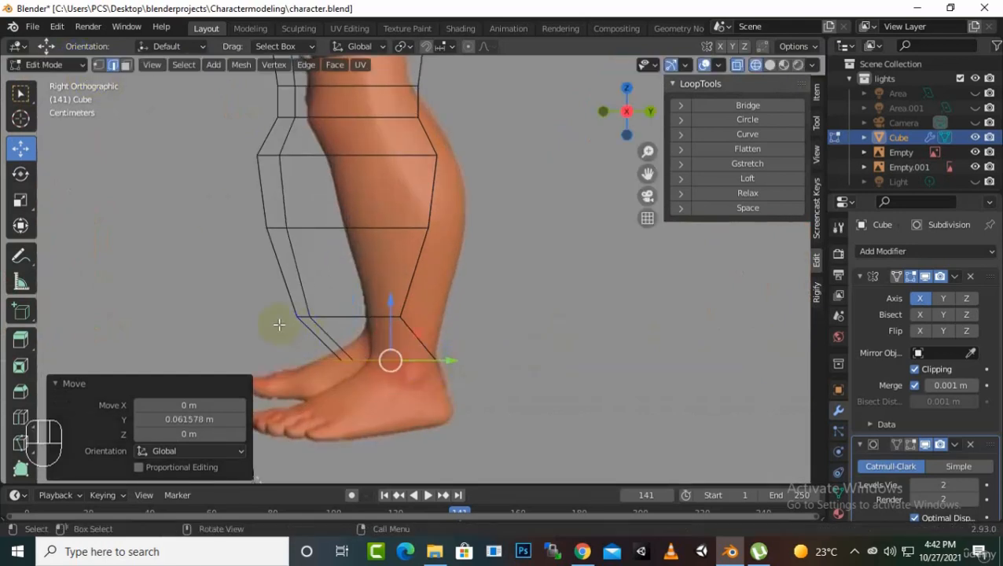
{"action": "left_click", "coordinate": [357, 318], "text": "alt"}
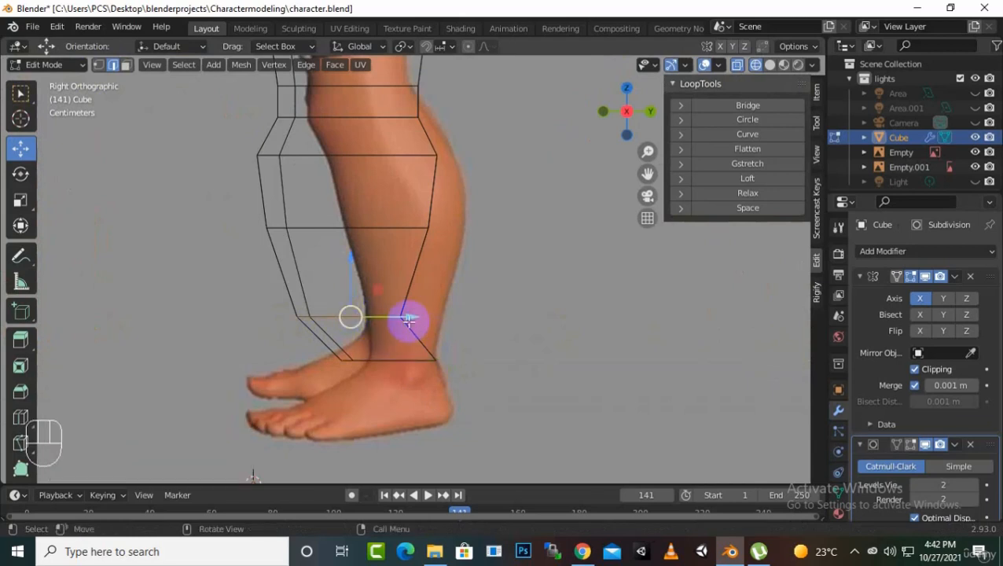
{"action": "left_click_drag", "start_coordinate": [405, 316], "coordinate": [456, 321]}
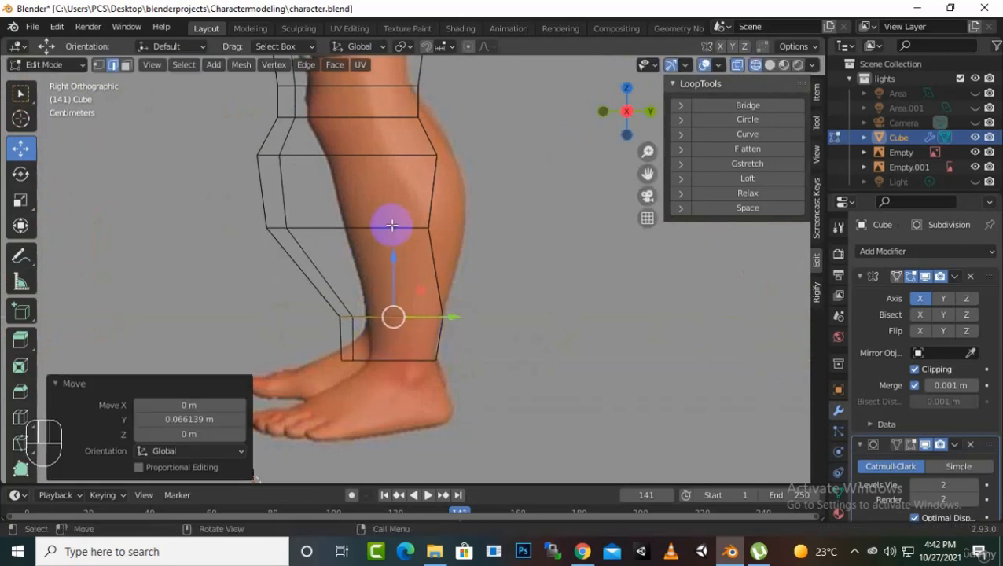
Move the mid-calf loop back along Y onto the reference calf and shift the upper-calf loop about 0.0285 m along Y
{"action": "left_click", "coordinate": [392, 230], "text": "alt"}
{"action": "left_click_drag", "start_coordinate": [415, 230], "coordinate": [459, 228]}
{"action": "left_click", "coordinate": [403, 156], "text": "alt"}
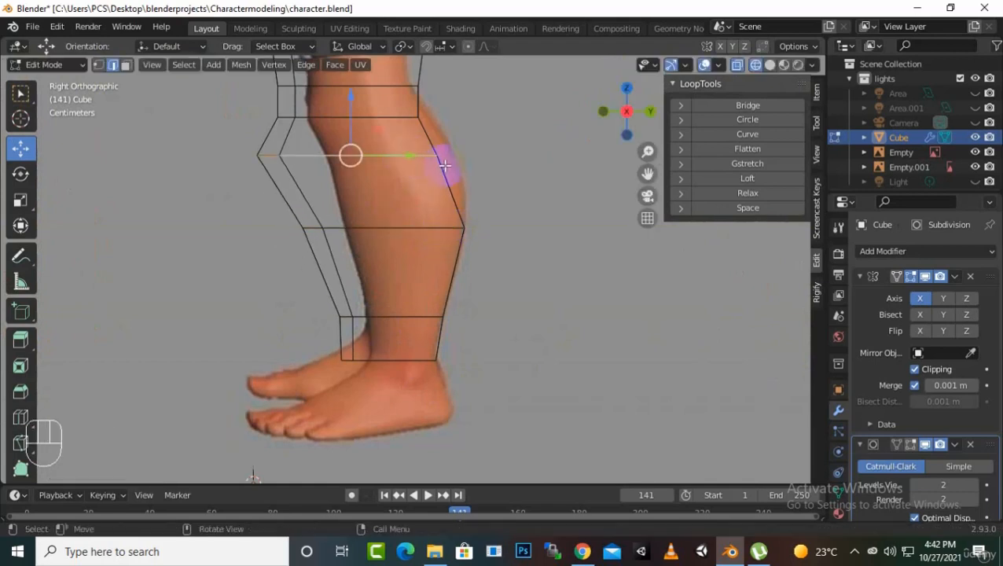
{"action": "left_click_drag", "start_coordinate": [416, 156], "coordinate": [439, 160]}
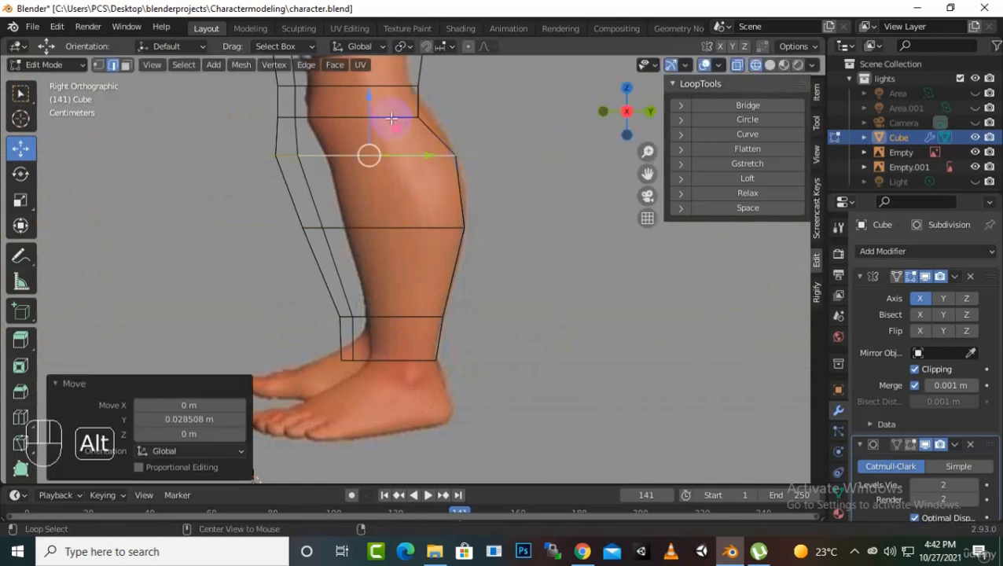
Move the loop below the knee back along Y to the reference outline and shift the loop above it about -0.0091 m along Y
{"action": "left_click", "coordinate": [380, 117], "text": "alt"}
{"action": "left_click_drag", "start_coordinate": [410, 114], "coordinate": [403, 89]}
{"action": "left_click", "coordinate": [386, 85], "text": "alt"}
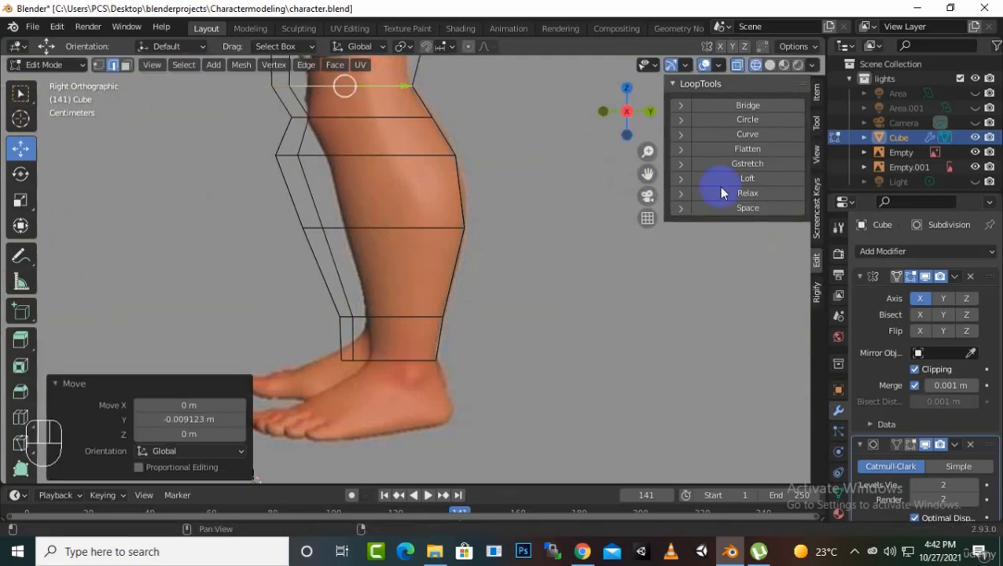
{"action": "left_click", "coordinate": [662, 249]}
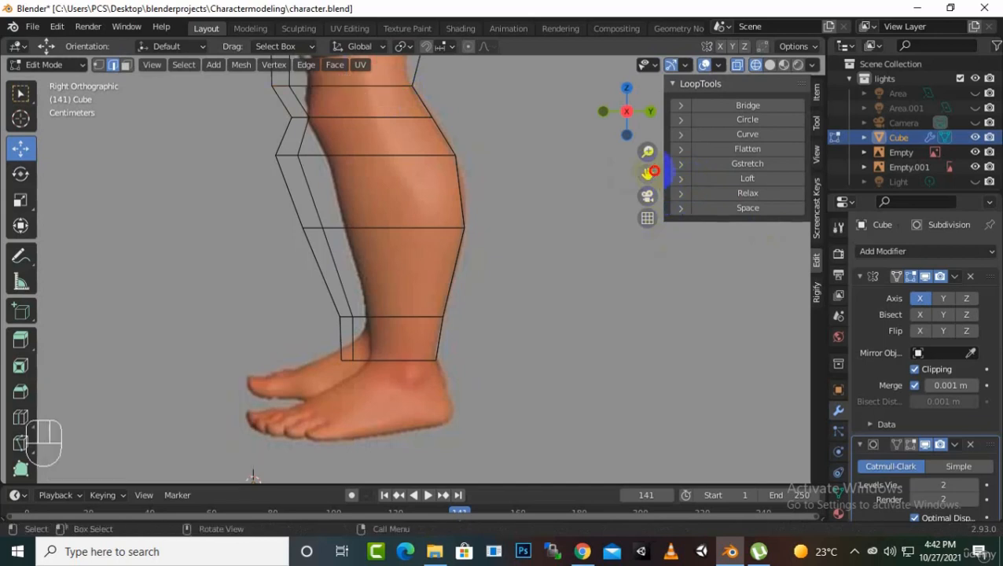
Move the loop at the shorts' cuff forward along Y and shift the thigh loop above it about -0.0239 m to match
{"action": "left_click_drag", "start_coordinate": [648, 173], "coordinate": [636, 201]}
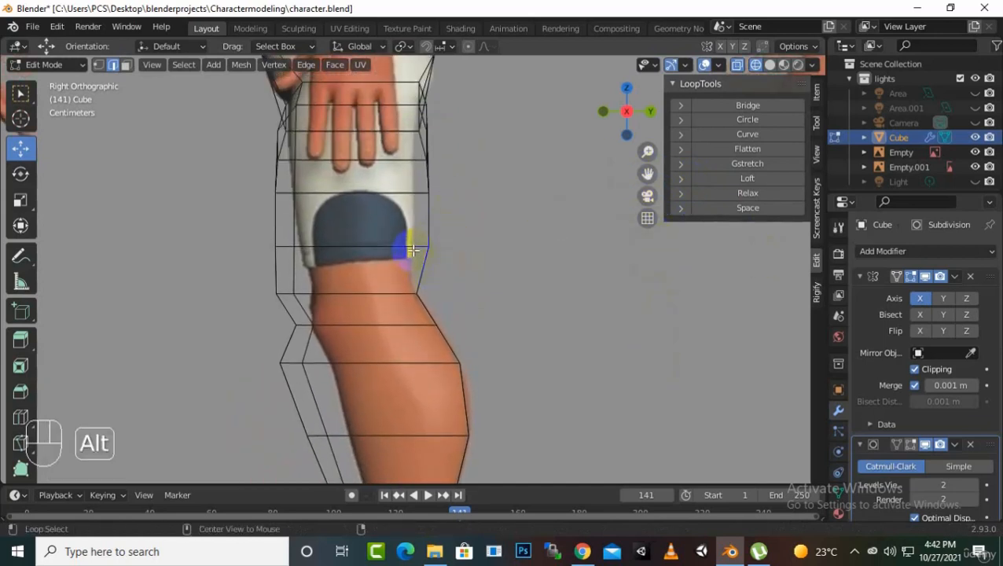
{"action": "left_click_drag", "start_coordinate": [417, 248], "coordinate": [398, 248]}
{"action": "left_click", "coordinate": [428, 197], "text": "alt"}
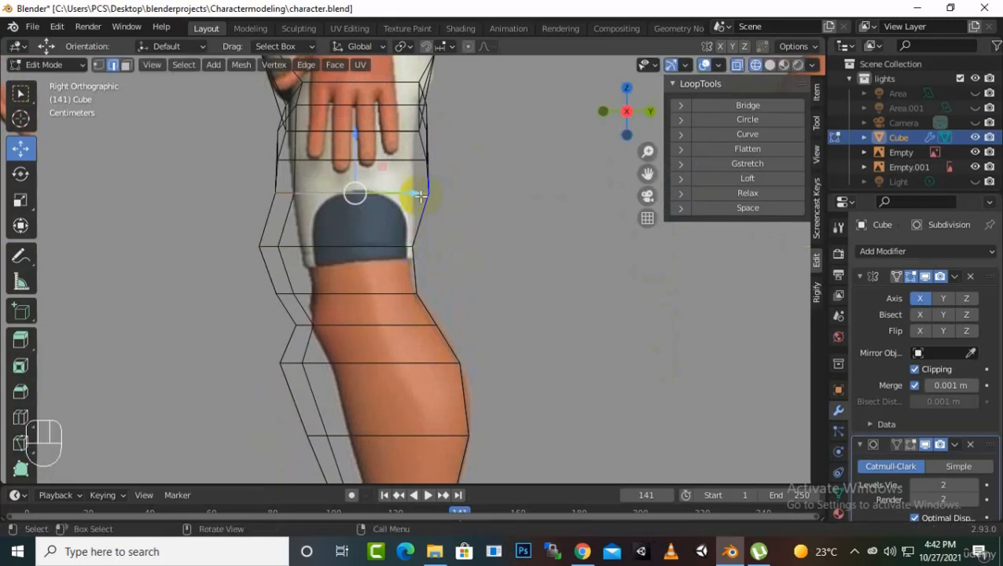
{"action": "left_click_drag", "start_coordinate": [420, 196], "coordinate": [401, 197]}
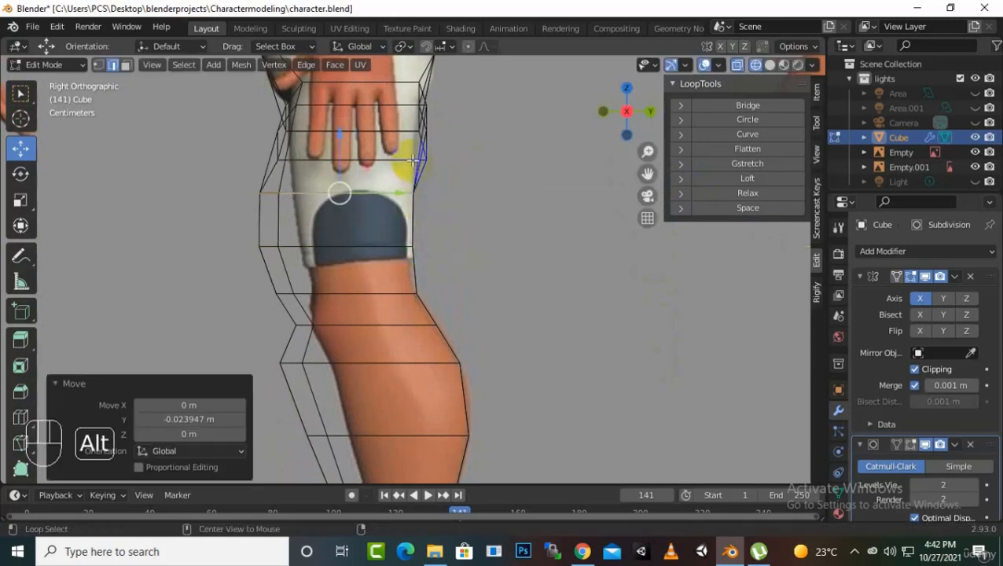
Select the upper thigh loop below the crotch and shift it about -0.016 m along Y to meet the reference's back edge
{"action": "left_click", "coordinate": [412, 160], "text": "alt"}
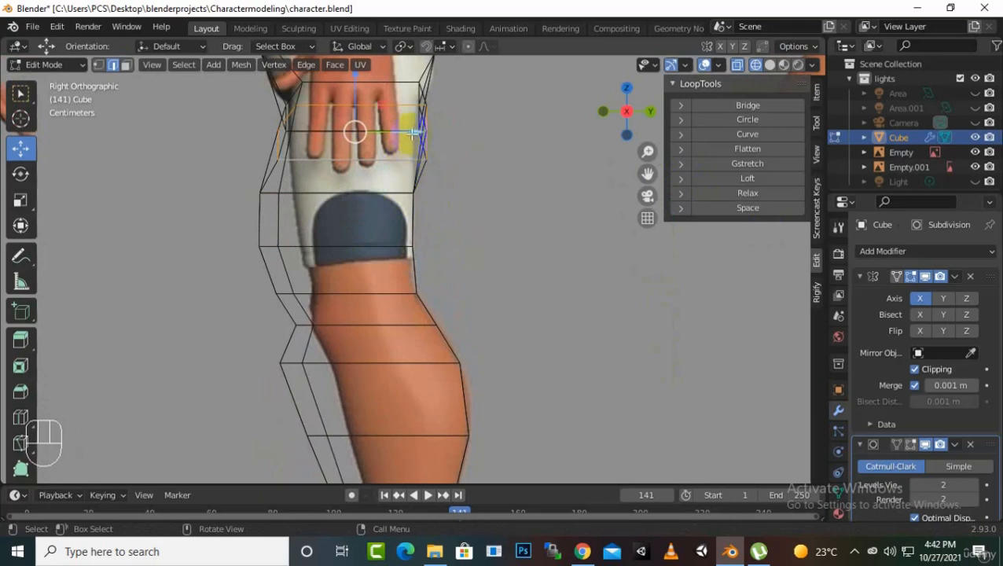
{"action": "left_click_drag", "start_coordinate": [413, 133], "coordinate": [406, 134]}
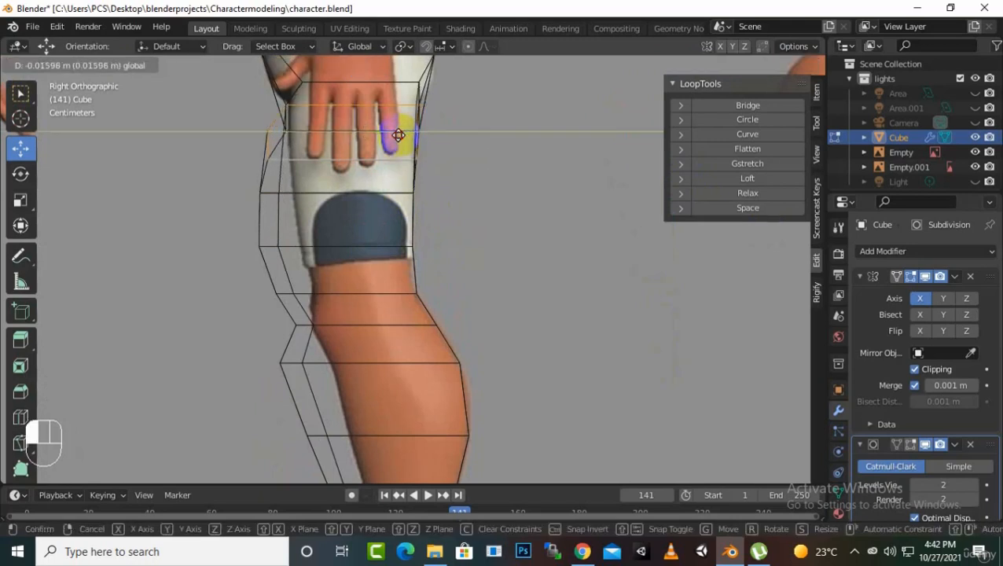
{"action": "left_click_drag", "start_coordinate": [399, 136], "coordinate": [400, 135]}
{"action": "scroll", "coordinate": [482, 209], "scroll_direction": "down", "scroll_amount": 2}
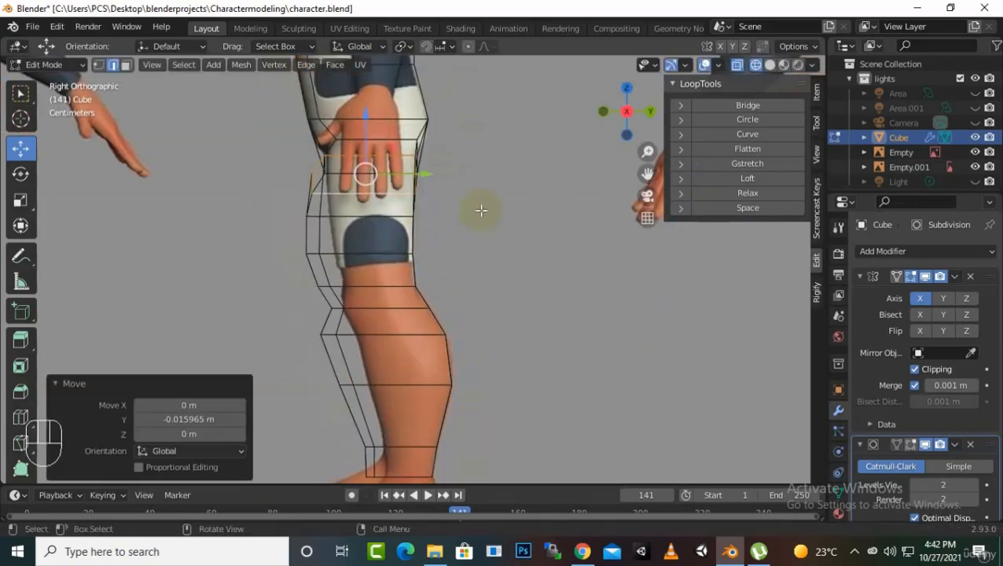
Select the front vertices of the upper thigh loop and shift them about 0.0323 m along Y to the reference shorts' front edge
{"action": "left_click", "coordinate": [770, 65]}
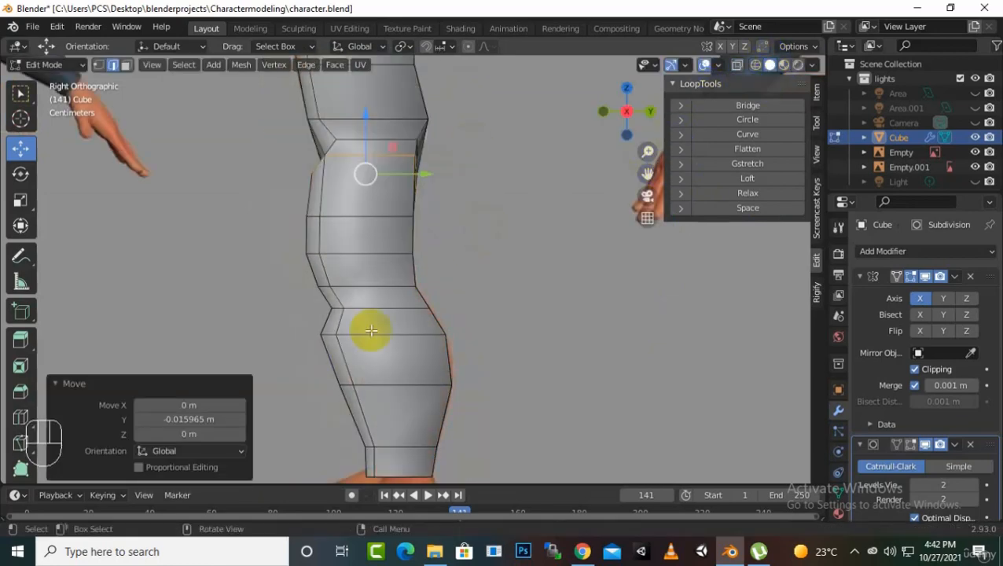
{"action": "mouse_move", "coordinate": [370, 332]}
{"action": "middle_mouse_down"}
{"action": "mouse_move", "coordinate": [495, 285]}
{"action": "mouse_move", "coordinate": [647, 296]}
{"action": "mouse_move", "coordinate": [571, 331]}
{"action": "mouse_move", "coordinate": [468, 287]}
{"action": "mouse_move", "coordinate": [529, 316]}
{"action": "mouse_move", "coordinate": [565, 313]}
{"action": "mouse_move", "coordinate": [529, 313]}
{"action": "mouse_move", "coordinate": [672, 85]}
{"action": "middle_mouse_up"}
{"action": "left_click", "coordinate": [126, 66]}
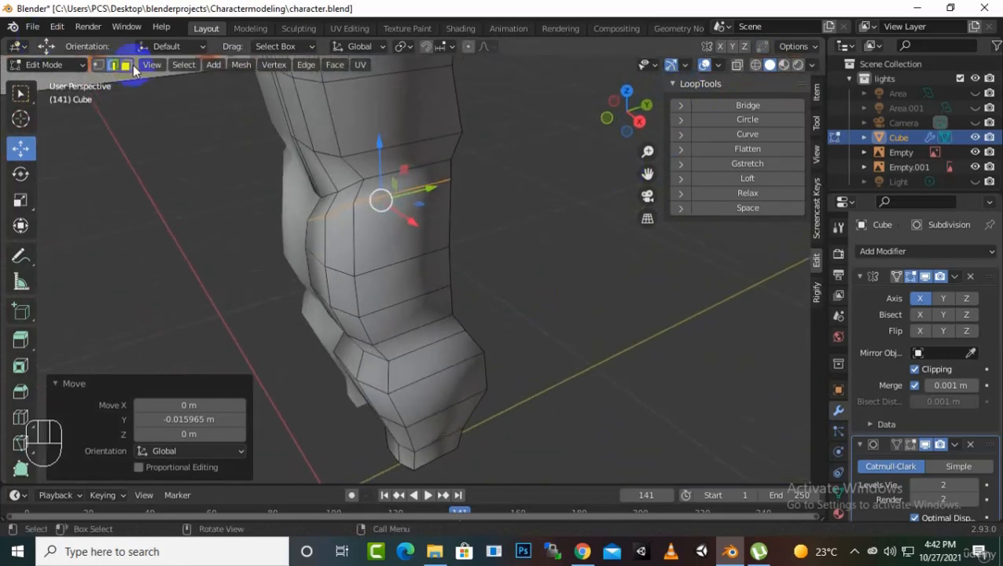
{"action": "middle_click_drag", "start_coordinate": [299, 268], "coordinate": [423, 250]}
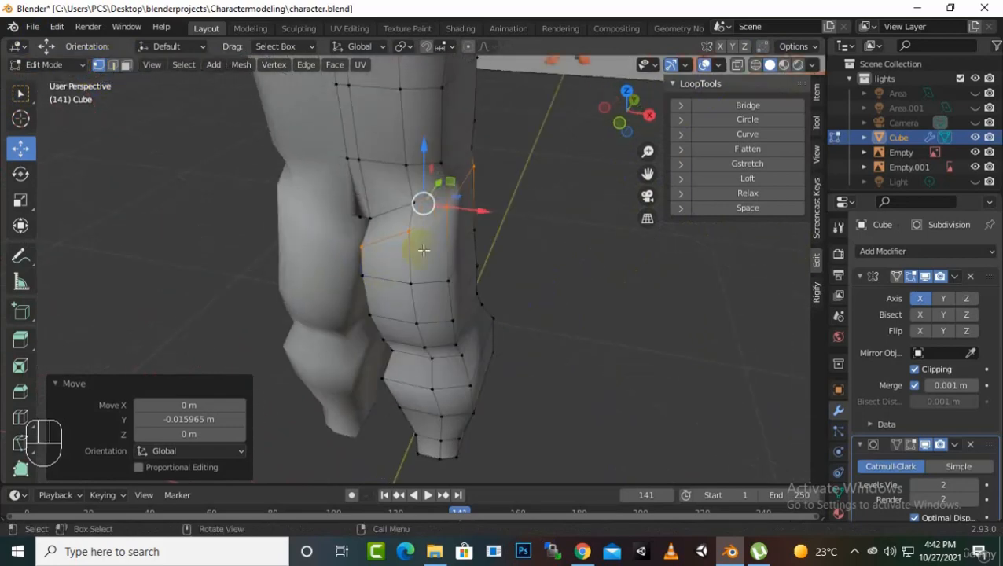
{"action": "left_click", "coordinate": [449, 209]}
{"action": "left_click", "coordinate": [363, 246], "text": "ctrl"}
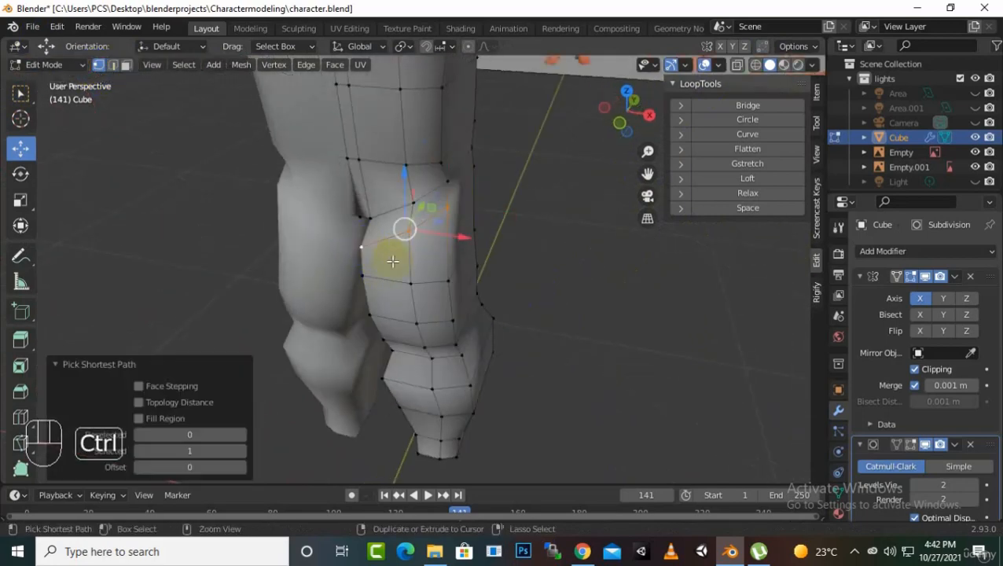
{"action": "middle_click_drag", "start_coordinate": [620, 278], "coordinate": [486, 260]}
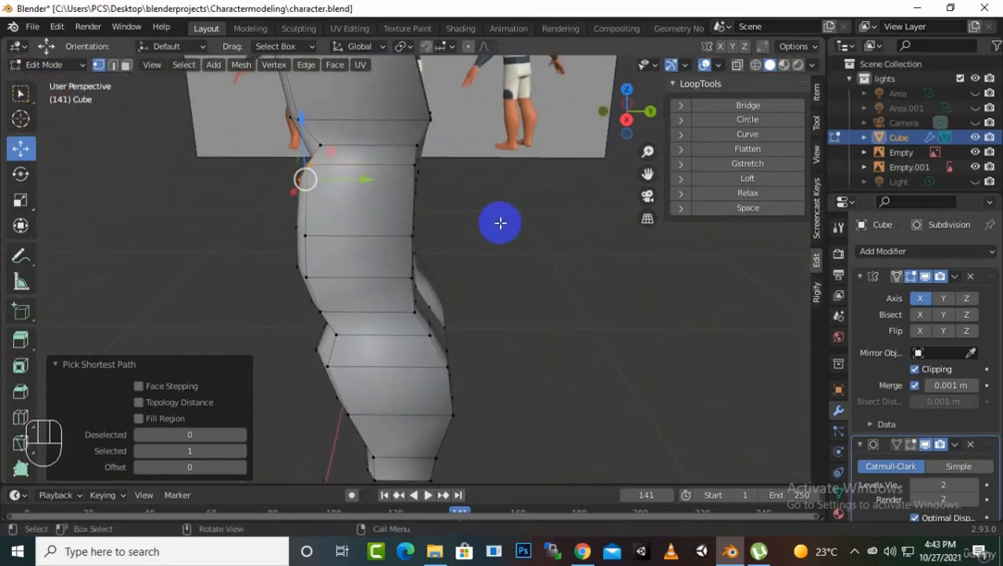
{"action": "key", "text": "KP_3"}
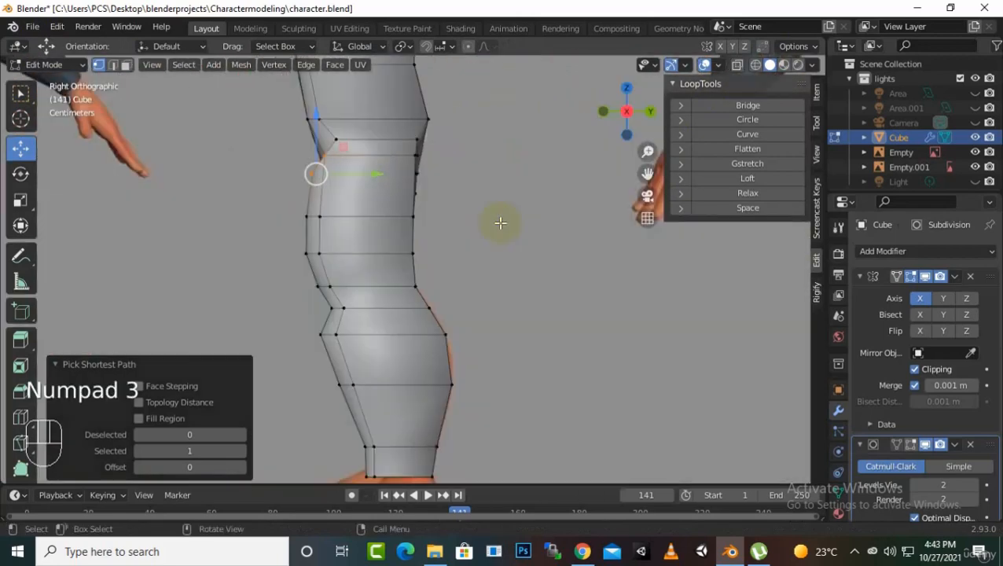
{"action": "left_click", "coordinate": [757, 64]}
{"action": "scroll", "coordinate": [489, 110], "scroll_direction": "up", "scroll_amount": 3}
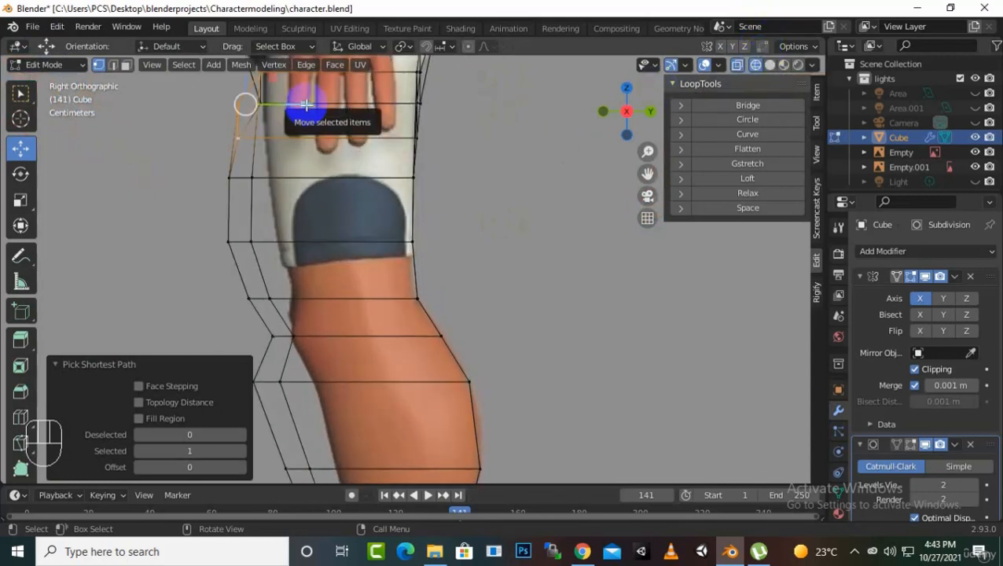
{"action": "left_click_drag", "start_coordinate": [306, 104], "coordinate": [310, 106]}
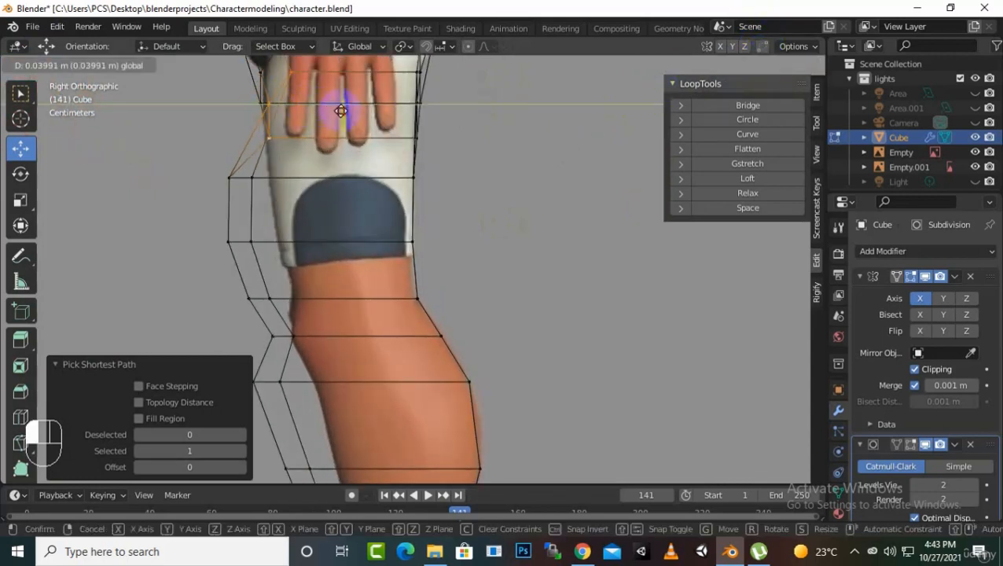
{"action": "left_click_drag", "start_coordinate": [335, 111], "coordinate": [336, 110]}
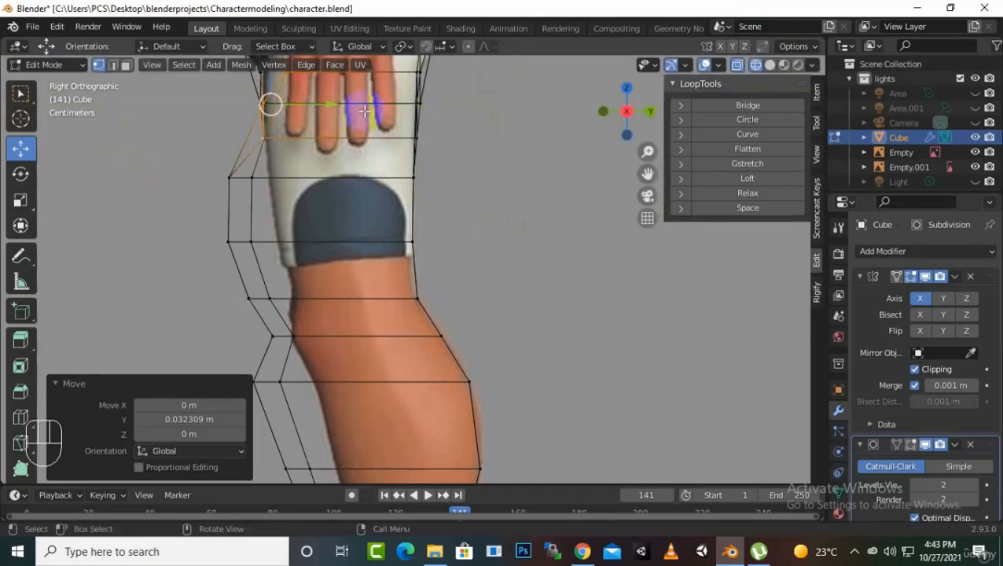
Inspect the legs in solid shading with the Subdivision modifier temporarily shown in Edit Mode, checking them in Object Mode too
{"action": "left_click", "coordinate": [770, 65]}
{"action": "mouse_move", "coordinate": [515, 174]}
{"action": "middle_mouse_down"}
{"action": "mouse_move", "coordinate": [616, 239]}
{"action": "mouse_move", "coordinate": [650, 195]}
{"action": "mouse_move", "coordinate": [715, 179]}
{"action": "mouse_move", "coordinate": [674, 198]}
{"action": "mouse_move", "coordinate": [645, 175]}
{"action": "middle_mouse_up"}
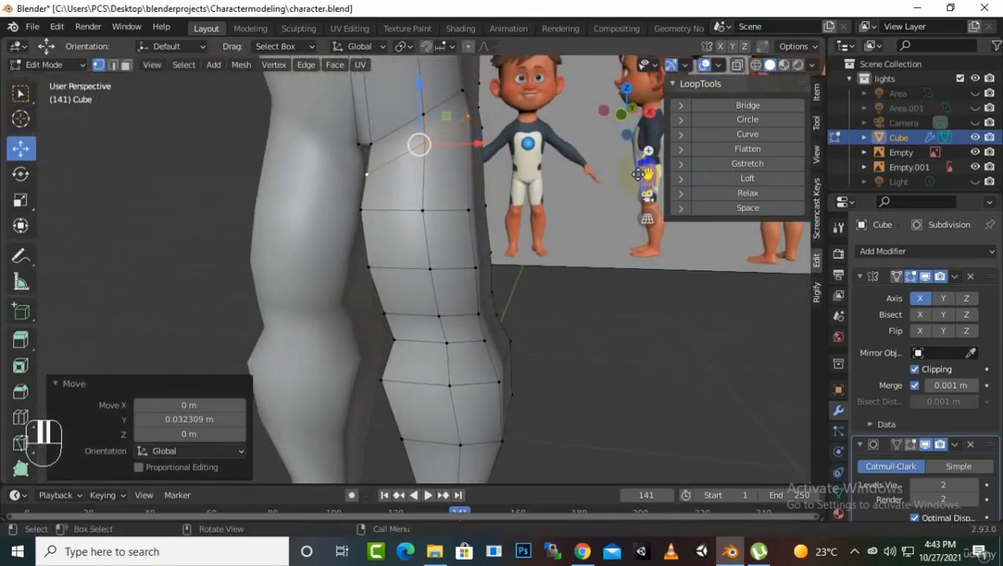
{"action": "scroll", "coordinate": [420, 123], "scroll_direction": "up", "scroll_amount": 3}
{"action": "middle_click_drag", "start_coordinate": [419, 123], "coordinate": [429, 159]}
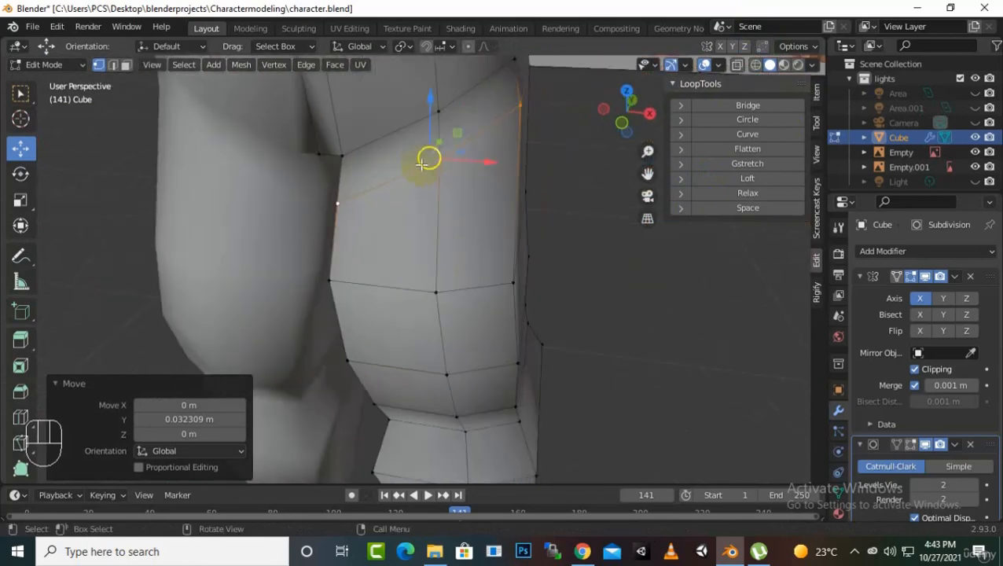
{"action": "scroll", "coordinate": [429, 159], "scroll_direction": "down", "scroll_amount": 3}
{"action": "left_click", "coordinate": [911, 445]}
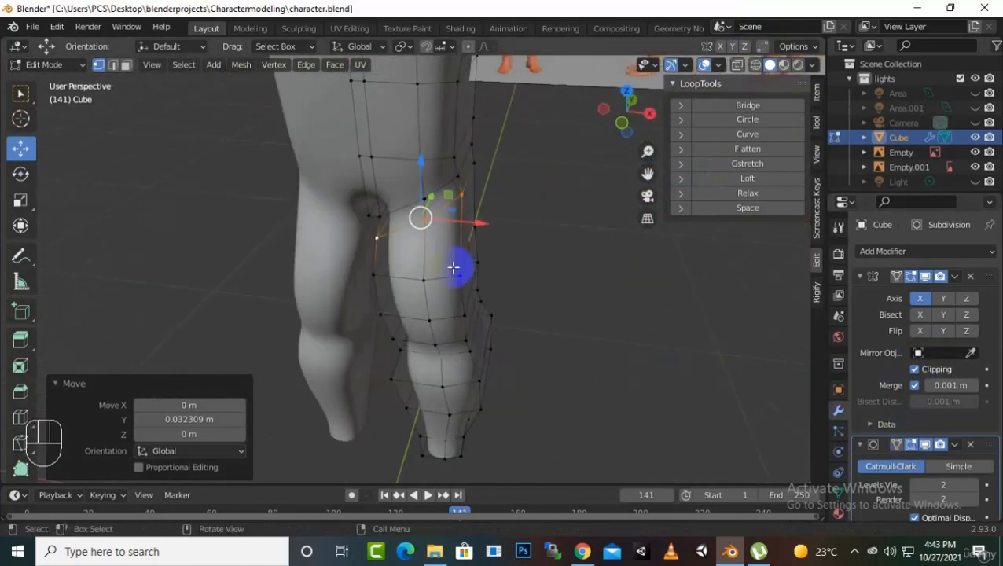
{"action": "middle_click_drag", "start_coordinate": [455, 265], "coordinate": [634, 357]}
{"action": "key", "text": "Tab"}
{"action": "key", "text": "Tab"}
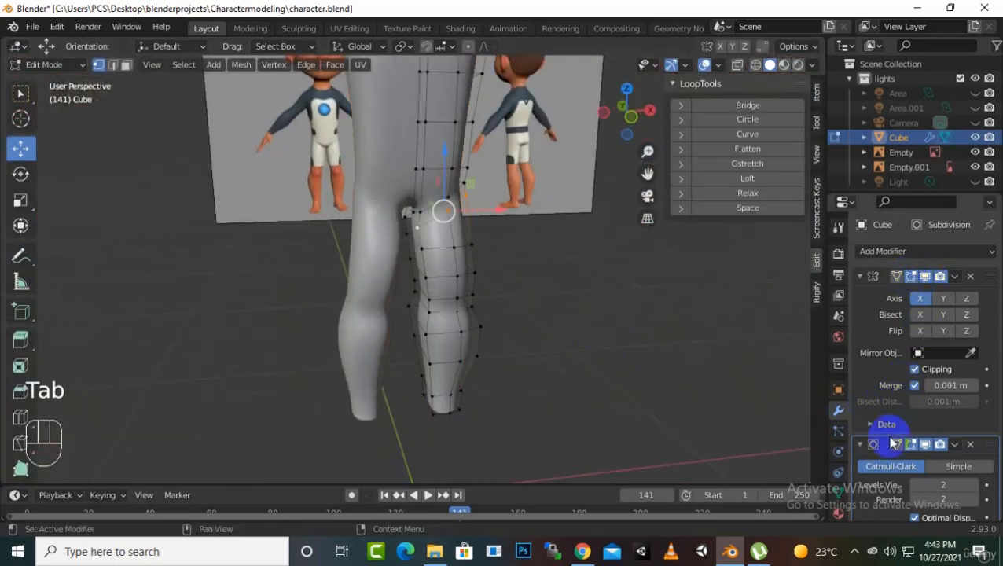
{"action": "left_click", "coordinate": [911, 445]}
Compare the unsmoothed leg mesh in wireframe with the reference images in the front and right orthographic views
{"action": "middle_click_drag", "start_coordinate": [588, 393], "coordinate": [361, 362]}
{"action": "left_click", "coordinate": [756, 64]}
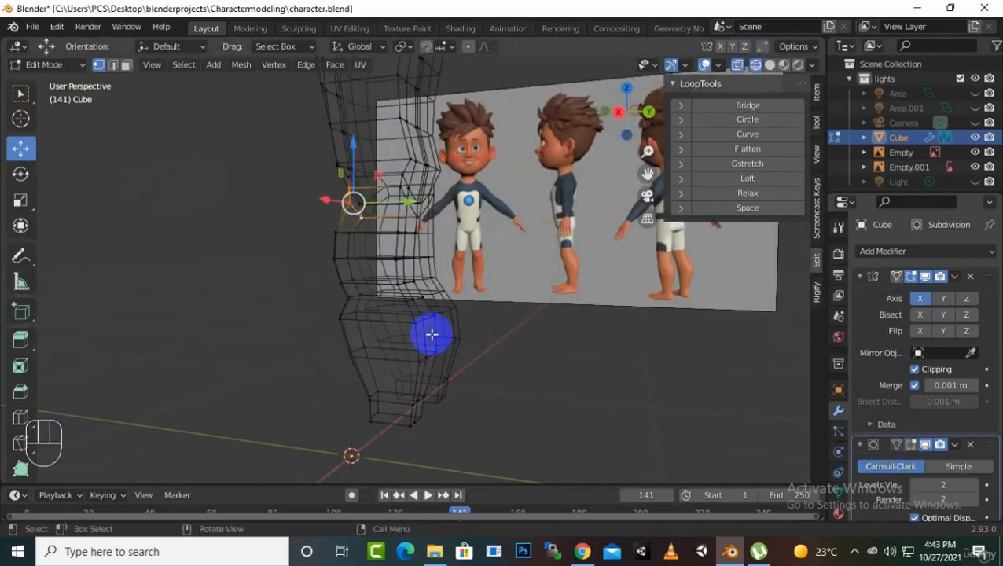
{"action": "key", "text": "KP_1"}
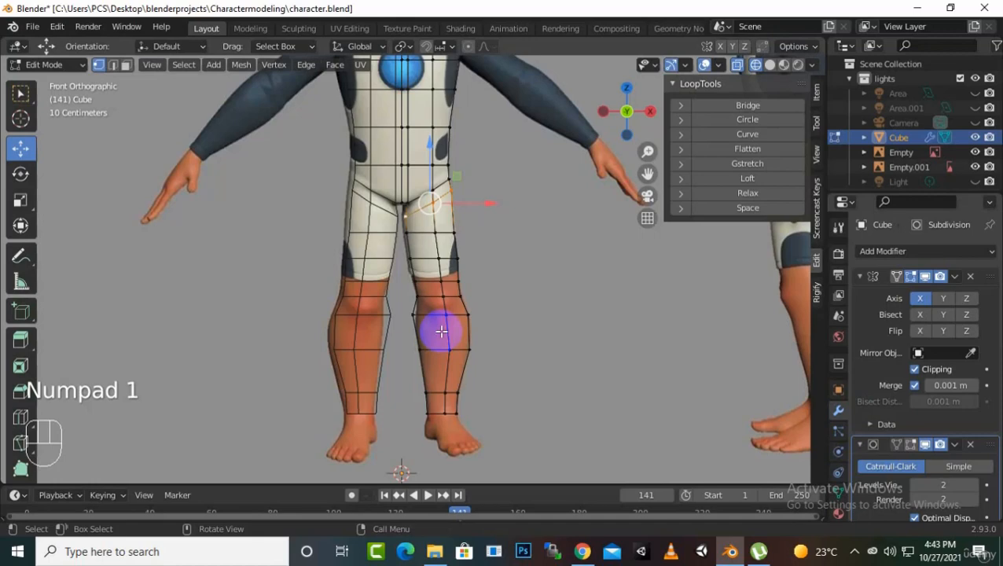
{"action": "key", "text": "KP_3"}
{"action": "scroll", "coordinate": [337, 299], "scroll_direction": "up", "scroll_amount": 2}
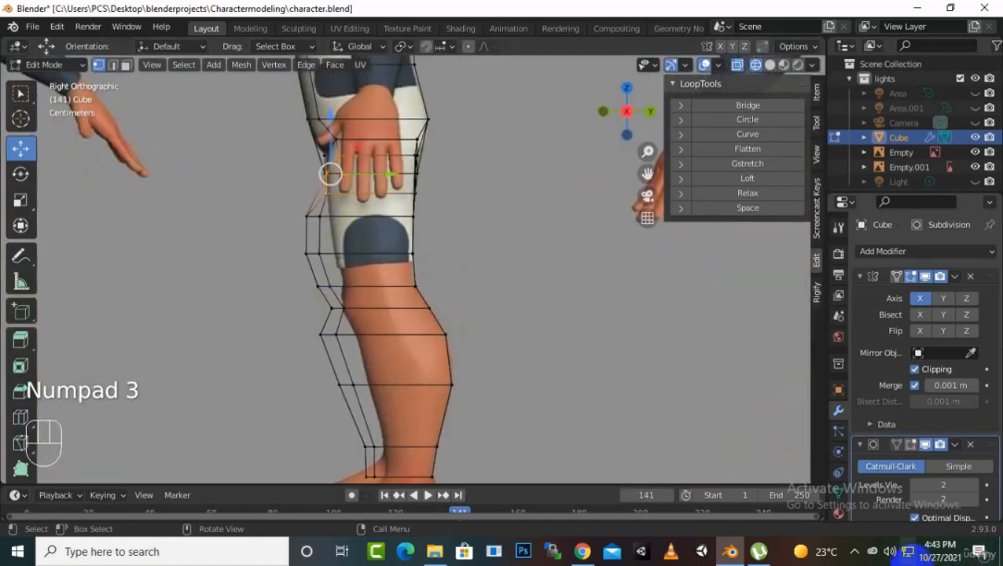
{"action": "left_click", "coordinate": [855, 551]}
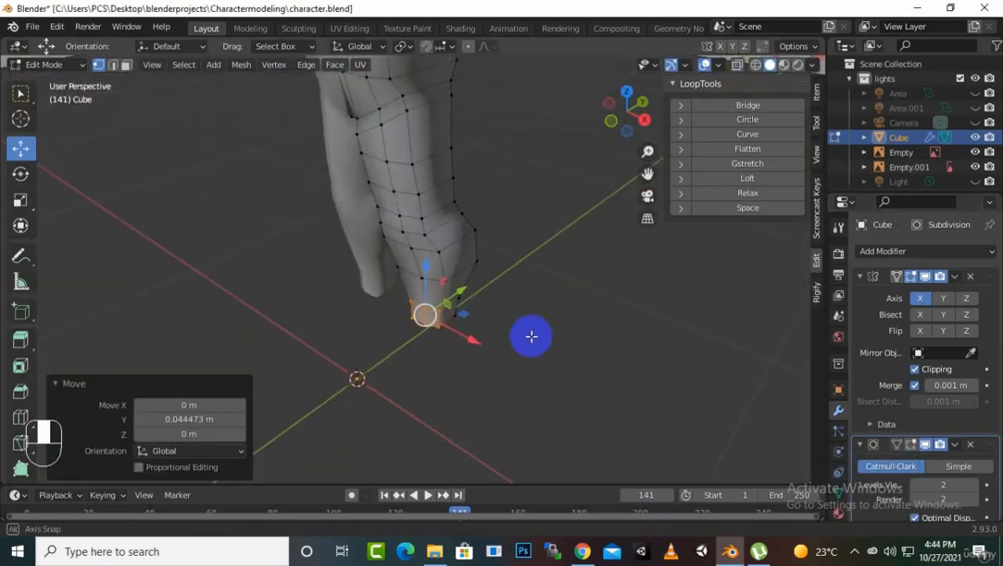
Shift the selected column of vertices down the leg's inner front side about 0.0312 m along Y
{"action": "middle_click_drag", "start_coordinate": [529, 336], "coordinate": [435, 140]}
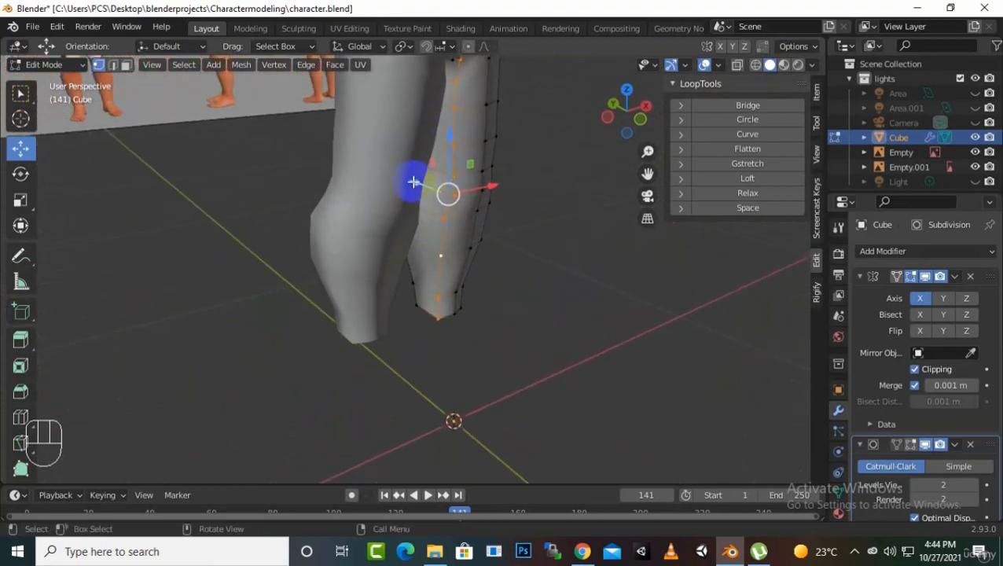
{"action": "left_click_drag", "start_coordinate": [412, 182], "coordinate": [410, 180]}
{"action": "middle_click_drag", "start_coordinate": [459, 212], "coordinate": [461, 270]}
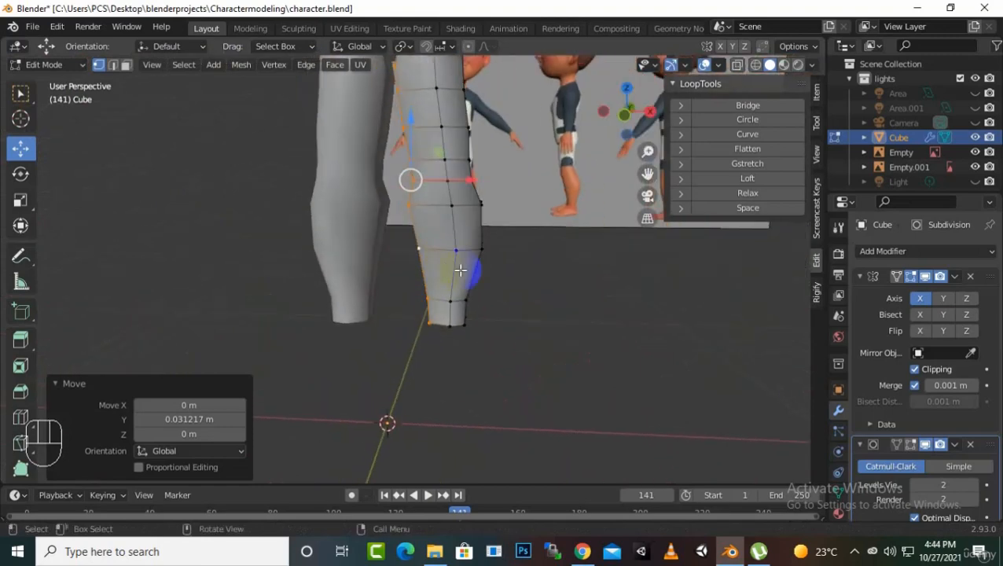
Show the Subdivision smoothing in Edit Mode and check the smoothed legs in Object Mode before resuming mesh editing
{"action": "left_click", "coordinate": [897, 444]}
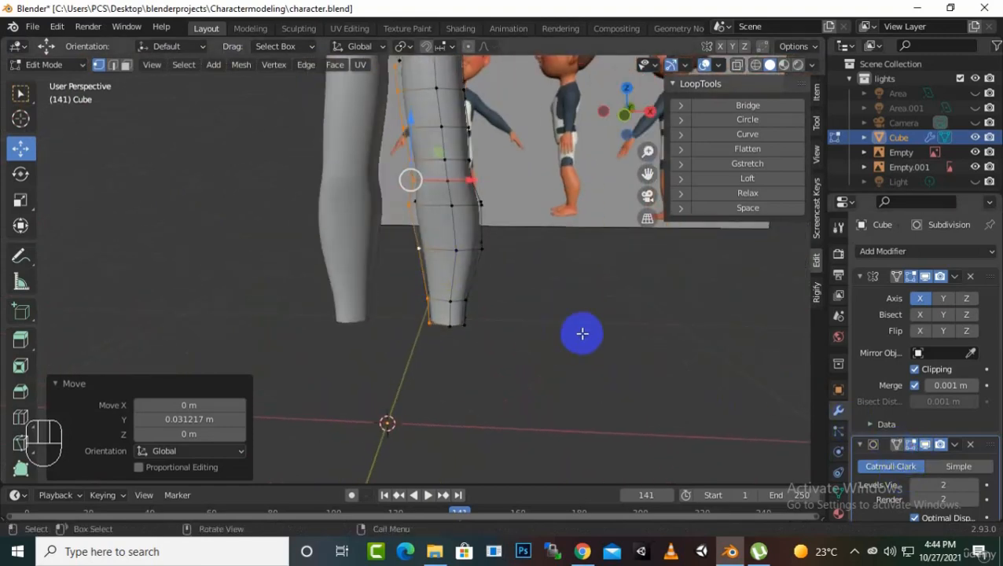
{"action": "key", "text": "Tab"}
{"action": "middle_click_drag", "start_coordinate": [549, 296], "coordinate": [471, 265]}
{"action": "key", "text": "Tab"}
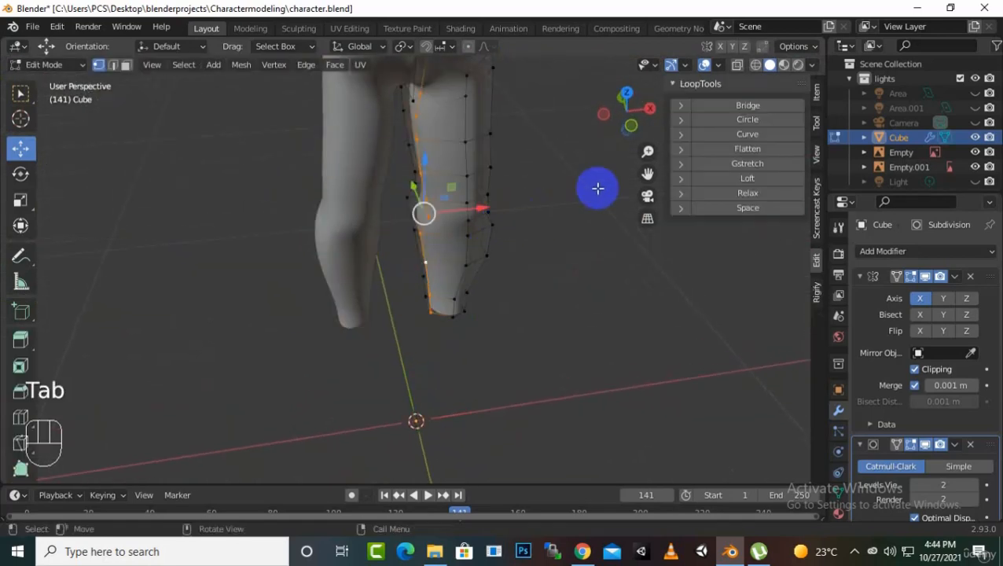
Merge all vertices of the body mesh by distance at 0.0001 m and recalculate its normals
{"action": "left_click_drag", "start_coordinate": [648, 176], "coordinate": [469, 235]}
{"action": "middle_click_drag", "start_coordinate": [469, 236], "coordinate": [470, 242]}
{"action": "scroll", "coordinate": [455, 103], "scroll_direction": "up", "scroll_amount": 4}
{"action": "middle_click_drag", "start_coordinate": [450, 106], "coordinate": [430, 179]}
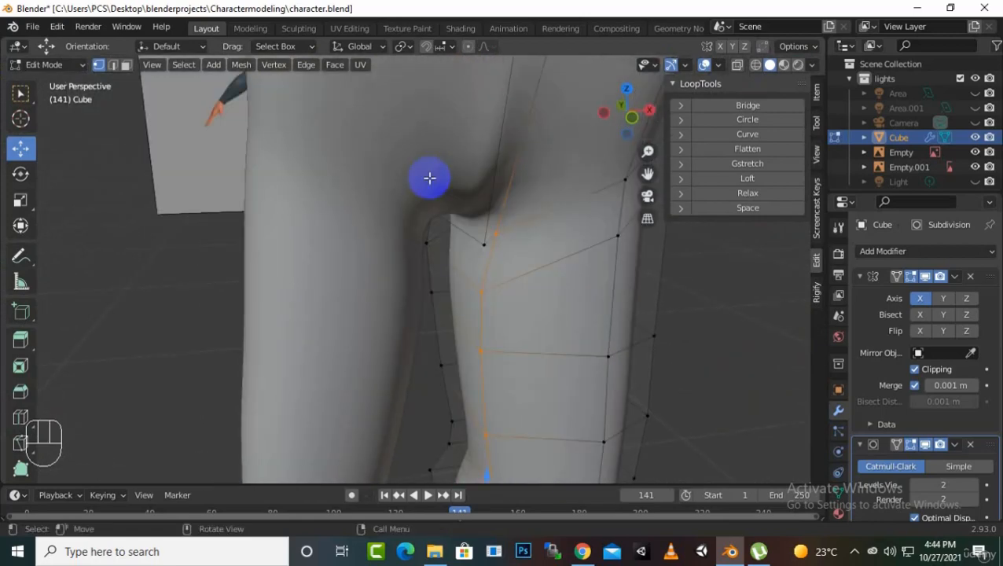
{"action": "key", "text": "a"}
{"action": "scroll", "coordinate": [503, 253], "scroll_direction": "down", "scroll_amount": 3}
{"action": "right_click", "coordinate": [511, 281]}
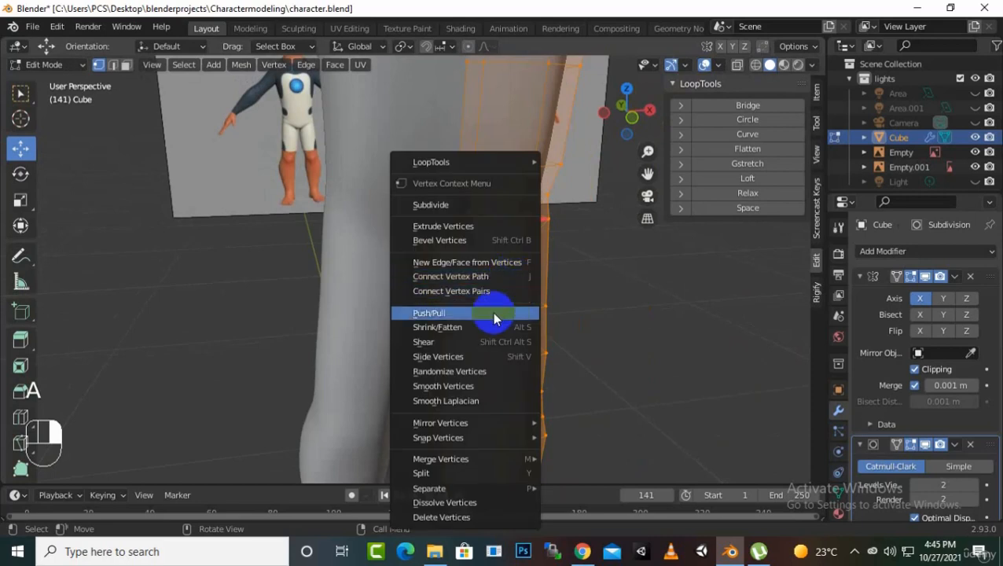
{"action": "mouse_move", "coordinate": [511, 461]}
{"action": "left_click", "coordinate": [568, 461]}
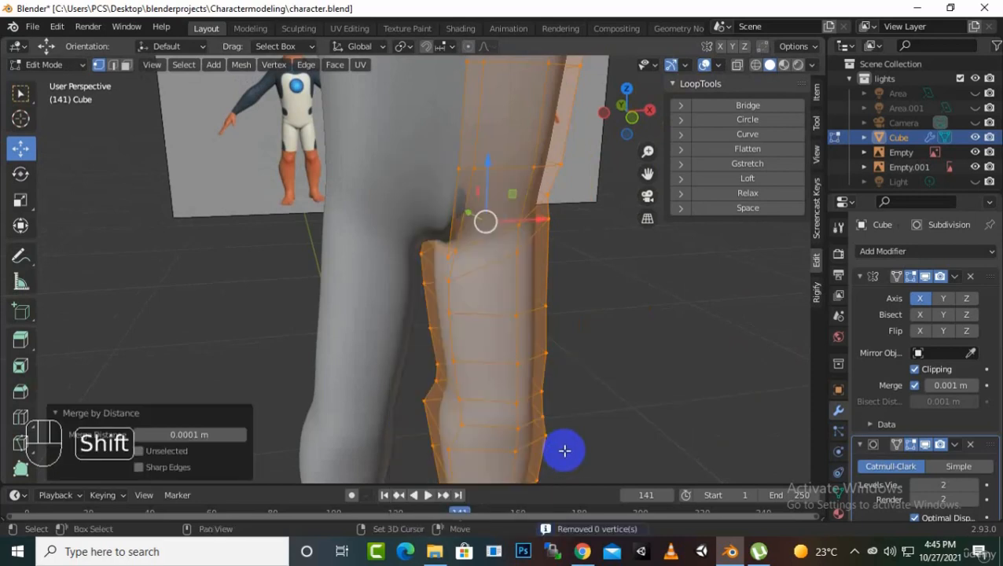
{"action": "key", "text": "shift+n"}
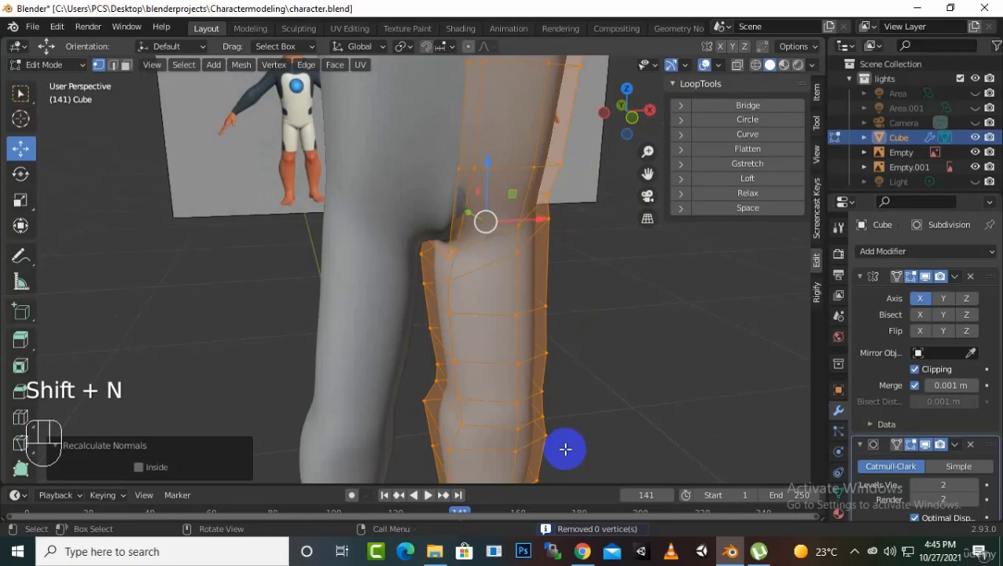
Inspect the smoothed crotch and legs in Object Mode and resume mesh editing to view the open lower leg ends
{"action": "key", "text": "Tab"}
{"action": "middle_click_drag", "start_coordinate": [566, 449], "coordinate": [421, 203]}
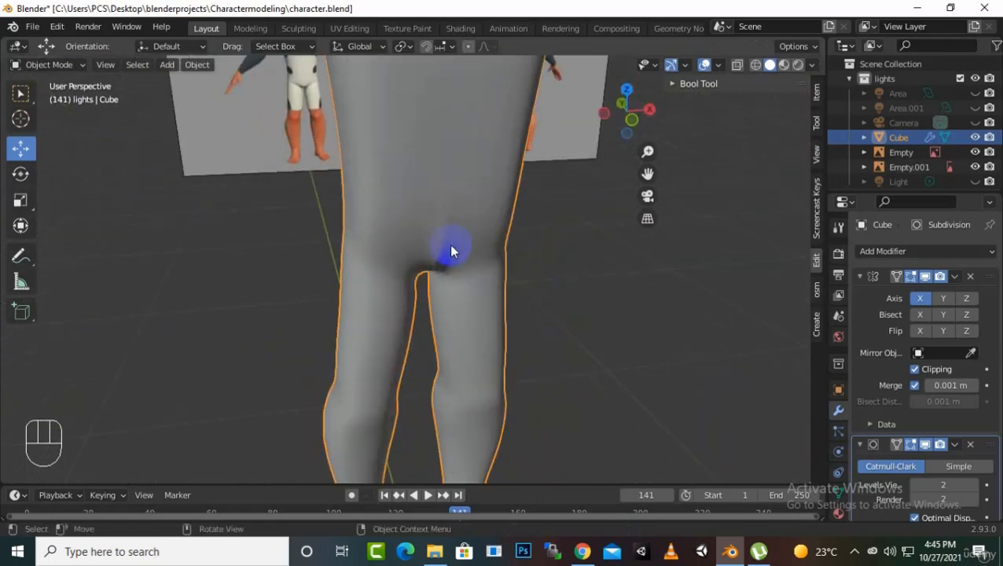
{"action": "middle_click_drag", "start_coordinate": [469, 267], "coordinate": [539, 290]}
{"action": "key", "text": "Tab"}
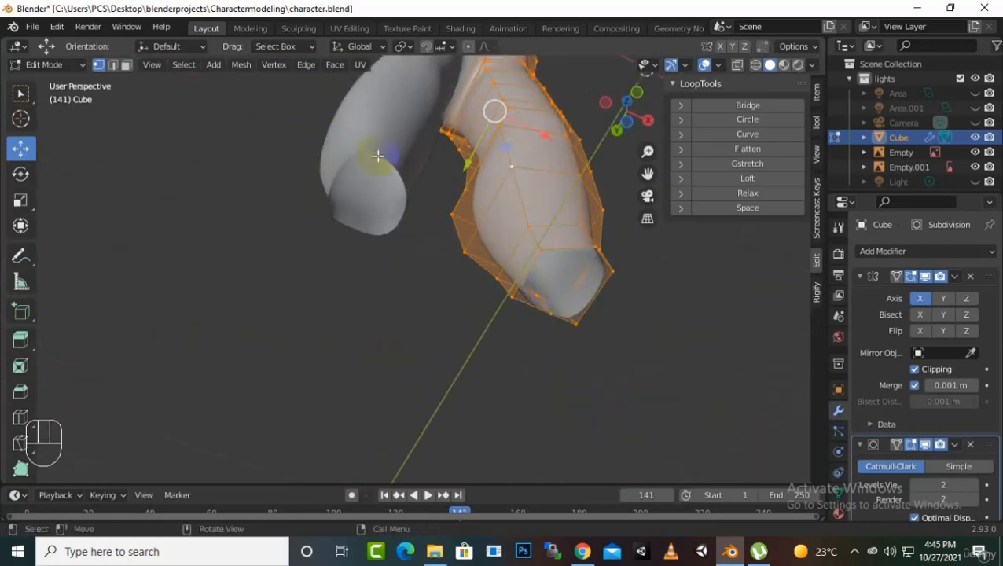
{"action": "middle_click_drag", "start_coordinate": [377, 156], "coordinate": [419, 227]}
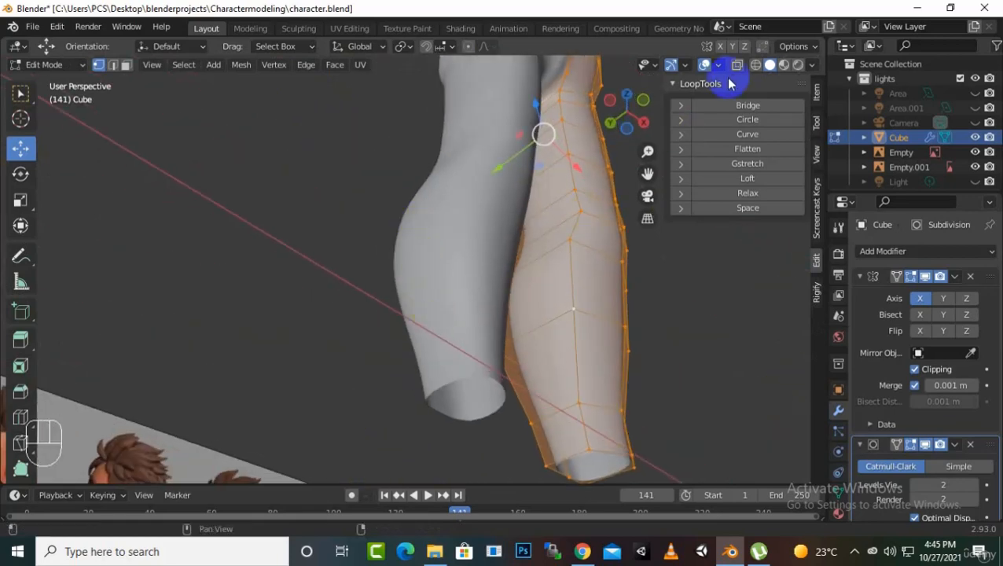
Hide the Subdivision smoothing in Edit Mode and select the open edge loop at the lower end of the leg
{"action": "left_click", "coordinate": [884, 280]}
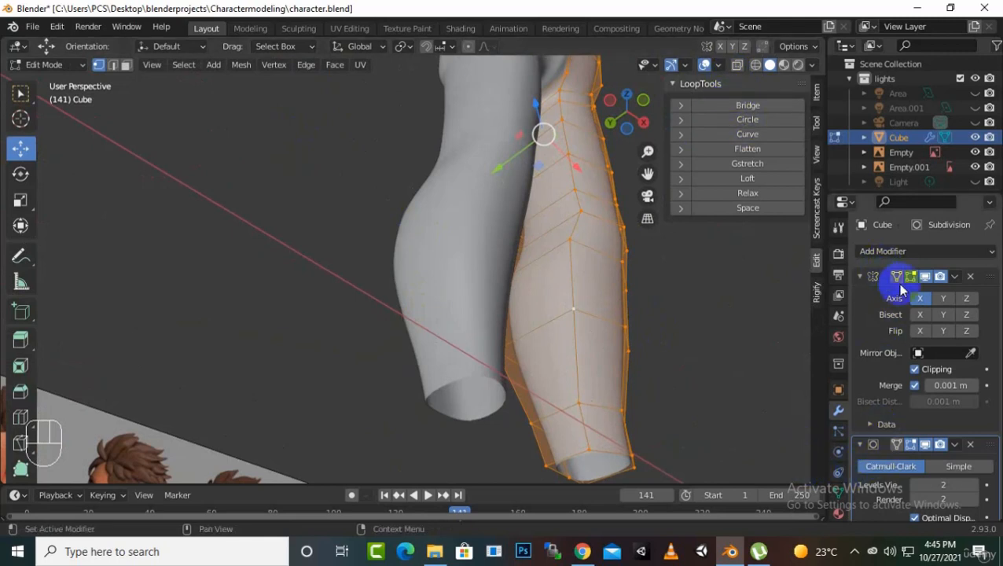
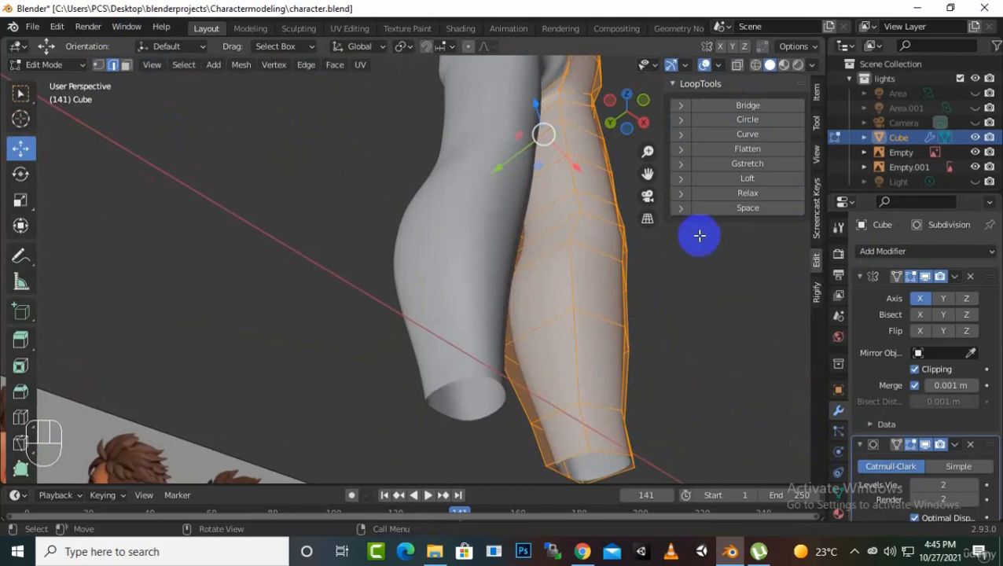
{"action": "left_click_drag", "start_coordinate": [649, 172], "coordinate": [594, 107]}
{"action": "middle_click_drag", "start_coordinate": [423, 353], "coordinate": [565, 276]}
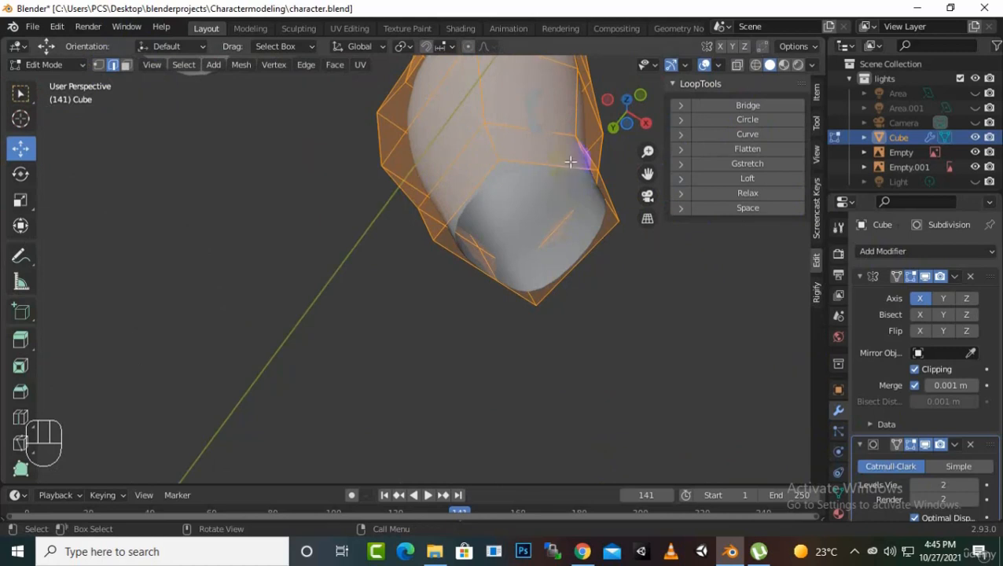
{"action": "left_click", "coordinate": [914, 445]}
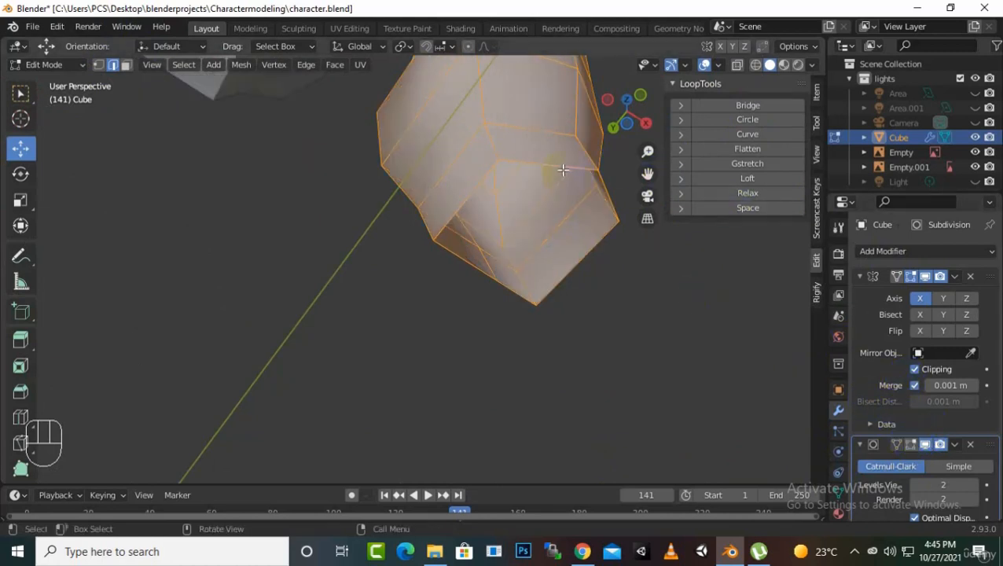
{"action": "middle_click_drag", "start_coordinate": [563, 170], "coordinate": [575, 287], "text": "alt"}
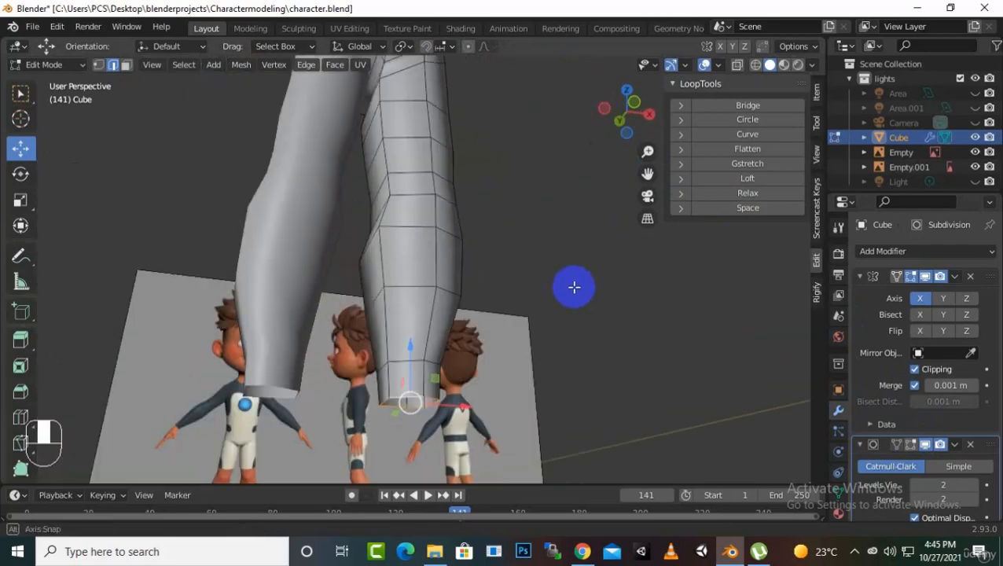
Extrude the ankle's open edge loop downward in the right orthographic view and shift it about 0.0076 m along Y toward the heel
{"action": "key", "text": "KP_1"}
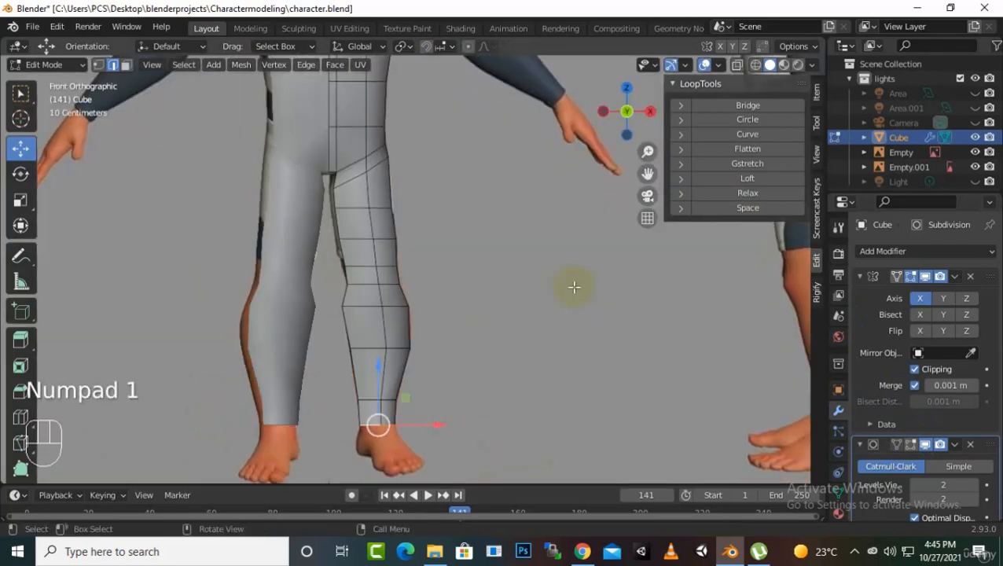
{"action": "key", "text": "KP_3"}
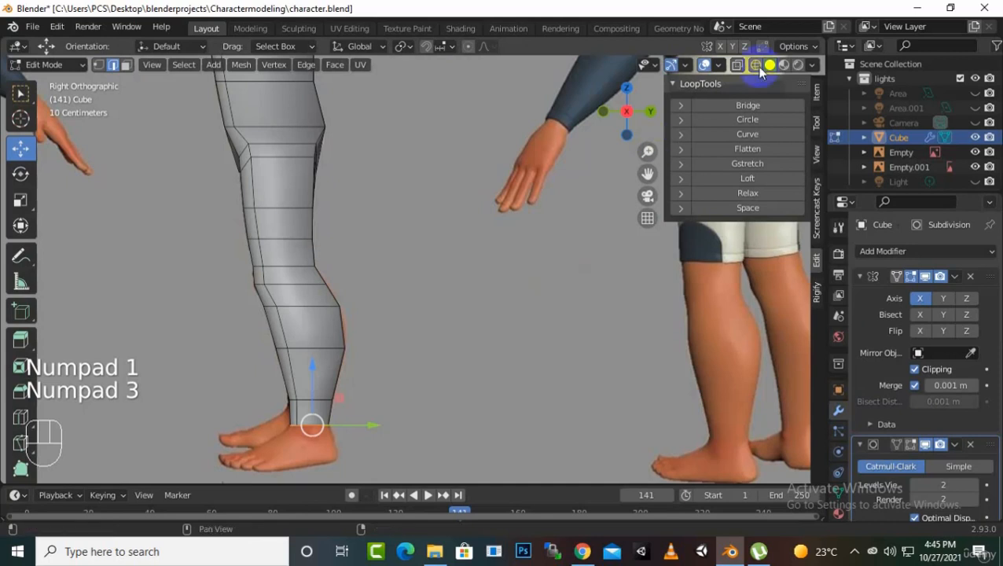
{"action": "left_click_drag", "start_coordinate": [647, 176], "coordinate": [707, 78]}
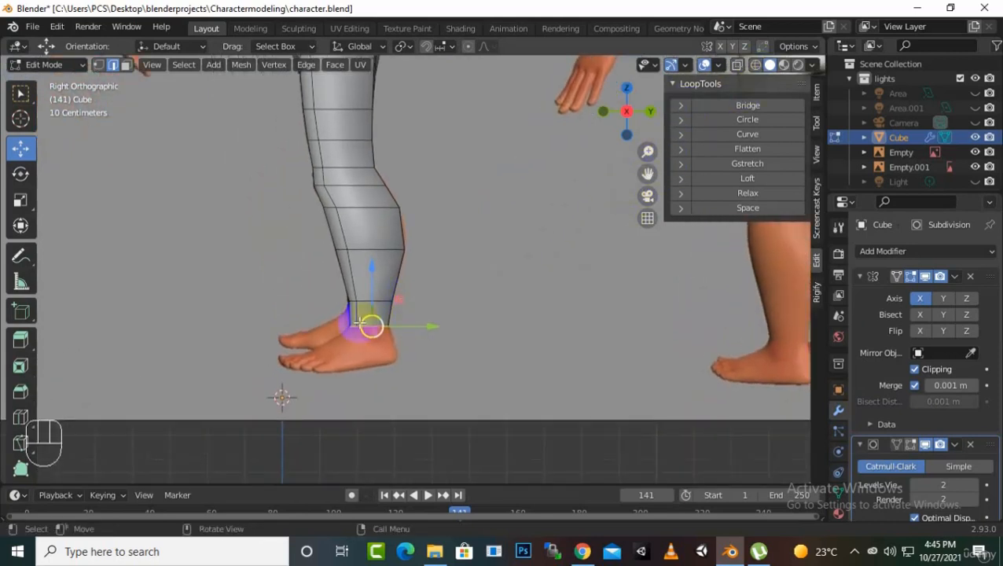
{"action": "scroll", "coordinate": [357, 318], "scroll_direction": "up", "scroll_amount": 2}
{"action": "scroll", "coordinate": [358, 336], "scroll_direction": "up", "scroll_amount": 2}
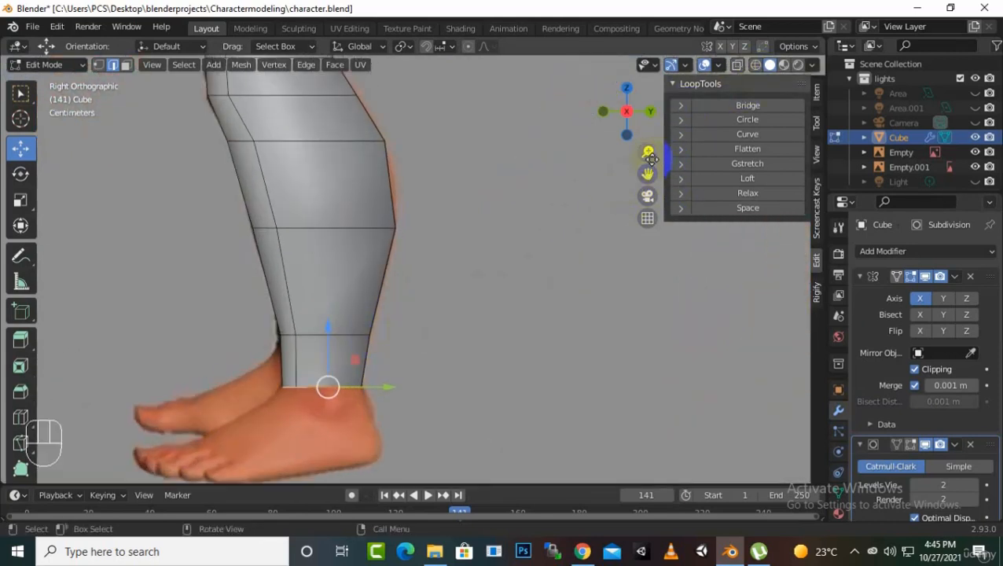
{"action": "left_click_drag", "start_coordinate": [648, 171], "coordinate": [703, 103]}
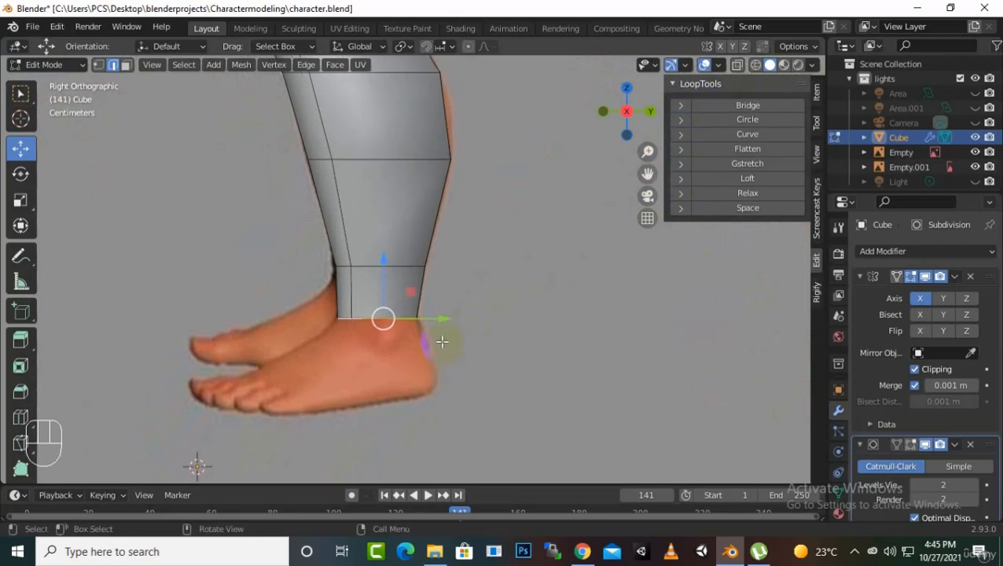
{"action": "key", "text": "e"}
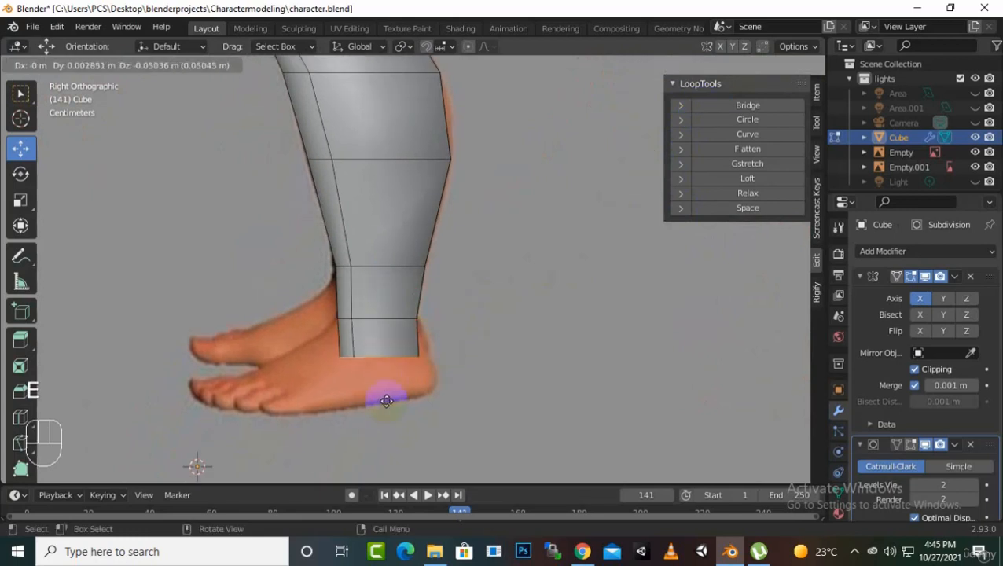
{"action": "left_click", "coordinate": [386, 391]}
{"action": "left_click_drag", "start_coordinate": [443, 352], "coordinate": [452, 351]}
Form the heel with two downward extrusions of about 0.0371 m and 0.0276 m, shifting the first about 0.0143 m along Y
{"action": "key", "text": "e"}
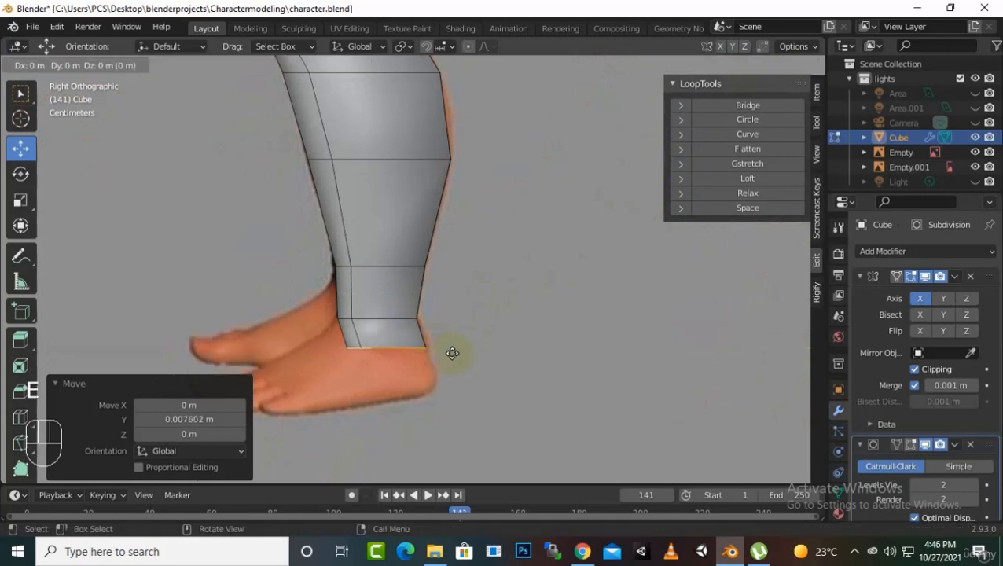
{"action": "left_click", "coordinate": [454, 384]}
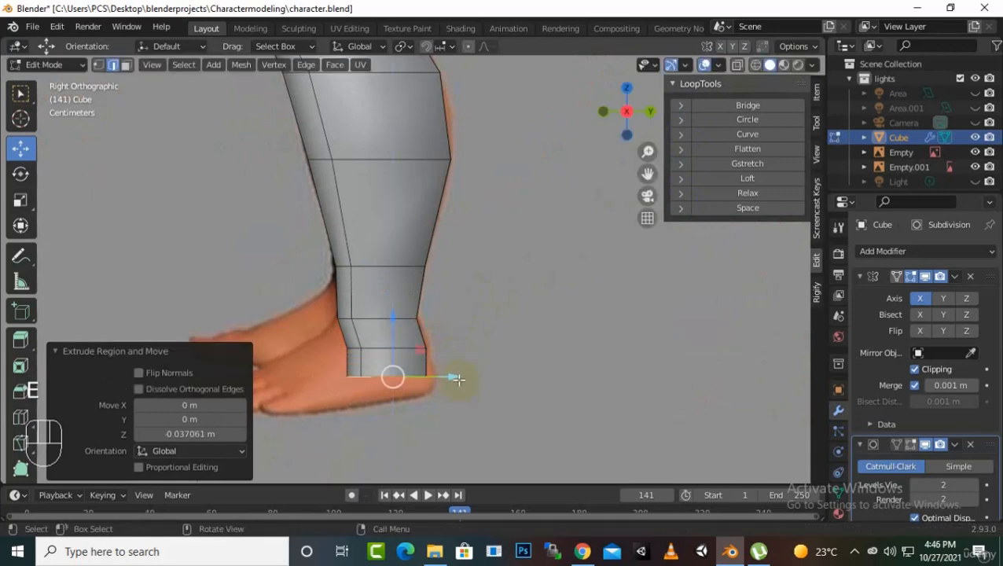
{"action": "left_click_drag", "start_coordinate": [458, 380], "coordinate": [473, 380]}
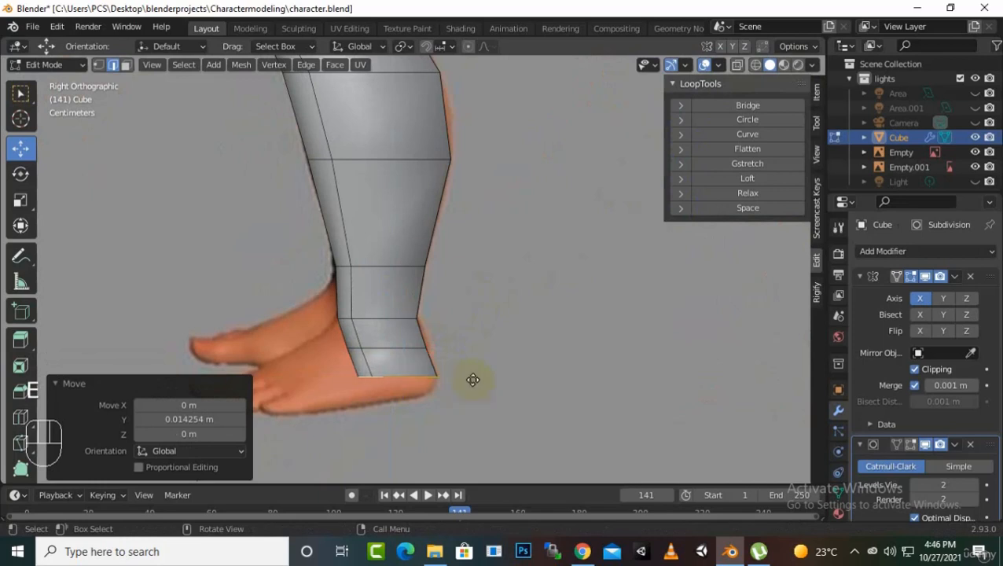
{"action": "key", "text": "e"}
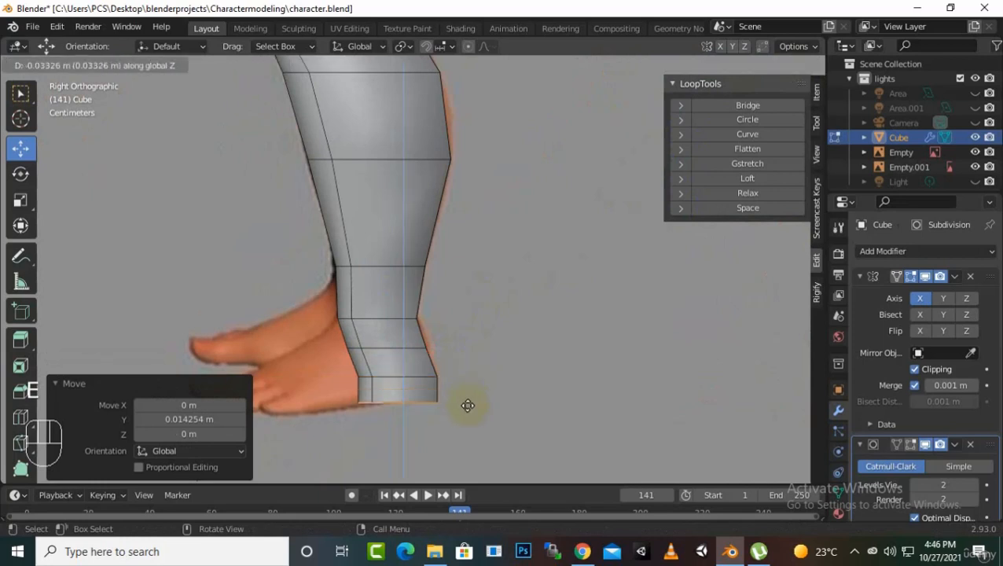
{"action": "left_click", "coordinate": [468, 401]}
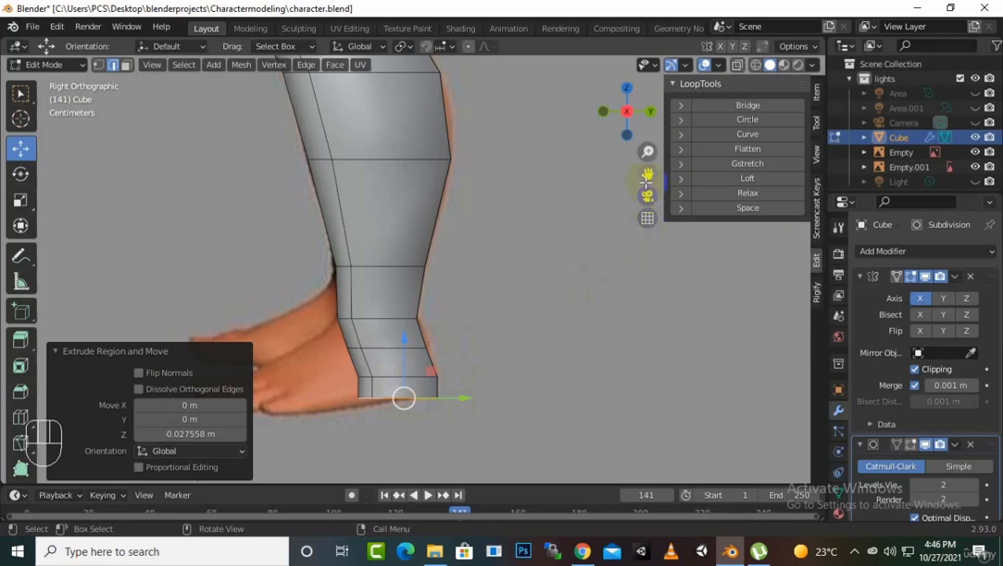
Select the front faces of the ankle and heel section and extrude them about -0.0485 m along Y over the reference foot
{"action": "middle_click_drag", "start_coordinate": [532, 303], "coordinate": [650, 302]}
{"action": "left_click", "coordinate": [323, 388]}
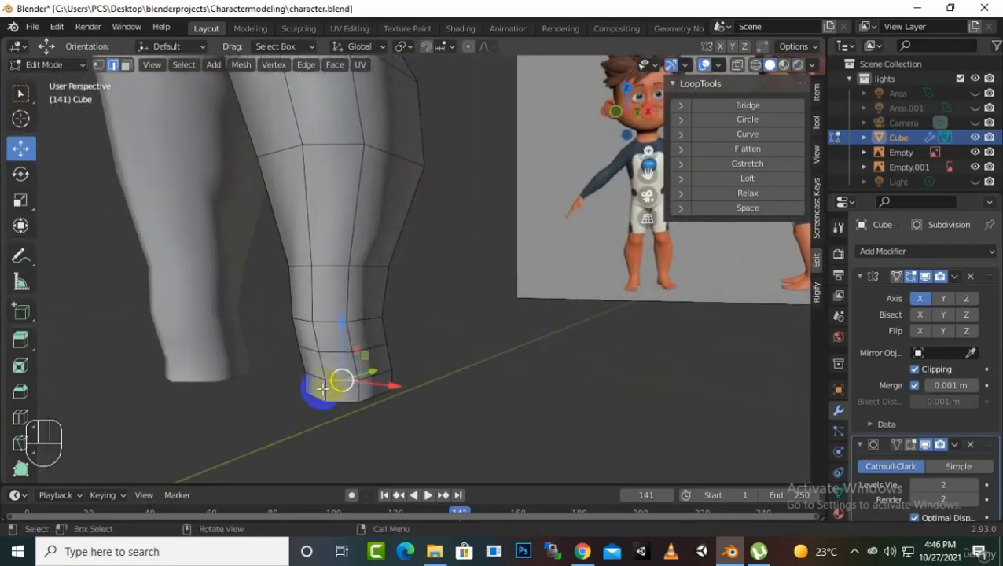
{"action": "left_click", "coordinate": [125, 65]}
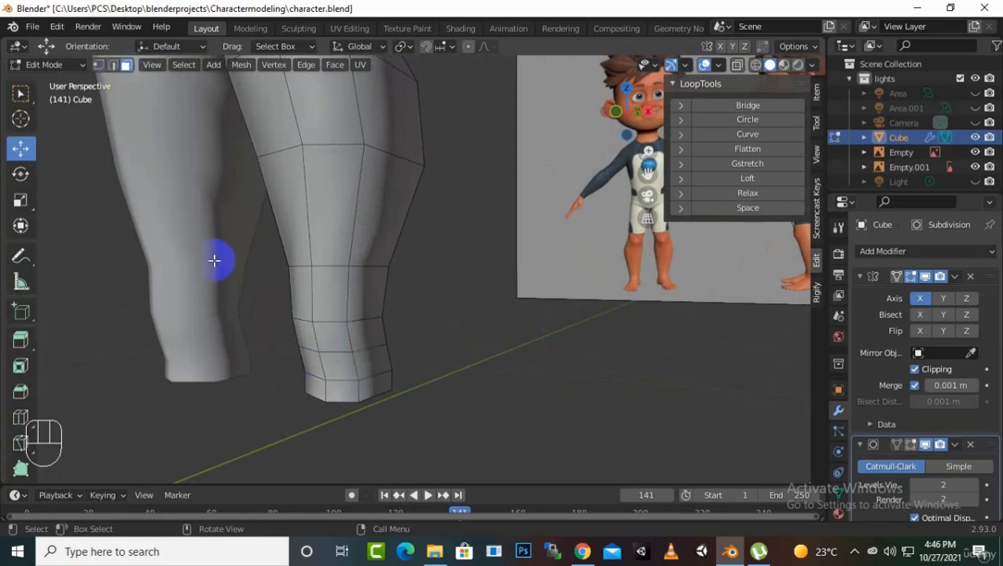
{"action": "left_click", "coordinate": [341, 387]}
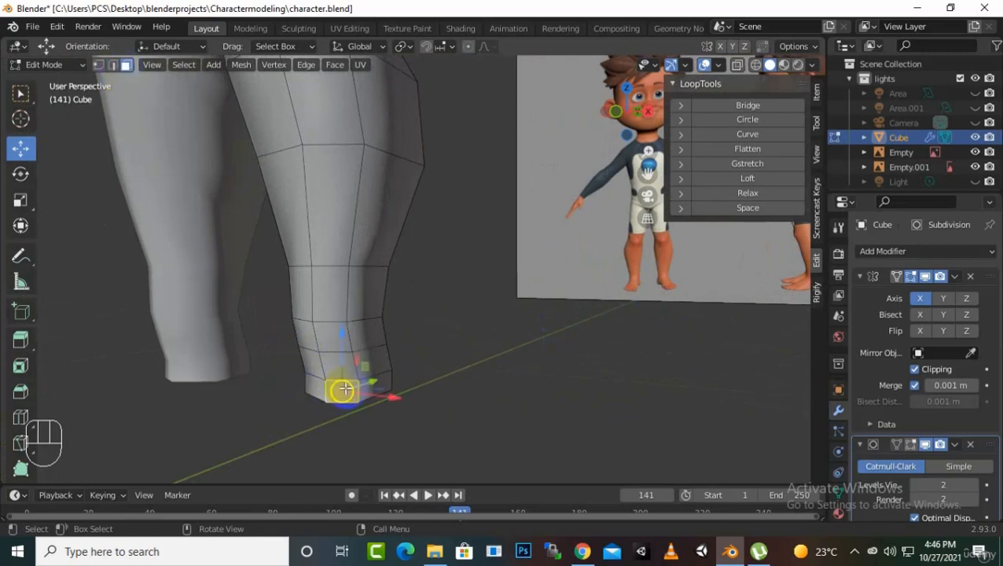
{"action": "left_click", "coordinate": [327, 339], "text": "shift"}
{"action": "left_click", "coordinate": [317, 371], "text": "shift"}
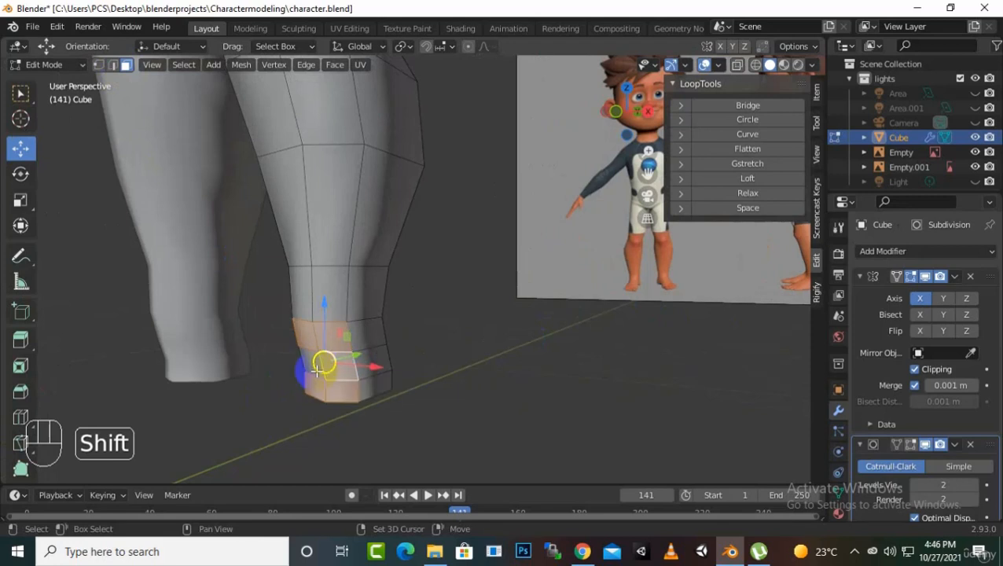
{"action": "key", "text": "KP_3"}
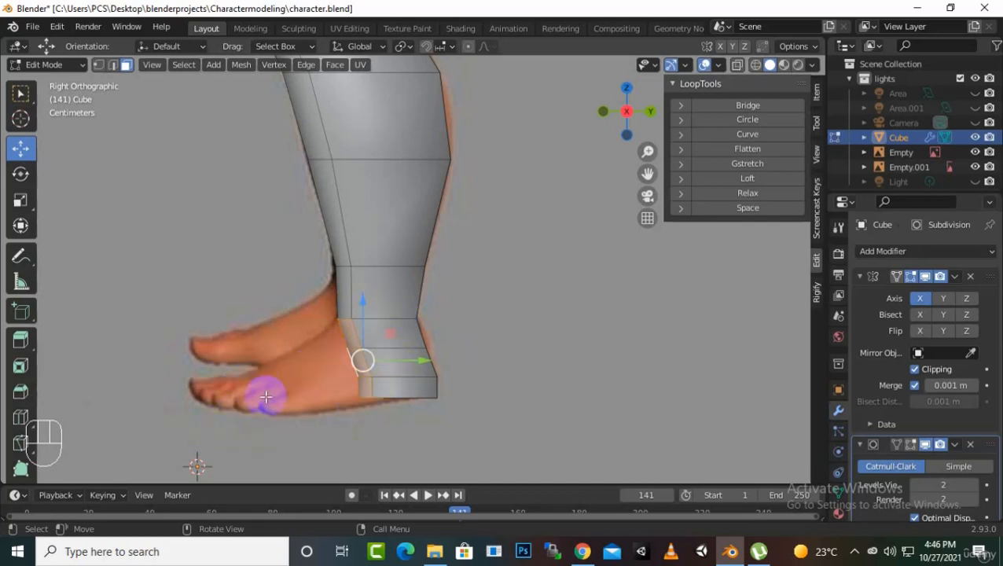
{"action": "key", "text": "e"}
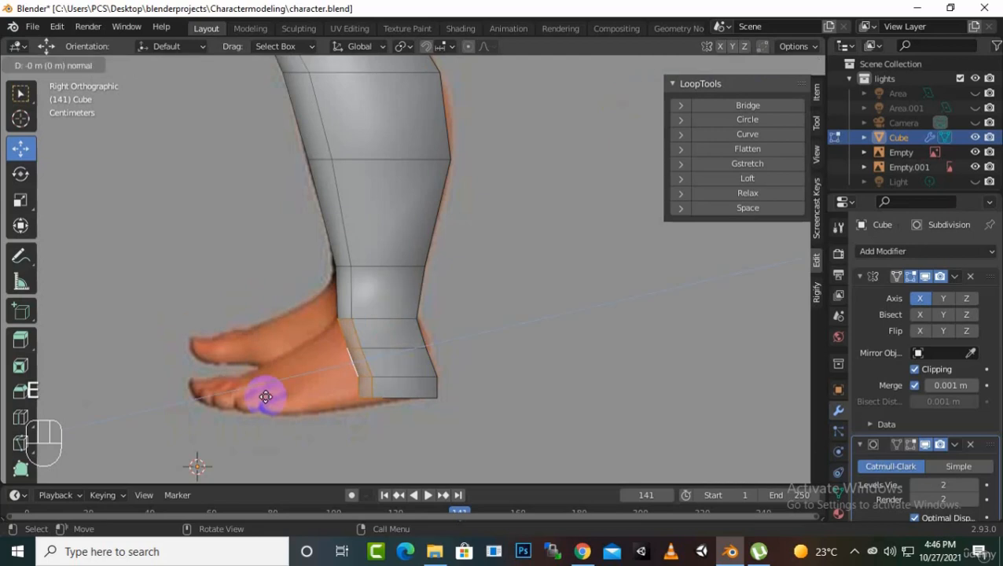
{"action": "key", "text": "y"}
{"action": "left_click", "coordinate": [258, 364]}
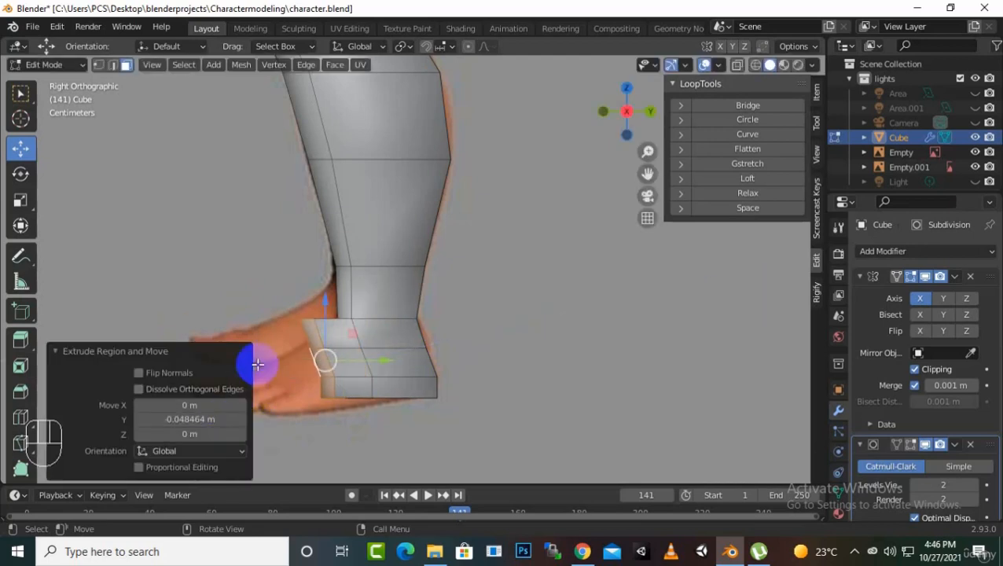
Try lowering the extruded front foot faces about 0.0158 m along Z, and undo the move
{"action": "scroll", "coordinate": [318, 323], "scroll_direction": "up", "scroll_amount": 1}
{"action": "key", "text": "g"}
{"action": "key", "text": "z"}
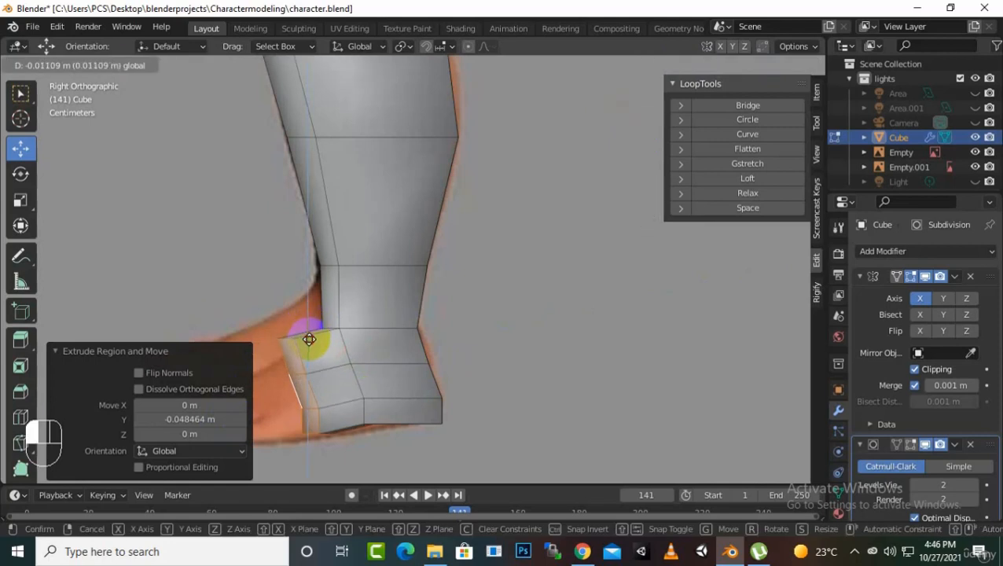
{"action": "left_click", "coordinate": [309, 347]}
{"action": "scroll", "coordinate": [322, 346], "scroll_direction": "down", "scroll_amount": 2}
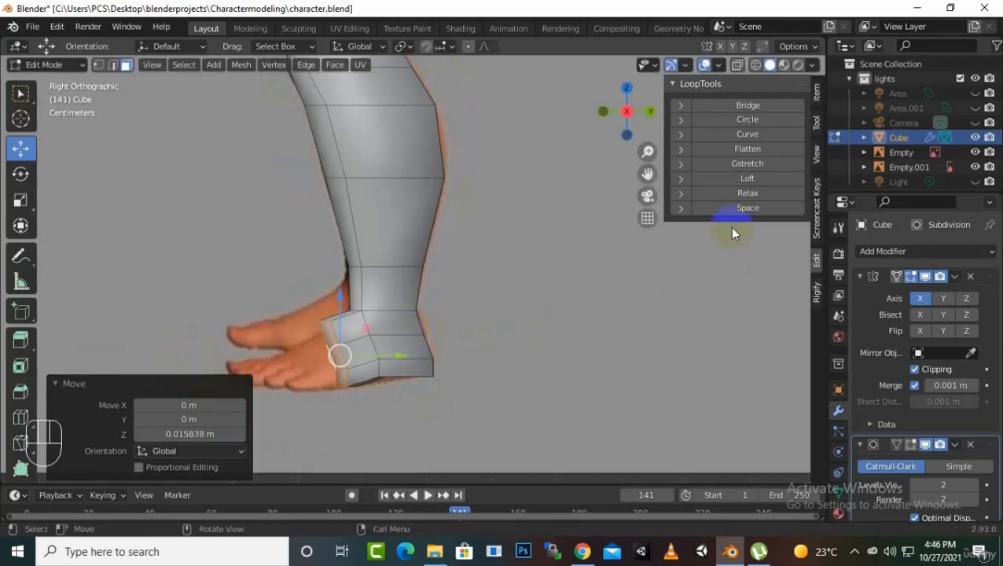
{"action": "left_click_drag", "start_coordinate": [648, 173], "coordinate": [715, 137]}
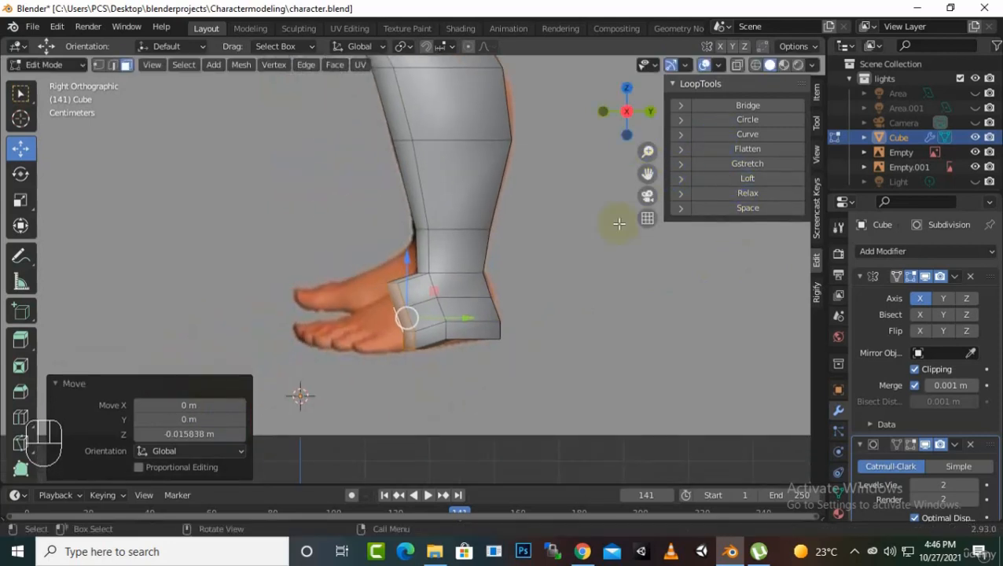
{"action": "key", "text": "ctrl+z"}
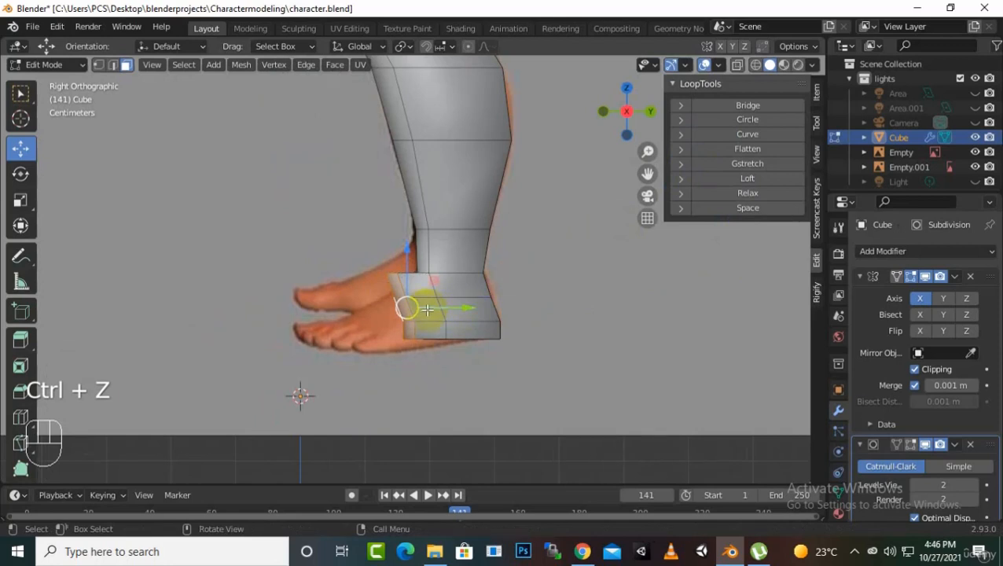
{"action": "scroll", "coordinate": [512, 327], "scroll_direction": "up", "scroll_amount": 1}
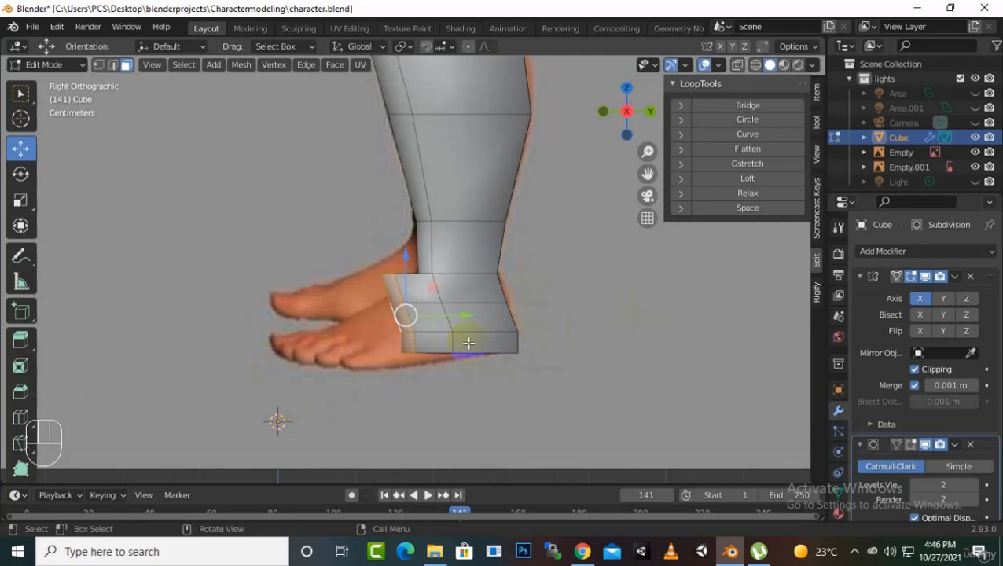
Try flattening the foot's front faces by scaling them to 0 along X
{"action": "scroll", "coordinate": [464, 343], "scroll_direction": "up", "scroll_amount": 2}
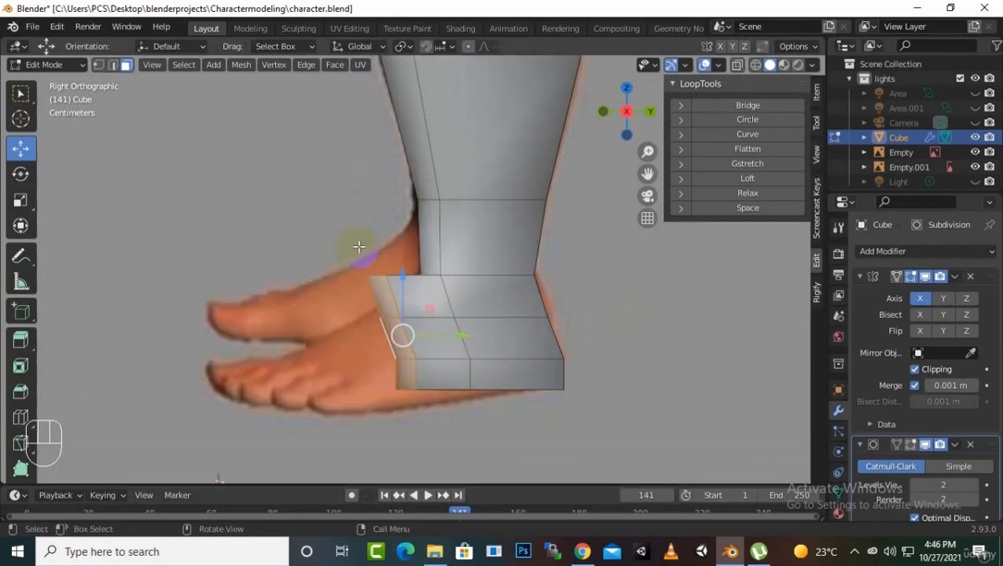
{"action": "key", "text": "s"}
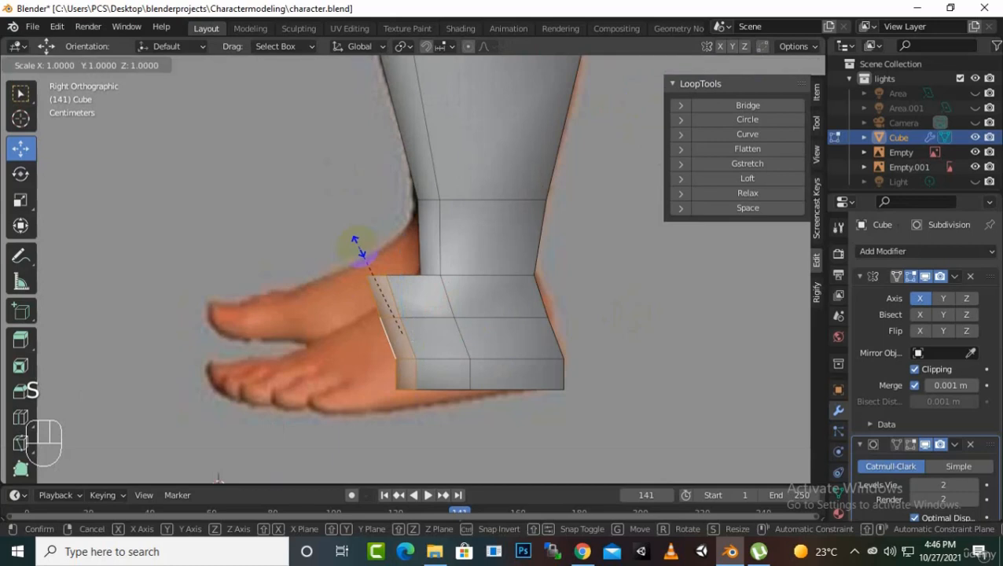
{"action": "key", "text": "x"}
{"action": "key", "text": "0"}
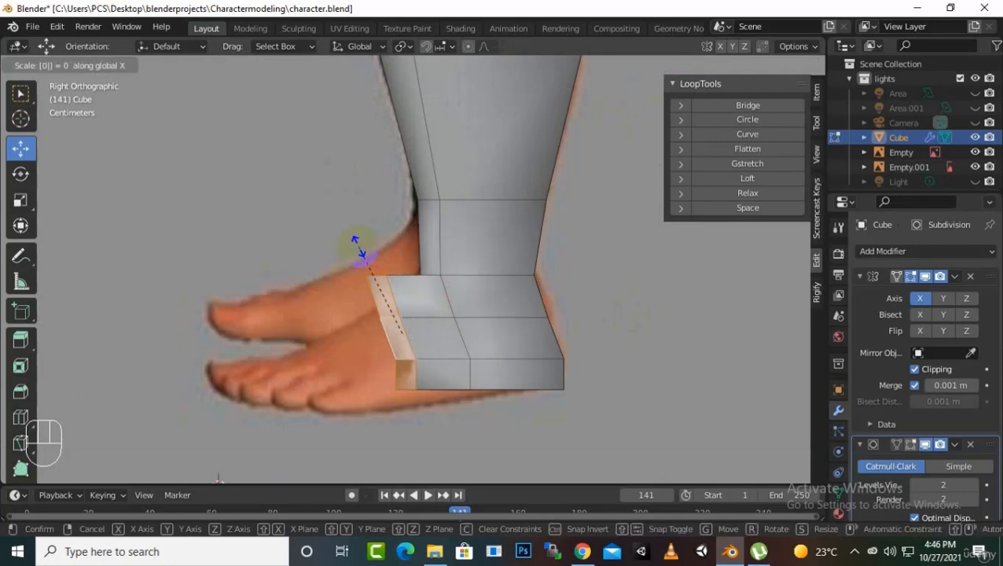
{"action": "key", "text": "Return"}
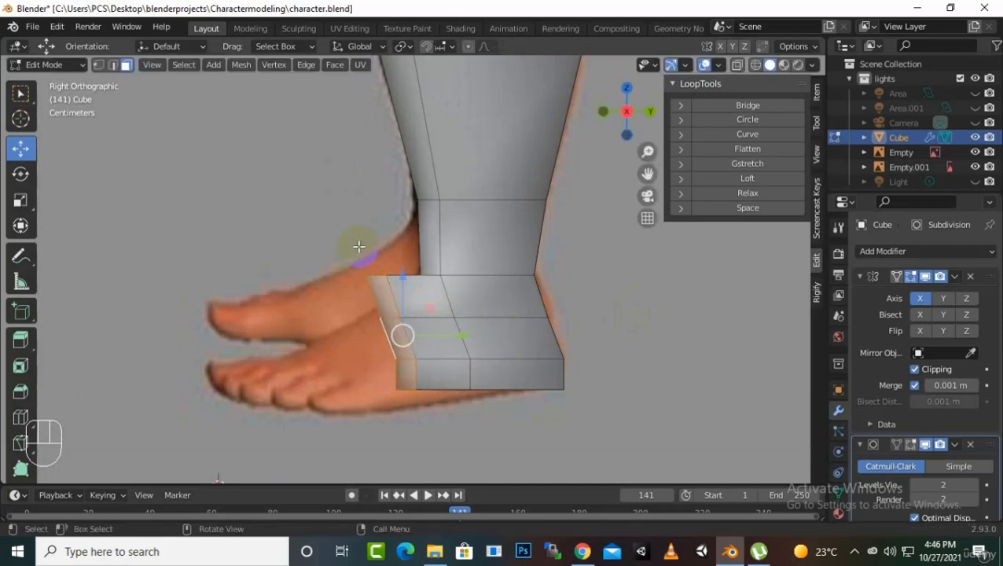
Flatten the foot's slanted front faces into a vertical plane by scaling them to 0 along Y
{"action": "key", "text": "s"}
{"action": "key", "text": "y"}
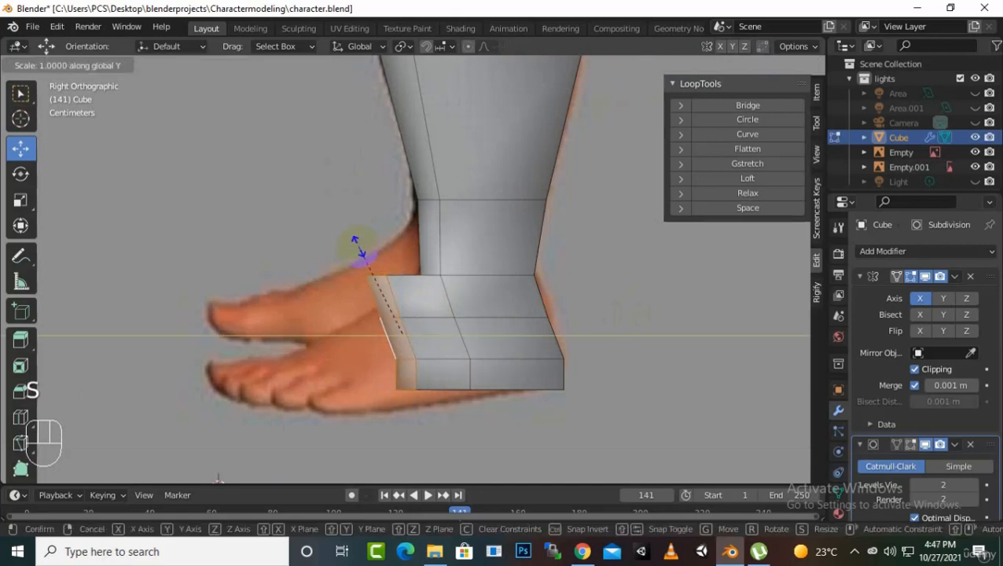
{"action": "key", "text": "0"}
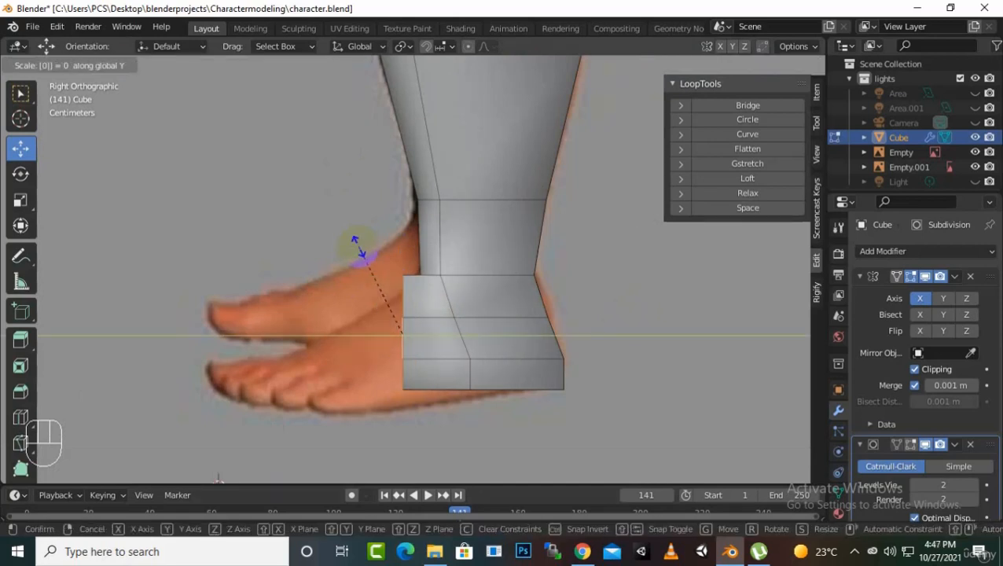
{"action": "key", "text": "Return"}
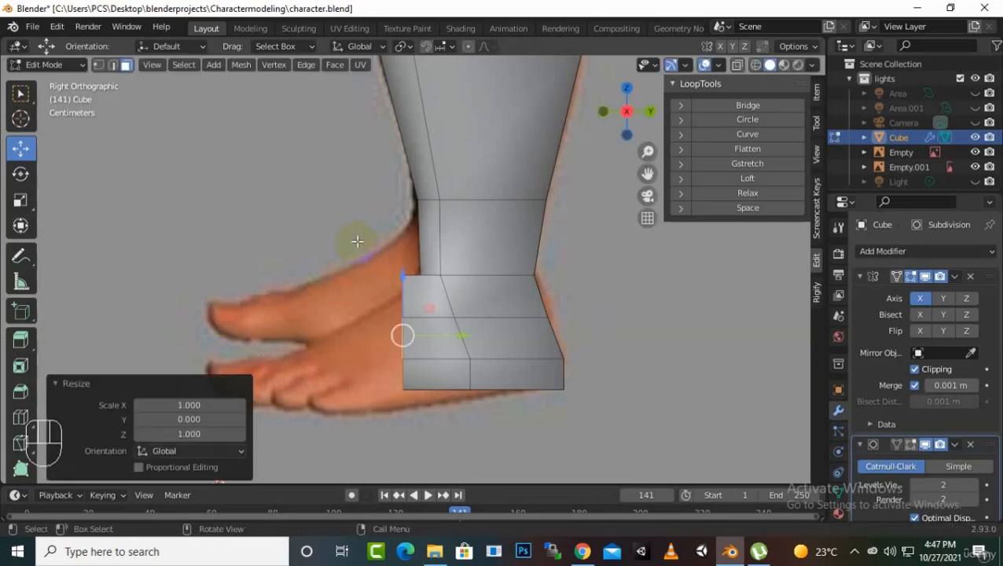
{"action": "middle_click_drag", "start_coordinate": [369, 284], "coordinate": [385, 300]}
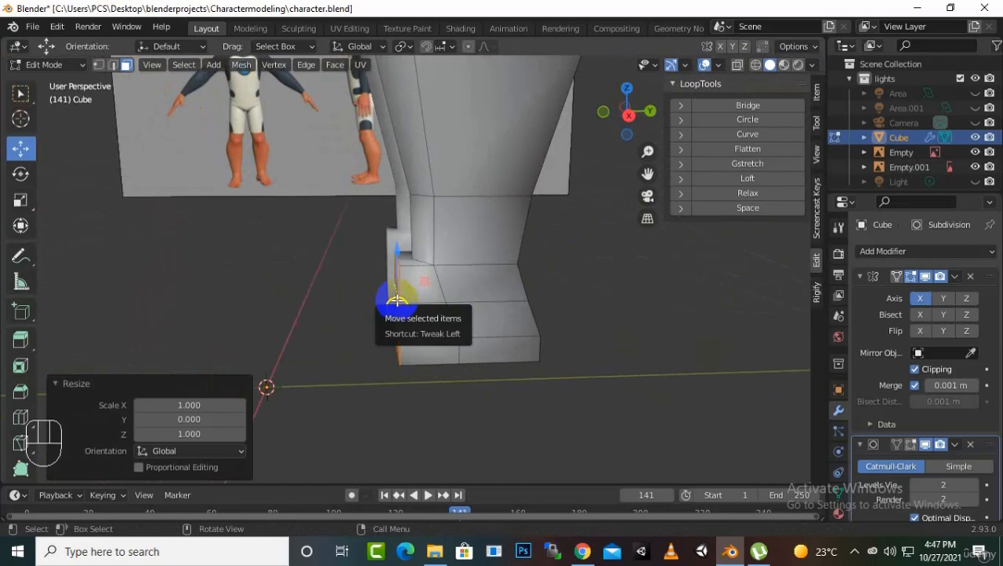
{"action": "key", "text": "KP_3"}
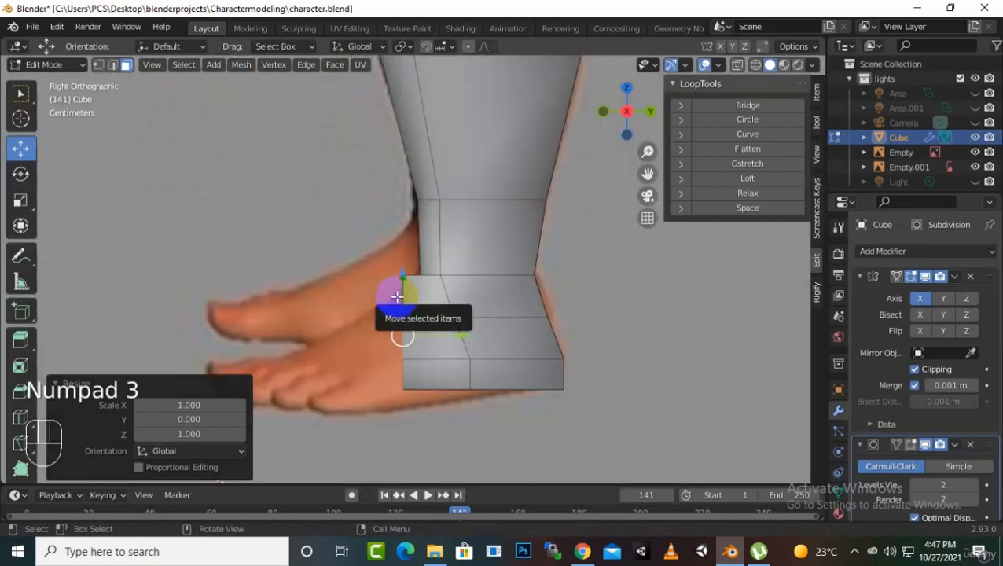
Extrude the flattened front faces three times along Y, about -0.0541 m, -0.0515 m and -0.0641 m, to reach the reference toes
{"action": "key", "text": "e"}
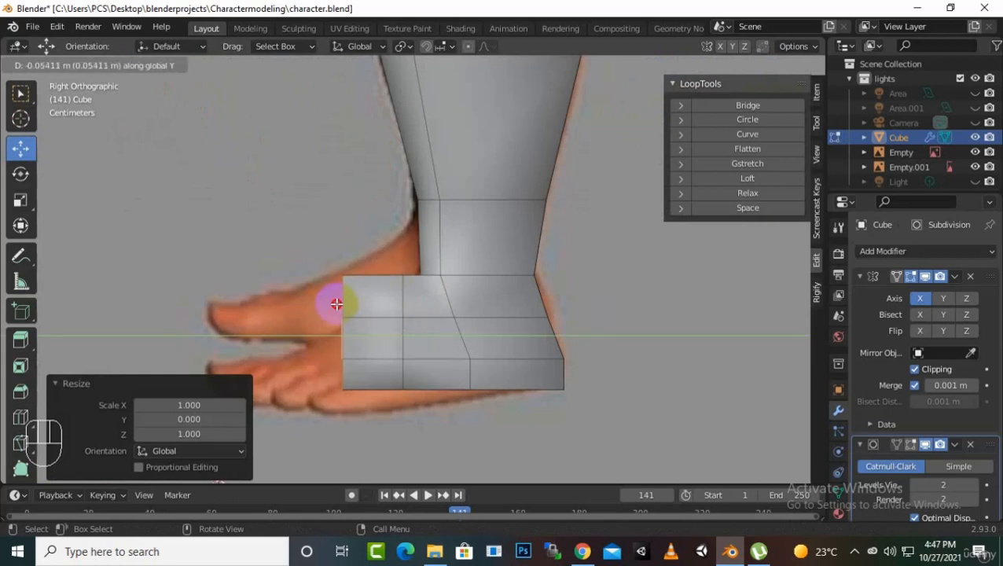
{"action": "left_click", "coordinate": [334, 303]}
{"action": "key", "text": "e"}
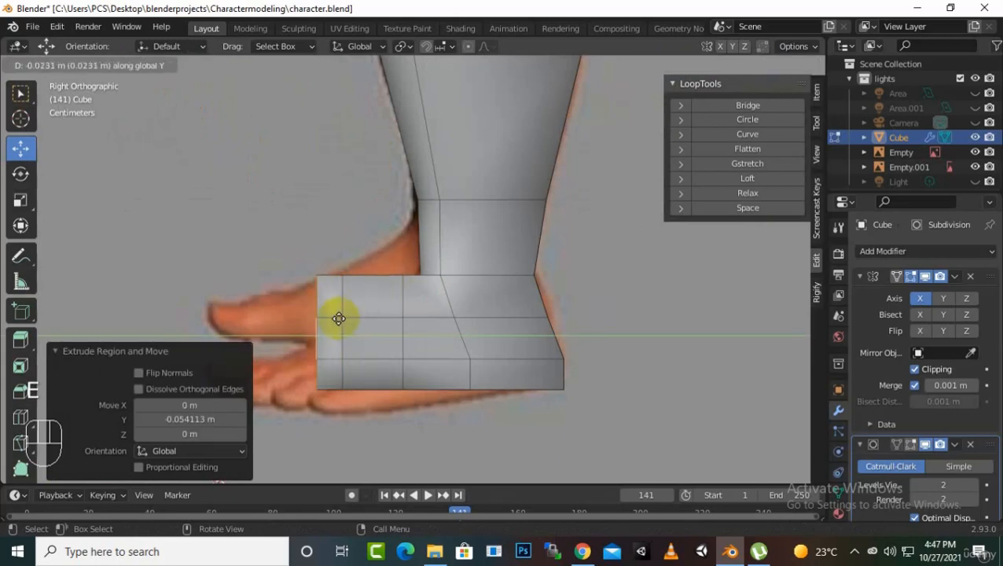
{"action": "left_click", "coordinate": [307, 327]}
{"action": "scroll", "coordinate": [578, 347], "scroll_direction": "down", "scroll_amount": 1}
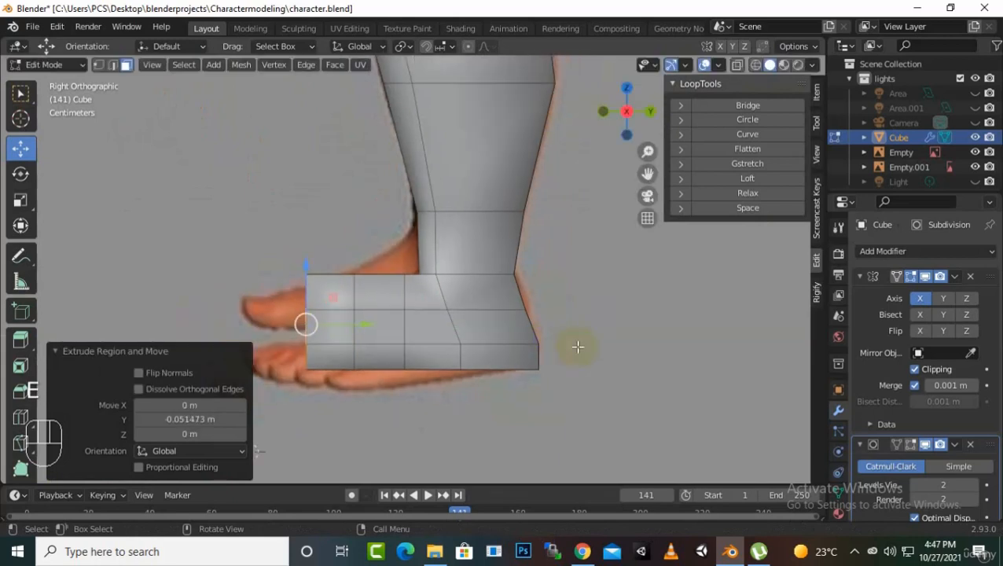
{"action": "key", "text": "e"}
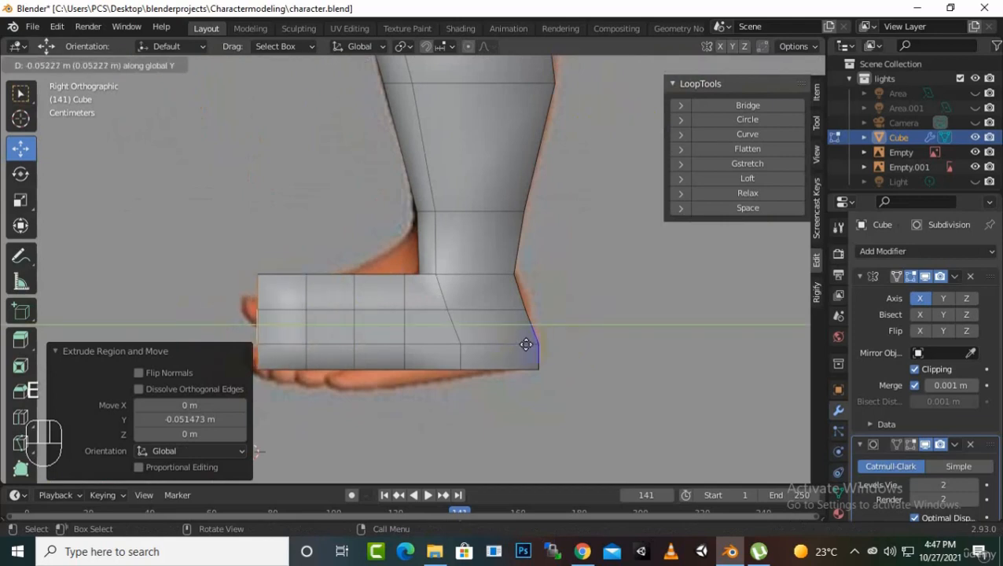
{"action": "left_click", "coordinate": [515, 343]}
{"action": "scroll", "coordinate": [638, 335], "scroll_direction": "down", "scroll_amount": 1}
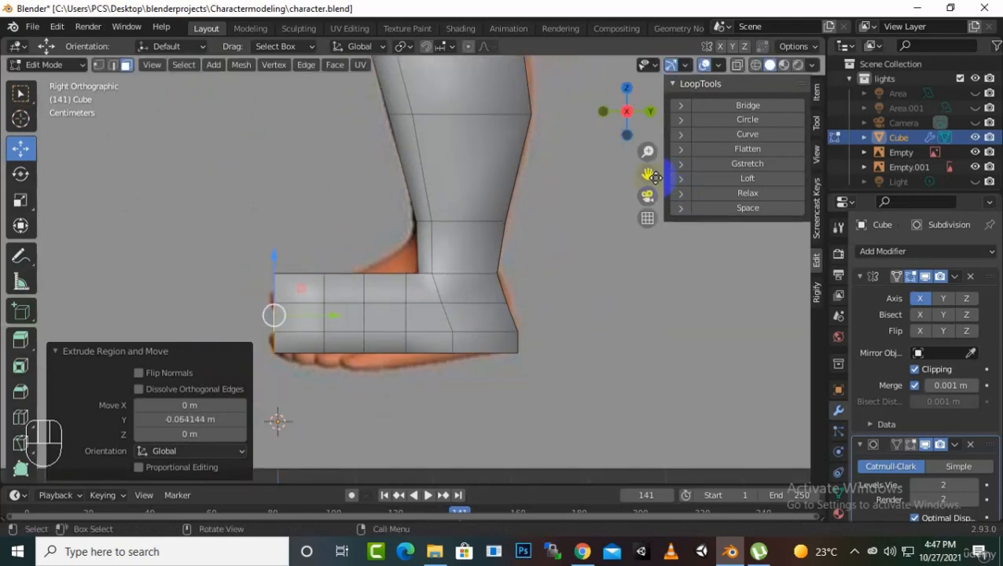
In see-through wireframe, select the forefoot vertices above the sole row and lower them about 0.0099 m along Z
{"action": "left_click_drag", "start_coordinate": [655, 176], "coordinate": [722, 162]}
{"action": "scroll", "coordinate": [455, 293], "scroll_direction": "up", "scroll_amount": 2}
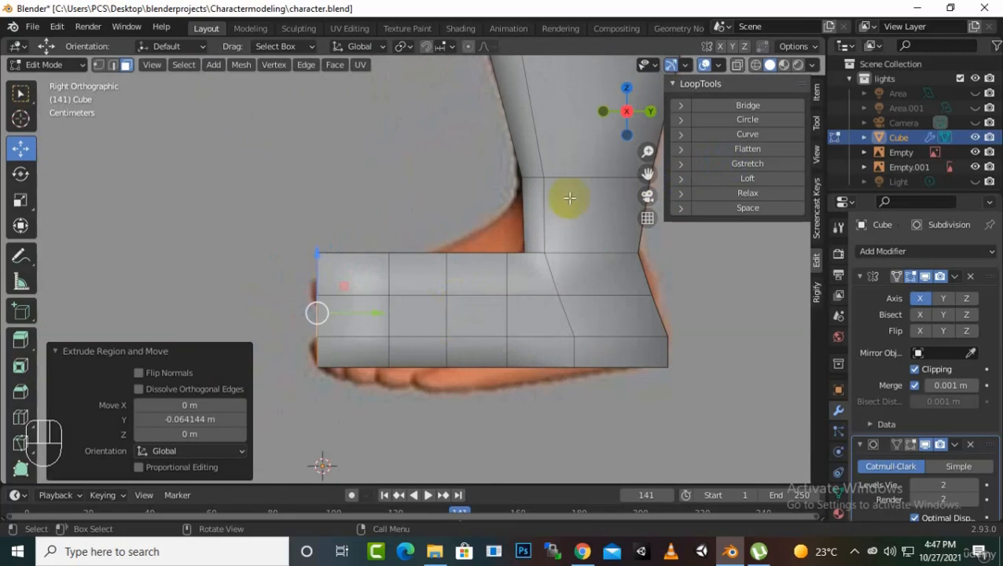
{"action": "left_click", "coordinate": [737, 64]}
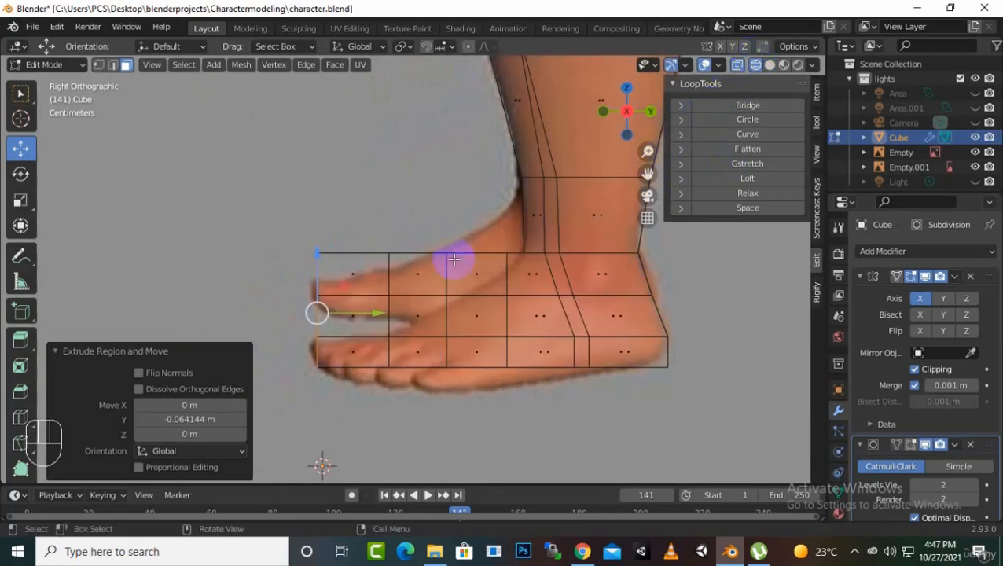
{"action": "scroll", "coordinate": [421, 279], "scroll_direction": "up", "scroll_amount": 1}
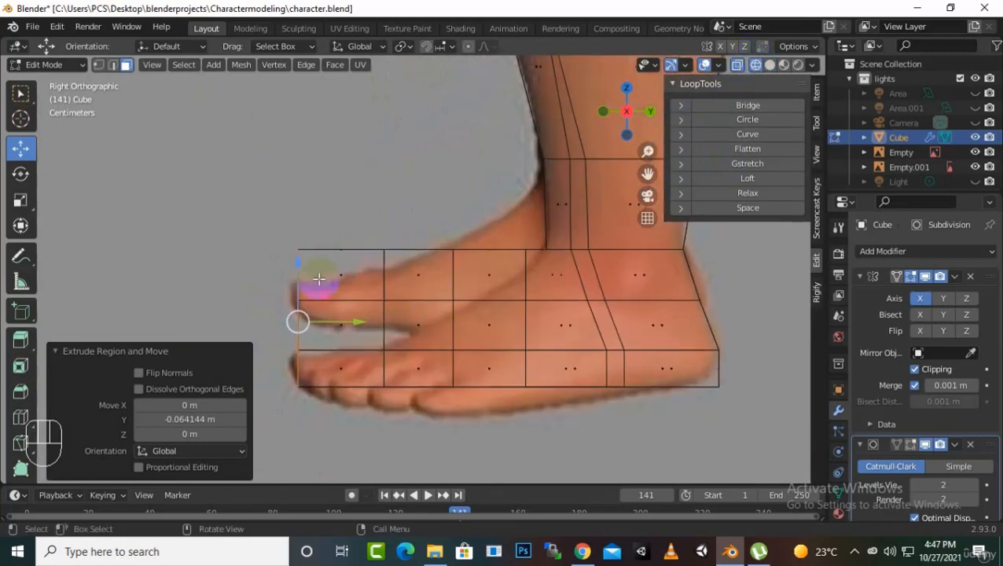
{"action": "left_click", "coordinate": [99, 65]}
{"action": "left_click_drag", "start_coordinate": [250, 210], "coordinate": [526, 363]}
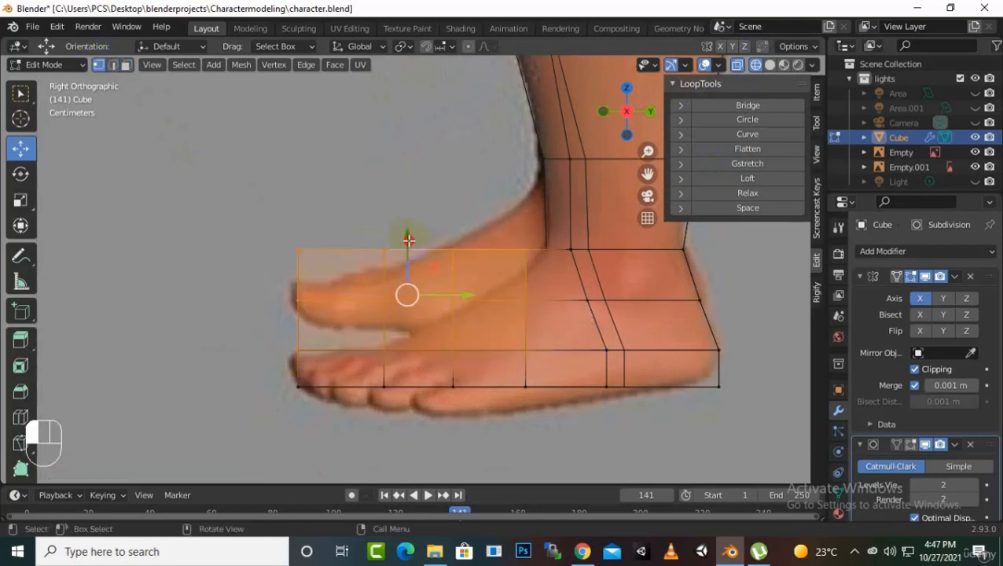
{"action": "left_click_drag", "start_coordinate": [408, 239], "coordinate": [410, 258]}
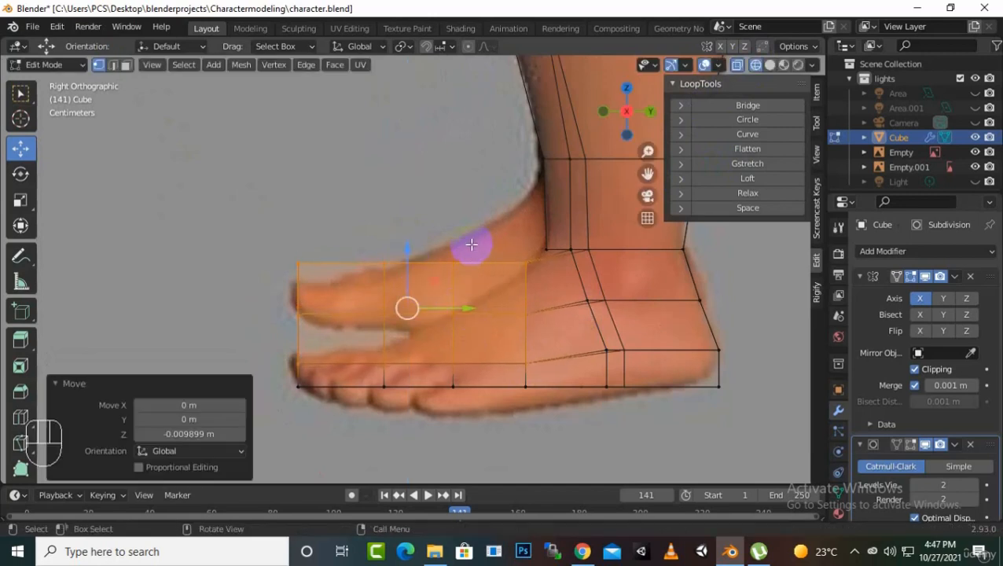
Lower the upper two rows of the front three vertex columns about 0.0269 m along Z, and the top row another 0.011 m
{"action": "left_click_drag", "start_coordinate": [261, 227], "coordinate": [476, 337]}
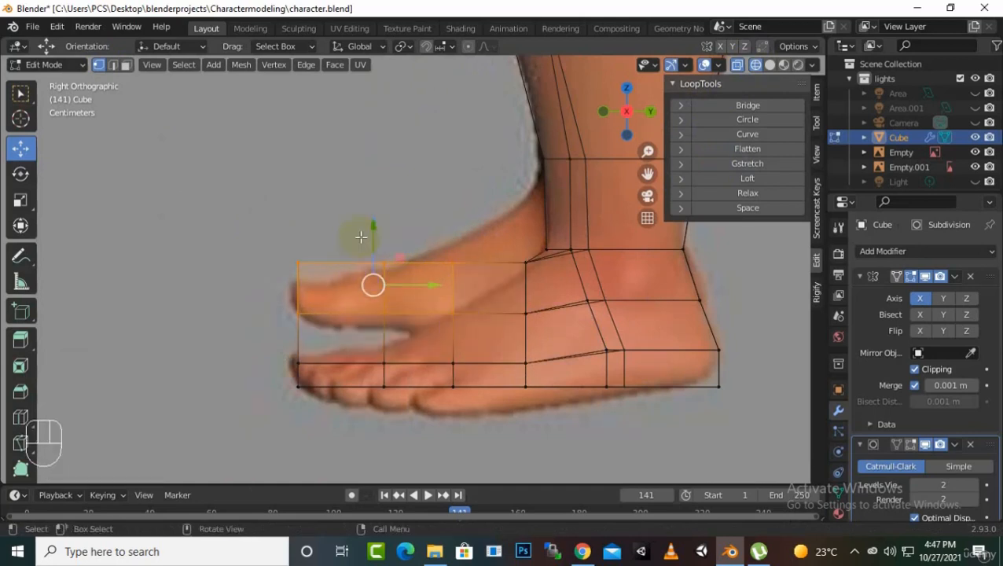
{"action": "left_click_drag", "start_coordinate": [368, 233], "coordinate": [376, 277]}
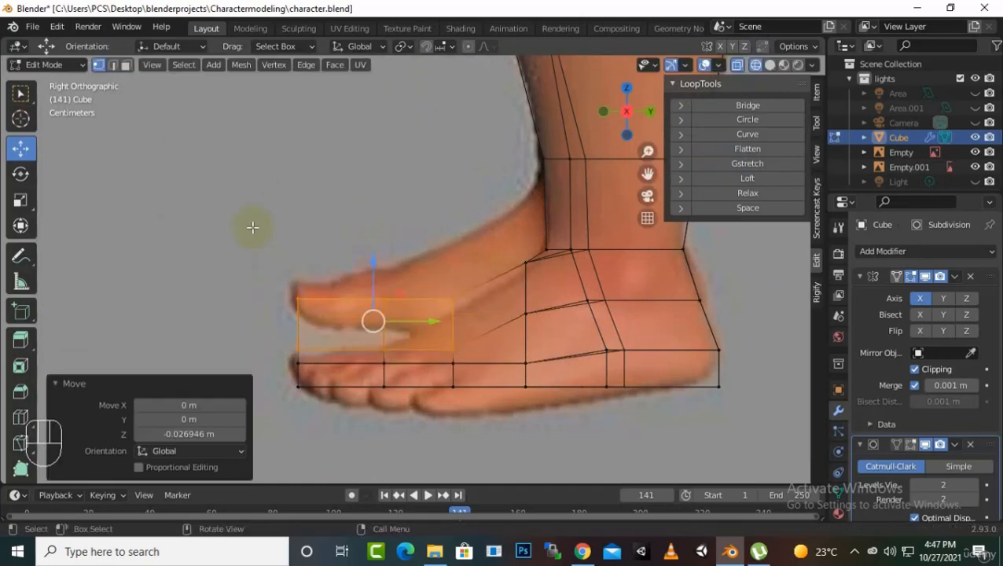
{"action": "left_click_drag", "start_coordinate": [252, 227], "coordinate": [485, 319]}
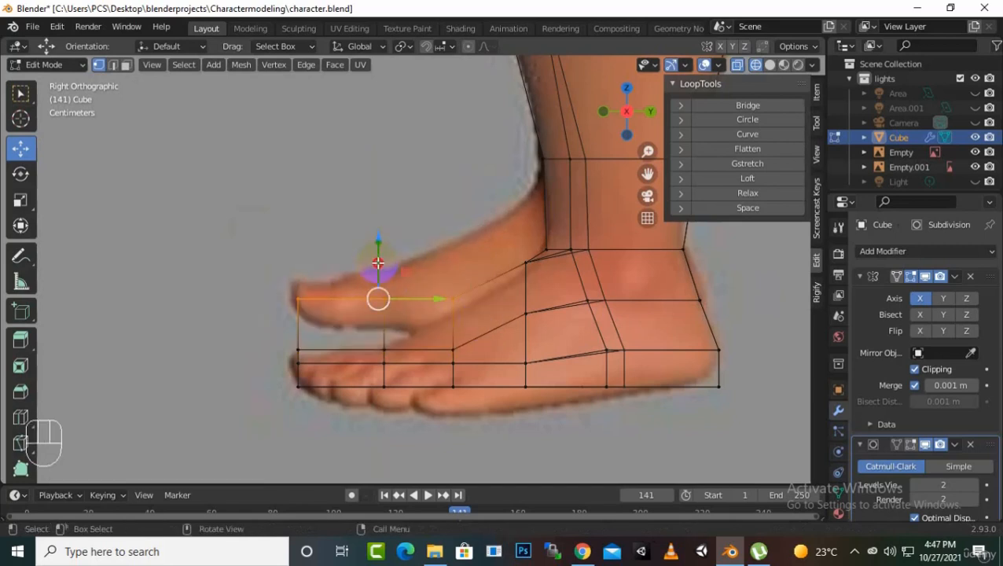
{"action": "left_click_drag", "start_coordinate": [378, 263], "coordinate": [380, 278]}
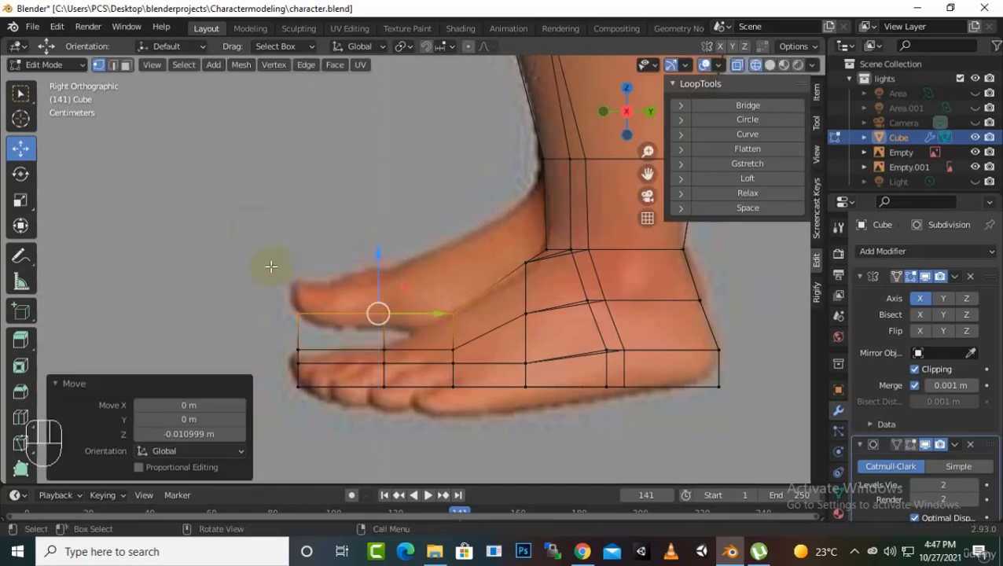
Lower the two frontmost top-edge columns about 0.0165 m along Z, and slope the toe tip down further, ending with a 0.0022 m nudge
{"action": "left_click_drag", "start_coordinate": [271, 267], "coordinate": [422, 338]}
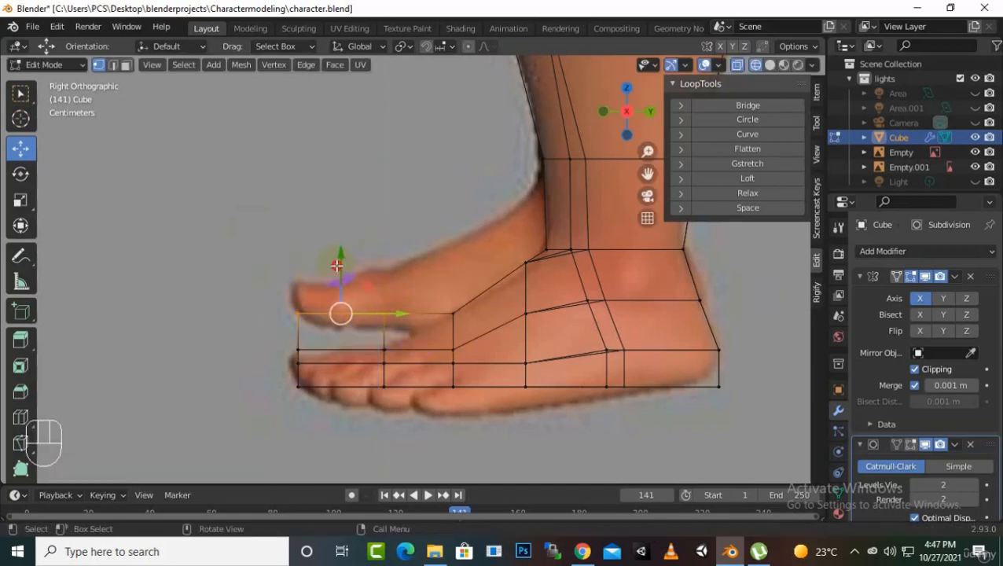
{"action": "left_click_drag", "start_coordinate": [337, 266], "coordinate": [338, 292]}
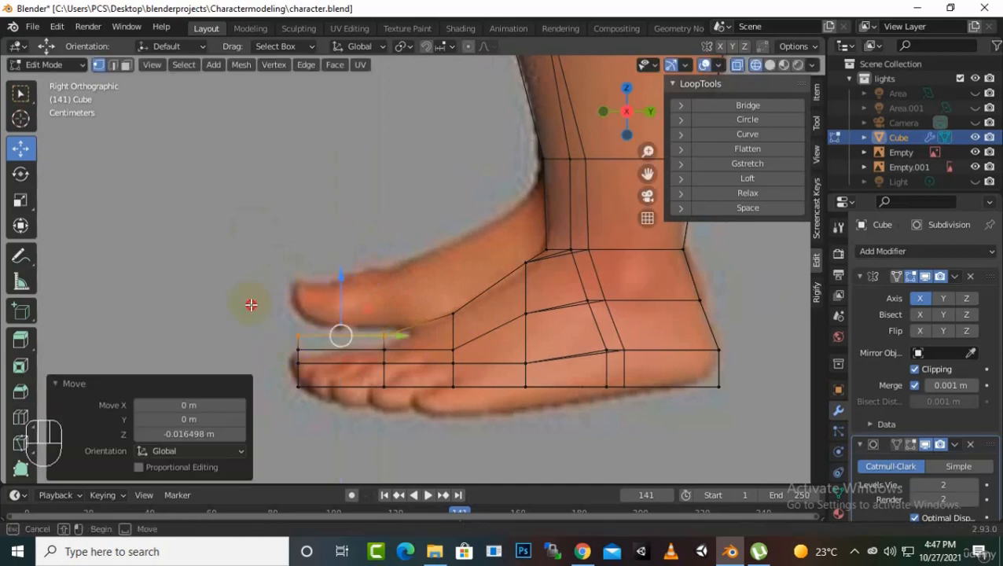
{"action": "left_click_drag", "start_coordinate": [307, 353], "coordinate": [307, 353]}
{"action": "left_click_drag", "start_coordinate": [302, 283], "coordinate": [302, 294]}
{"action": "left_click_drag", "start_coordinate": [259, 321], "coordinate": [314, 351]}
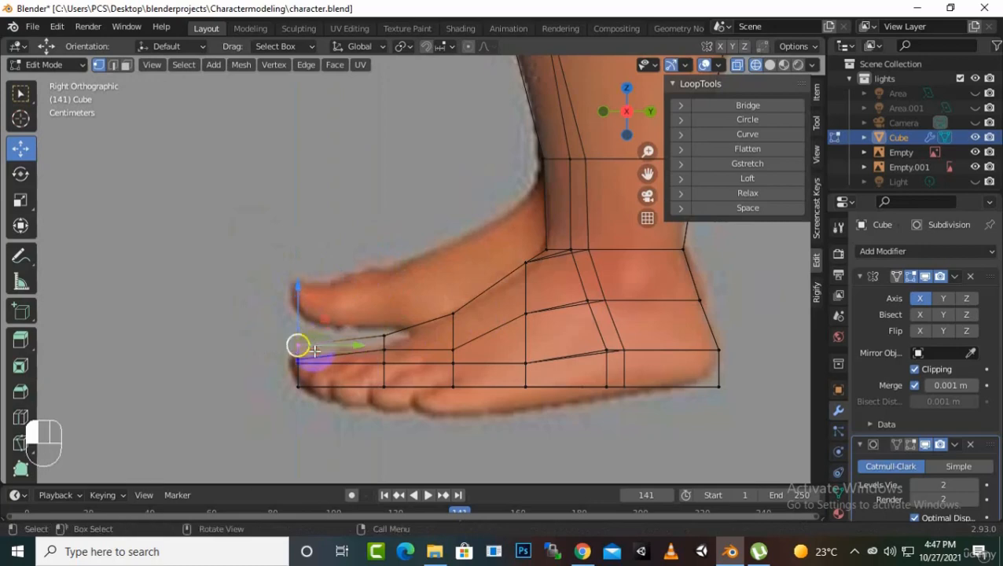
{"action": "left_click_drag", "start_coordinate": [297, 294], "coordinate": [295, 298]}
Preview the smoothed legs and feet in solid shading with the Subdivision modifier shown in Edit Mode, and in Object Mode
{"action": "left_click", "coordinate": [769, 64]}
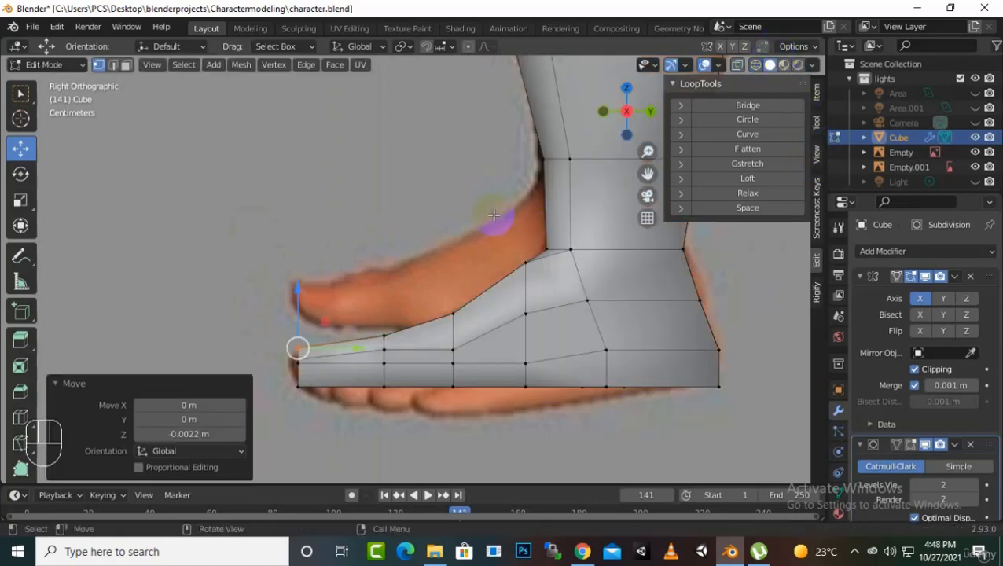
{"action": "middle_click_drag", "start_coordinate": [494, 215], "coordinate": [376, 349]}
{"action": "left_click", "coordinate": [912, 444]}
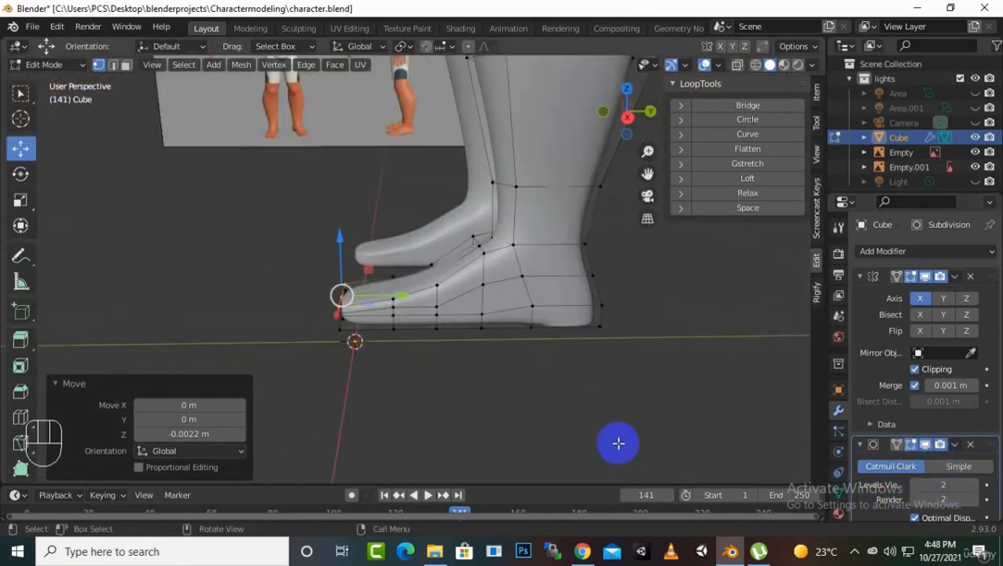
{"action": "key", "text": "Tab"}
{"action": "middle_click_drag", "start_coordinate": [490, 336], "coordinate": [600, 386]}
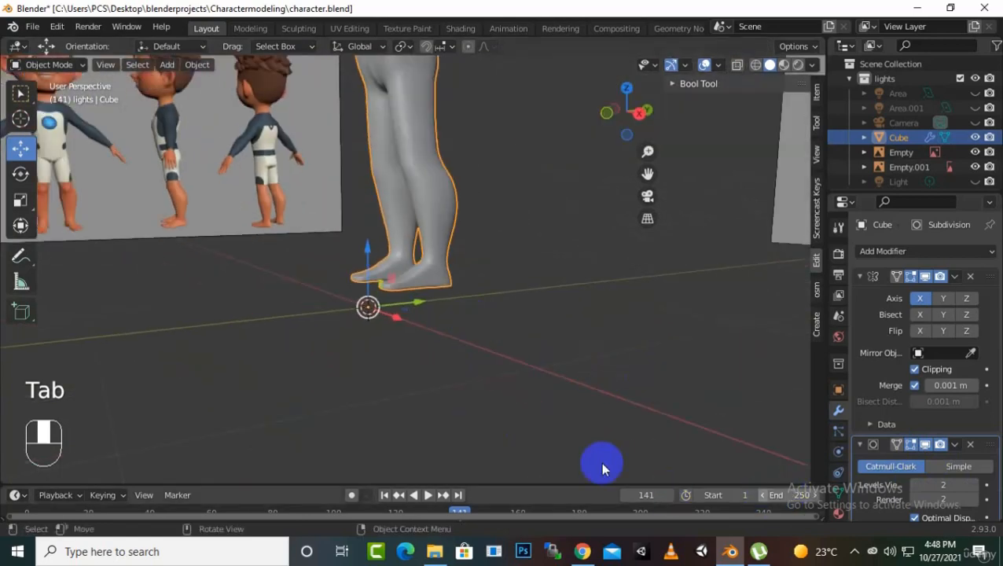
{"action": "middle_click_drag", "start_coordinate": [602, 465], "coordinate": [372, 359]}
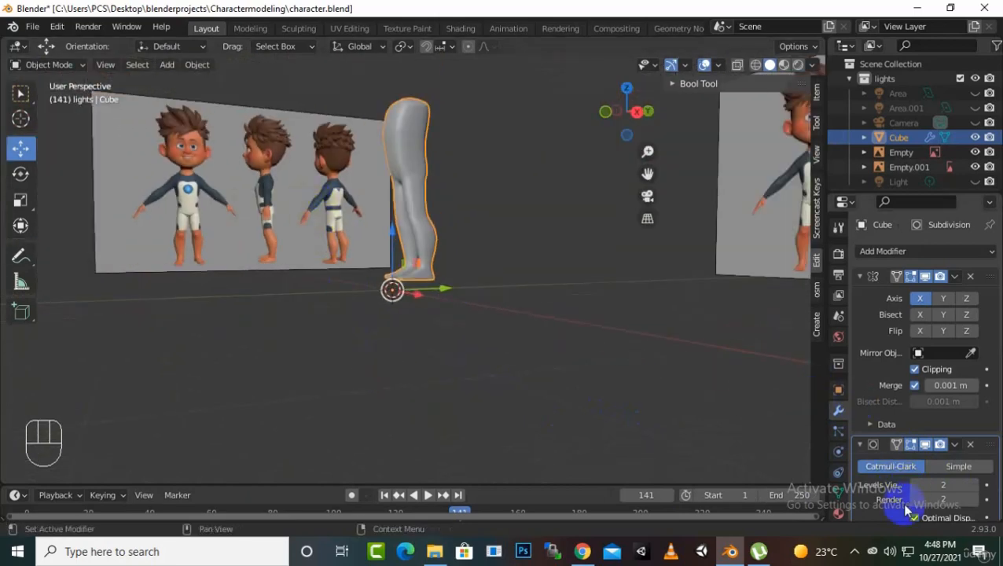
{"action": "left_click", "coordinate": [855, 552]}
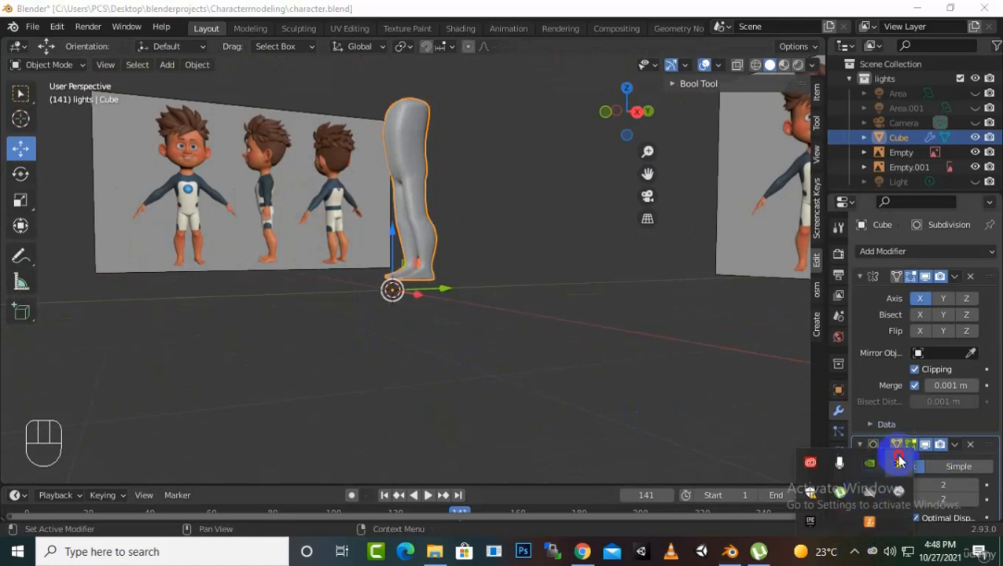
{"action": "left_click", "coordinate": [421, 224]}
{"action": "middle_click_drag", "start_coordinate": [417, 218], "coordinate": [446, 249]}
Turn off the Subdivision modifier's Edit Mode display, and open the leg mesh in Edit Mode in the right orthographic view
{"action": "left_click", "coordinate": [910, 445]}
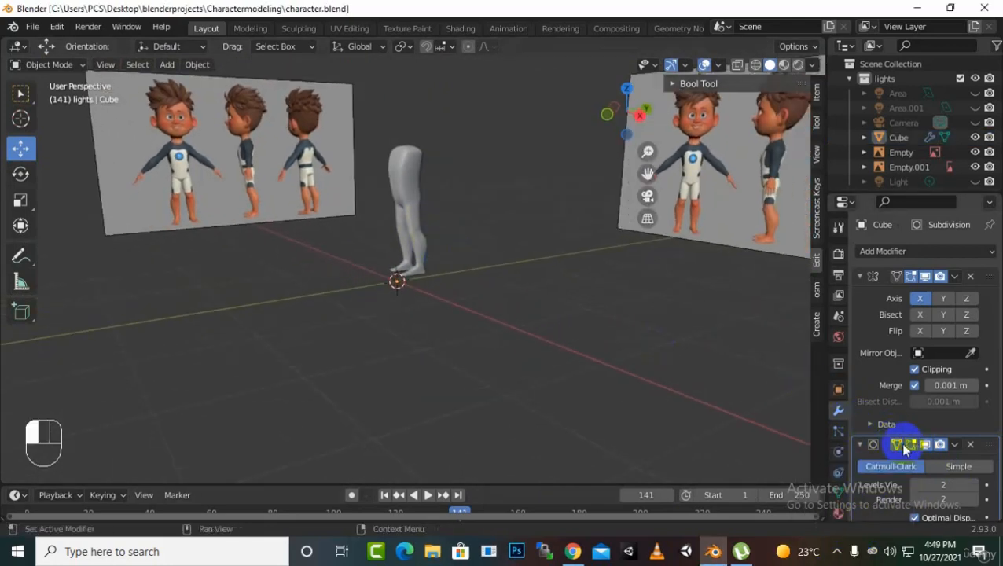
{"action": "left_click", "coordinate": [899, 447]}
{"action": "middle_click_drag", "start_coordinate": [523, 266], "coordinate": [384, 96]}
{"action": "left_click", "coordinate": [403, 131]}
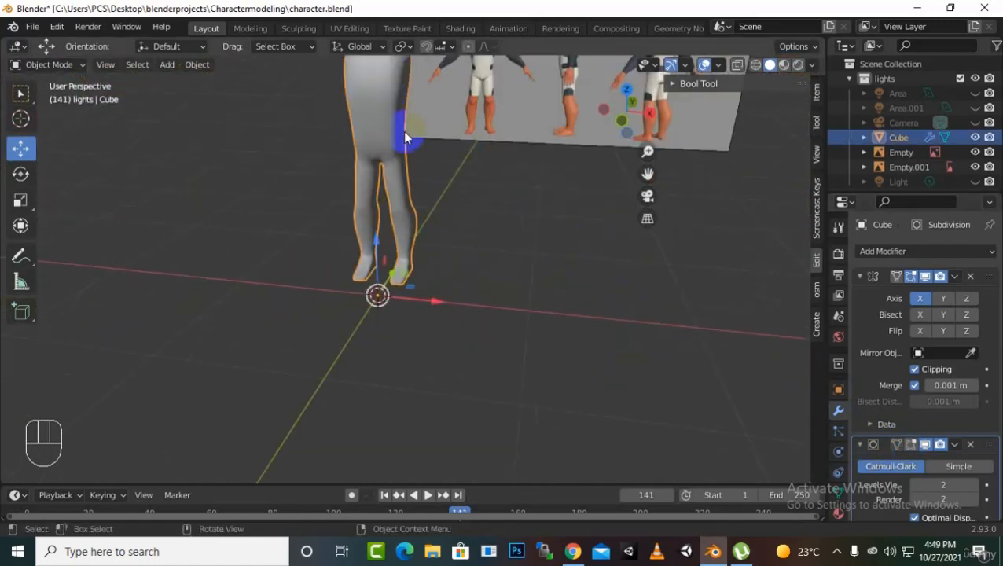
{"action": "key", "text": "Tab"}
{"action": "middle_click_drag", "start_coordinate": [404, 131], "coordinate": [676, 214]}
{"action": "left_click_drag", "start_coordinate": [654, 174], "coordinate": [632, 299]}
{"action": "middle_click_drag", "start_coordinate": [484, 291], "coordinate": [432, 234]}
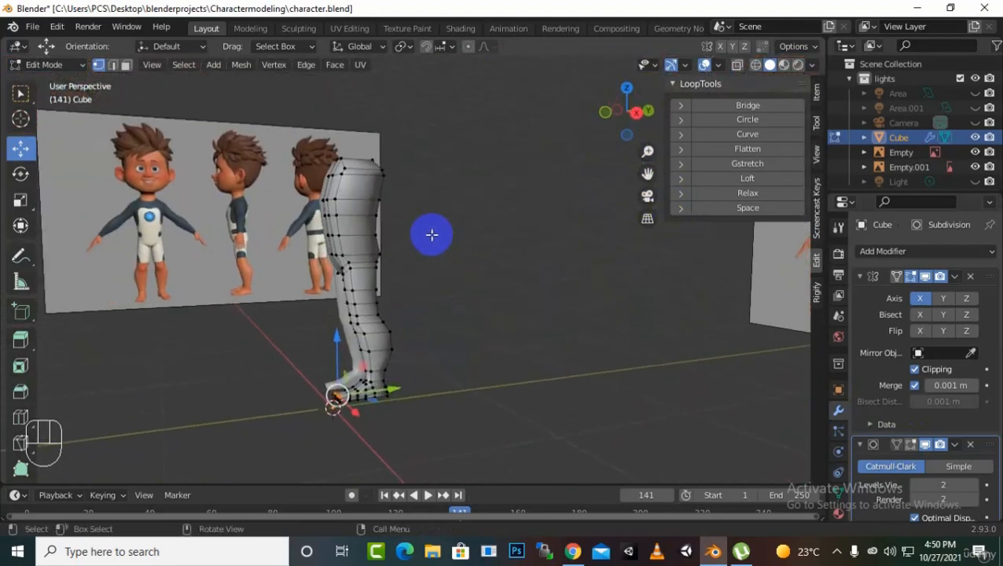
{"action": "key", "text": "KP_3"}
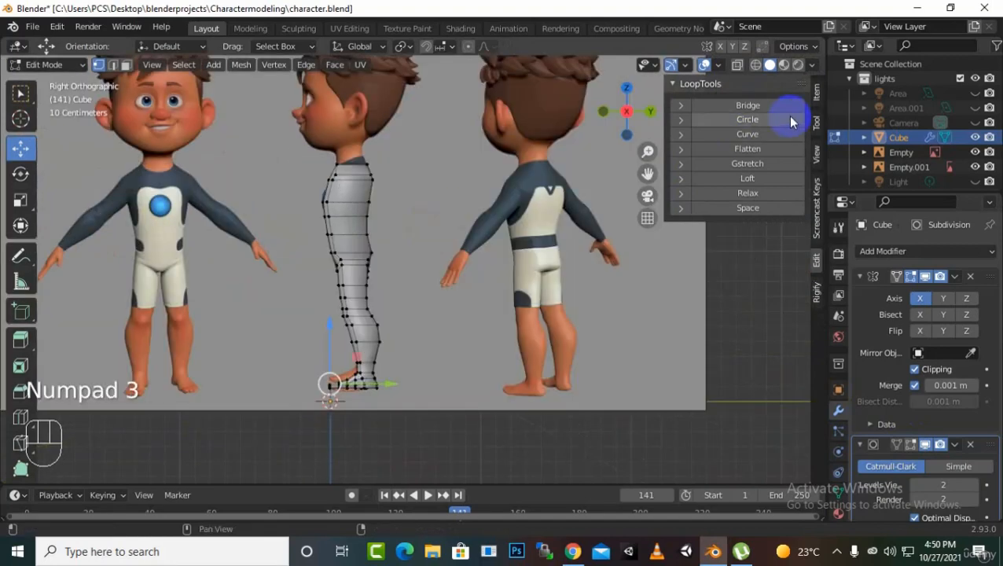
In the wireframe right view, select the vertical edge loop on the front outer side of the body and move it about 0.0278 m along Y
{"action": "scroll", "coordinate": [369, 133], "scroll_direction": "up", "scroll_amount": 2}
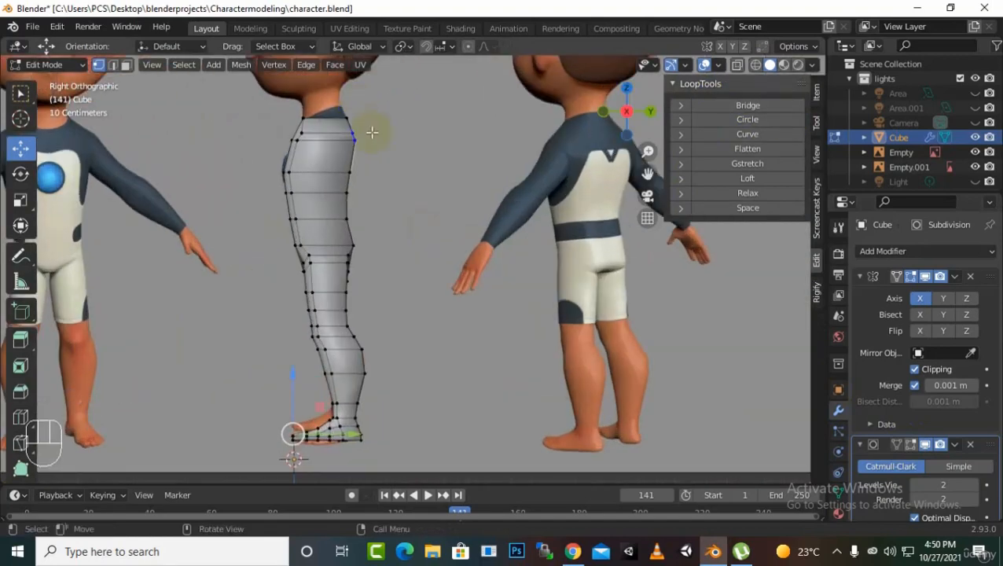
{"action": "left_click", "coordinate": [757, 66]}
{"action": "scroll", "coordinate": [336, 101], "scroll_direction": "up", "scroll_amount": 2}
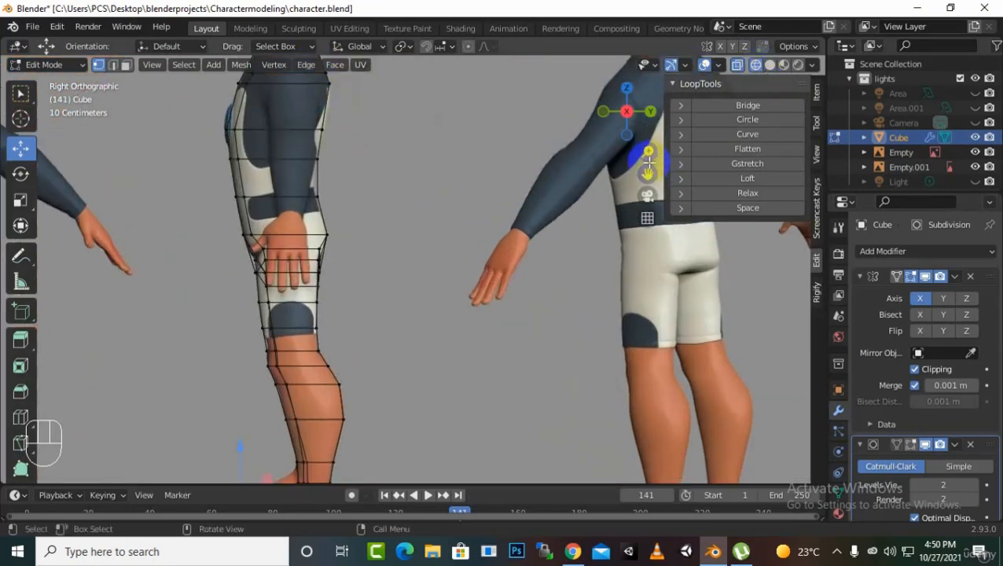
{"action": "left_click_drag", "start_coordinate": [649, 165], "coordinate": [699, 307]}
{"action": "scroll", "coordinate": [260, 229], "scroll_direction": "up", "scroll_amount": 2}
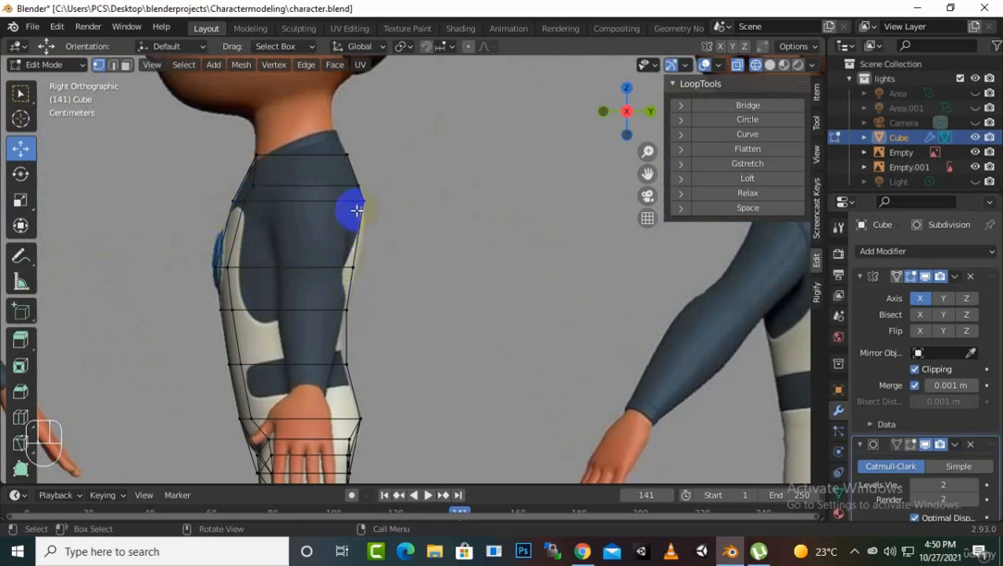
{"action": "left_click", "coordinate": [238, 238], "text": "alt"}
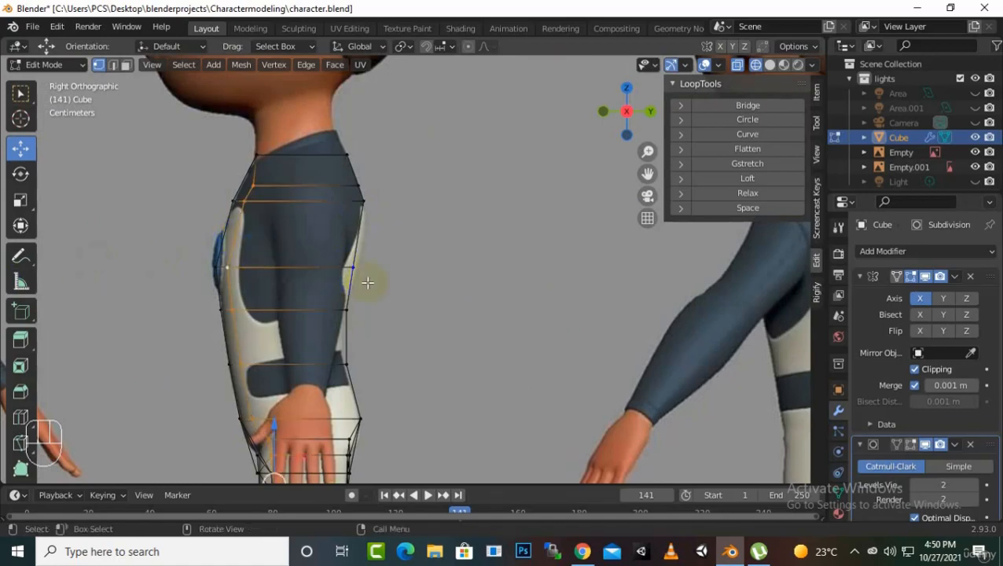
{"action": "middle_click_drag", "start_coordinate": [368, 283], "coordinate": [365, 477]}
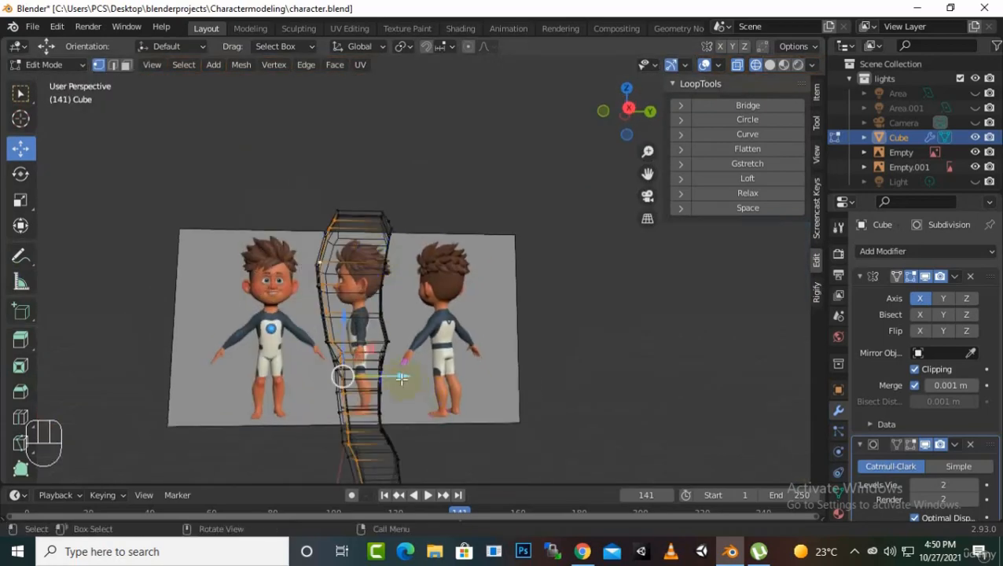
{"action": "left_click_drag", "start_coordinate": [401, 378], "coordinate": [412, 381]}
{"action": "scroll", "coordinate": [412, 350], "scroll_direction": "up", "scroll_amount": 2}
Turn on the Subdivision modifier's Edit Mode display and check the smoothed body in solid shading, in Object Mode and Edit Mode
{"action": "left_click", "coordinate": [915, 448]}
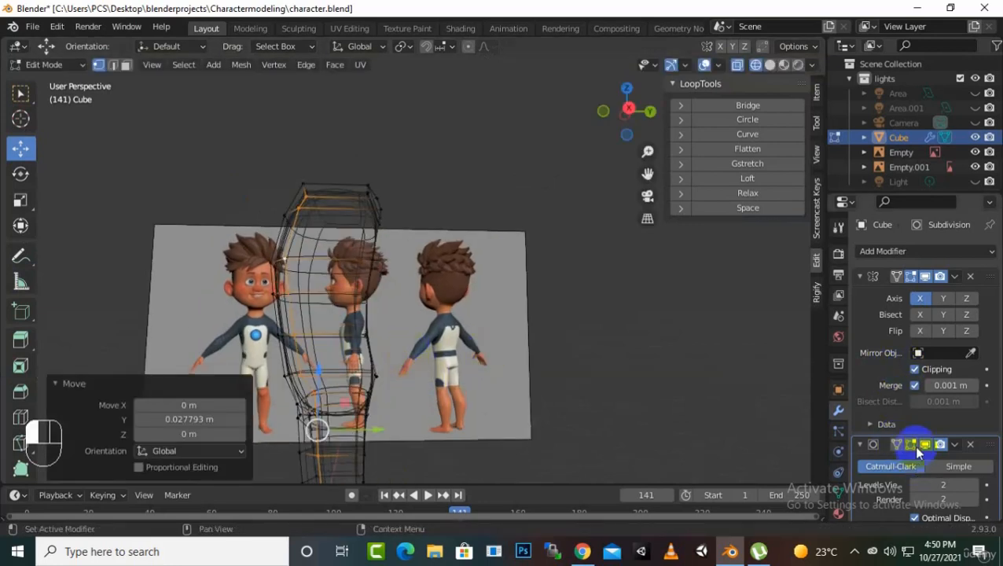
{"action": "left_click", "coordinate": [769, 65]}
{"action": "mouse_move", "coordinate": [682, 134]}
{"action": "middle_mouse_down"}
{"action": "mouse_move", "coordinate": [481, 224]}
{"action": "mouse_move", "coordinate": [470, 325]}
{"action": "mouse_move", "coordinate": [560, 302]}
{"action": "mouse_move", "coordinate": [496, 318]}
{"action": "mouse_move", "coordinate": [554, 317]}
{"action": "middle_mouse_up"}
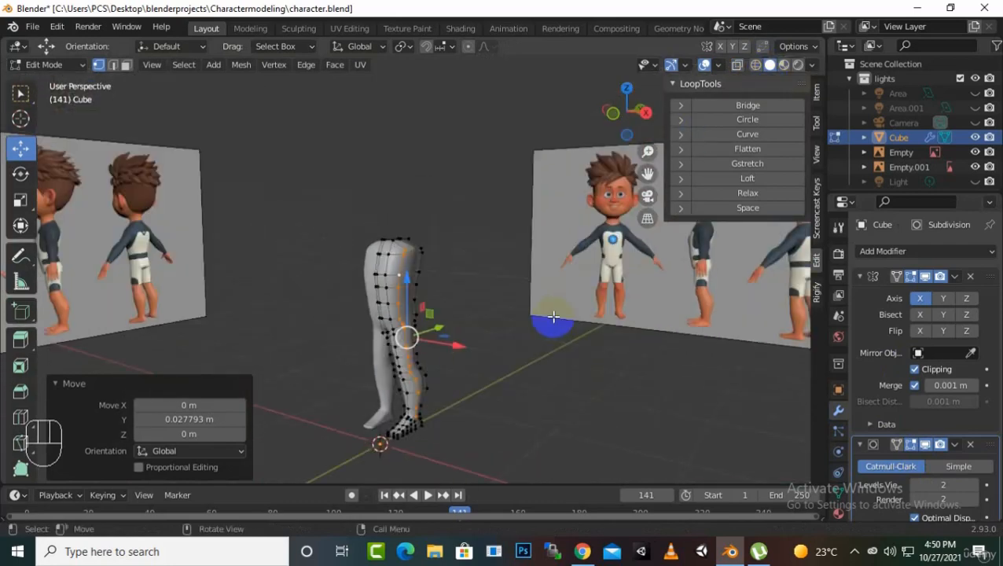
{"action": "key", "text": "Tab"}
{"action": "scroll", "coordinate": [488, 356], "scroll_direction": "up", "scroll_amount": 3}
{"action": "middle_click_drag", "start_coordinate": [393, 309], "coordinate": [466, 392]}
{"action": "key", "text": "Tab"}
{"action": "scroll", "coordinate": [303, 218], "scroll_direction": "up", "scroll_amount": 3}
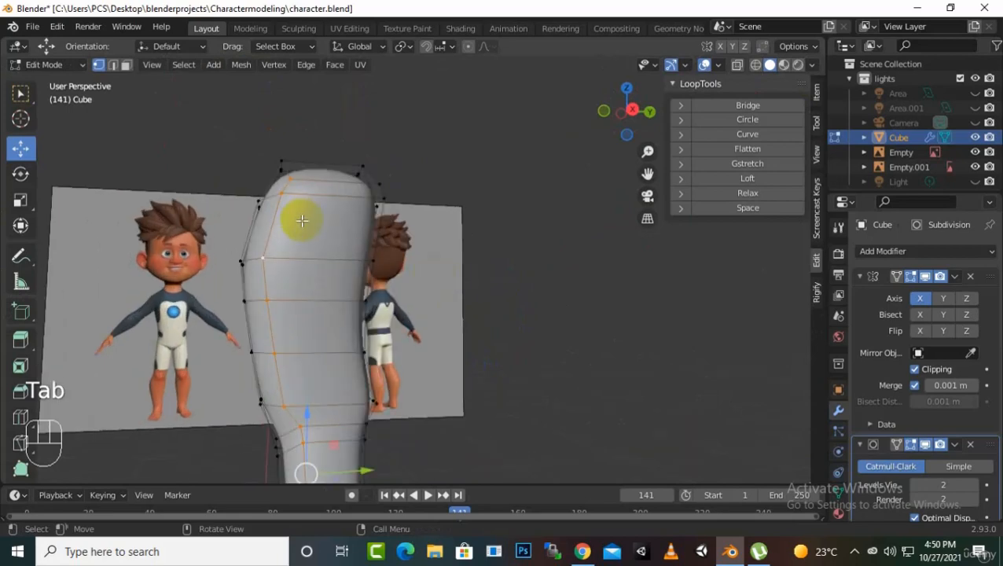
Select the outer side face at shoulder height and compare its position with the arm in the wireframe right orthographic view
{"action": "left_click", "coordinate": [126, 64]}
{"action": "left_click", "coordinate": [375, 238]}
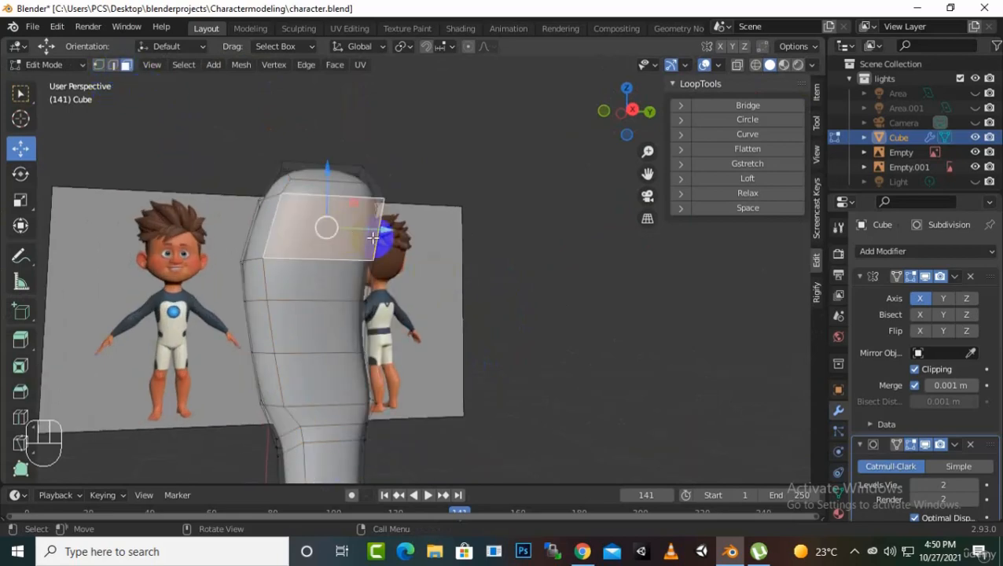
{"action": "middle_click_drag", "start_coordinate": [375, 238], "coordinate": [522, 243]}
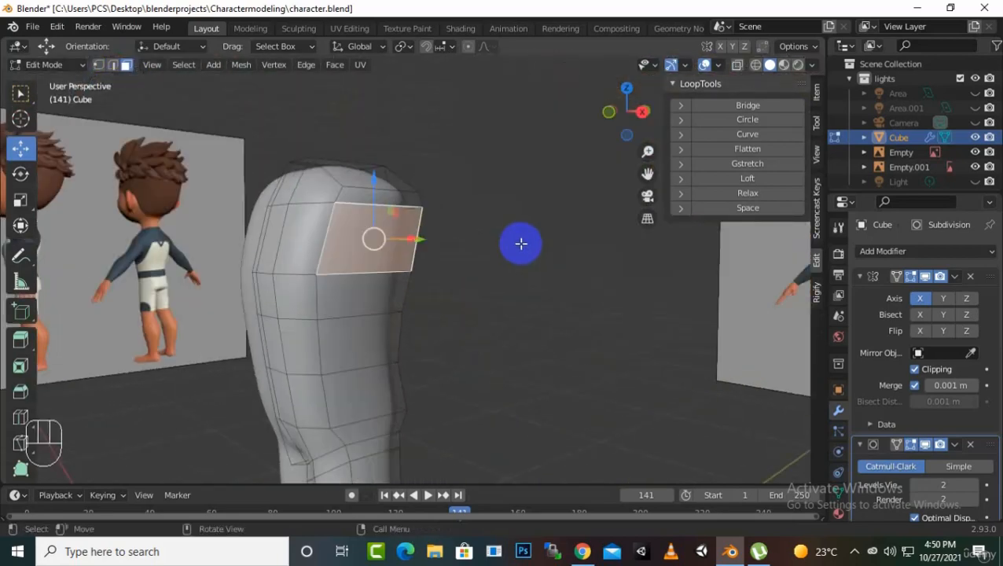
{"action": "left_click", "coordinate": [756, 64]}
{"action": "key", "text": "KP_3"}
{"action": "scroll", "coordinate": [310, 197], "scroll_direction": "up", "scroll_amount": 3}
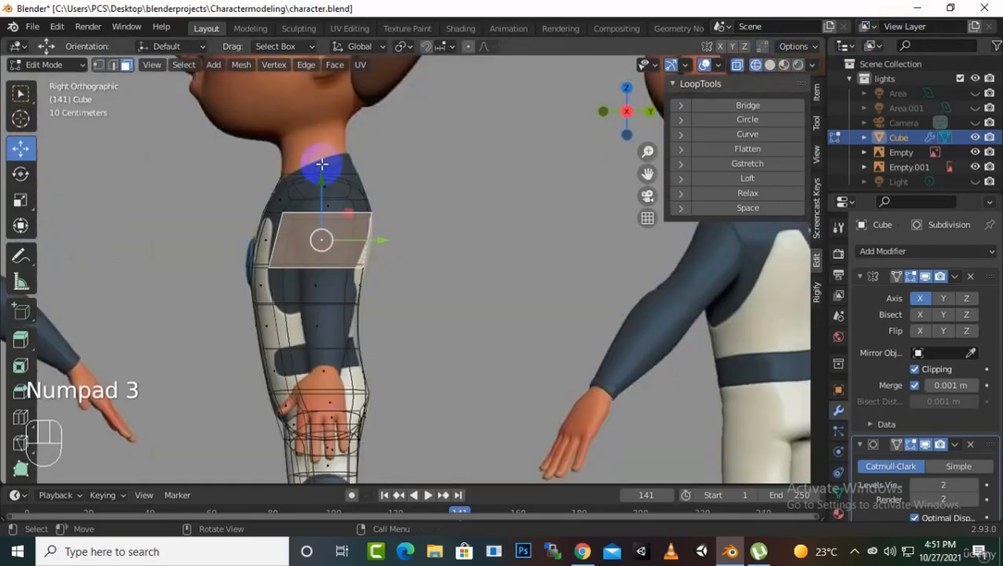
{"action": "scroll", "coordinate": [295, 335], "scroll_direction": "up", "scroll_amount": 3}
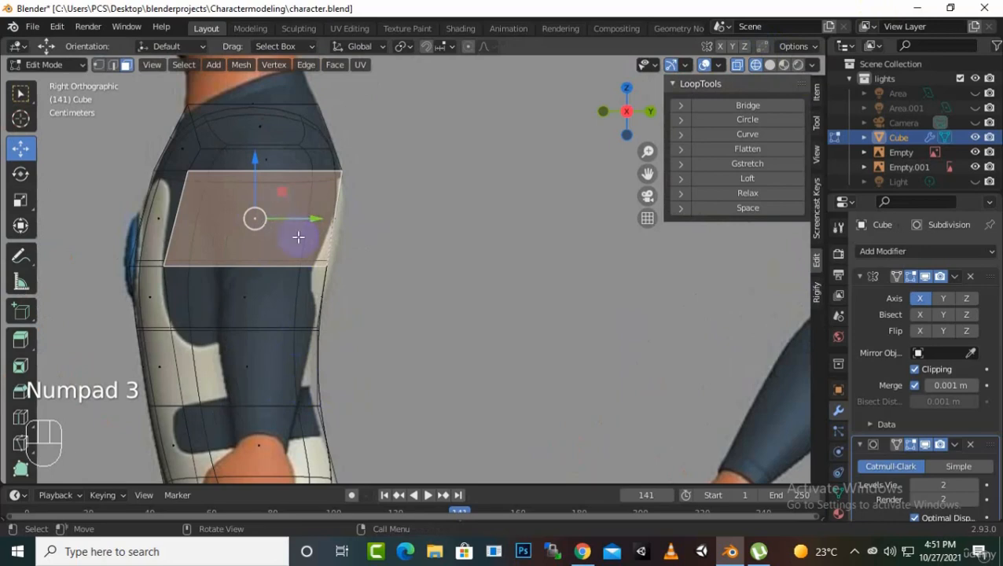
Add one vertical and one horizontal centred loop cut crossing in the outer side face at shoulder height
{"action": "scroll", "coordinate": [298, 236], "scroll_direction": "down", "scroll_amount": 3}
{"action": "middle_click_drag", "start_coordinate": [314, 241], "coordinate": [305, 213]}
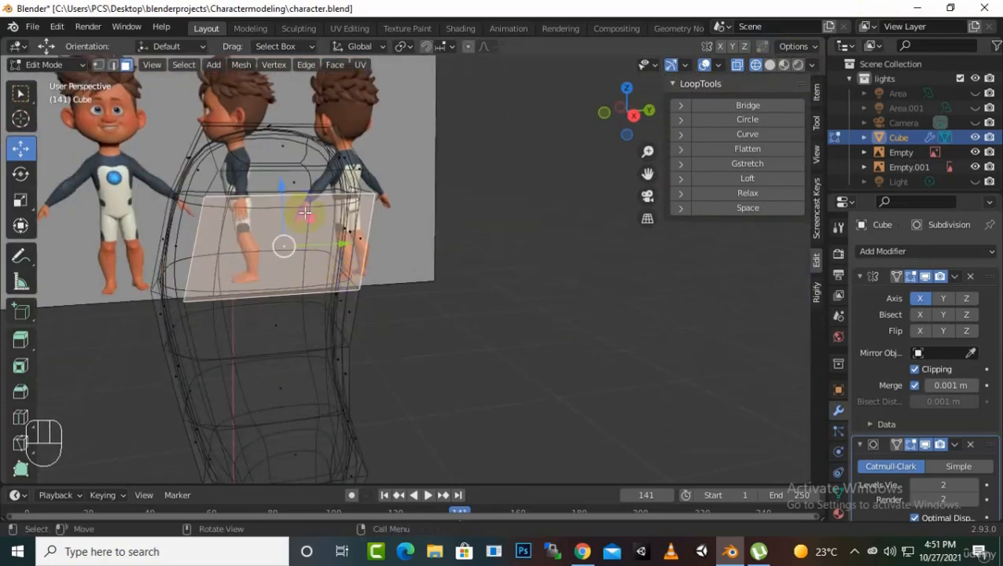
{"action": "scroll", "coordinate": [305, 213], "scroll_direction": "up", "scroll_amount": 1}
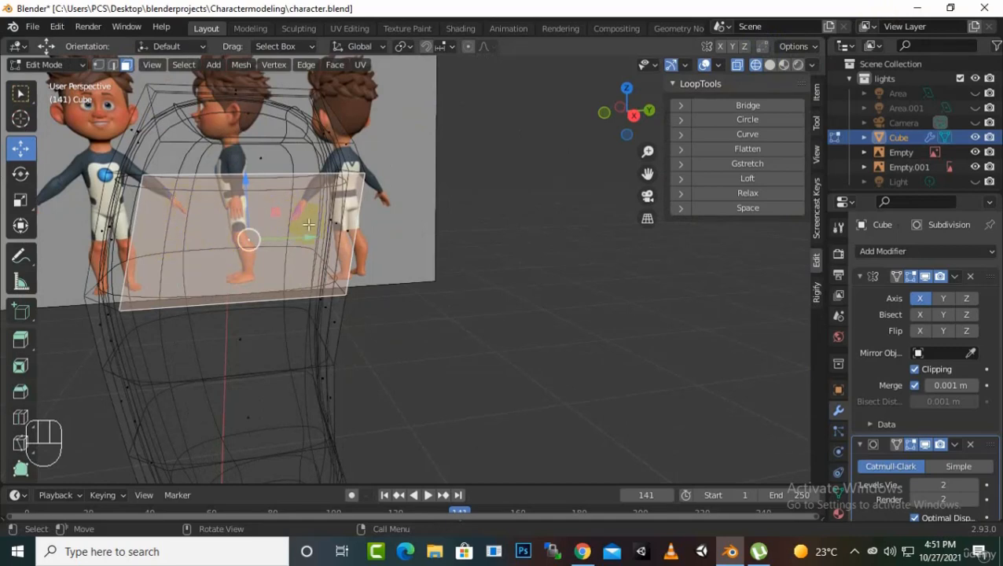
{"action": "middle_click_drag", "start_coordinate": [219, 245], "coordinate": [228, 225]}
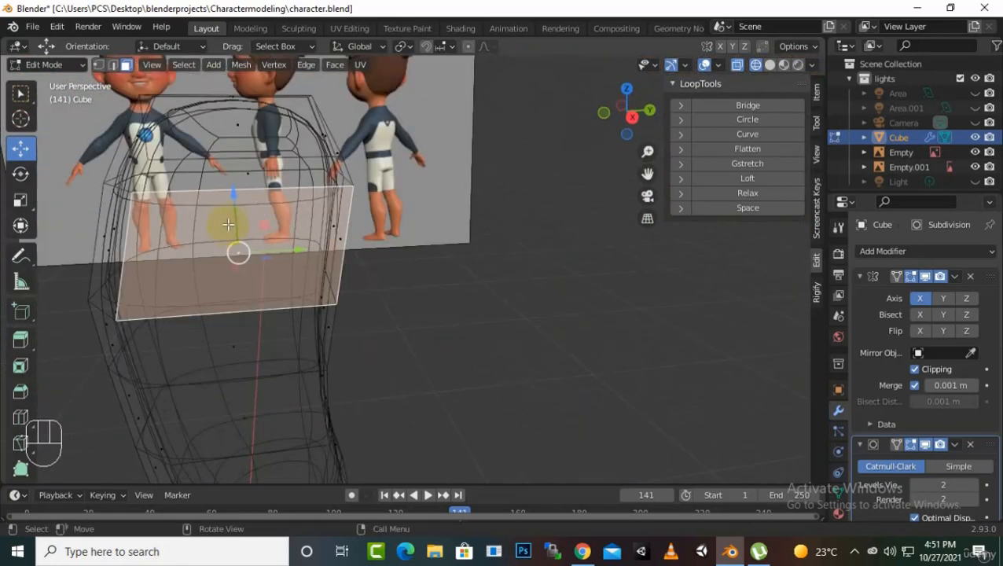
{"action": "key", "text": "ctrl"}
{"action": "key", "text": "ctrl+r"}
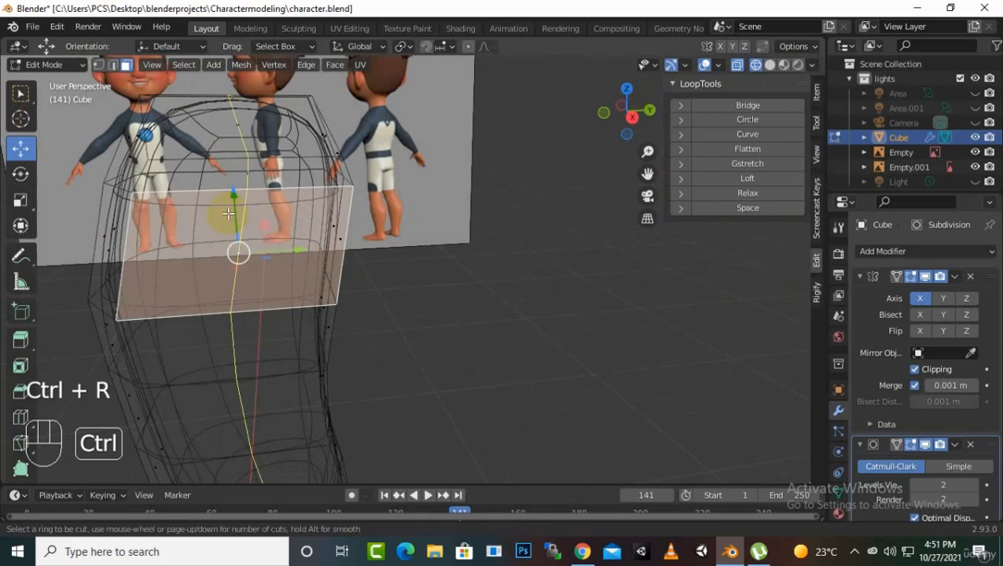
{"action": "double_click", "coordinate": [228, 213]}
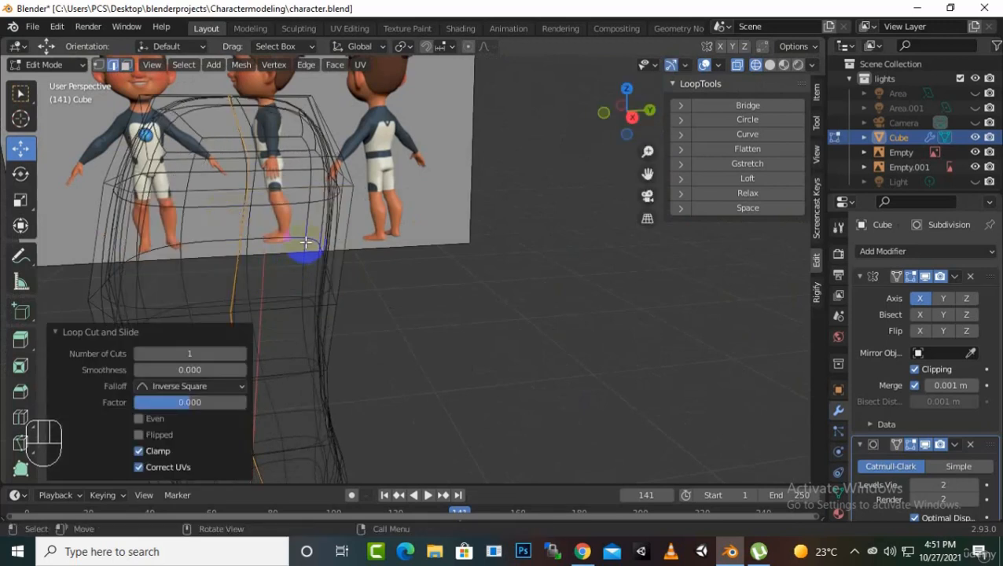
{"action": "key", "text": "ctrl"}
{"action": "key", "text": "ctrl+r"}
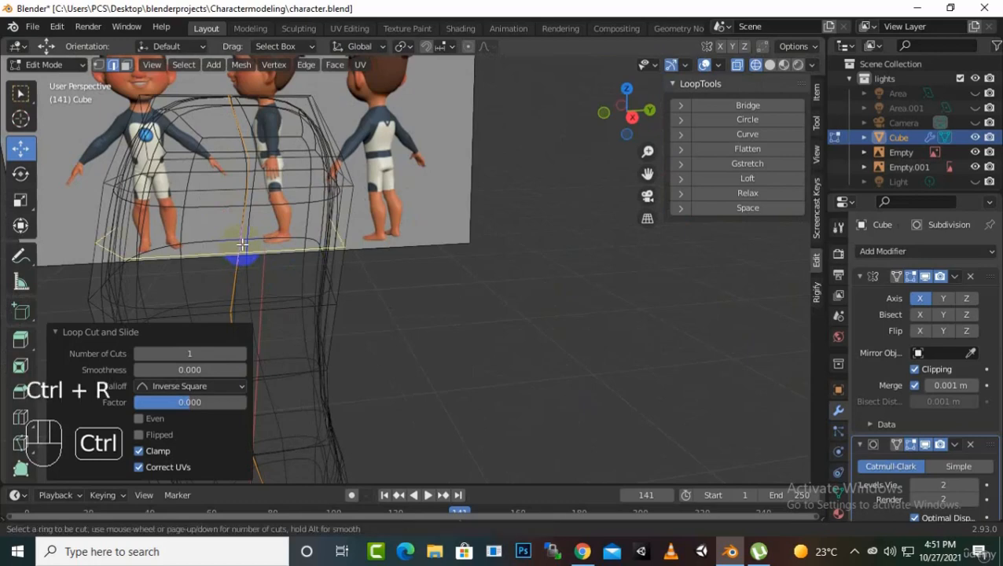
{"action": "double_click", "coordinate": [235, 225]}
In solid shading, delete the vertex where the two new loops cross to open the arm hole in the side of the torso
{"action": "mouse_move", "coordinate": [341, 257]}
{"action": "middle_mouse_down"}
{"action": "mouse_move", "coordinate": [381, 244]}
{"action": "mouse_move", "coordinate": [114, 203]}
{"action": "middle_mouse_up"}
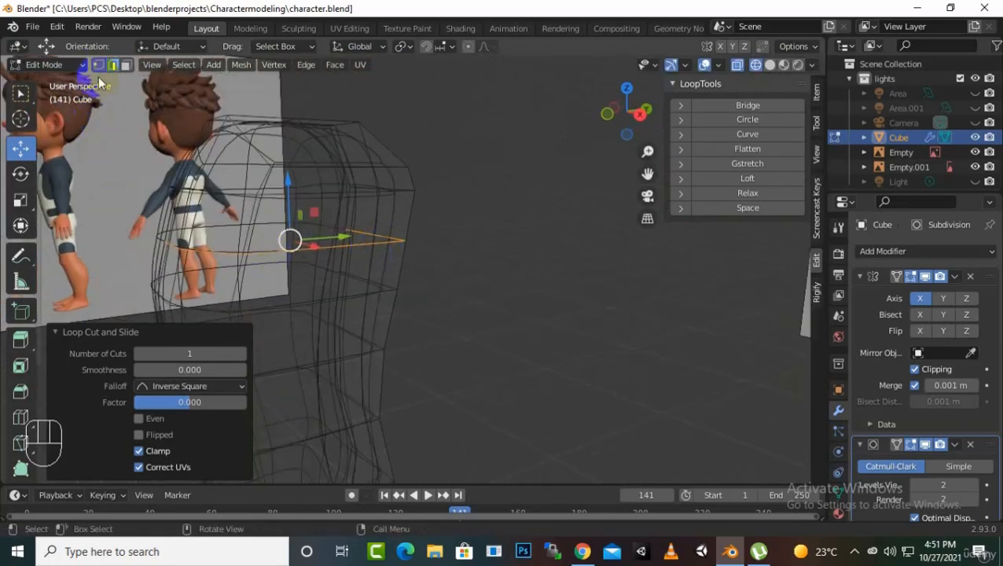
{"action": "left_click", "coordinate": [769, 65]}
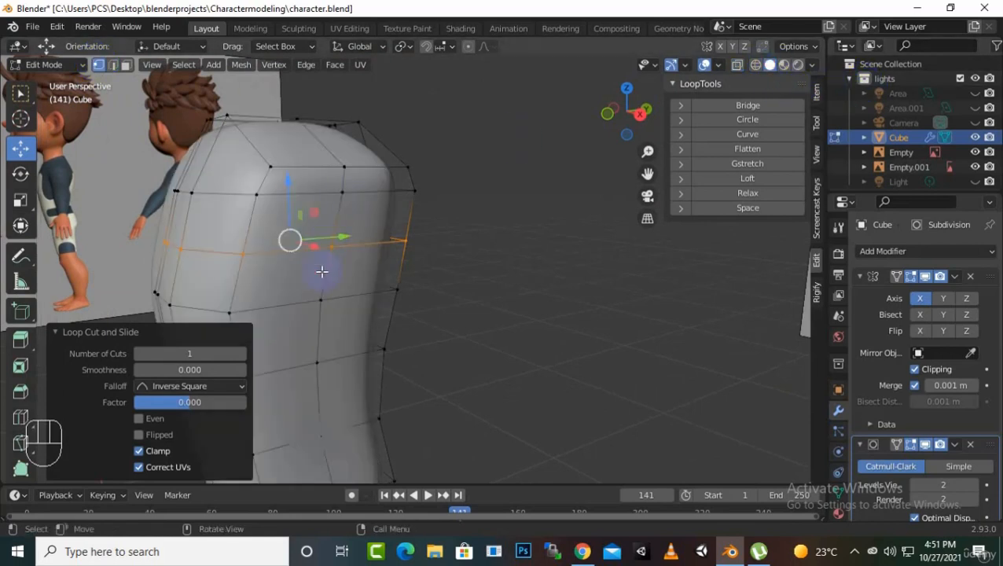
{"action": "left_click", "coordinate": [329, 249]}
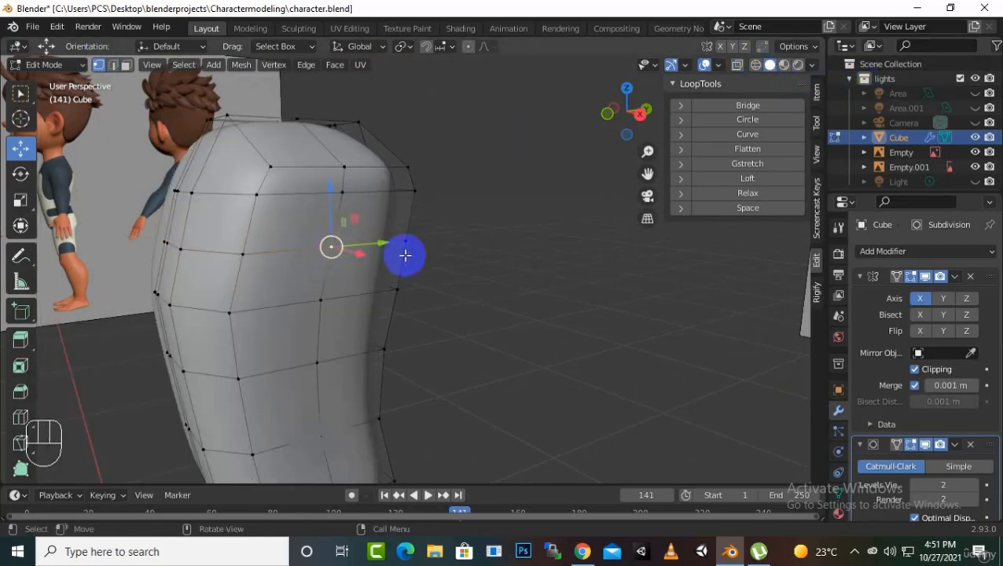
{"action": "key", "text": "x"}
{"action": "left_click", "coordinate": [399, 224]}
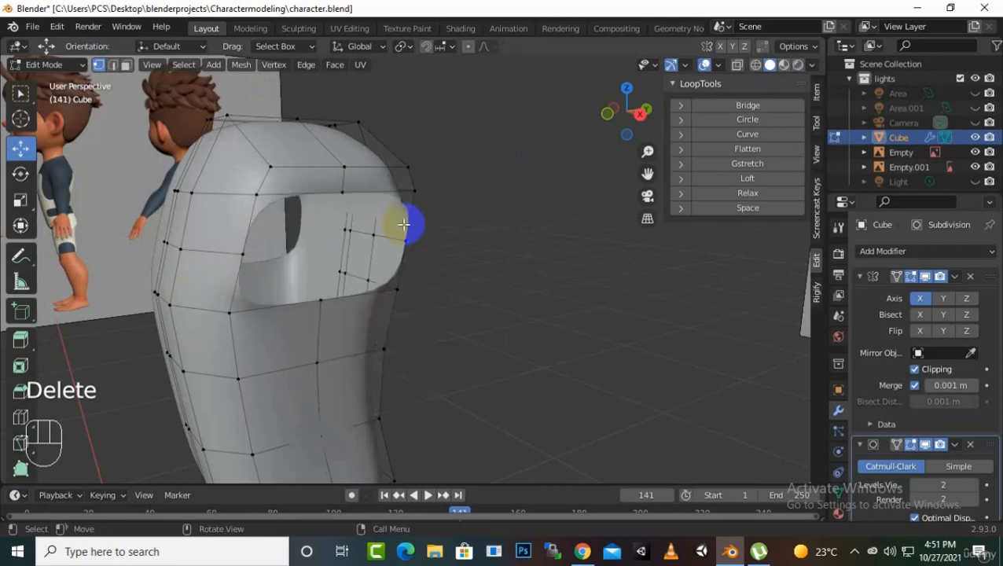
Turn off the Subdivision modifier's edit-mode display and reshape the arm opening's edge loop into a circle with LoopTools
{"action": "middle_click_drag", "start_coordinate": [398, 224], "coordinate": [394, 279]}
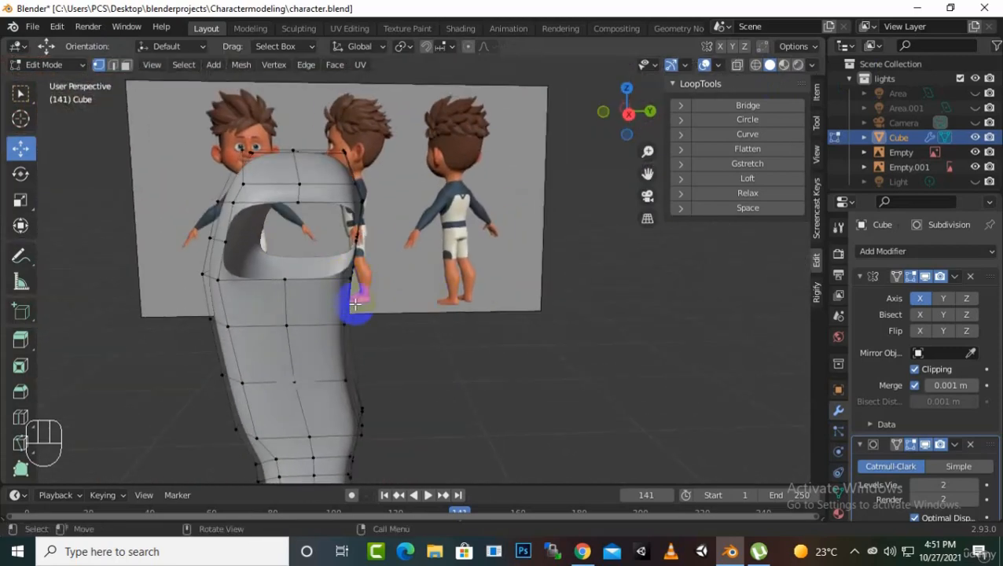
{"action": "left_click", "coordinate": [897, 444]}
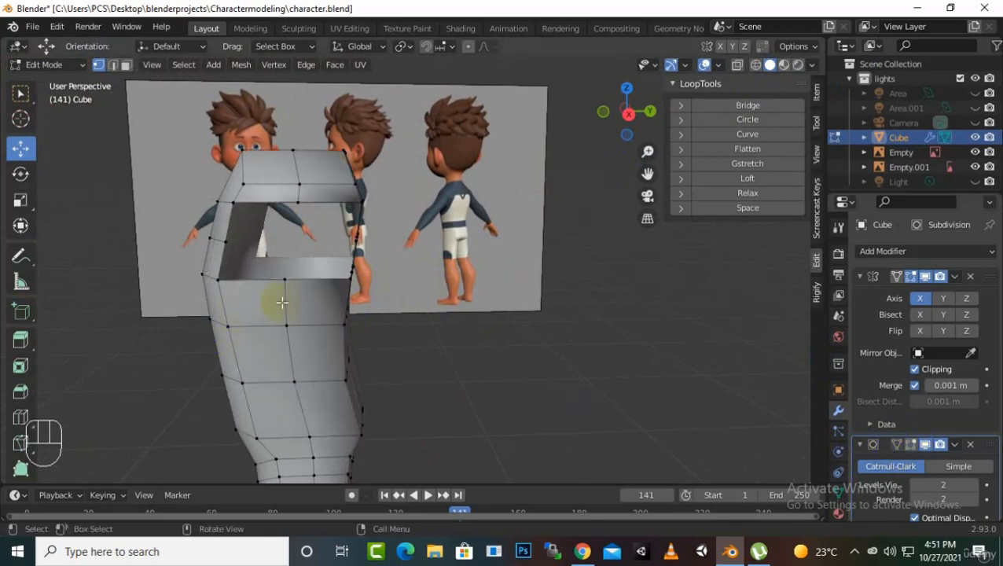
{"action": "left_click", "coordinate": [295, 280], "text": "alt"}
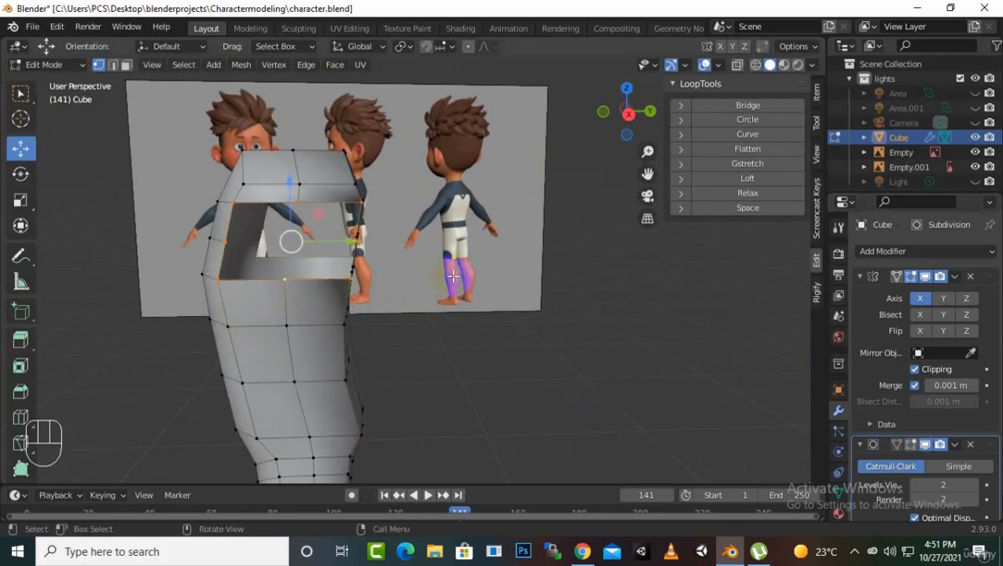
{"action": "left_click", "coordinate": [765, 126]}
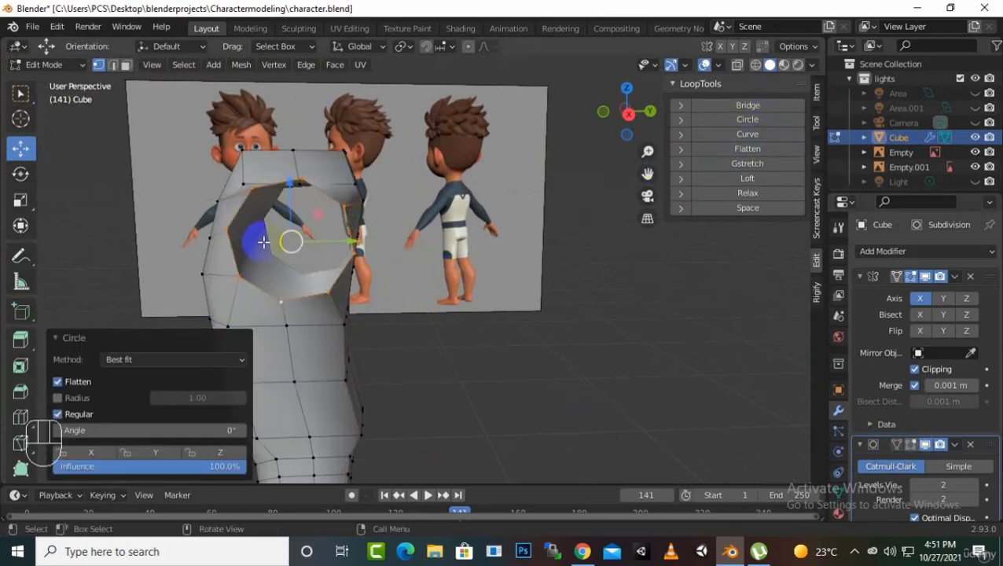
{"action": "middle_click_drag", "start_coordinate": [346, 289], "coordinate": [384, 284]}
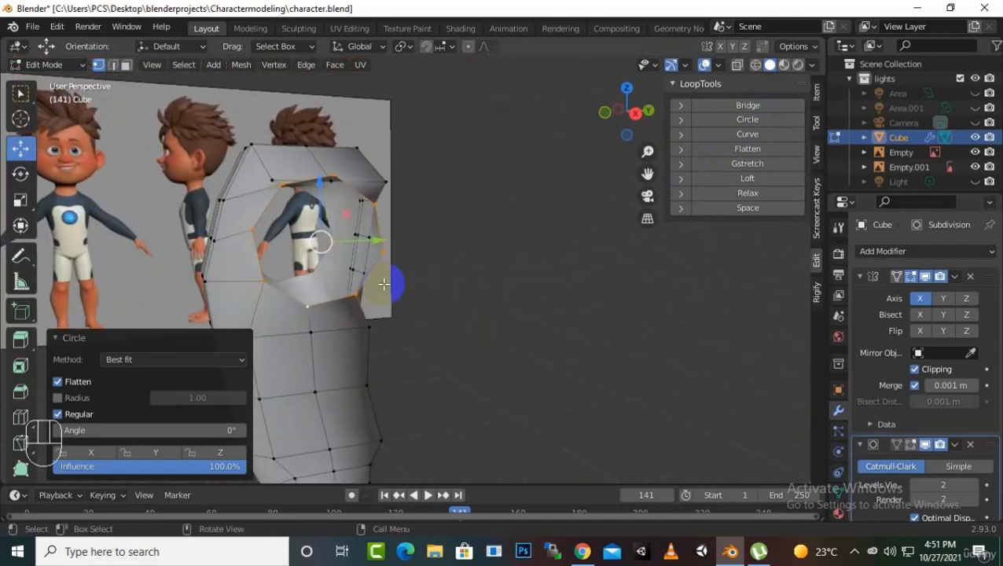
Scale the circular arm opening down slightly and inspect the smoothed shape in Object Mode
{"action": "key", "text": "s"}
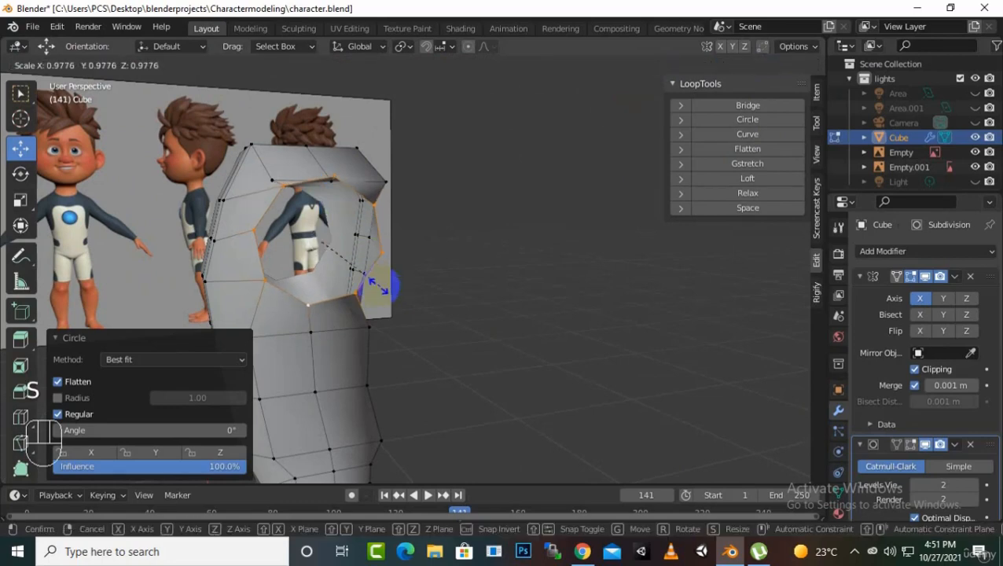
{"action": "left_click", "coordinate": [339, 294]}
{"action": "middle_click_drag", "start_coordinate": [339, 294], "coordinate": [544, 331]}
{"action": "middle_click_drag", "start_coordinate": [681, 432], "coordinate": [409, 369]}
{"action": "key", "text": "Tab"}
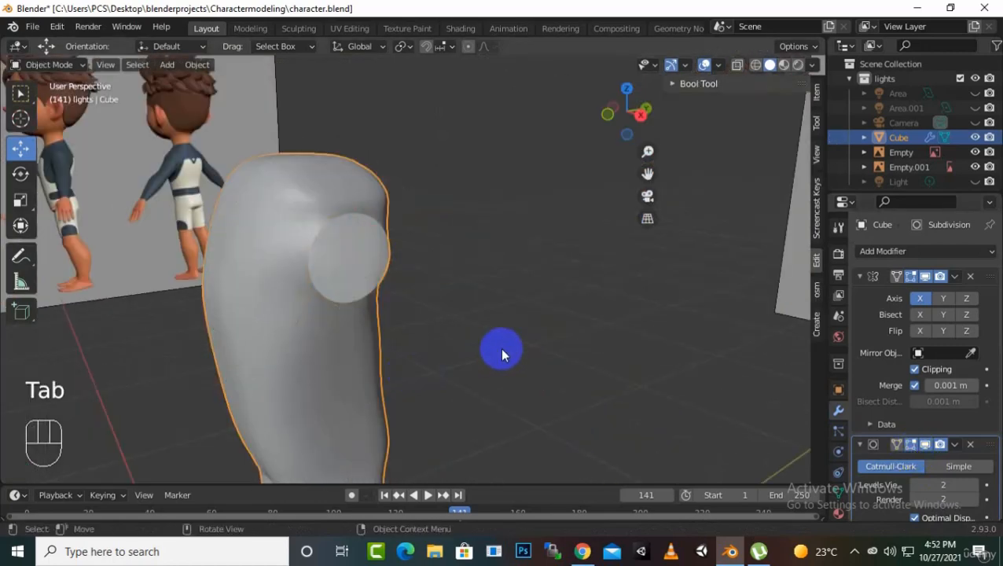
{"action": "middle_click_drag", "start_coordinate": [502, 352], "coordinate": [470, 340]}
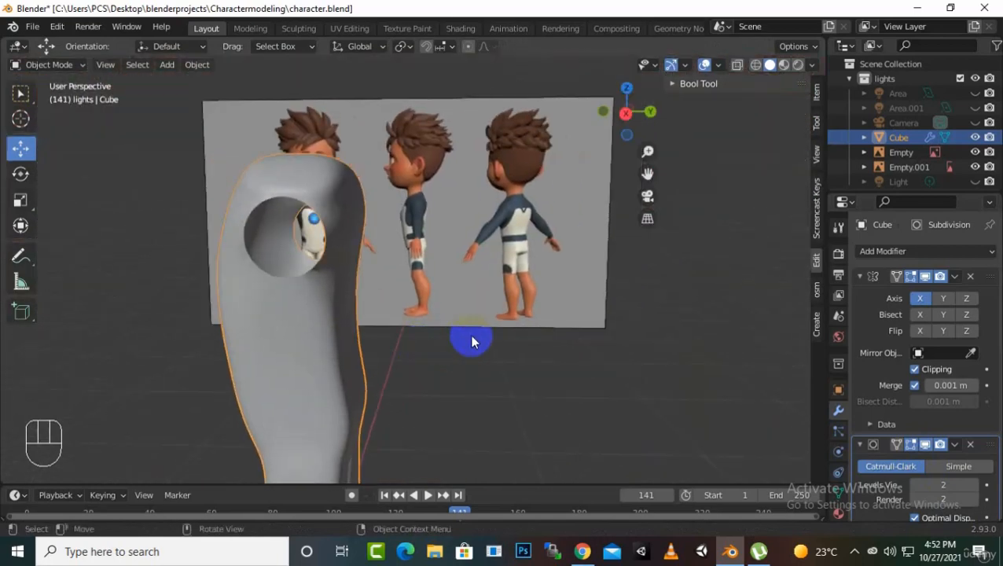
In Edit Mode, shift the arm opening about 0.0034 m along negative Y to match the shoulder in the right-side wireframe view
{"action": "key", "text": "Tab"}
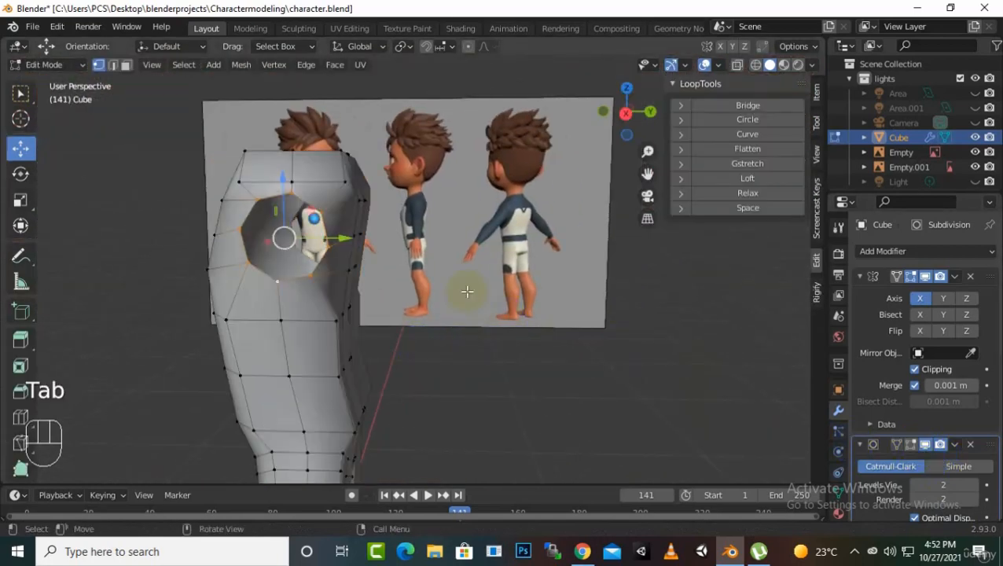
{"action": "key", "text": "KP_3"}
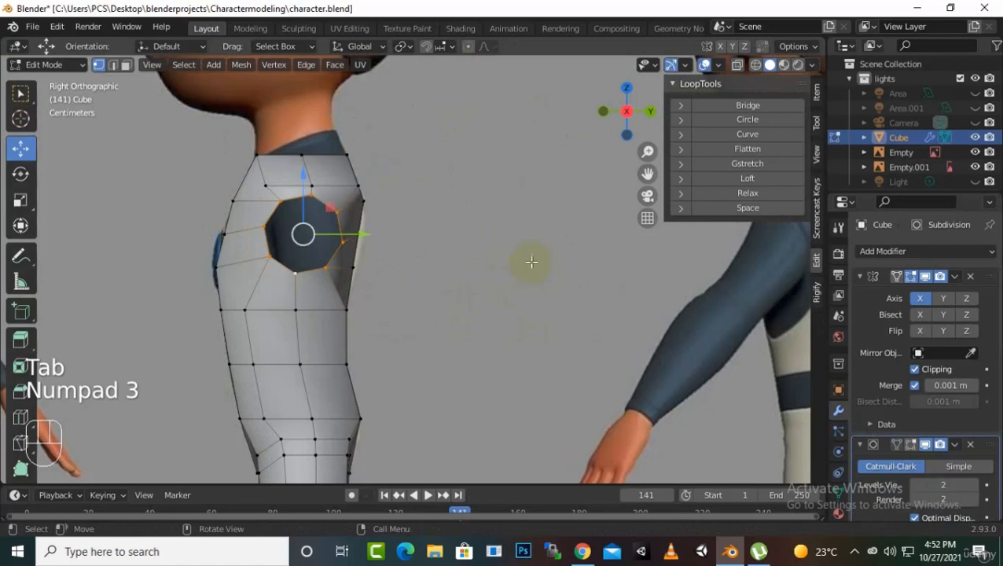
{"action": "left_click", "coordinate": [758, 68]}
{"action": "scroll", "coordinate": [278, 211], "scroll_direction": "up", "scroll_amount": 1}
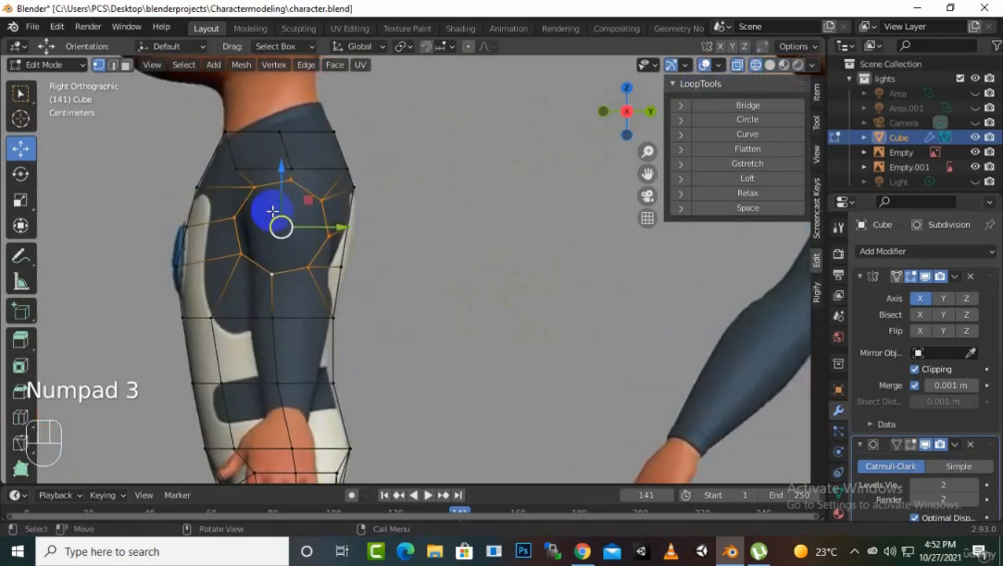
{"action": "scroll", "coordinate": [272, 211], "scroll_direction": "up", "scroll_amount": 1}
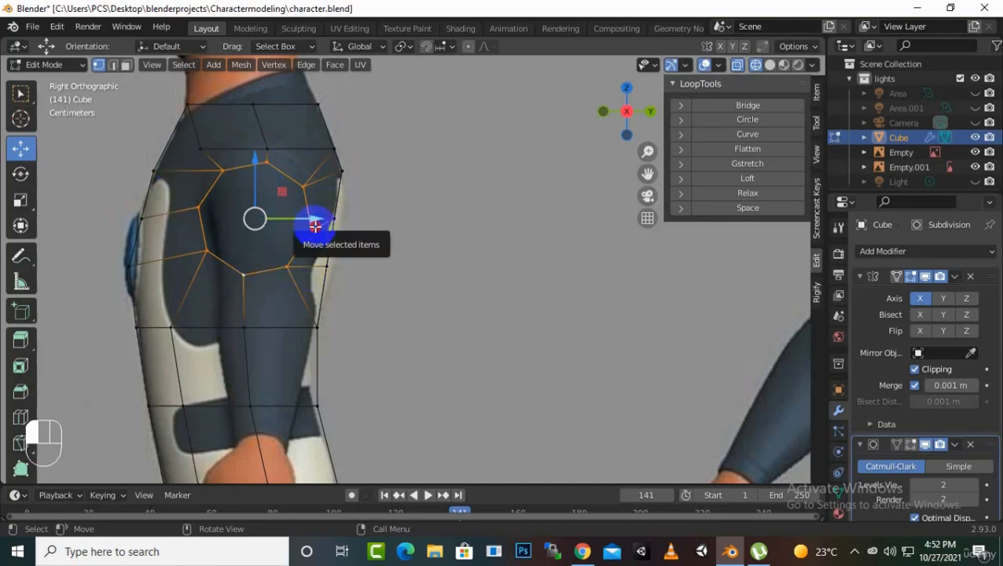
{"action": "left_click_drag", "start_coordinate": [315, 226], "coordinate": [310, 227]}
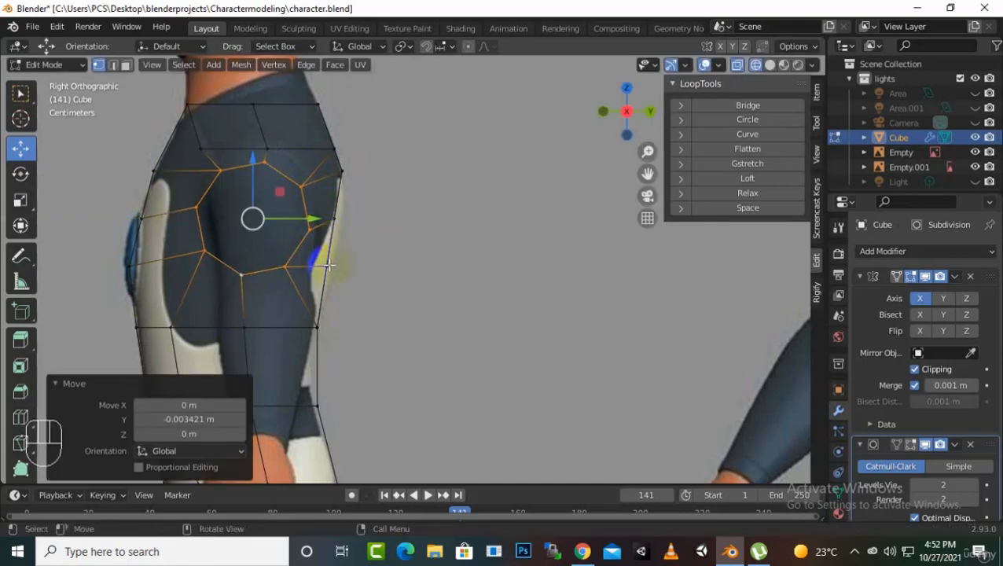
Add one centred loop cut running over the shoulder and down the front and back of the torso beside the arm opening
{"action": "key", "text": "ctrl"}
{"action": "key", "text": "ctrl+r"}
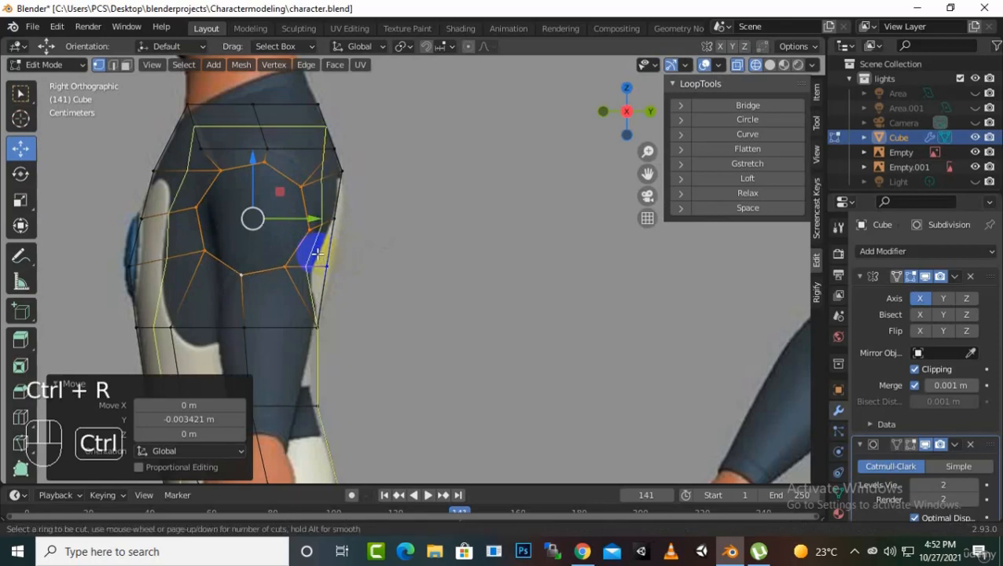
{"action": "left_click", "coordinate": [312, 255]}
{"action": "middle_click_drag", "start_coordinate": [491, 202], "coordinate": [615, 244]}
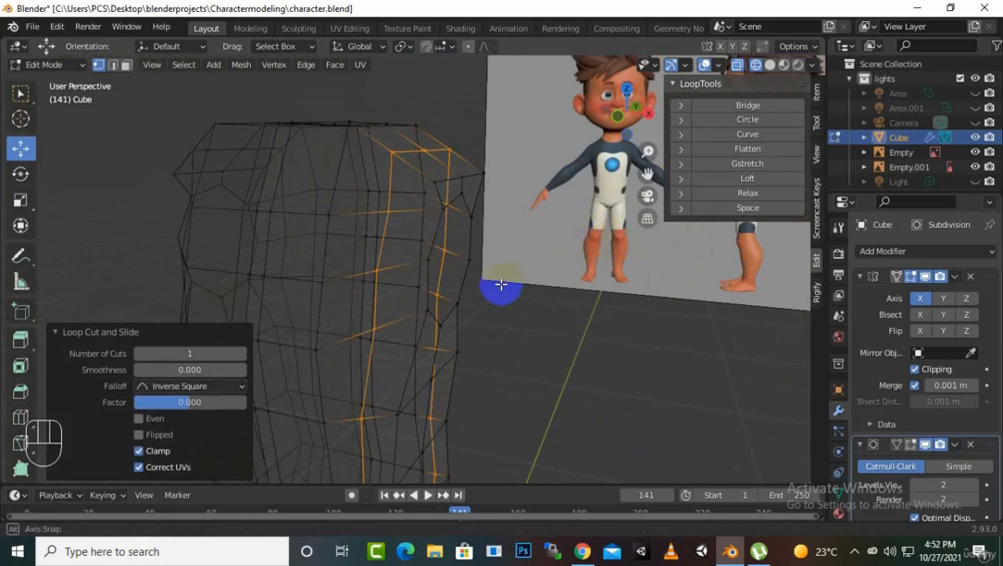
{"action": "middle_click_drag", "start_coordinate": [500, 285], "coordinate": [379, 268]}
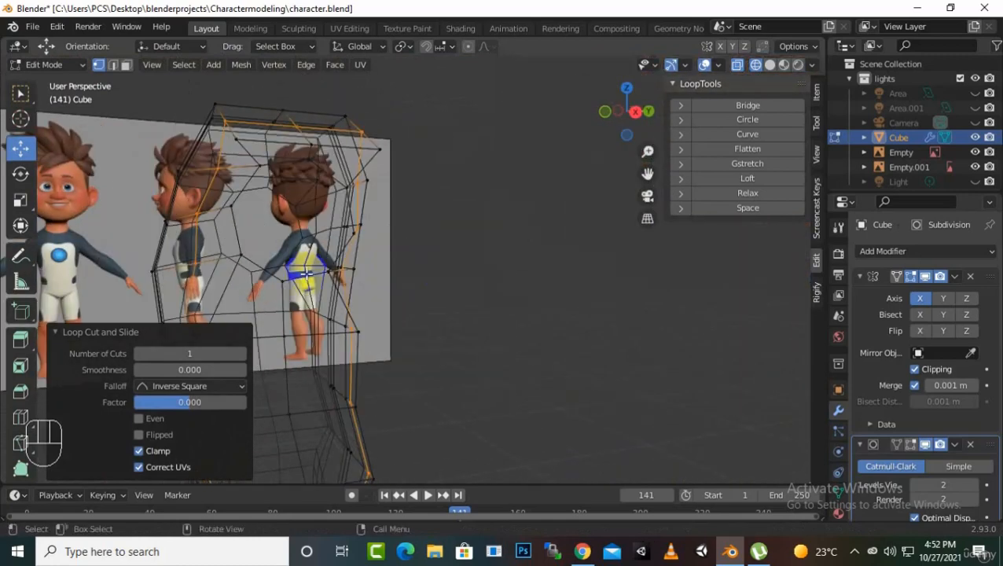
Return to solid shading and extrude the arm opening's edge loop about 0.029 m along X in front view
{"action": "left_click", "coordinate": [770, 64]}
{"action": "mouse_move", "coordinate": [270, 259]}
{"action": "middle_mouse_down"}
{"action": "mouse_move", "coordinate": [314, 257]}
{"action": "mouse_move", "coordinate": [307, 280]}
{"action": "mouse_move", "coordinate": [146, 336]}
{"action": "mouse_move", "coordinate": [123, 248]}
{"action": "mouse_move", "coordinate": [168, 253]}
{"action": "mouse_move", "coordinate": [159, 271]}
{"action": "mouse_move", "coordinate": [155, 262]}
{"action": "mouse_move", "coordinate": [289, 260]}
{"action": "mouse_move", "coordinate": [278, 288]}
{"action": "middle_mouse_up"}
{"action": "left_click", "coordinate": [412, 312], "text": "alt"}
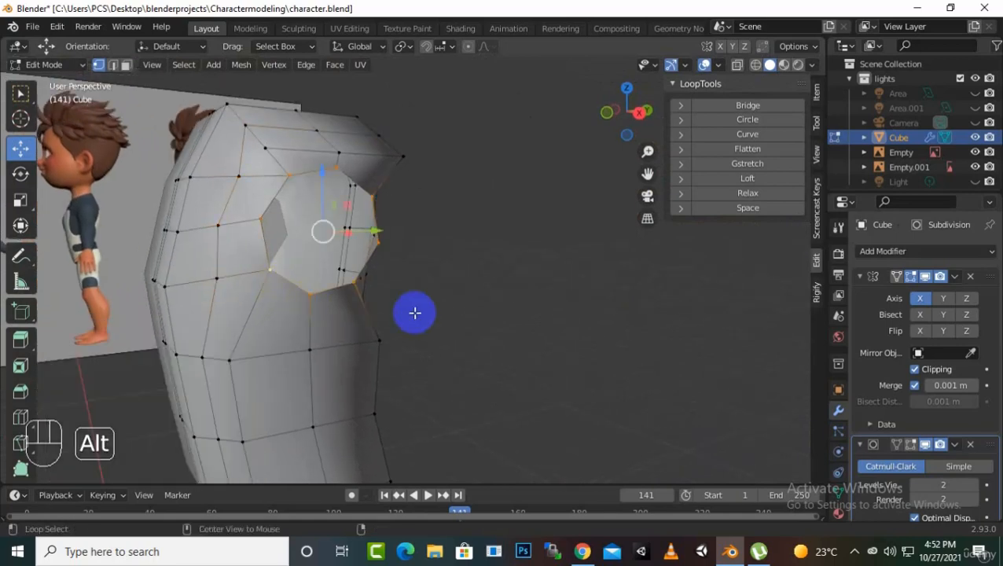
{"action": "key", "text": "KP_1"}
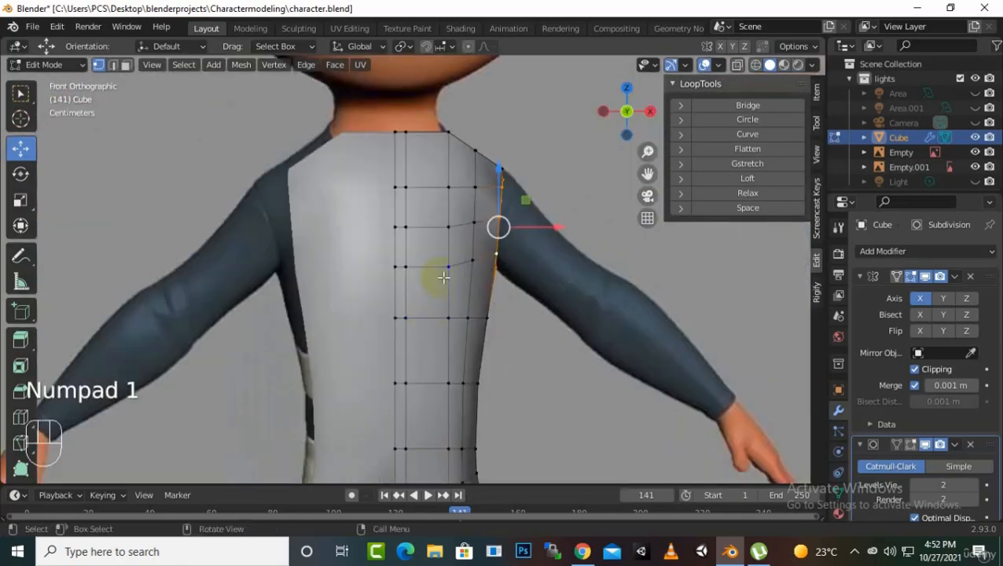
{"action": "key", "text": "e"}
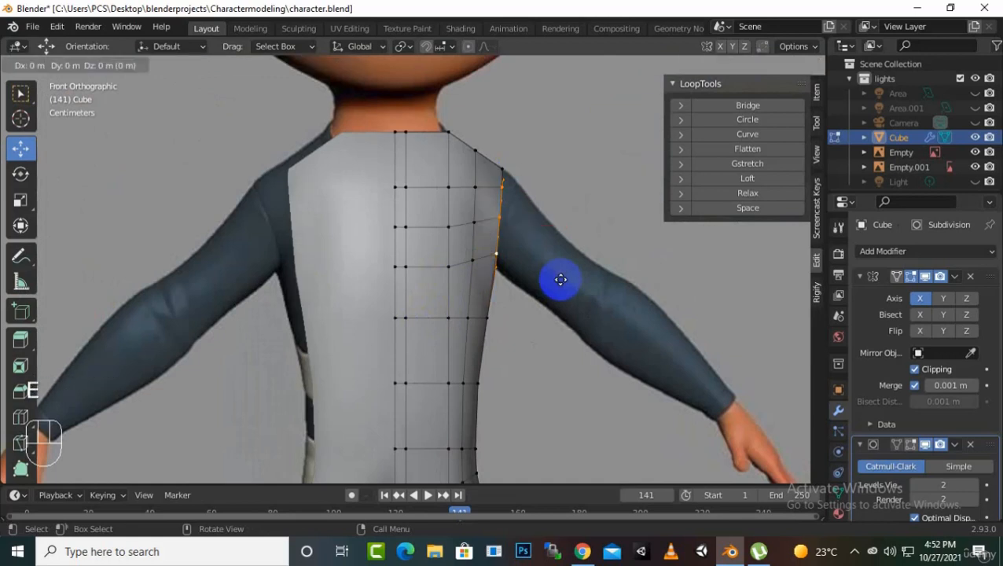
{"action": "key", "text": "x"}
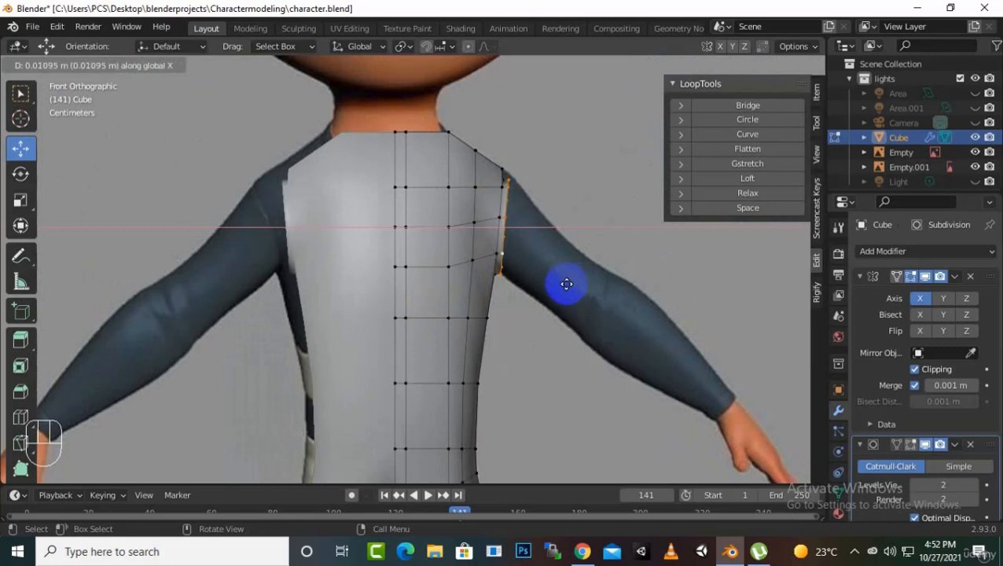
{"action": "left_click", "coordinate": [578, 284]}
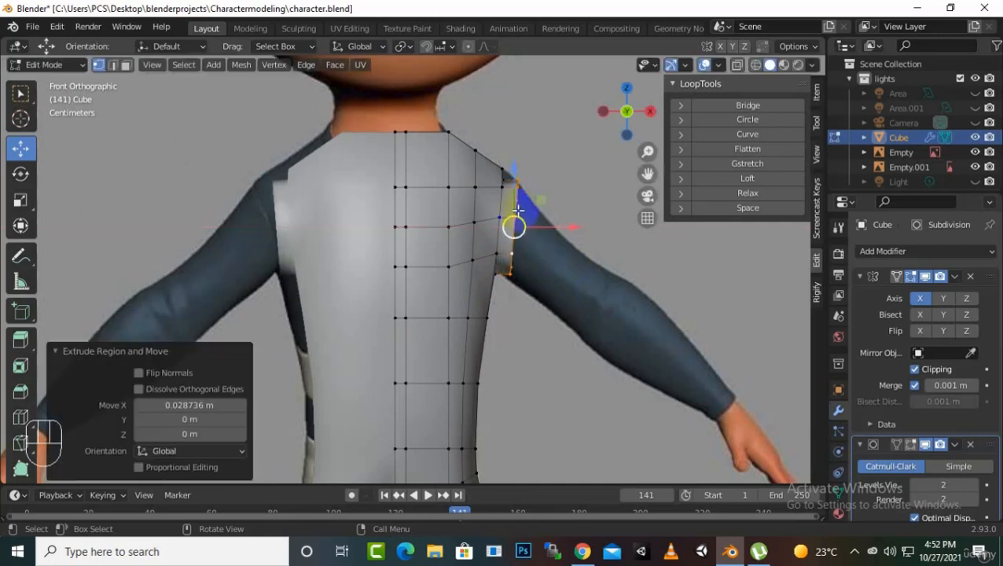
Lower the extruded shoulder loop about 0.0096 m and rotate it about 7.8° to follow the reference arm
{"action": "left_click_drag", "start_coordinate": [514, 161], "coordinate": [515, 172]}
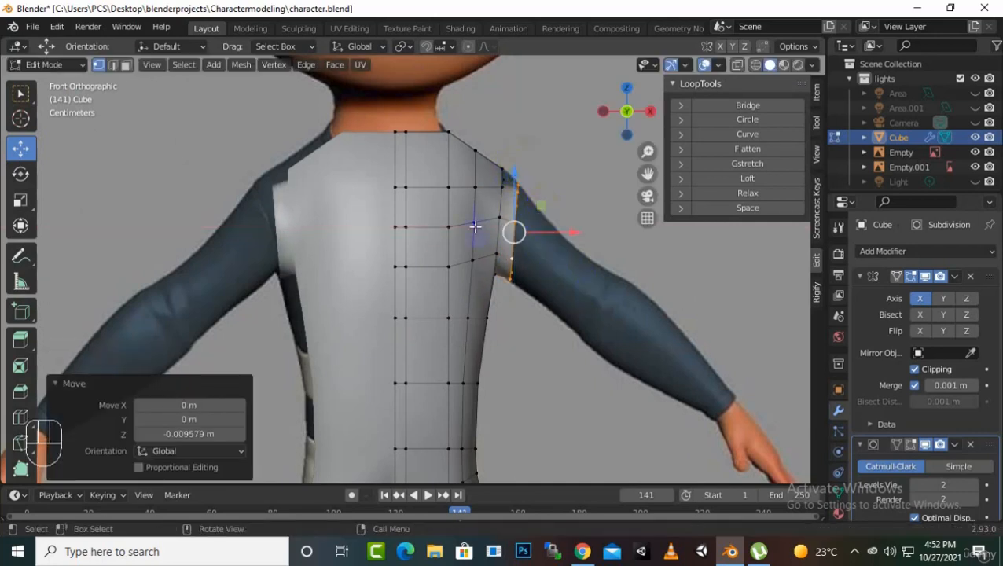
{"action": "left_click", "coordinate": [20, 174]}
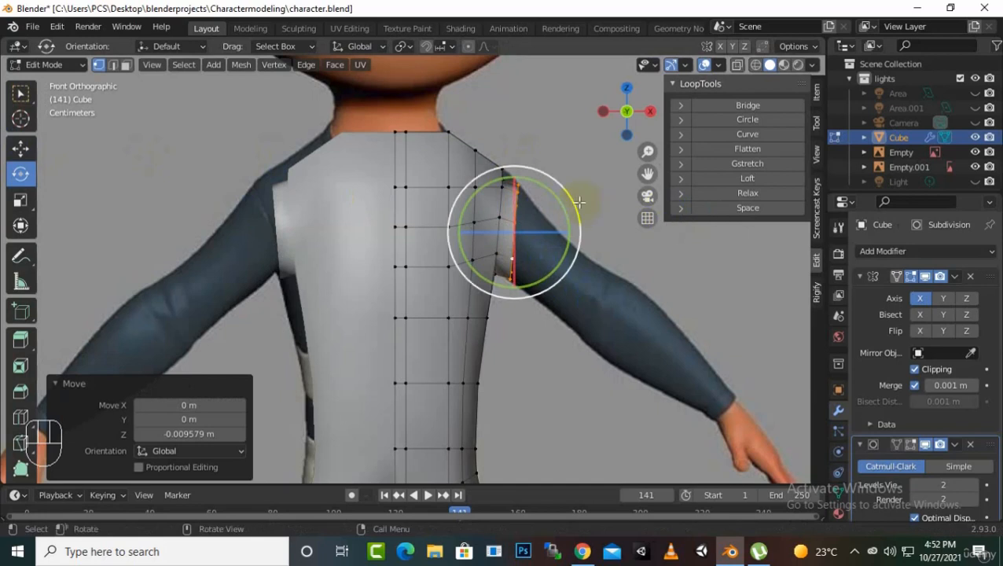
{"action": "left_click_drag", "start_coordinate": [578, 206], "coordinate": [580, 215]}
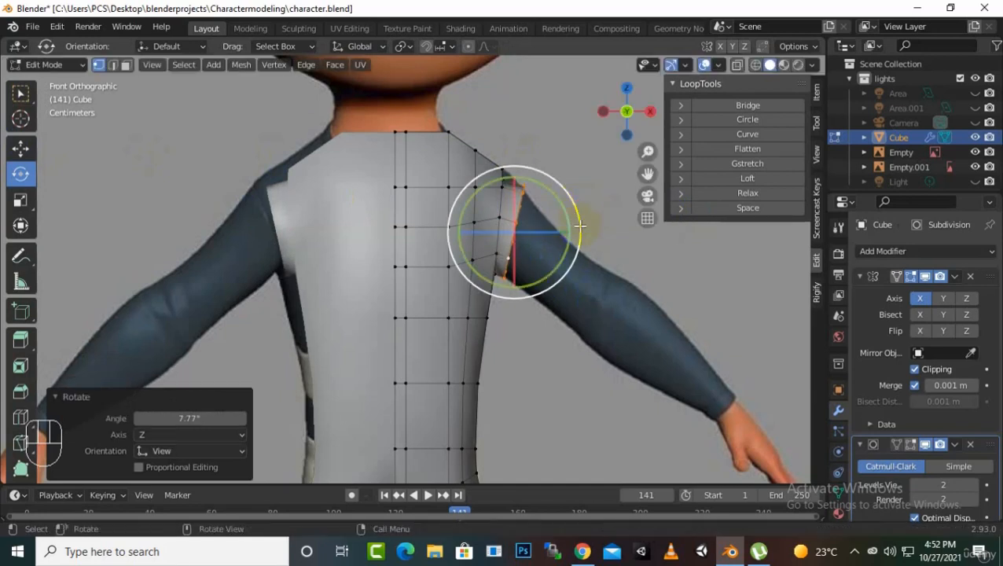
Extrude the shoulder loop about 0.056 m along X and lower its new end about 0.049 m onto the reference arm
{"action": "key", "text": "e"}
{"action": "key", "text": "x"}
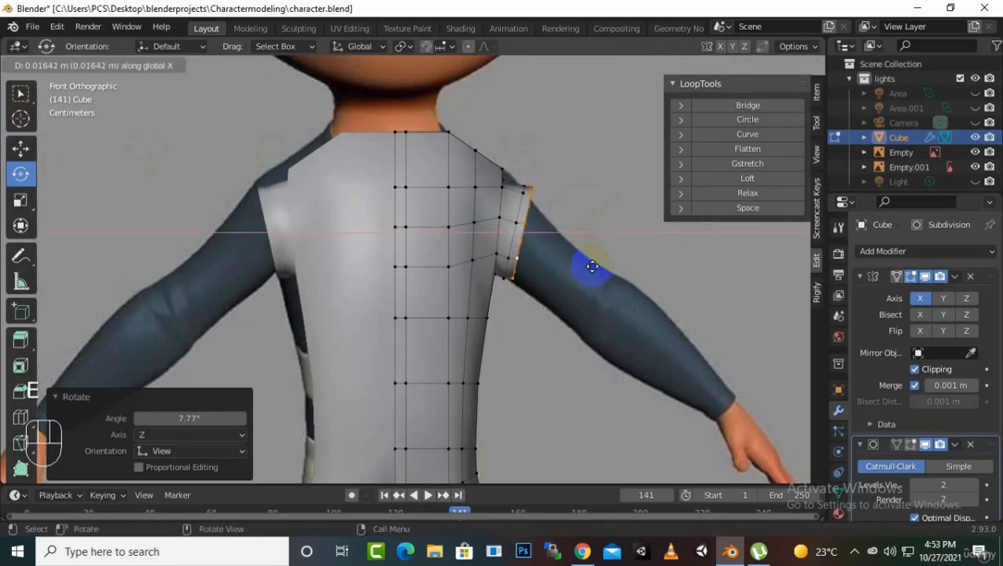
{"action": "left_click", "coordinate": [529, 195]}
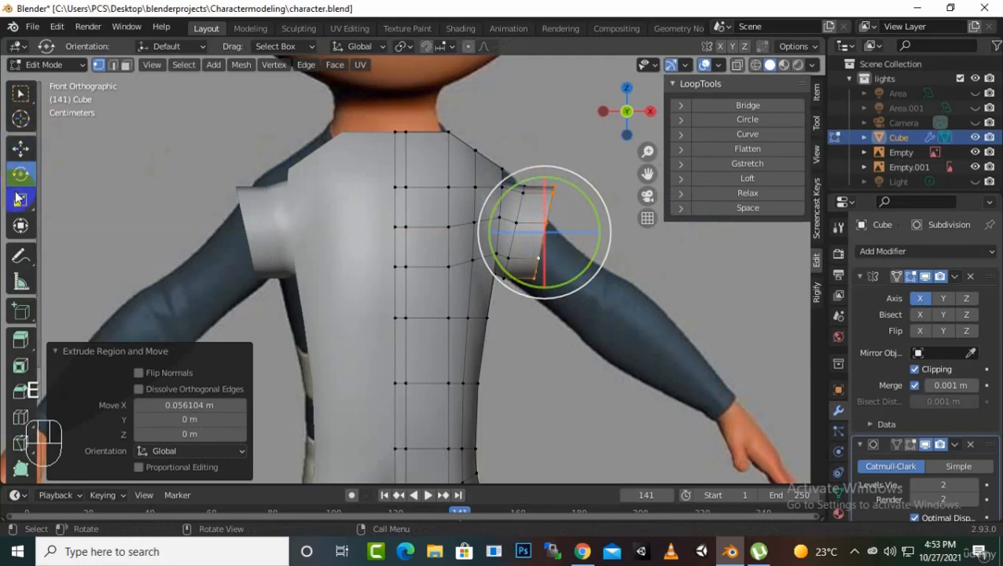
{"action": "left_click", "coordinate": [20, 147]}
{"action": "left_click_drag", "start_coordinate": [544, 174], "coordinate": [547, 203]}
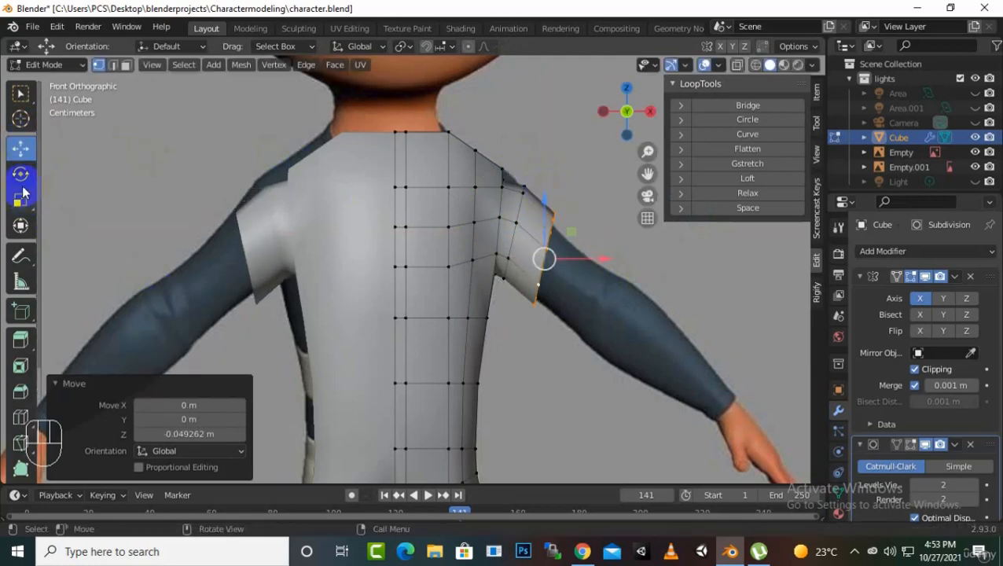
Scale the upper arm's end loop to 0.836 and rotate it about 11.2° to match the reference arm's slope
{"action": "left_click", "coordinate": [21, 174]}
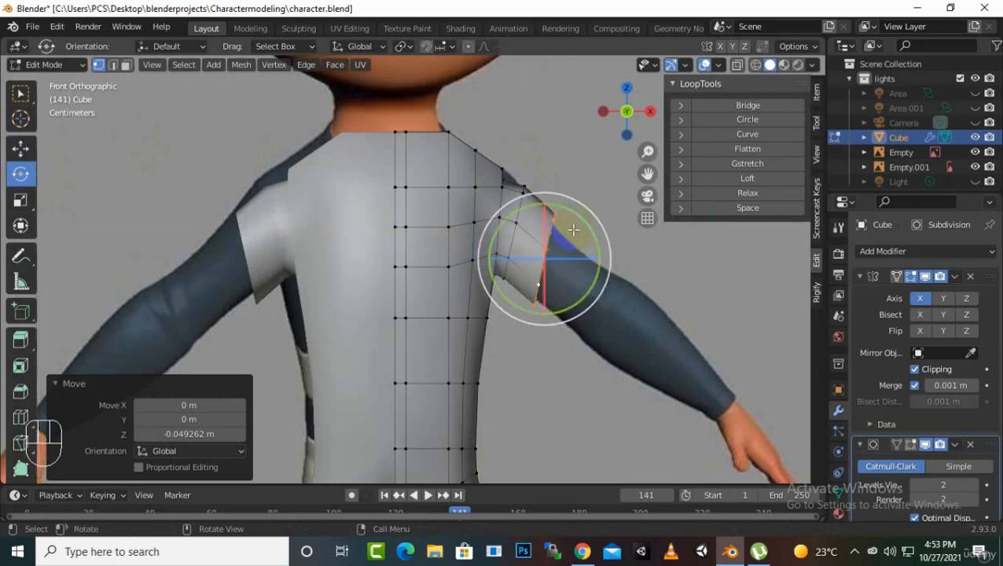
{"action": "key", "text": "s"}
{"action": "left_click", "coordinate": [524, 246]}
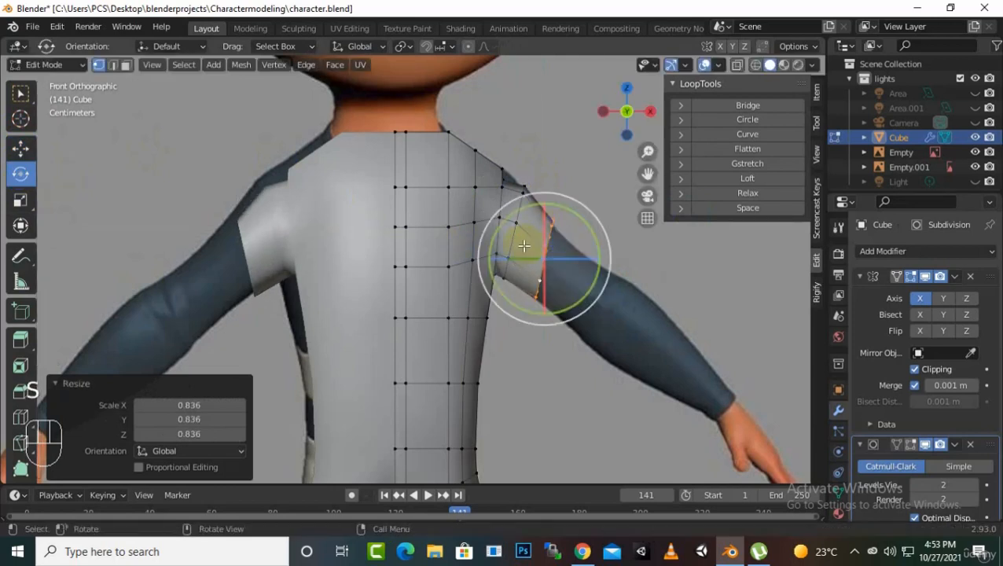
{"action": "left_click_drag", "start_coordinate": [587, 215], "coordinate": [594, 226]}
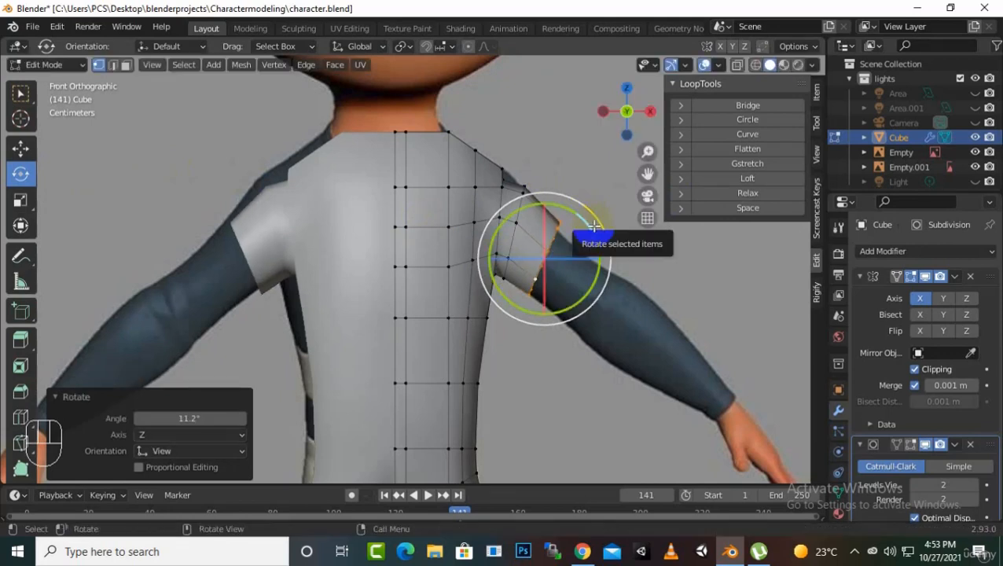
Extrude another upper-arm segment about 0.11 m along X and fit its end loop to the reference above the elbow, scaled to 0.856
{"action": "key", "text": "e"}
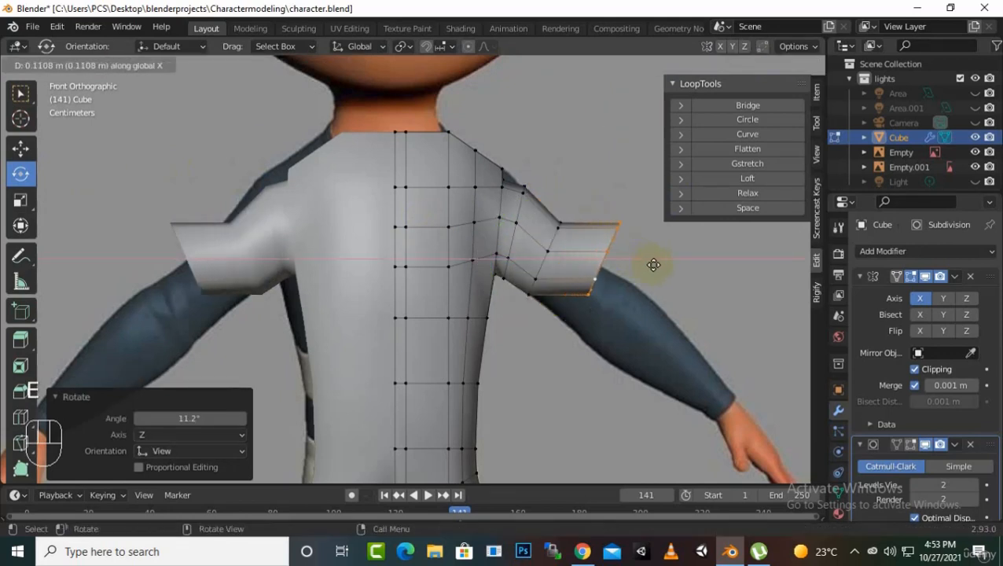
{"action": "left_click", "coordinate": [651, 264]}
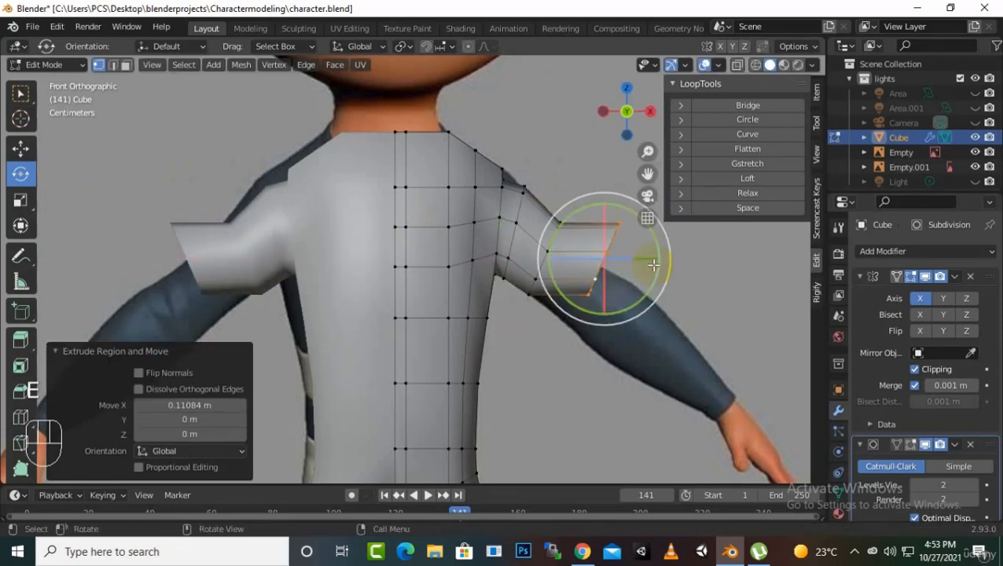
{"action": "left_click", "coordinate": [20, 148]}
{"action": "left_click_drag", "start_coordinate": [614, 211], "coordinate": [597, 299]}
{"action": "mouse_move", "coordinate": [576, 254]}
{"action": "left_mouse_down"}
{"action": "mouse_move", "coordinate": [584, 231]}
{"action": "mouse_move", "coordinate": [586, 238]}
{"action": "left_mouse_up"}
{"action": "key", "text": "s"}
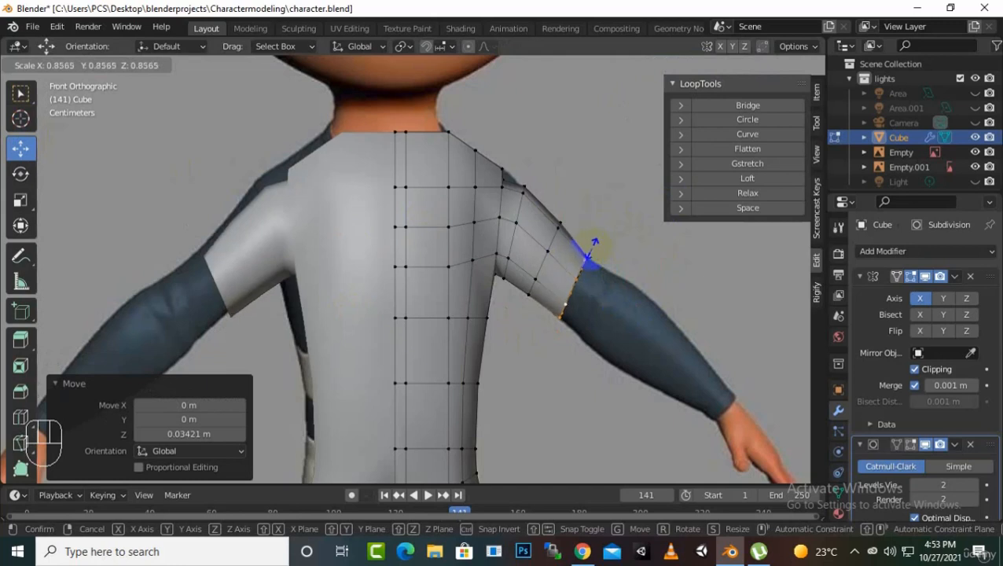
{"action": "left_click", "coordinate": [594, 243]}
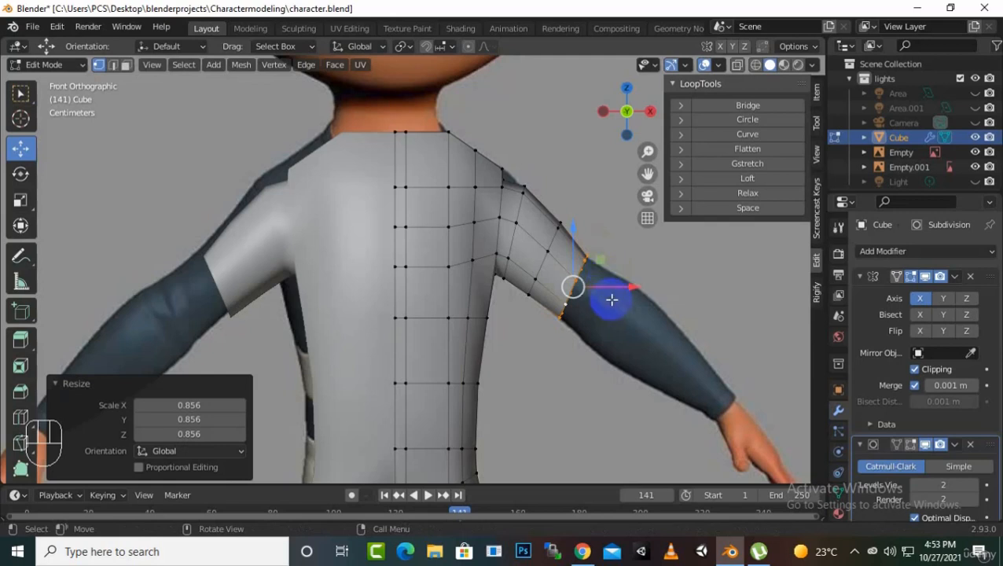
Extrude the arm's end loop about 0.093 m along X and lower the new end about 0.071 m onto the reference forearm
{"action": "key", "text": "e"}
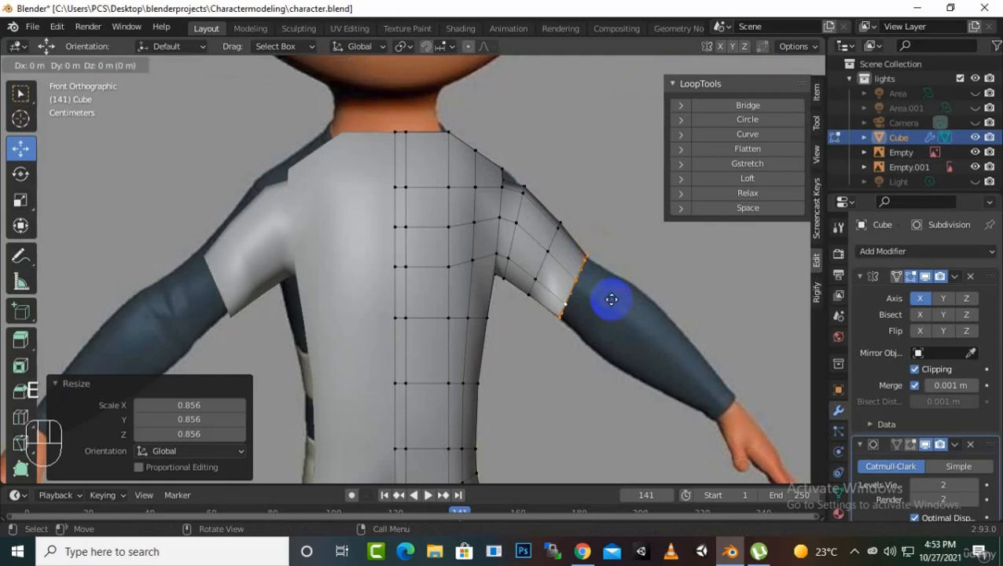
{"action": "key", "text": "x"}
{"action": "left_click", "coordinate": [662, 320]}
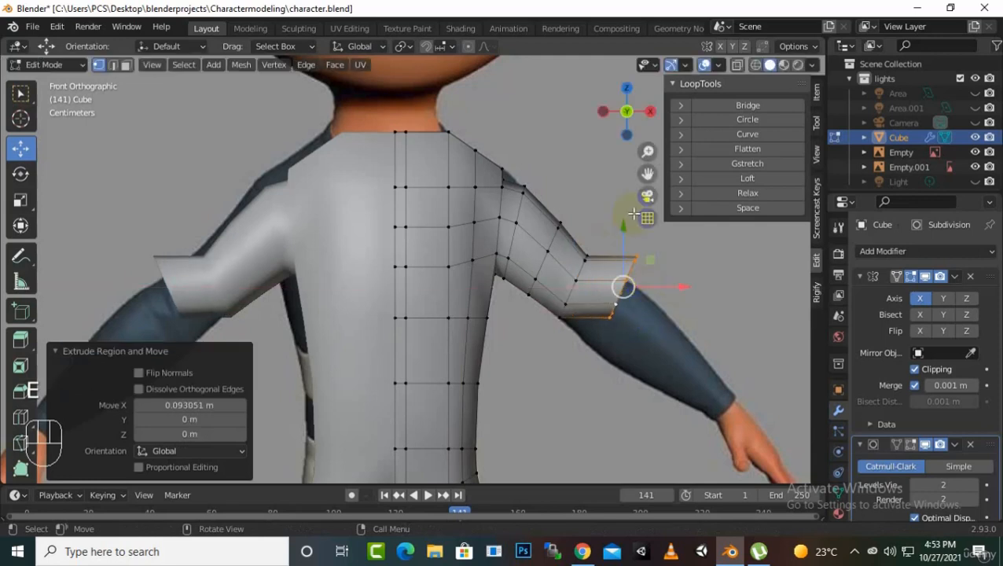
{"action": "key", "text": "g"}
{"action": "key", "text": "z"}
{"action": "left_click", "coordinate": [617, 270]}
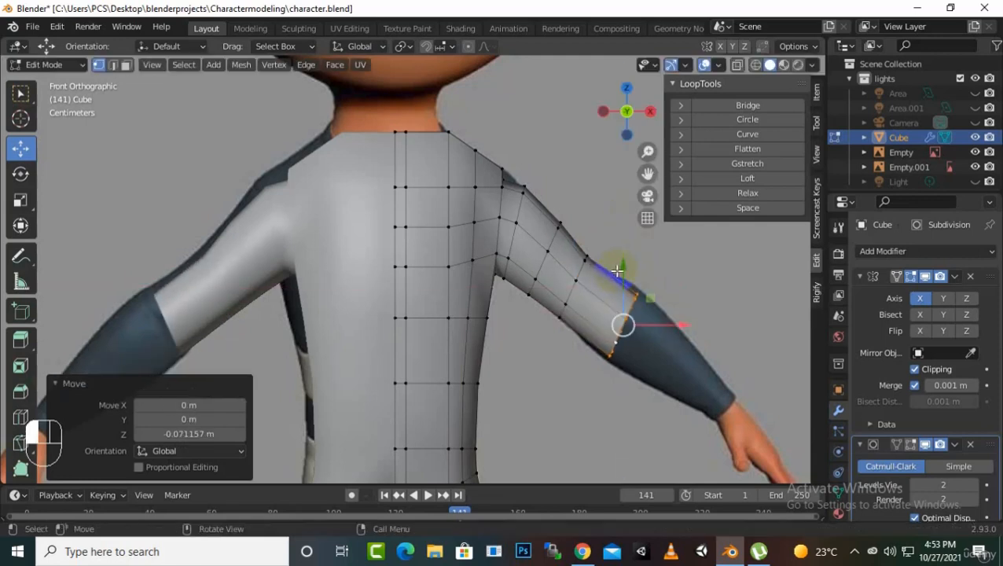
Scale the new forearm loop to 1.35 to fill the reference sleeve and check the smoothed arm outside Edit Mode
{"action": "key", "text": "s"}
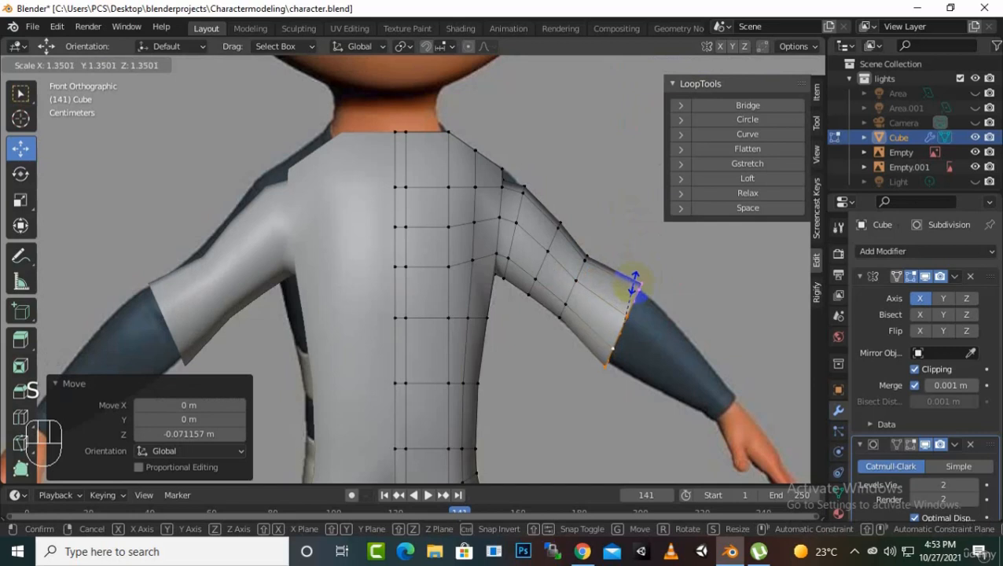
{"action": "left_click", "coordinate": [634, 281]}
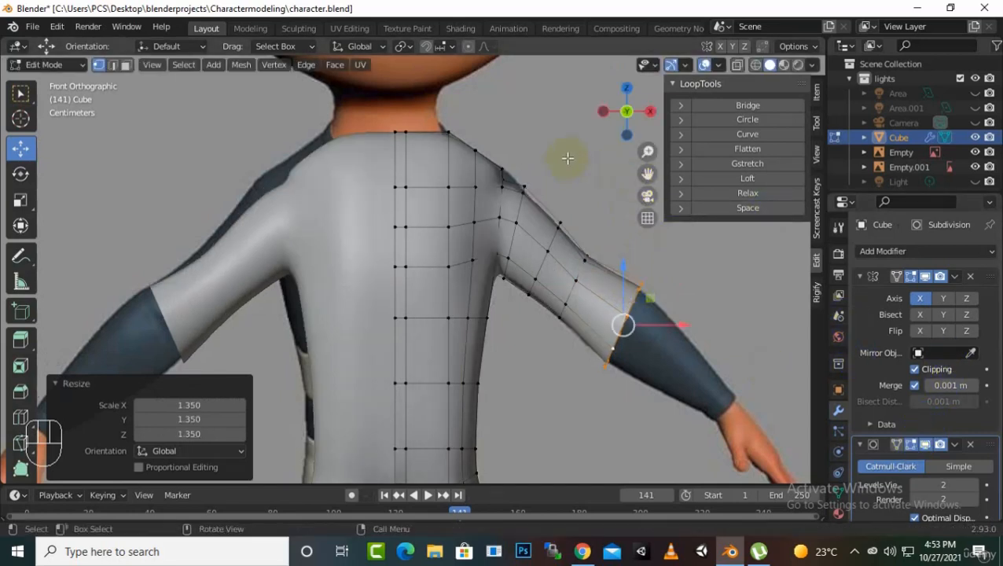
{"action": "key", "text": "Tab"}
{"action": "middle_click_drag", "start_coordinate": [566, 158], "coordinate": [508, 208]}
{"action": "key", "text": "Tab"}
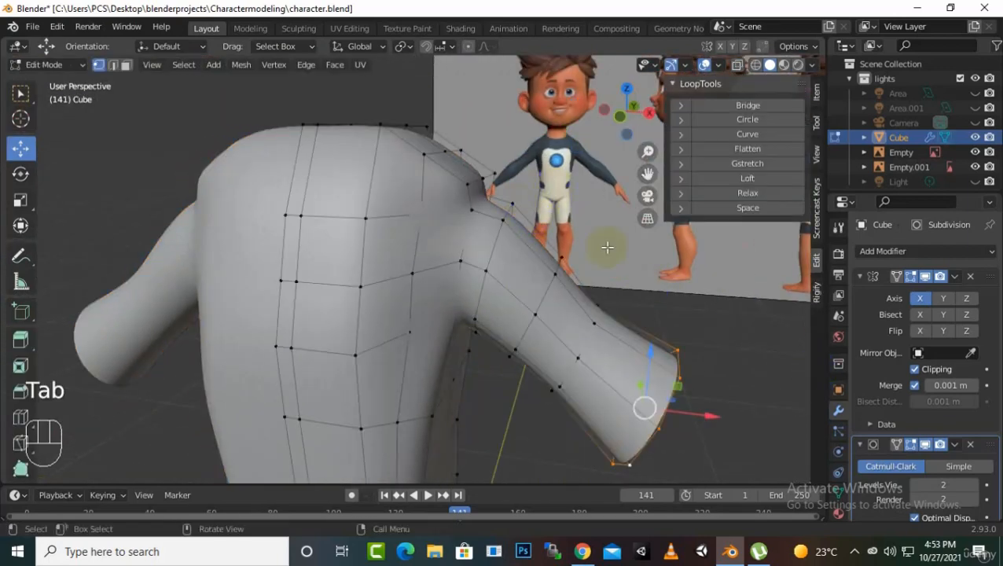
{"action": "middle_click_drag", "start_coordinate": [622, 385], "coordinate": [536, 257]}
{"action": "key", "text": "KP_1"}
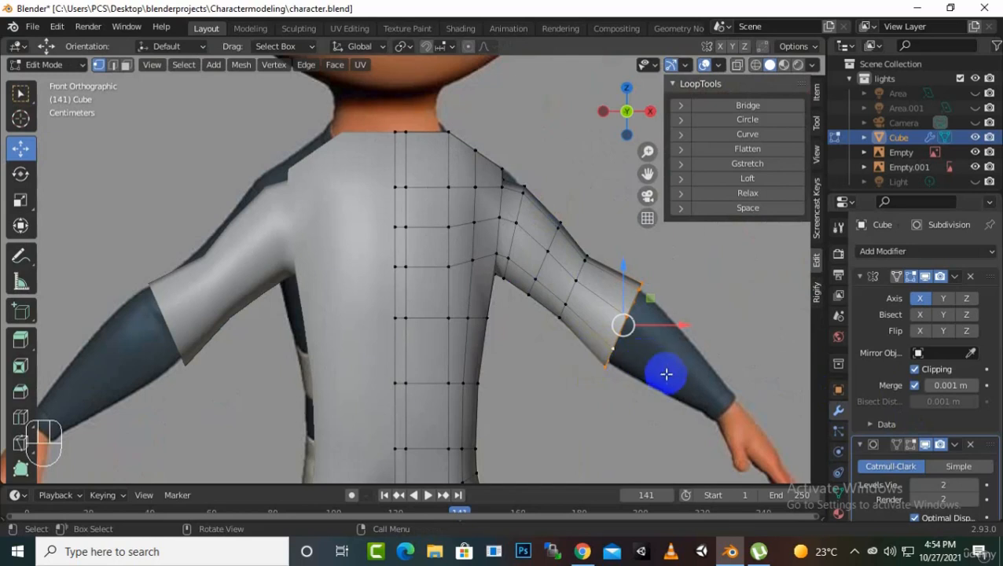
Extrude another forearm segment about 0.092 m along X, fitting its end to the reference by lowering it about 0.09 m and scaling to 0.611
{"action": "key", "text": "e"}
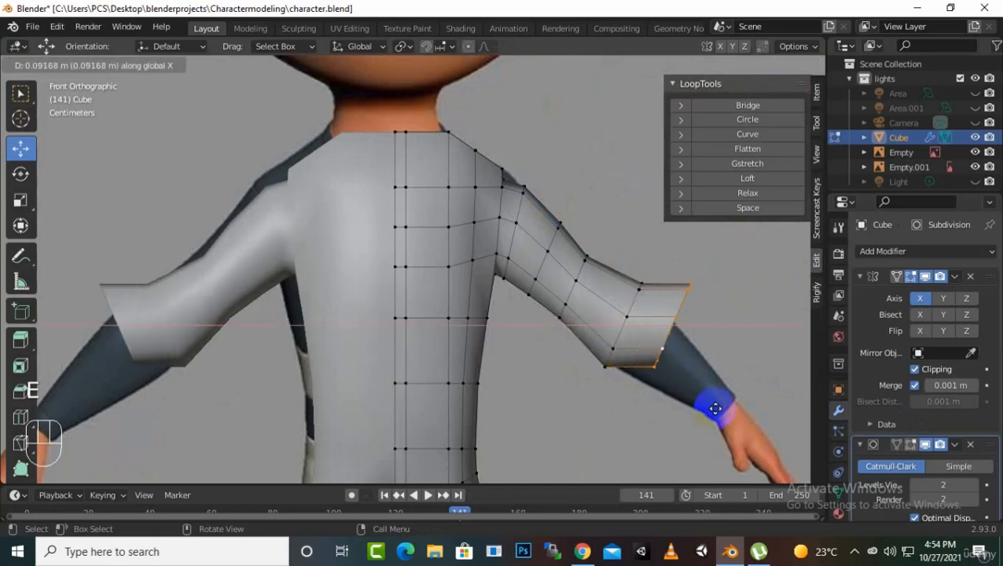
{"action": "left_click", "coordinate": [719, 410]}
{"action": "left_click_drag", "start_coordinate": [686, 280], "coordinate": [684, 325]}
{"action": "key", "text": "s"}
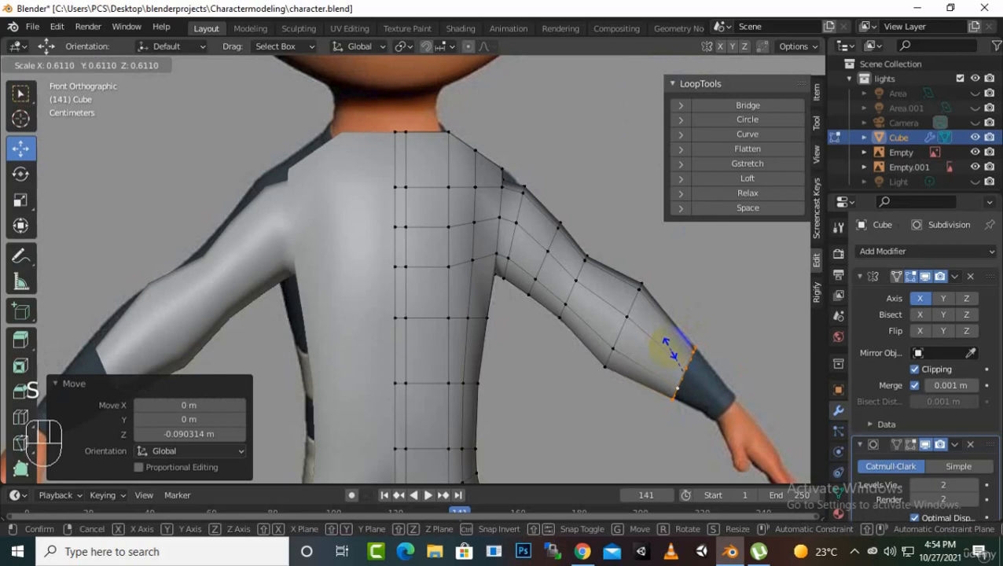
{"action": "left_click", "coordinate": [667, 349]}
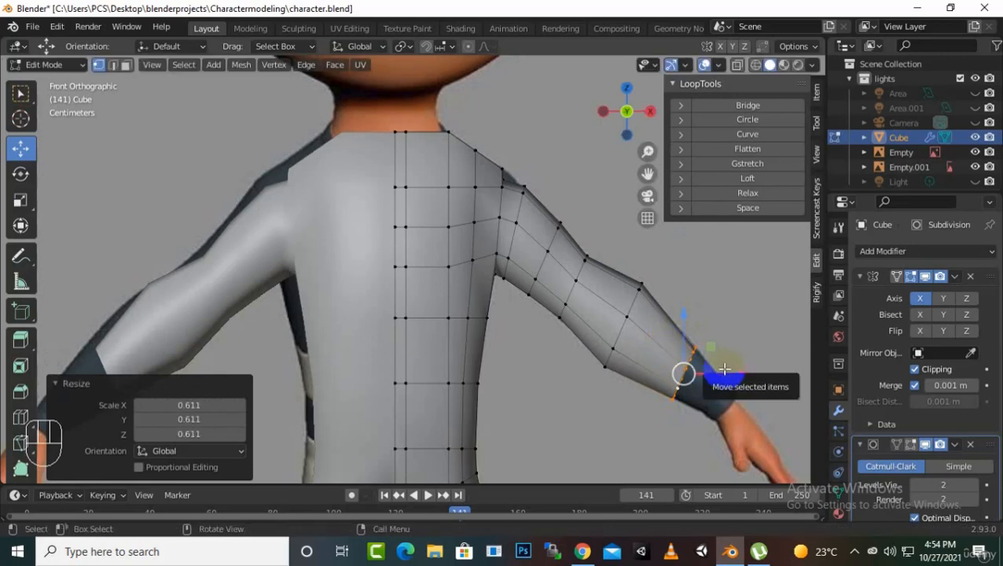
Extrude the forearm about 0.082 m along X to the wrist, lowering the end loop about 0.063 m and scaling it to 0.592
{"action": "key", "text": "e"}
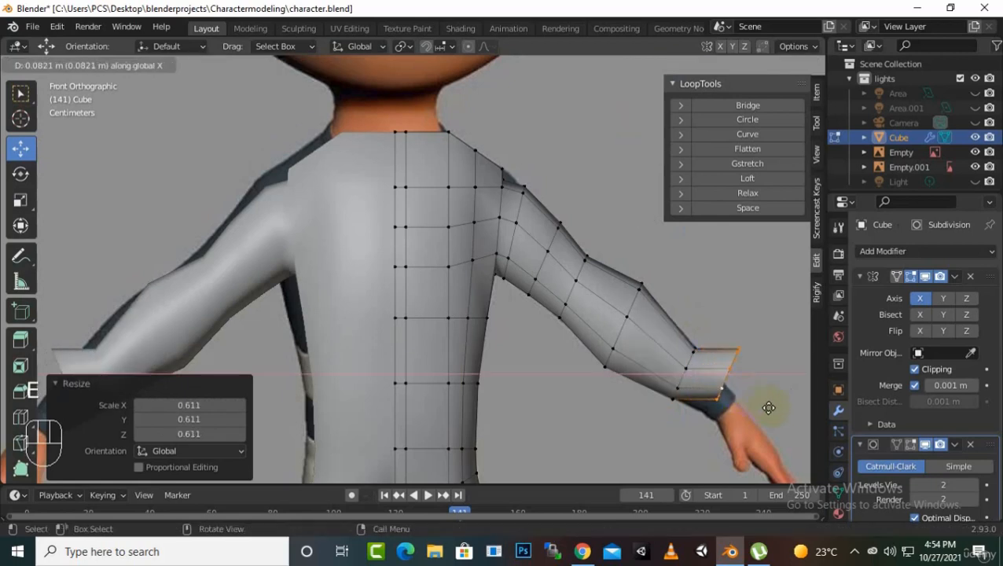
{"action": "left_click", "coordinate": [770, 407]}
{"action": "left_click_drag", "start_coordinate": [731, 317], "coordinate": [723, 358]}
{"action": "key", "text": "s"}
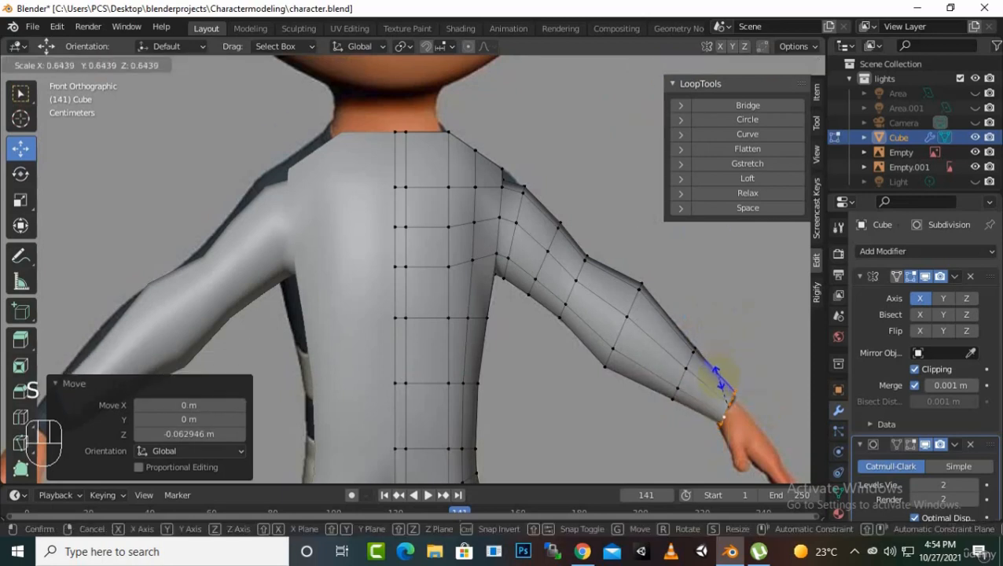
{"action": "left_click", "coordinate": [718, 376]}
Rotate the wrist loop about 14.4° and lower it about 0.0048 m to line up with the reference cuff
{"action": "left_click", "coordinate": [20, 174]}
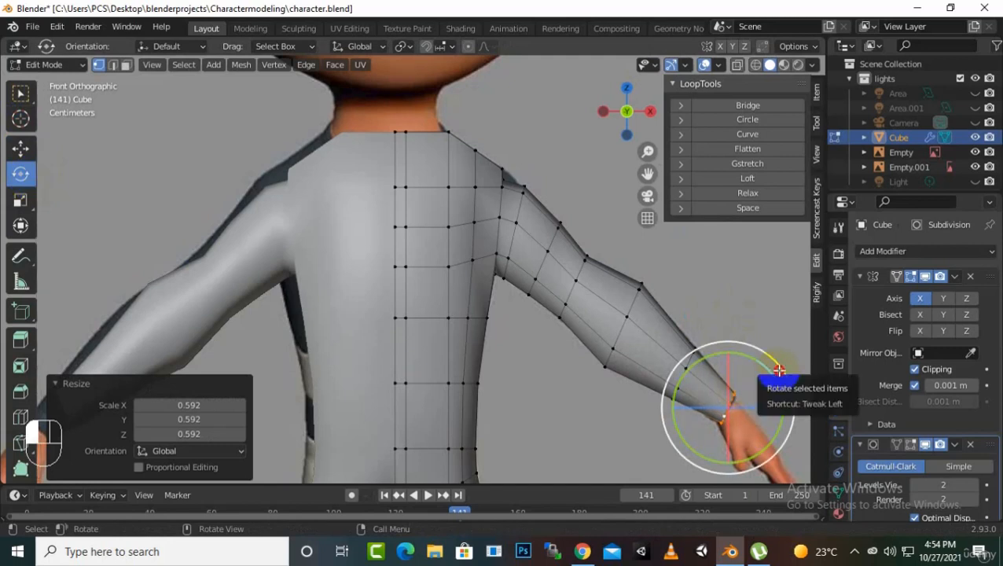
{"action": "left_click_drag", "start_coordinate": [774, 372], "coordinate": [784, 387]}
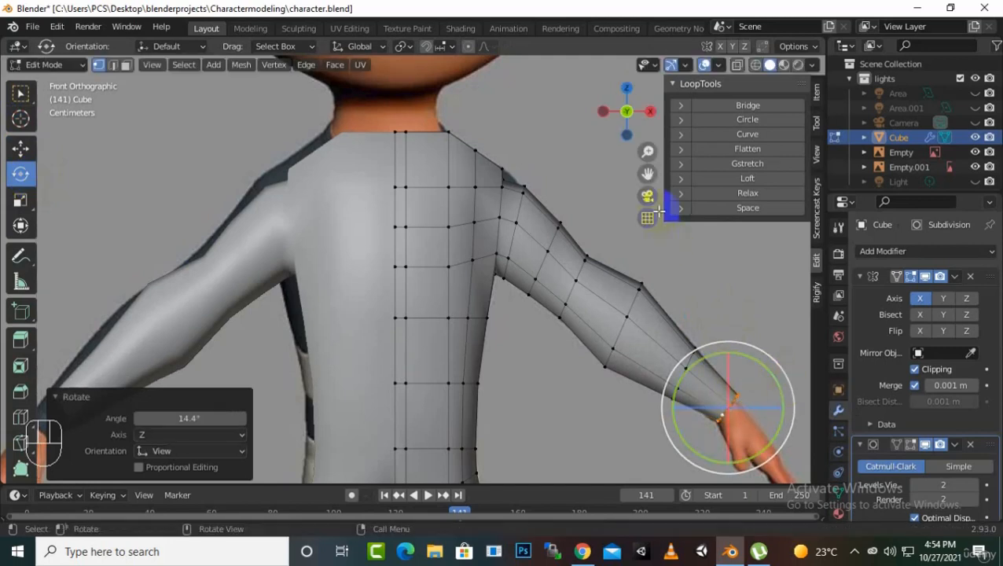
{"action": "left_click_drag", "start_coordinate": [647, 174], "coordinate": [471, 49]}
{"action": "scroll", "coordinate": [618, 476], "scroll_direction": "up", "scroll_amount": 2}
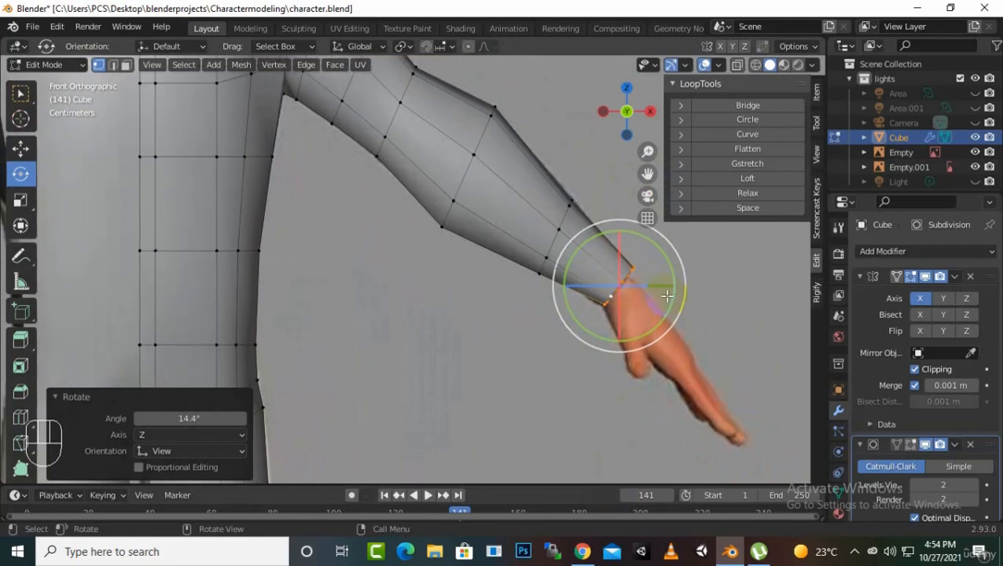
{"action": "left_click_drag", "start_coordinate": [648, 174], "coordinate": [582, 170]}
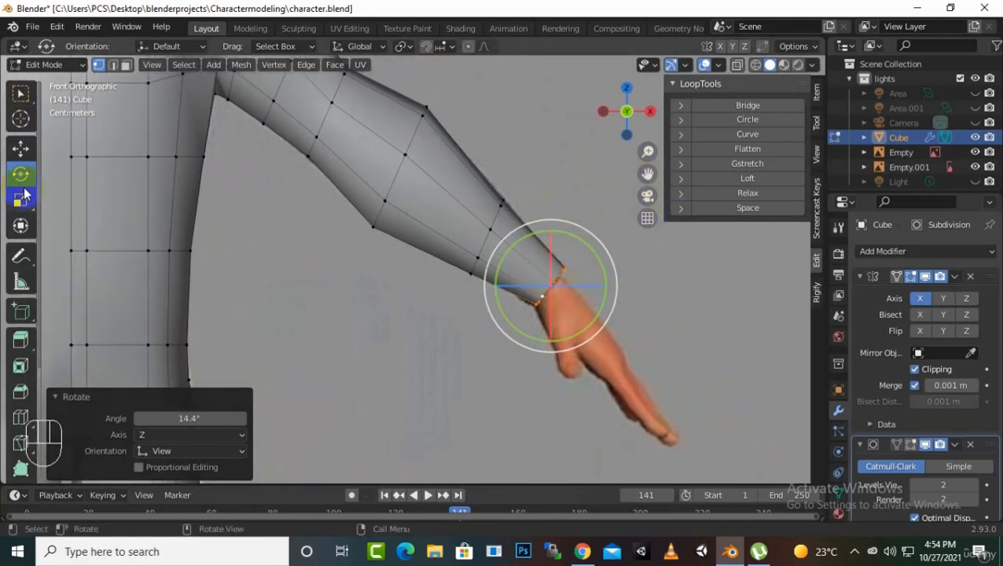
{"action": "left_click", "coordinate": [20, 147]}
{"action": "left_click_drag", "start_coordinate": [546, 227], "coordinate": [548, 235]}
Examine the shape of the arm's wrist end from several angles
{"action": "middle_click_drag", "start_coordinate": [548, 234], "coordinate": [674, 327]}
{"action": "key", "text": "KP_1"}
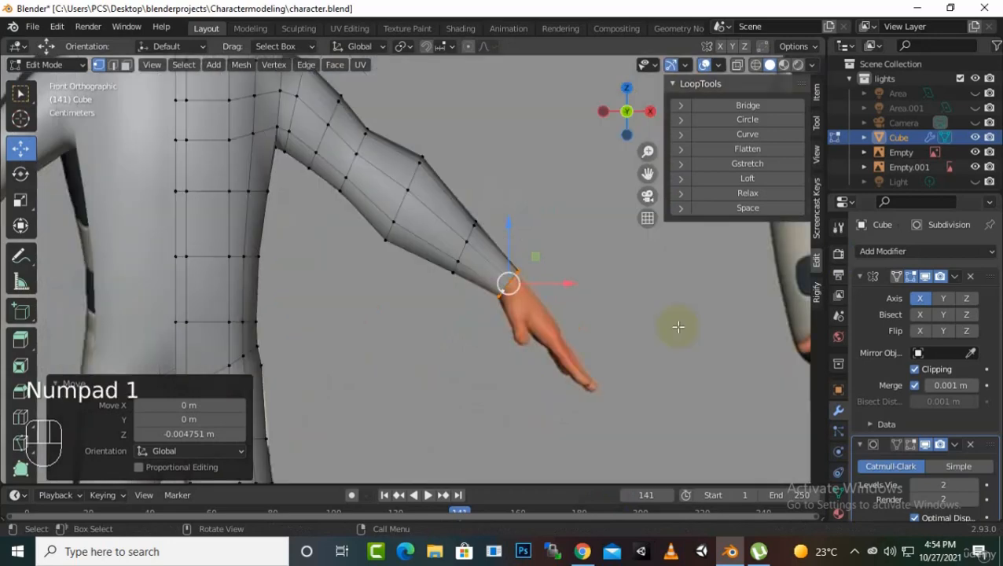
{"action": "scroll", "coordinate": [439, 359], "scroll_direction": "up", "scroll_amount": 2}
{"action": "middle_click_drag", "start_coordinate": [439, 359], "coordinate": [412, 363]}
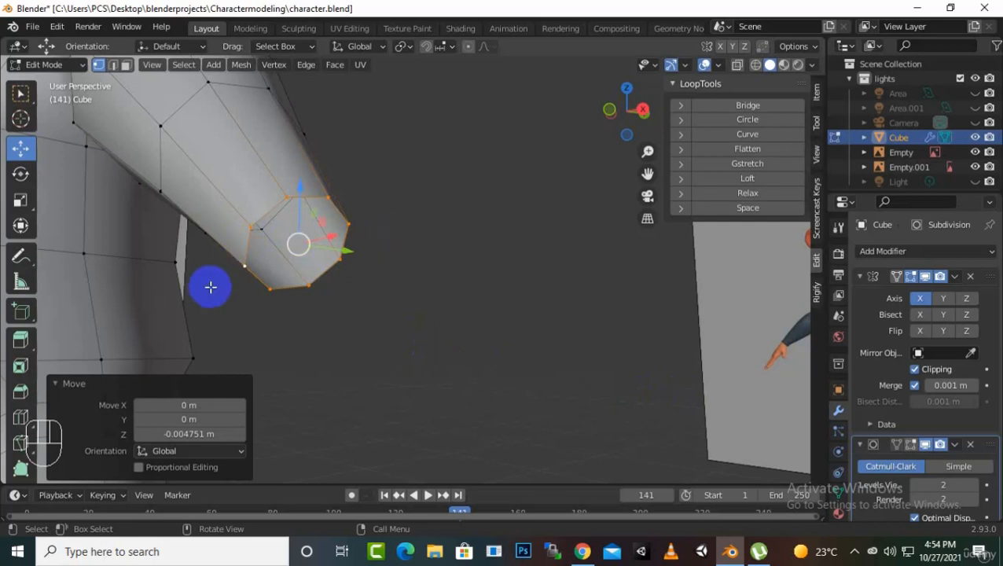
{"action": "scroll", "coordinate": [445, 302], "scroll_direction": "down", "scroll_amount": 2}
{"action": "middle_click_drag", "start_coordinate": [445, 302], "coordinate": [266, 160]}
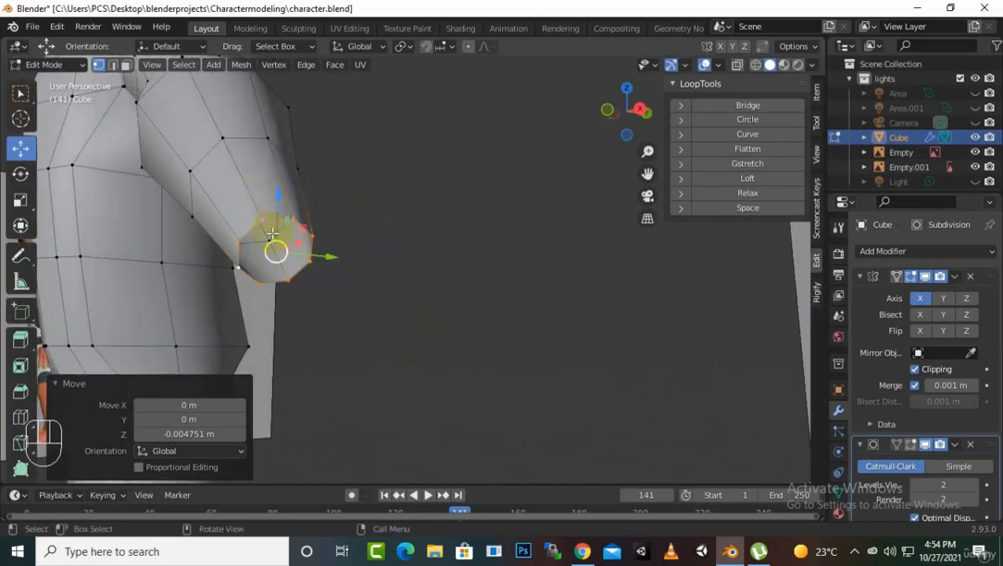
{"action": "right_click", "coordinate": [218, 247]}
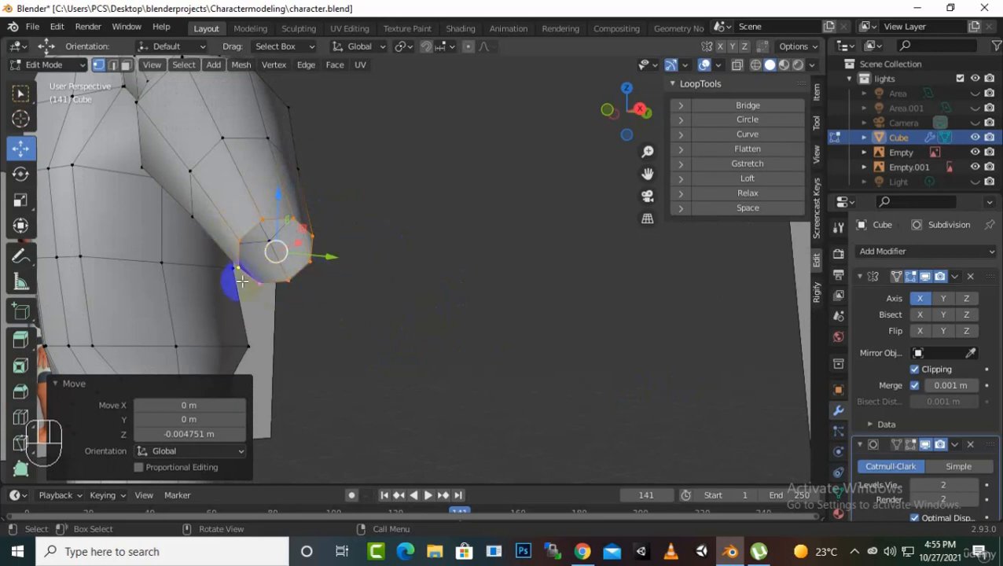
{"action": "middle_click_drag", "start_coordinate": [441, 239], "coordinate": [559, 307]}
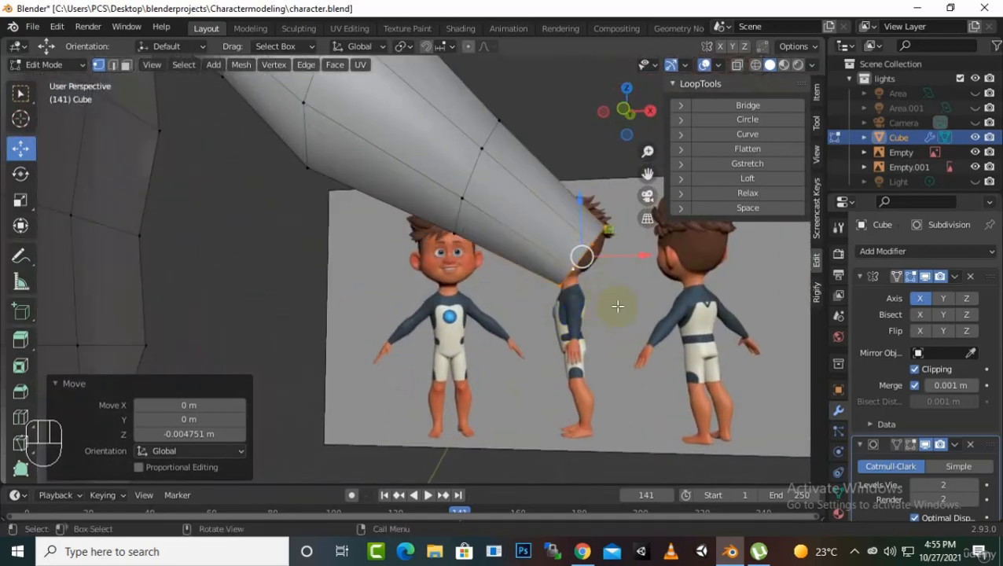
{"action": "mouse_move", "coordinate": [602, 288]}
{"action": "middle_mouse_down"}
{"action": "mouse_move", "coordinate": [595, 272]}
{"action": "mouse_move", "coordinate": [627, 275]}
{"action": "mouse_move", "coordinate": [589, 275]}
{"action": "middle_mouse_up"}
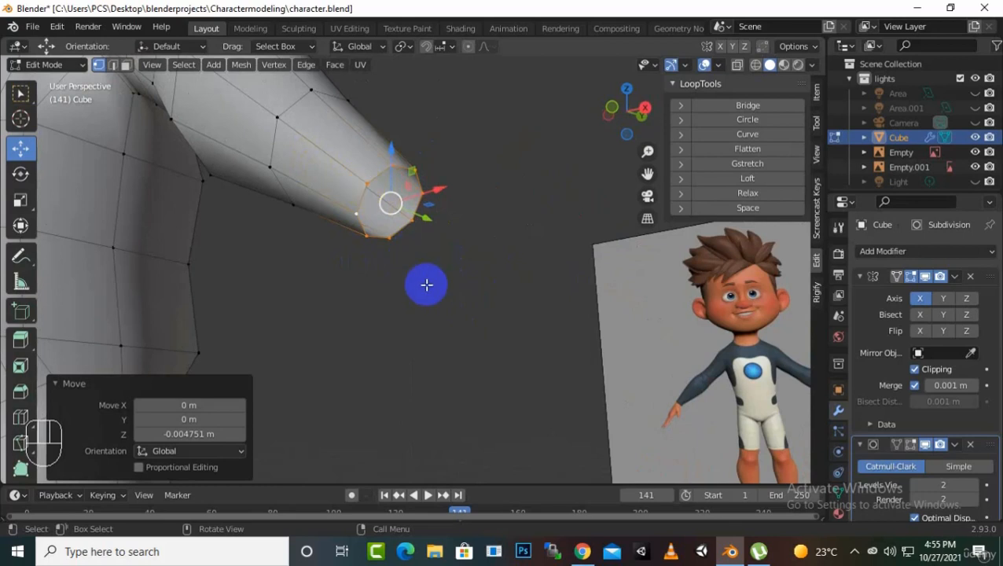
{"action": "middle_click_drag", "start_coordinate": [426, 284], "coordinate": [393, 330]}
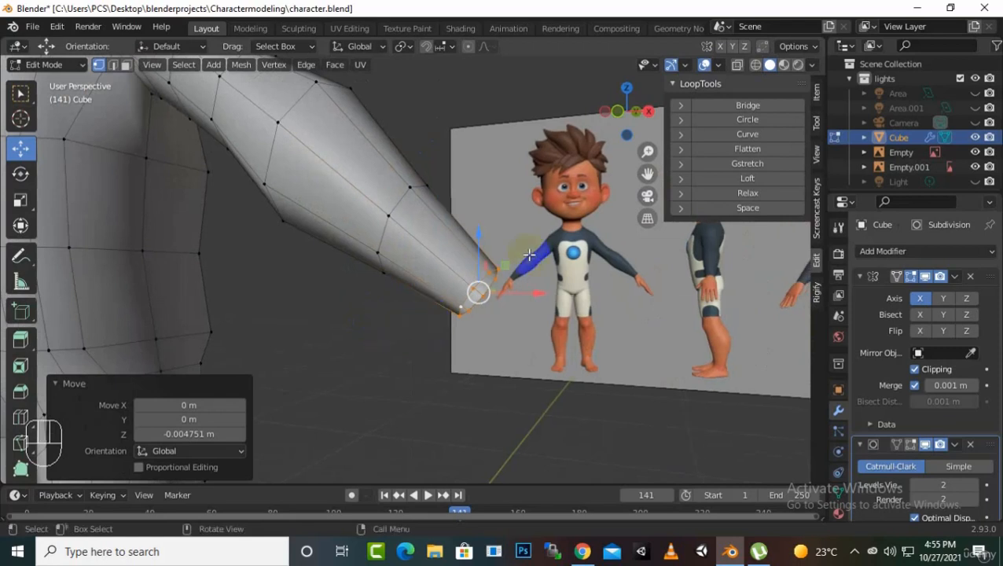
Rotate the wrist loop a further 7.63° in the front view to match the cuff's slope
{"action": "key", "text": "KP_1"}
{"action": "scroll", "coordinate": [583, 330], "scroll_direction": "up", "scroll_amount": 2}
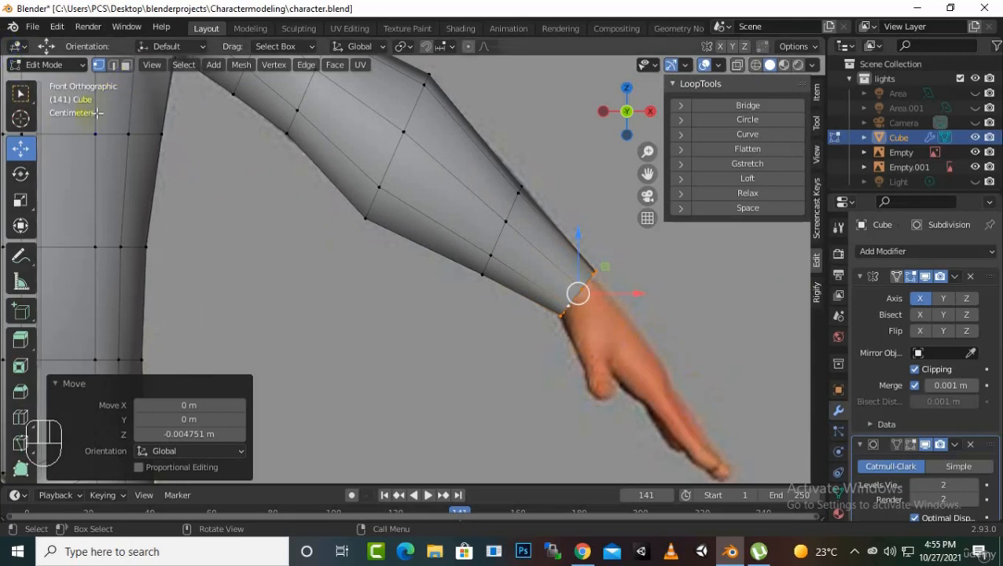
{"action": "left_click", "coordinate": [21, 175]}
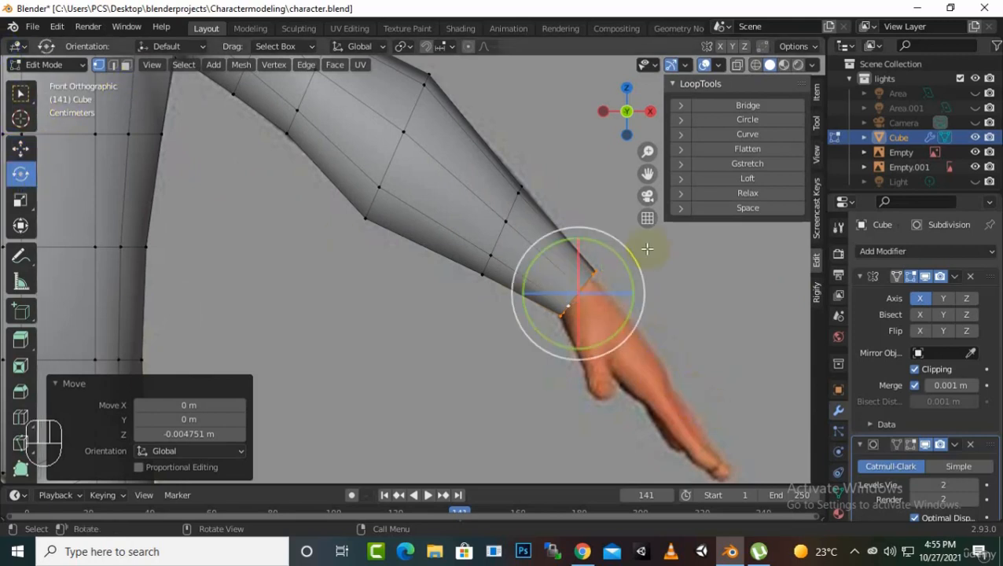
{"action": "left_click_drag", "start_coordinate": [634, 254], "coordinate": [634, 261]}
{"action": "left_click", "coordinate": [20, 147]}
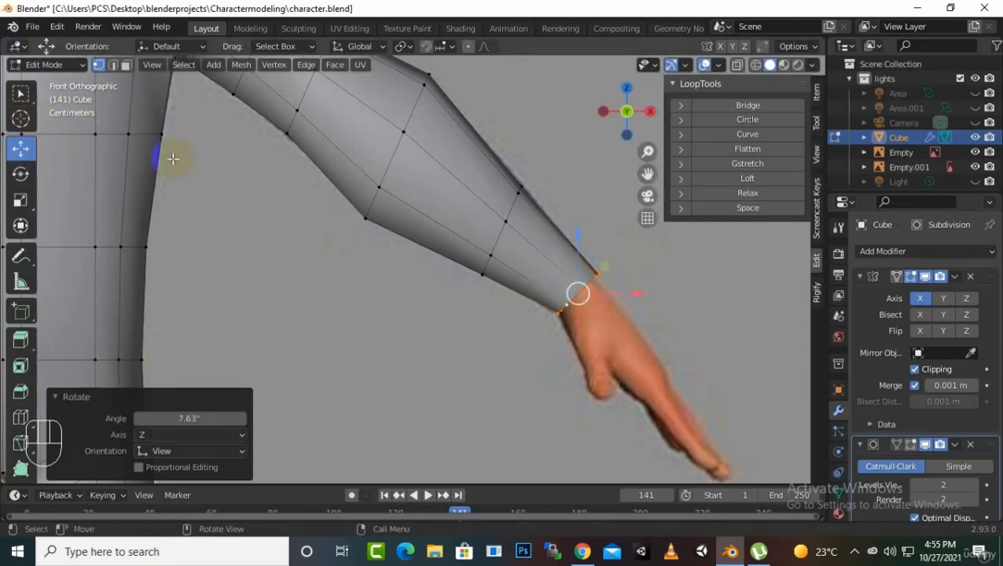
Compare the arm and wrist with the reference image in the right side view using see-through wireframe shading
{"action": "scroll", "coordinate": [425, 251], "scroll_direction": "down", "scroll_amount": 3}
{"action": "key", "text": "KP_3"}
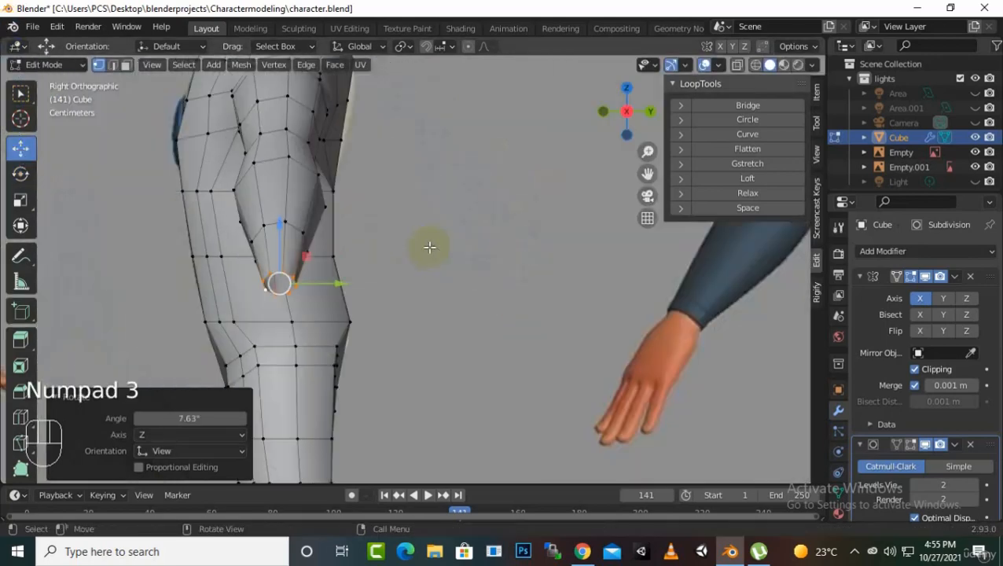
{"action": "left_click", "coordinate": [737, 65]}
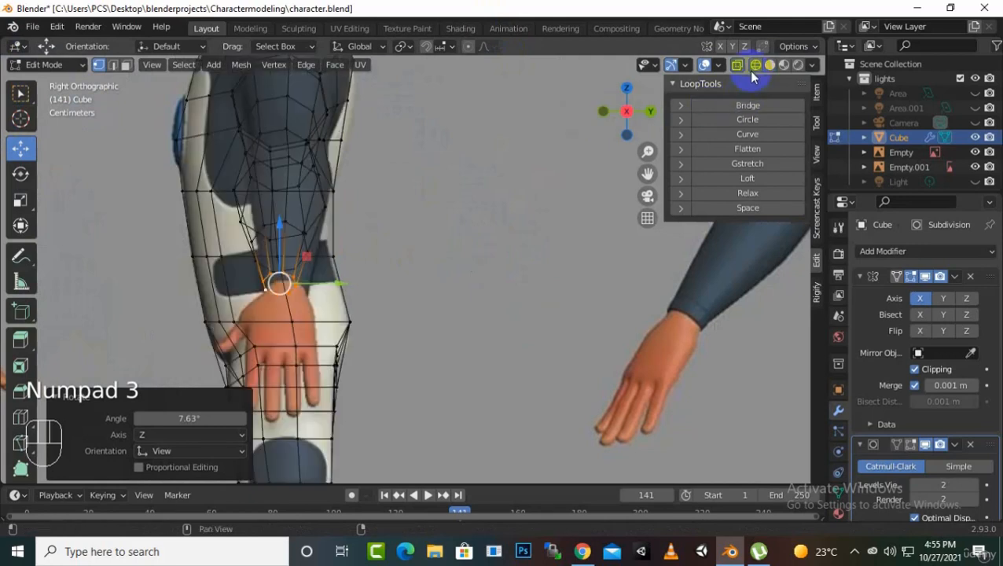
{"action": "scroll", "coordinate": [208, 287], "scroll_direction": "up", "scroll_amount": 1}
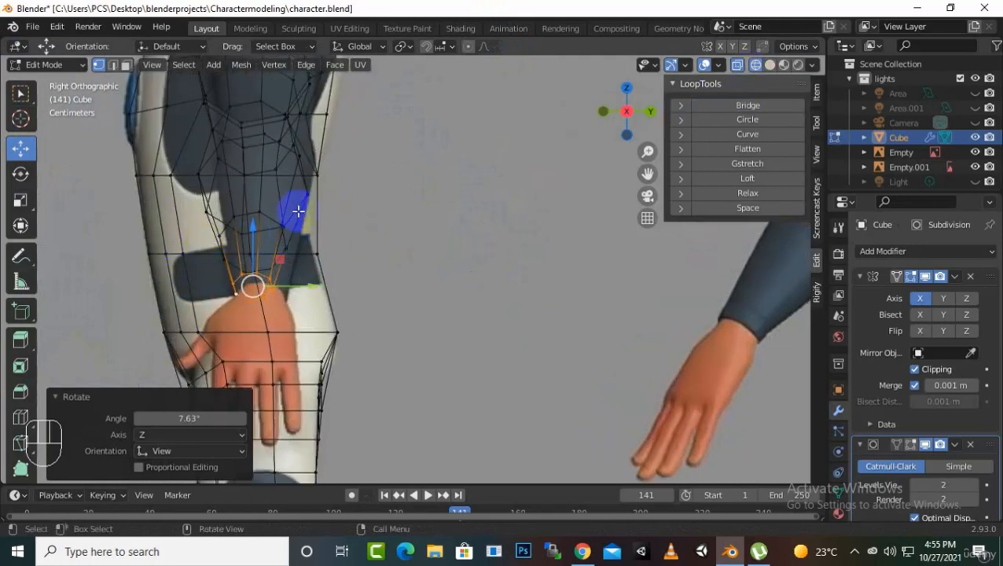
{"action": "scroll", "coordinate": [298, 158], "scroll_direction": "down", "scroll_amount": 2}
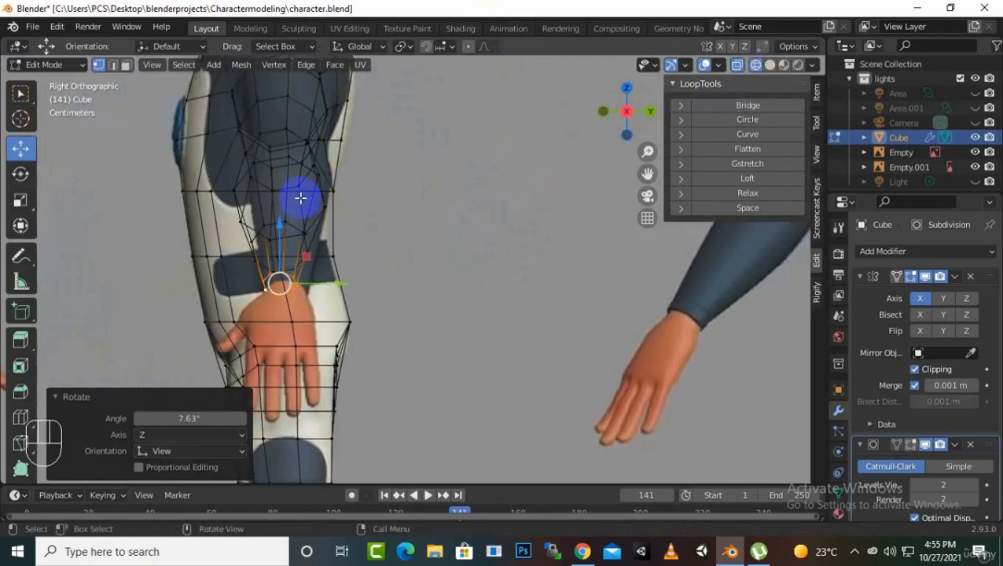
{"action": "scroll", "coordinate": [306, 166], "scroll_direction": "down", "scroll_amount": 1}
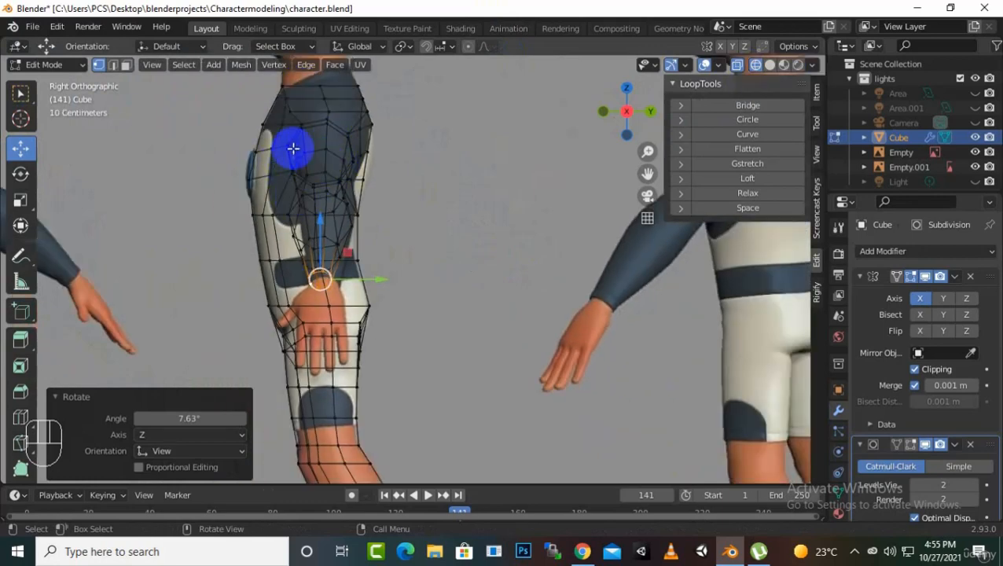
{"action": "scroll", "coordinate": [294, 147], "scroll_direction": "up", "scroll_amount": 1}
{"action": "scroll", "coordinate": [376, 232], "scroll_direction": "up", "scroll_amount": 1}
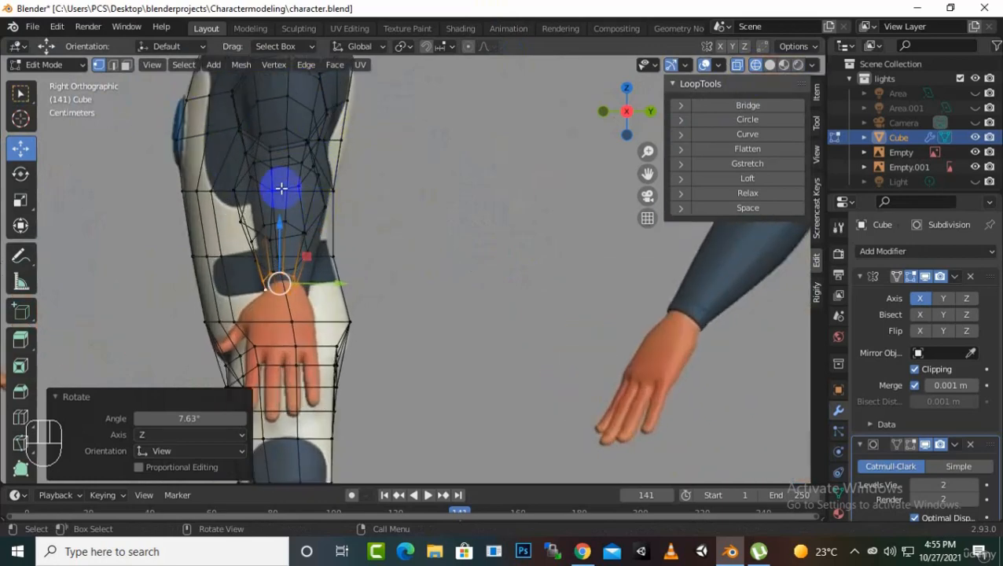
{"action": "scroll", "coordinate": [278, 188], "scroll_direction": "up", "scroll_amount": 2}
{"action": "left_click", "coordinate": [770, 66]}
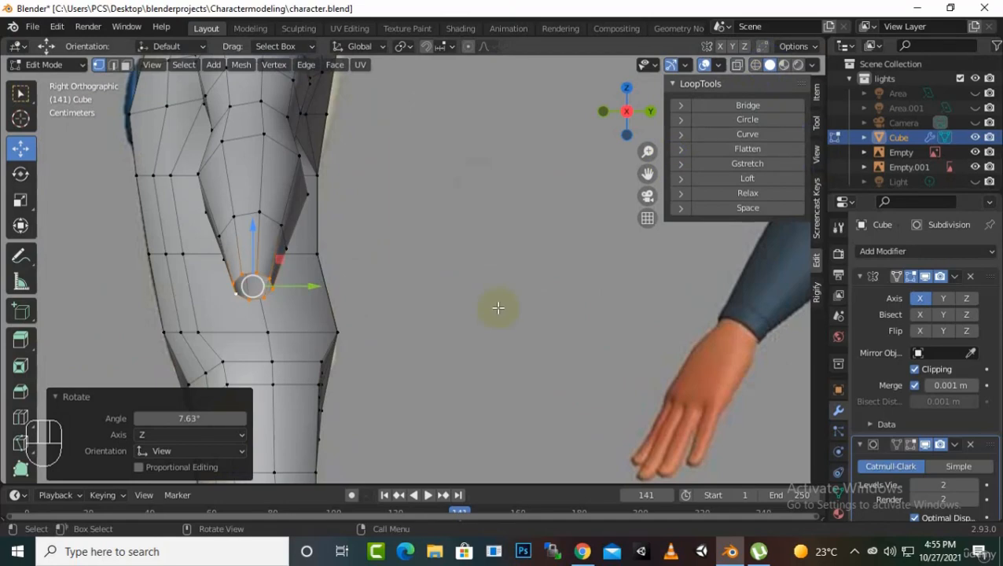
Check the body and finished arm outside Edit Mode, and save character.blend from Edit Mode
{"action": "key", "text": "Tab"}
{"action": "scroll", "coordinate": [496, 307], "scroll_direction": "down", "scroll_amount": 2}
{"action": "middle_click_drag", "start_coordinate": [495, 307], "coordinate": [560, 389]}
{"action": "key", "text": "Tab"}
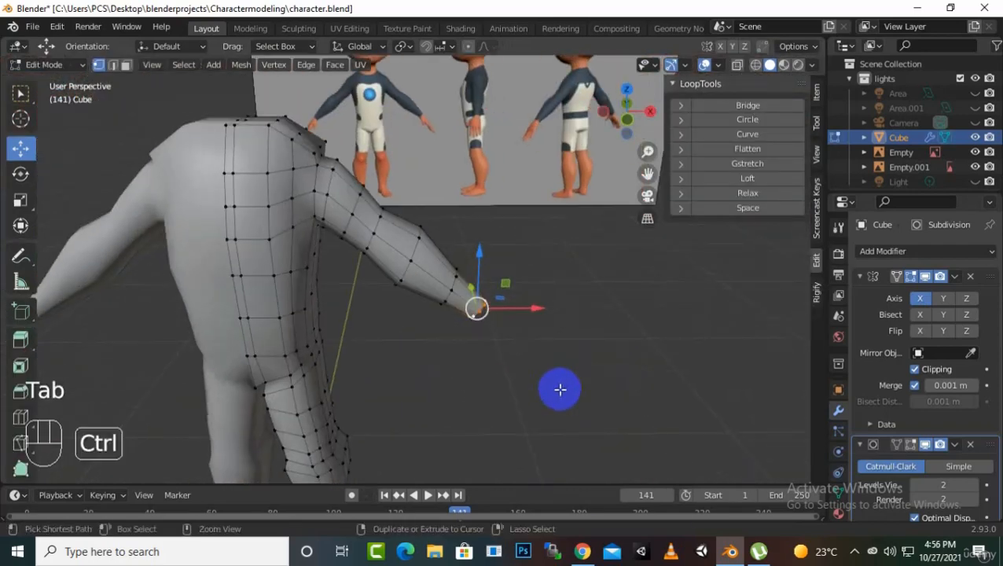
{"action": "key", "text": "ctrl+s"}
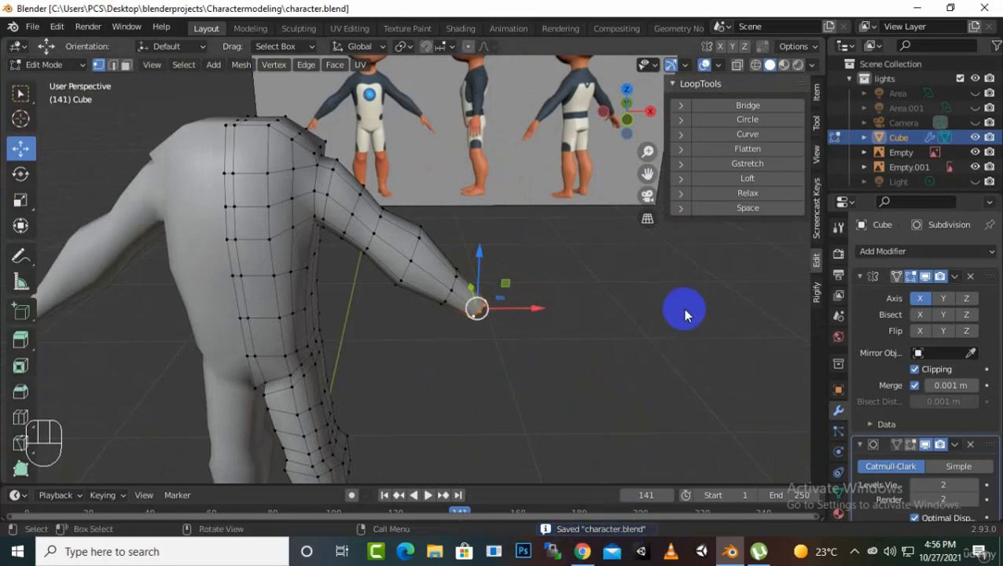
Examine the hand on the side-view reference figure from the front view
{"action": "scroll", "coordinate": [685, 315], "scroll_direction": "down", "scroll_amount": 2}
{"action": "middle_click_drag", "start_coordinate": [685, 314], "coordinate": [643, 341]}
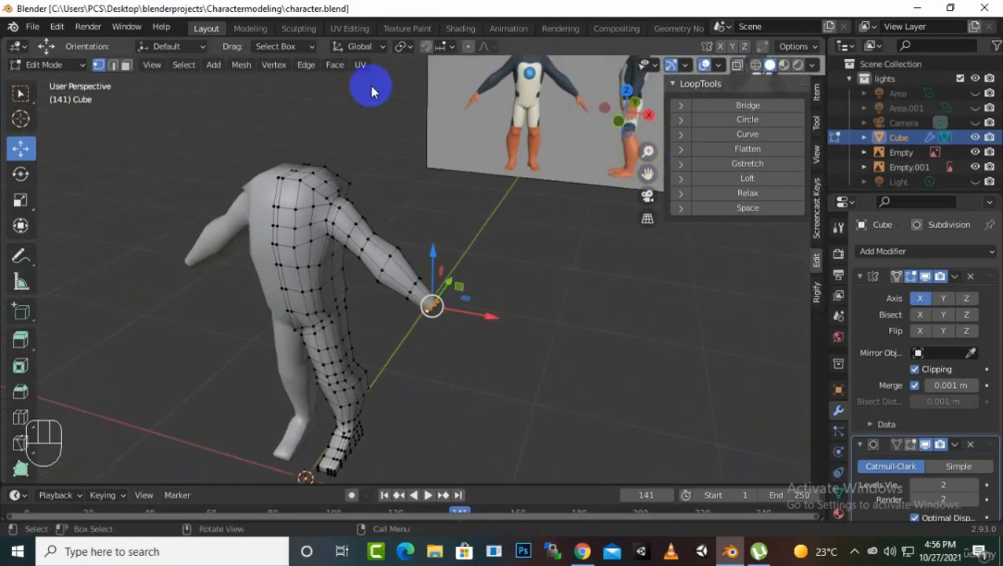
{"action": "key", "text": "KP_1"}
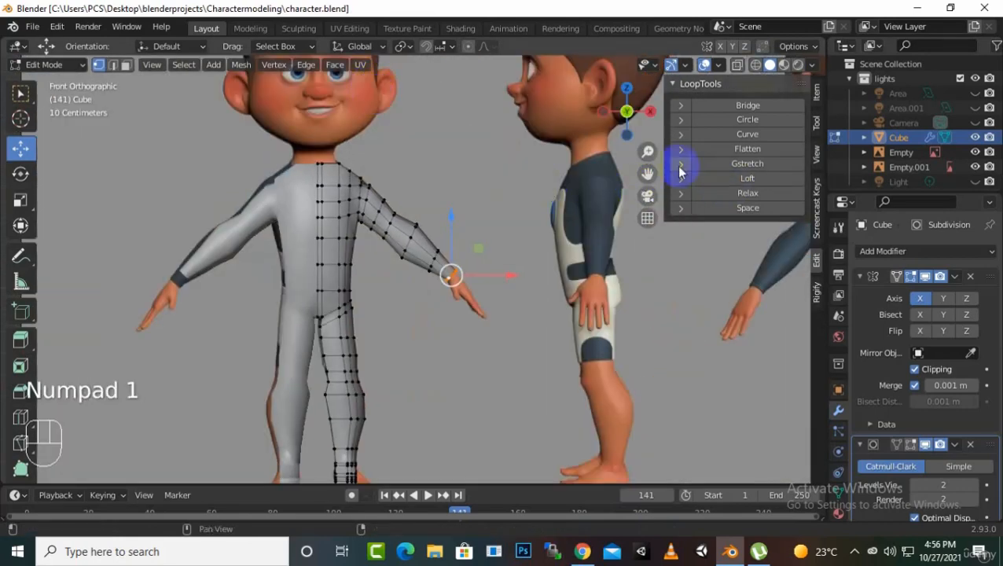
{"action": "left_click_drag", "start_coordinate": [648, 173], "coordinate": [642, 173]}
{"action": "scroll", "coordinate": [464, 320], "scroll_direction": "up", "scroll_amount": 6}
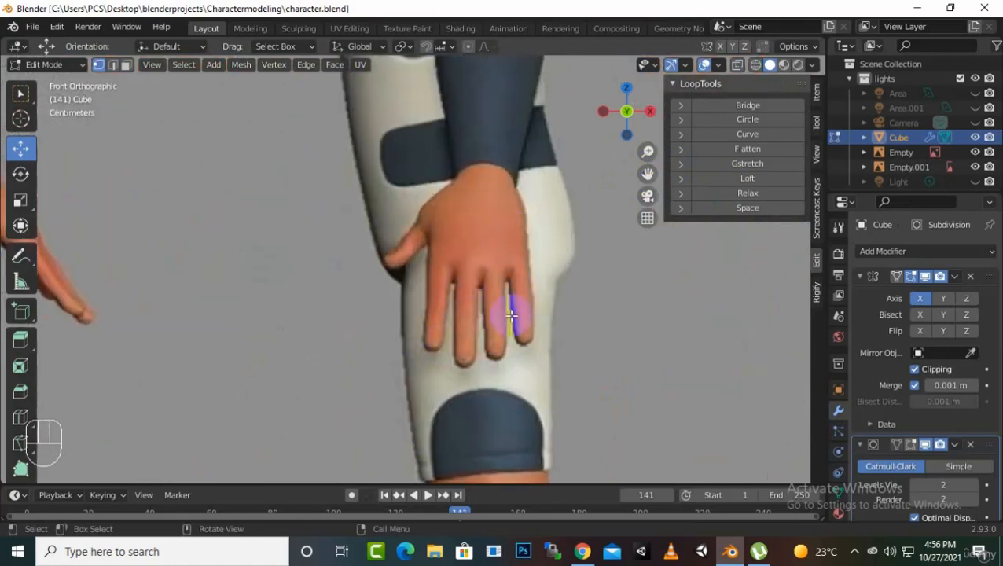
{"action": "scroll", "coordinate": [412, 356], "scroll_direction": "down", "scroll_amount": 6}
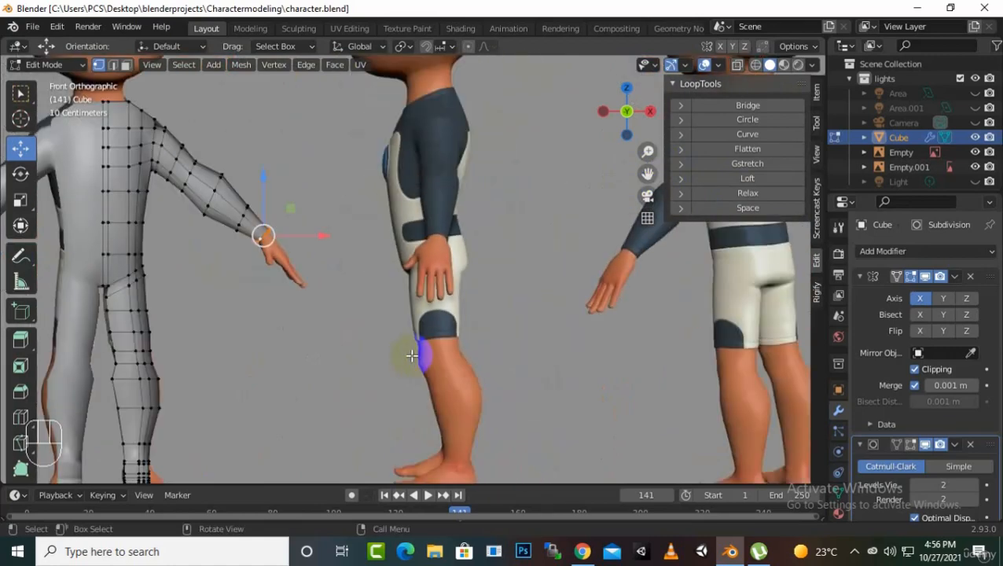
Add a new cube mesh as a separate object in Object Mode and enter Edit Mode on it
{"action": "key", "text": "Tab"}
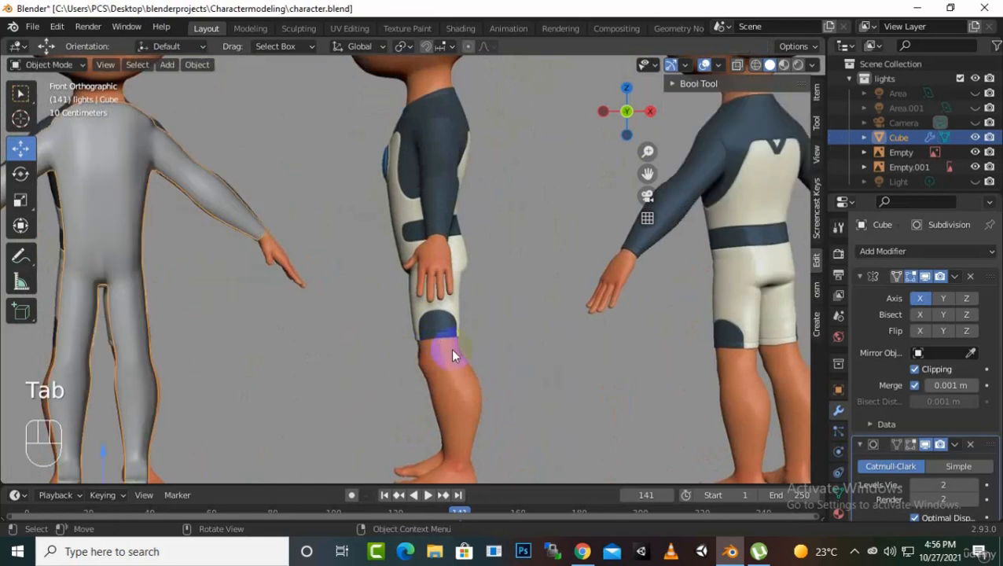
{"action": "key", "text": "shift"}
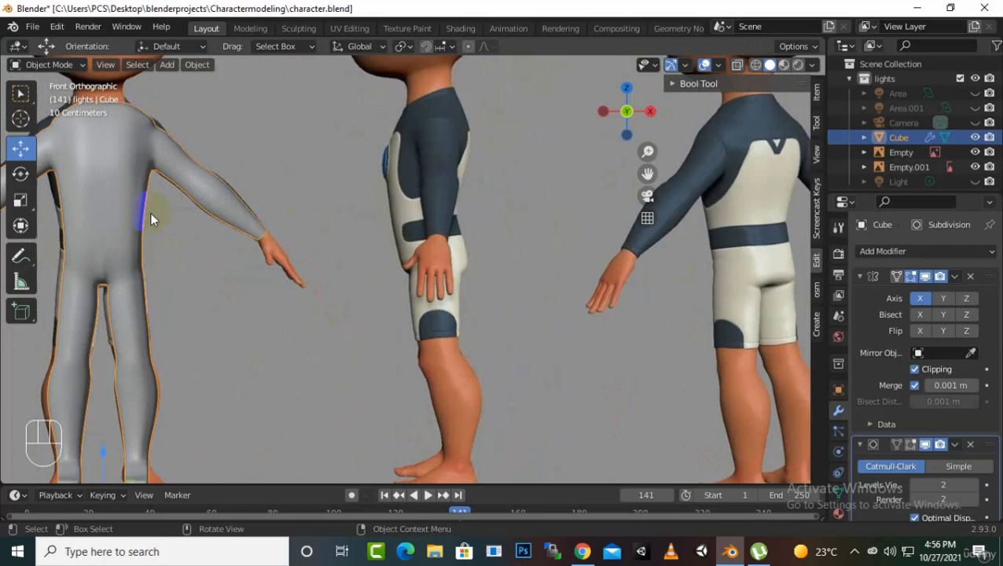
{"action": "key", "text": "Tab"}
{"action": "left_click", "coordinate": [793, 354]}
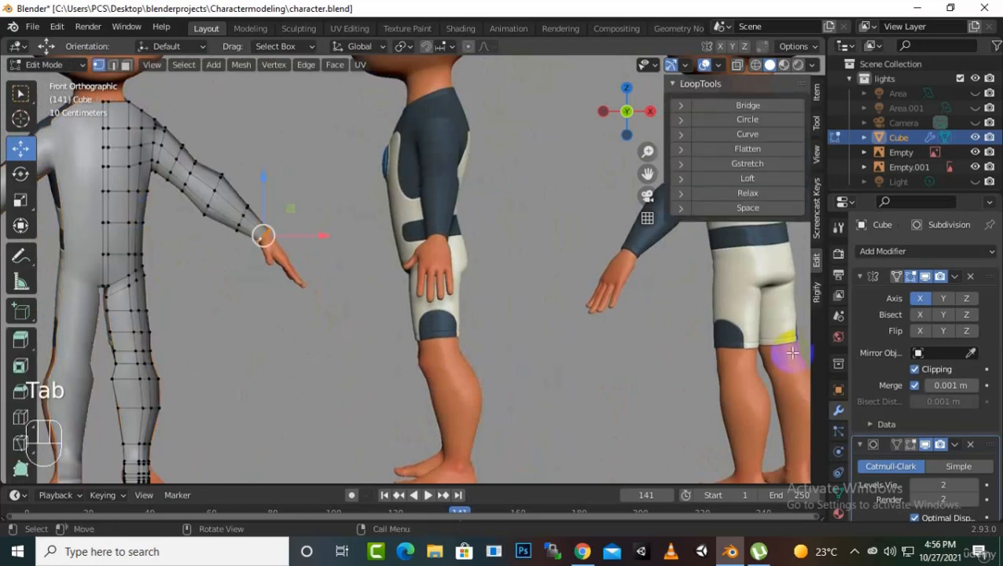
{"action": "key", "text": "Tab"}
{"action": "key", "text": "shift"}
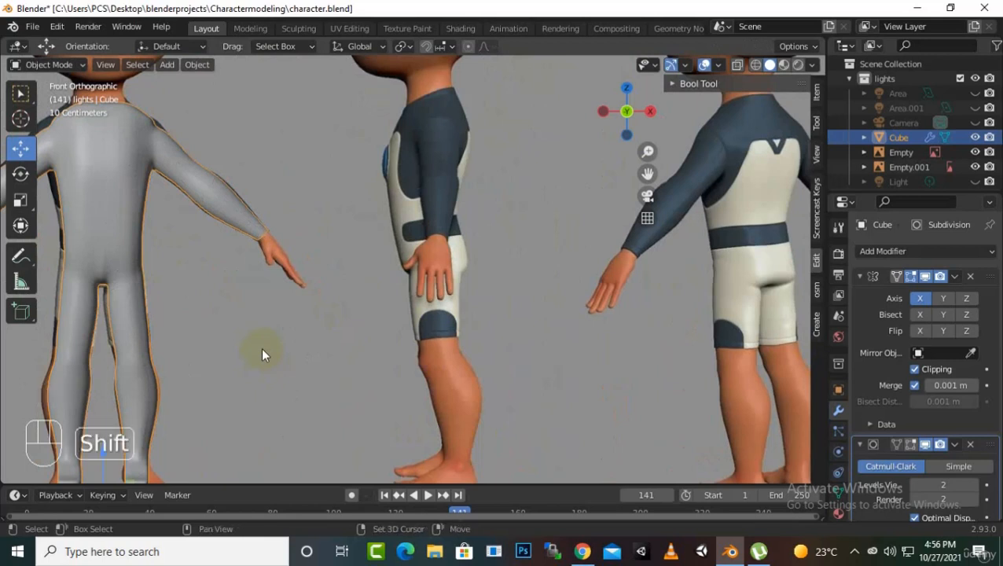
{"action": "key", "text": "shift+a"}
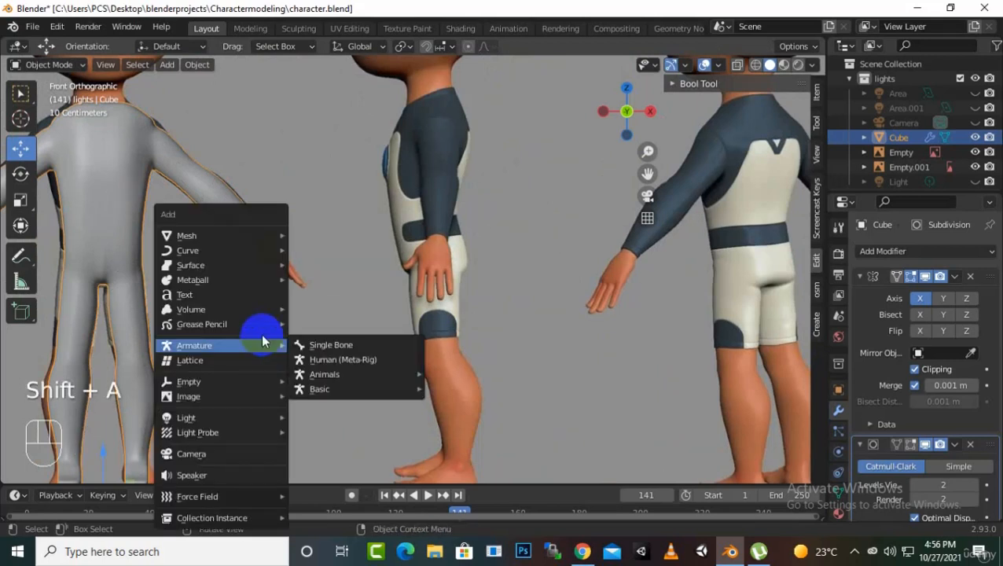
{"action": "mouse_move", "coordinate": [257, 235]}
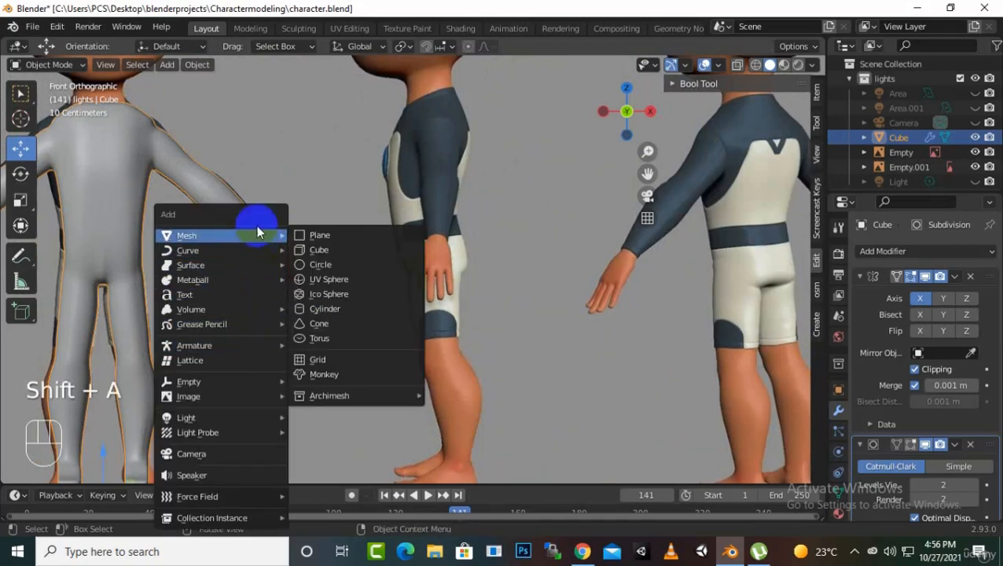
{"action": "left_click", "coordinate": [337, 250]}
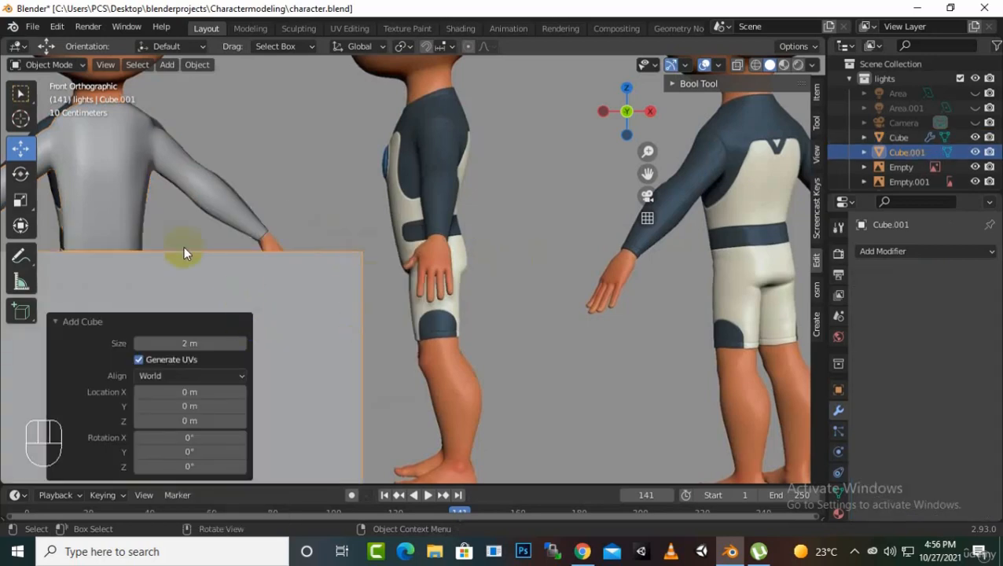
{"action": "scroll", "coordinate": [508, 267], "scroll_direction": "down", "scroll_amount": 2}
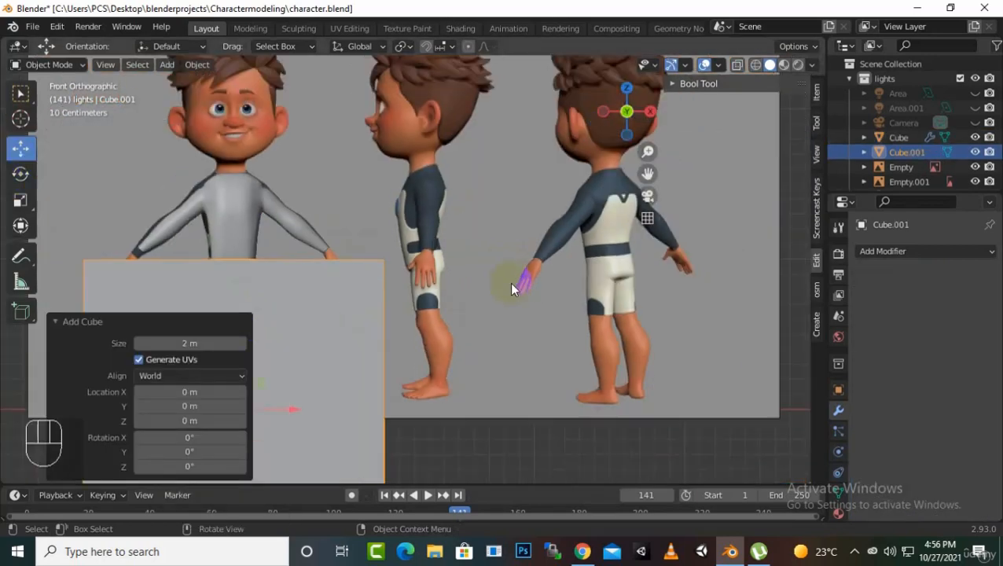
{"action": "key", "text": "Tab"}
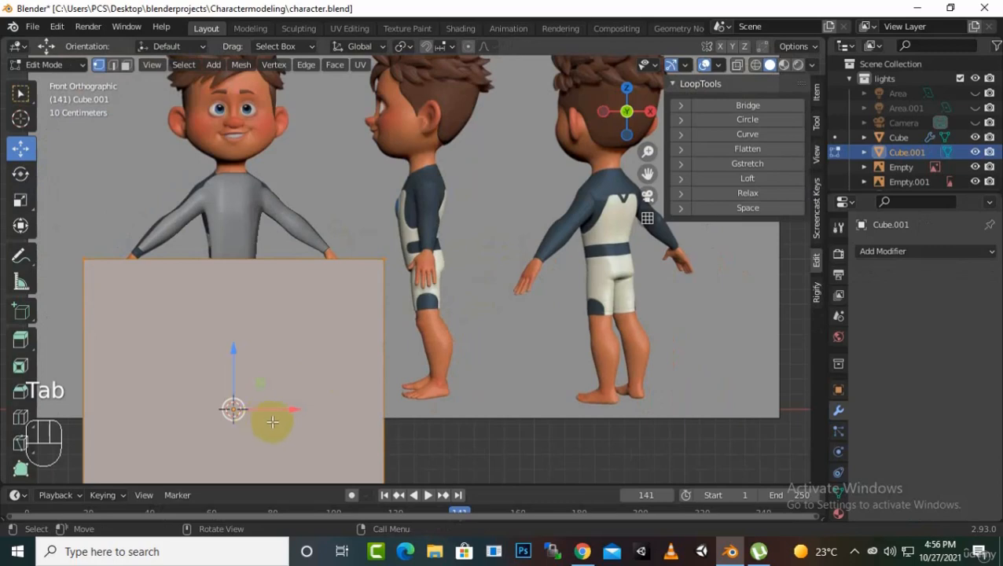
Try moving the cube about 1.44 m along X towards the side-view reference figure, and undo the move
{"action": "left_click_drag", "start_coordinate": [281, 419], "coordinate": [516, 428]}
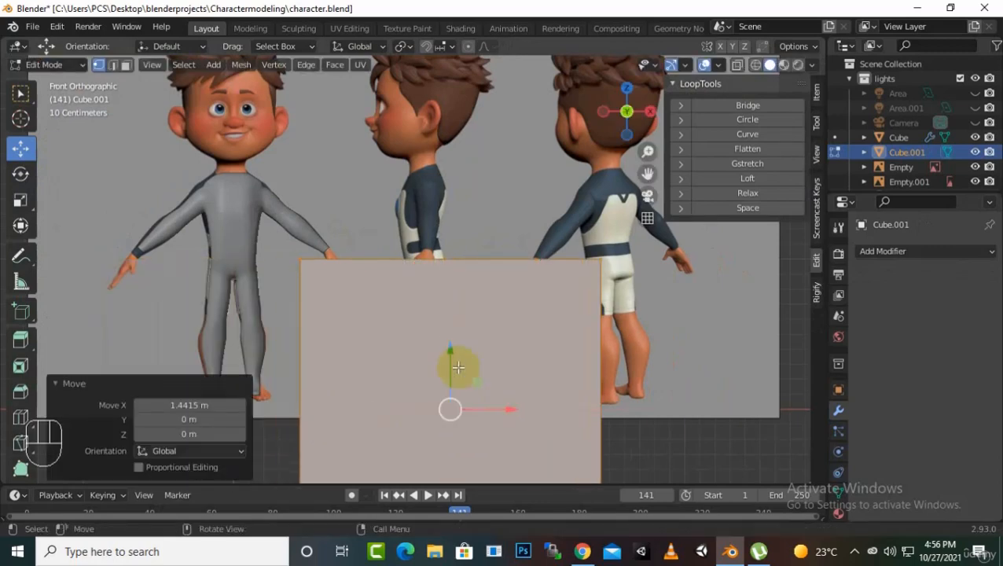
{"action": "scroll", "coordinate": [376, 310], "scroll_direction": "up", "scroll_amount": 2}
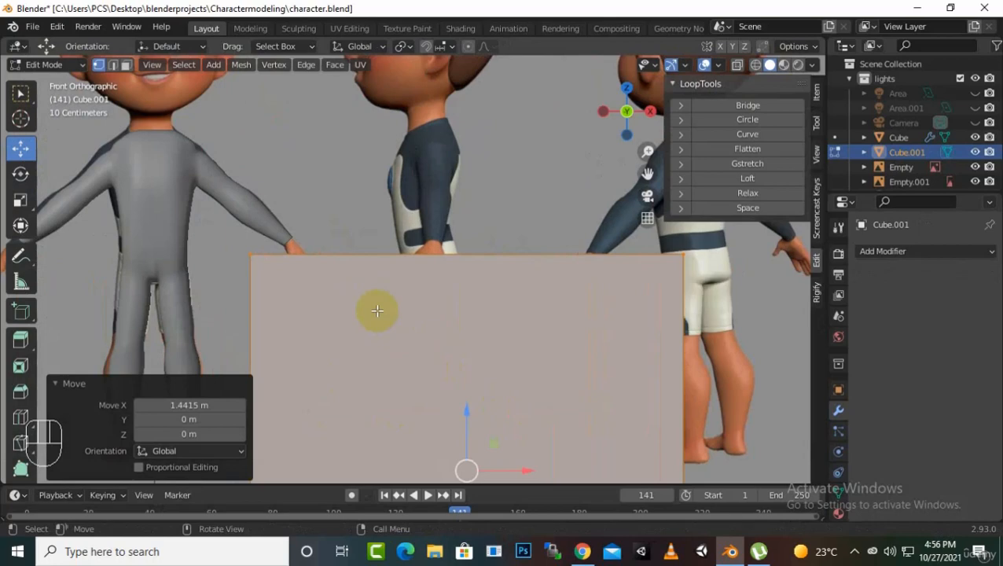
{"action": "scroll", "coordinate": [376, 310], "scroll_direction": "down", "scroll_amount": 5}
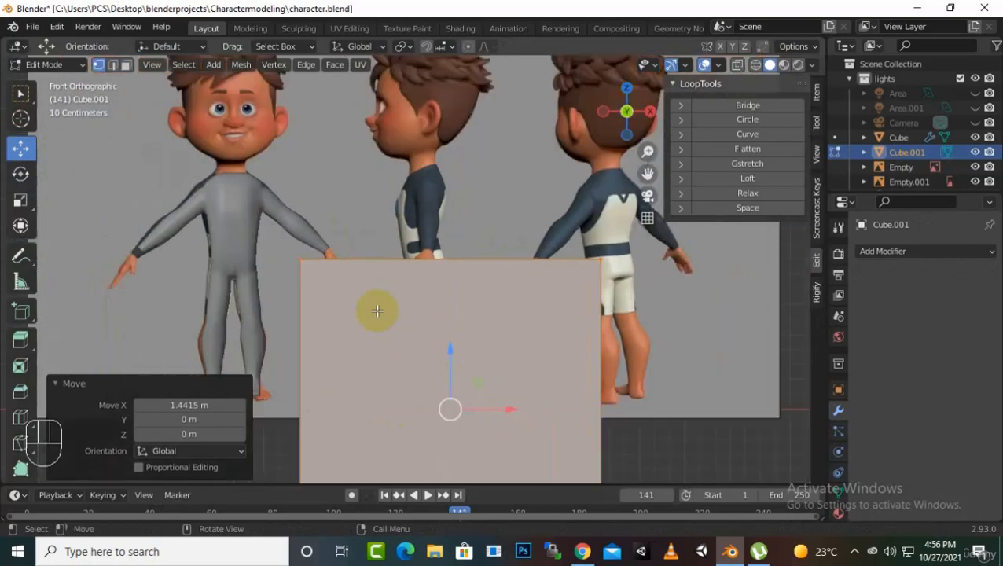
{"action": "key", "text": "ctrl+z"}
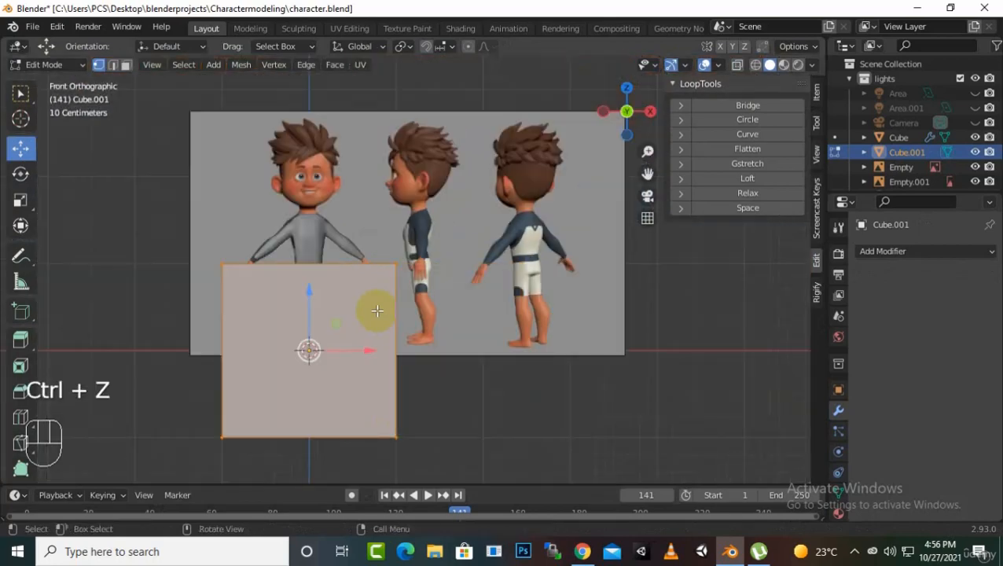
Move the cube about 1.36 m along X onto the side-view reference figure
{"action": "scroll", "coordinate": [346, 314], "scroll_direction": "down", "scroll_amount": 3}
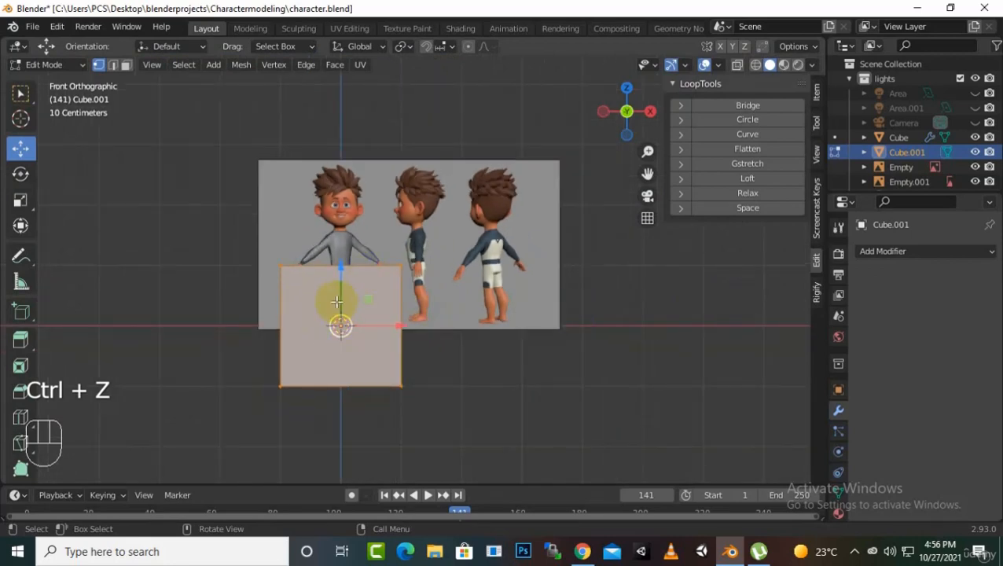
{"action": "scroll", "coordinate": [410, 295], "scroll_direction": "up", "scroll_amount": 3}
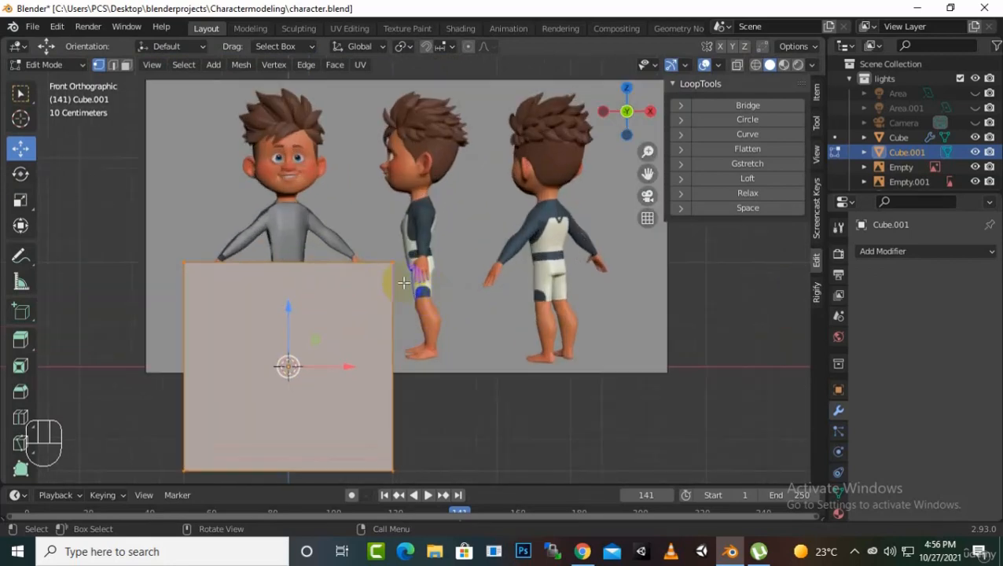
{"action": "scroll", "coordinate": [404, 283], "scroll_direction": "up", "scroll_amount": 3}
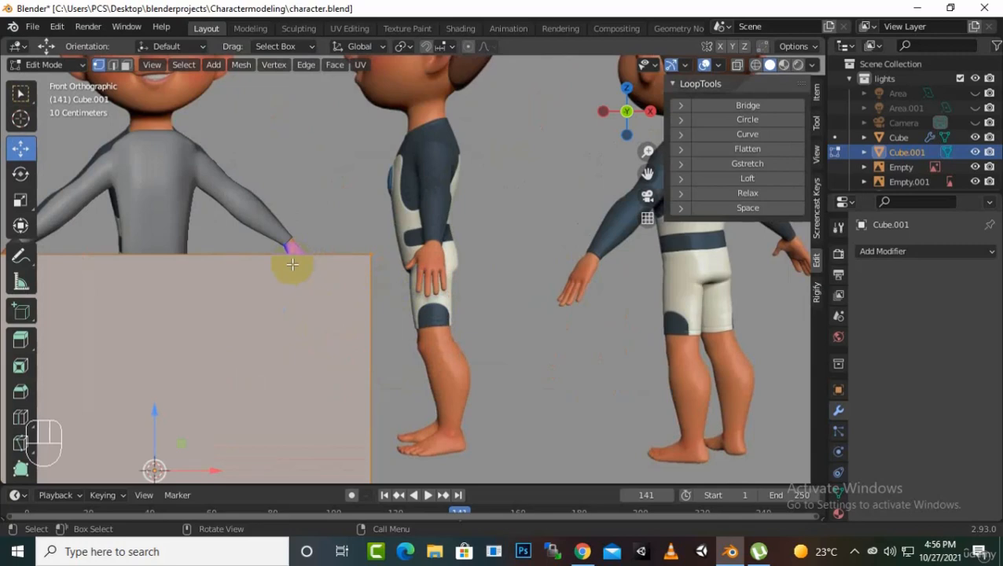
{"action": "scroll", "coordinate": [291, 265], "scroll_direction": "down", "scroll_amount": 4}
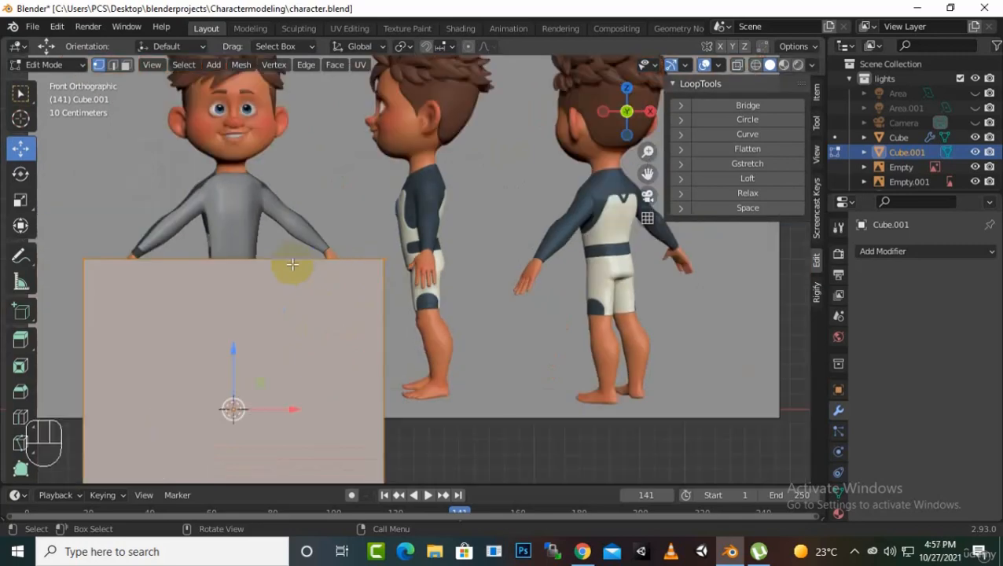
{"action": "scroll", "coordinate": [291, 264], "scroll_direction": "up", "scroll_amount": 4}
{"action": "scroll", "coordinate": [370, 271], "scroll_direction": "up", "scroll_amount": 2}
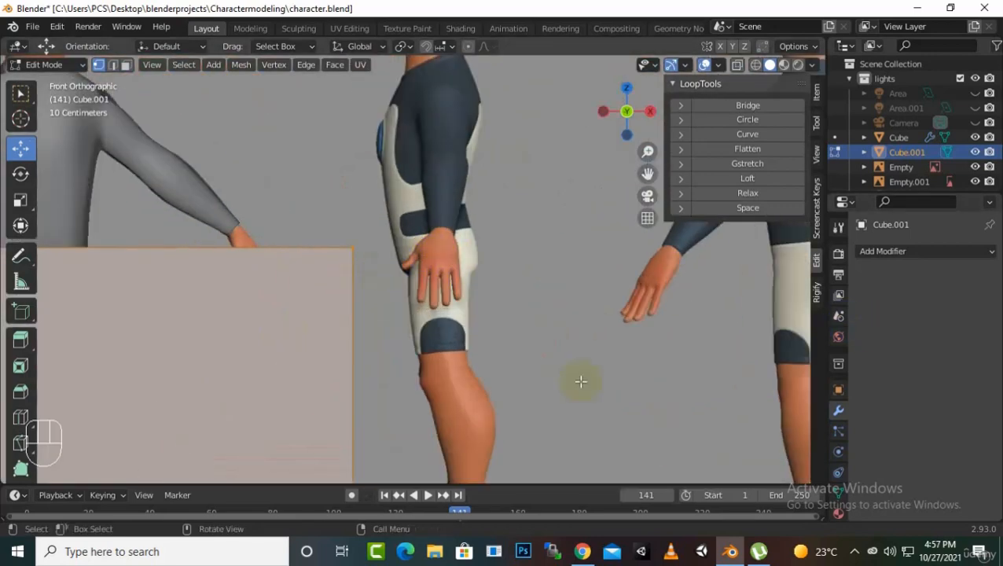
{"action": "scroll", "coordinate": [370, 351], "scroll_direction": "down", "scroll_amount": 4}
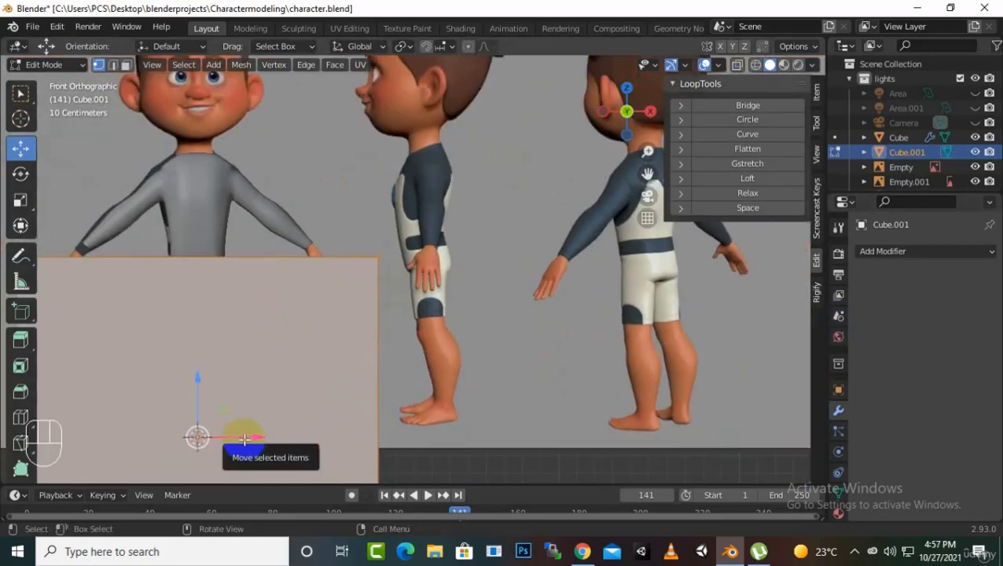
{"action": "left_click_drag", "start_coordinate": [228, 437], "coordinate": [500, 472]}
Scale the cube down to 0.246 and raise it about 0.818 m along Z to the height of the reference hand
{"action": "scroll", "coordinate": [472, 275], "scroll_direction": "down", "scroll_amount": 2}
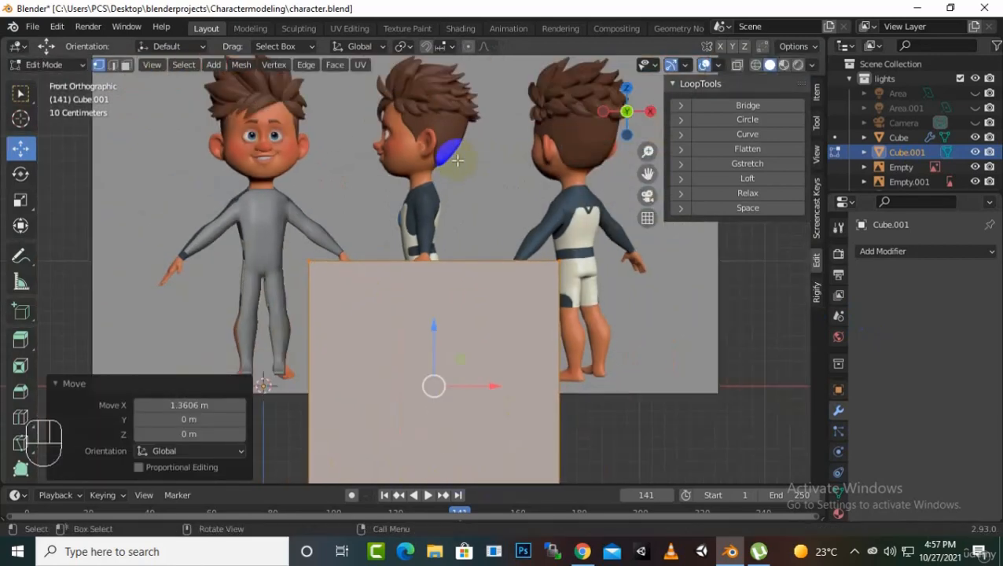
{"action": "key", "text": "s"}
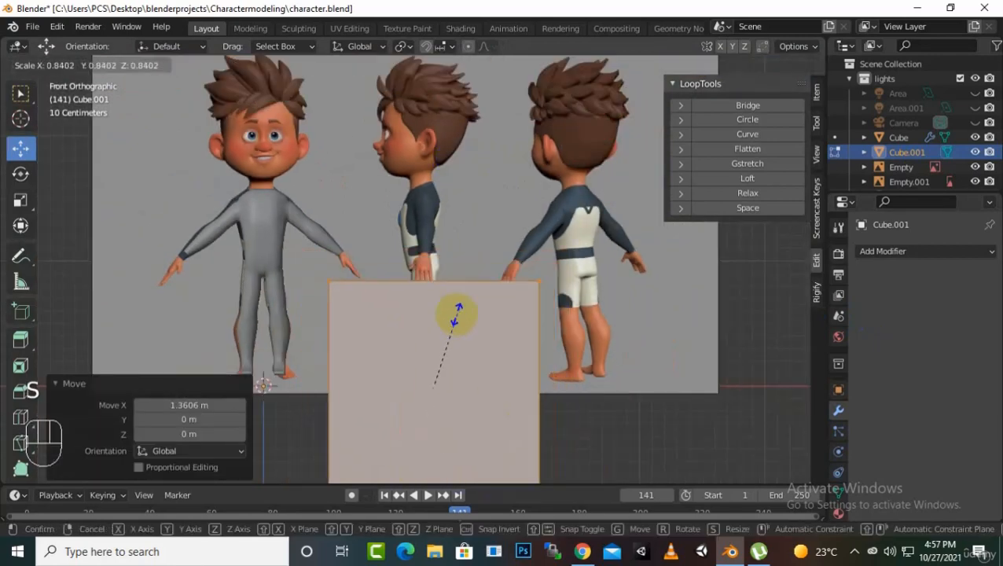
{"action": "left_click", "coordinate": [426, 366]}
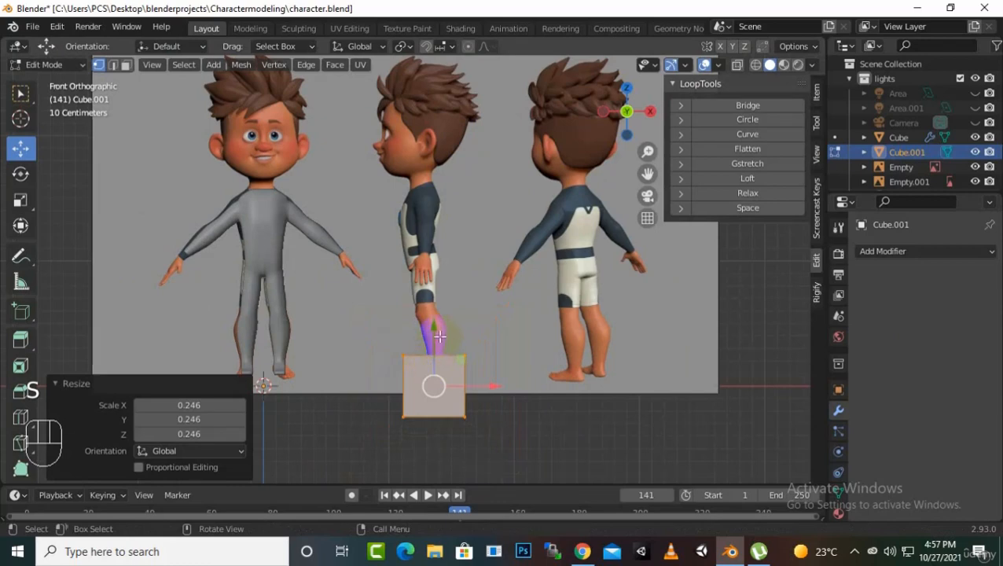
{"action": "key", "text": "g"}
{"action": "key", "text": "z"}
{"action": "left_click", "coordinate": [440, 247]}
Scale the cube by a further 0.403, raise it, and shift it about -0.101 m along X over the side-view hand
{"action": "scroll", "coordinate": [516, 232], "scroll_direction": "up", "scroll_amount": 5}
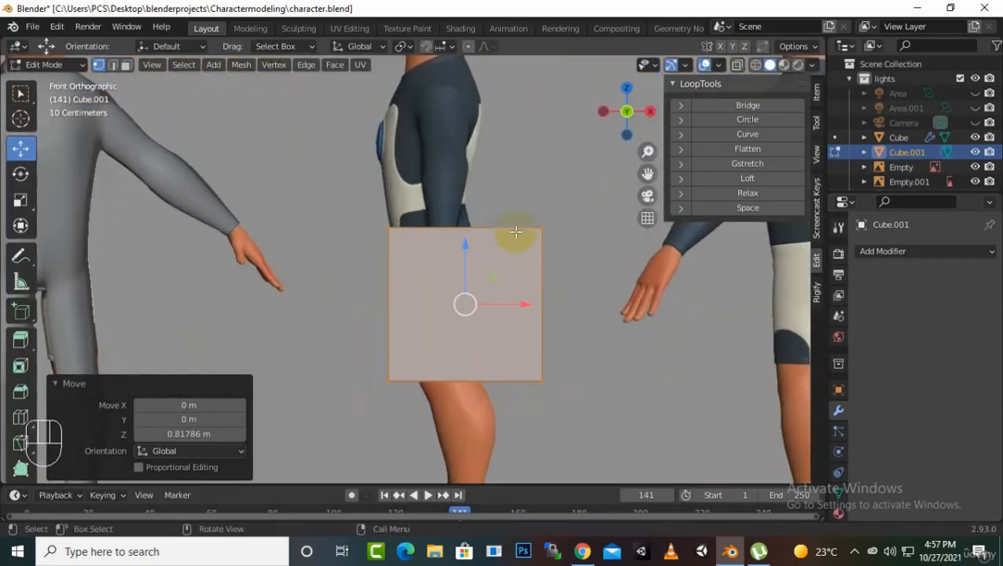
{"action": "key", "text": "s"}
{"action": "left_click", "coordinate": [480, 285]}
{"action": "scroll", "coordinate": [482, 281], "scroll_direction": "up", "scroll_amount": 3}
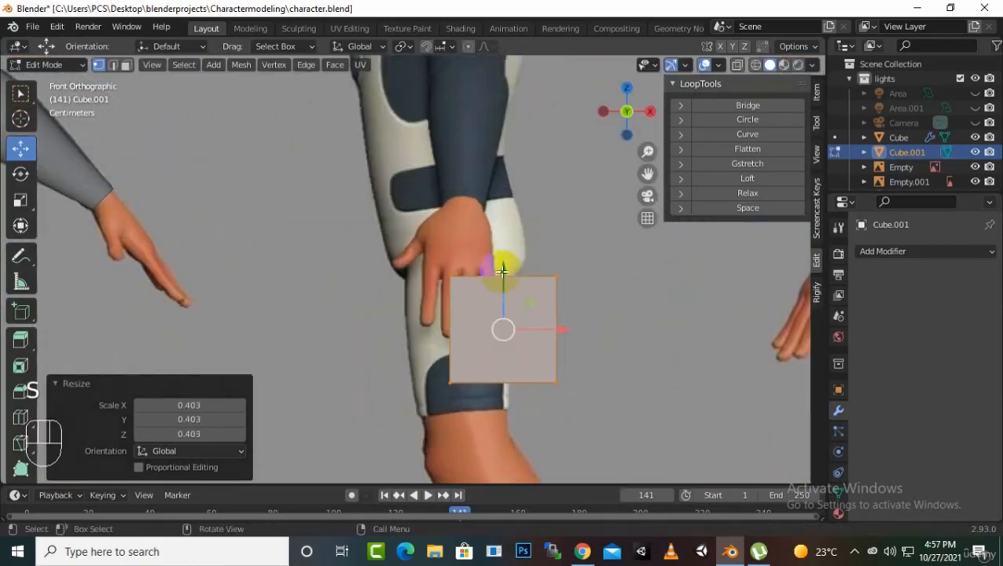
{"action": "left_click_drag", "start_coordinate": [502, 271], "coordinate": [521, 194]}
{"action": "left_click_drag", "start_coordinate": [559, 249], "coordinate": [503, 259]}
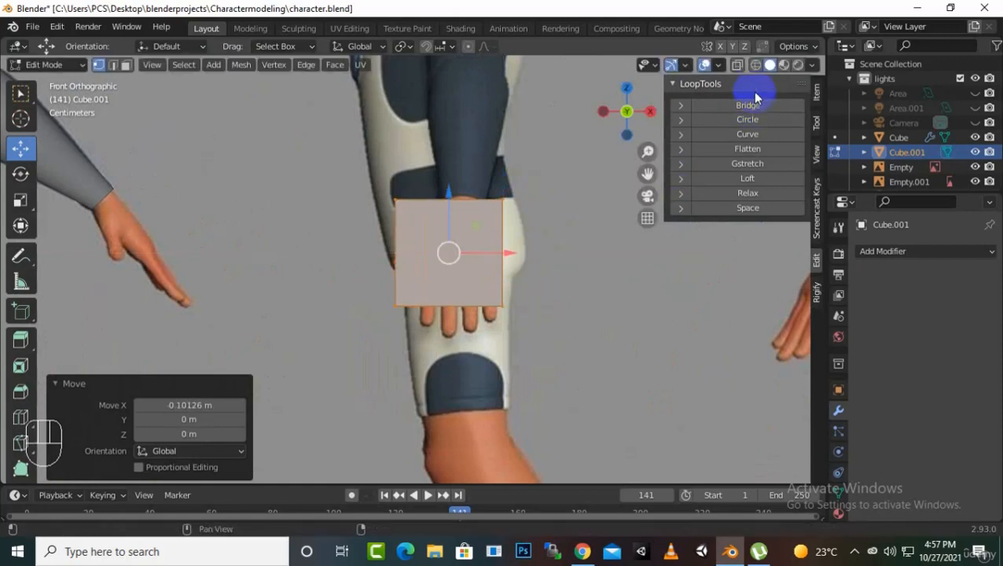
Switch to see-through wireframe shading and shift the cube about 0.015 m along X to align it with the reference palm
{"action": "left_click", "coordinate": [756, 66]}
{"action": "scroll", "coordinate": [416, 329], "scroll_direction": "up", "scroll_amount": 3}
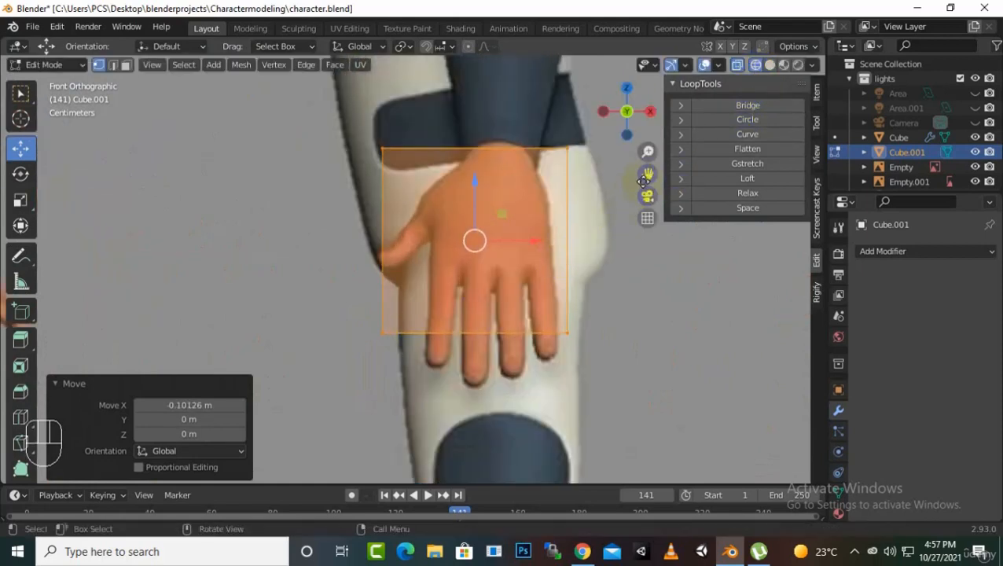
{"action": "left_click_drag", "start_coordinate": [647, 174], "coordinate": [514, 175]}
{"action": "scroll", "coordinate": [454, 213], "scroll_direction": "up", "scroll_amount": 1}
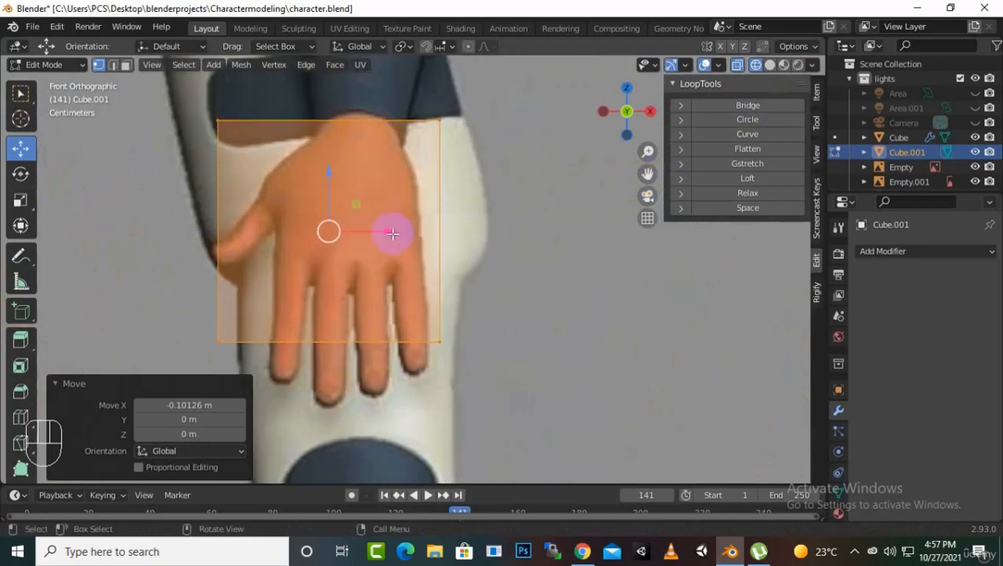
{"action": "left_click_drag", "start_coordinate": [393, 232], "coordinate": [409, 234]}
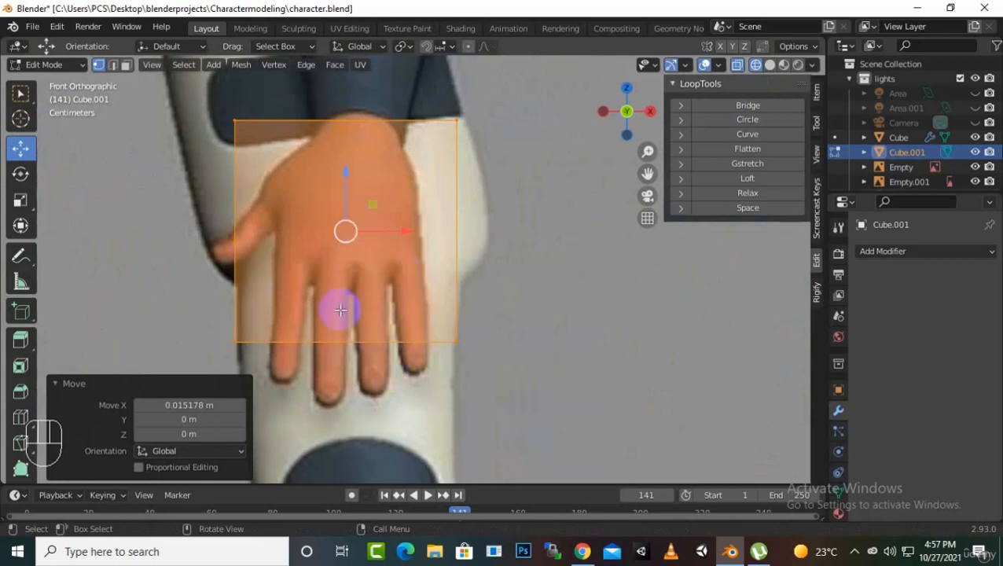
Add three evenly spaced vertical loop cuts across the cube's width, without sliding them
{"action": "key", "text": "ctrl"}
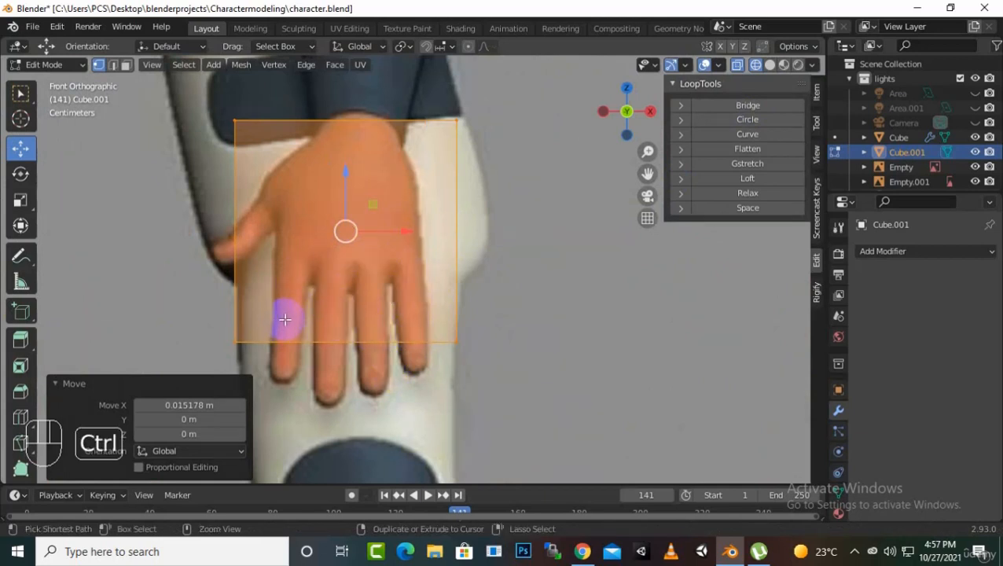
{"action": "key", "text": "ctrl+e"}
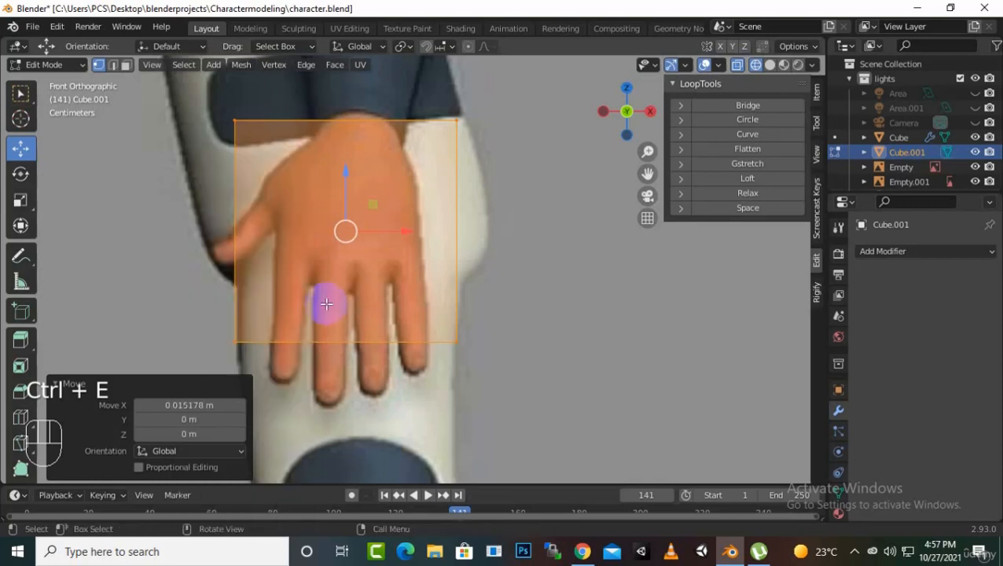
{"action": "key", "text": "ctrl+r"}
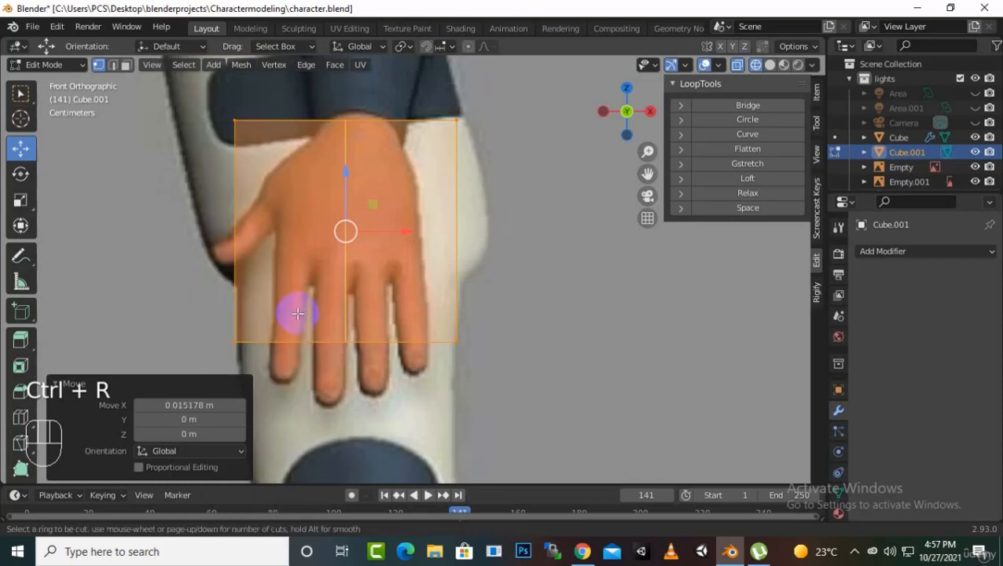
{"action": "scroll", "coordinate": [298, 314], "scroll_direction": "up", "scroll_amount": 1}
{"action": "scroll", "coordinate": [298, 313], "scroll_direction": "up", "scroll_amount": 1}
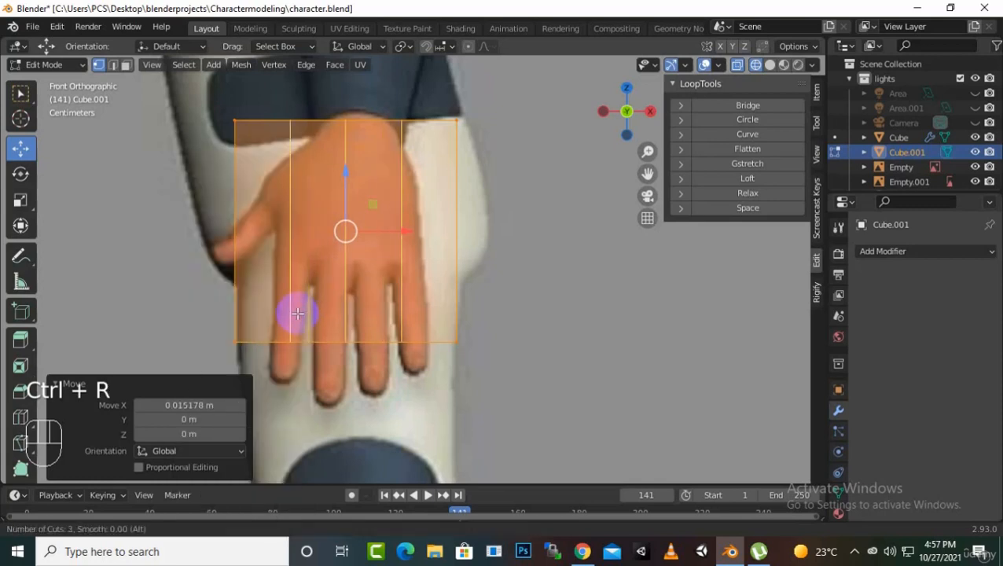
{"action": "left_click", "coordinate": [298, 313]}
{"action": "right_click", "coordinate": [298, 314]}
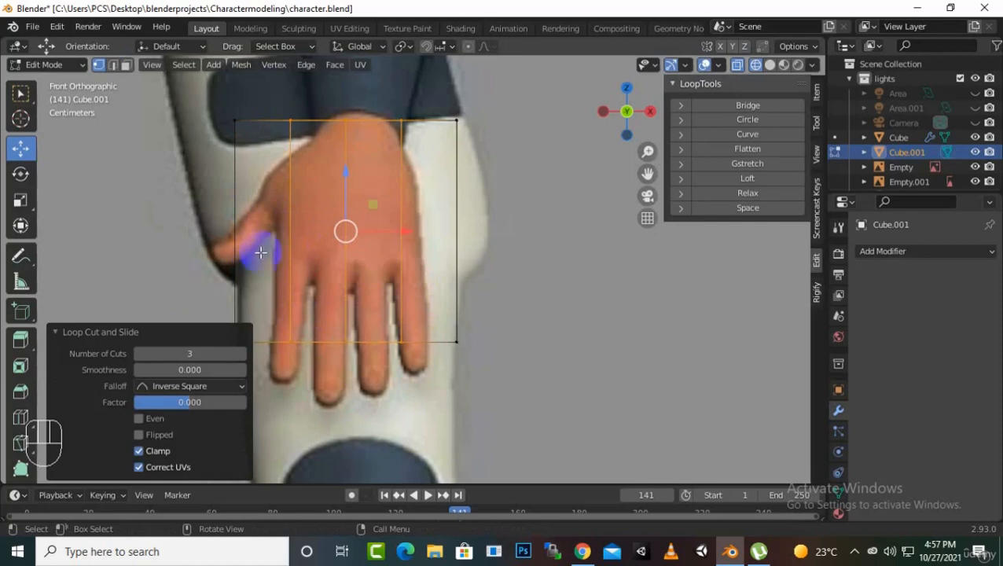
Add one horizontal loop cut at the cube's mid-height, without sliding it
{"action": "key", "text": "ctrl+r"}
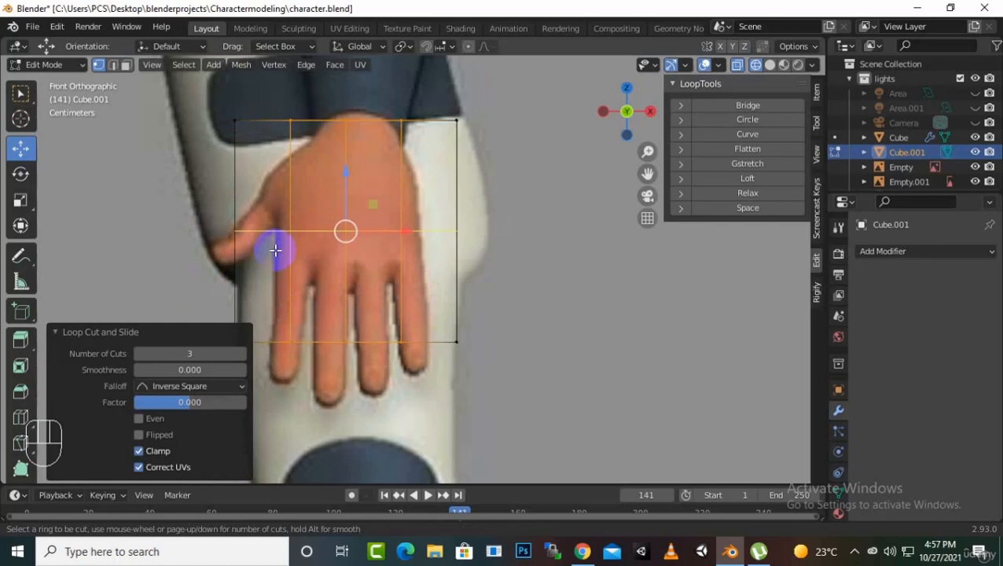
{"action": "left_click", "coordinate": [275, 251]}
{"action": "right_click", "coordinate": [275, 250]}
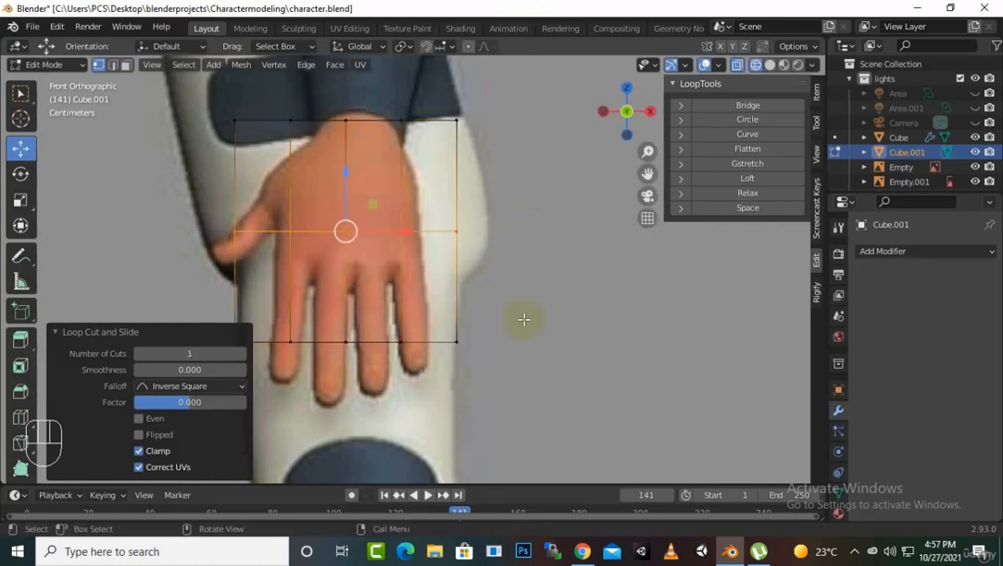
Select the whole cube and flatten it along Y to a scale of 0.303
{"action": "scroll", "coordinate": [589, 263], "scroll_direction": "down", "scroll_amount": 3}
{"action": "middle_click_drag", "start_coordinate": [597, 209], "coordinate": [505, 309]}
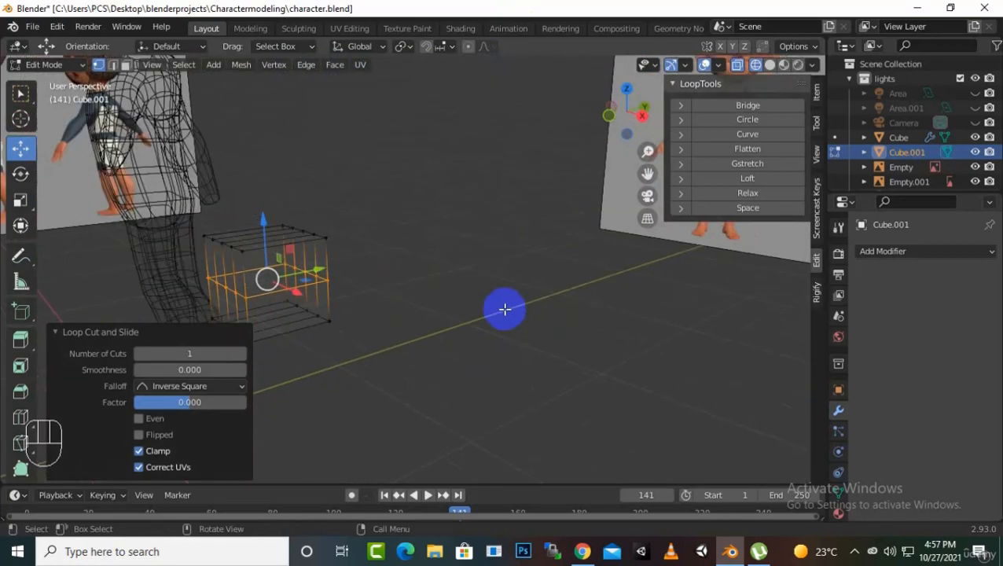
{"action": "key", "text": "a"}
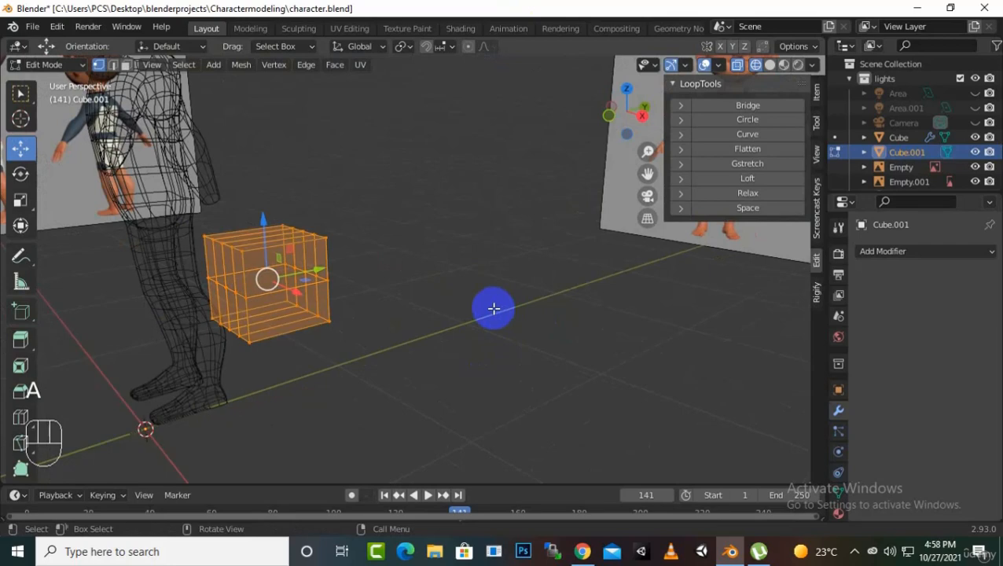
{"action": "middle_click_drag", "start_coordinate": [121, 325], "coordinate": [199, 280]}
{"action": "key", "text": "KP_3"}
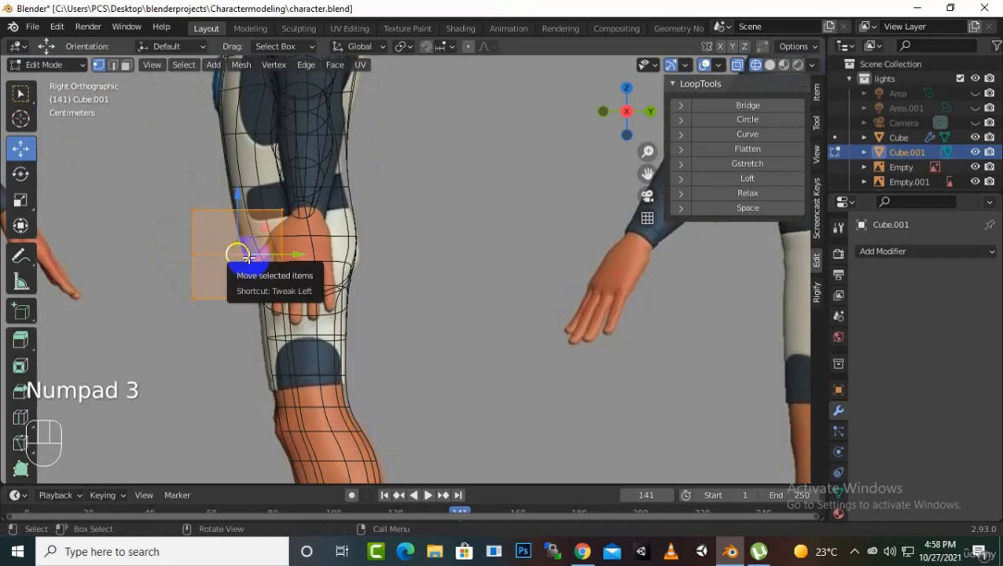
{"action": "middle_click_drag", "start_coordinate": [248, 257], "coordinate": [263, 283]}
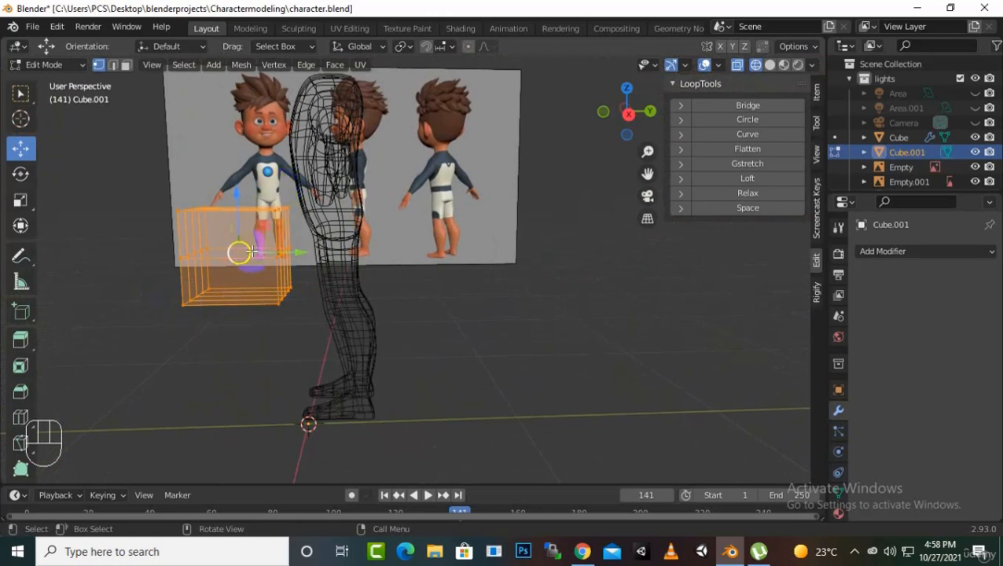
{"action": "key", "text": "s"}
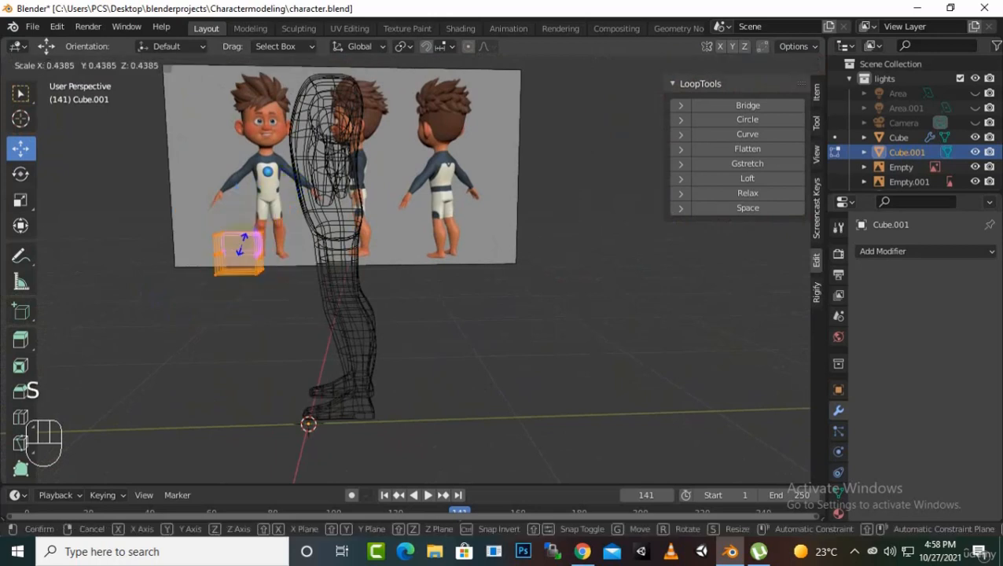
{"action": "right_click", "coordinate": [240, 246]}
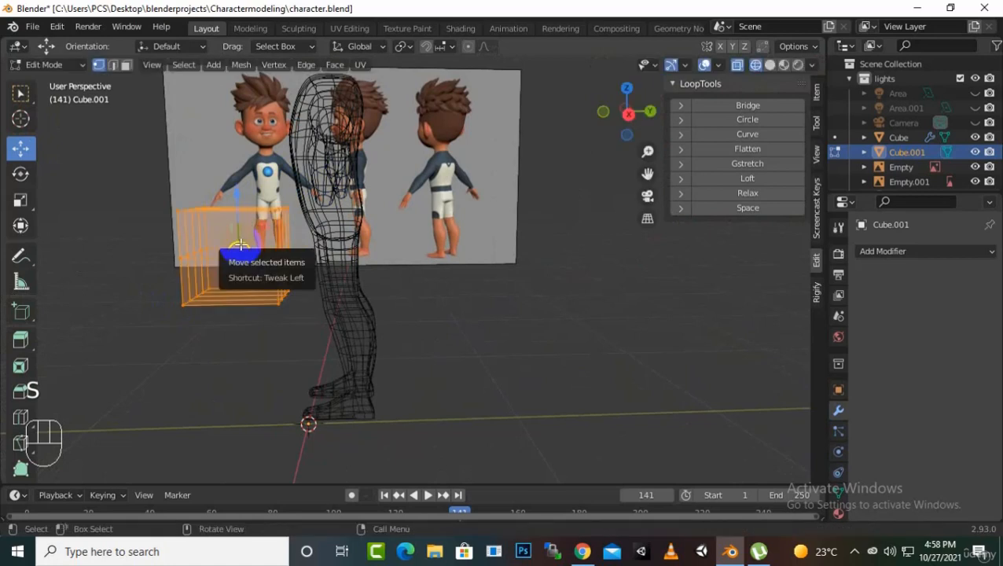
{"action": "key", "text": "s"}
{"action": "key", "text": "y"}
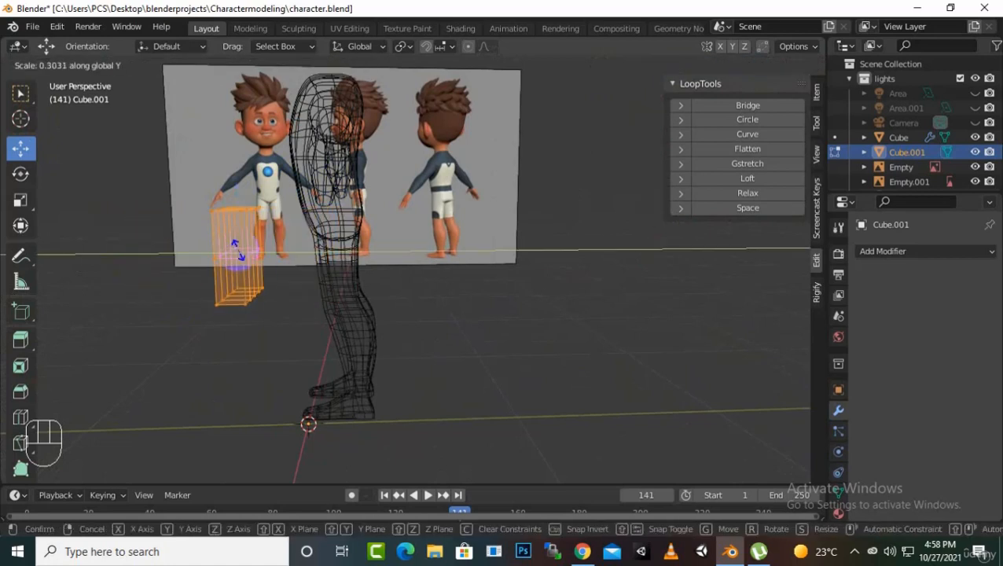
{"action": "left_click", "coordinate": [236, 250]}
Thin the block further along Y by a scale of 0.733
{"action": "middle_click_drag", "start_coordinate": [258, 276], "coordinate": [292, 280]}
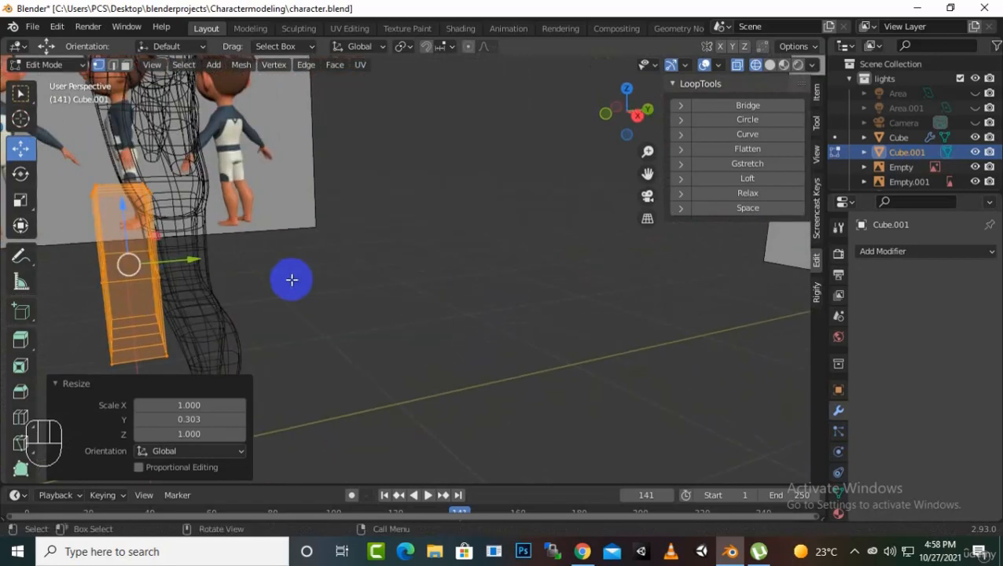
{"action": "key", "text": "s"}
{"action": "key", "text": "y"}
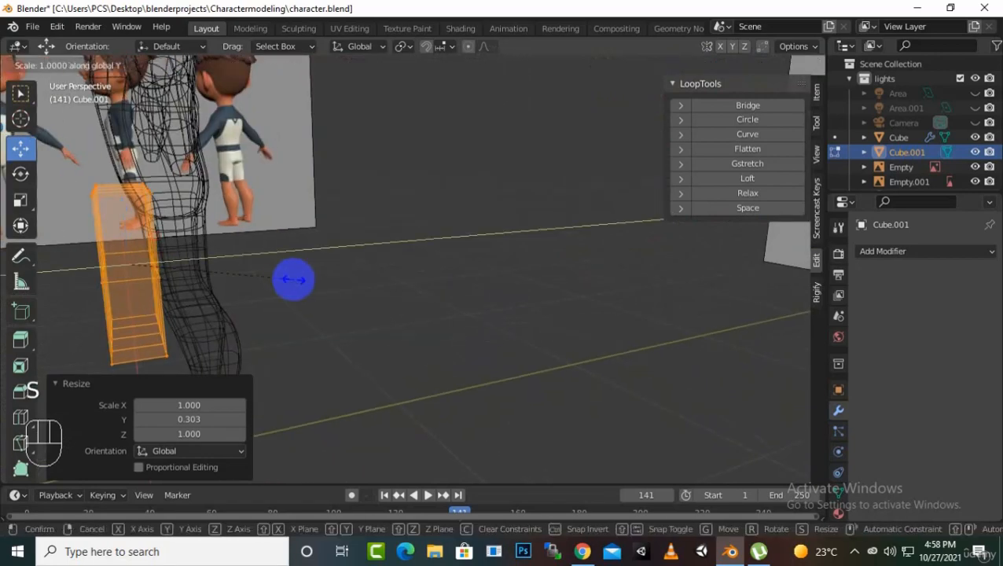
{"action": "left_click", "coordinate": [249, 284]}
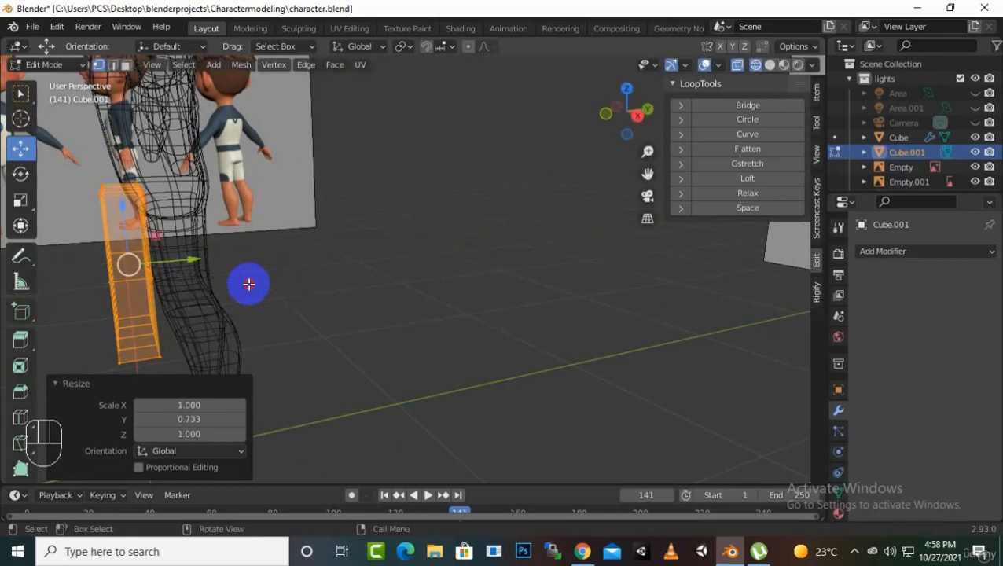
{"action": "scroll", "coordinate": [395, 292], "scroll_direction": "down", "scroll_amount": 2}
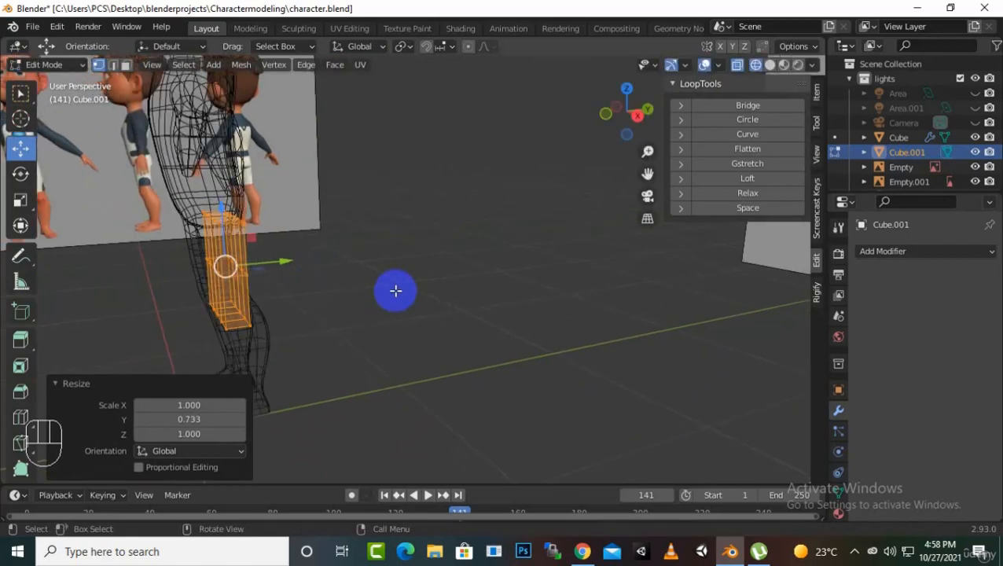
In front view, move the two upper vertex columns on the little-finger side inward along X to the wrist, the outer one about -0.035 m
{"action": "key", "text": "KP_3"}
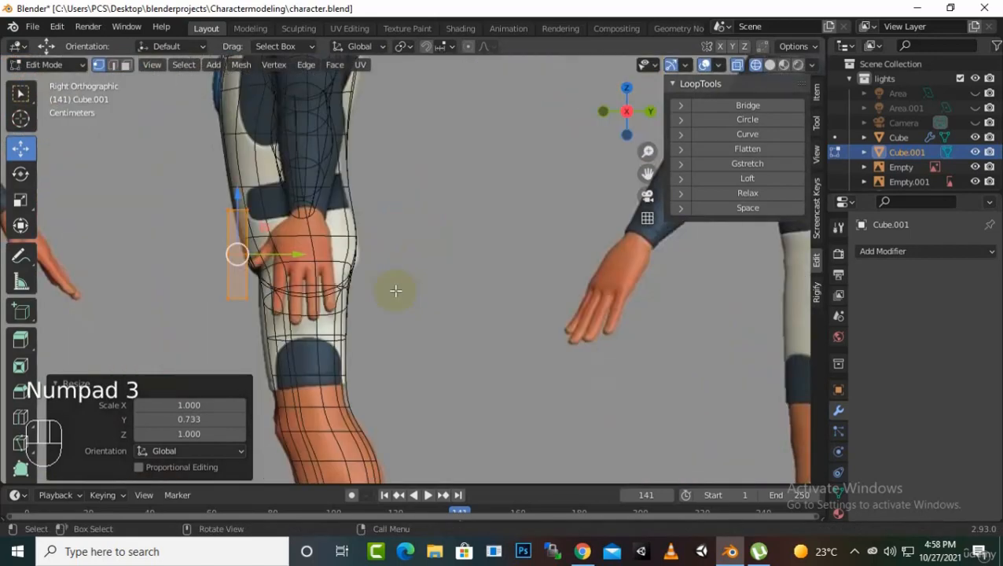
{"action": "key", "text": "KP_1"}
{"action": "scroll", "coordinate": [406, 294], "scroll_direction": "up", "scroll_amount": 2}
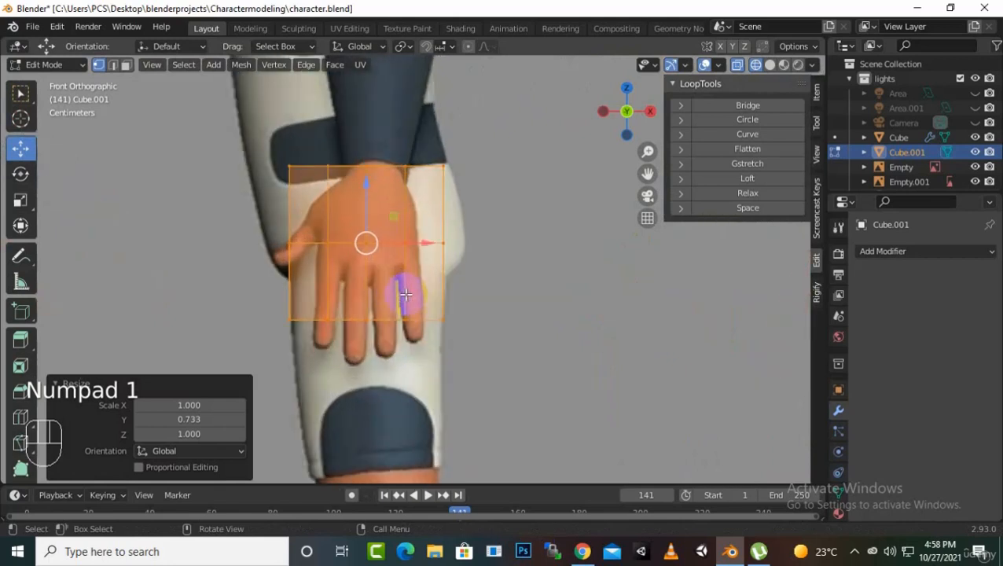
{"action": "scroll", "coordinate": [406, 294], "scroll_direction": "up", "scroll_amount": 1}
{"action": "scroll", "coordinate": [400, 205], "scroll_direction": "up", "scroll_amount": 1}
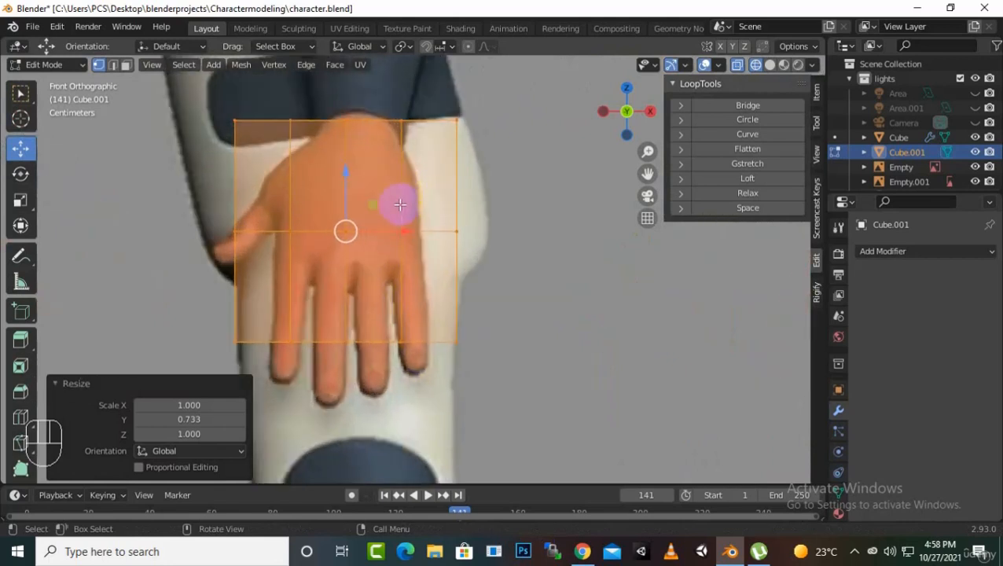
{"action": "left_click_drag", "start_coordinate": [483, 95], "coordinate": [385, 158]}
{"action": "left_click_drag", "start_coordinate": [489, 124], "coordinate": [465, 128]}
{"action": "left_click_drag", "start_coordinate": [501, 94], "coordinate": [402, 164]}
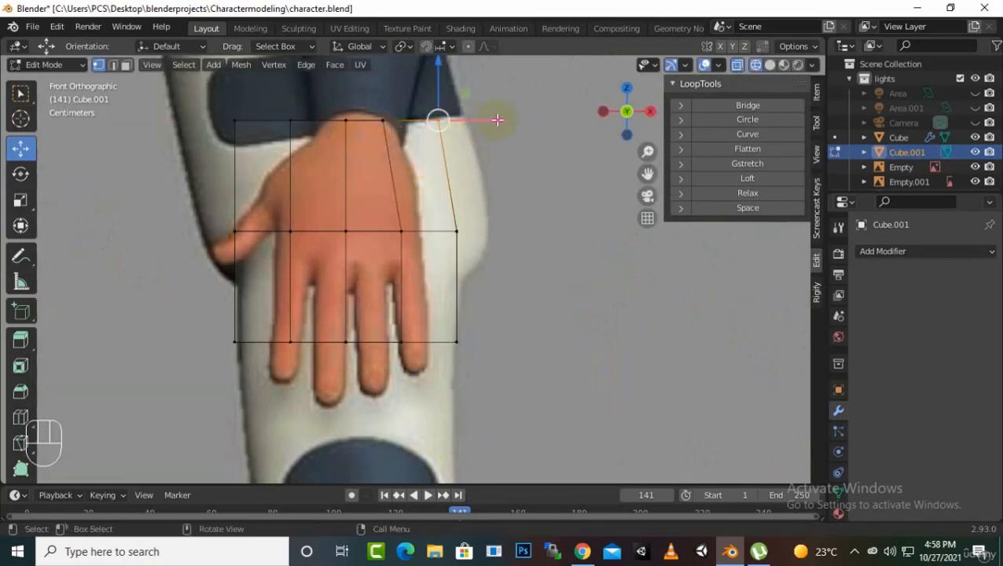
{"action": "left_click_drag", "start_coordinate": [497, 120], "coordinate": [452, 134]}
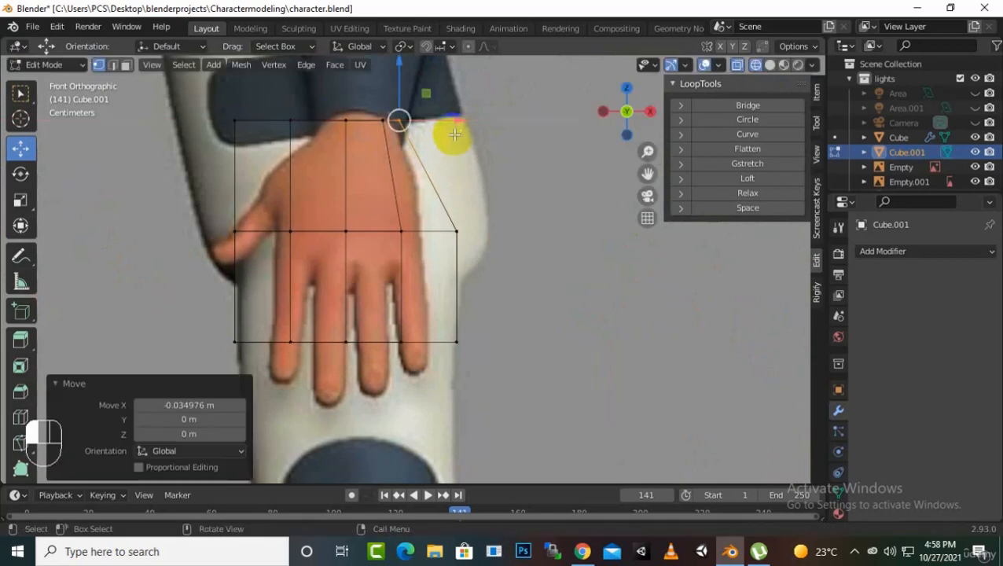
Move the thumb-side upper vertices inward along X to the wrist and fit the outer mid-height vertices to the thumb-side palm edge
{"action": "left_click_drag", "start_coordinate": [175, 99], "coordinate": [365, 132]}
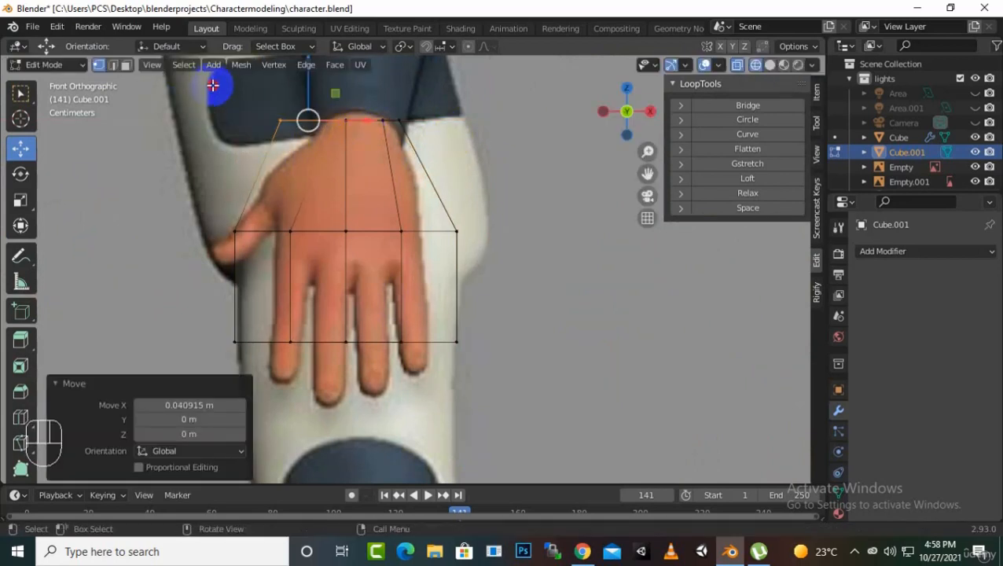
{"action": "left_click_drag", "start_coordinate": [214, 83], "coordinate": [343, 155]}
{"action": "left_click_drag", "start_coordinate": [197, 199], "coordinate": [331, 235]}
{"action": "left_click_drag", "start_coordinate": [279, 182], "coordinate": [315, 173]}
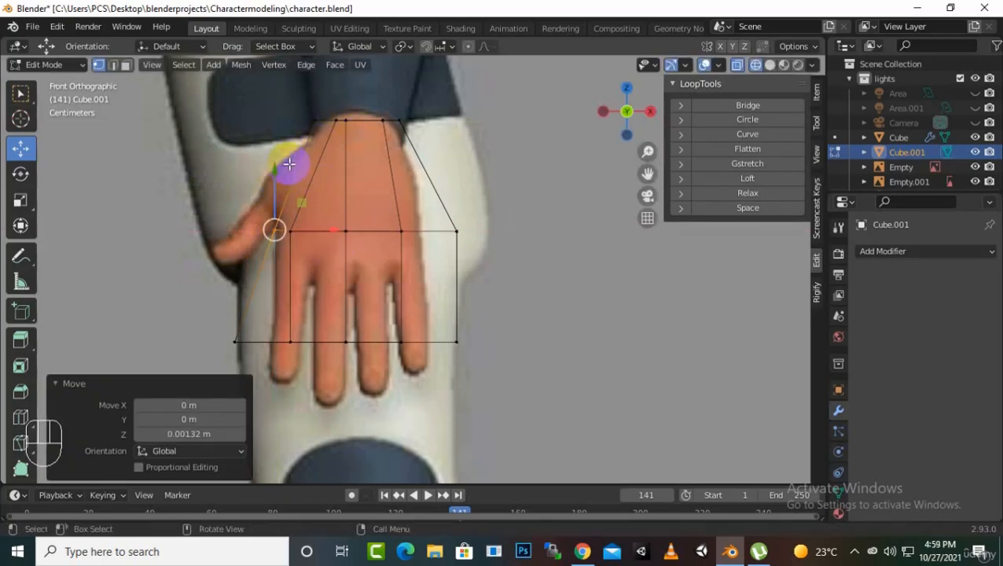
Raise the bottom vertex row about 0.065 m along Z to the finger bases and scale it to about 0.676 along X
{"action": "left_click_drag", "start_coordinate": [204, 316], "coordinate": [259, 362]}
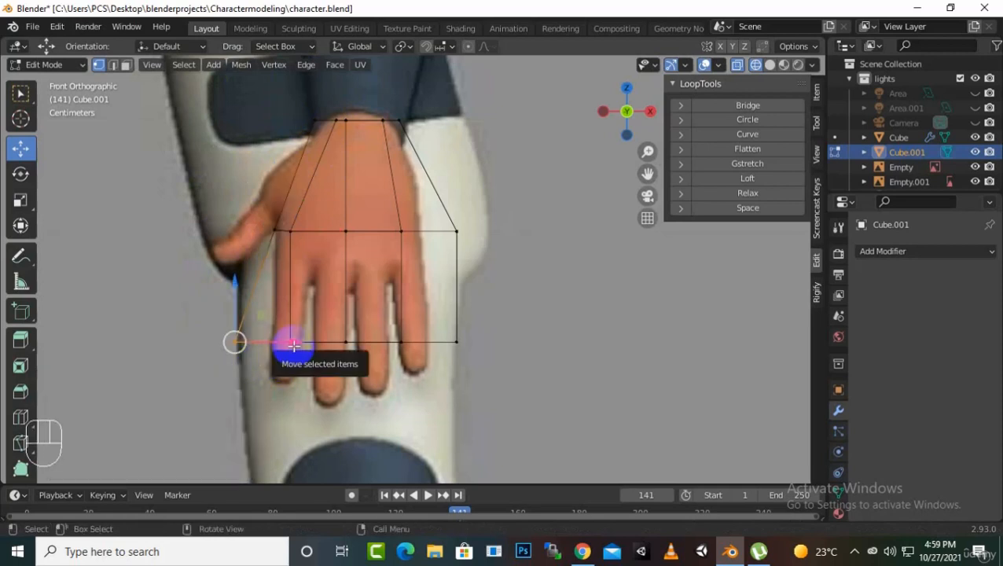
{"action": "left_click_drag", "start_coordinate": [547, 376], "coordinate": [166, 307]}
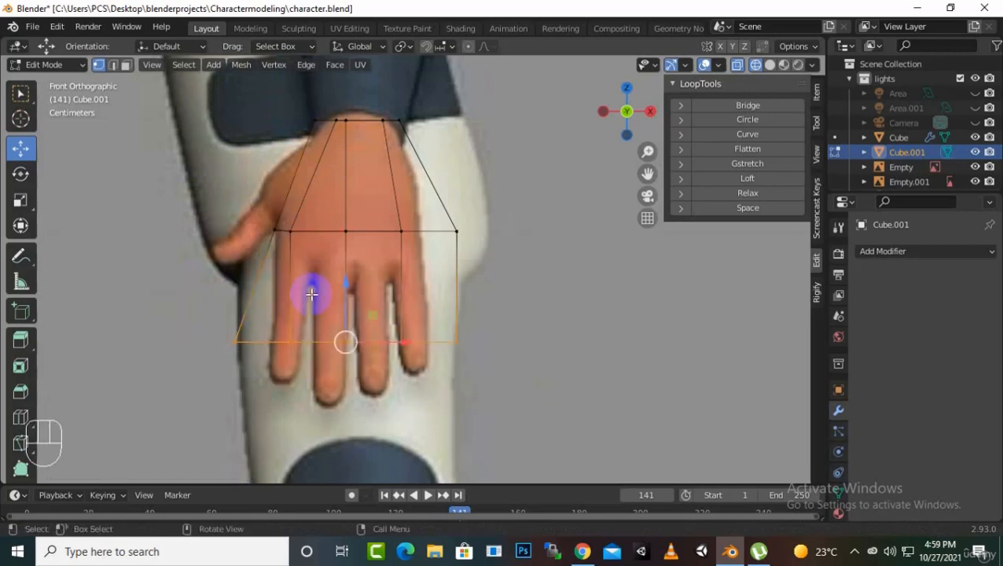
{"action": "left_click_drag", "start_coordinate": [343, 287], "coordinate": [360, 220]}
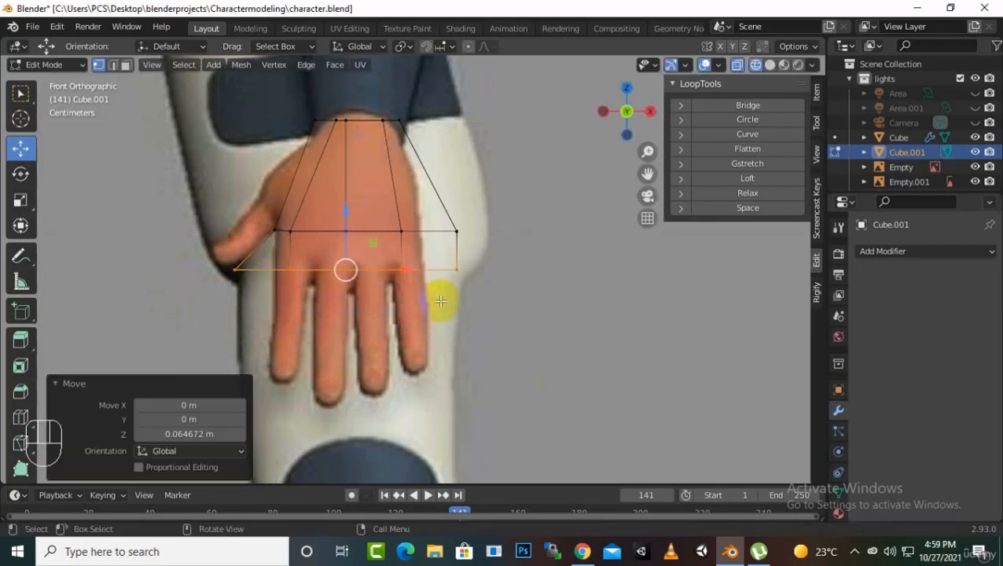
{"action": "key", "text": "s"}
{"action": "key", "text": "x"}
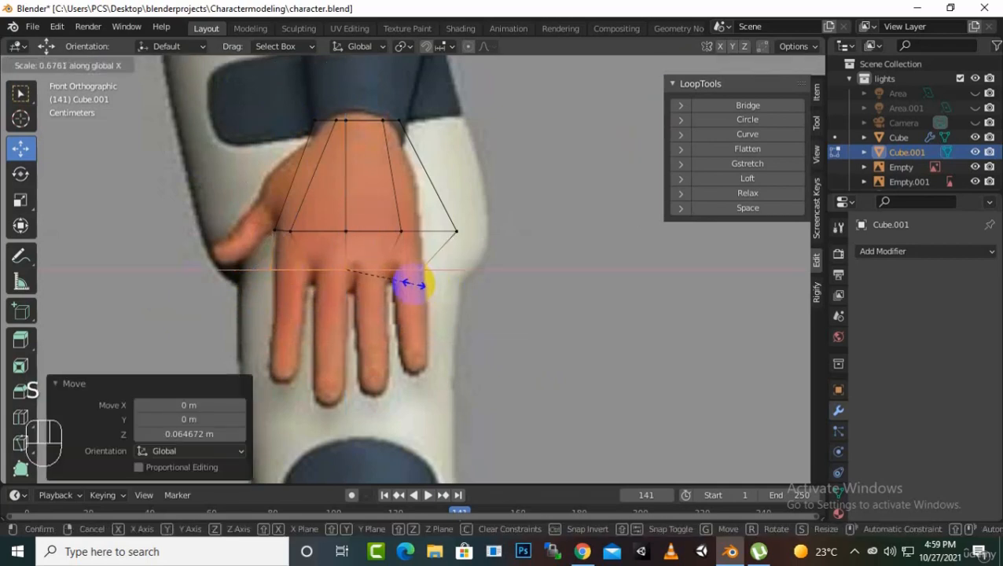
{"action": "left_click", "coordinate": [413, 284]}
Shift the mid-height vertices on the little-finger side about -0.030 m along X and the inner thumb-side ones about 0.015 m
{"action": "left_click_drag", "start_coordinate": [503, 190], "coordinate": [374, 236]}
{"action": "left_click_drag", "start_coordinate": [473, 239], "coordinate": [439, 234]}
{"action": "scroll", "coordinate": [298, 233], "scroll_direction": "up", "scroll_amount": 1}
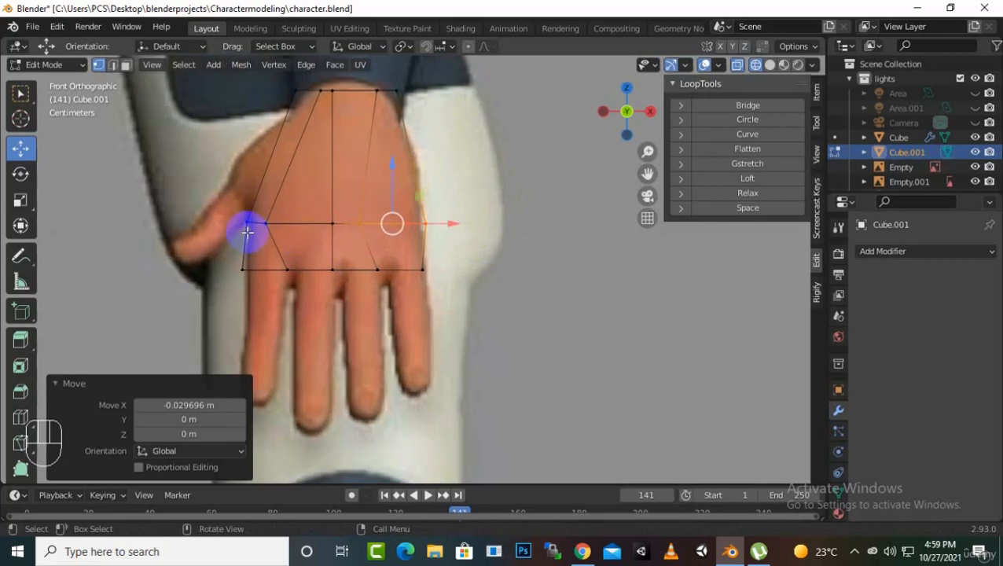
{"action": "left_click", "coordinate": [268, 222]}
{"action": "left_click_drag", "start_coordinate": [302, 237], "coordinate": [343, 229]}
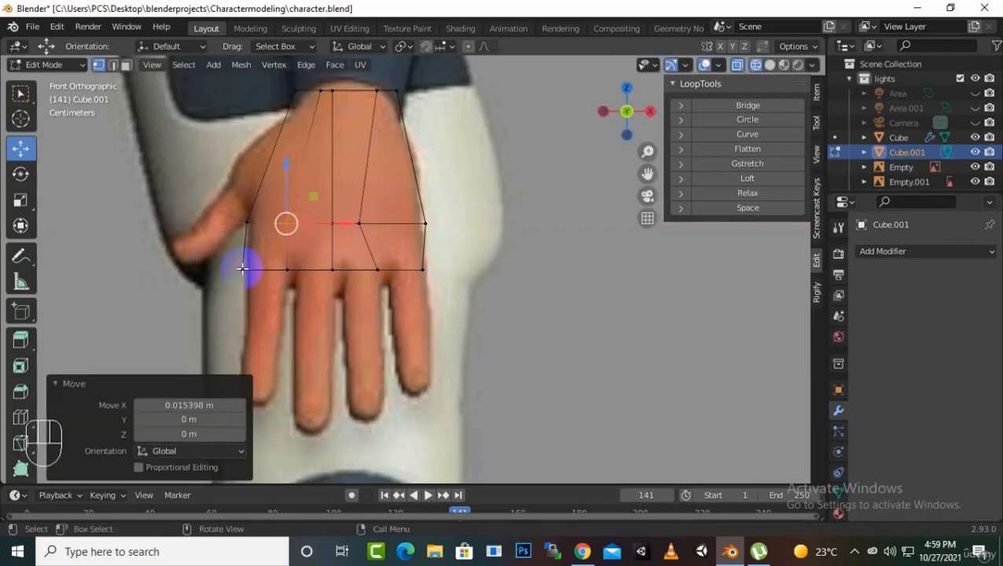
Shift the bottom thumb-side corner about 0.005 m along X and the neighbouring bottom vertices about 0.001 m to the first finger gap
{"action": "left_click", "coordinate": [271, 276]}
{"action": "left_click_drag", "start_coordinate": [304, 276], "coordinate": [313, 278]}
{"action": "scroll", "coordinate": [281, 294], "scroll_direction": "up", "scroll_amount": 3}
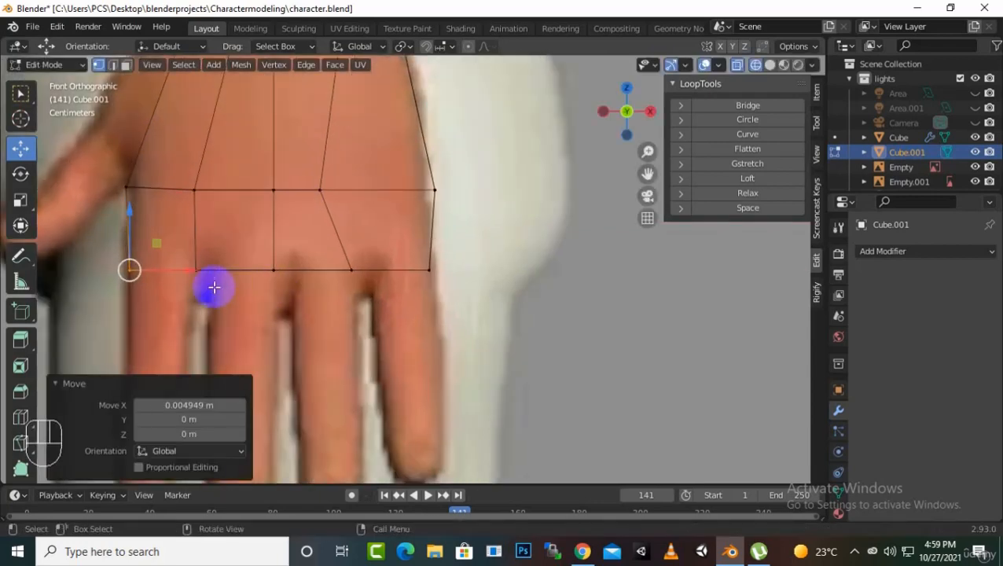
{"action": "left_click", "coordinate": [201, 272]}
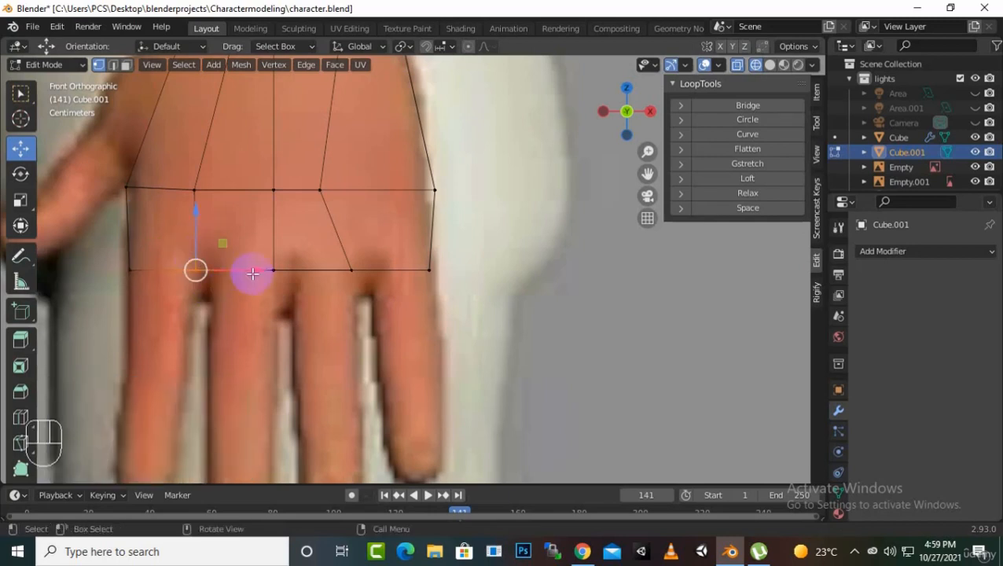
{"action": "left_click_drag", "start_coordinate": [252, 273], "coordinate": [261, 276]}
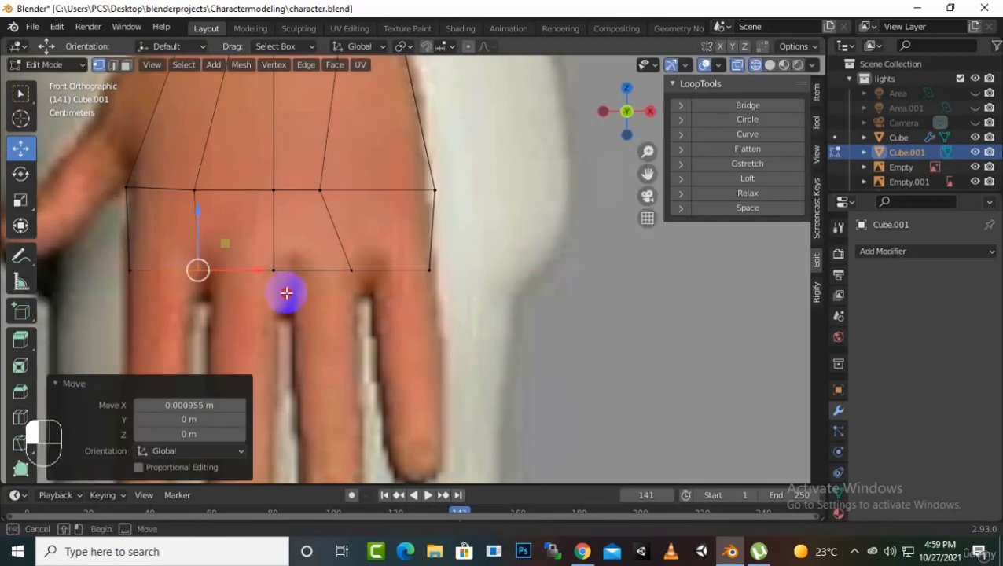
Align the middle and fourth bottom vertices with the remaining finger gaps, and adjust the little-finger-side mid-height vertices along X, the outer ones about -0.004 m
{"action": "left_click", "coordinate": [273, 270]}
{"action": "mouse_move", "coordinate": [336, 272]}
{"action": "left_mouse_down"}
{"action": "mouse_move", "coordinate": [357, 277]}
{"action": "mouse_move", "coordinate": [346, 278]}
{"action": "left_mouse_up"}
{"action": "left_click_drag", "start_coordinate": [385, 320], "coordinate": [343, 251]}
{"action": "left_click_drag", "start_coordinate": [412, 271], "coordinate": [430, 275]}
{"action": "left_click_drag", "start_coordinate": [283, 155], "coordinate": [482, 195]}
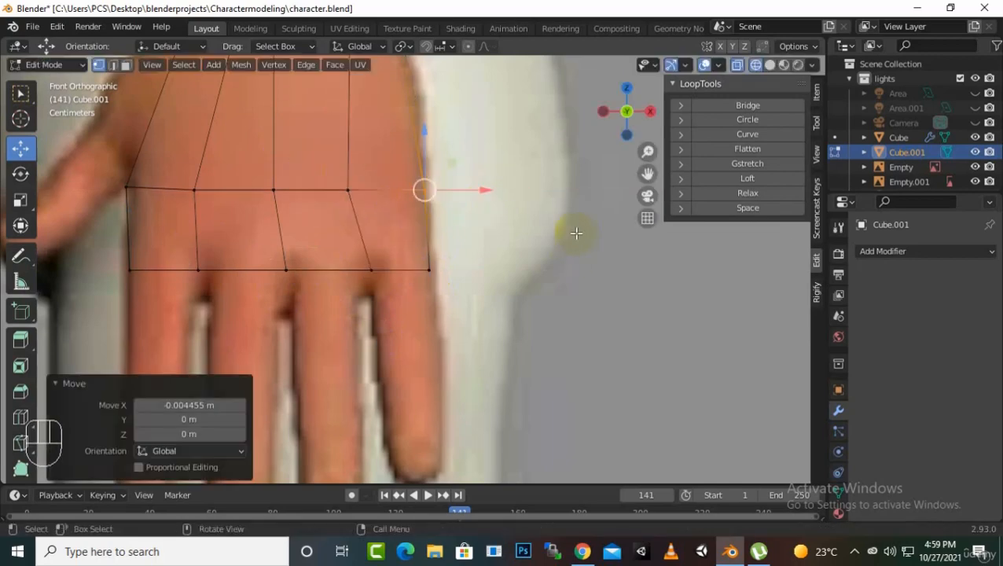
Add one horizontal edge loop across the upper palm and slide it toward the wrist with a factor of about -0.618
{"action": "scroll", "coordinate": [566, 236], "scroll_direction": "down", "scroll_amount": 3}
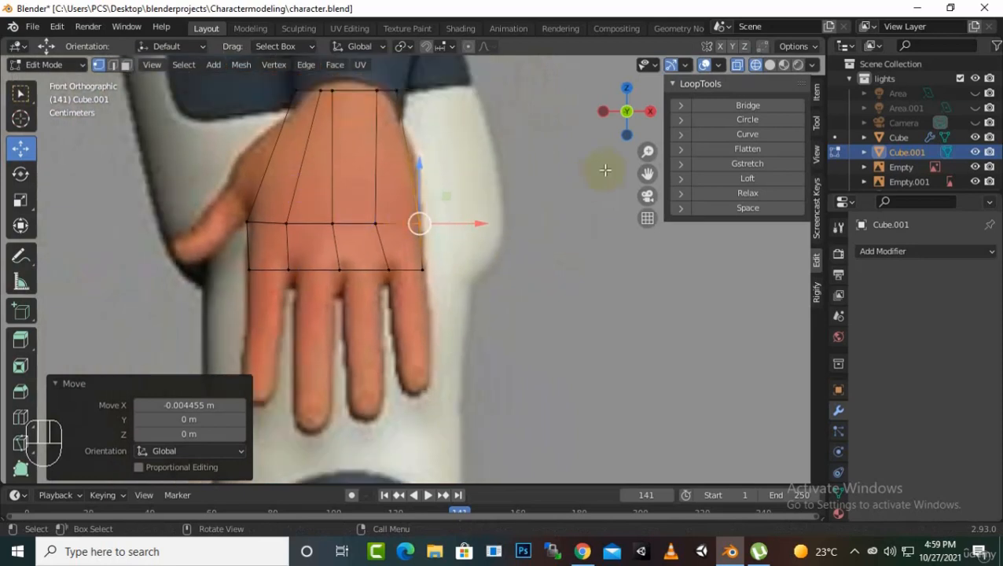
{"action": "left_click_drag", "start_coordinate": [658, 167], "coordinate": [668, 172]}
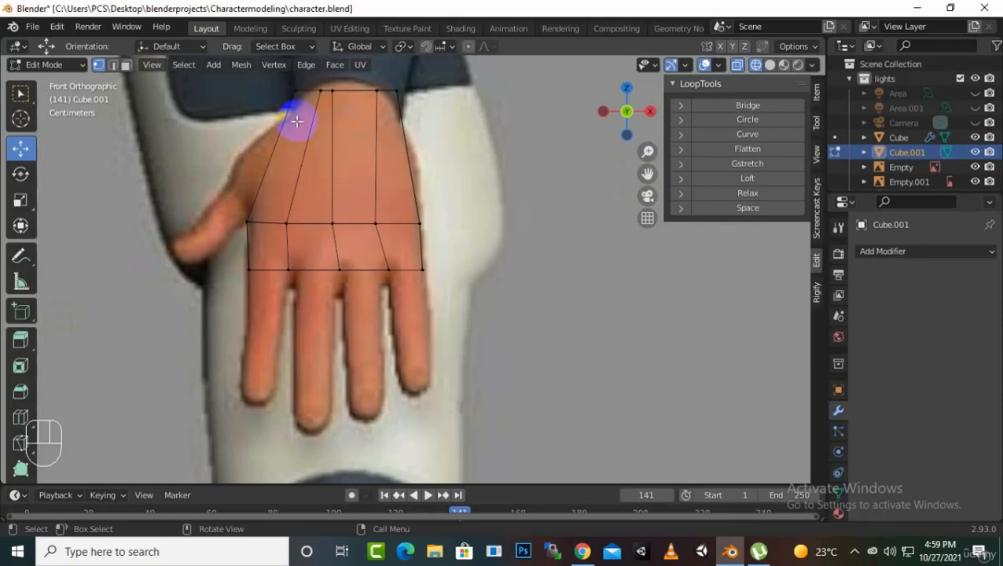
{"action": "key", "text": "ctrl"}
{"action": "key", "text": "ctrl+r"}
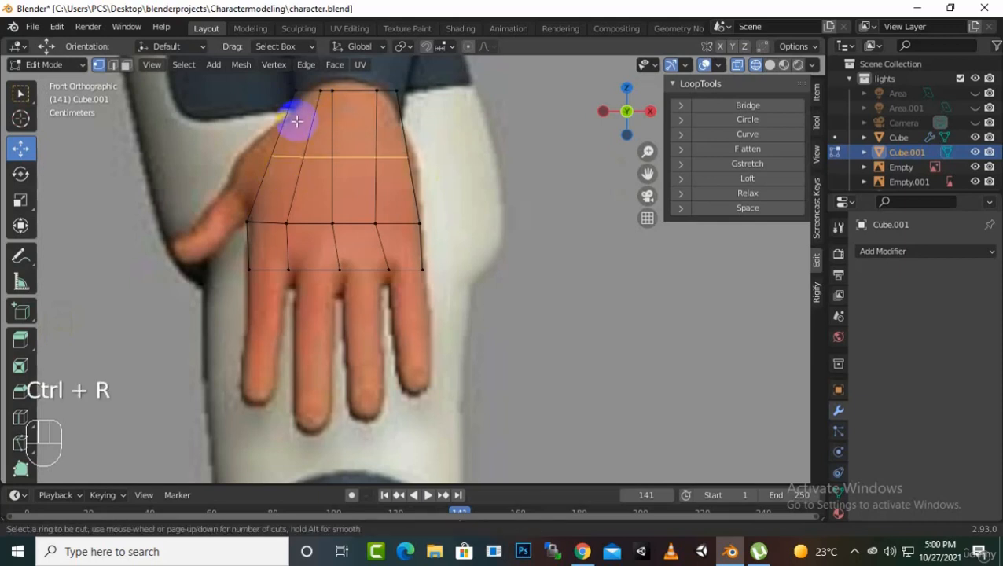
{"action": "left_click", "coordinate": [297, 121]}
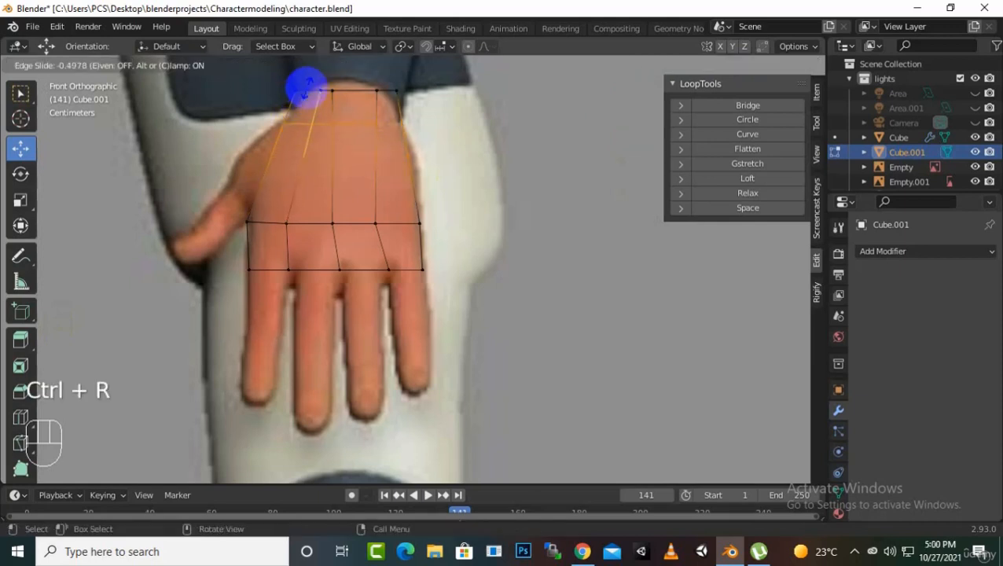
{"action": "left_click", "coordinate": [309, 79]}
{"action": "scroll", "coordinate": [402, 231], "scroll_direction": "down", "scroll_amount": 1}
{"action": "scroll", "coordinate": [302, 160], "scroll_direction": "up", "scroll_amount": 1}
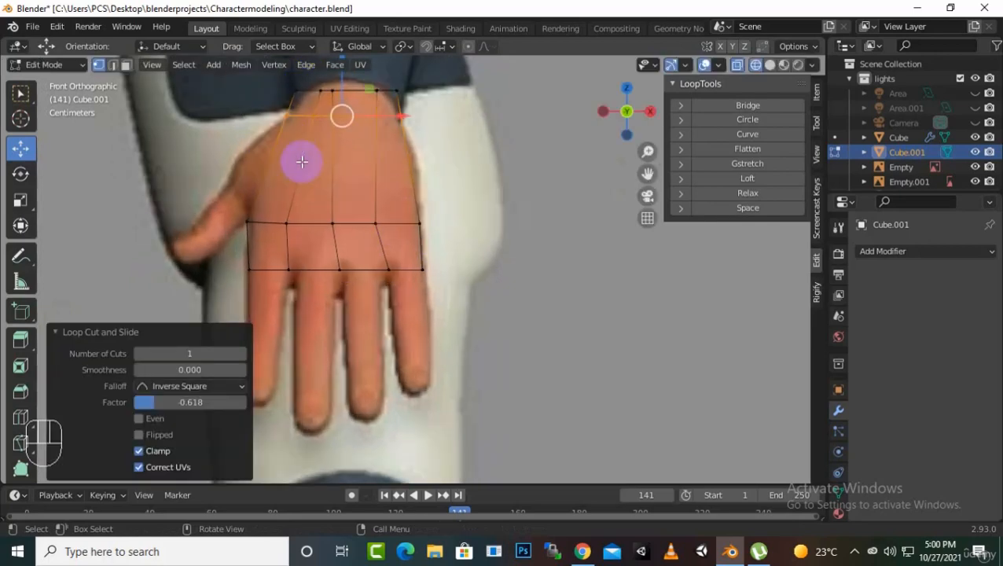
Extrude the long thumb-side face of the palm about 0.031 m along its normal to start the thumb base
{"action": "left_click", "coordinate": [769, 64]}
{"action": "mouse_move", "coordinate": [409, 259]}
{"action": "middle_mouse_down"}
{"action": "mouse_move", "coordinate": [363, 315]}
{"action": "mouse_move", "coordinate": [512, 227]}
{"action": "mouse_move", "coordinate": [597, 145]}
{"action": "mouse_move", "coordinate": [444, 196]}
{"action": "middle_mouse_up"}
{"action": "scroll", "coordinate": [443, 195], "scroll_direction": "down", "scroll_amount": 3}
{"action": "left_click", "coordinate": [540, 182]}
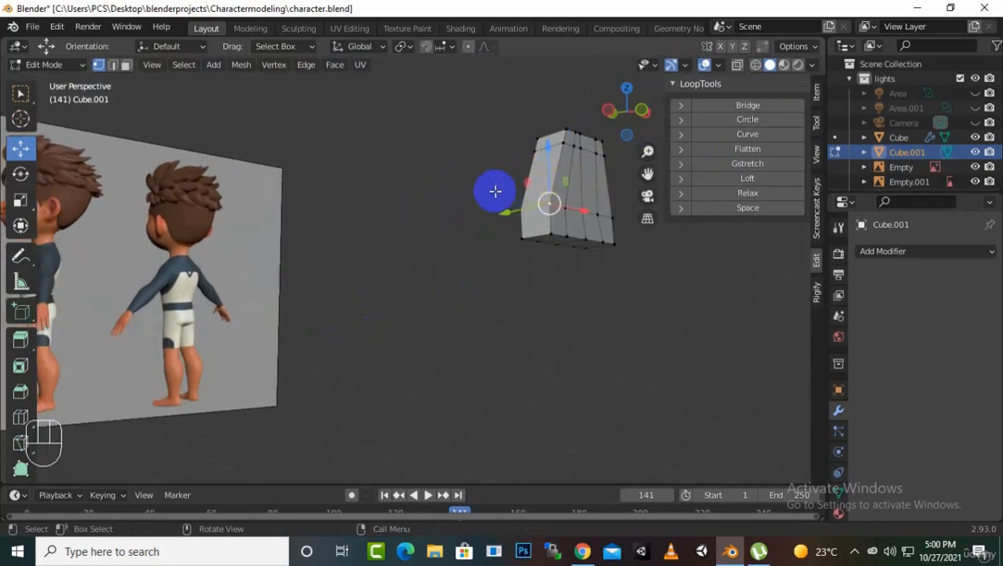
{"action": "left_click", "coordinate": [126, 65]}
{"action": "left_click", "coordinate": [568, 237]}
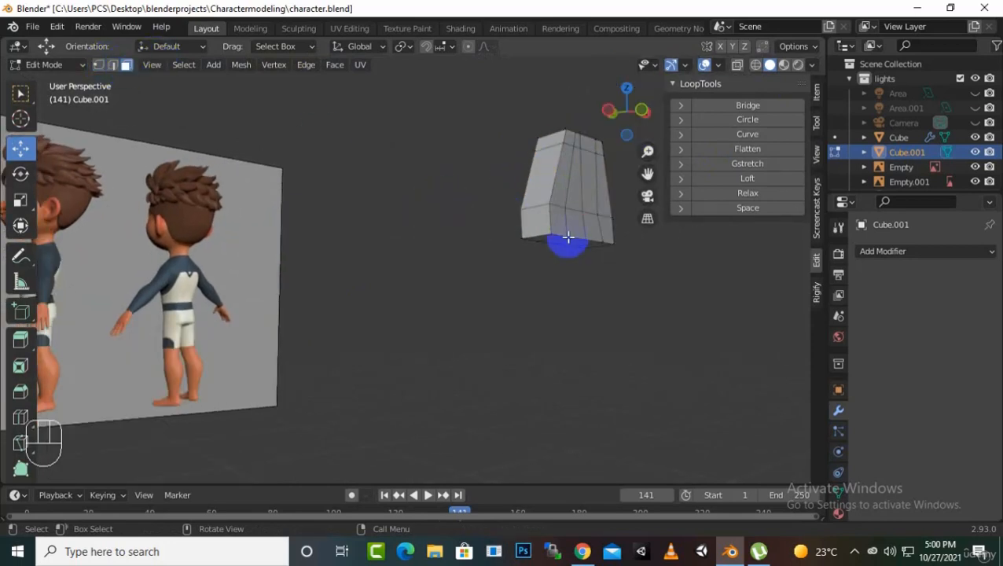
{"action": "left_click", "coordinate": [543, 184]}
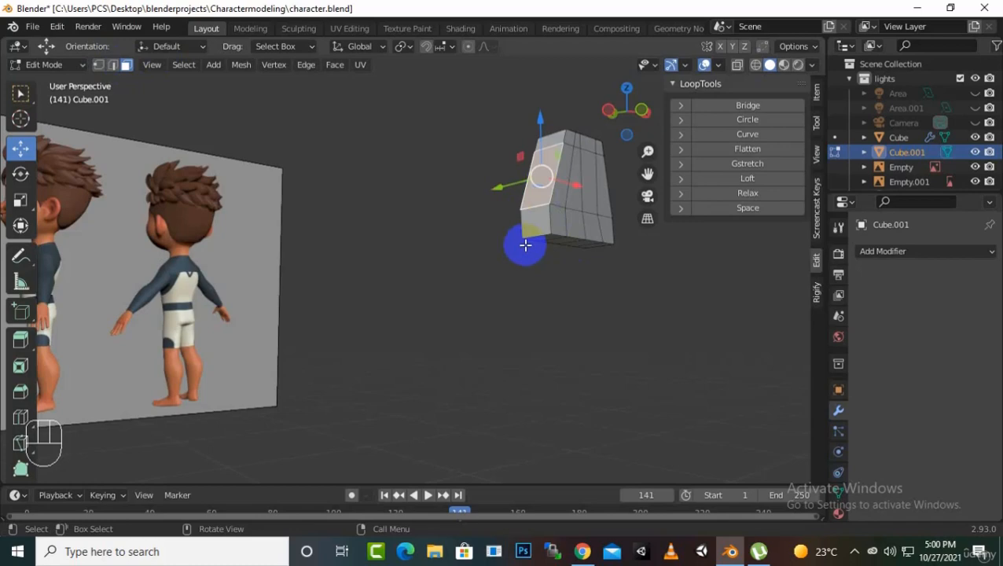
{"action": "key", "text": "KP_1"}
{"action": "scroll", "coordinate": [377, 219], "scroll_direction": "up", "scroll_amount": 2}
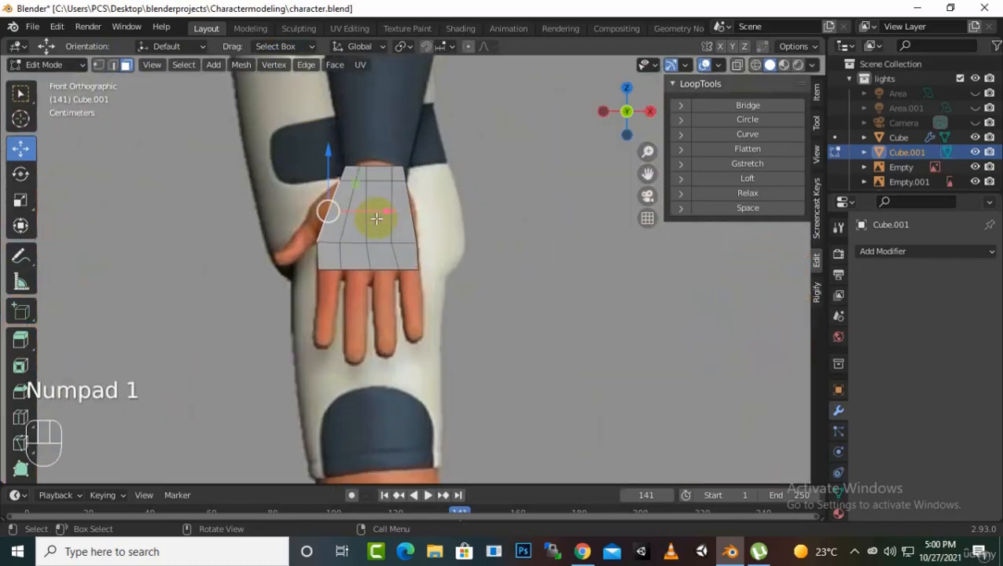
{"action": "scroll", "coordinate": [377, 218], "scroll_direction": "up", "scroll_amount": 2}
{"action": "scroll", "coordinate": [307, 206], "scroll_direction": "up", "scroll_amount": 2}
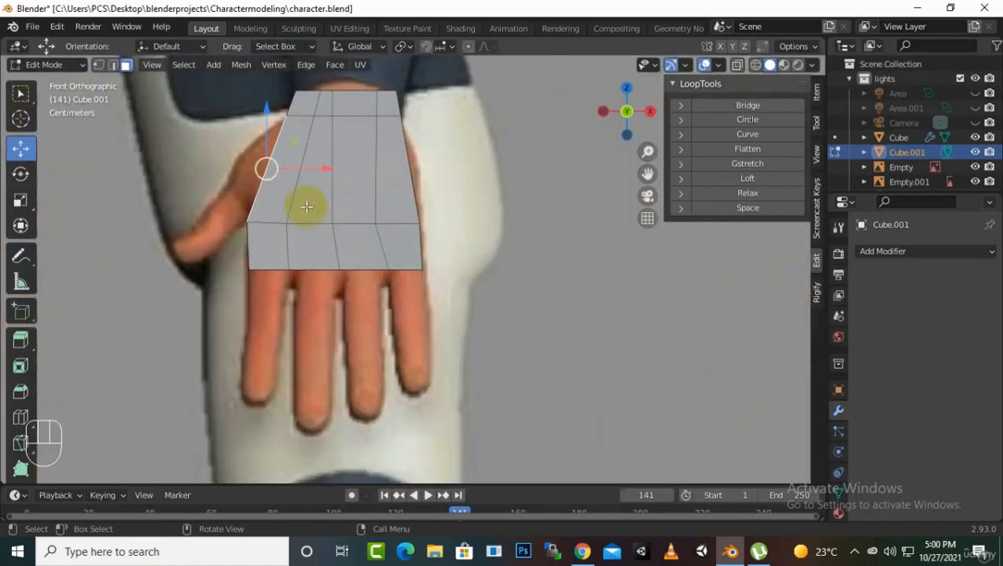
{"action": "key", "text": "e"}
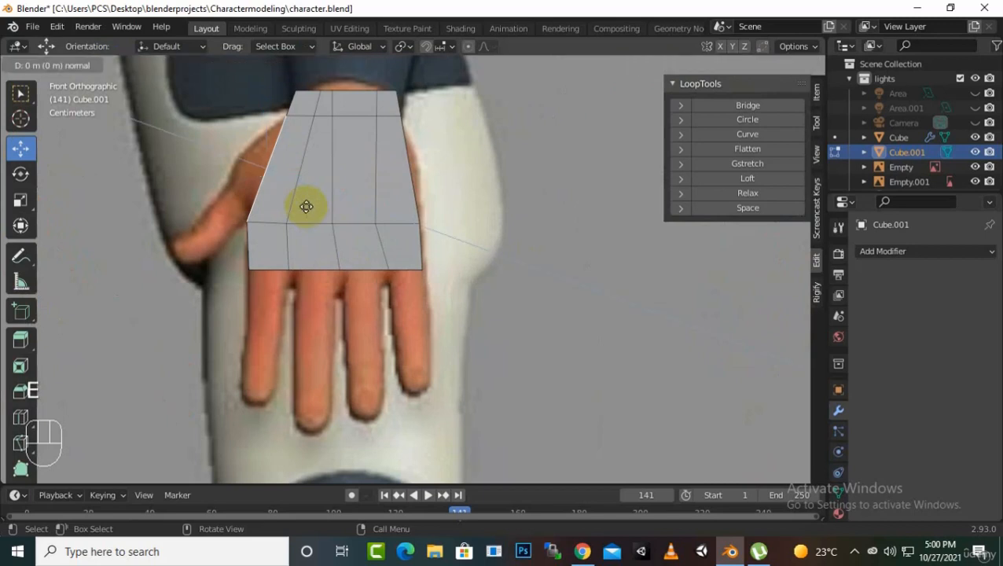
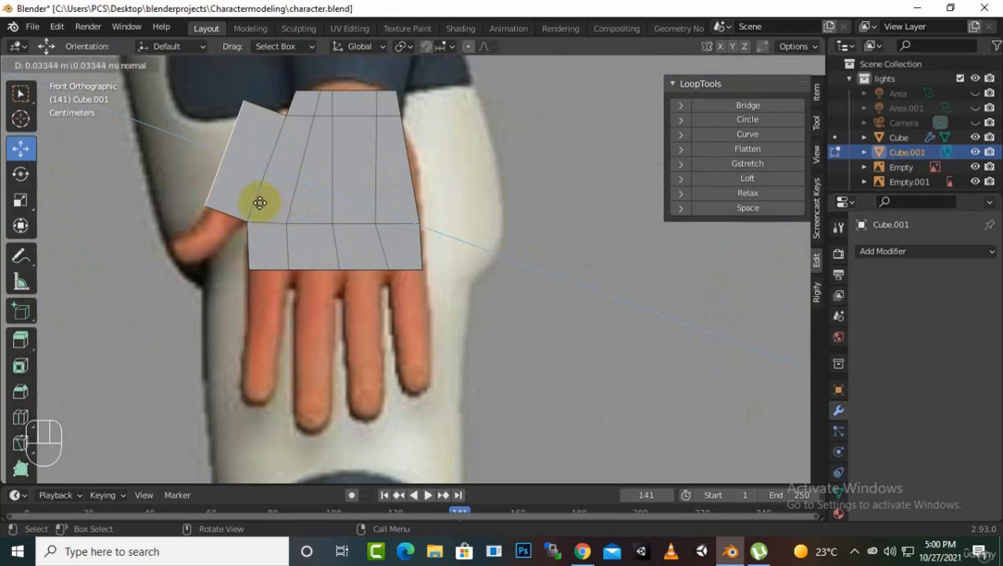
{"action": "left_click", "coordinate": [261, 203]}
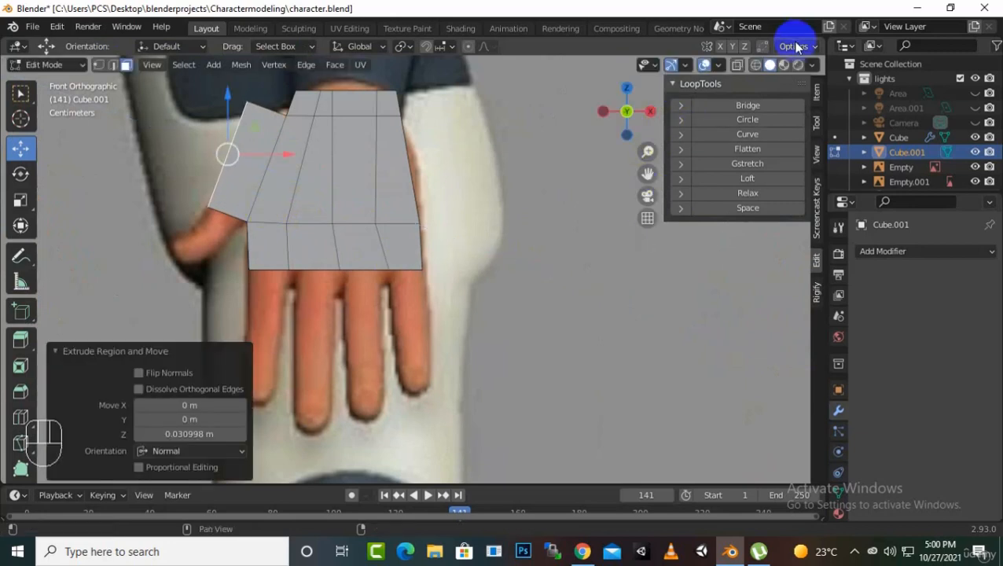
Fit the extrusion's outer vertices to the thumb base: upper ones about 0.002 m in X and -0.020 m in Z, lower ones upward and 0.015 m in X
{"action": "left_click", "coordinate": [738, 65]}
{"action": "left_click", "coordinate": [98, 64]}
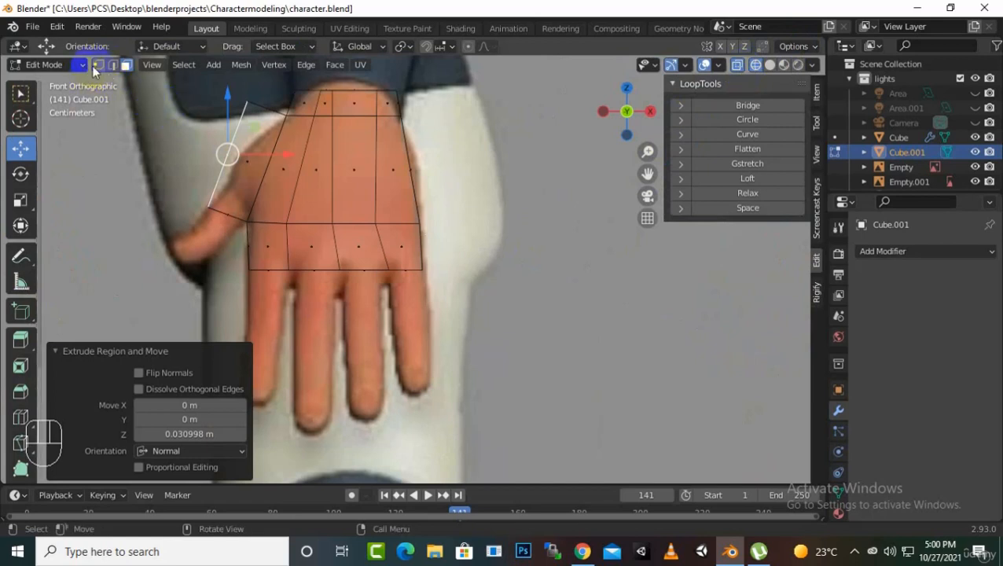
{"action": "left_click_drag", "start_coordinate": [202, 81], "coordinate": [329, 109]}
{"action": "left_click_drag", "start_coordinate": [277, 86], "coordinate": [273, 106]}
{"action": "scroll", "coordinate": [182, 124], "scroll_direction": "up", "scroll_amount": 2}
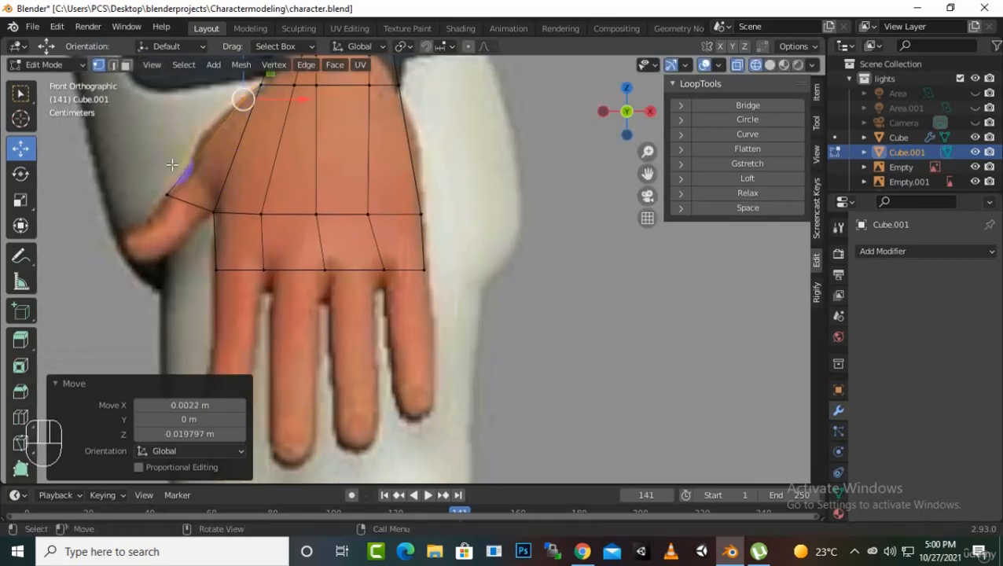
{"action": "left_click", "coordinate": [166, 196]}
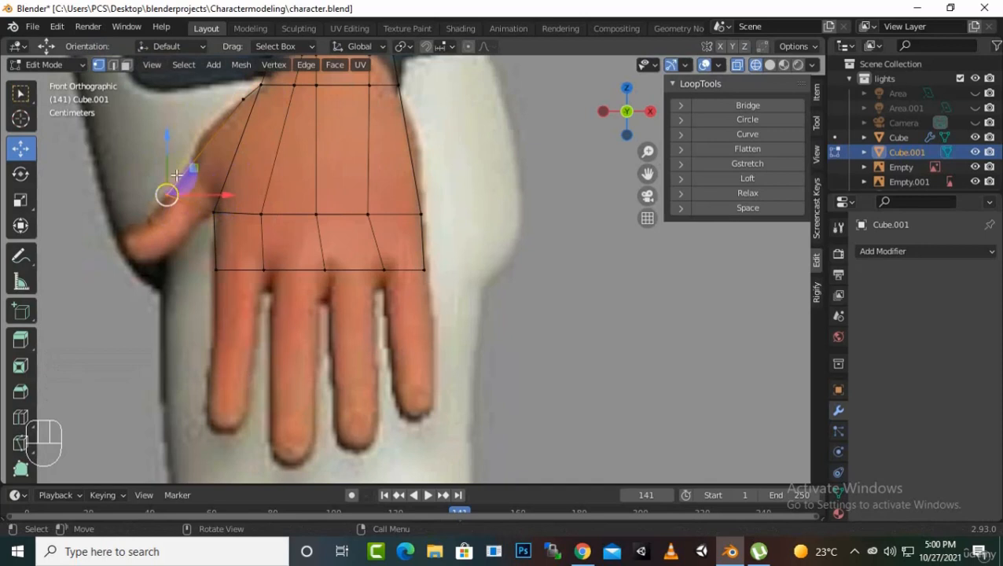
{"action": "left_click_drag", "start_coordinate": [165, 155], "coordinate": [168, 121]}
{"action": "left_click_drag", "start_coordinate": [224, 162], "coordinate": [253, 173]}
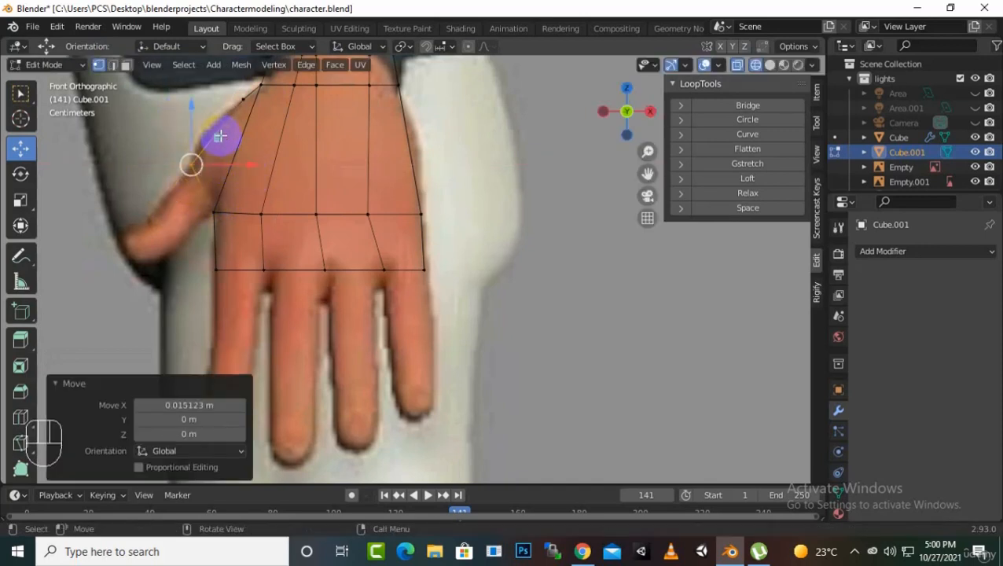
Add a horizontal edge loop through the middle of the palm and thumb base, and shift its outermost thumb-side vertices about -0.007 m along X
{"action": "key", "text": "ctrl+r"}
{"action": "left_click", "coordinate": [292, 142]}
{"action": "left_click_drag", "start_coordinate": [198, 120], "coordinate": [251, 138]}
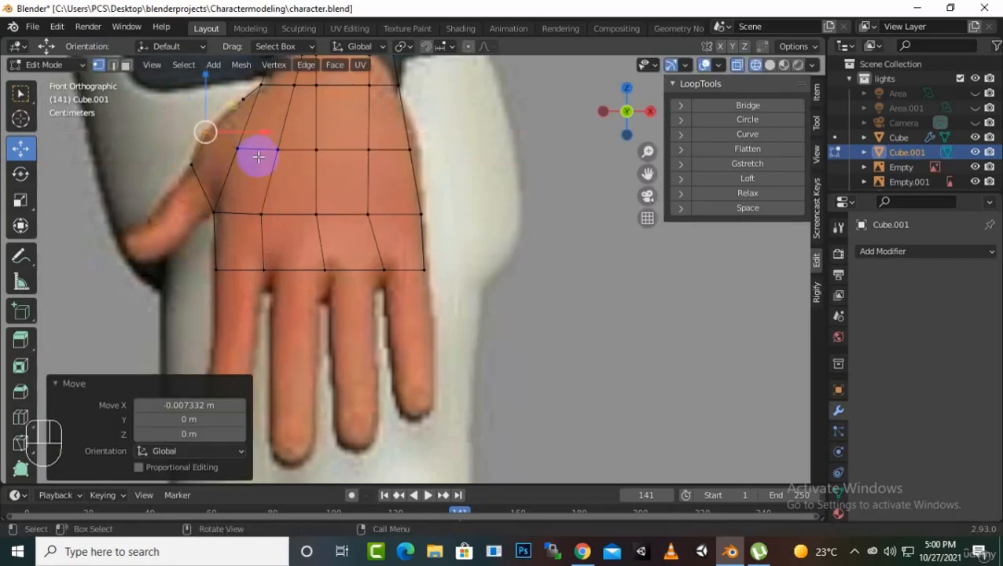
Extrude the lower face of the thumb base about -0.014 m along X and lower the new face about 0.013 m along Z
{"action": "left_click", "coordinate": [769, 64]}
{"action": "mouse_move", "coordinate": [448, 239]}
{"action": "middle_mouse_down"}
{"action": "mouse_move", "coordinate": [505, 228]}
{"action": "mouse_move", "coordinate": [513, 247]}
{"action": "middle_mouse_up"}
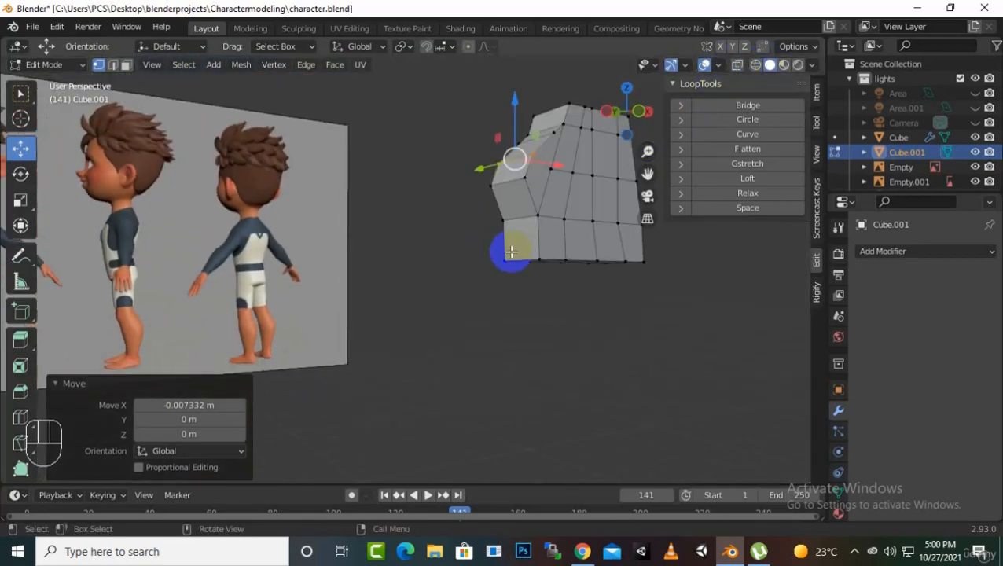
{"action": "left_click", "coordinate": [126, 64]}
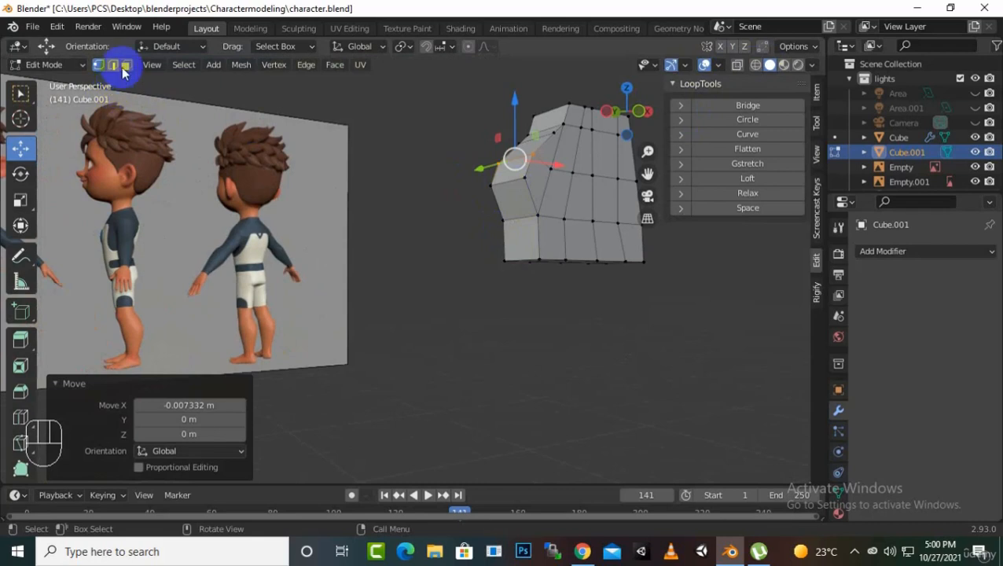
{"action": "left_click", "coordinate": [478, 262]}
{"action": "left_click", "coordinate": [519, 203]}
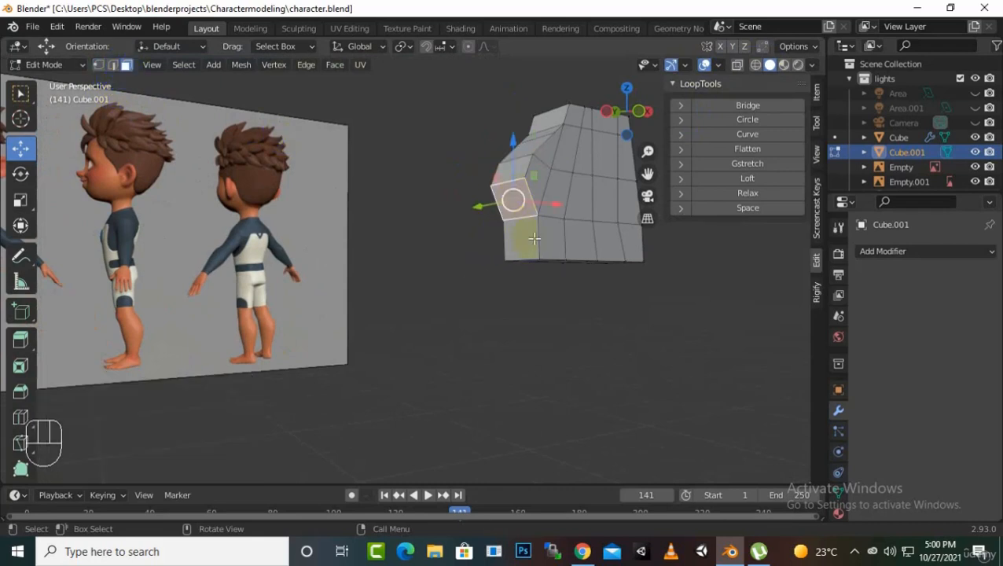
{"action": "key", "text": "KP_1"}
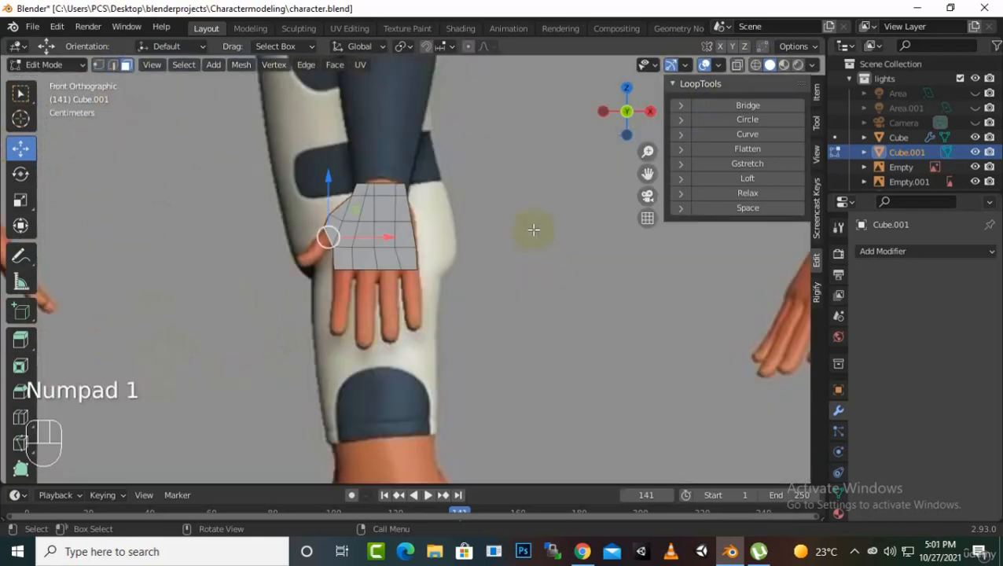
{"action": "scroll", "coordinate": [131, 330], "scroll_direction": "up", "scroll_amount": 3}
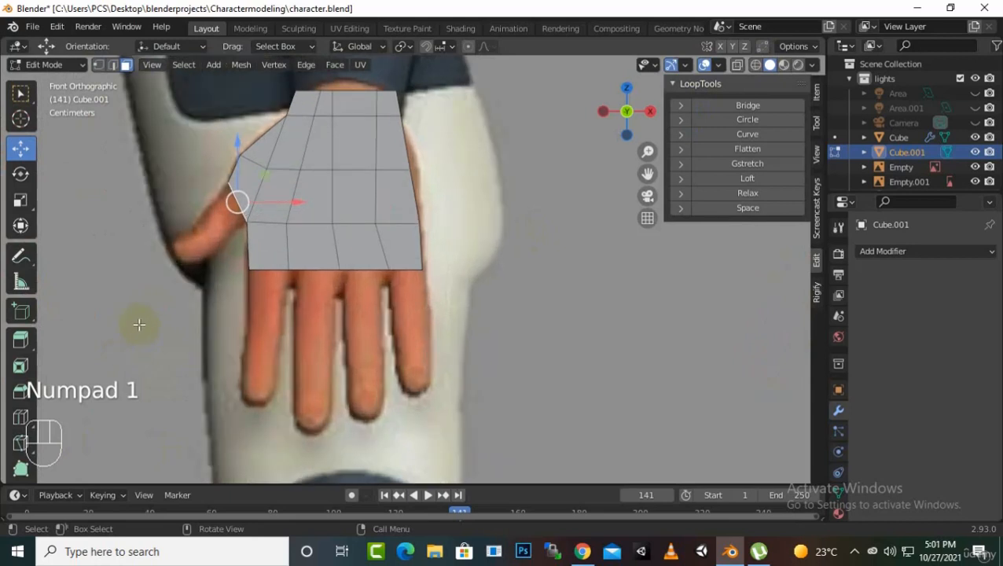
{"action": "key", "text": "e"}
{"action": "key", "text": "x"}
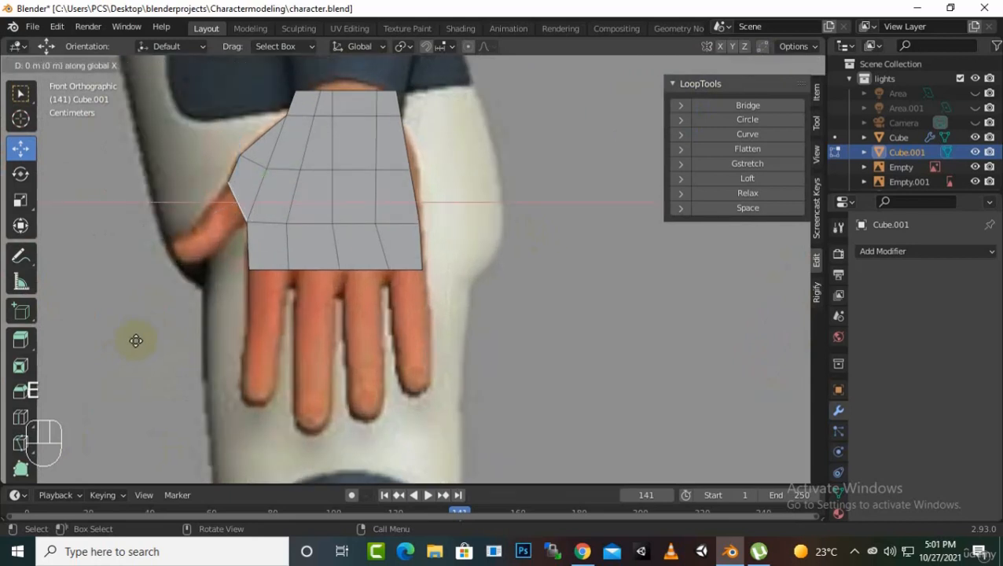
{"action": "left_click", "coordinate": [121, 345]}
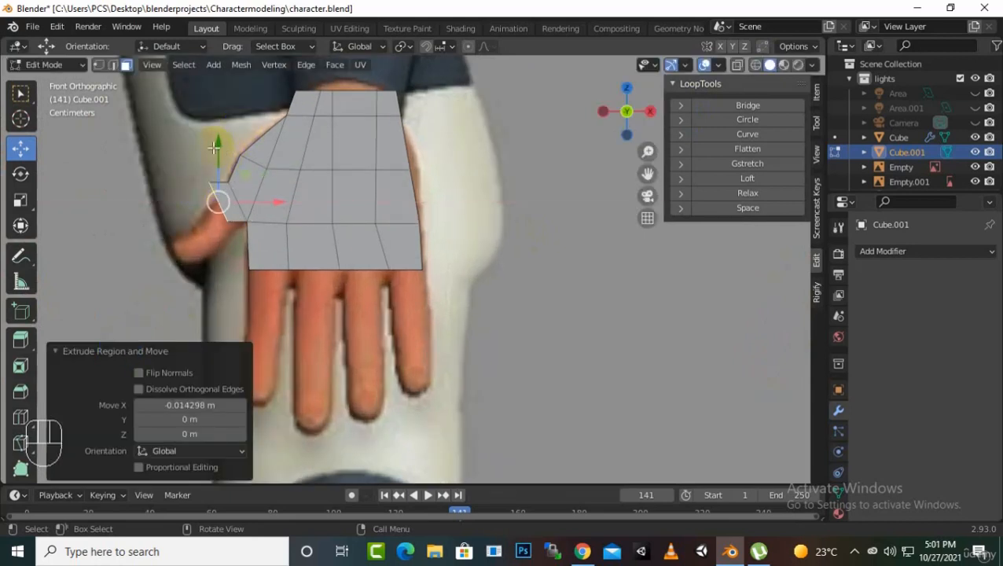
{"action": "left_click_drag", "start_coordinate": [216, 148], "coordinate": [218, 173]}
Extrude the thumb's end face further along negative X, lower it about 0.016 m along Z, and scale it to about 0.733
{"action": "key", "text": "e"}
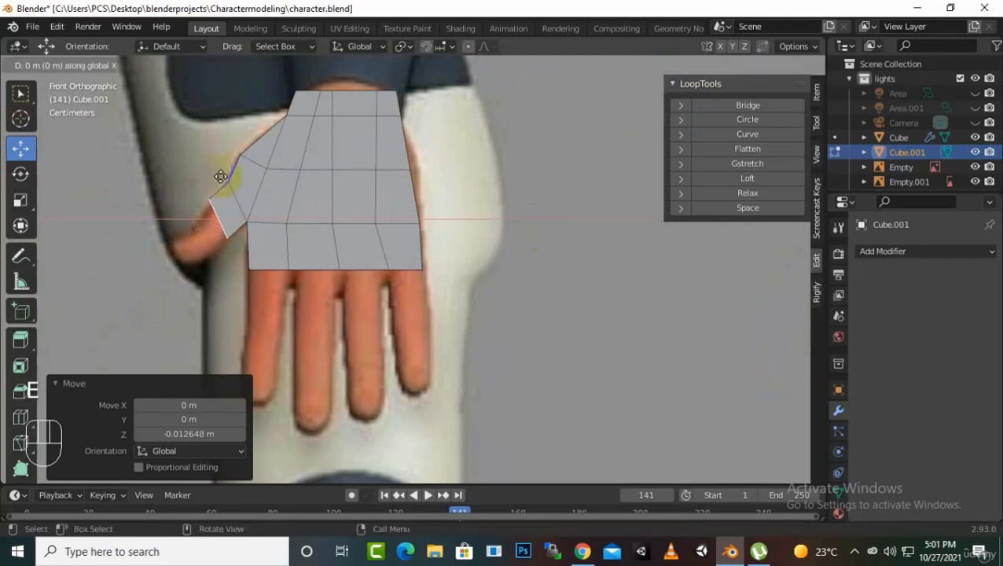
{"action": "left_click", "coordinate": [195, 197]}
{"action": "left_click_drag", "start_coordinate": [197, 184], "coordinate": [202, 193]}
{"action": "key", "text": "s"}
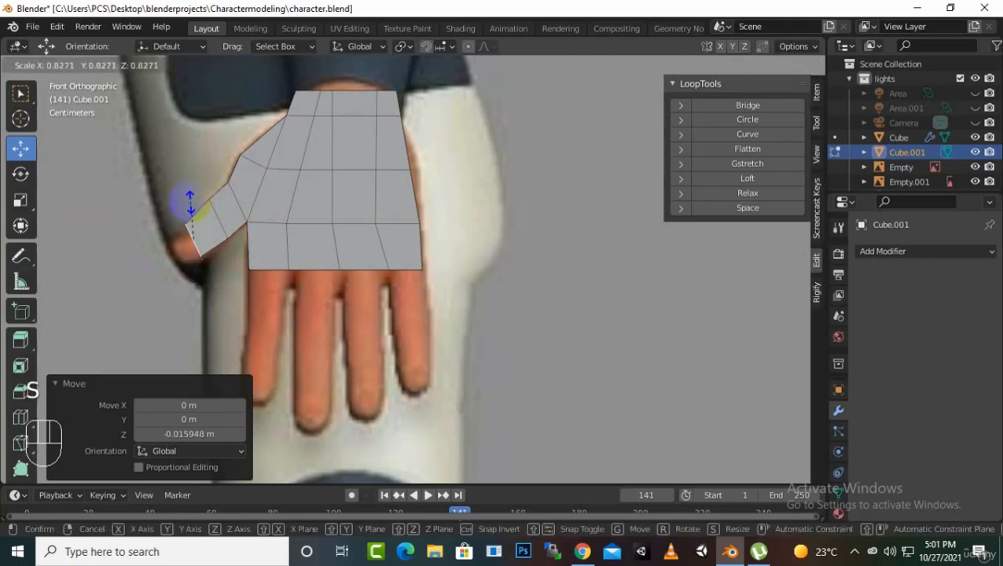
{"action": "left_click", "coordinate": [191, 206]}
Scale the edge loop around the middle of the thumb to about 0.910
{"action": "key", "text": "alt"}
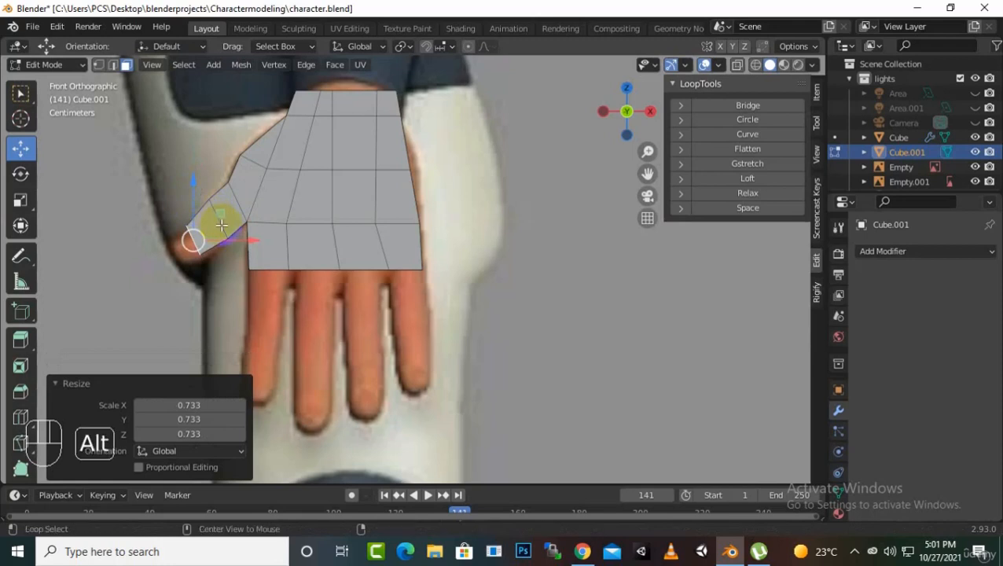
{"action": "left_click", "coordinate": [112, 64]}
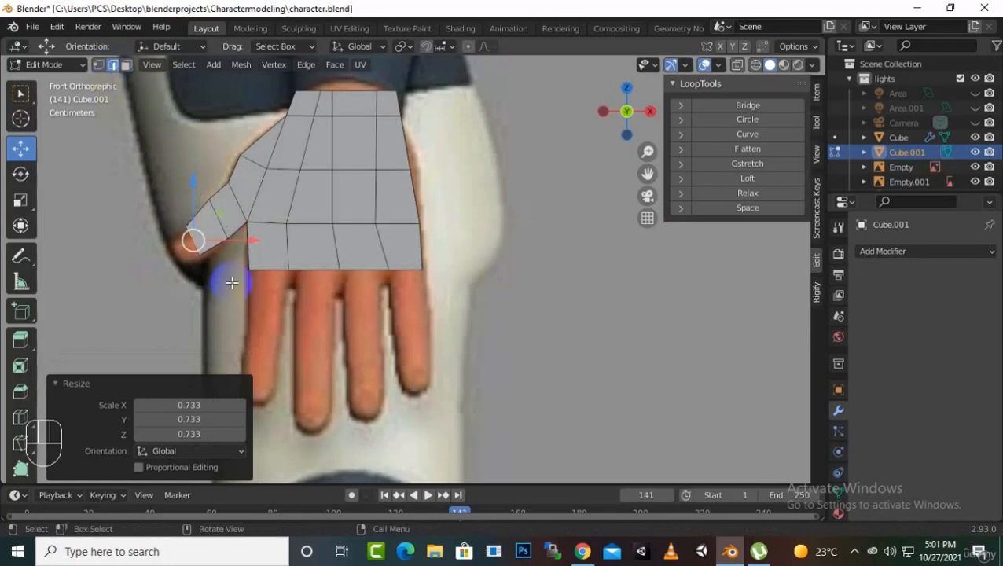
{"action": "left_click", "coordinate": [276, 250], "text": "alt"}
{"action": "key", "text": "s"}
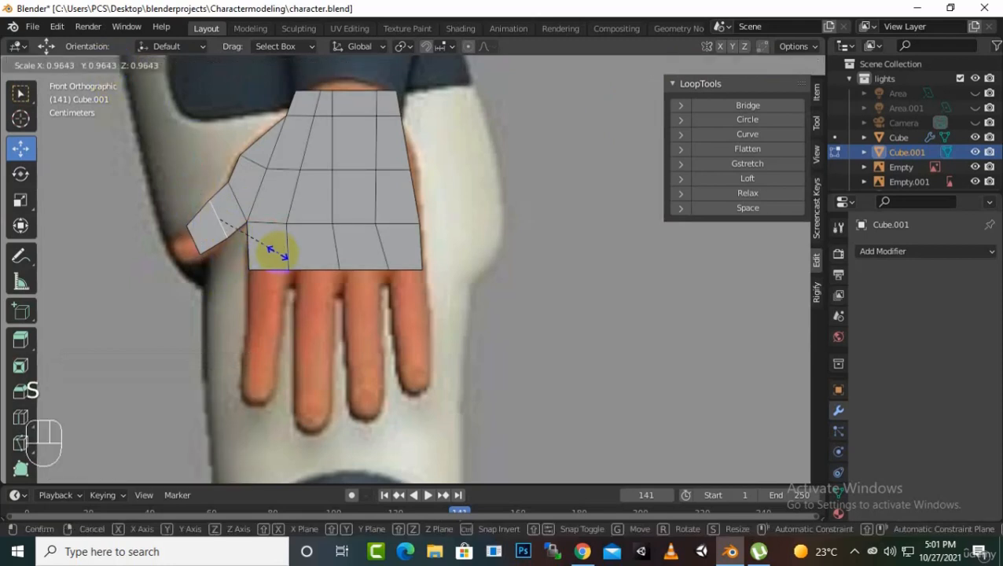
{"action": "left_click", "coordinate": [275, 251]}
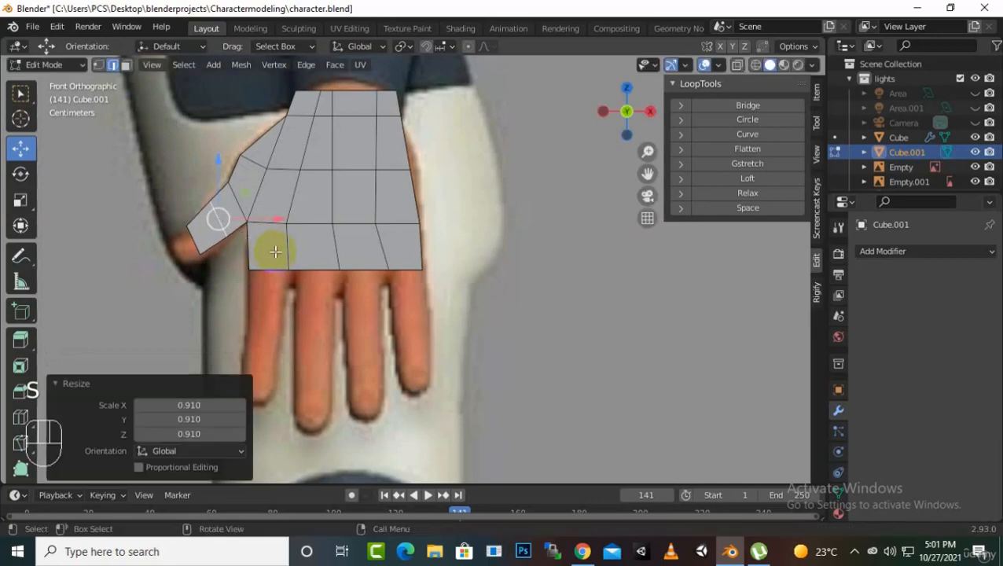
Lower the thumb's end face about 0.005 m along Z
{"action": "middle_click_drag", "start_coordinate": [294, 262], "coordinate": [649, 258]}
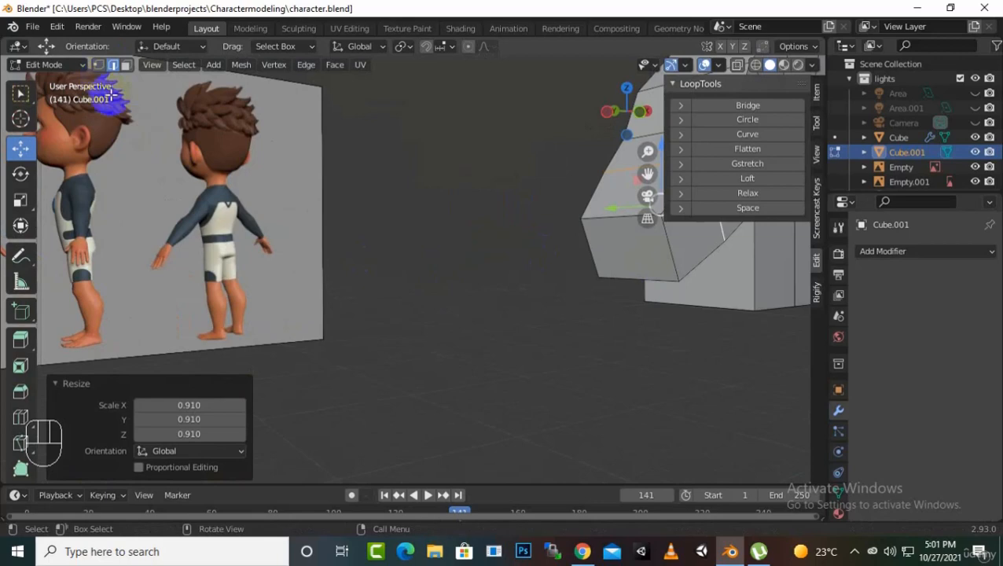
{"action": "left_click", "coordinate": [126, 65]}
{"action": "left_click", "coordinate": [623, 253]}
{"action": "middle_click_drag", "start_coordinate": [617, 263], "coordinate": [581, 313]}
{"action": "key", "text": "KP_1"}
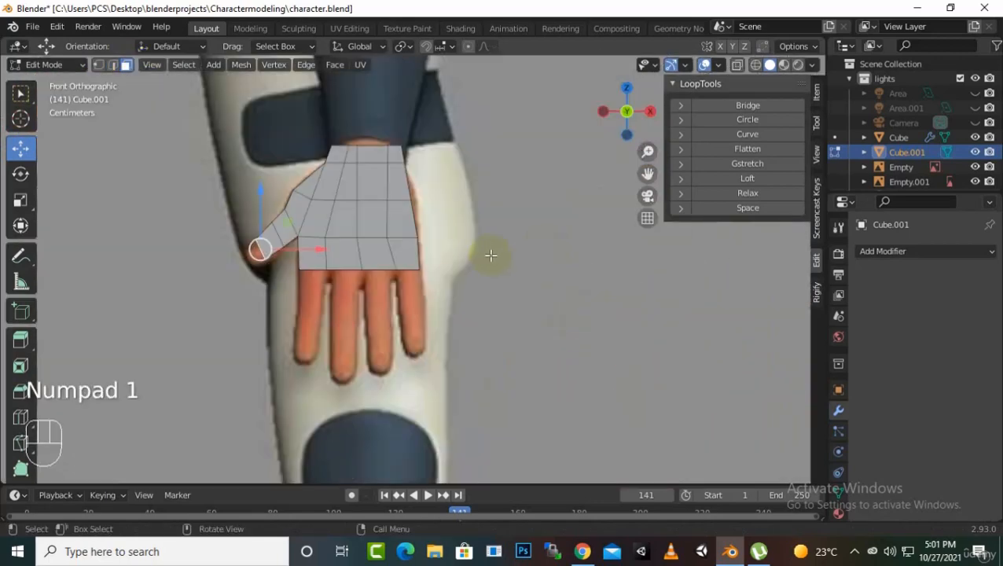
{"action": "scroll", "coordinate": [161, 240], "scroll_direction": "up", "scroll_amount": 3}
{"action": "left_click_drag", "start_coordinate": [147, 176], "coordinate": [148, 188]}
Extrude the thumb's end face about -0.016 m along X into a tip scaled to 0.693 and lowered about 0.0055 m along Z
{"action": "key", "text": "e"}
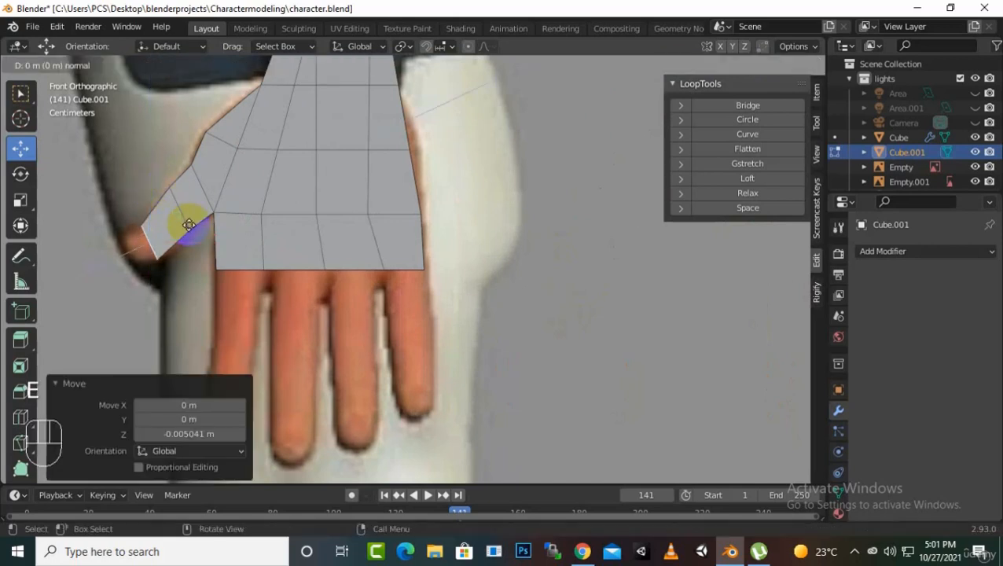
{"action": "key", "text": "x"}
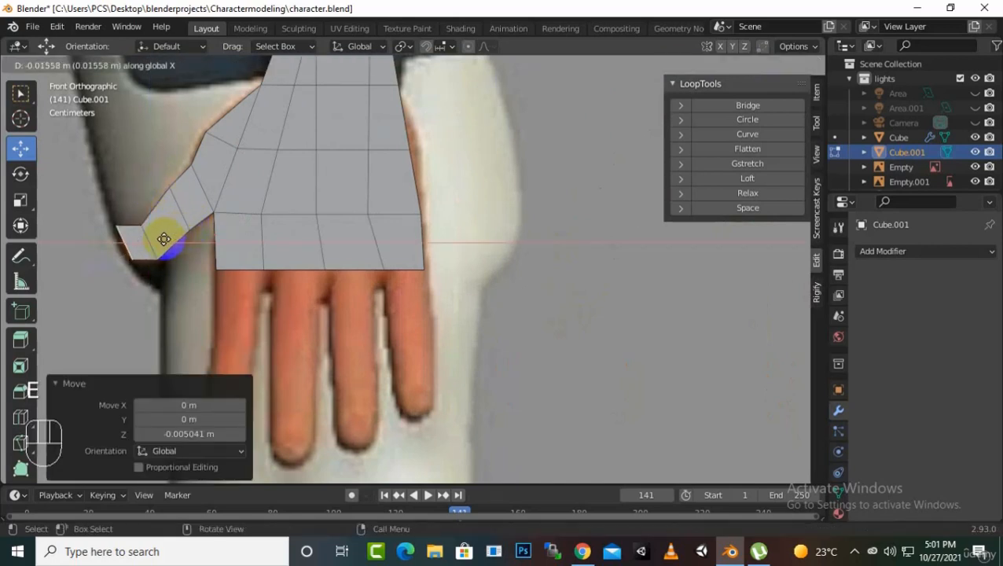
{"action": "left_click", "coordinate": [162, 233]}
{"action": "key", "text": "s"}
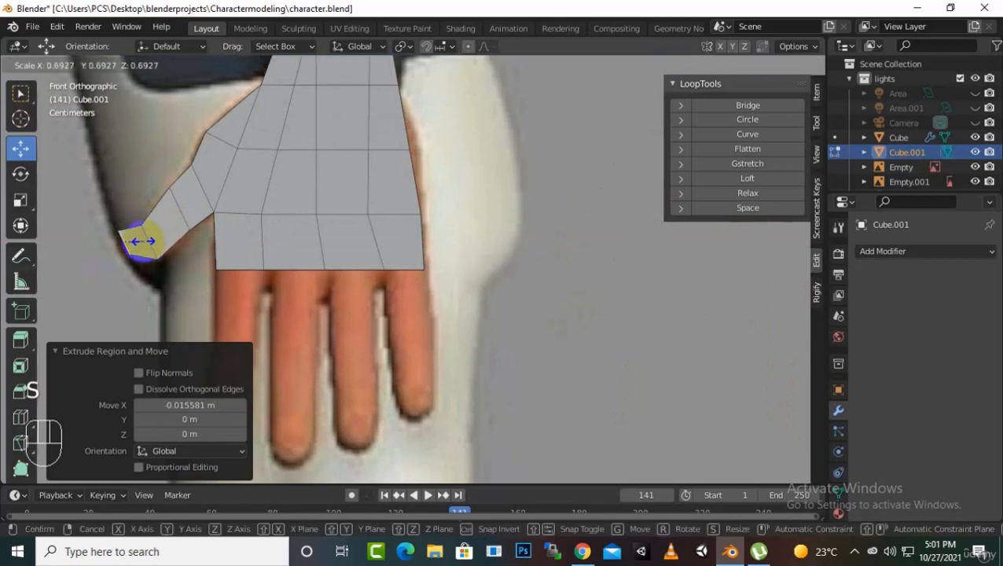
{"action": "left_click", "coordinate": [142, 241]}
{"action": "left_click_drag", "start_coordinate": [124, 195], "coordinate": [126, 202]}
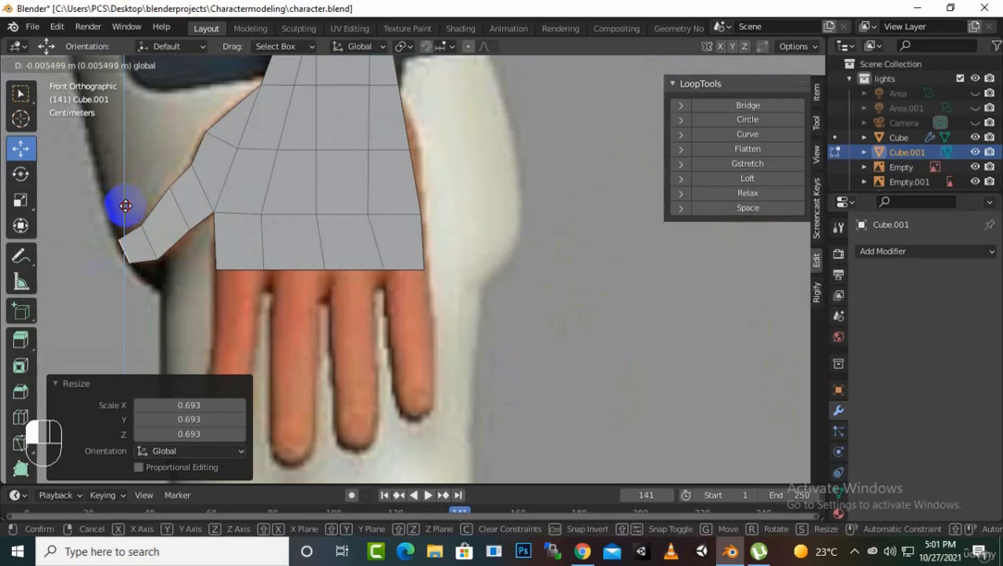
{"action": "left_click", "coordinate": [126, 206]}
Extrude the two bottom faces of the palm nearest the thumb separately, each slightly downward, as finger bases
{"action": "scroll", "coordinate": [535, 246], "scroll_direction": "down", "scroll_amount": 2}
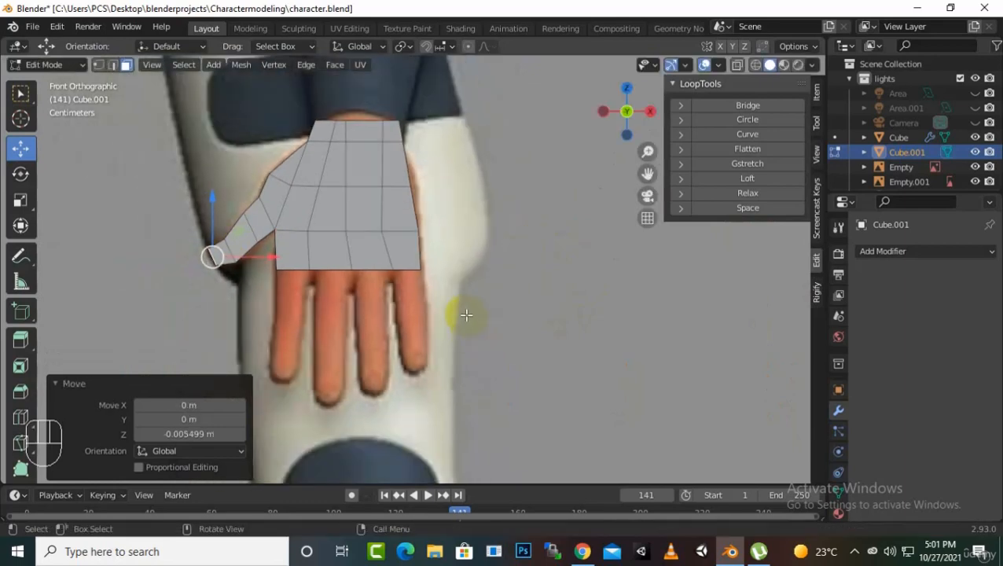
{"action": "scroll", "coordinate": [467, 315], "scroll_direction": "down", "scroll_amount": 5}
{"action": "middle_click_drag", "start_coordinate": [464, 293], "coordinate": [458, 215]}
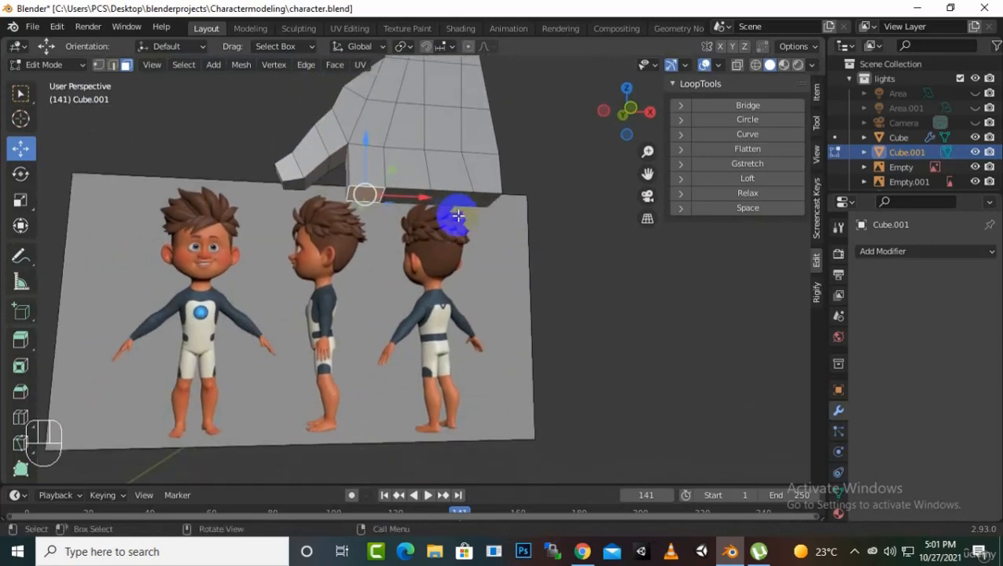
{"action": "key", "text": "e"}
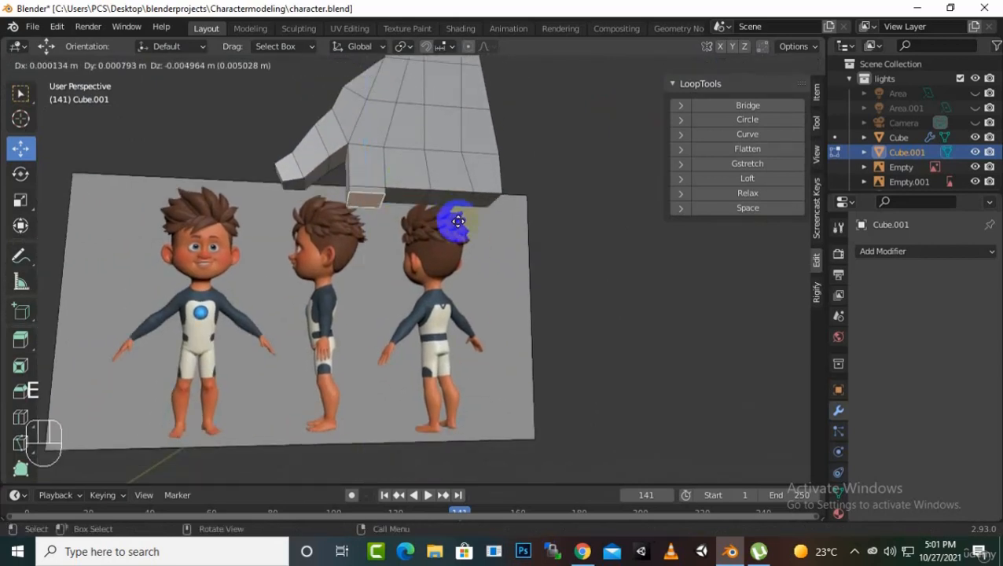
{"action": "left_click", "coordinate": [443, 221]}
{"action": "left_click", "coordinate": [412, 200]}
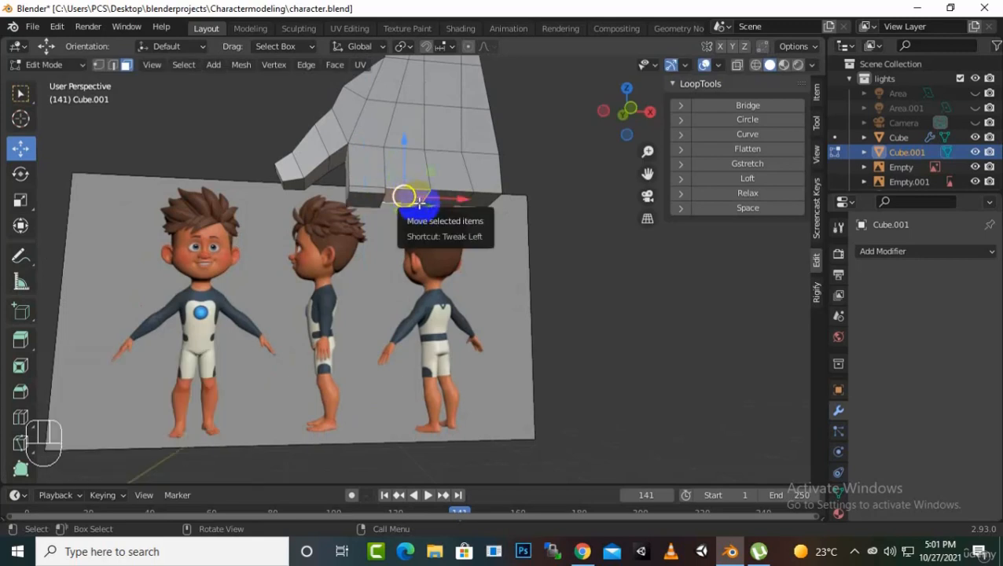
{"action": "key", "text": "e"}
{"action": "middle_click", "coordinate": [419, 203]}
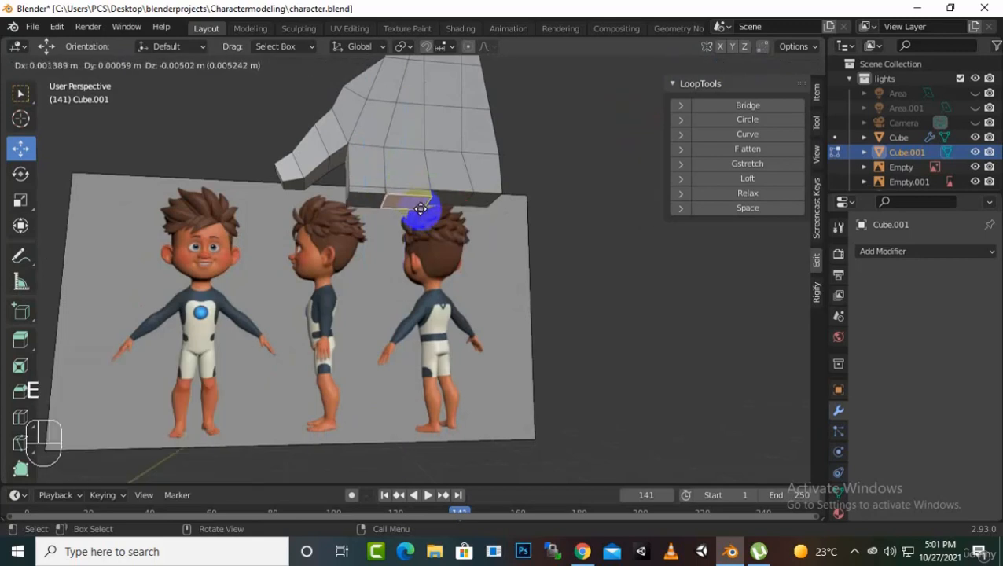
{"action": "left_click", "coordinate": [415, 205]}
Extrude the remaining two bottom faces of the palm separately and slightly downward, the outermost one about 0.004 m
{"action": "left_click", "coordinate": [448, 201]}
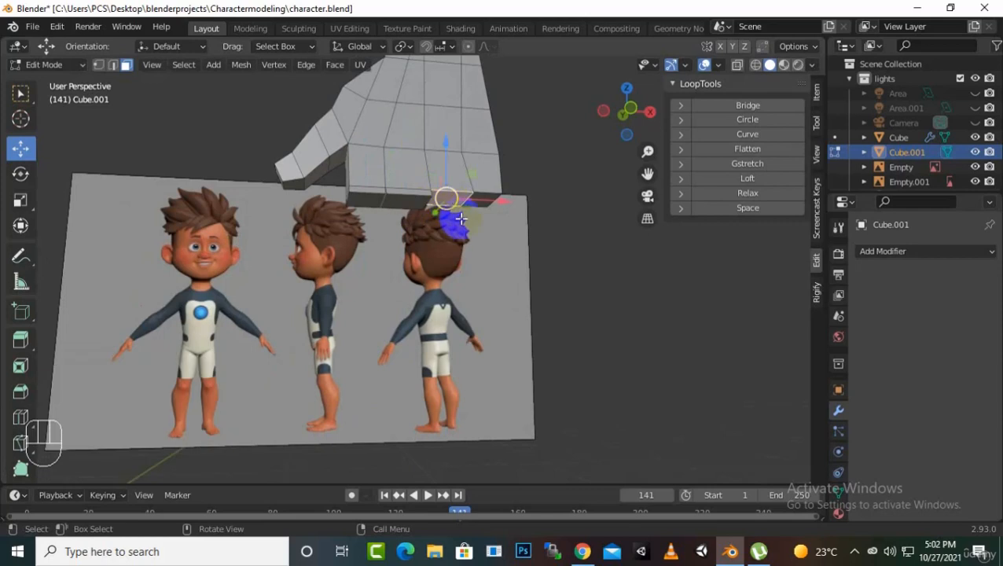
{"action": "key", "text": "e"}
{"action": "middle_click", "coordinate": [461, 219]}
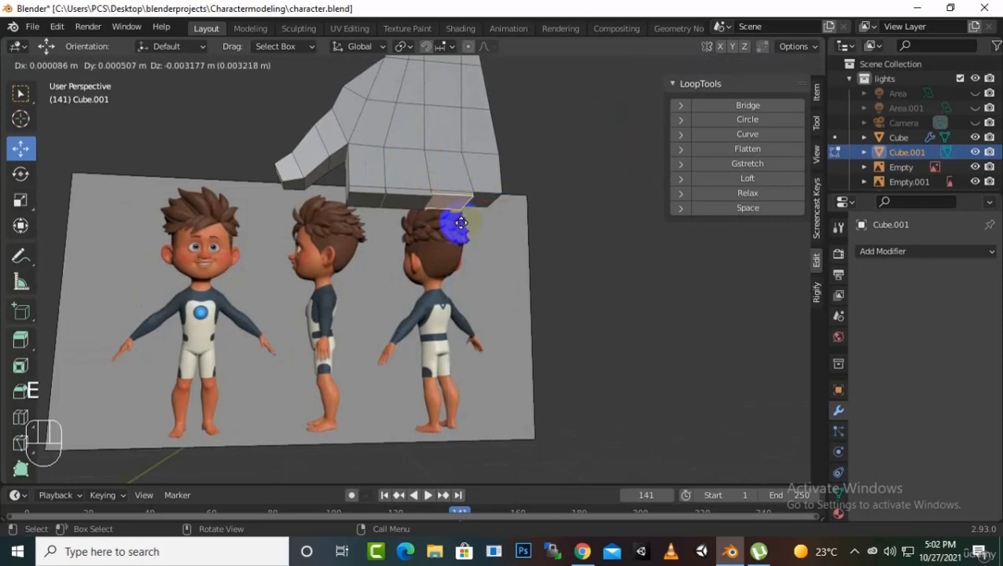
{"action": "left_click", "coordinate": [467, 212]}
{"action": "left_click", "coordinate": [485, 198]}
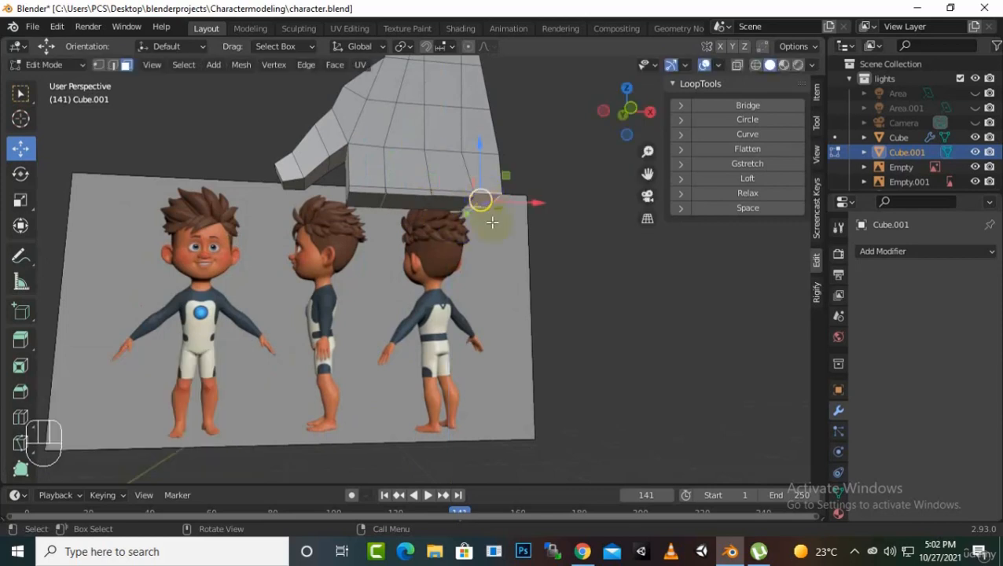
{"action": "key", "text": "e"}
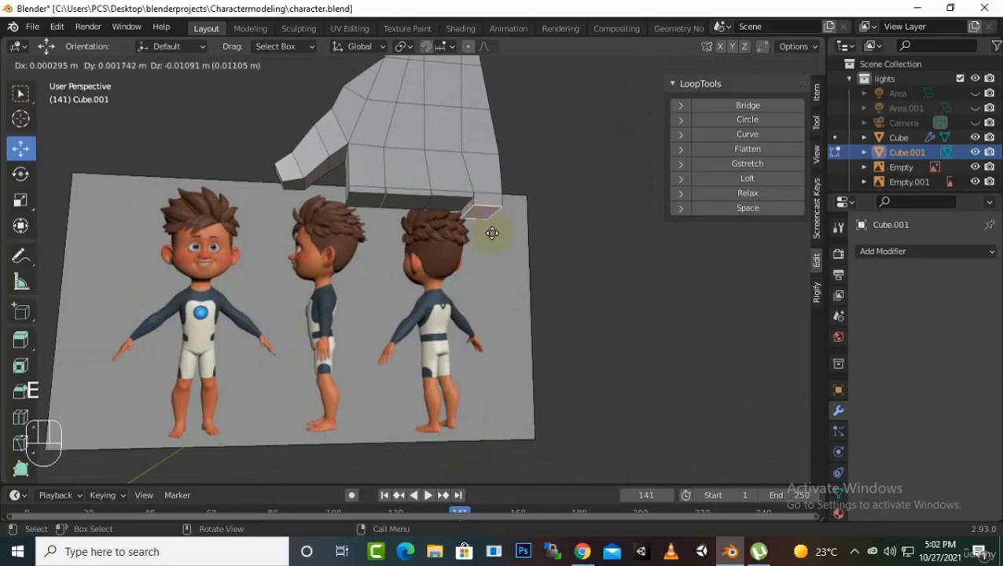
{"action": "left_click", "coordinate": [493, 228]}
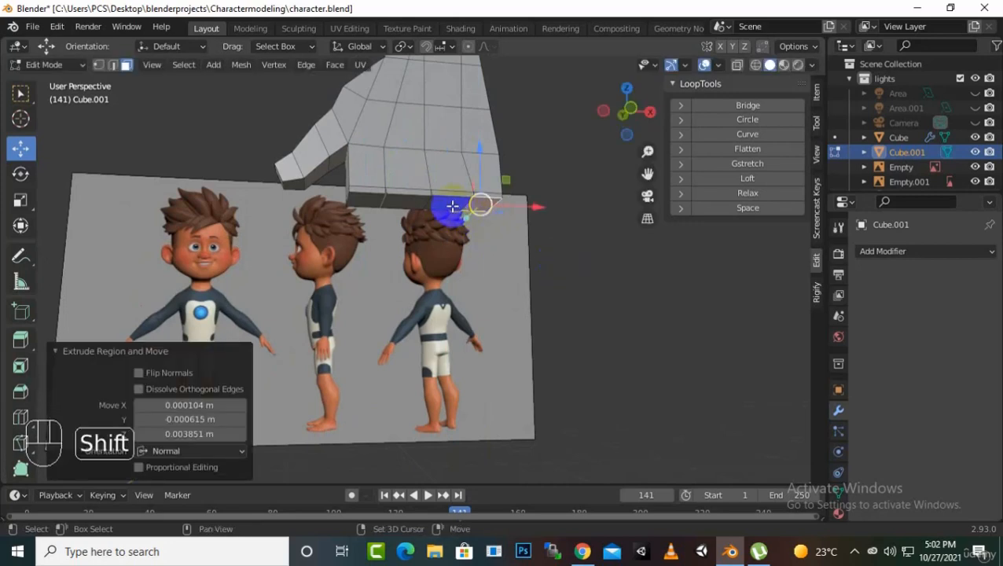
Select all four finger-base faces under the palm and extrude them together about 0.030 m downward
{"action": "left_click", "coordinate": [426, 205], "text": "shift"}
{"action": "left_click", "coordinate": [433, 246], "text": "shift"}
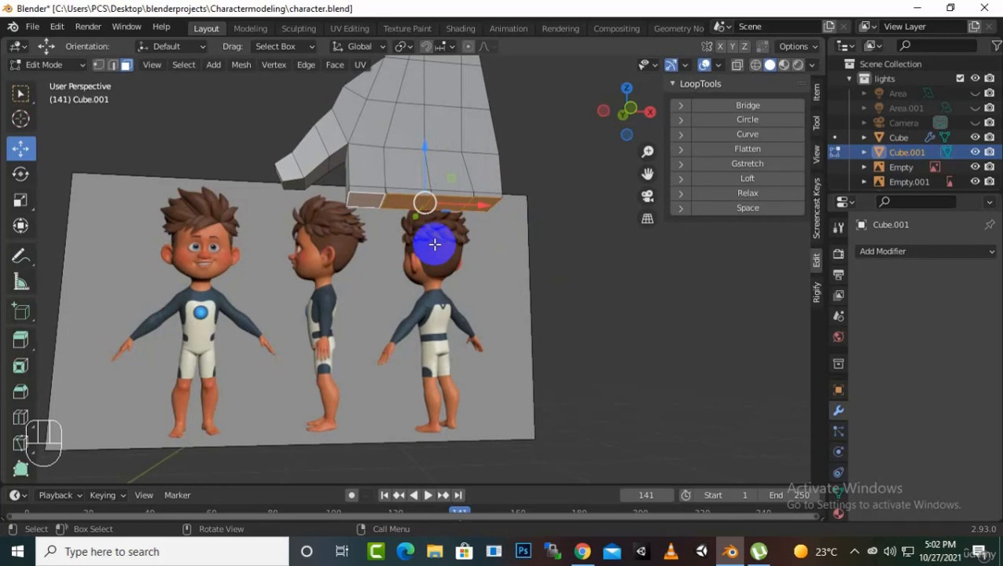
{"action": "key", "text": "KP_1"}
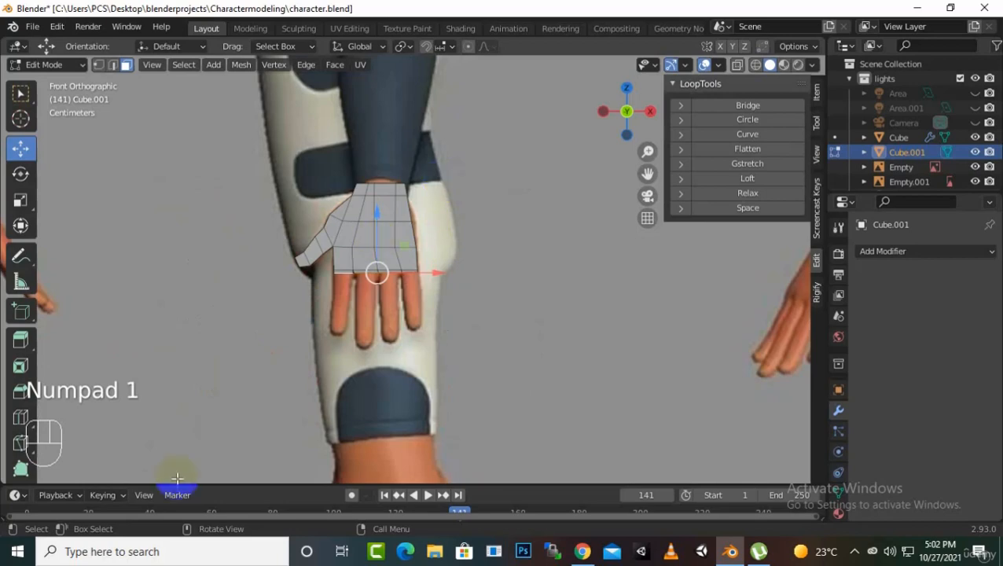
{"action": "scroll", "coordinate": [526, 359], "scroll_direction": "up", "scroll_amount": 5}
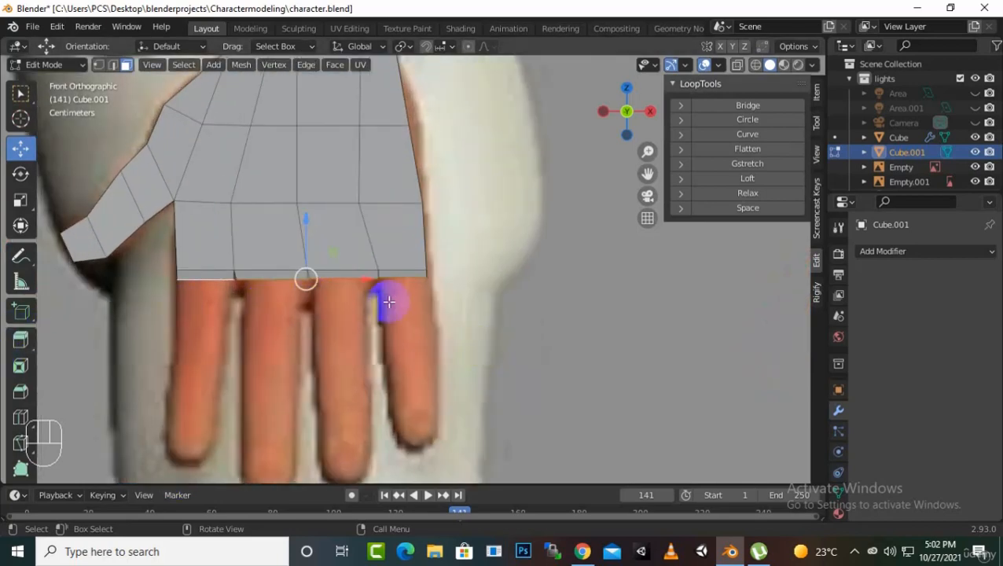
{"action": "scroll", "coordinate": [389, 302], "scroll_direction": "up", "scroll_amount": 2}
{"action": "left_click_drag", "start_coordinate": [644, 172], "coordinate": [722, 127]}
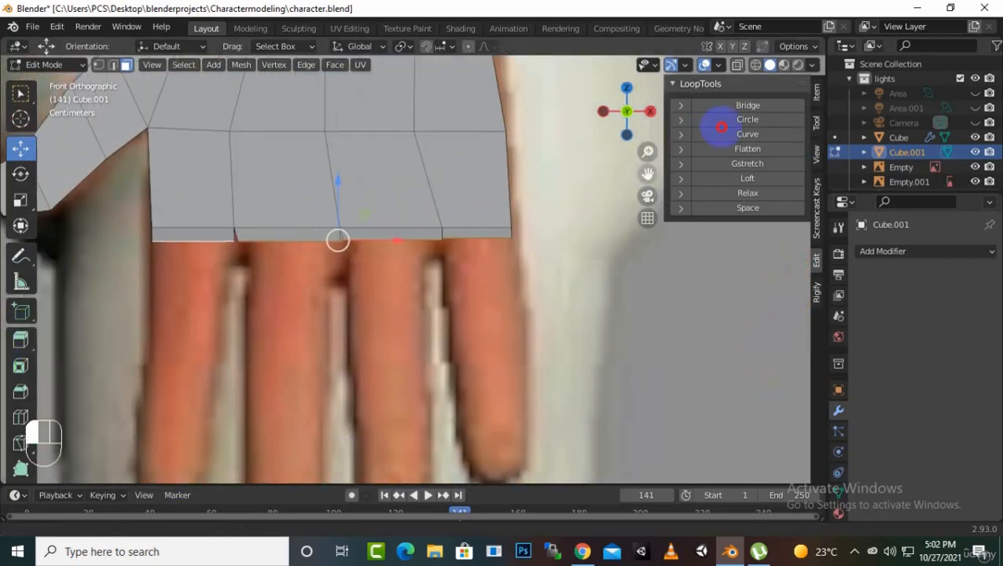
{"action": "scroll", "coordinate": [493, 230], "scroll_direction": "down", "scroll_amount": 3}
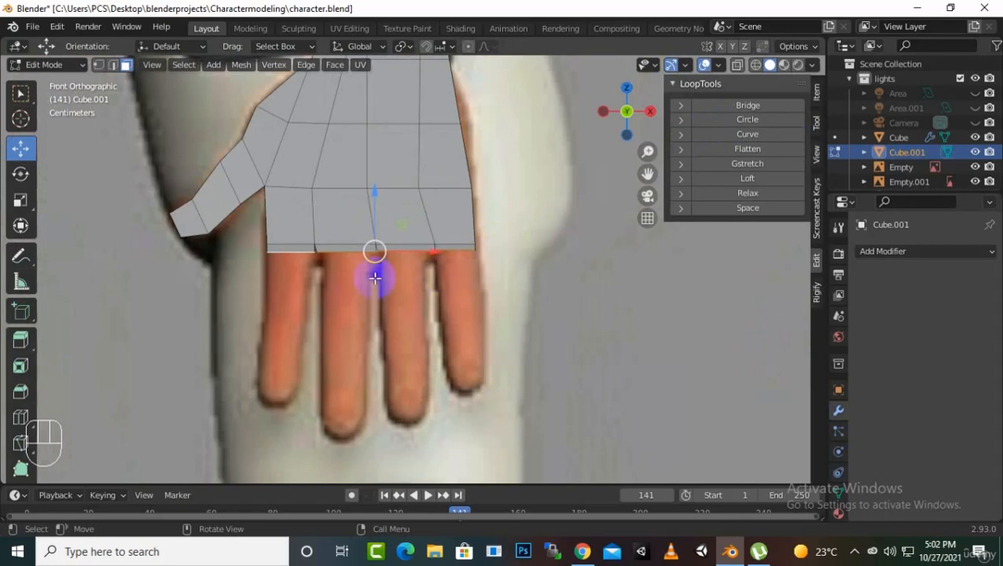
{"action": "key", "text": "e"}
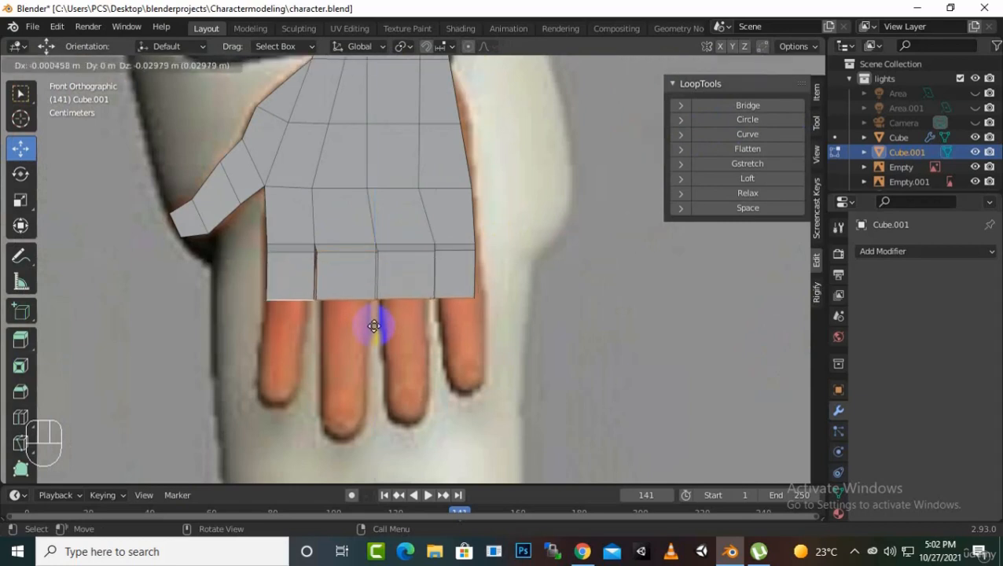
{"action": "left_click", "coordinate": [375, 327]}
Extrude the four finger end faces downward in three more segments of about 0.033 m, 0.018 m and 0.036 m
{"action": "key", "text": "e"}
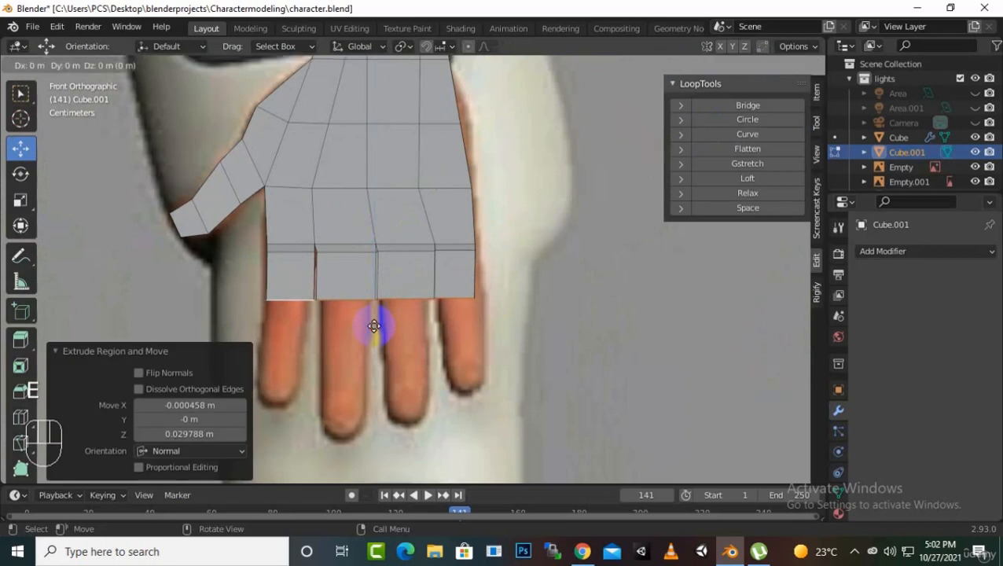
{"action": "left_click", "coordinate": [372, 380]}
{"action": "key", "text": "e"}
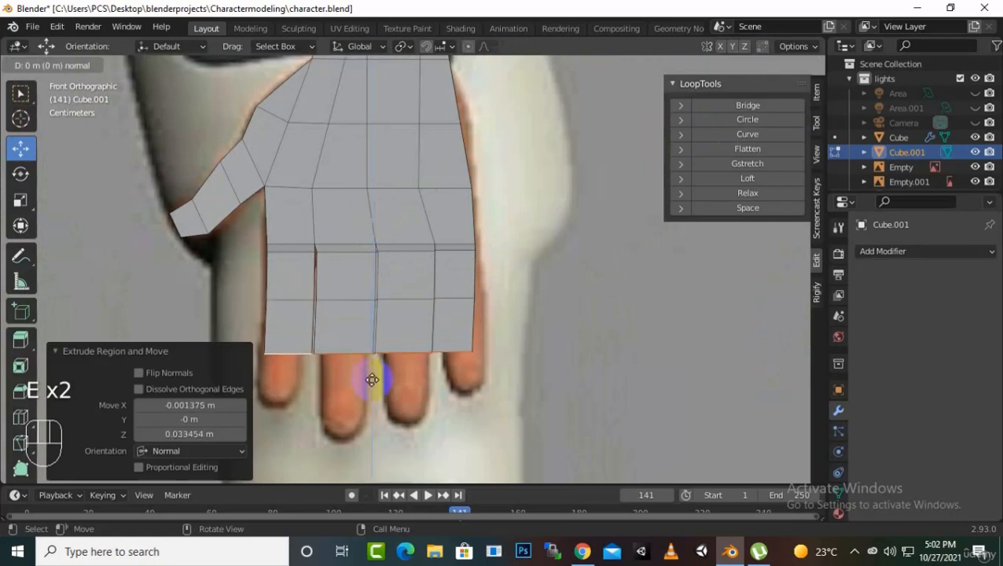
{"action": "left_click", "coordinate": [371, 408]}
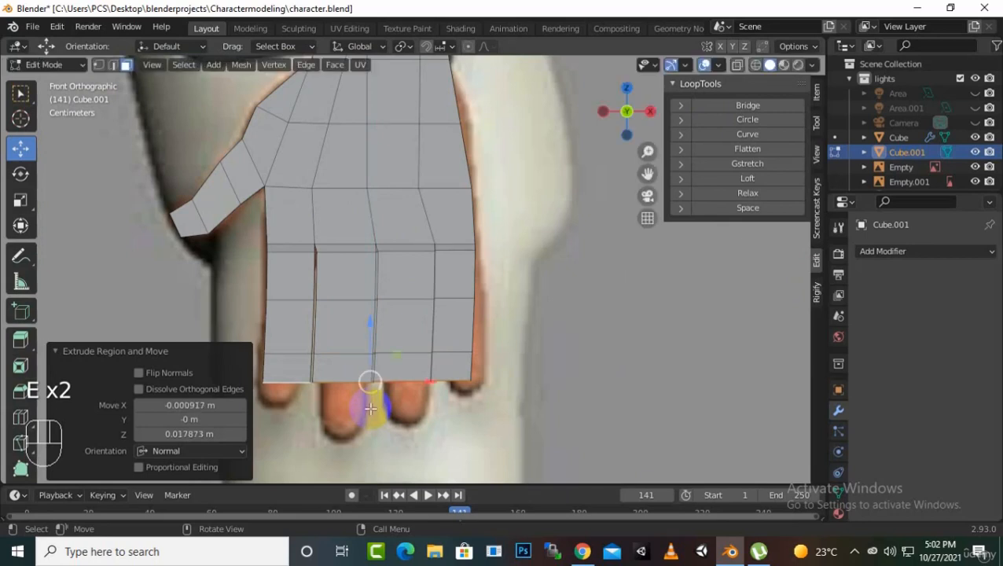
{"action": "key", "text": "e"}
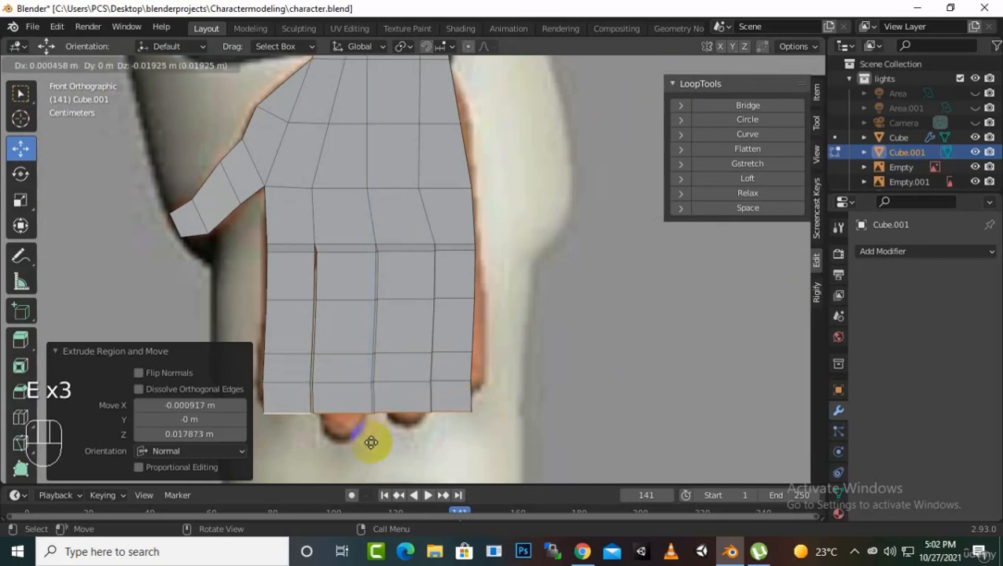
{"action": "left_click", "coordinate": [369, 463]}
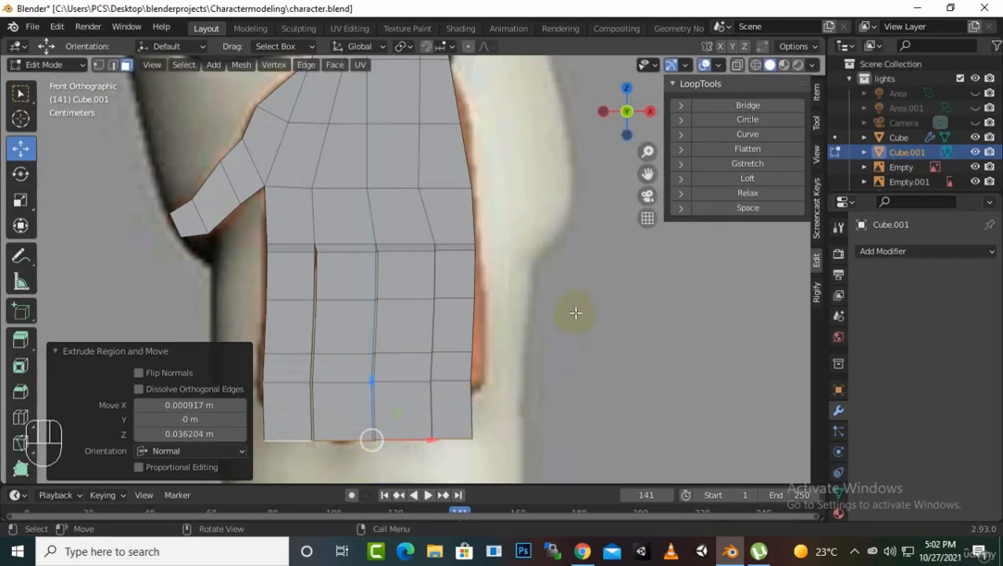
Raise the end face of the finger nearest the thumb about 0.020 m along Z, scale it to about 0.753, and shift it slightly along negative X
{"action": "scroll", "coordinate": [582, 359], "scroll_direction": "down", "scroll_amount": 1}
{"action": "middle_click_drag", "start_coordinate": [582, 358], "coordinate": [477, 291]}
{"action": "scroll", "coordinate": [602, 352], "scroll_direction": "down", "scroll_amount": 5}
{"action": "left_click", "coordinate": [580, 181]}
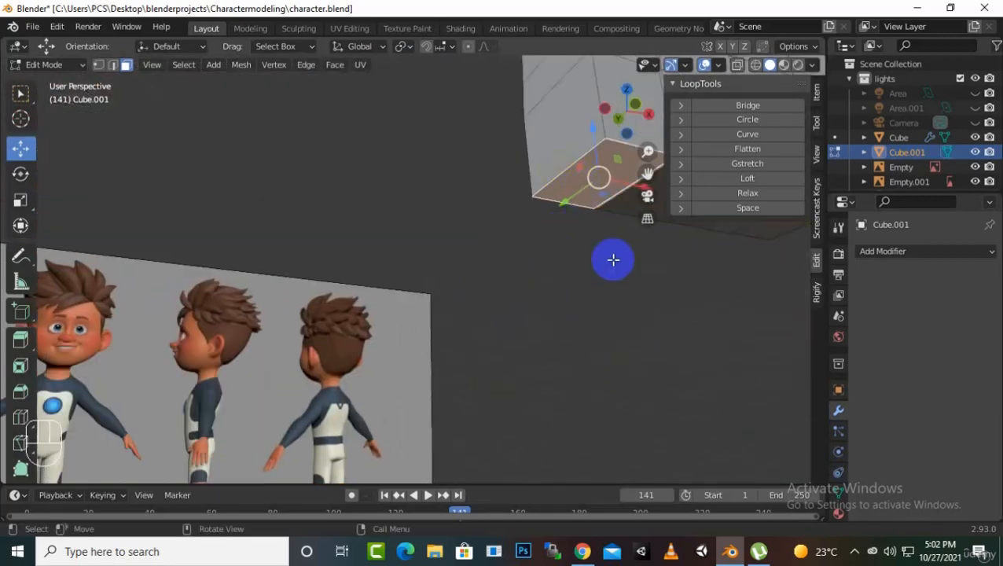
{"action": "middle_click_drag", "start_coordinate": [612, 263], "coordinate": [584, 289]}
{"action": "key", "text": "KP_1"}
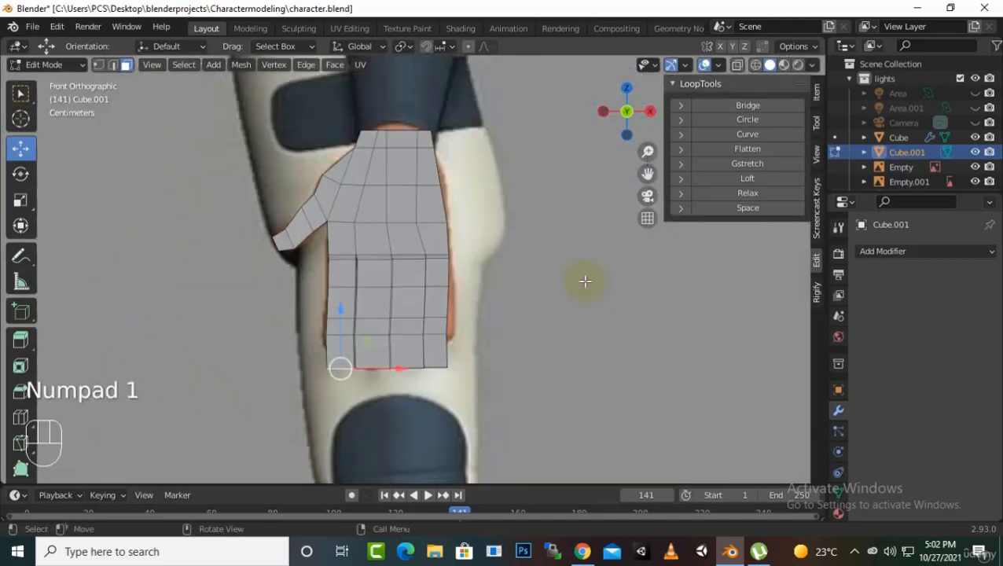
{"action": "scroll", "coordinate": [405, 306], "scroll_direction": "up", "scroll_amount": 2}
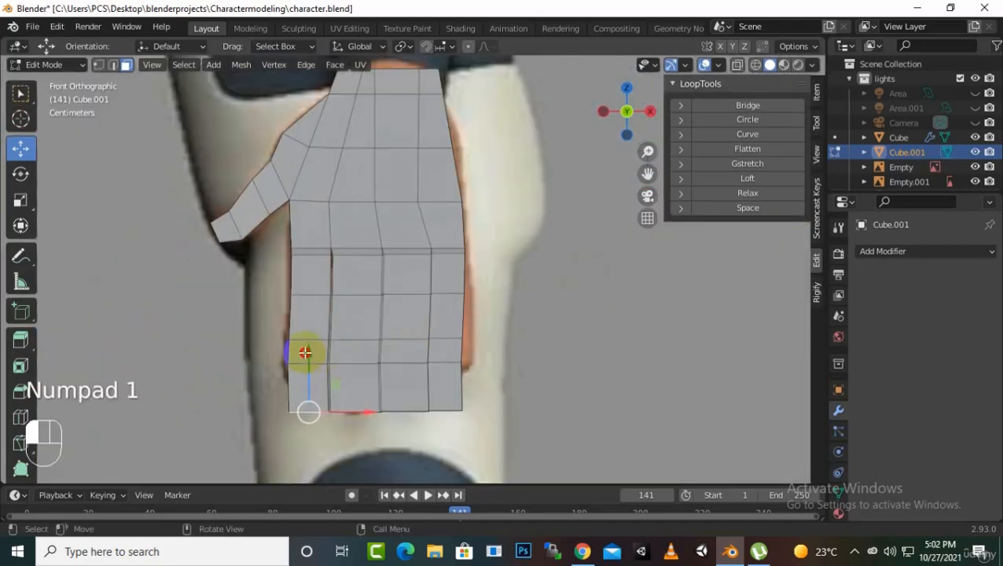
{"action": "left_click_drag", "start_coordinate": [305, 353], "coordinate": [305, 326]}
{"action": "key", "text": "s"}
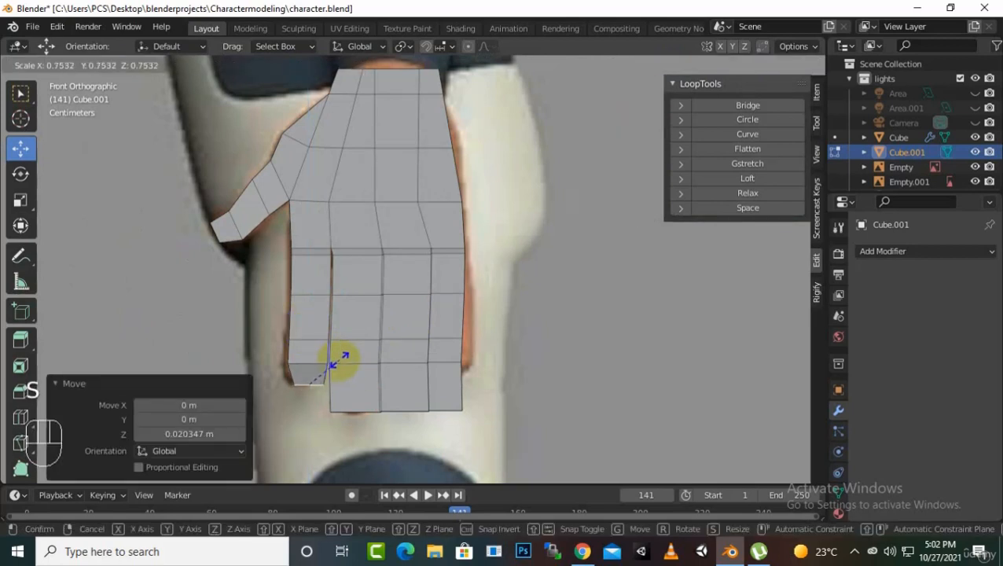
{"action": "left_click", "coordinate": [339, 360]}
{"action": "left_click_drag", "start_coordinate": [371, 387], "coordinate": [363, 386]}
Select the two lower joint edge loops and the upper joint loop of the finger nearest the thumb and shift them slightly along negative X
{"action": "left_click", "coordinate": [327, 362], "text": "alt"}
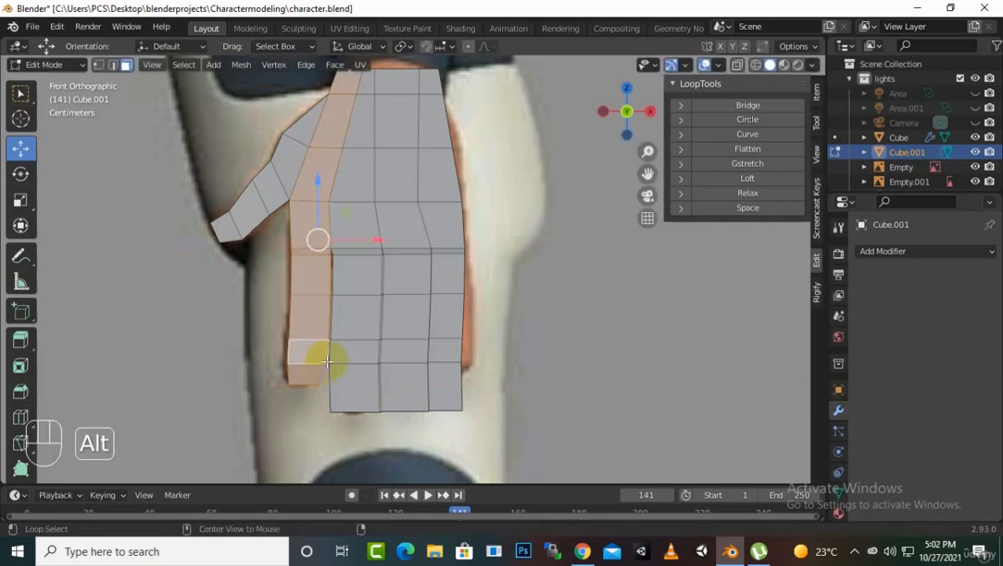
{"action": "left_click", "coordinate": [113, 66]}
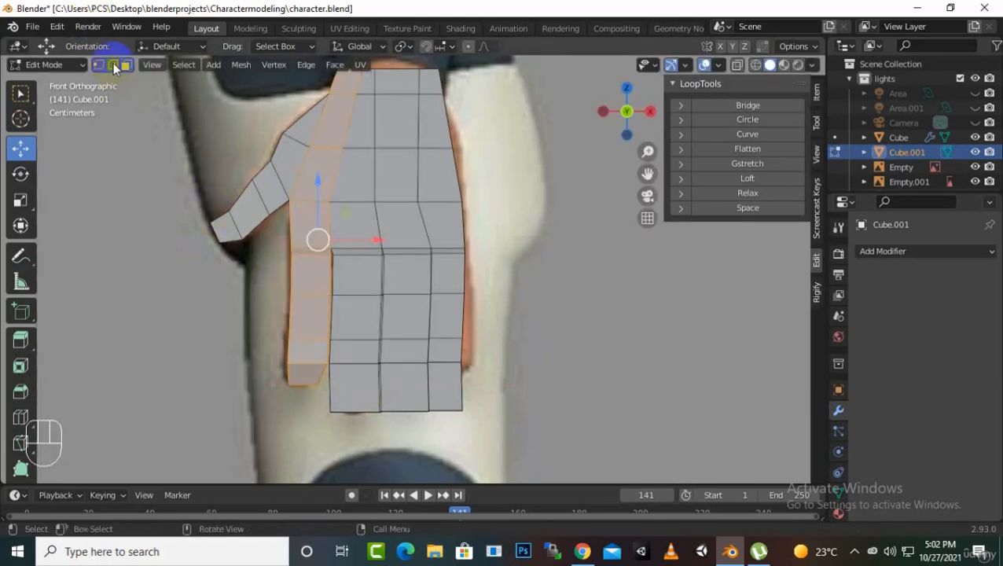
{"action": "left_click", "coordinate": [311, 362], "text": "alt"}
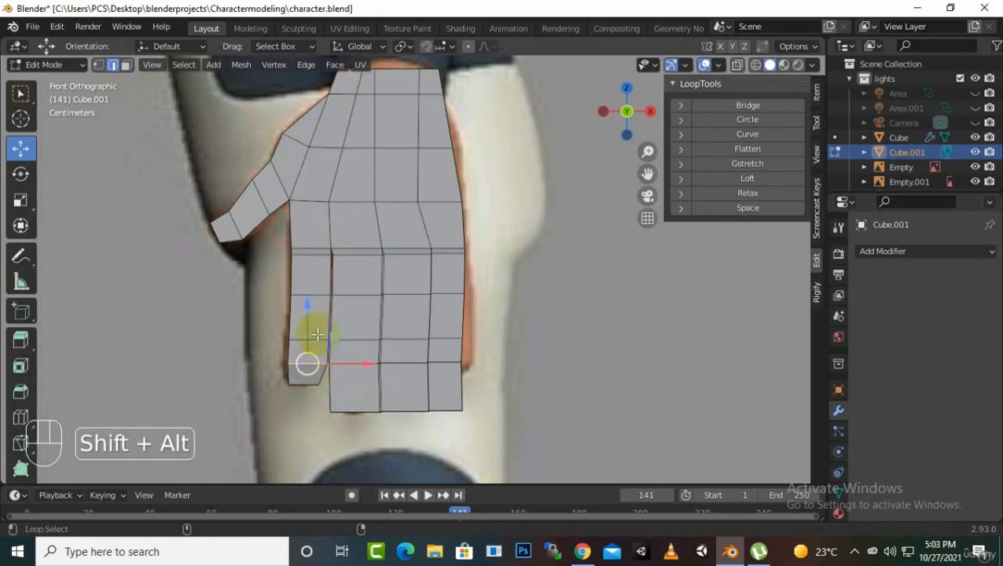
{"action": "left_click", "coordinate": [318, 306], "text": "alt+shift"}
{"action": "left_click", "coordinate": [318, 295], "text": "alt+shift"}
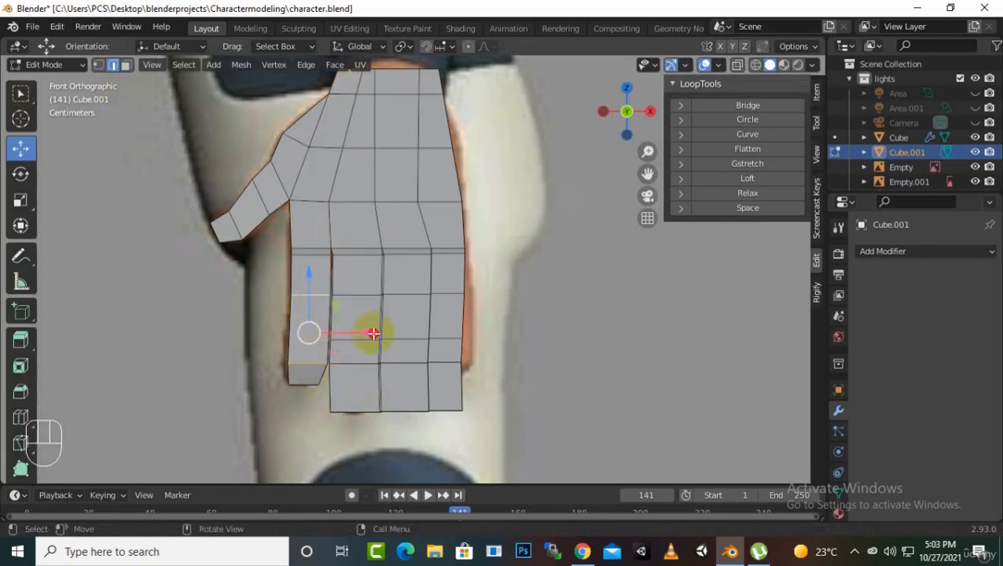
{"action": "left_click_drag", "start_coordinate": [370, 333], "coordinate": [365, 336]}
Select the second finger's three joint edge loops, move them about 0.004 m along negative X, and scale them to 0.879 along X
{"action": "left_click", "coordinate": [367, 335], "text": "alt"}
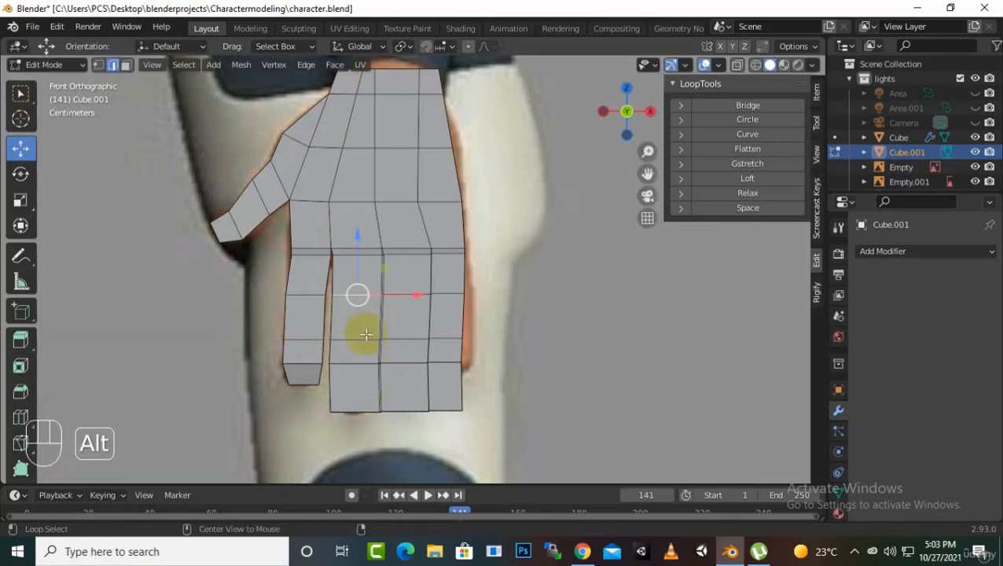
{"action": "left_click", "coordinate": [365, 340], "text": "alt"}
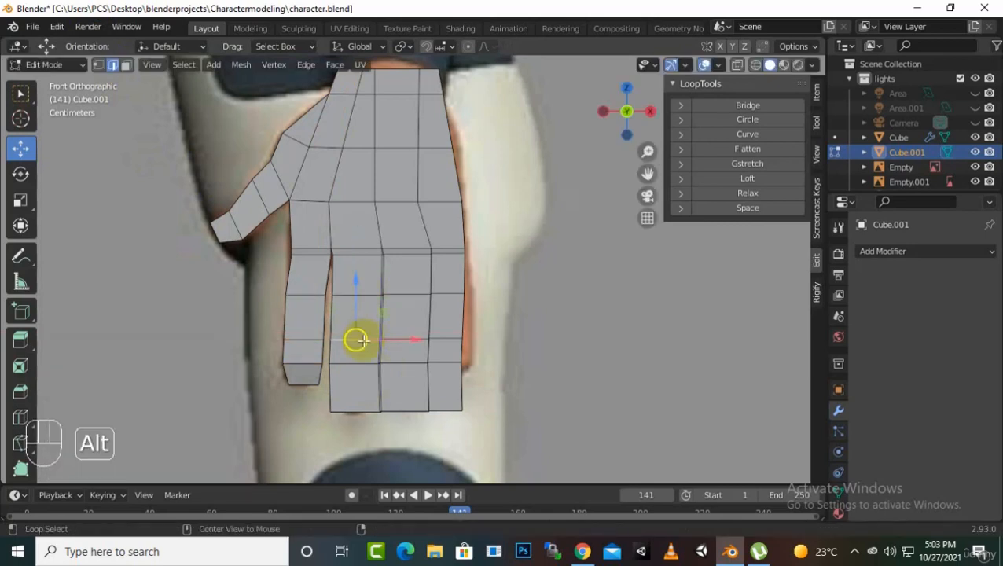
{"action": "left_click", "coordinate": [365, 292], "text": "alt+shift"}
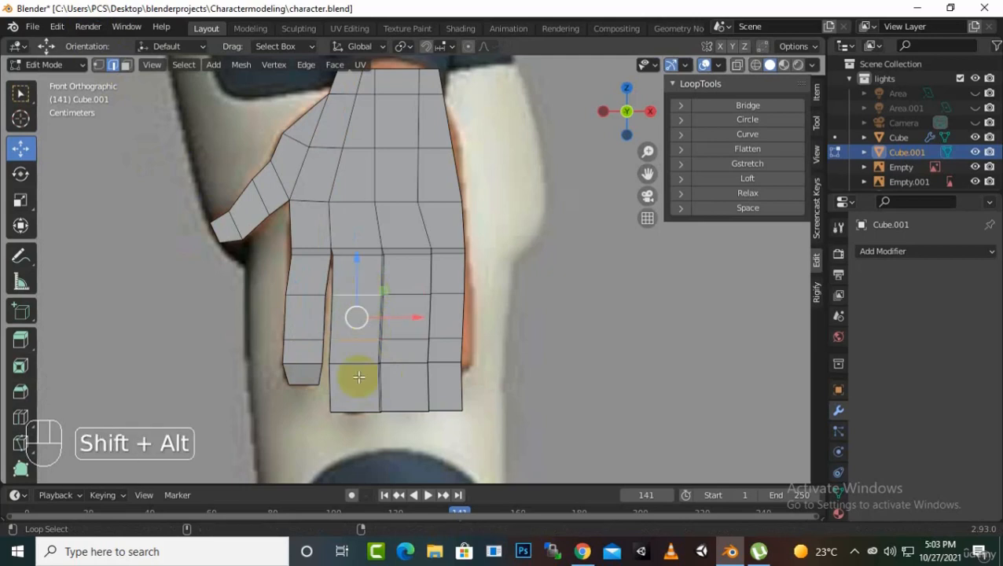
{"action": "left_click", "coordinate": [359, 365], "text": "alt+shift"}
{"action": "left_click_drag", "start_coordinate": [410, 331], "coordinate": [404, 336]}
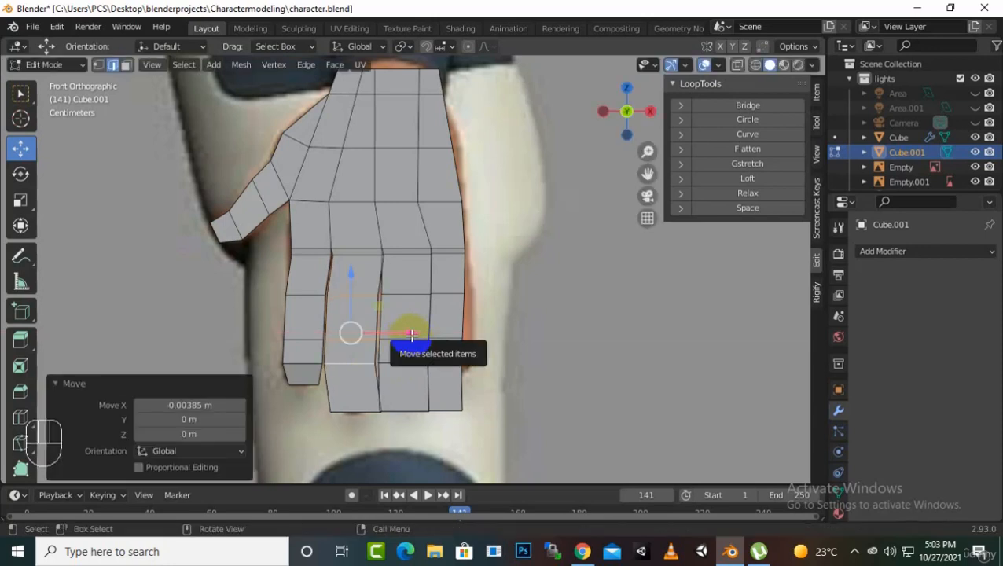
{"action": "key", "text": "s"}
{"action": "key", "text": "x"}
{"action": "left_click", "coordinate": [403, 336]}
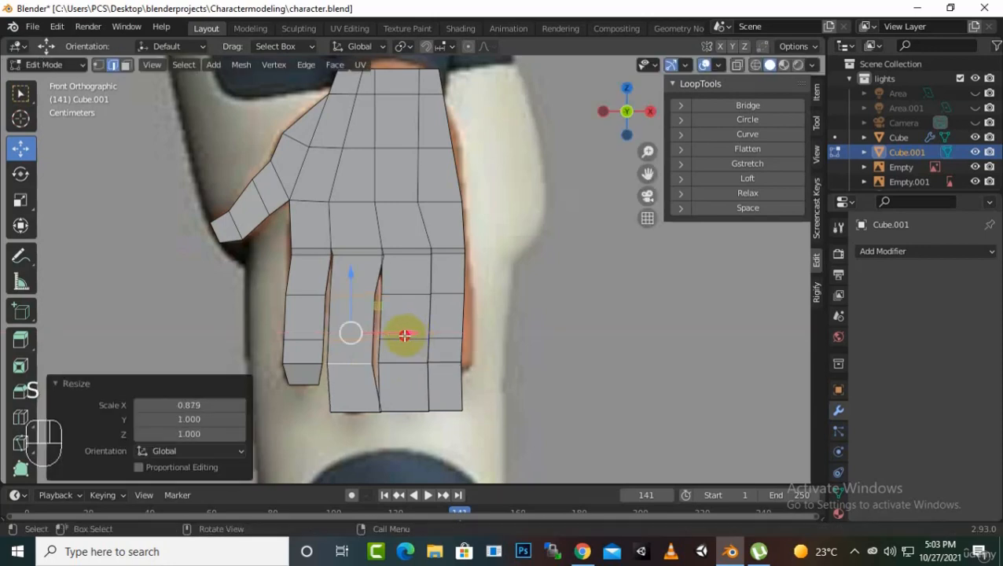
Shift the second finger's end face about 0.0066 m along negative X and scale it down by 0.727, followed by a further 0.796
{"action": "middle_click_drag", "start_coordinate": [391, 418], "coordinate": [417, 307]}
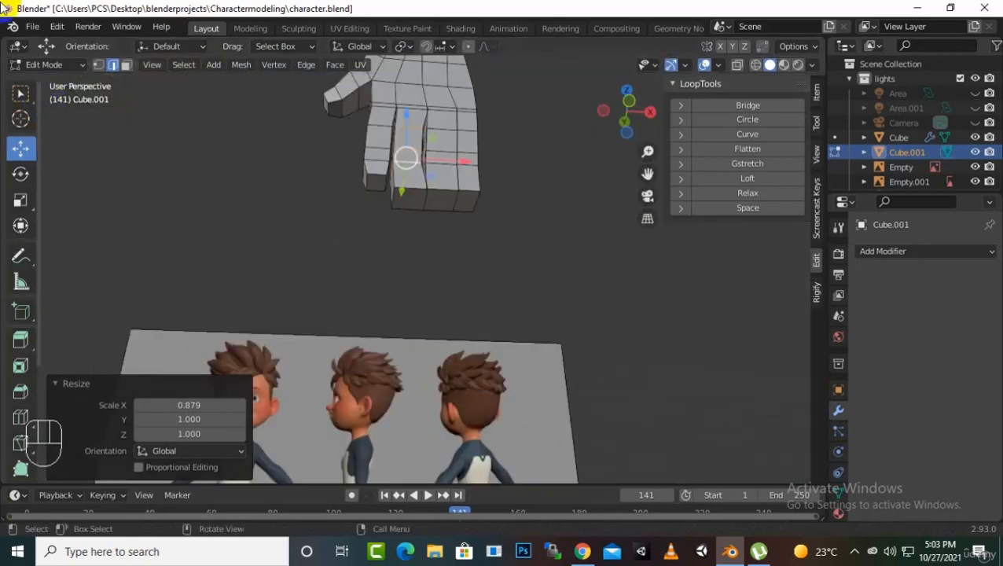
{"action": "left_click", "coordinate": [125, 64]}
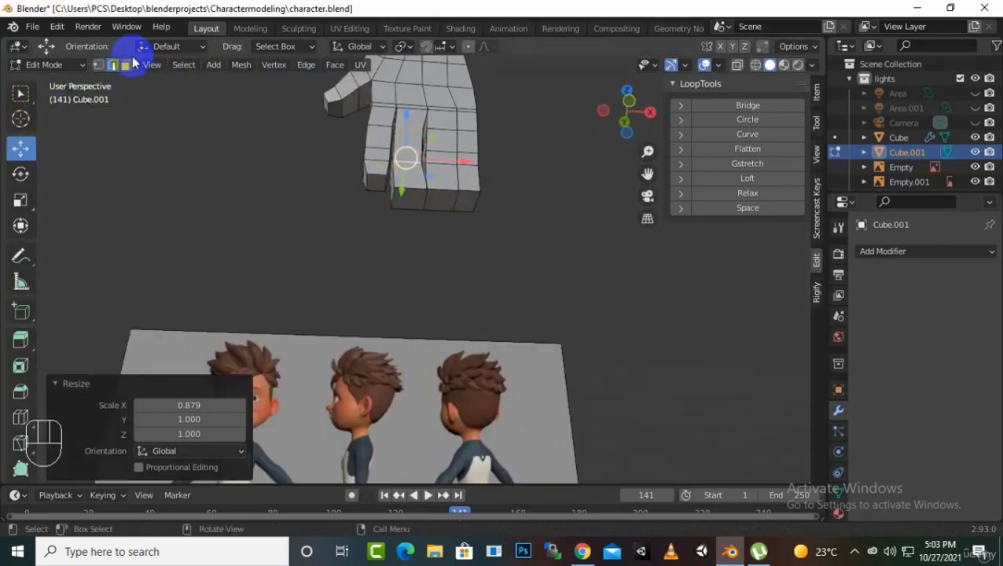
{"action": "left_click", "coordinate": [414, 200]}
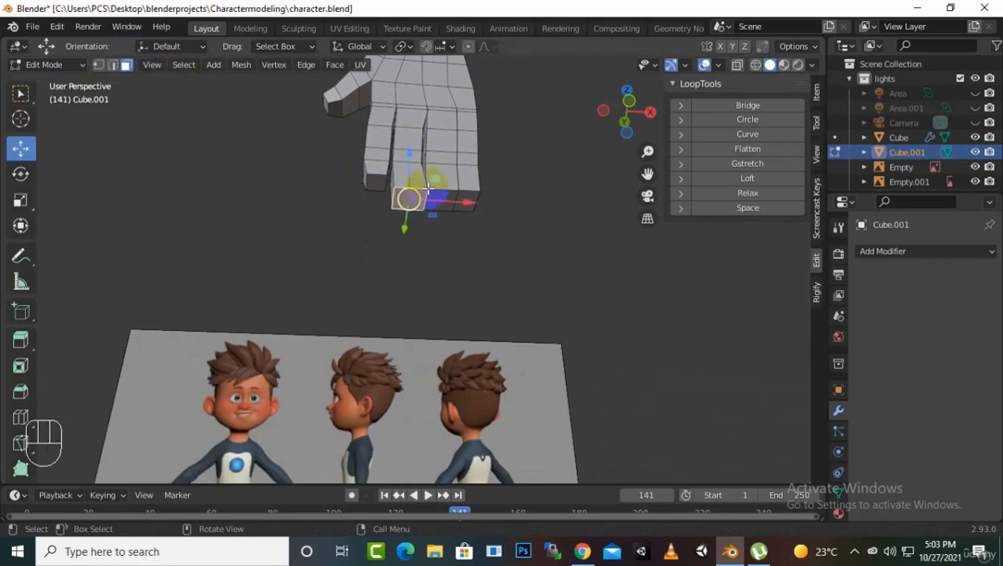
{"action": "key", "text": "KP_1"}
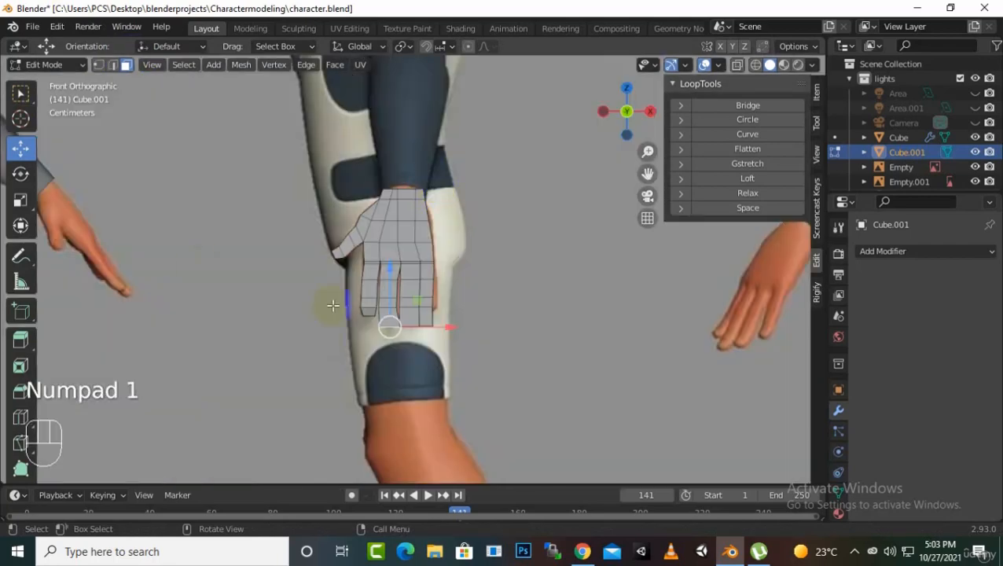
{"action": "scroll", "coordinate": [338, 314], "scroll_direction": "up", "scroll_amount": 5}
{"action": "left_click_drag", "start_coordinate": [410, 415], "coordinate": [404, 414]}
{"action": "key", "text": "s"}
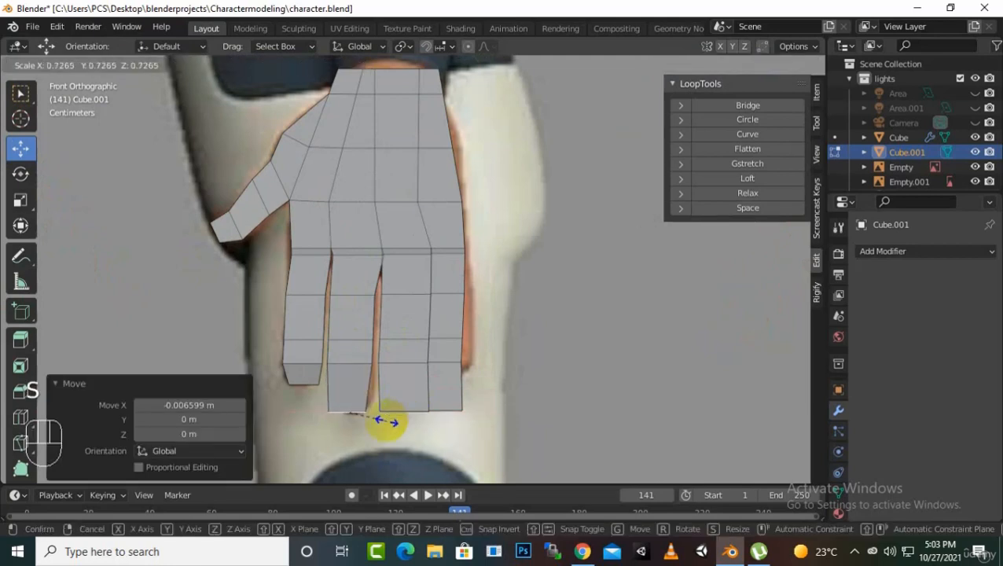
{"action": "left_click", "coordinate": [385, 422]}
{"action": "key", "text": "s"}
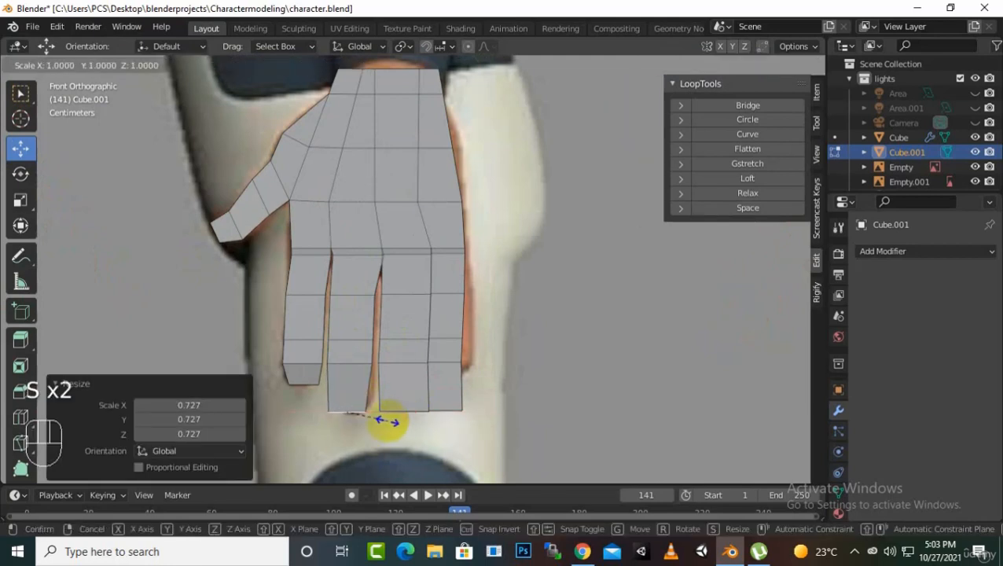
{"action": "left_click", "coordinate": [382, 421]}
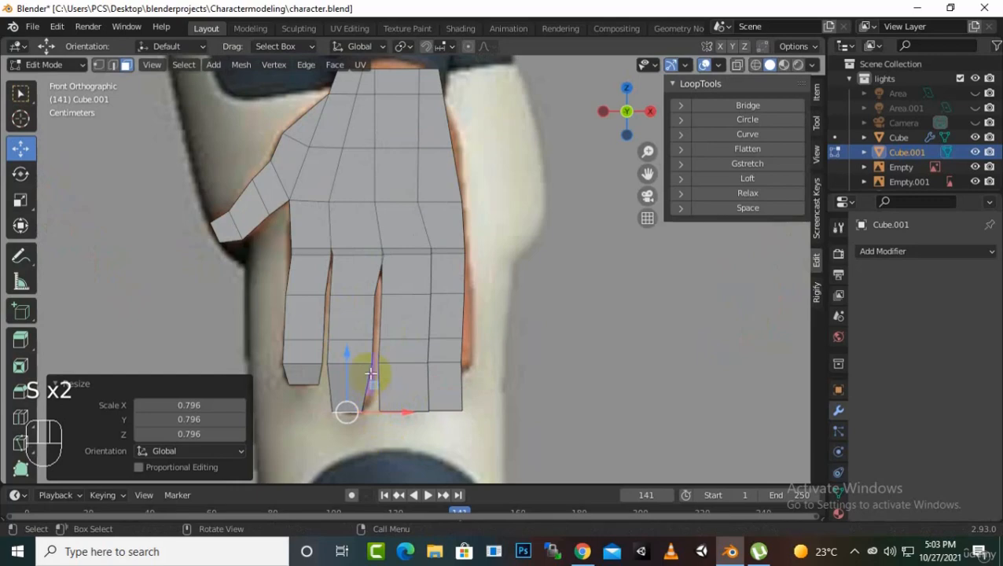
Scale the second finger's edge loop closest to its tip to 0.916
{"action": "middle_click_drag", "start_coordinate": [371, 373], "coordinate": [370, 374]}
{"action": "scroll", "coordinate": [370, 373], "scroll_direction": "down", "scroll_amount": 3}
{"action": "scroll", "coordinate": [386, 364], "scroll_direction": "up", "scroll_amount": 3}
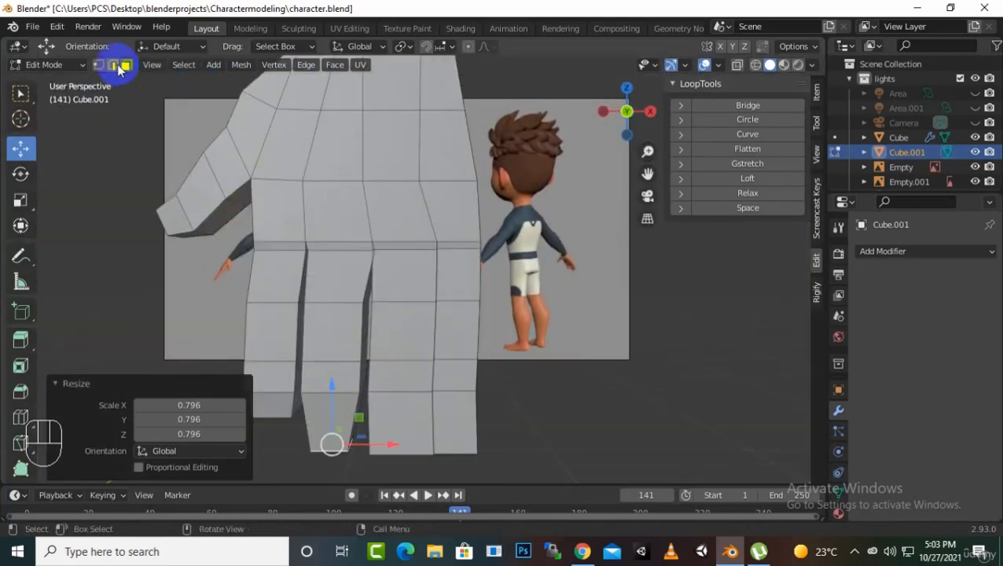
{"action": "left_click", "coordinate": [116, 66]}
{"action": "left_click", "coordinate": [337, 389], "text": "alt"}
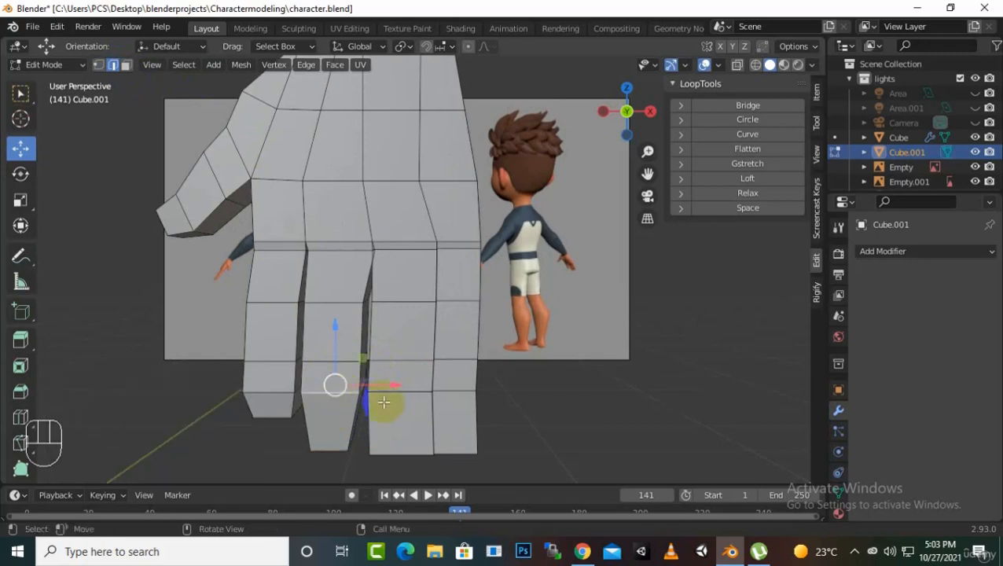
{"action": "key", "text": "s"}
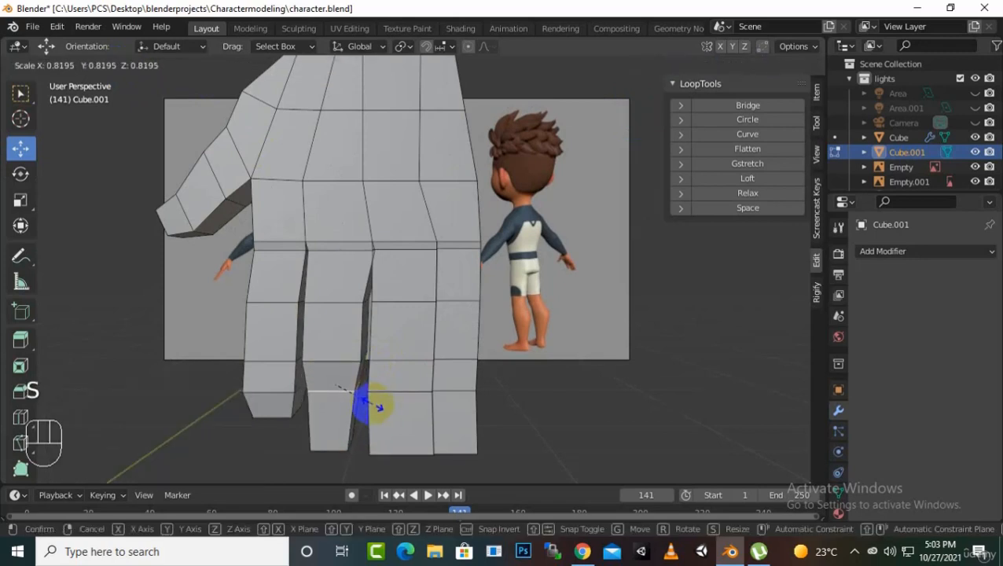
{"action": "left_click", "coordinate": [378, 405]}
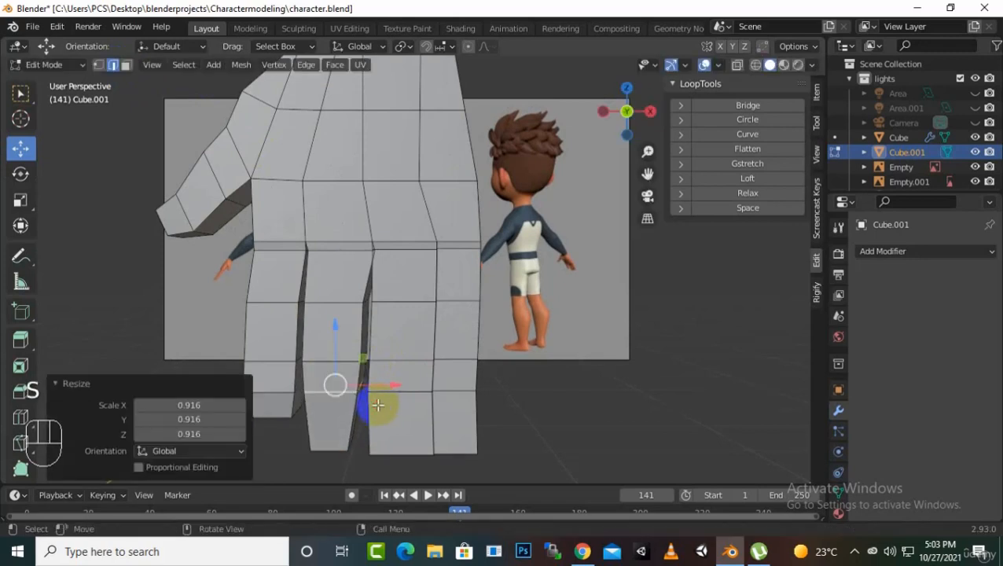
Select the third finger's three joint edge loops, scale them to 0.751 along X, and shift them about 0.0013 m along negative X
{"action": "left_click", "coordinate": [424, 393], "text": "alt"}
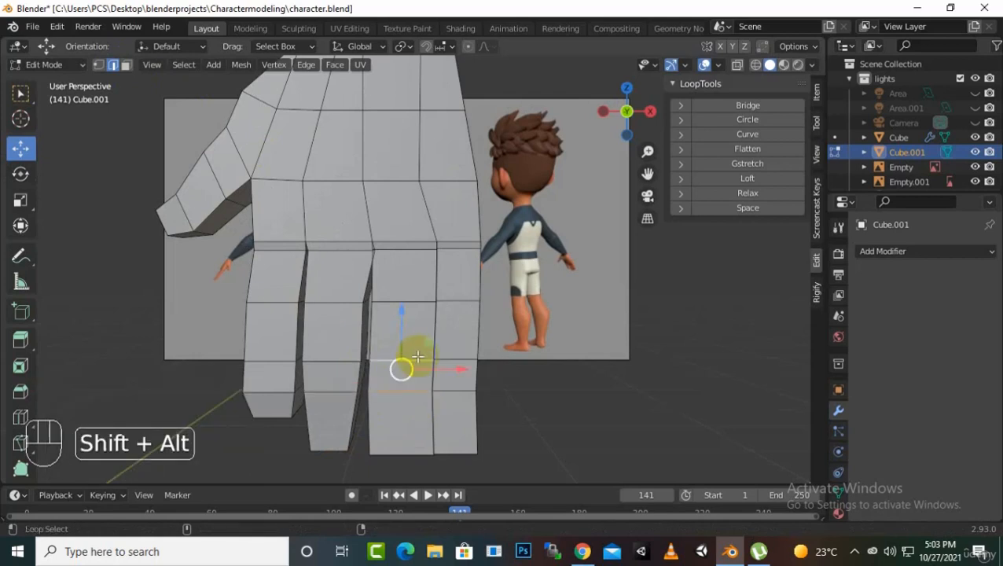
{"action": "left_click", "coordinate": [415, 302], "text": "alt+shift"}
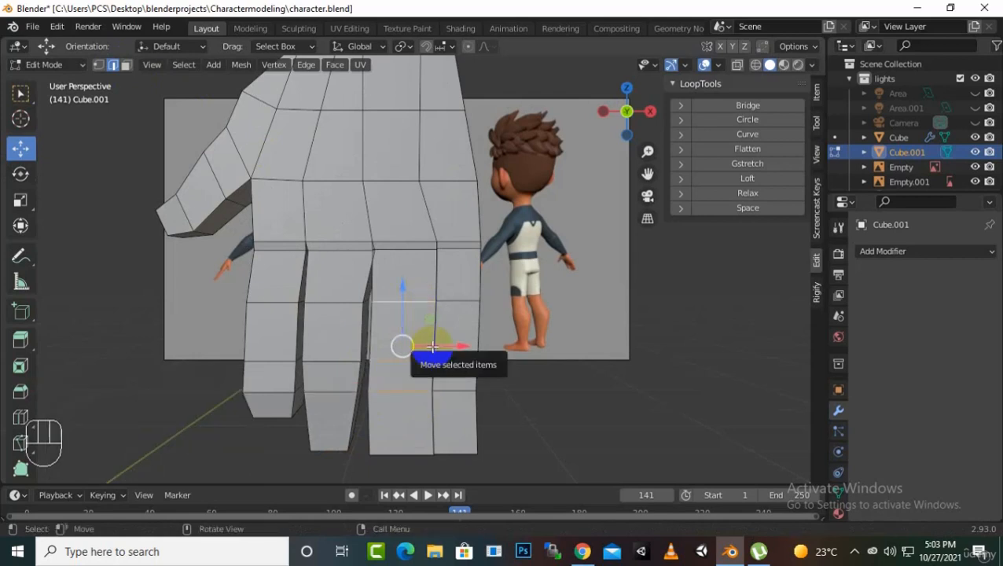
{"action": "key", "text": "s"}
{"action": "key", "text": "x"}
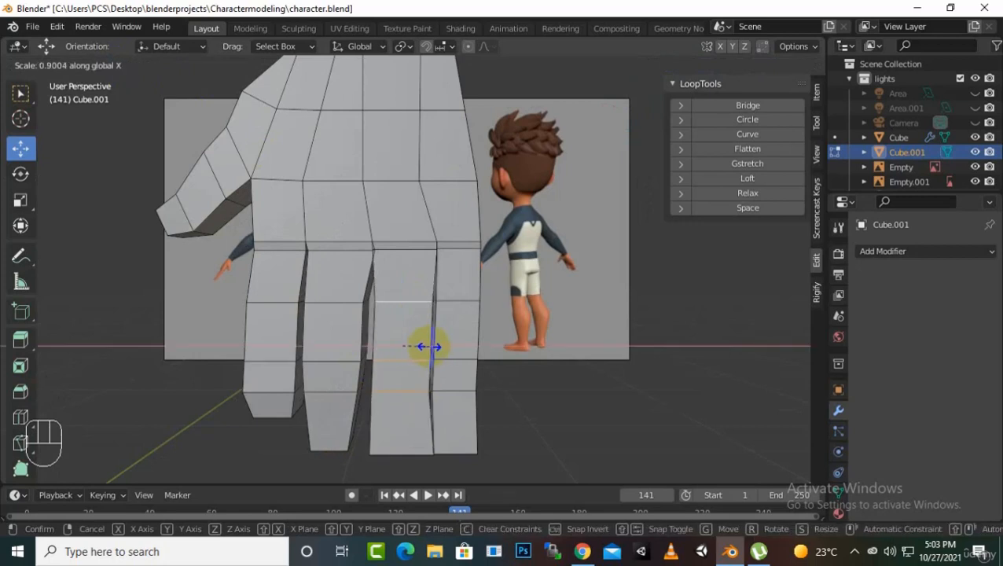
{"action": "left_click", "coordinate": [425, 347]}
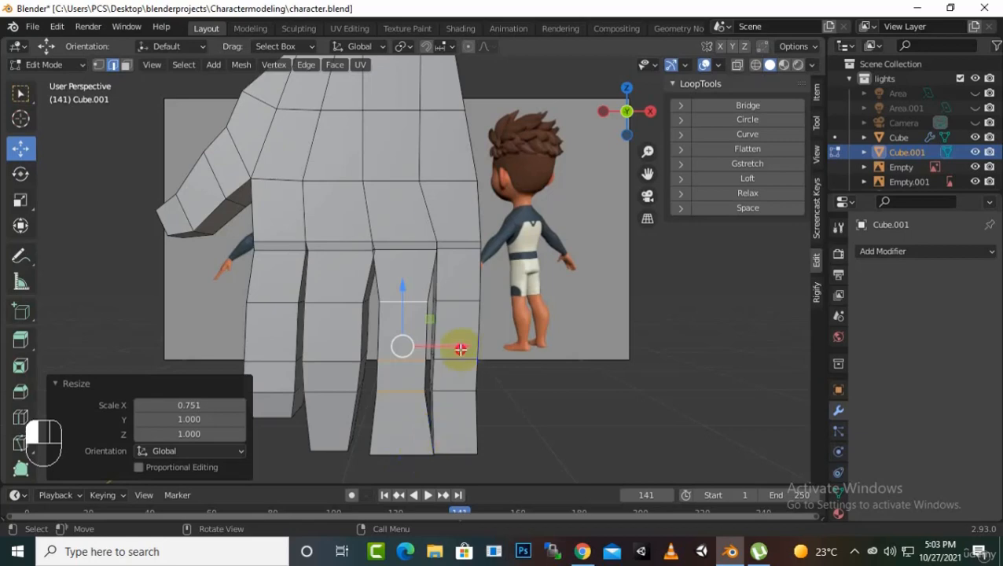
{"action": "left_click_drag", "start_coordinate": [460, 349], "coordinate": [456, 352]}
Select the third finger's end face from below and scale it to 0.683
{"action": "middle_click_drag", "start_coordinate": [454, 369], "coordinate": [273, 179]}
{"action": "left_click", "coordinate": [126, 65]}
{"action": "left_click", "coordinate": [479, 127]}
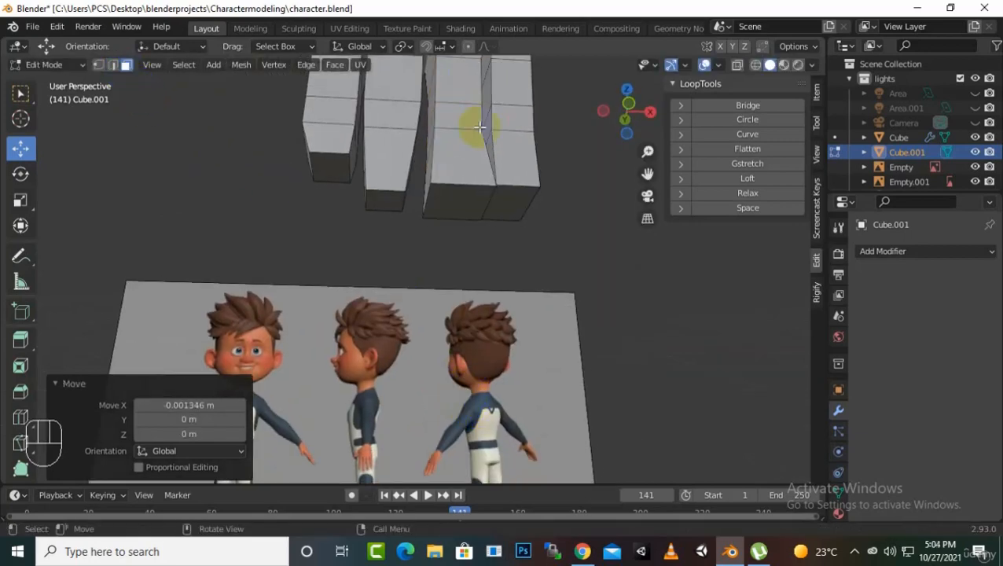
{"action": "left_click", "coordinate": [469, 201]}
{"action": "key", "text": "s"}
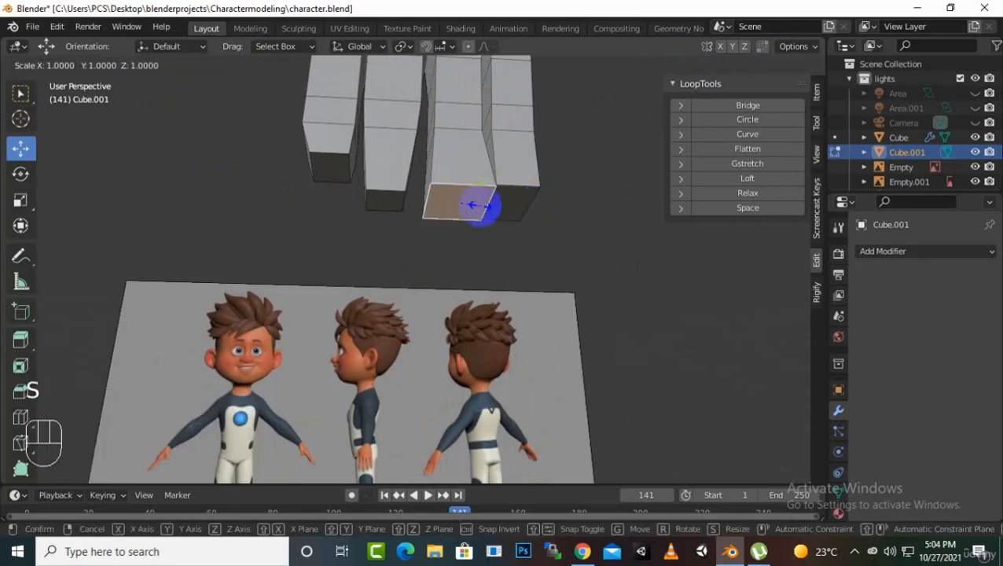
{"action": "left_click", "coordinate": [474, 206]}
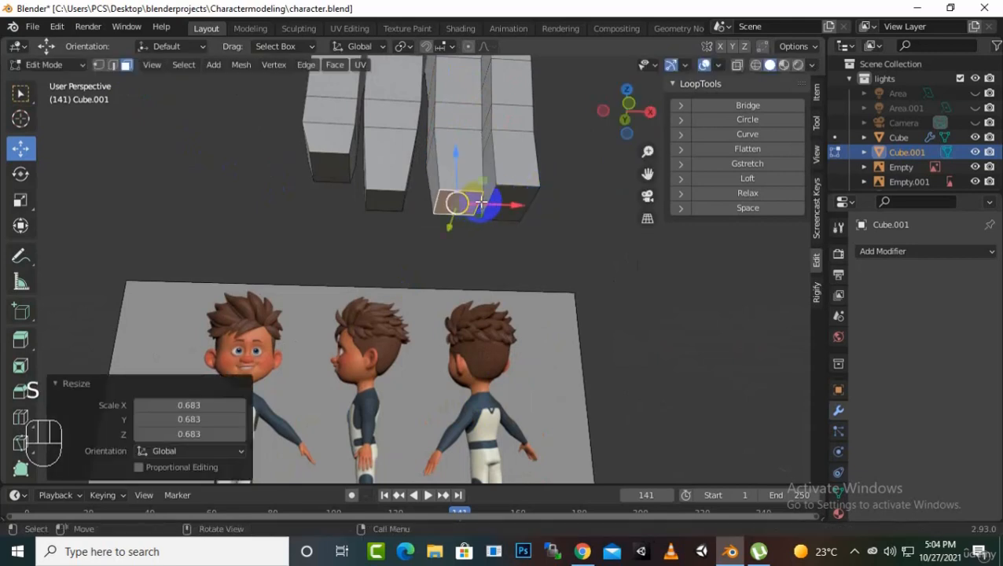
In wireframe front view, raise the third finger's end face about 0.014 m along Z and shift it about 0.0023 m along negative X
{"action": "key", "text": "KP_1"}
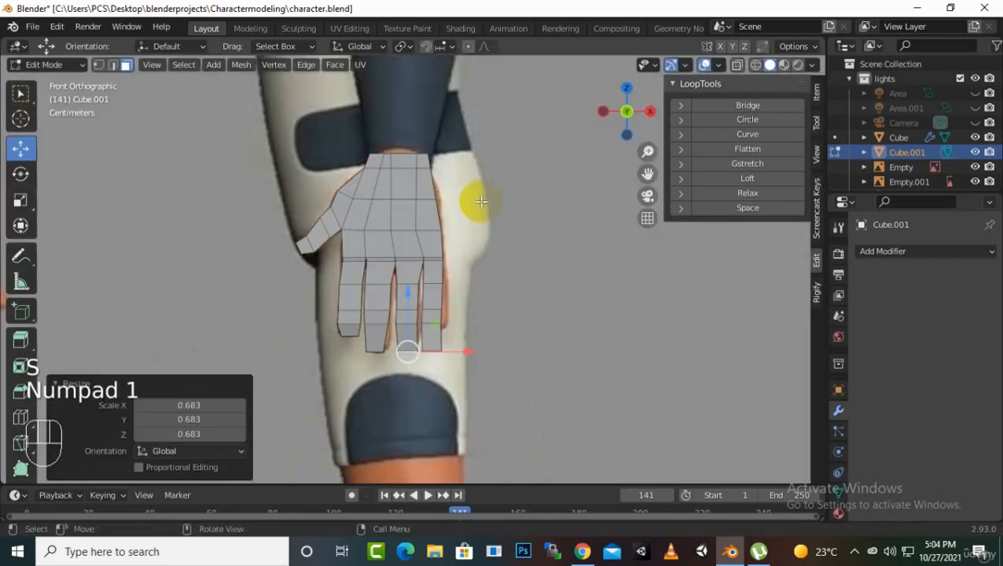
{"action": "left_click", "coordinate": [755, 66]}
{"action": "scroll", "coordinate": [417, 397], "scroll_direction": "up", "scroll_amount": 4}
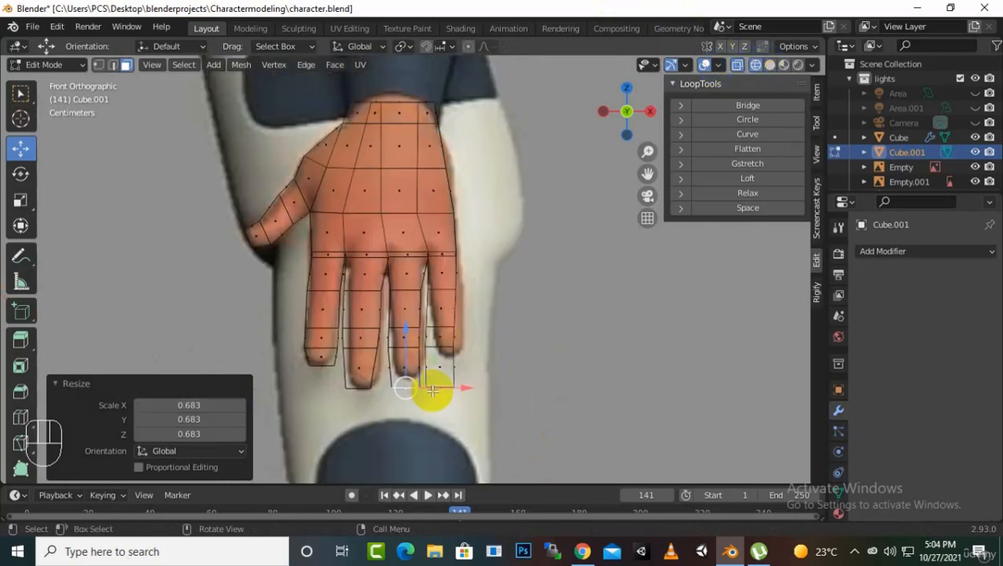
{"action": "left_click_drag", "start_coordinate": [402, 404], "coordinate": [402, 392]}
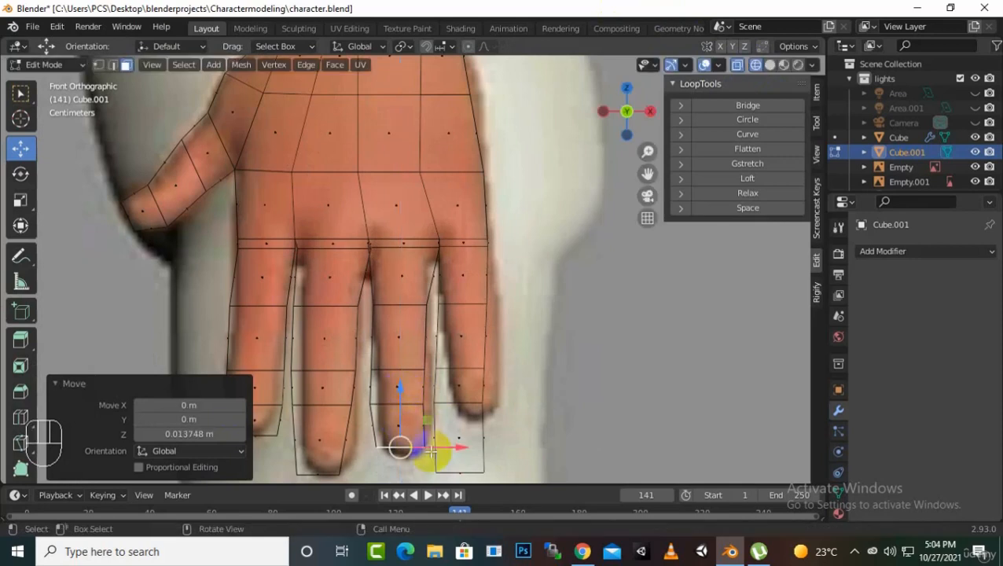
{"action": "left_click_drag", "start_coordinate": [457, 449], "coordinate": [451, 450]}
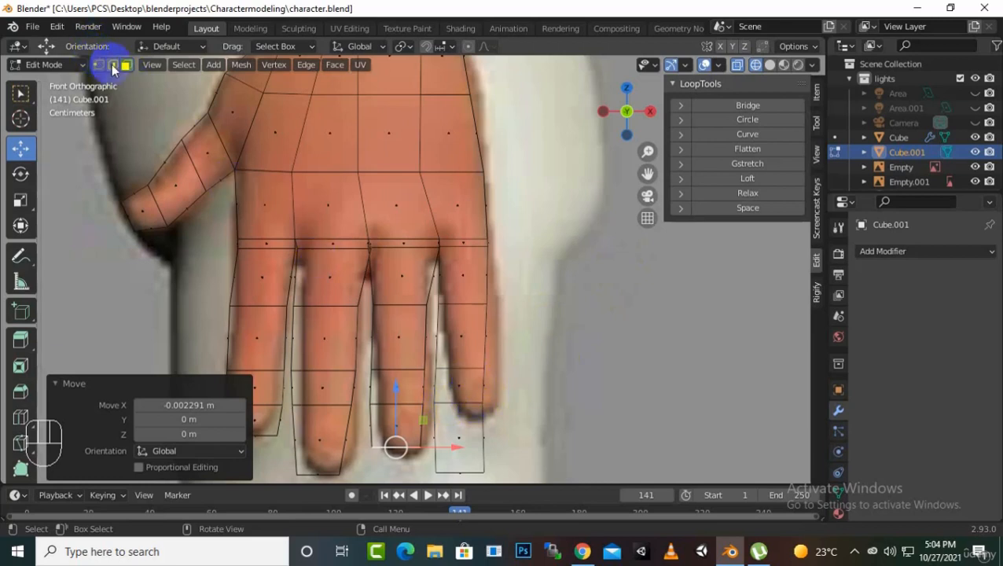
Select the fourth finger's three joint edge loops in wireframe front view and shift them about 0.0057 m along X
{"action": "left_click", "coordinate": [111, 65]}
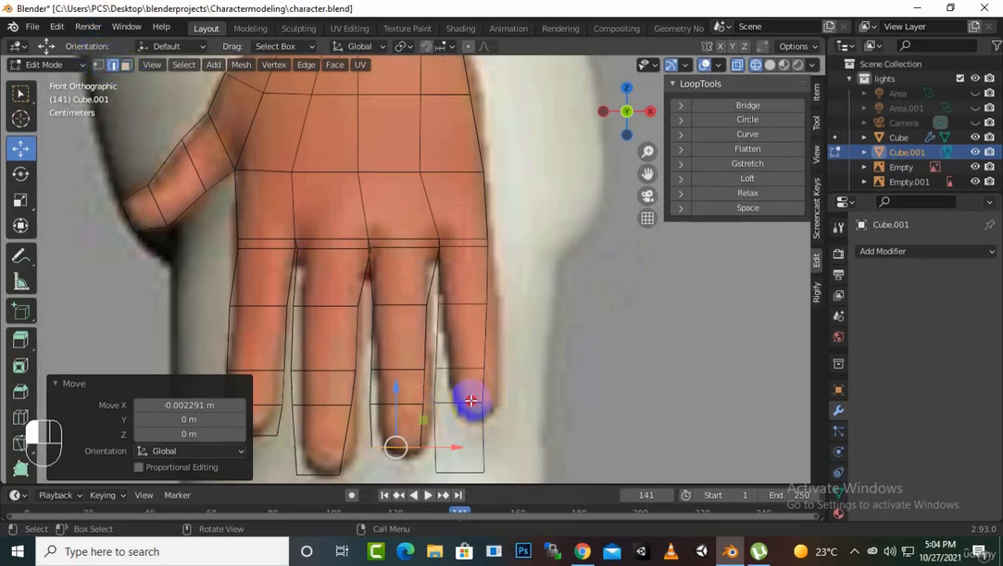
{"action": "left_click", "coordinate": [471, 401]}
{"action": "left_click", "coordinate": [478, 306], "text": "shift"}
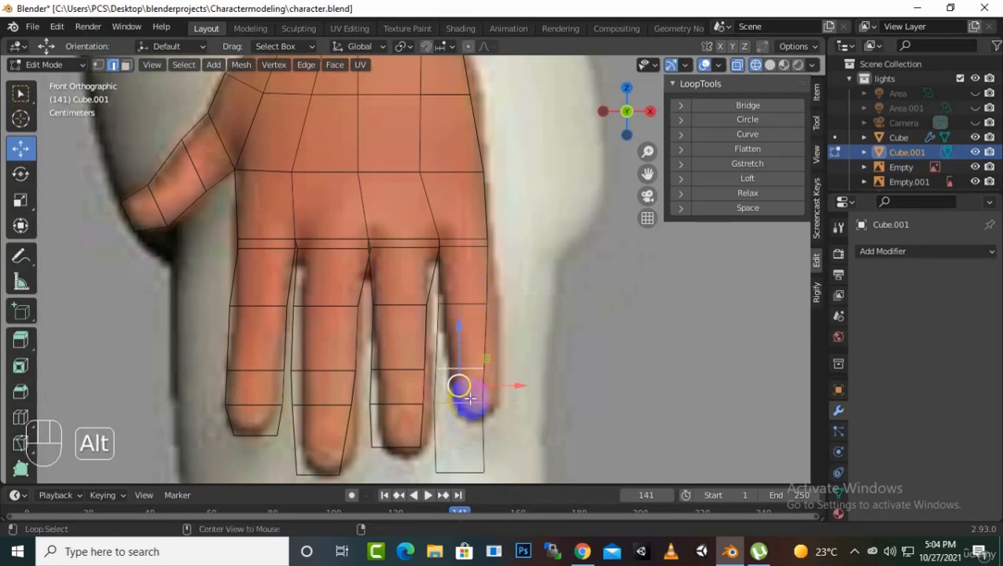
{"action": "left_click", "coordinate": [471, 367], "text": "alt+shift"}
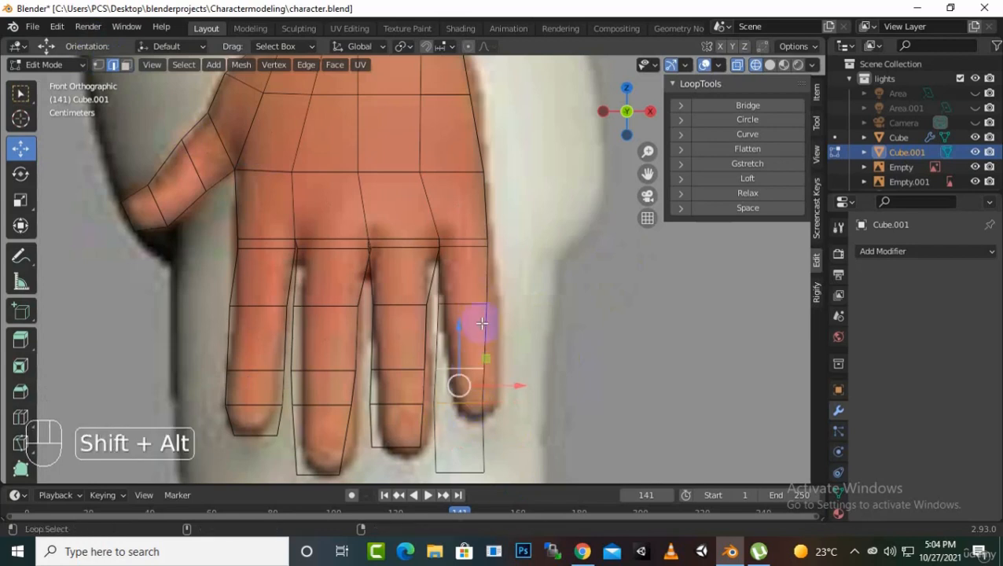
{"action": "left_click", "coordinate": [482, 303], "text": "alt+shift"}
{"action": "left_click_drag", "start_coordinate": [522, 361], "coordinate": [536, 363]}
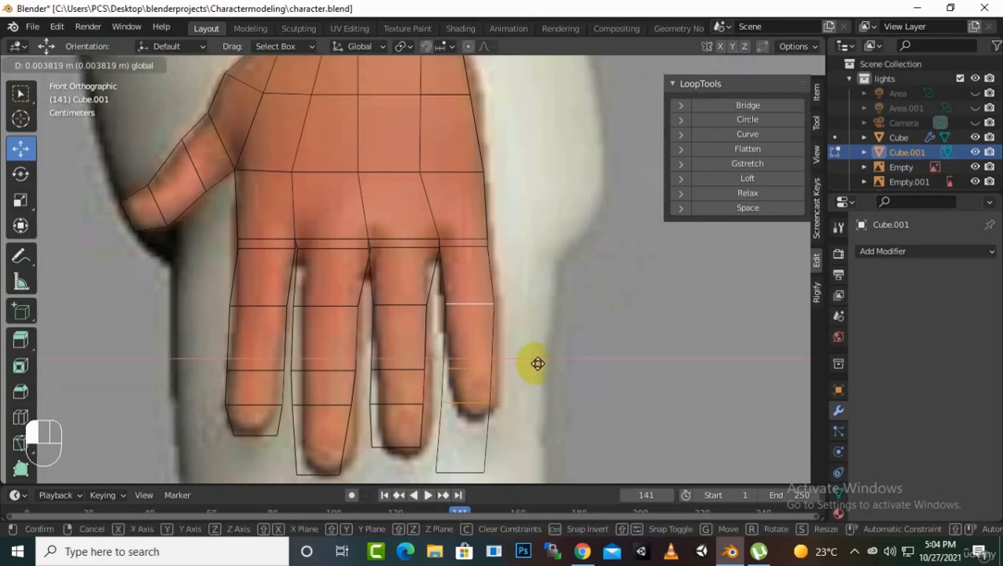
{"action": "left_click_drag", "start_coordinate": [538, 363], "coordinate": [542, 363]}
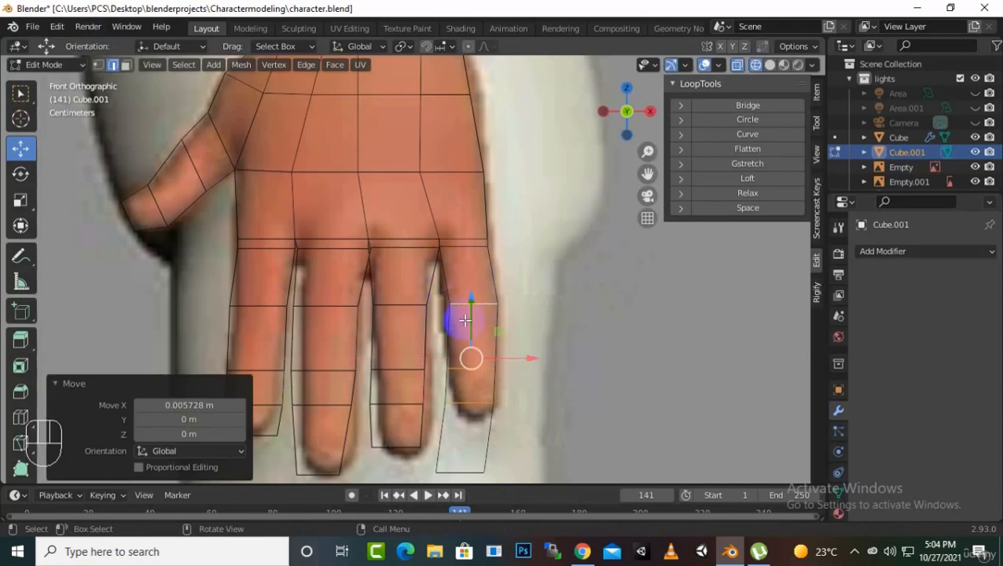
Shift the fourth finger's middle joint edge loop slightly along positive X and raise it along Z
{"action": "left_click", "coordinate": [470, 403], "text": "alt"}
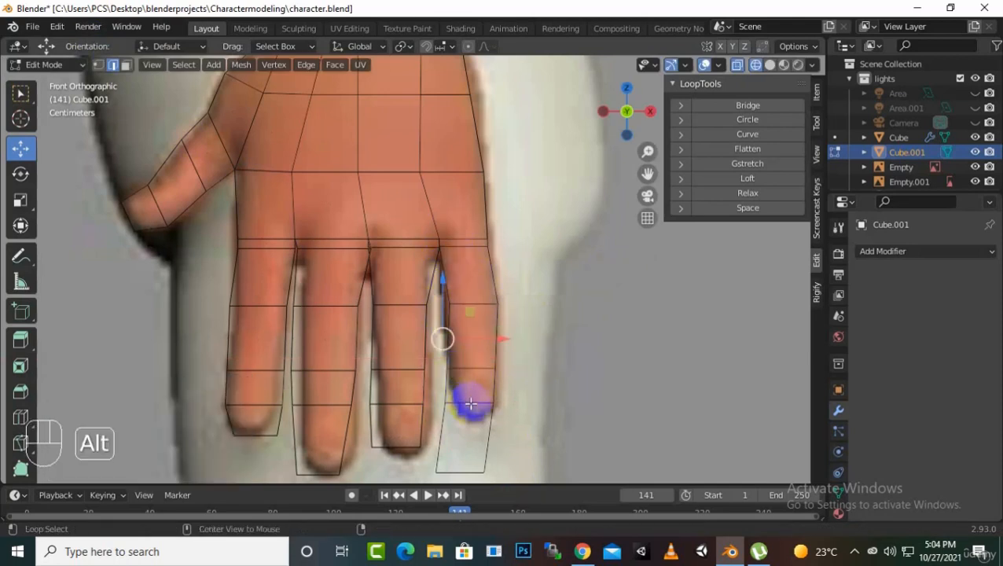
{"action": "left_click", "coordinate": [478, 369], "text": "alt"}
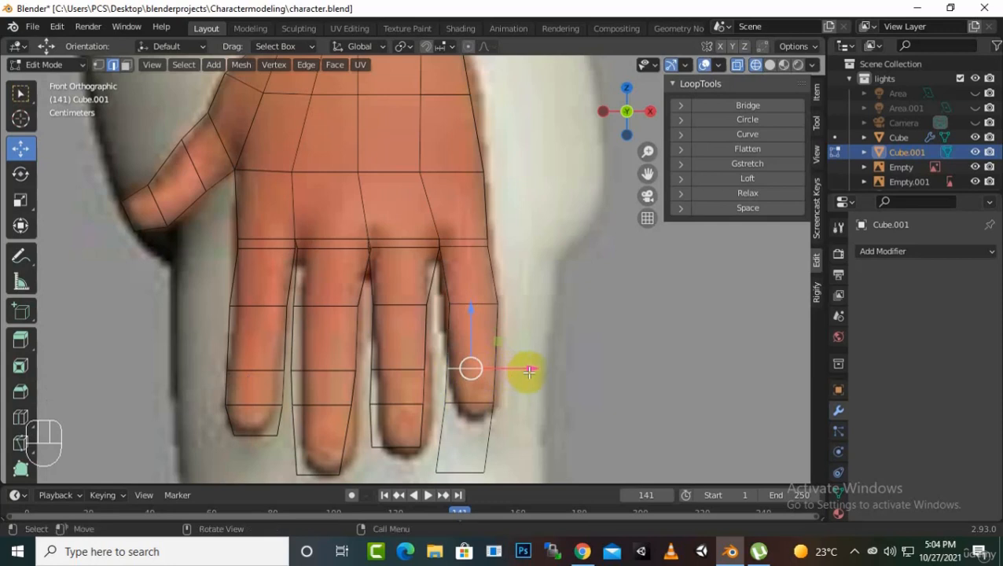
{"action": "left_click_drag", "start_coordinate": [532, 370], "coordinate": [537, 376]}
{"action": "left_click_drag", "start_coordinate": [477, 302], "coordinate": [481, 282]}
Raise the fourth finger's joint edge loop closest to its tip about 0.0168 m along Z and shift it about 0.0031 m along X
{"action": "left_click", "coordinate": [468, 401], "text": "alt"}
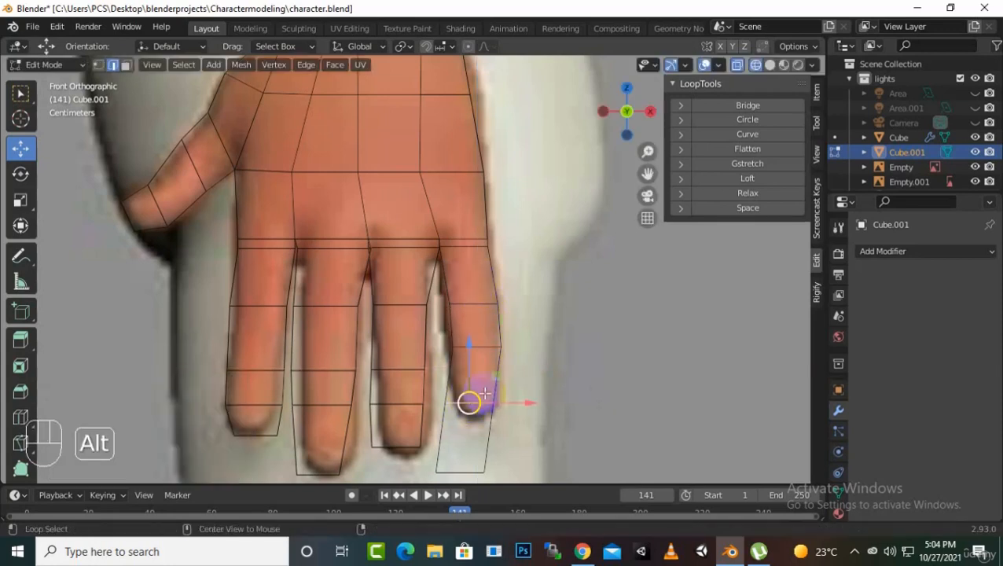
{"action": "left_click_drag", "start_coordinate": [472, 359], "coordinate": [467, 324]}
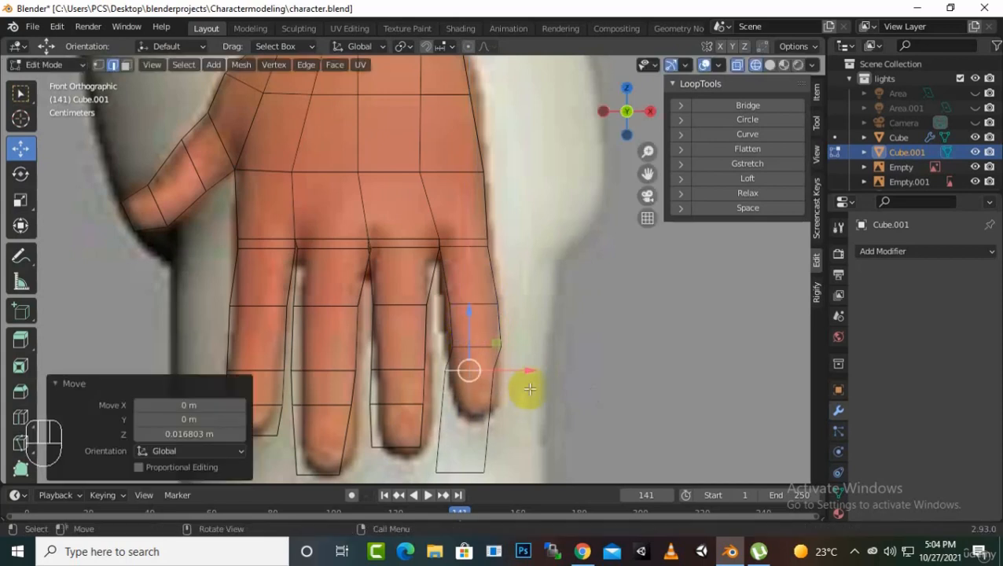
{"action": "left_click_drag", "start_coordinate": [528, 375], "coordinate": [537, 378]}
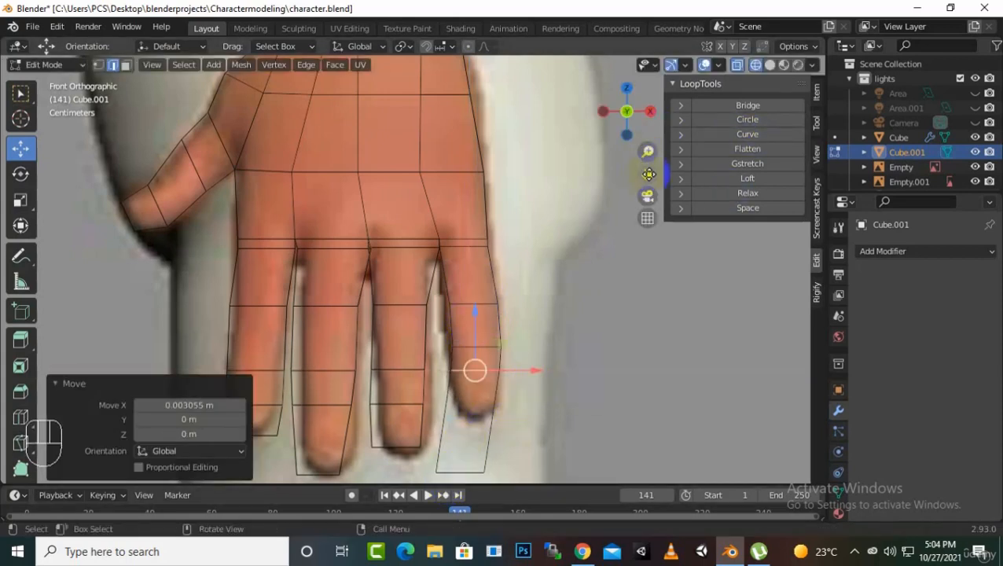
In solid shading, select the fourth finger's end face, raise it along Z in front view, and shift it about 0.0078 m along X
{"action": "mouse_move", "coordinate": [650, 174]}
{"action": "left_mouse_down"}
{"action": "mouse_move", "coordinate": [652, 153]}
{"action": "mouse_move", "coordinate": [678, 153]}
{"action": "left_mouse_up"}
{"action": "left_click", "coordinate": [770, 65]}
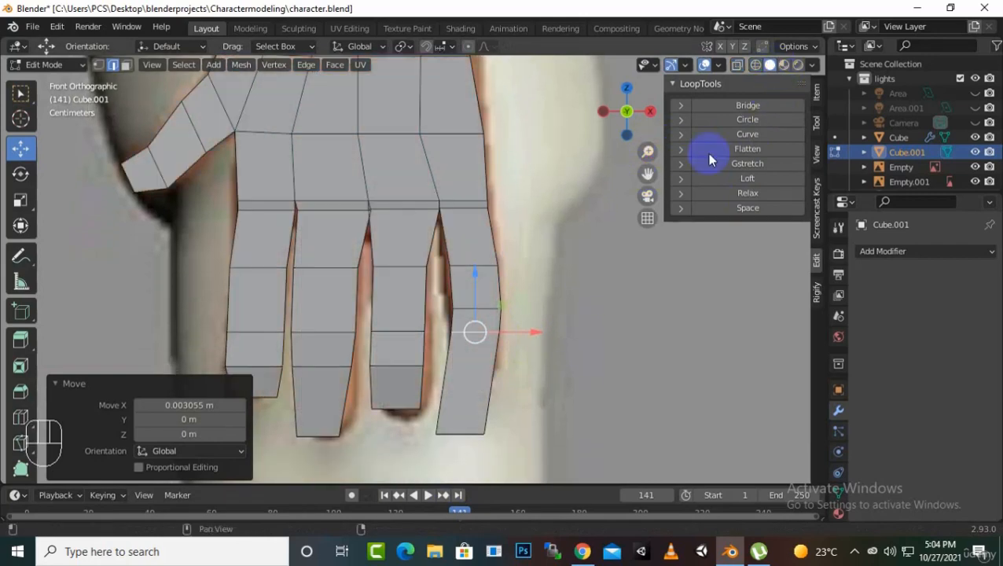
{"action": "middle_click_drag", "start_coordinate": [548, 415], "coordinate": [544, 398]}
{"action": "scroll", "coordinate": [544, 398], "scroll_direction": "down", "scroll_amount": 3}
{"action": "scroll", "coordinate": [544, 398], "scroll_direction": "up", "scroll_amount": 2}
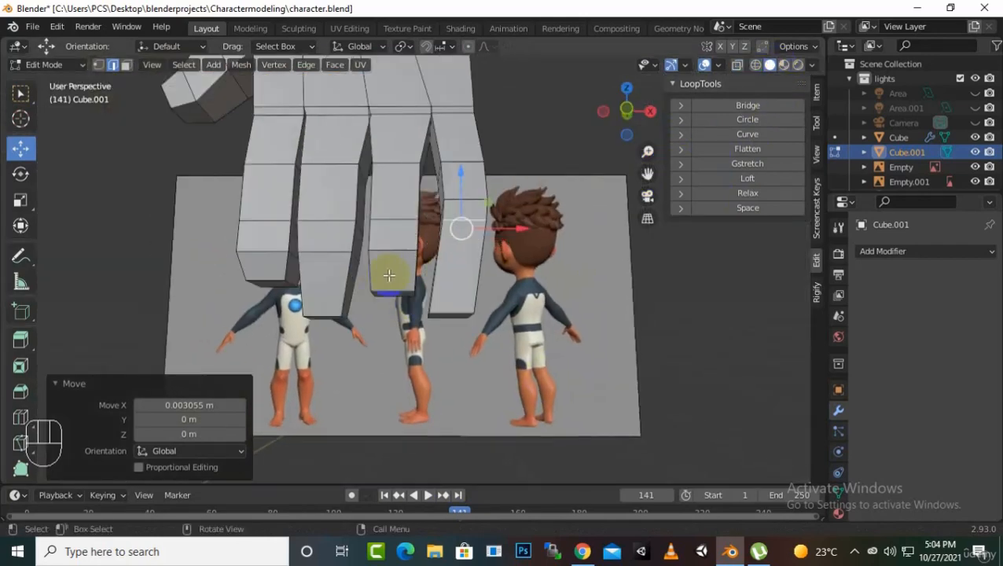
{"action": "left_click", "coordinate": [125, 64]}
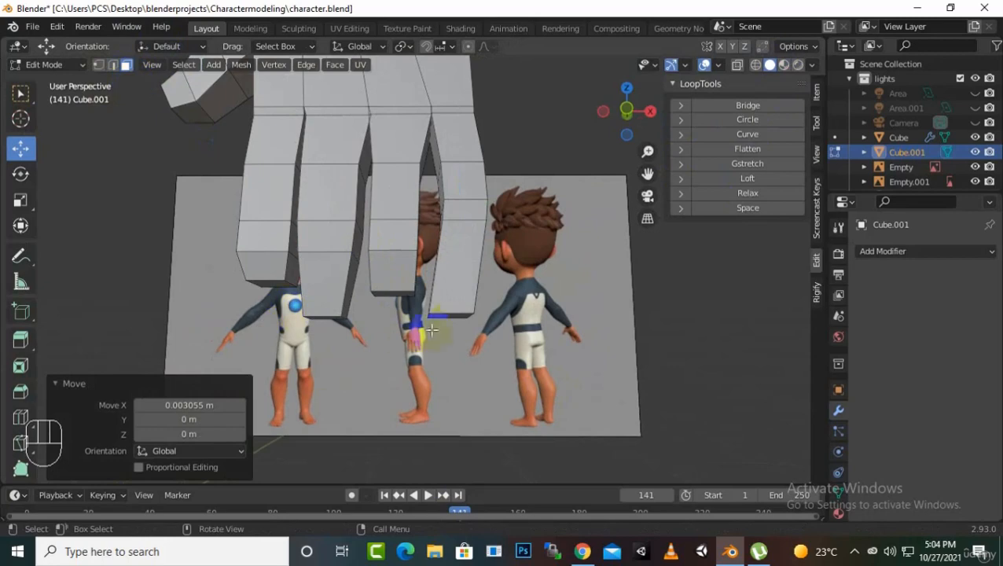
{"action": "left_click", "coordinate": [462, 315]}
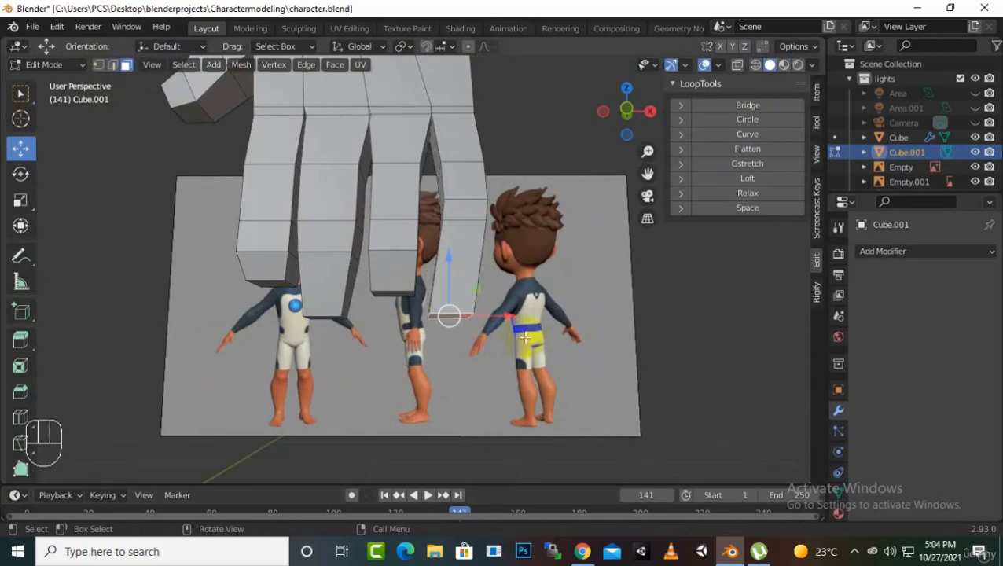
{"action": "key", "text": "KP_1"}
{"action": "scroll", "coordinate": [423, 361], "scroll_direction": "up", "scroll_amount": 4}
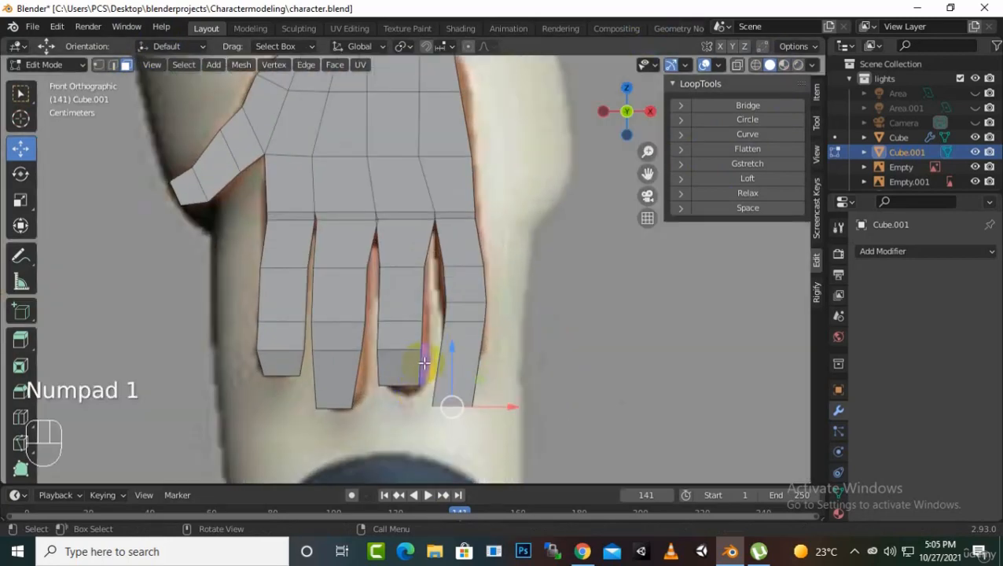
{"action": "left_click_drag", "start_coordinate": [449, 359], "coordinate": [462, 300]}
{"action": "left_click_drag", "start_coordinate": [494, 359], "coordinate": [515, 358]}
Add a Subdivision Surface modifier to the hand and set its viewport level to 2
{"action": "scroll", "coordinate": [519, 356], "scroll_direction": "down", "scroll_amount": 4}
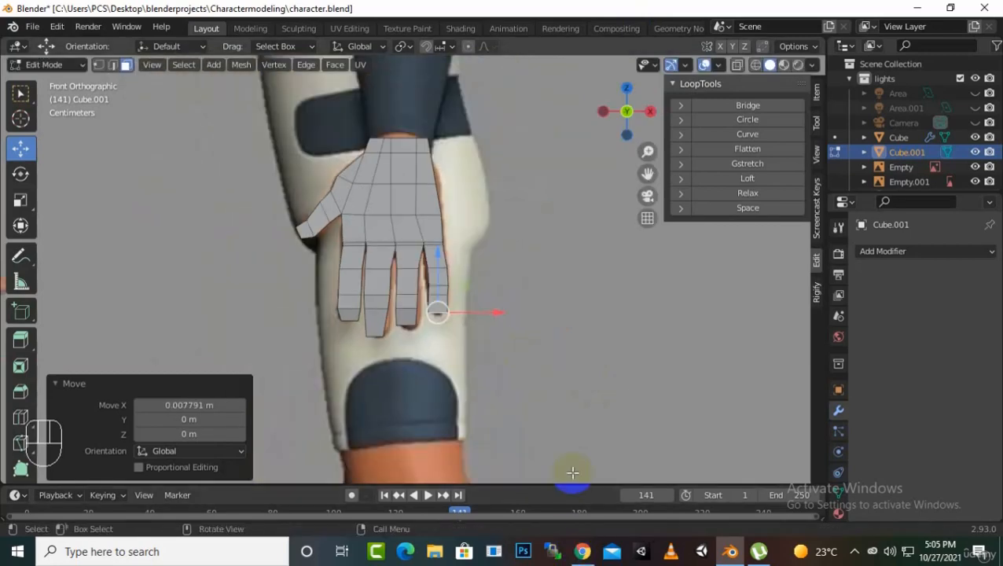
{"action": "scroll", "coordinate": [573, 473], "scroll_direction": "up", "scroll_amount": 2}
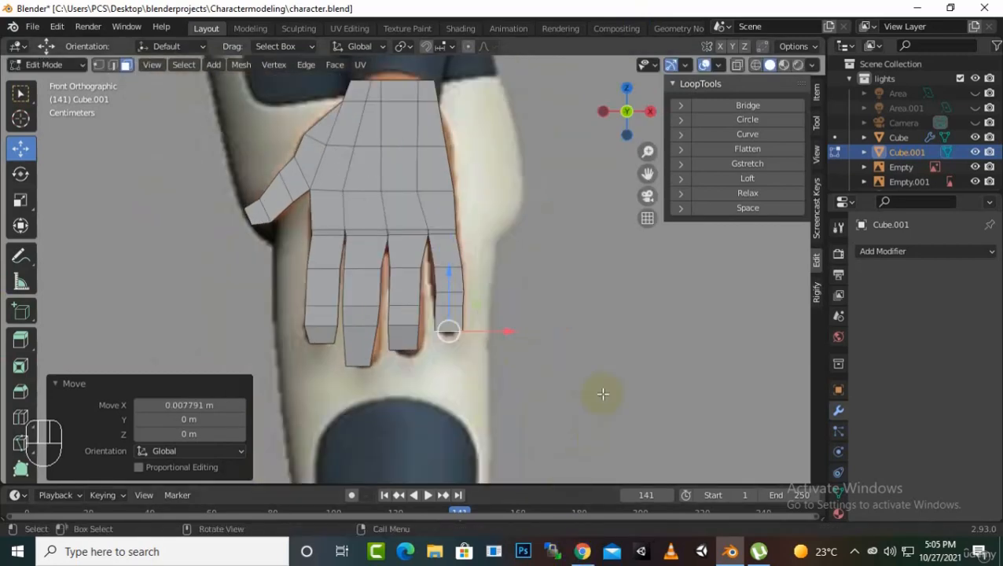
{"action": "scroll", "coordinate": [469, 292], "scroll_direction": "down", "scroll_amount": 4}
{"action": "scroll", "coordinate": [459, 298], "scroll_direction": "up", "scroll_amount": 3}
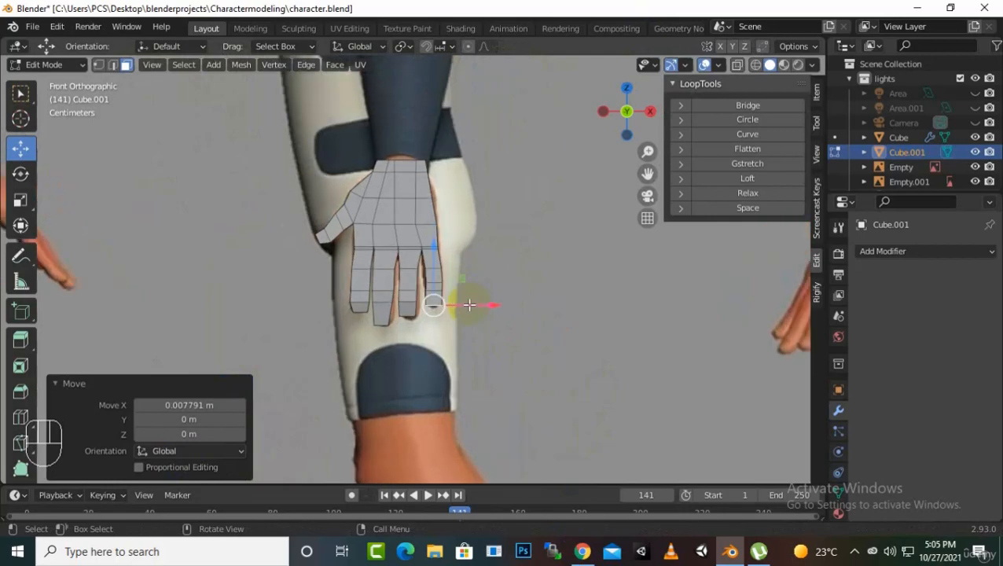
{"action": "left_click", "coordinate": [887, 253]}
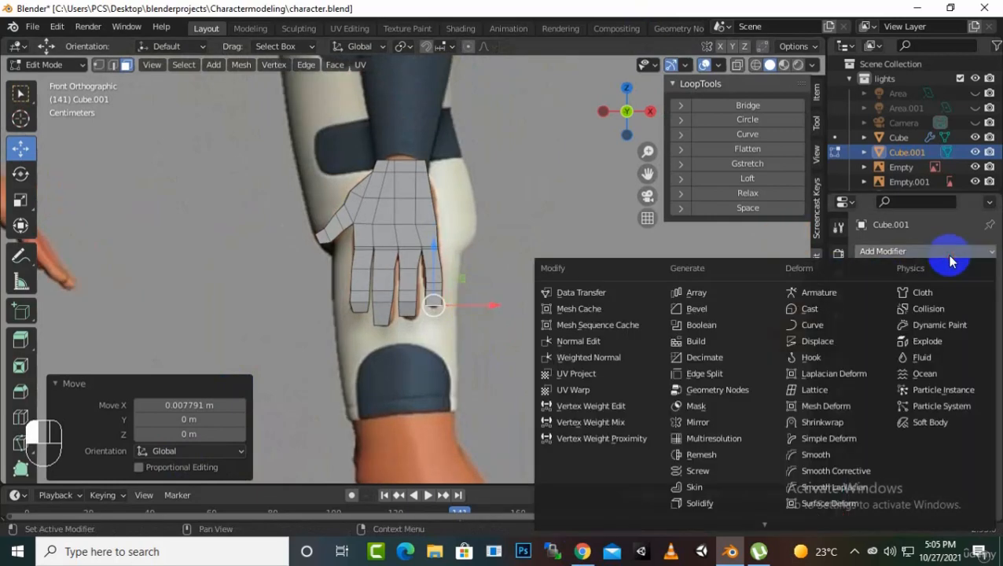
{"action": "mouse_move", "coordinate": [734, 526]}
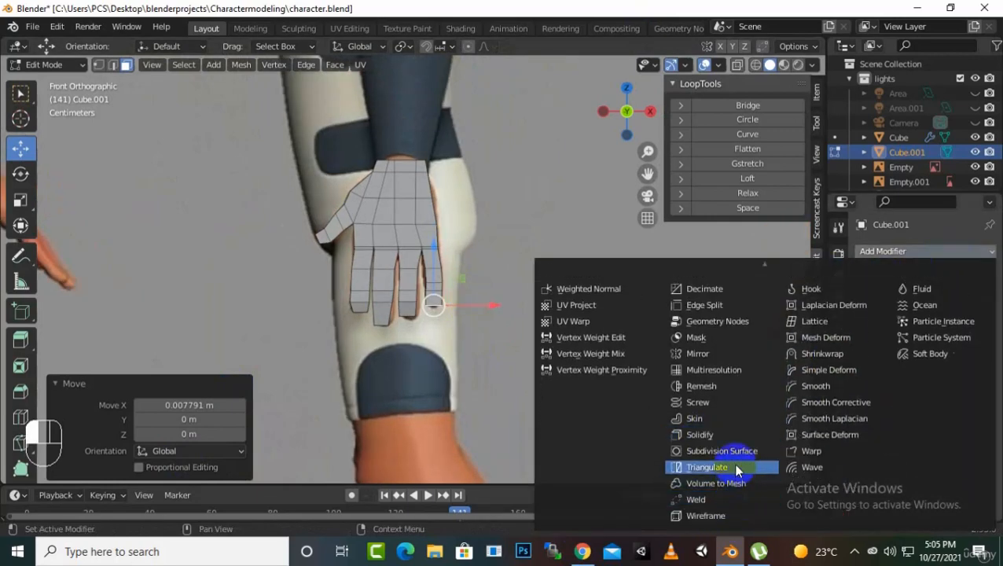
{"action": "left_click", "coordinate": [736, 464]}
{"action": "middle_click_drag", "start_coordinate": [508, 271], "coordinate": [487, 233]}
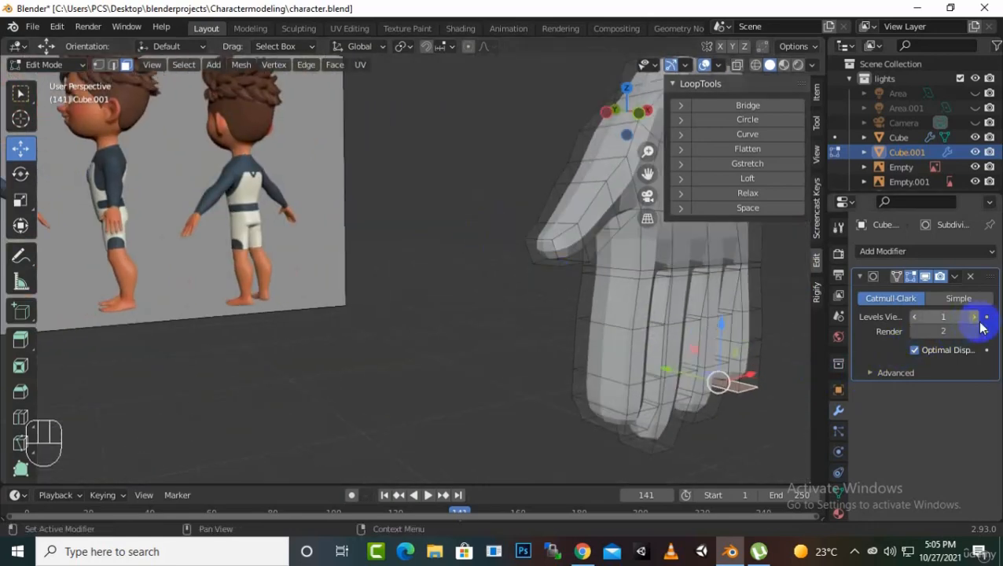
{"action": "left_click", "coordinate": [978, 317]}
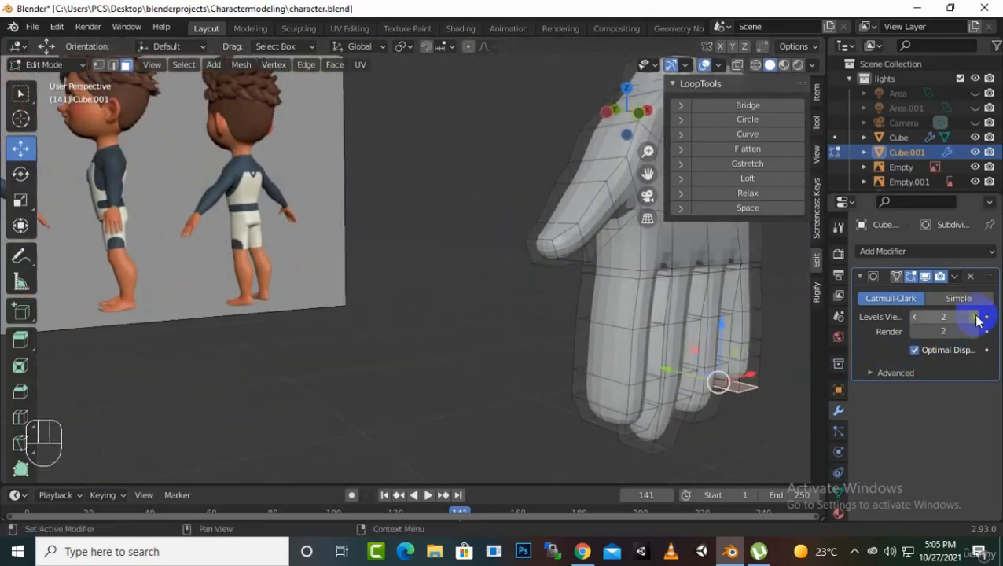
Apply Shade Smooth to the hand in Object Mode and inspect its shape from an angled view
{"action": "key", "text": "Tab"}
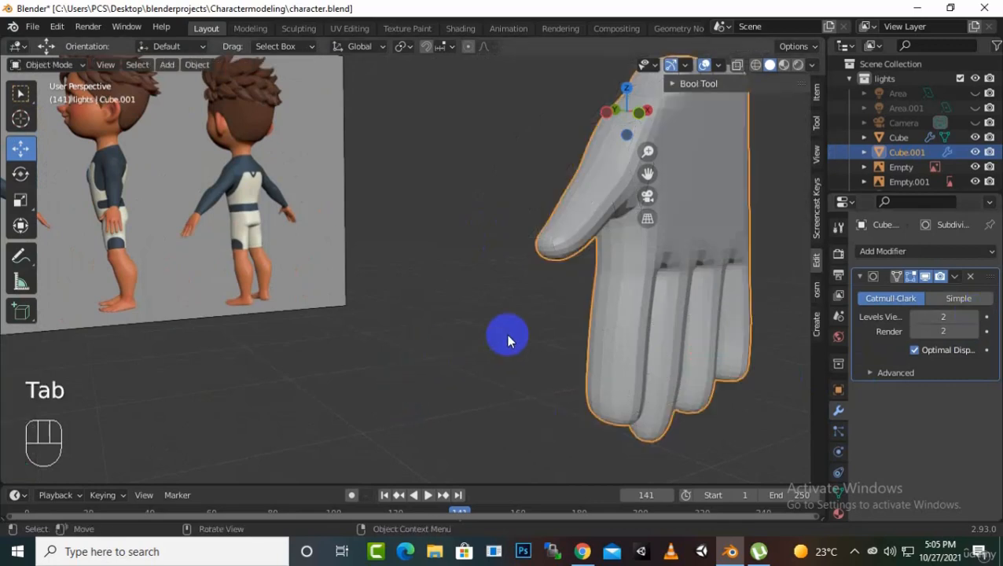
{"action": "scroll", "coordinate": [508, 338], "scroll_direction": "up", "scroll_amount": 3}
{"action": "right_click", "coordinate": [633, 280]}
{"action": "left_click", "coordinate": [618, 265]}
{"action": "scroll", "coordinate": [476, 303], "scroll_direction": "down", "scroll_amount": 5}
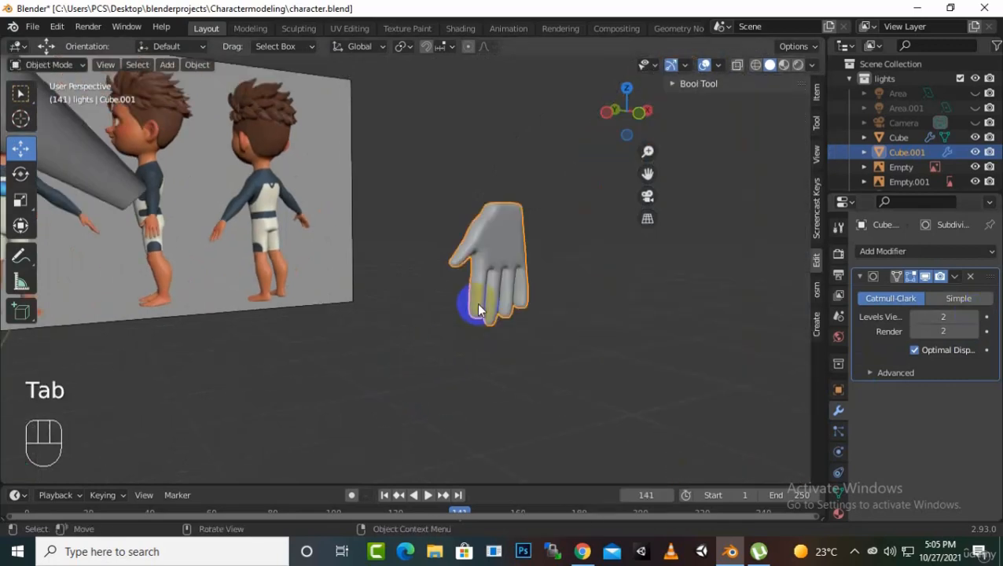
{"action": "middle_click_drag", "start_coordinate": [481, 312], "coordinate": [511, 262]}
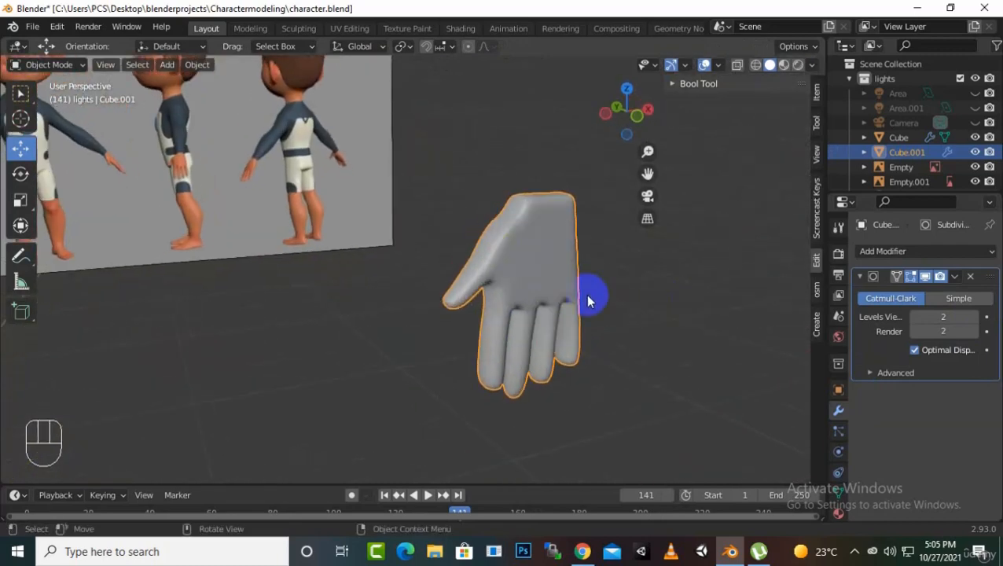
Return the hand to Edit Mode and turn off the Subdivision Surface modifier's Edit Mode display
{"action": "key", "text": "Tab"}
{"action": "scroll", "coordinate": [570, 281], "scroll_direction": "up", "scroll_amount": 3}
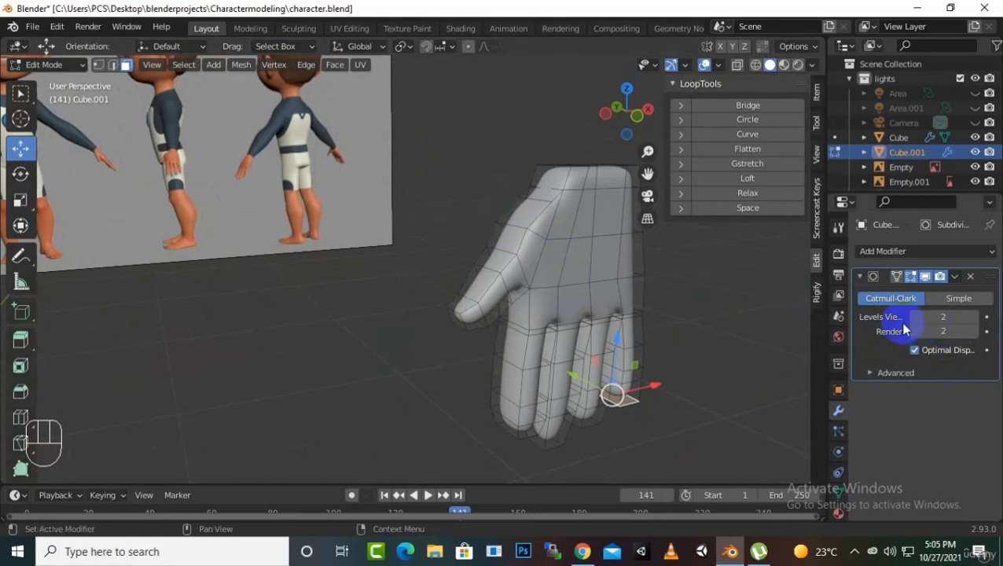
{"action": "left_click", "coordinate": [911, 276]}
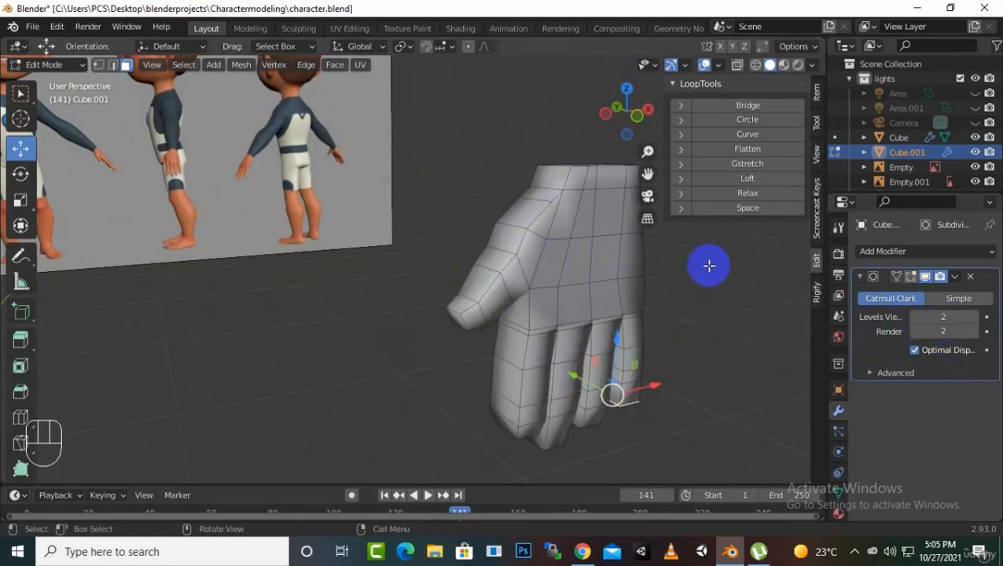
Select two vertically adjacent vertices in the middle of the palm and enable proportional editing
{"action": "left_click", "coordinate": [110, 65]}
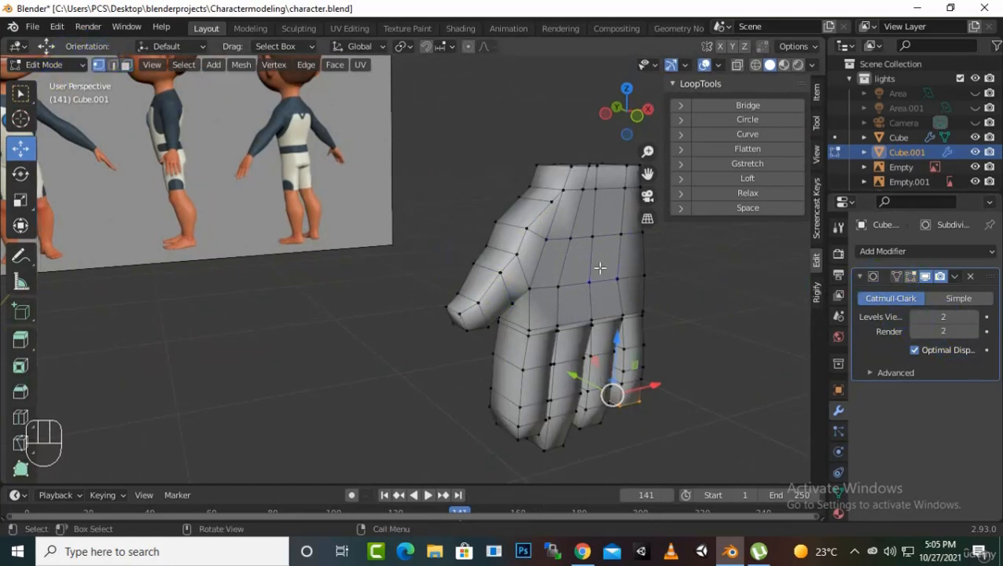
{"action": "left_click", "coordinate": [598, 243]}
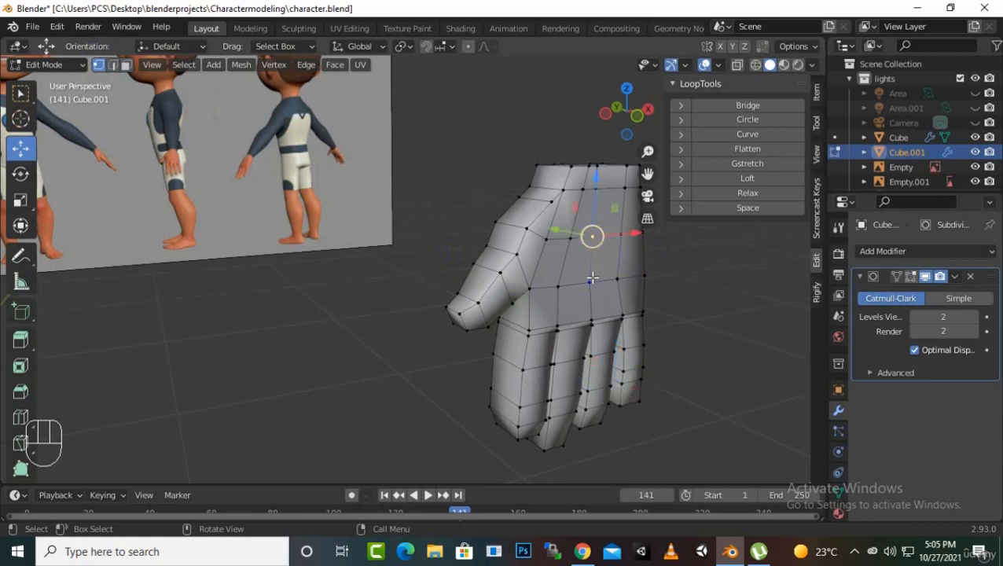
{"action": "left_click", "coordinate": [590, 283], "text": "shift"}
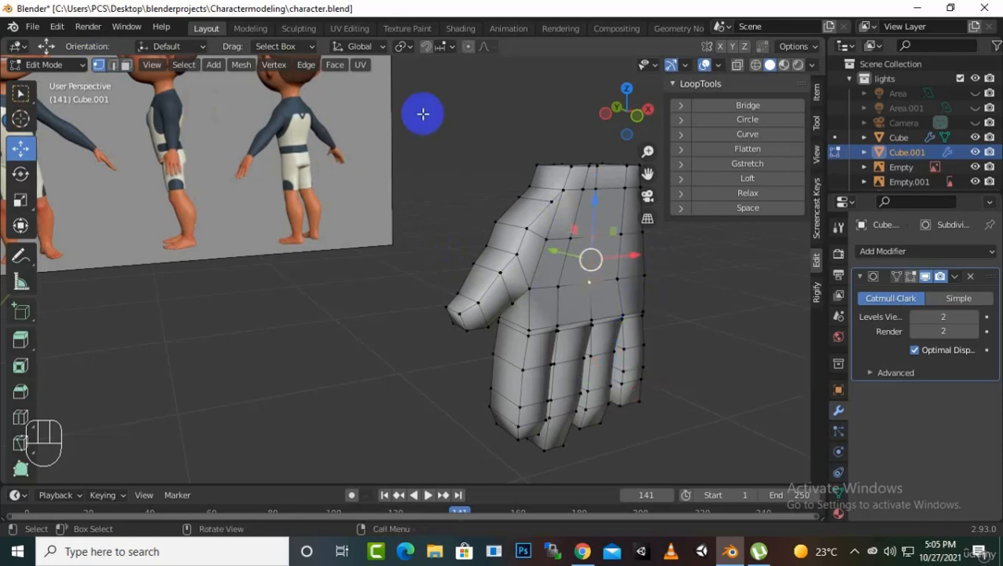
{"action": "left_click", "coordinate": [465, 48]}
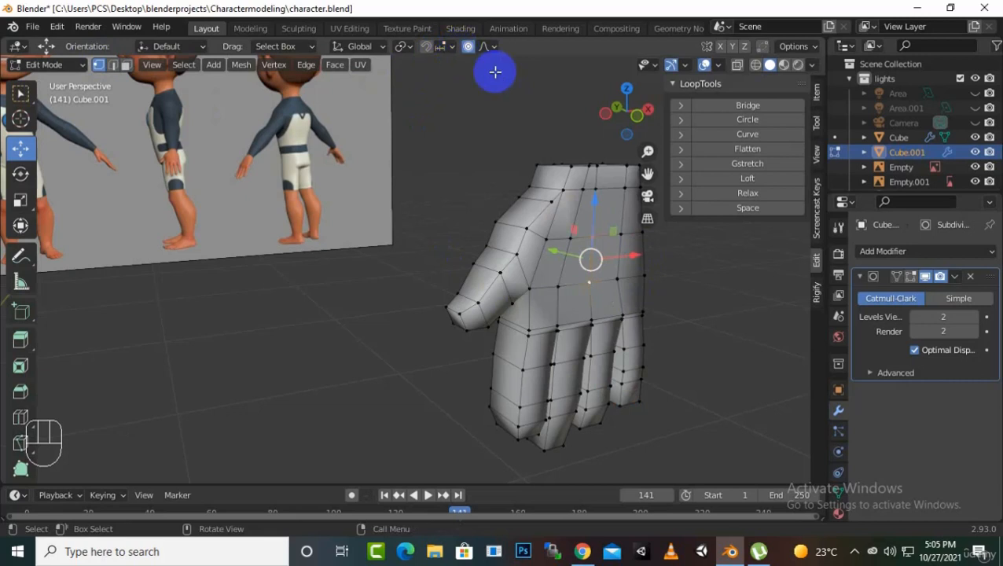
Try to shift the two palm vertices along Y with proportional editing, and undo the move
{"action": "left_click_drag", "start_coordinate": [556, 254], "coordinate": [561, 255]}
{"action": "key", "text": "ctrl+z"}
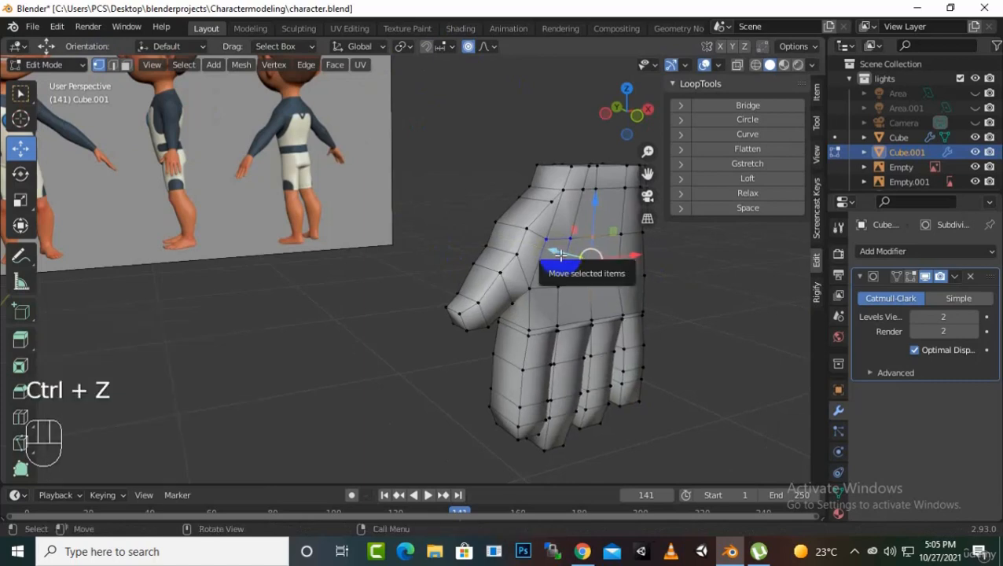
{"action": "scroll", "coordinate": [561, 255], "scroll_direction": "down", "scroll_amount": 1}
{"action": "scroll", "coordinate": [552, 258], "scroll_direction": "up", "scroll_amount": 2}
{"action": "scroll", "coordinate": [590, 266], "scroll_direction": "down", "scroll_amount": 1}
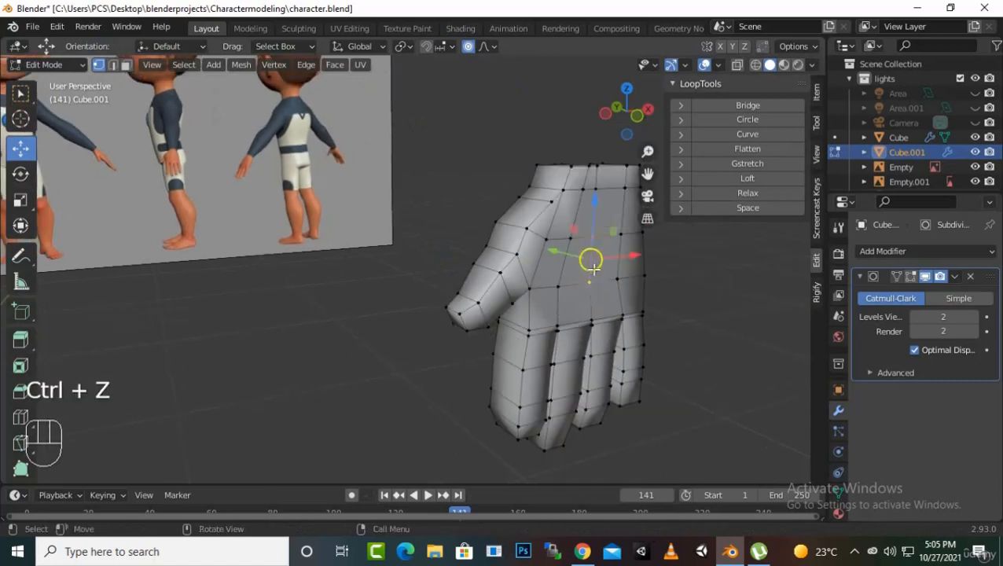
Try to move the two palm vertices freely with a proportional editing size of about 0.07, and undo the move
{"action": "key", "text": "g"}
{"action": "scroll", "coordinate": [594, 263], "scroll_direction": "down", "scroll_amount": 2}
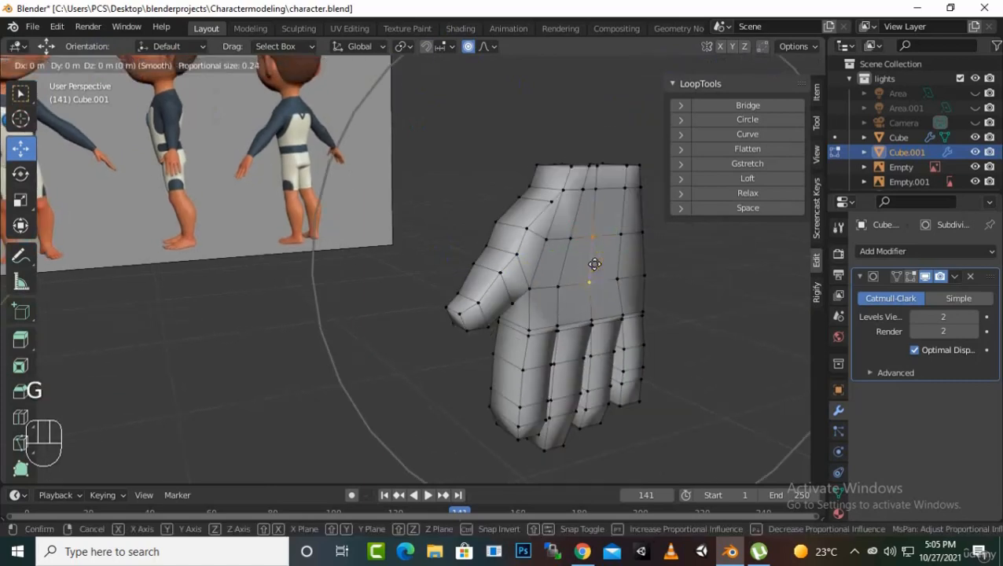
{"action": "scroll", "coordinate": [594, 264], "scroll_direction": "up", "scroll_amount": 2}
{"action": "scroll", "coordinate": [594, 264], "scroll_direction": "up", "scroll_amount": 10}
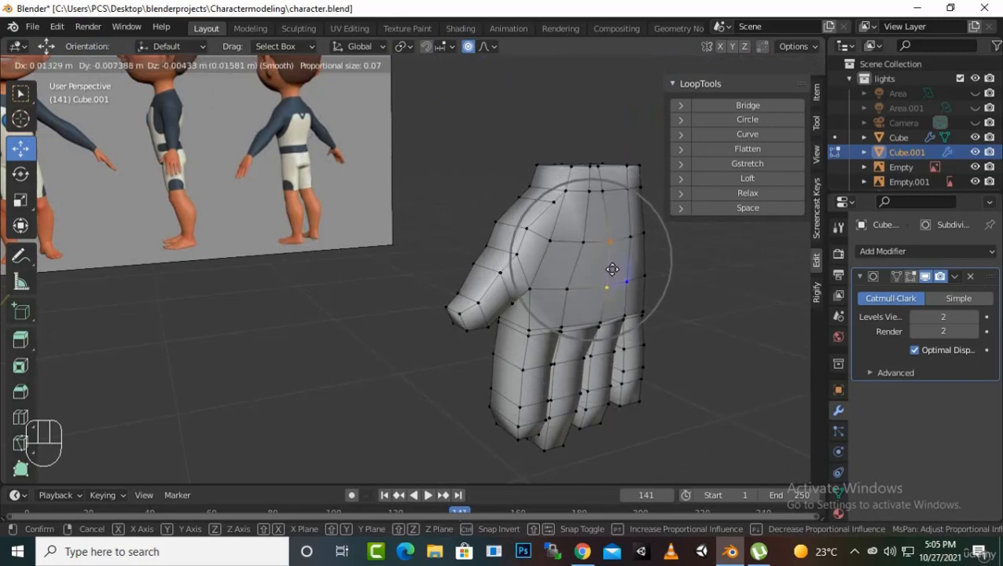
{"action": "left_click", "coordinate": [611, 268]}
{"action": "mouse_move", "coordinate": [640, 325]}
{"action": "middle_mouse_down"}
{"action": "mouse_move", "coordinate": [789, 356]}
{"action": "mouse_move", "coordinate": [773, 474]}
{"action": "mouse_move", "coordinate": [694, 455]}
{"action": "mouse_move", "coordinate": [681, 406]}
{"action": "mouse_move", "coordinate": [725, 366]}
{"action": "mouse_move", "coordinate": [683, 359]}
{"action": "mouse_move", "coordinate": [665, 331]}
{"action": "mouse_move", "coordinate": [648, 334]}
{"action": "middle_mouse_up"}
{"action": "key", "text": "ctrl+z"}
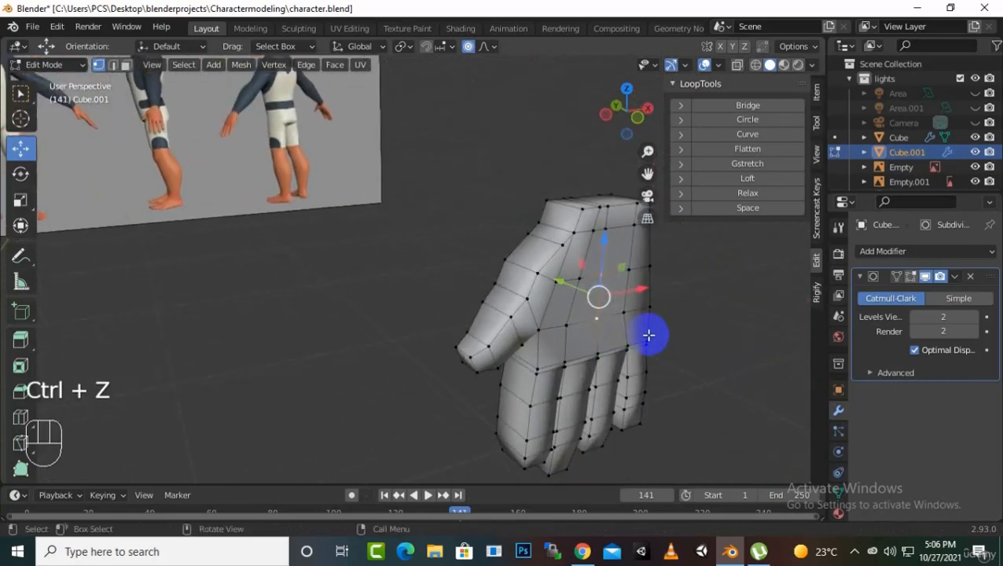
Shift the two palm vertices slightly with a proportional size of about 0.11, and check the smoothed hand beside the body in Object Mode
{"action": "key", "text": "g"}
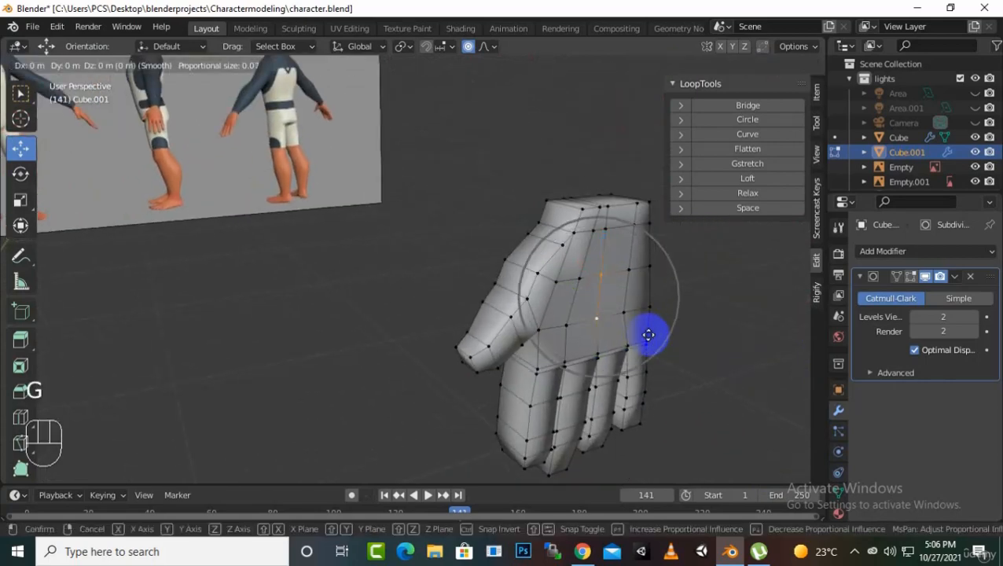
{"action": "scroll", "coordinate": [648, 335], "scroll_direction": "down", "scroll_amount": 5}
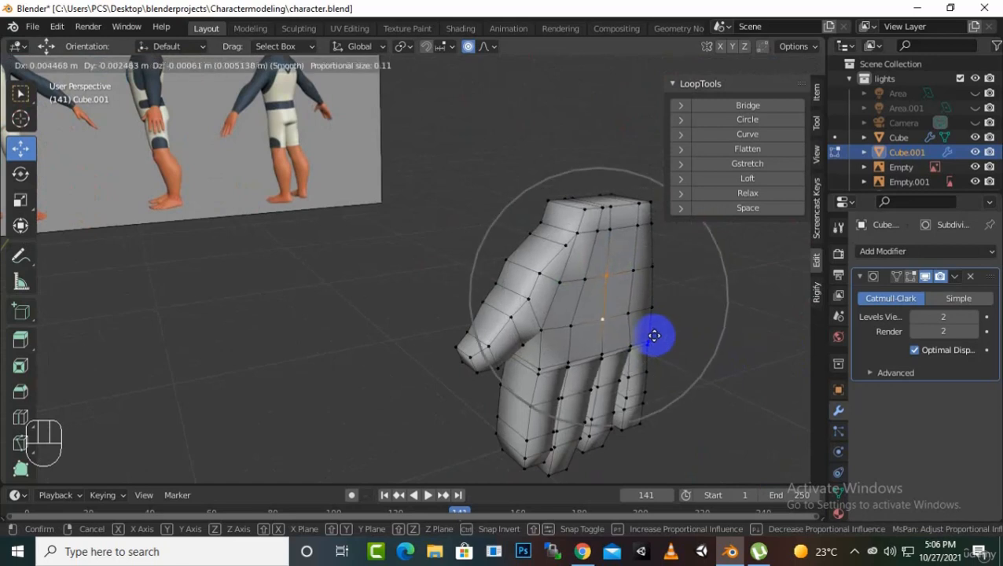
{"action": "left_click", "coordinate": [659, 336]}
{"action": "middle_click_drag", "start_coordinate": [659, 336], "coordinate": [464, 282]}
{"action": "key", "text": "Tab"}
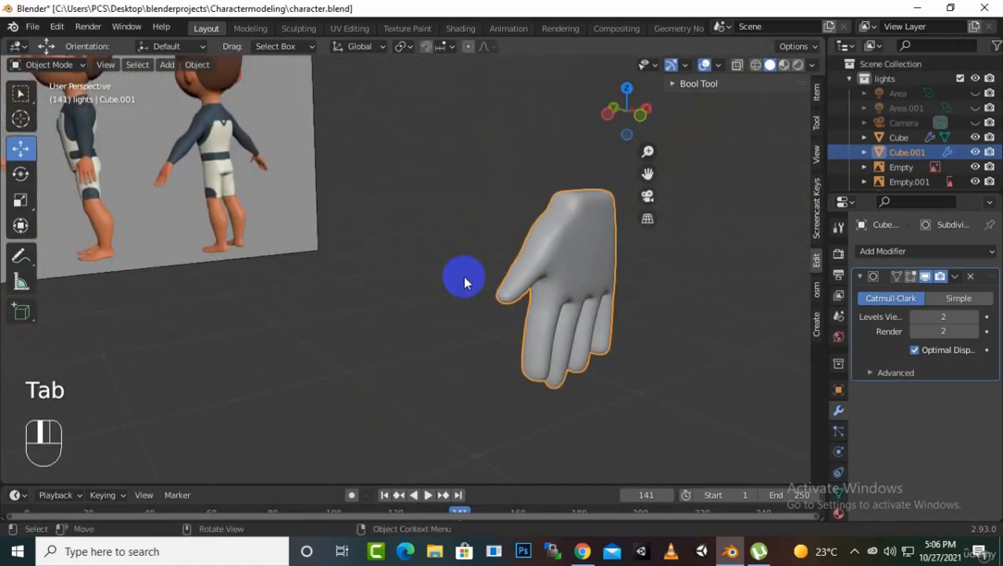
{"action": "scroll", "coordinate": [464, 283], "scroll_direction": "down", "scroll_amount": 5}
{"action": "scroll", "coordinate": [507, 341], "scroll_direction": "up", "scroll_amount": 2}
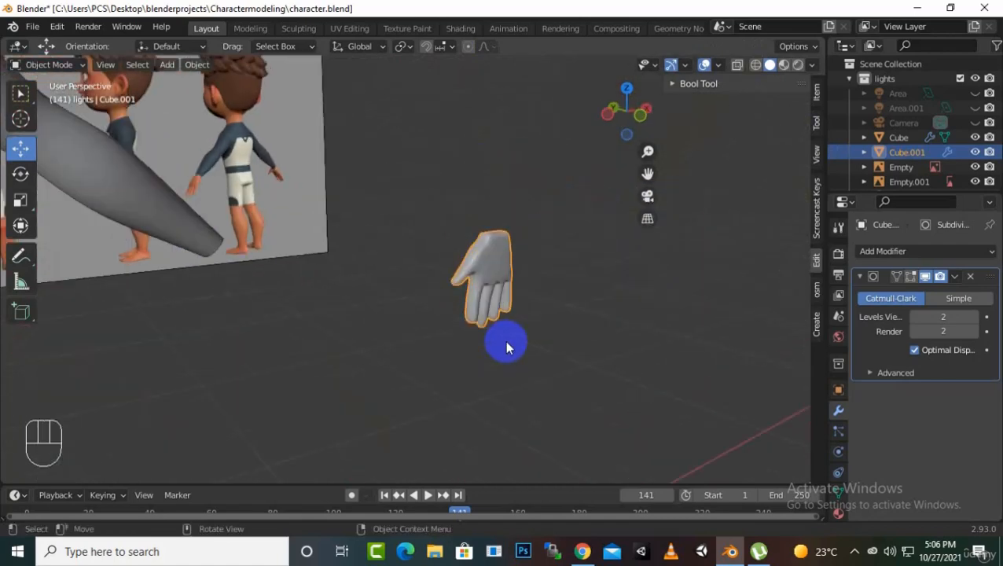
{"action": "scroll", "coordinate": [506, 341], "scroll_direction": "down", "scroll_amount": 2}
{"action": "scroll", "coordinate": [380, 293], "scroll_direction": "down", "scroll_amount": 3}
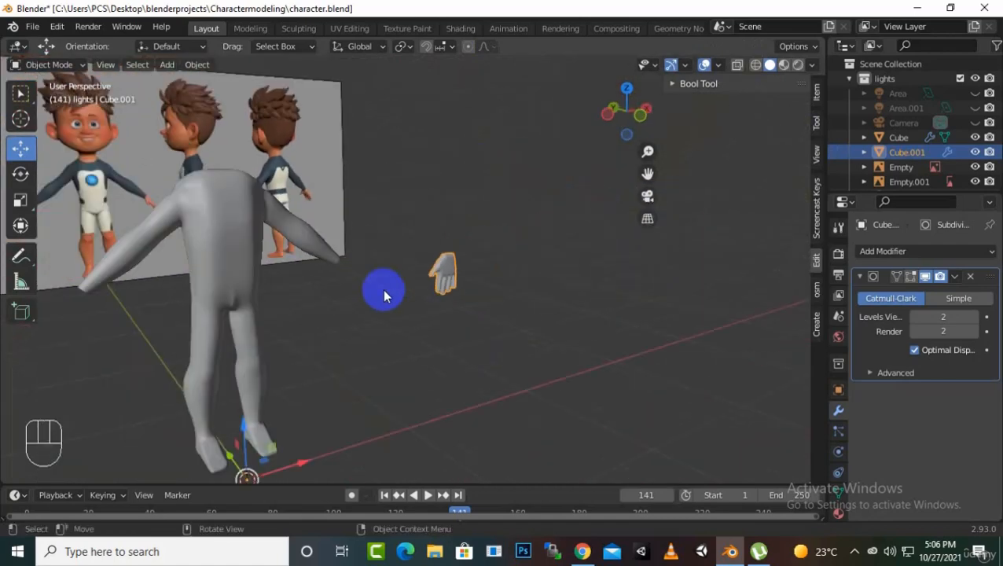
In Edit Mode from the front view, move the entire hand mesh about -0.658 m along X to the arm's wrist
{"action": "key", "text": "KP_1"}
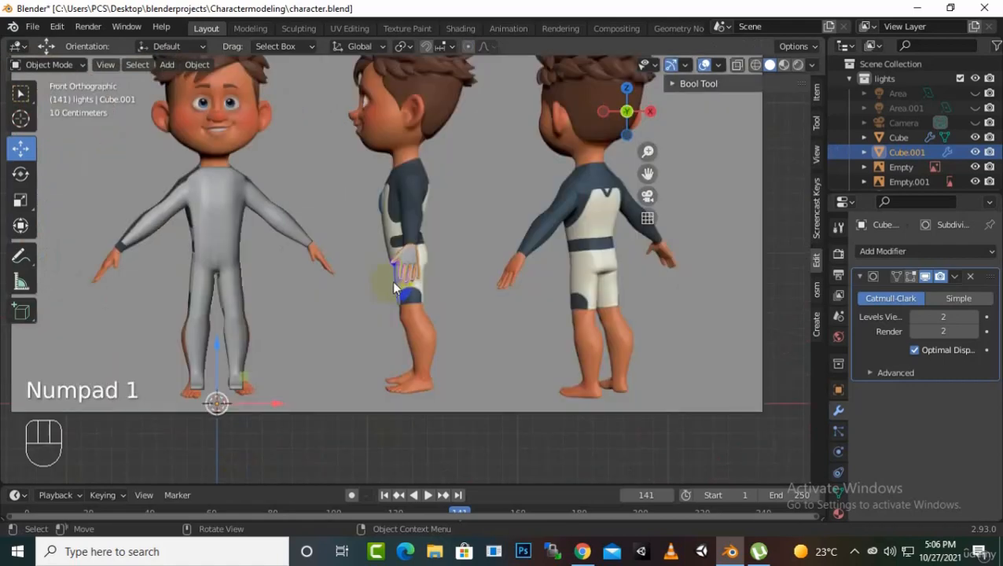
{"action": "key", "text": "Tab"}
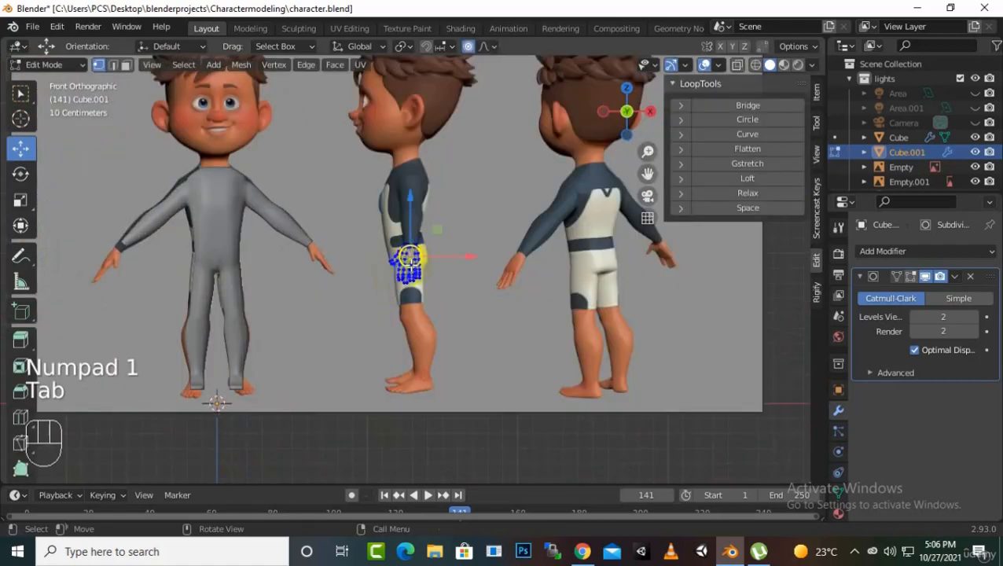
{"action": "scroll", "coordinate": [417, 272], "scroll_direction": "up", "scroll_amount": 1}
{"action": "key", "text": "a"}
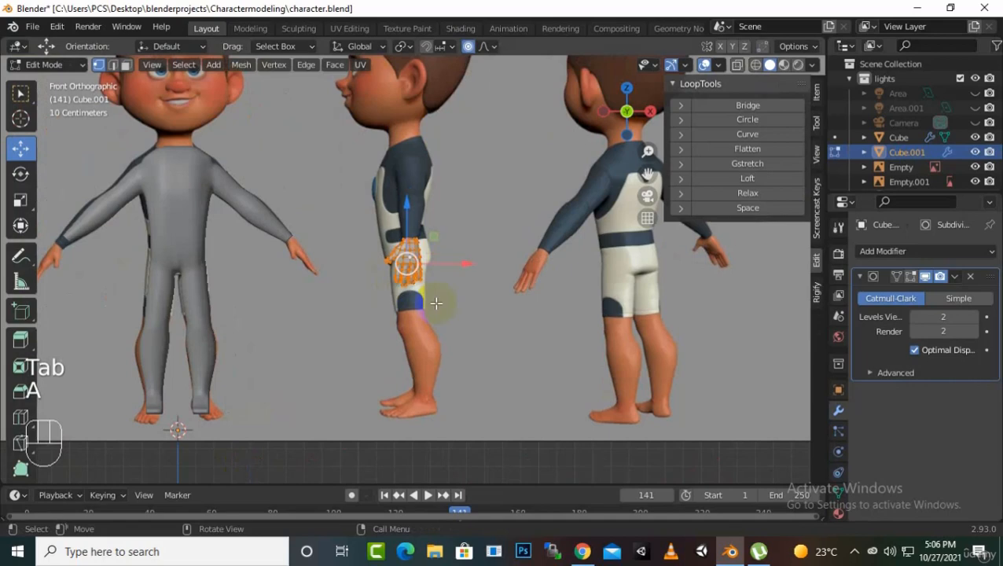
{"action": "key", "text": "g"}
{"action": "key", "text": "x"}
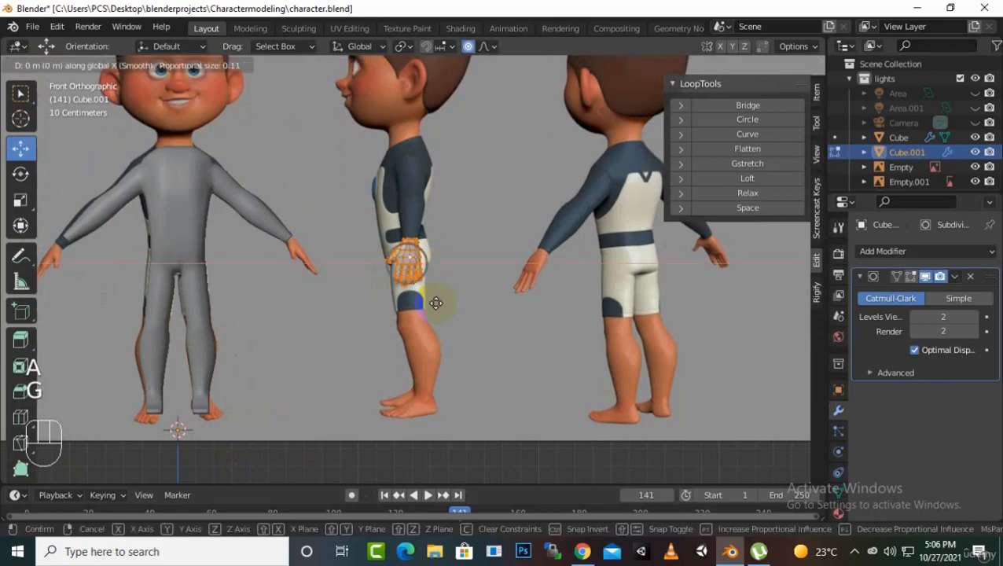
{"action": "left_click", "coordinate": [316, 299]}
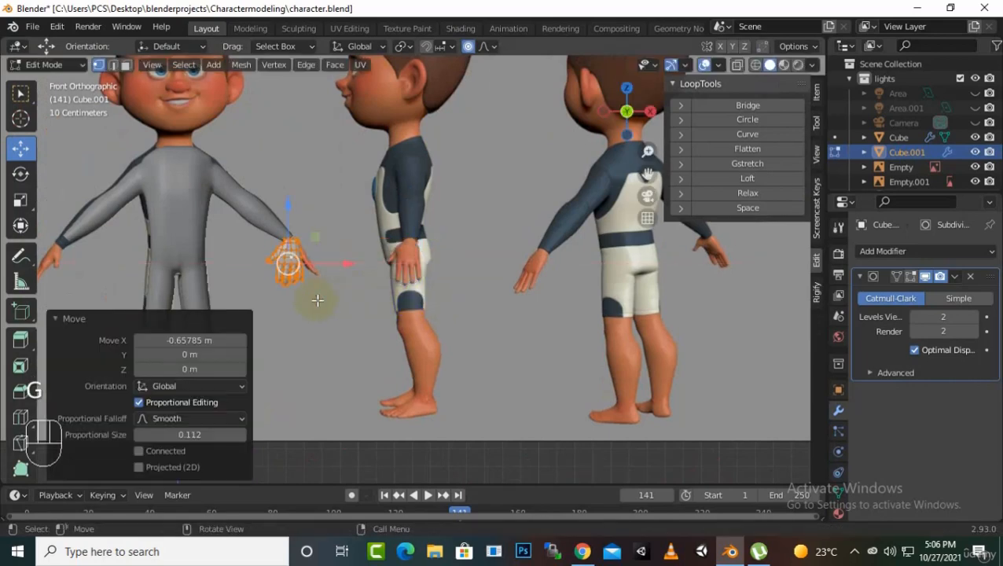
Rotate the hand about -34.1° in the front view to follow the arm's slope
{"action": "scroll", "coordinate": [261, 287], "scroll_direction": "up", "scroll_amount": 2}
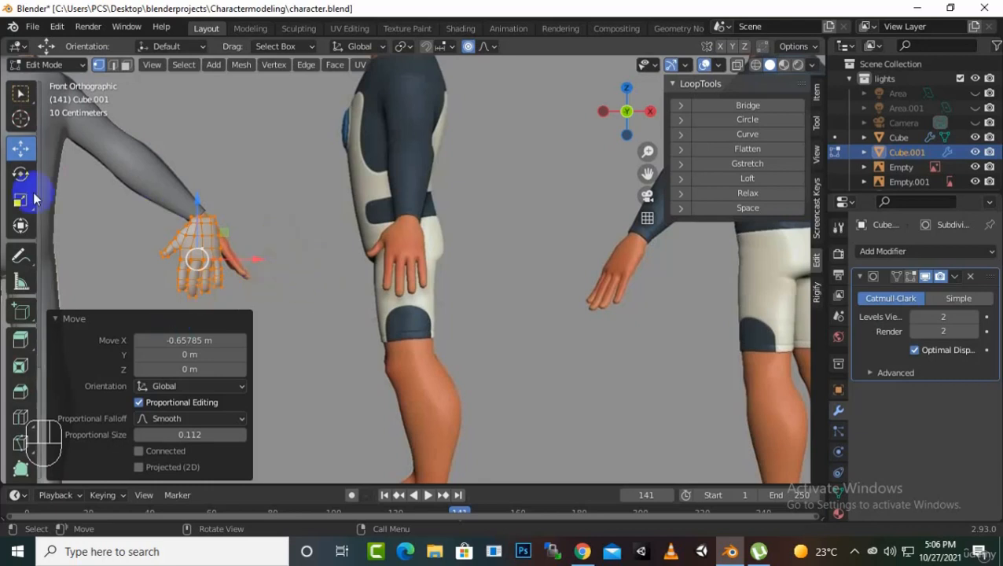
{"action": "left_click", "coordinate": [20, 174]}
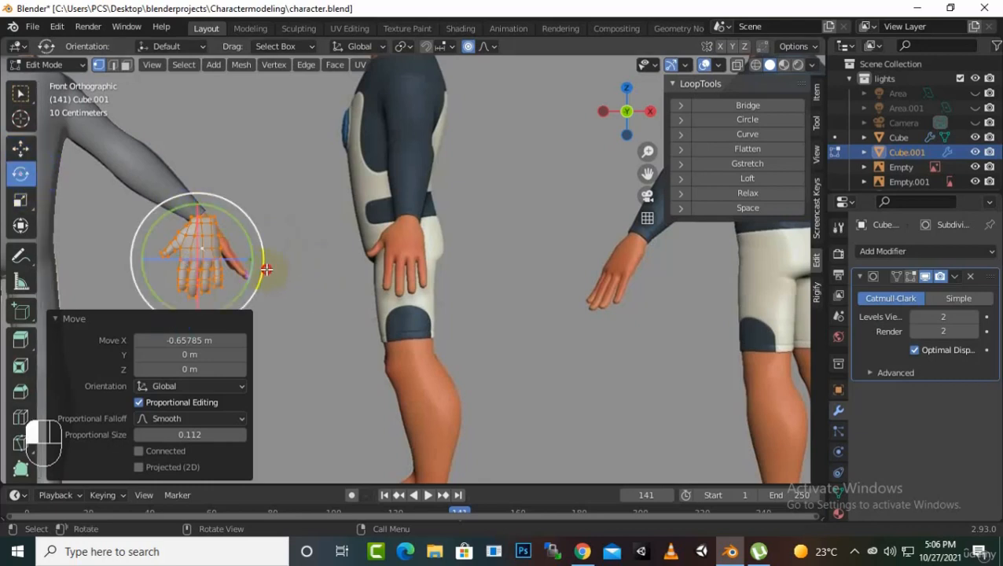
{"action": "left_click_drag", "start_coordinate": [267, 270], "coordinate": [275, 223]}
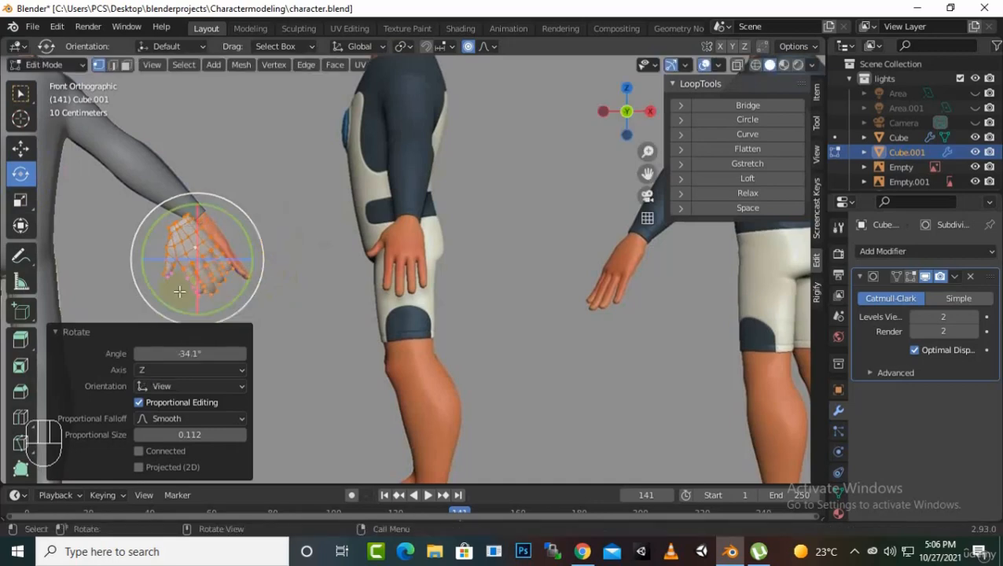
Try to turn the hand about global Z in the right side view, and undo the rotation
{"action": "key", "text": "KP_3"}
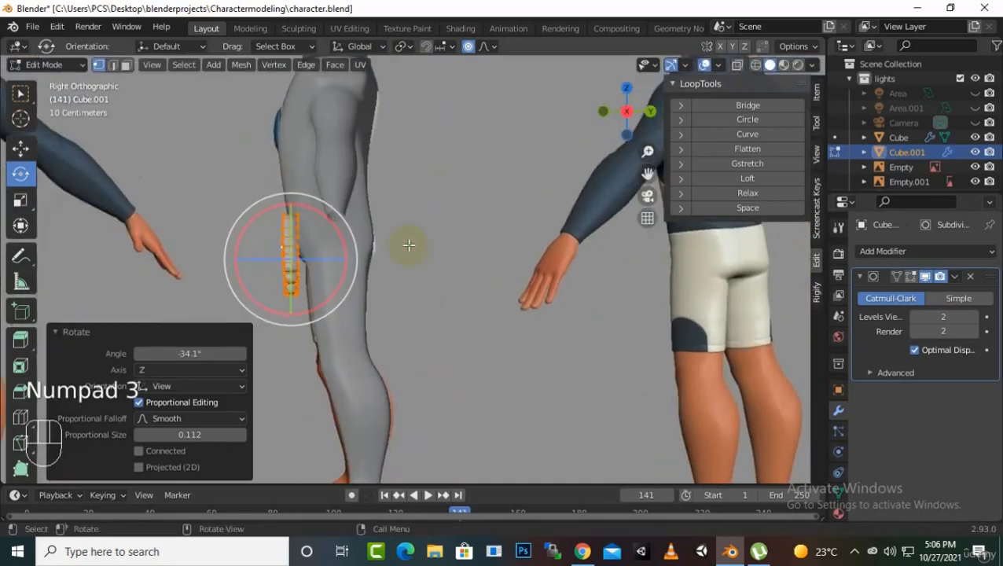
{"action": "scroll", "coordinate": [264, 294], "scroll_direction": "up", "scroll_amount": 1}
{"action": "scroll", "coordinate": [300, 272], "scroll_direction": "up", "scroll_amount": 1}
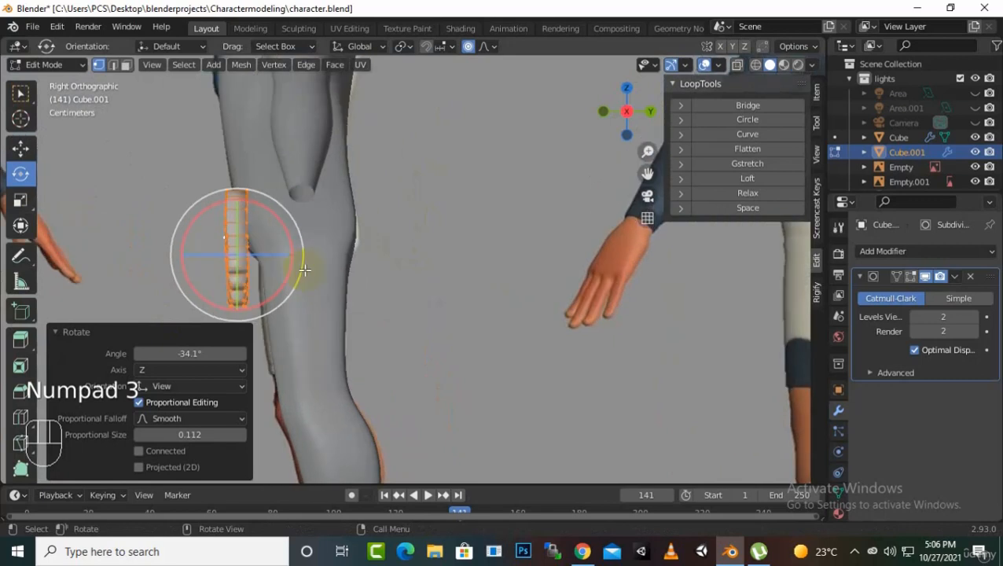
{"action": "left_click_drag", "start_coordinate": [263, 254], "coordinate": [271, 253]}
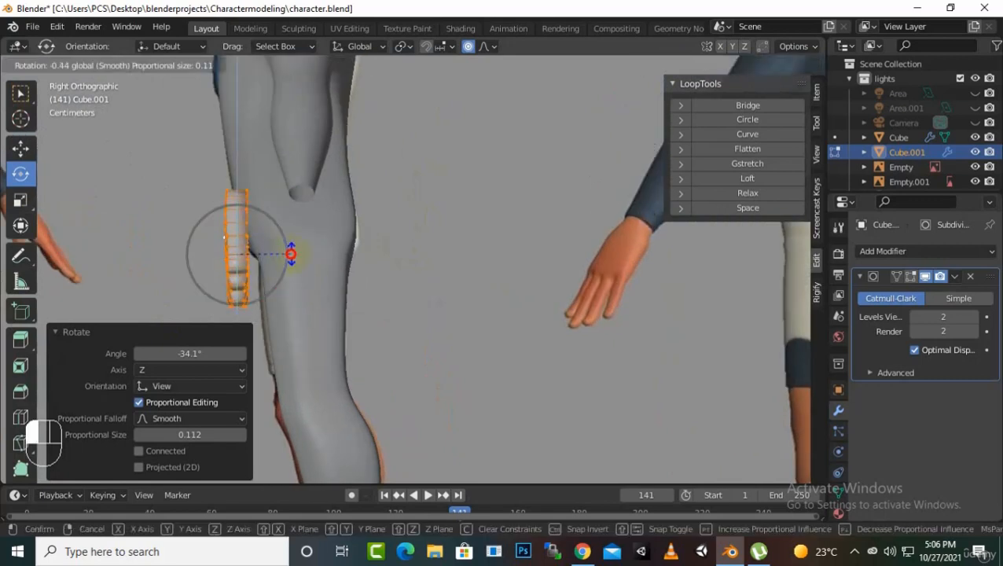
{"action": "left_click_drag", "start_coordinate": [467, 254], "coordinate": [466, 253]}
{"action": "key", "text": "ctrl+z"}
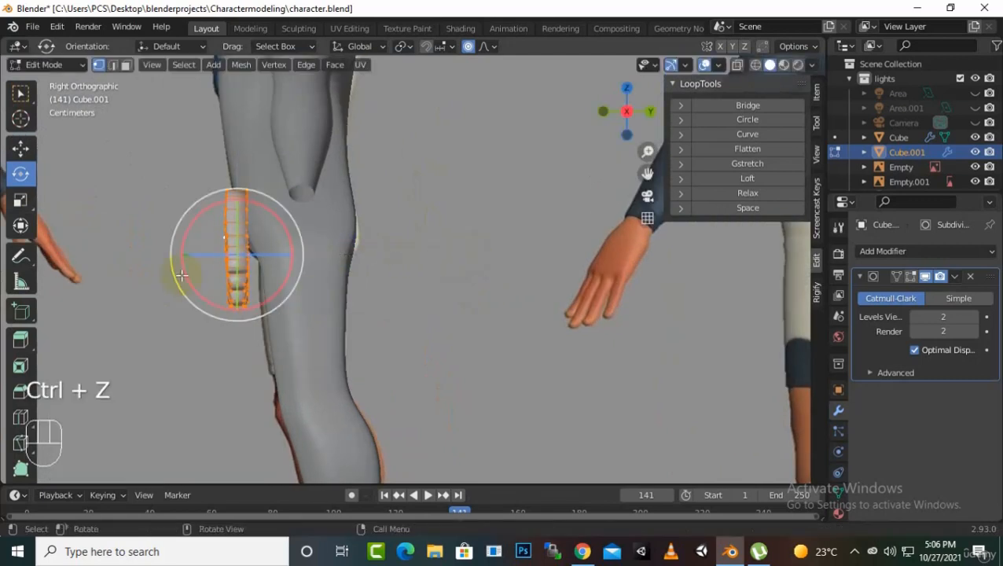
Try rotating the hand about 125° around global Z, and undo both this turn and the earlier front-view tilt
{"action": "scroll", "coordinate": [259, 340], "scroll_direction": "down", "scroll_amount": 2}
{"action": "middle_click_drag", "start_coordinate": [239, 363], "coordinate": [361, 349]}
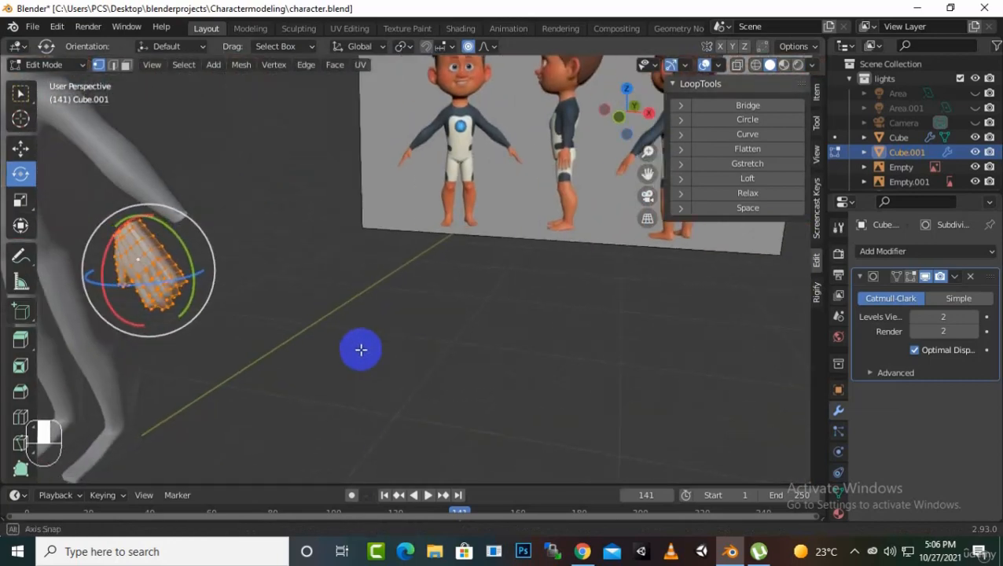
{"action": "left_click_drag", "start_coordinate": [119, 288], "coordinate": [183, 284]}
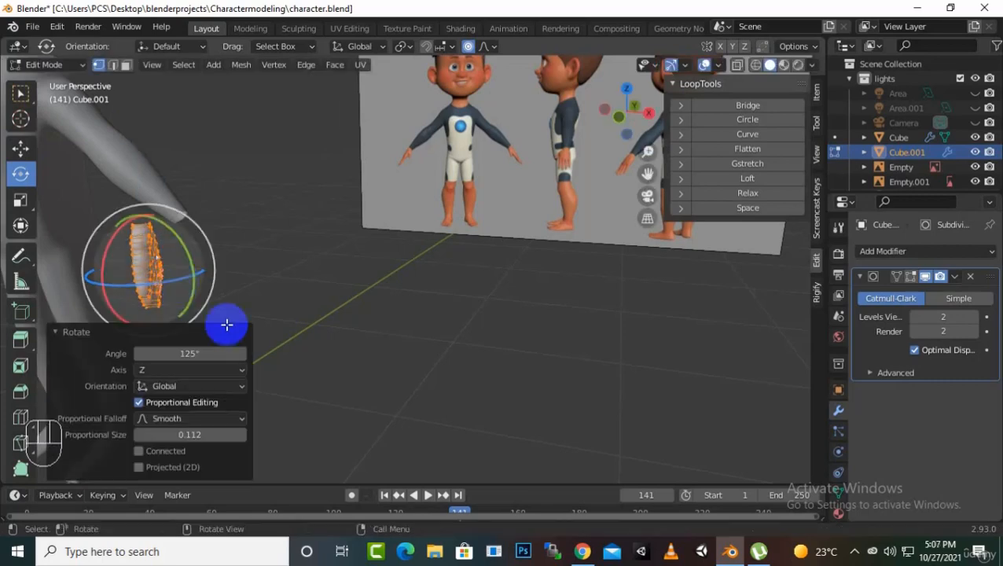
{"action": "middle_click_drag", "start_coordinate": [224, 325], "coordinate": [505, 305]}
{"action": "key", "text": "ctrl+z"}
{"action": "key", "text": "ctrl+z"}
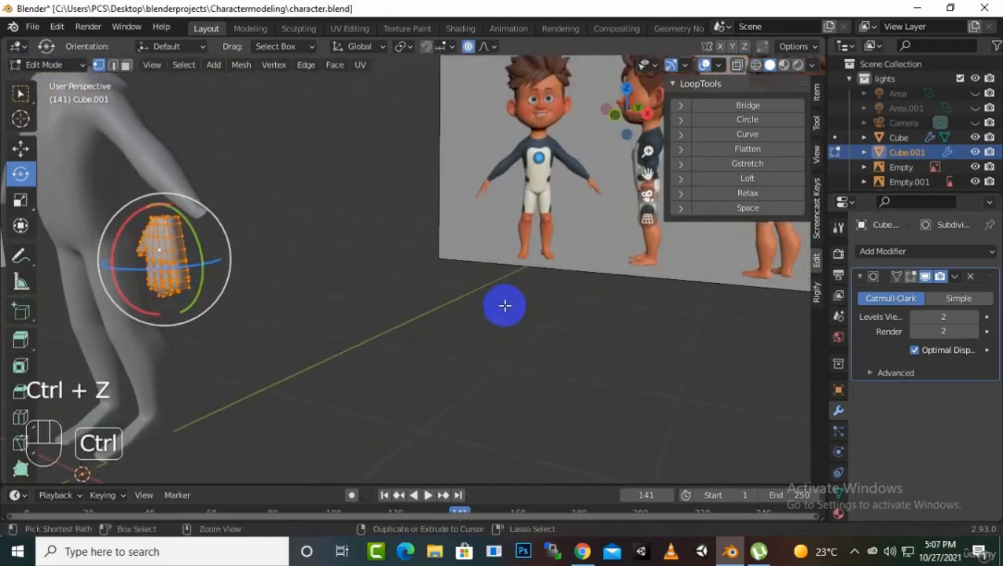
Rotate the hand 90° around global Z and tilt it about -28.5° around global Y to match the arm's slope
{"action": "middle_click_drag", "start_coordinate": [361, 316], "coordinate": [415, 325]}
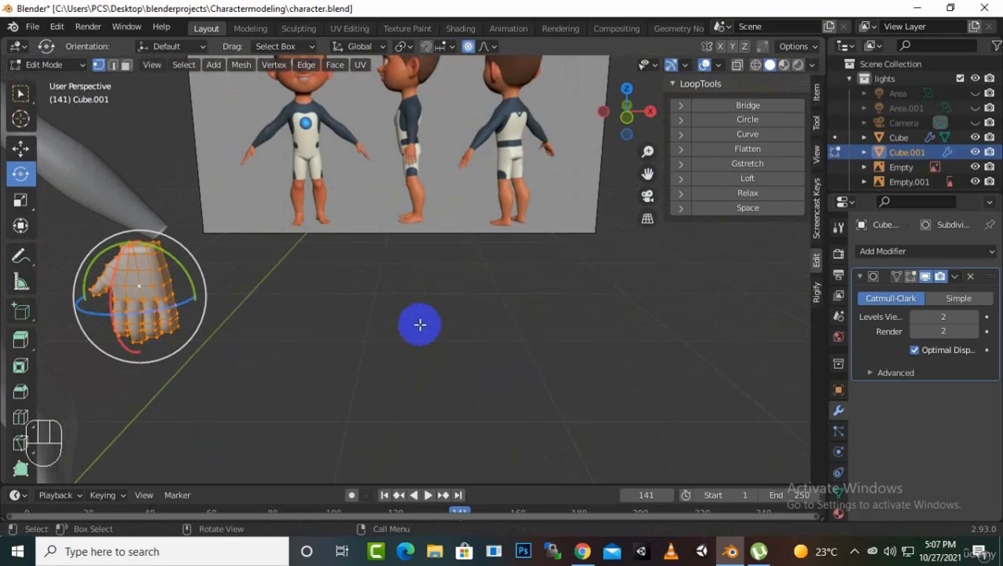
{"action": "key", "text": "r"}
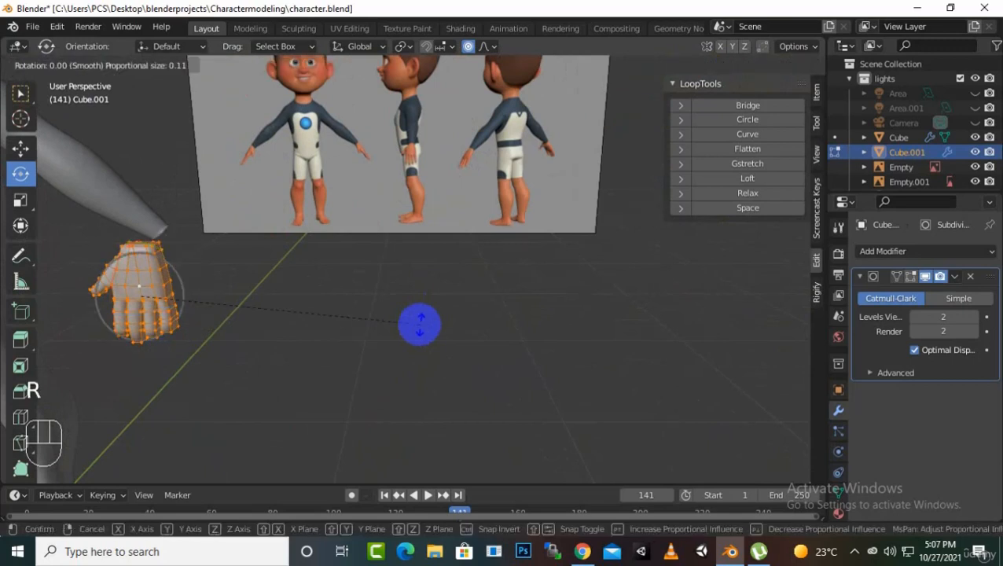
{"action": "type", "text": "z"}
{"action": "type", "text": "90"}
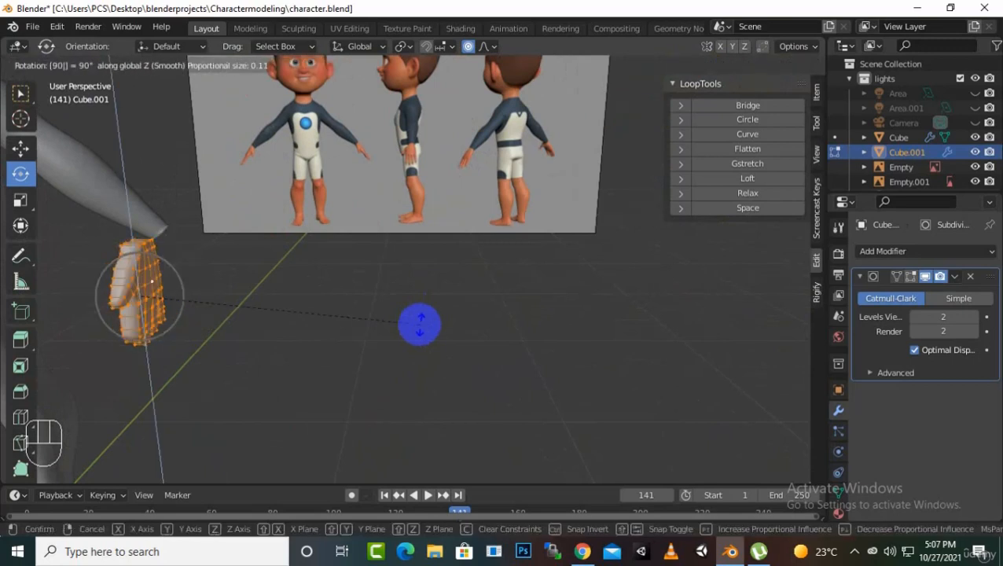
{"action": "key", "text": "Return"}
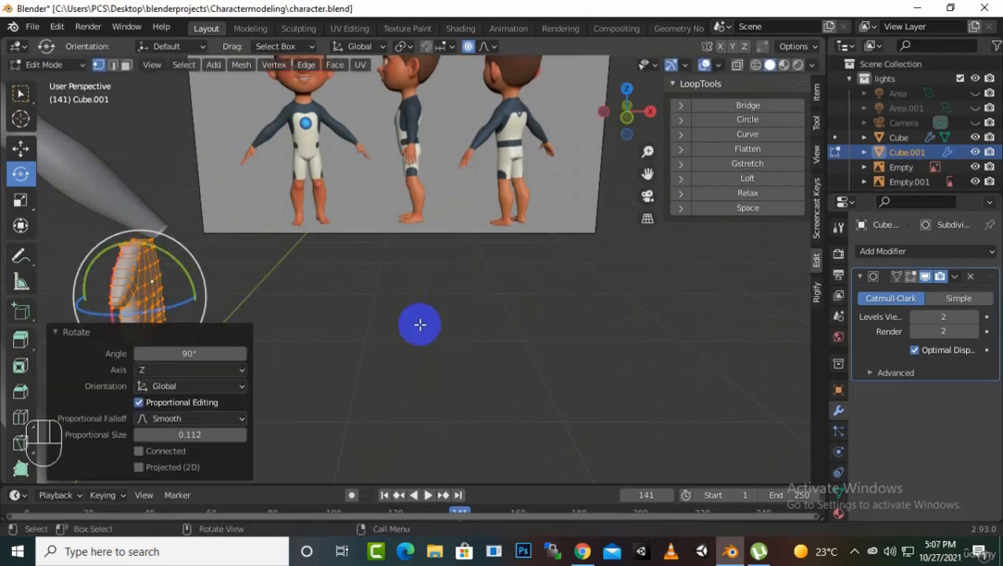
{"action": "middle_click_drag", "start_coordinate": [420, 324], "coordinate": [333, 253]}
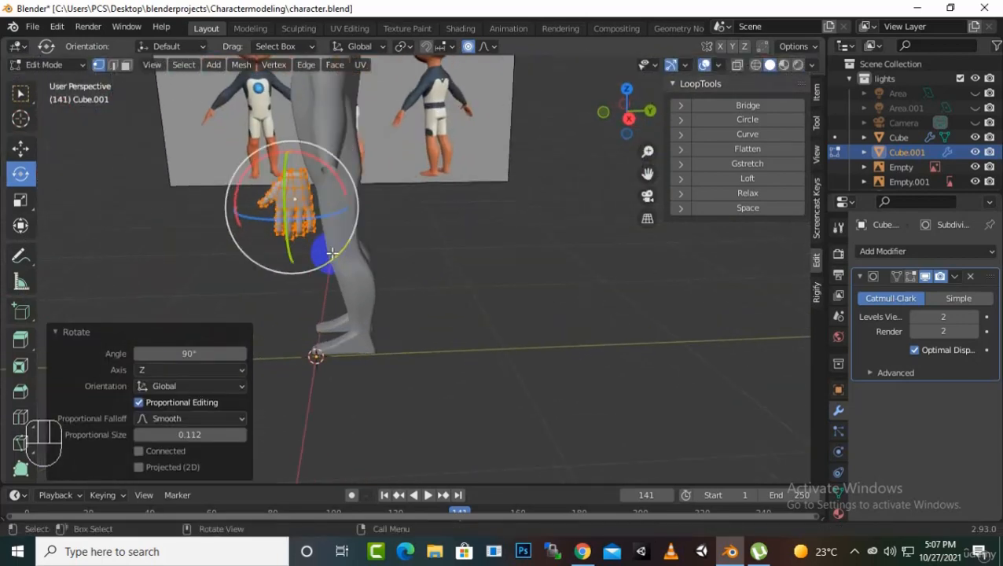
{"action": "left_click_drag", "start_coordinate": [285, 235], "coordinate": [295, 182]}
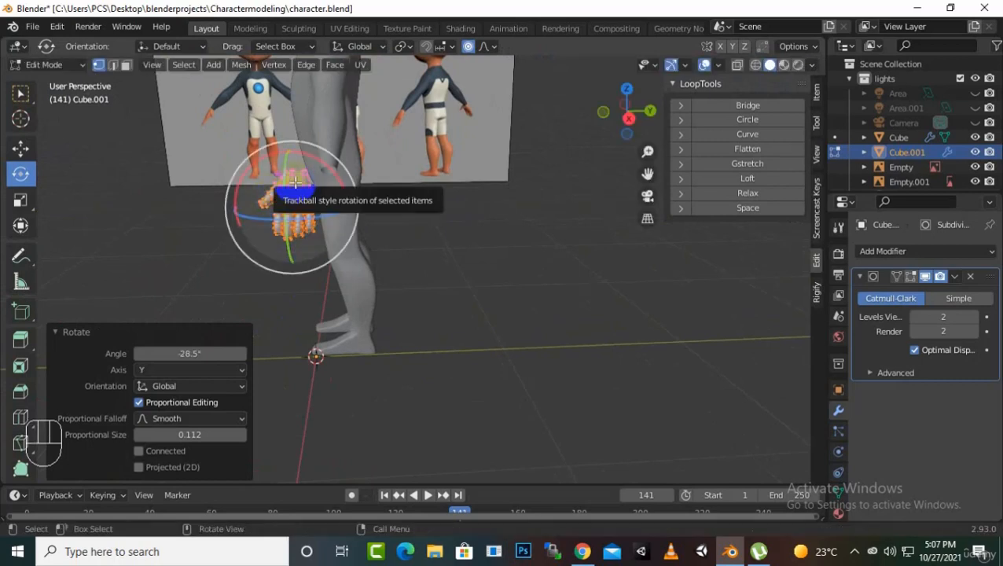
In the right side view, move the hand about 0.13 m along Y to line it up with the wrist opening
{"action": "key", "text": "KP_3"}
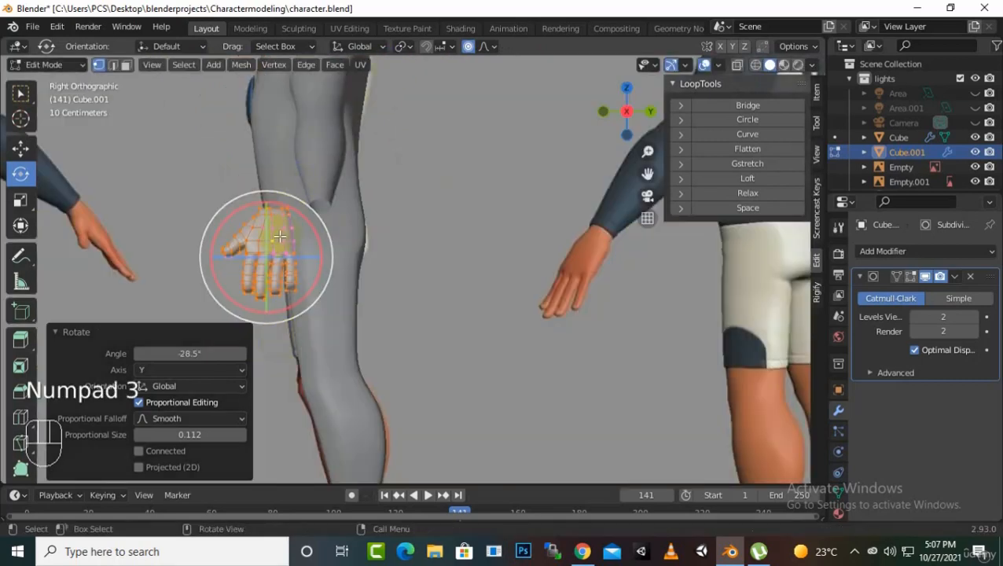
{"action": "left_click", "coordinate": [21, 146]}
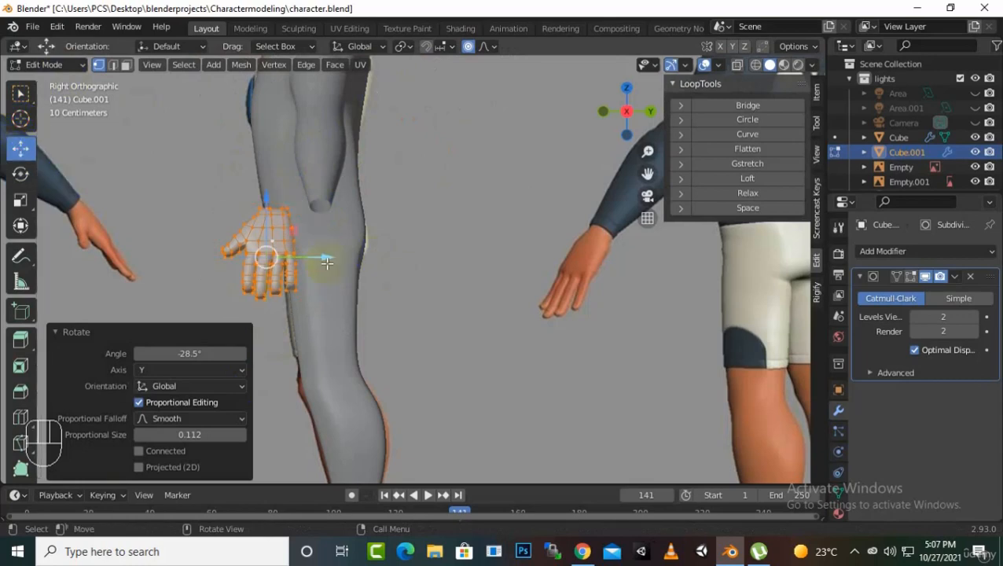
{"action": "left_click_drag", "start_coordinate": [324, 259], "coordinate": [385, 270]}
{"action": "left_click", "coordinate": [381, 270]}
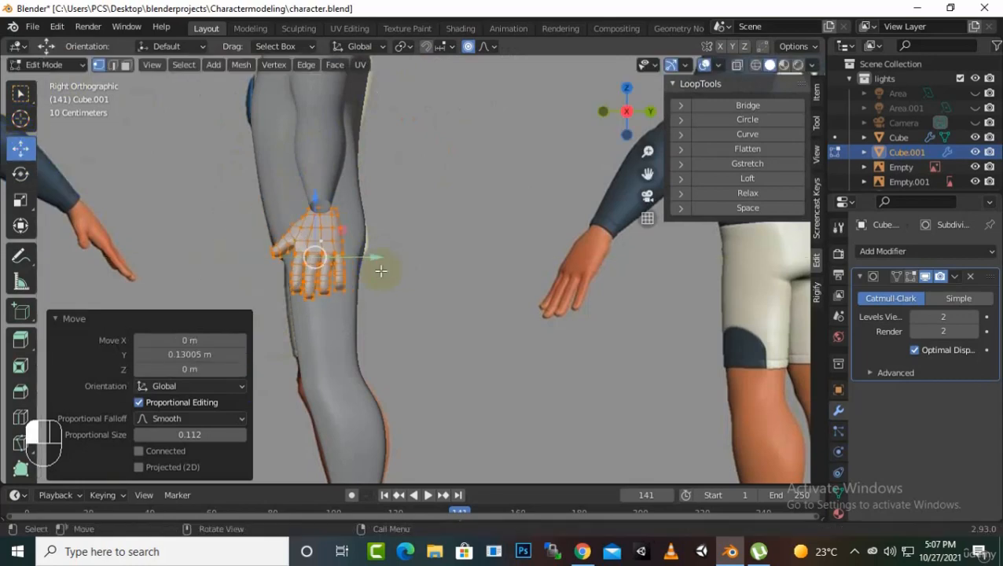
Move the hand about 0.096 m along X to sit at the arm's end, and inspect the alignment from several angles
{"action": "middle_click_drag", "start_coordinate": [364, 280], "coordinate": [112, 283]}
{"action": "key", "text": "g"}
{"action": "key", "text": "x"}
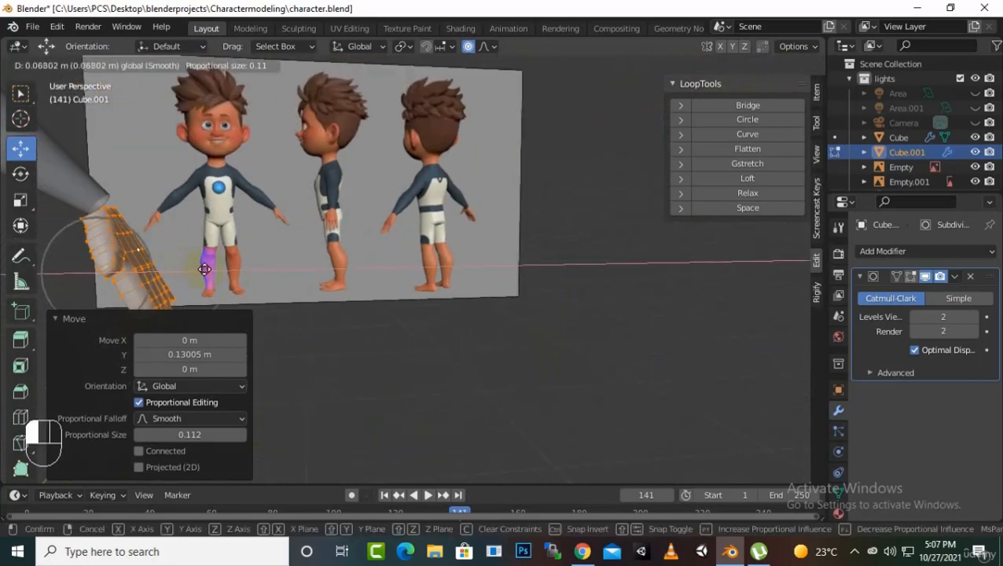
{"action": "left_click", "coordinate": [217, 270]}
{"action": "middle_click_drag", "start_coordinate": [423, 250], "coordinate": [460, 246]}
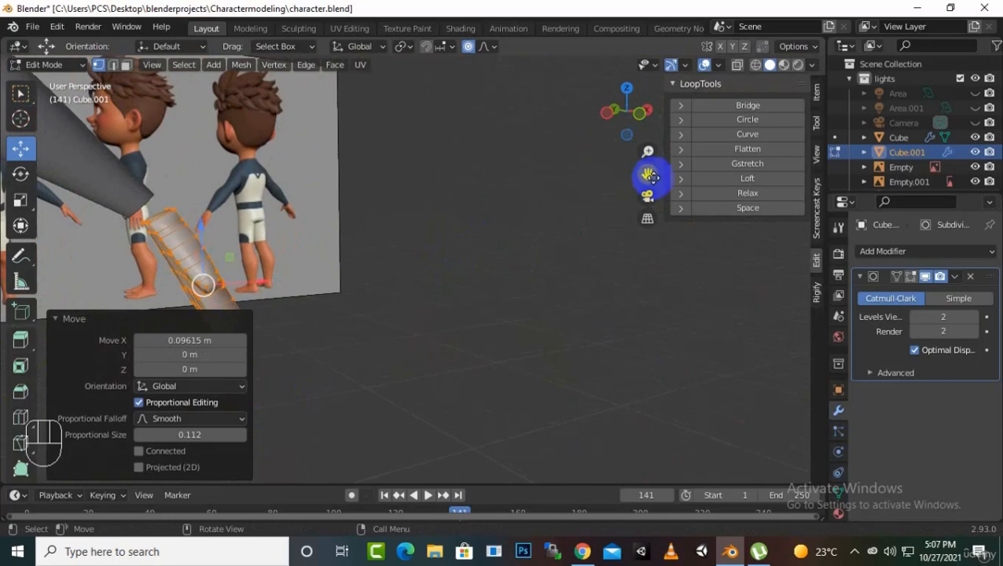
{"action": "left_click_drag", "start_coordinate": [649, 175], "coordinate": [734, 160]}
{"action": "middle_click_drag", "start_coordinate": [448, 268], "coordinate": [406, 271]}
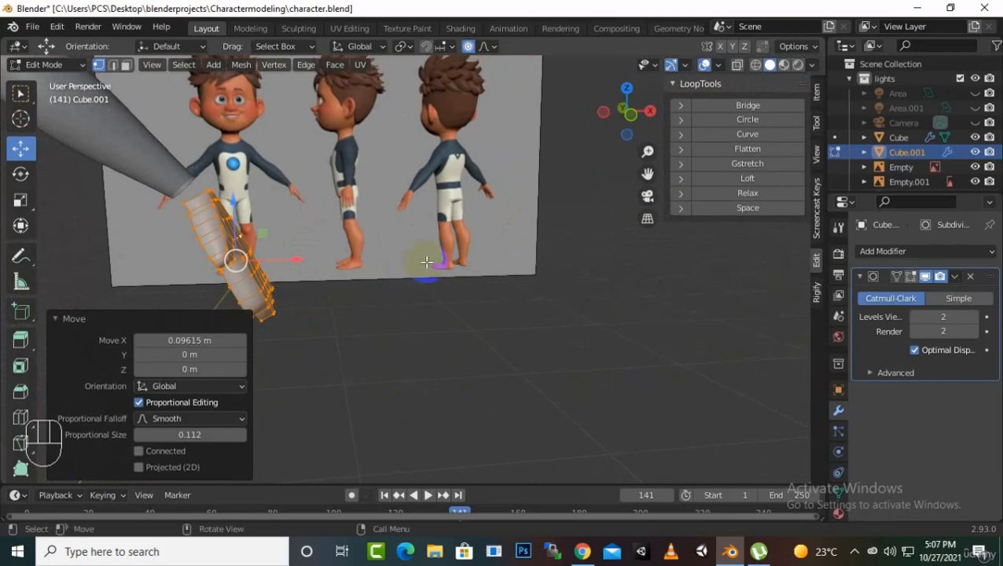
In the front view, rotate the hand about -8.63° to follow the arm's slope
{"action": "key", "text": "KP_1"}
{"action": "scroll", "coordinate": [246, 197], "scroll_direction": "up", "scroll_amount": 2}
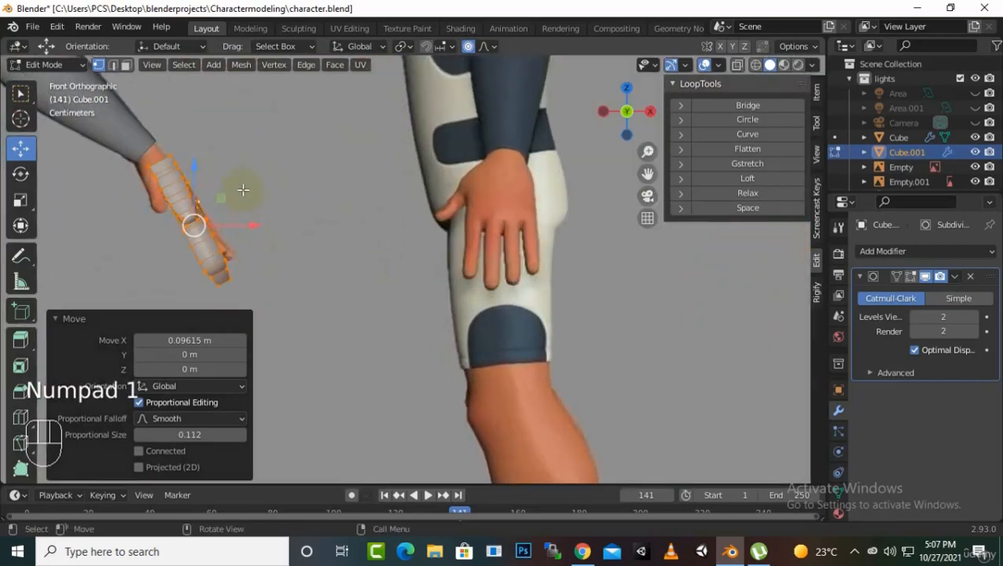
{"action": "left_click", "coordinate": [20, 173]}
{"action": "left_click_drag", "start_coordinate": [259, 191], "coordinate": [256, 186]}
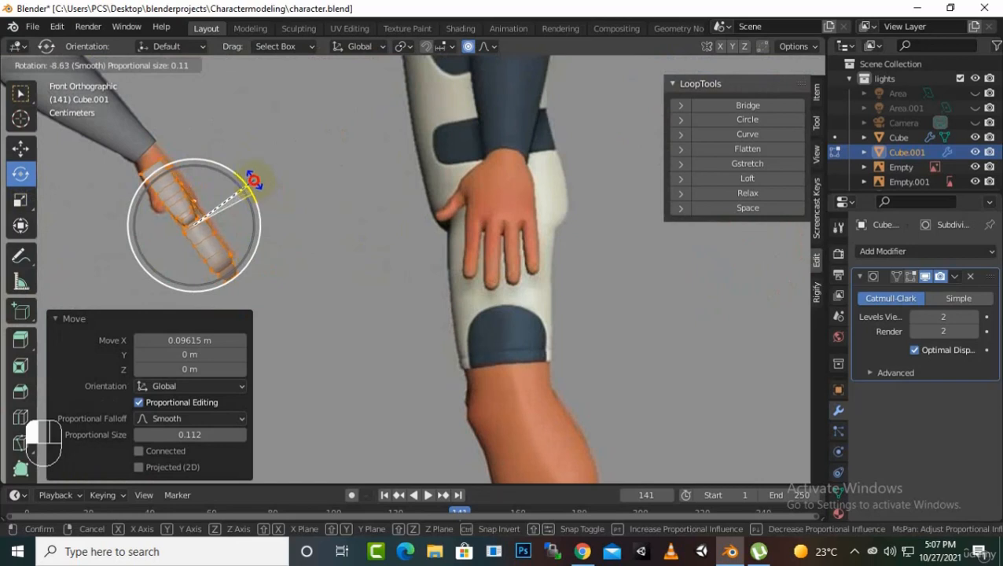
{"action": "left_click_drag", "start_coordinate": [253, 180], "coordinate": [254, 180]}
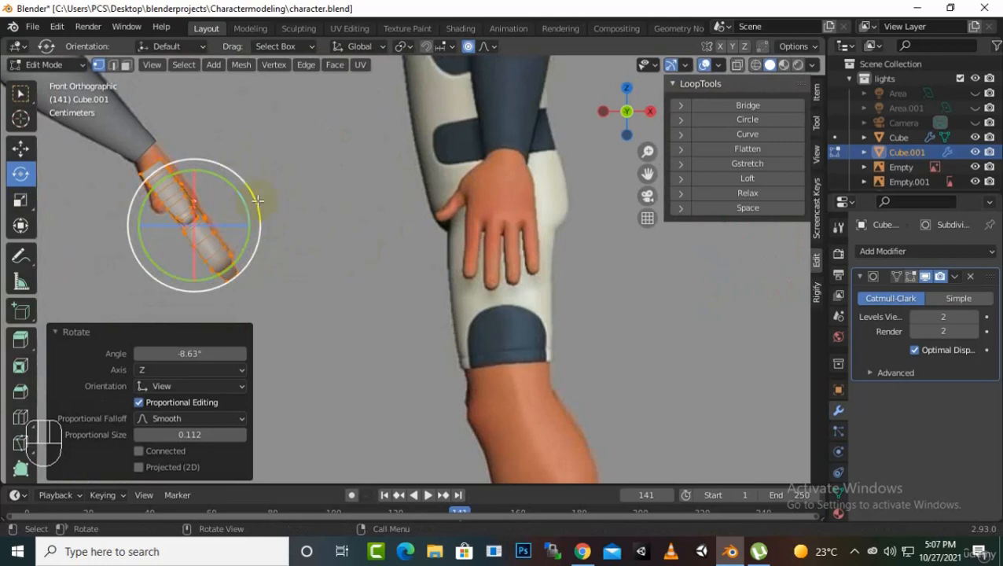
Move the hand about 0.018 m up along Z to close the gap at the wrist
{"action": "middle_click_drag", "start_coordinate": [441, 256], "coordinate": [486, 271]}
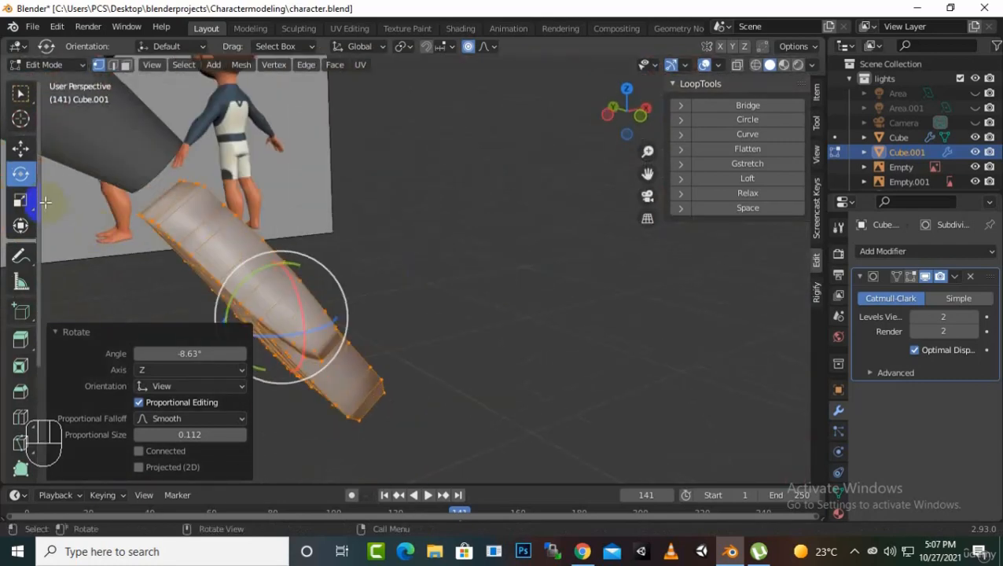
{"action": "left_click", "coordinate": [20, 151]}
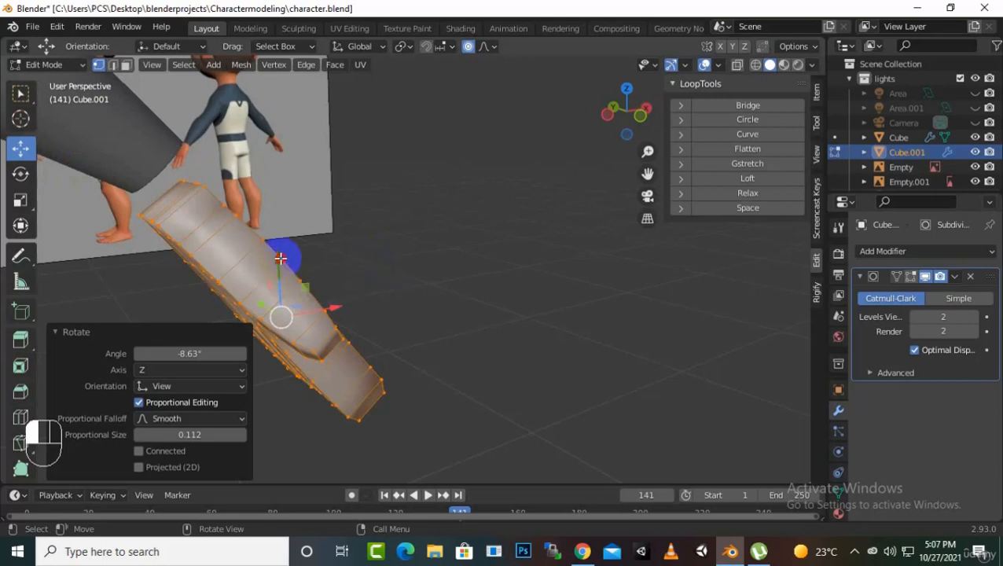
{"action": "key", "text": "g"}
{"action": "left_click", "coordinate": [282, 240]}
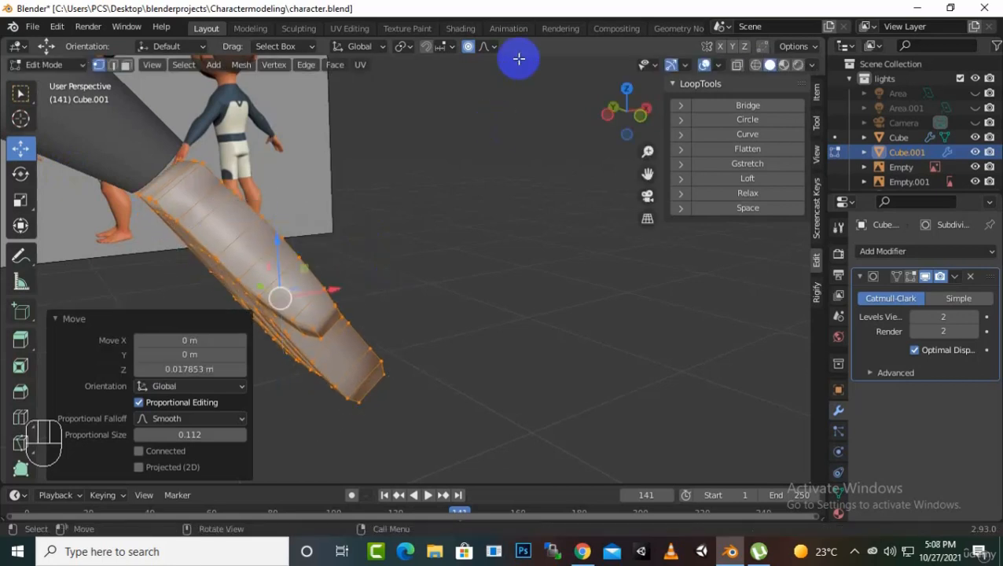
Turn off proportional editing and add a Mirror modifier on the X axis to the hand object
{"action": "middle_click_drag", "start_coordinate": [459, 151], "coordinate": [478, 448]}
{"action": "left_click", "coordinate": [904, 250]}
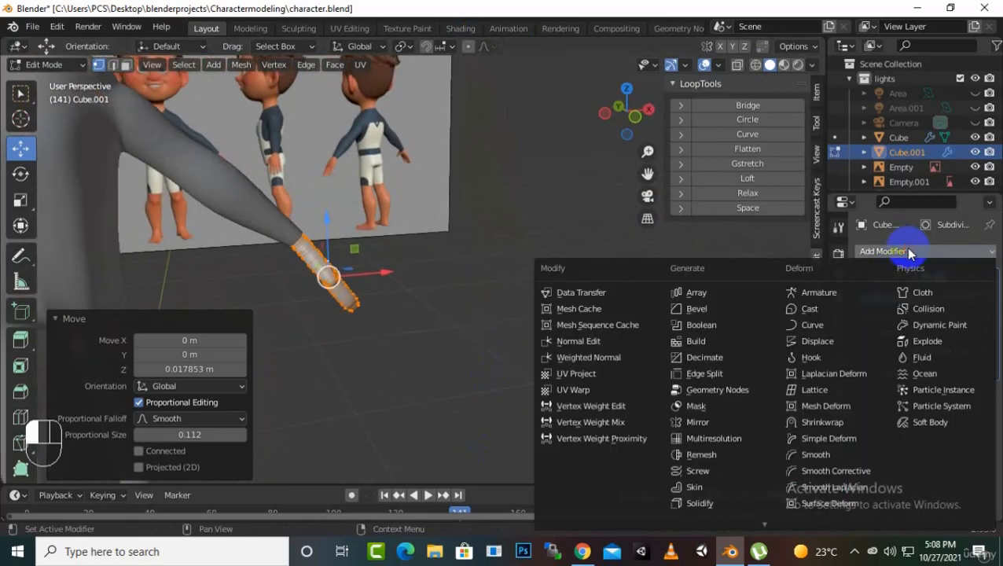
{"action": "left_click", "coordinate": [698, 423]}
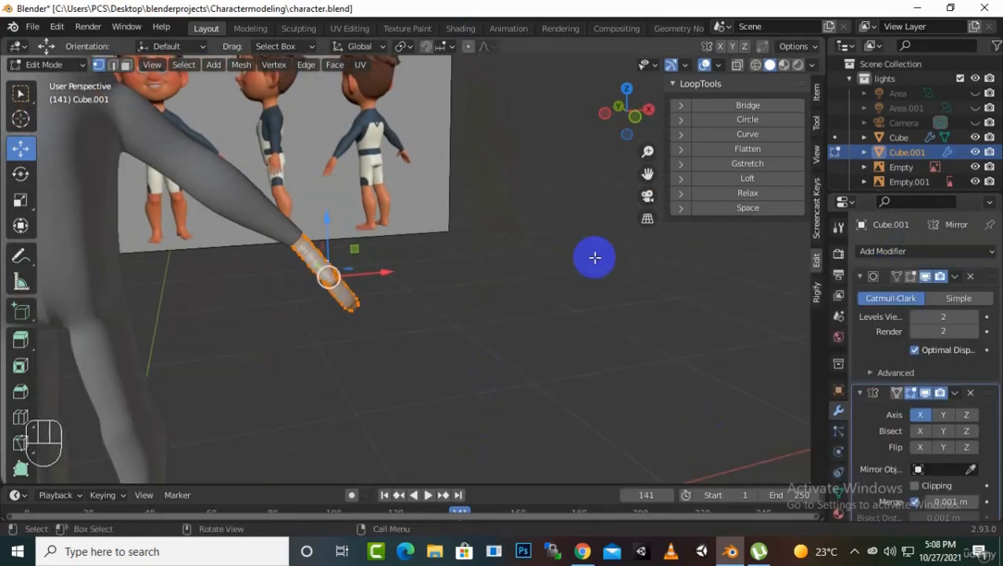
{"action": "scroll", "coordinate": [578, 222], "scroll_direction": "down", "scroll_amount": 4}
{"action": "middle_click_drag", "start_coordinate": [174, 277], "coordinate": [253, 259]}
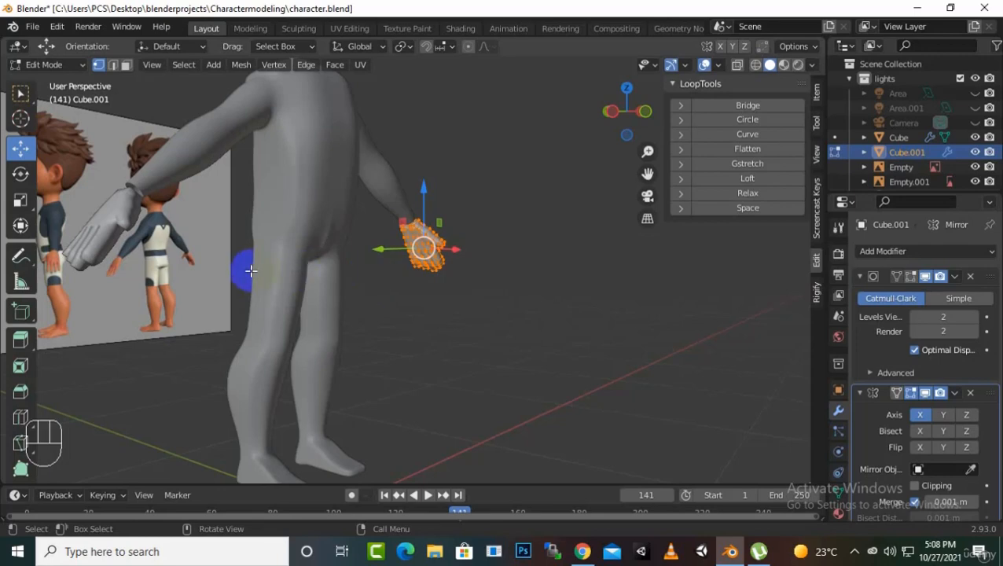
In Object Mode, select the hand and the body, with the body active, and join them into one object
{"action": "key", "text": "Tab"}
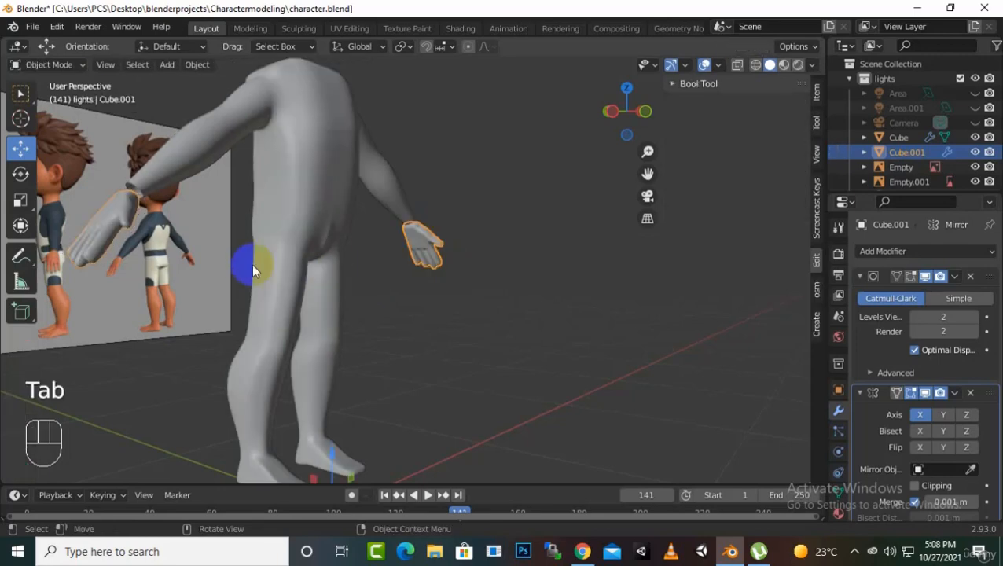
{"action": "left_click", "coordinate": [327, 223], "text": "shift"}
{"action": "middle_click_drag", "start_coordinate": [451, 271], "coordinate": [446, 328]}
{"action": "right_click", "coordinate": [340, 252]}
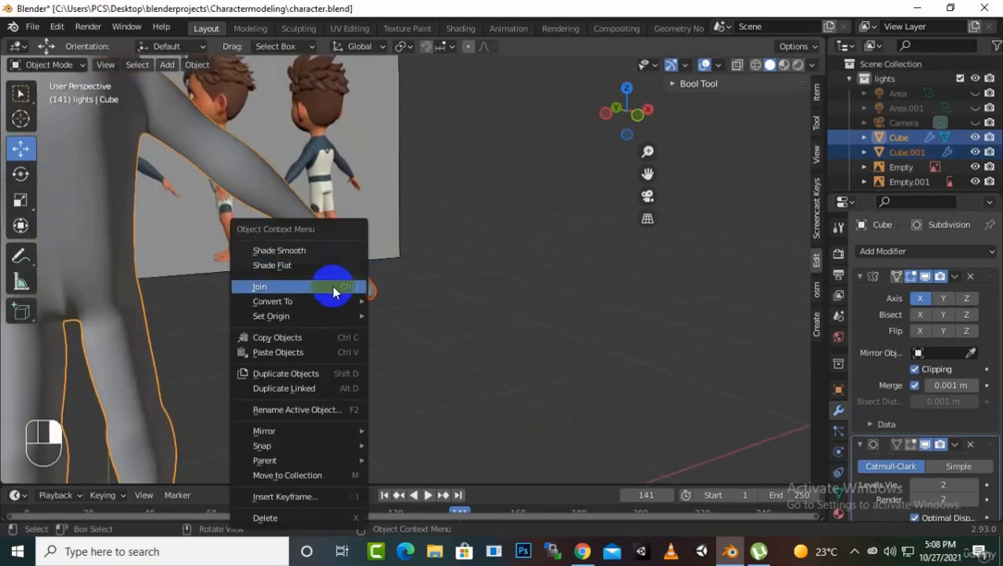
{"action": "left_click", "coordinate": [333, 290]}
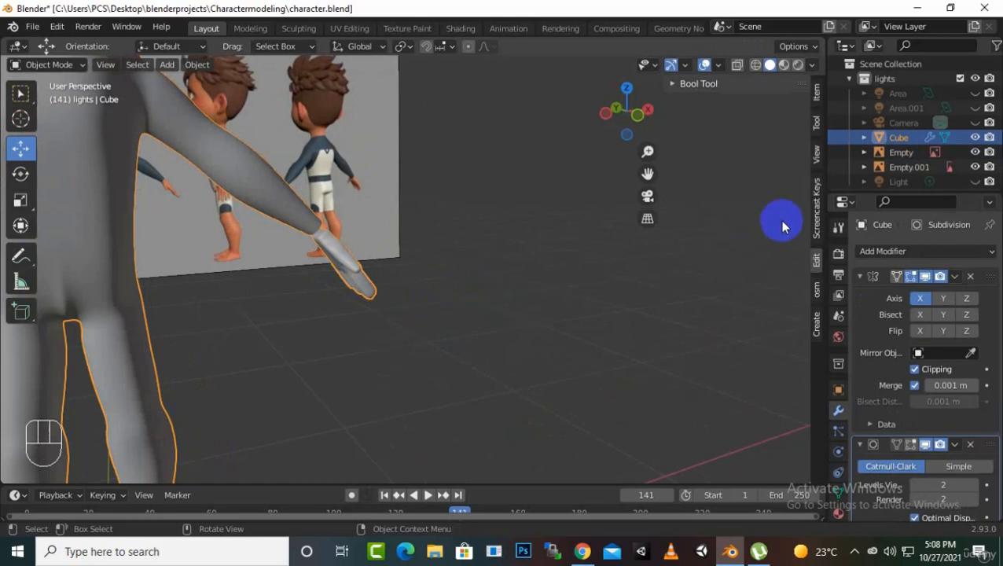
Rename the joined object as Body
{"action": "double_click", "coordinate": [897, 138]}
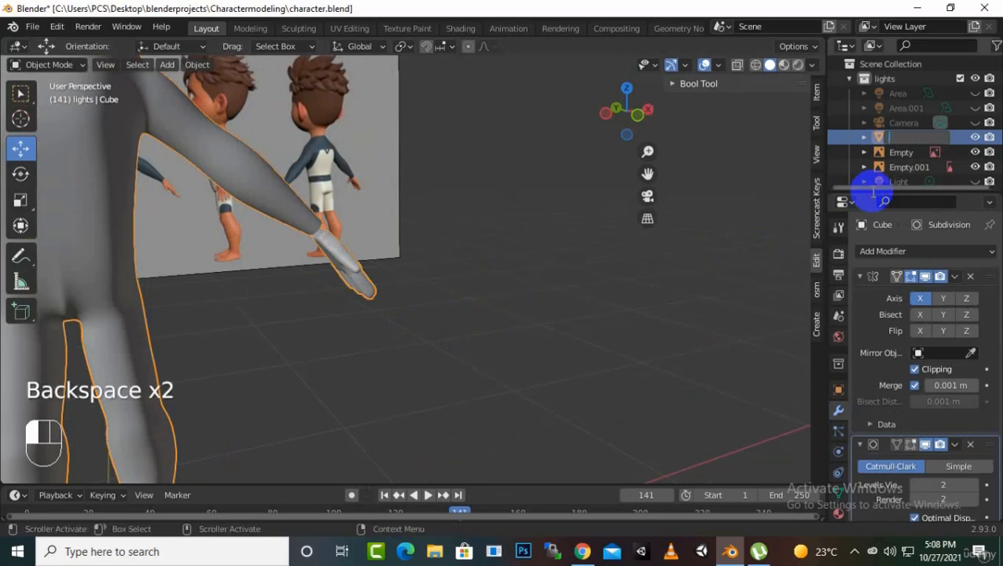
{"action": "type", "text": "Body"}
{"action": "key", "text": "Return"}
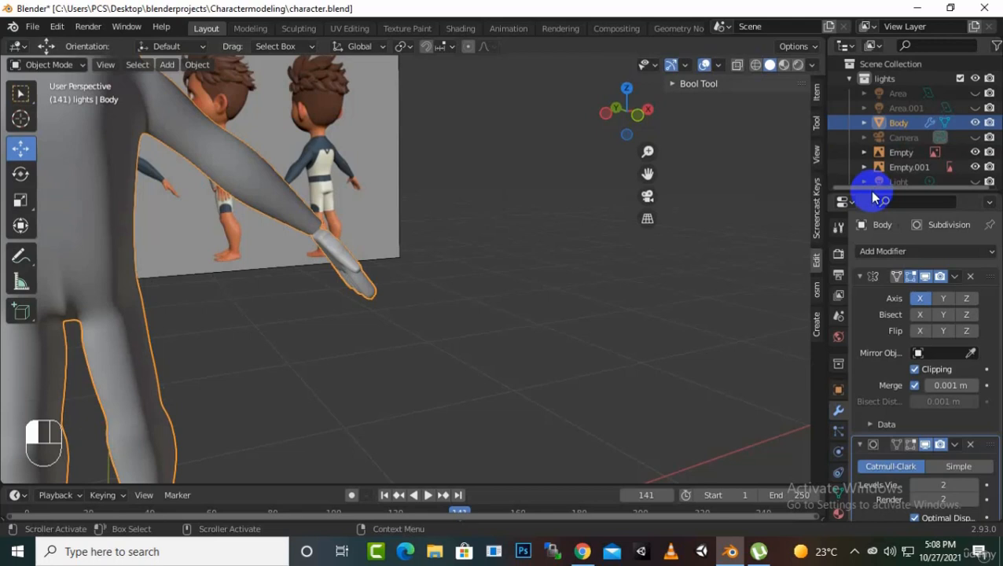
Enter Edit Mode on the body and examine the joint between the wrist and the hand from several angles
{"action": "scroll", "coordinate": [425, 330], "scroll_direction": "up", "scroll_amount": 3}
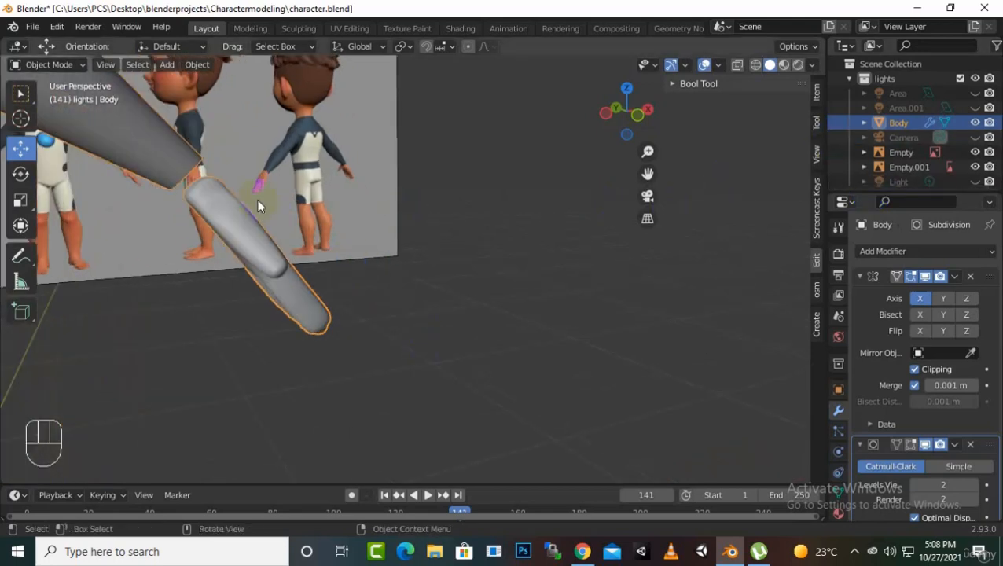
{"action": "scroll", "coordinate": [206, 179], "scroll_direction": "up", "scroll_amount": 1}
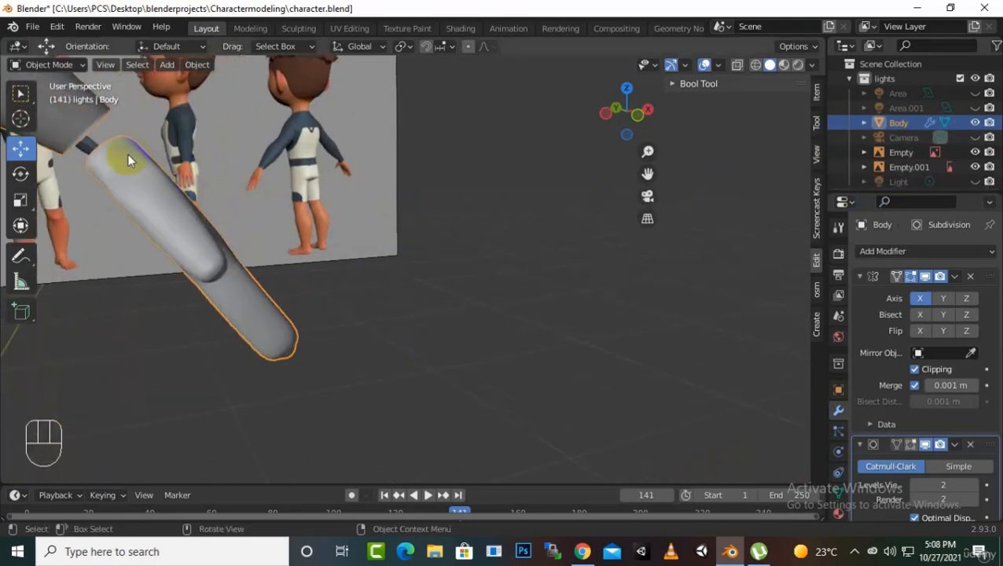
{"action": "key", "text": "Tab"}
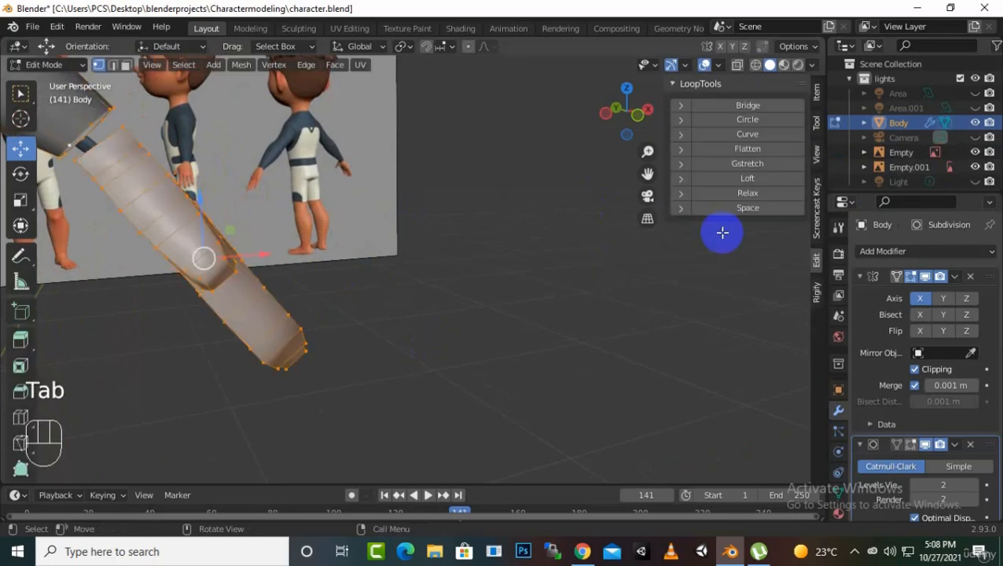
{"action": "left_click_drag", "start_coordinate": [660, 179], "coordinate": [380, 194]}
{"action": "scroll", "coordinate": [380, 195], "scroll_direction": "up", "scroll_amount": 4}
{"action": "middle_click_drag", "start_coordinate": [380, 194], "coordinate": [393, 201]}
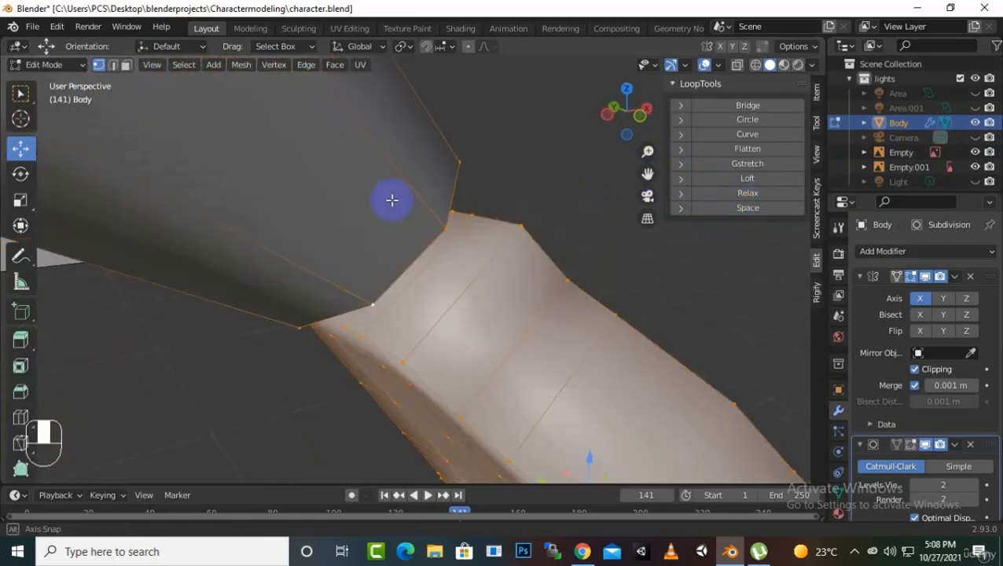
{"action": "scroll", "coordinate": [482, 221], "scroll_direction": "down", "scroll_amount": 3}
{"action": "middle_click_drag", "start_coordinate": [428, 307], "coordinate": [416, 314]}
{"action": "left_click_drag", "start_coordinate": [641, 176], "coordinate": [764, 153]}
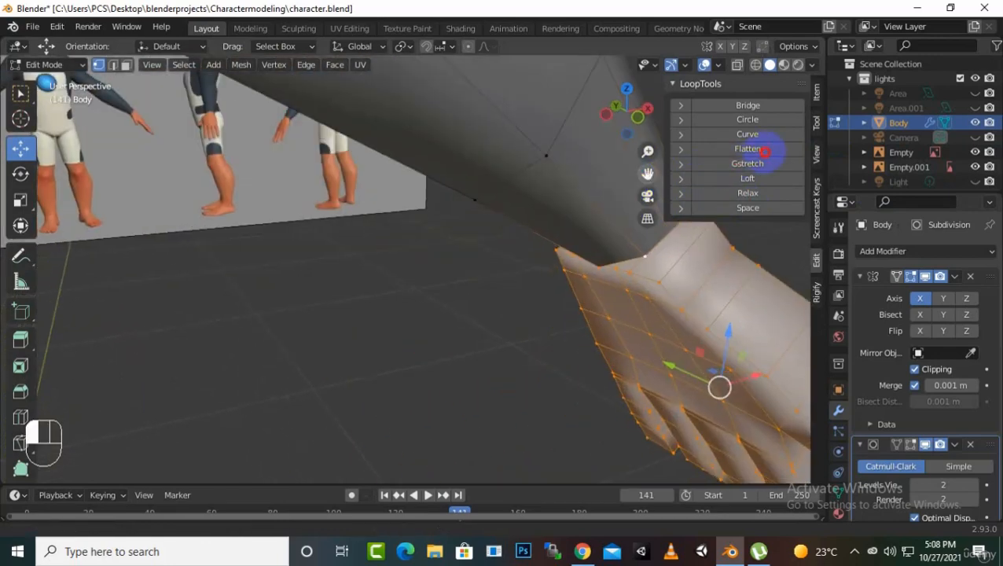
{"action": "middle_click_drag", "start_coordinate": [538, 342], "coordinate": [446, 326]}
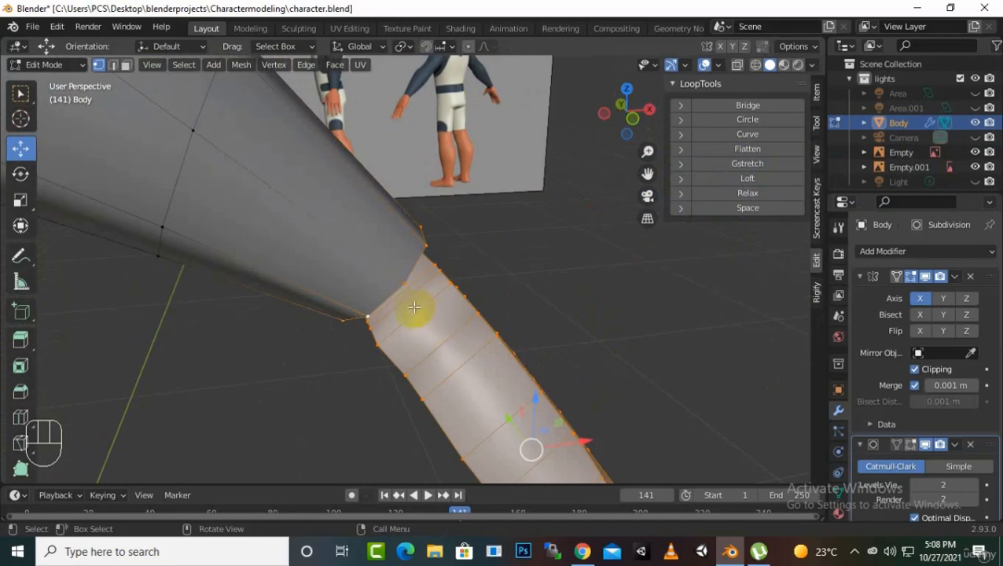
In face select mode, select the ring of faces at the hand's wrist end and delete those faces
{"action": "left_click", "coordinate": [125, 64]}
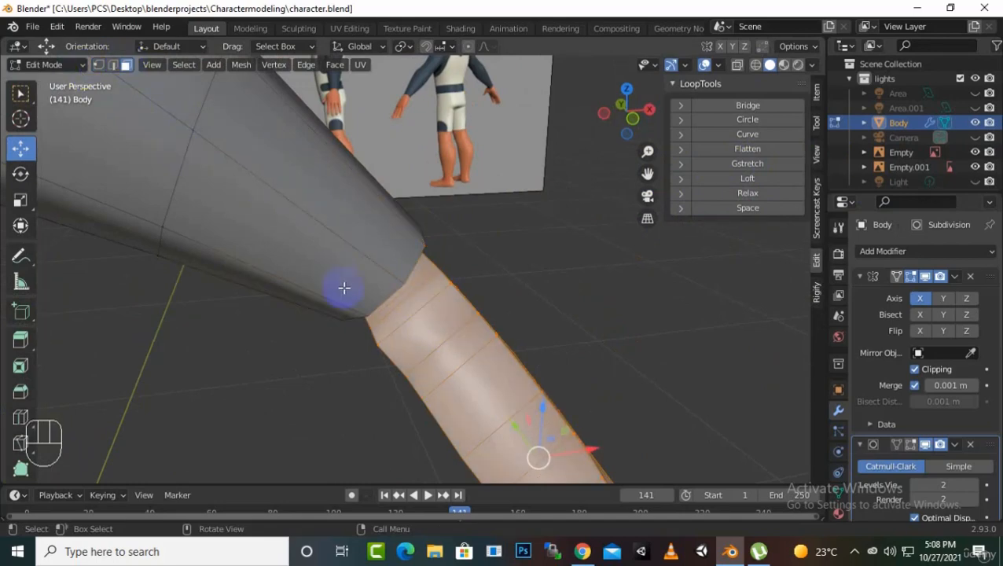
{"action": "left_click", "coordinate": [424, 299]}
{"action": "middle_click_drag", "start_coordinate": [425, 299], "coordinate": [402, 313]}
{"action": "left_click", "coordinate": [338, 331], "text": "shift"}
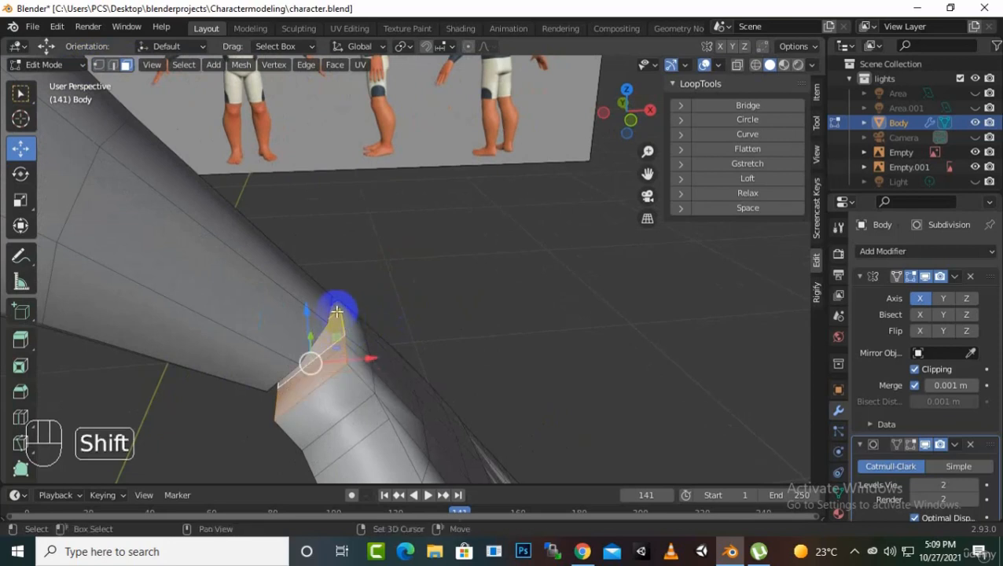
{"action": "middle_click_drag", "start_coordinate": [466, 325], "coordinate": [459, 327]}
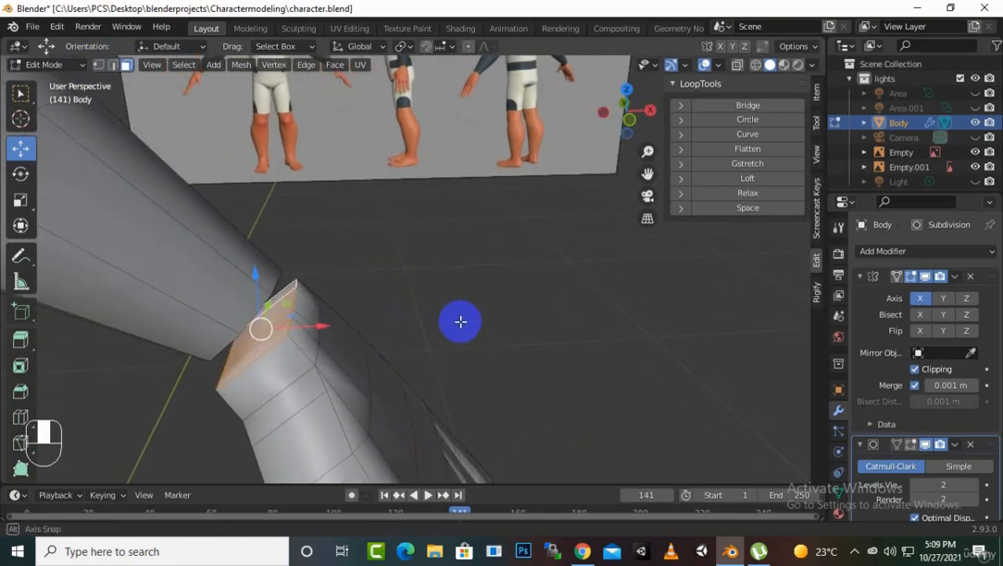
{"action": "key", "text": "x"}
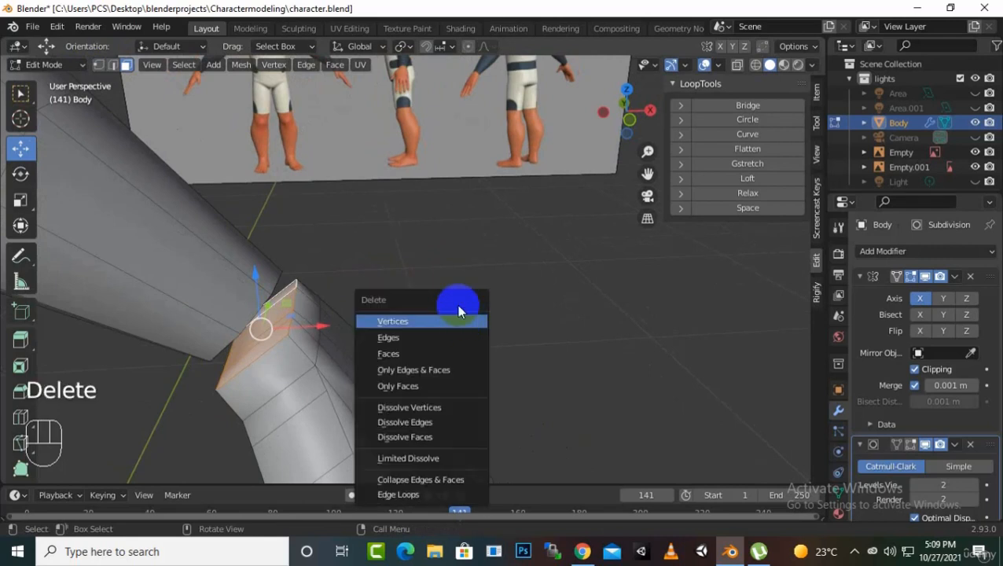
{"action": "left_click", "coordinate": [475, 354]}
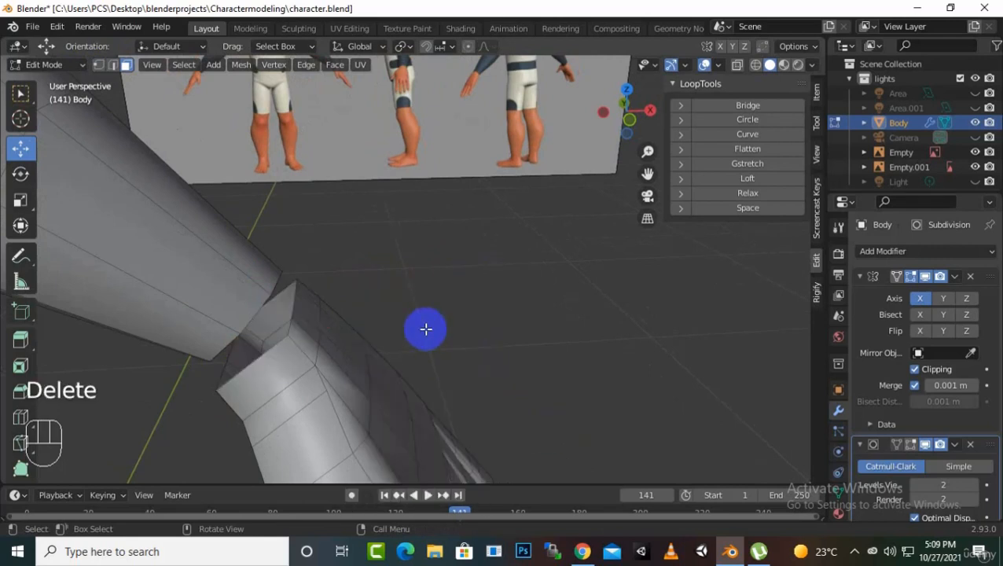
Select the open edge loops of the arm and hand, bridge them with LoopTools, and check the smoothed joint
{"action": "middle_click_drag", "start_coordinate": [438, 329], "coordinate": [450, 283]}
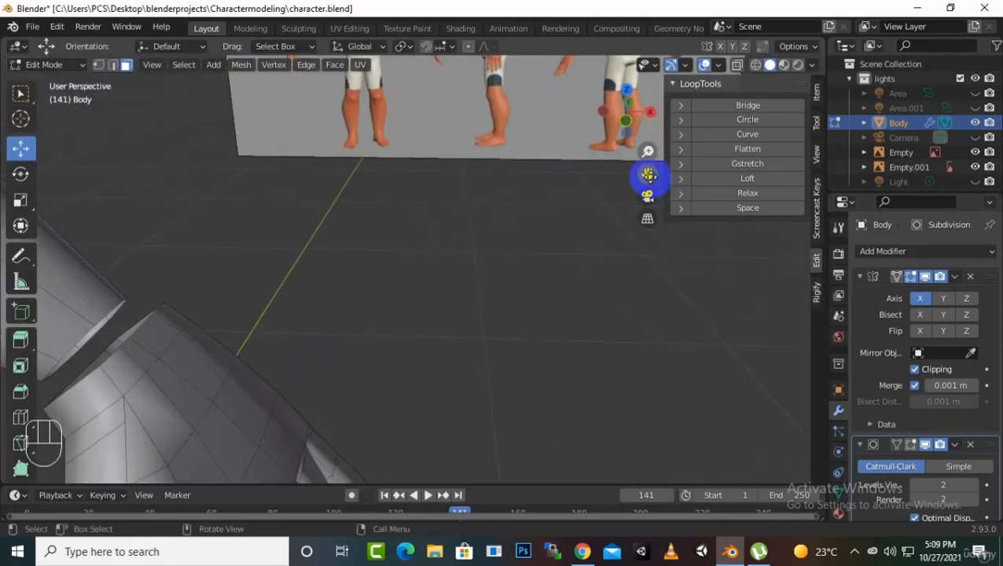
{"action": "left_click_drag", "start_coordinate": [647, 175], "coordinate": [459, 294]}
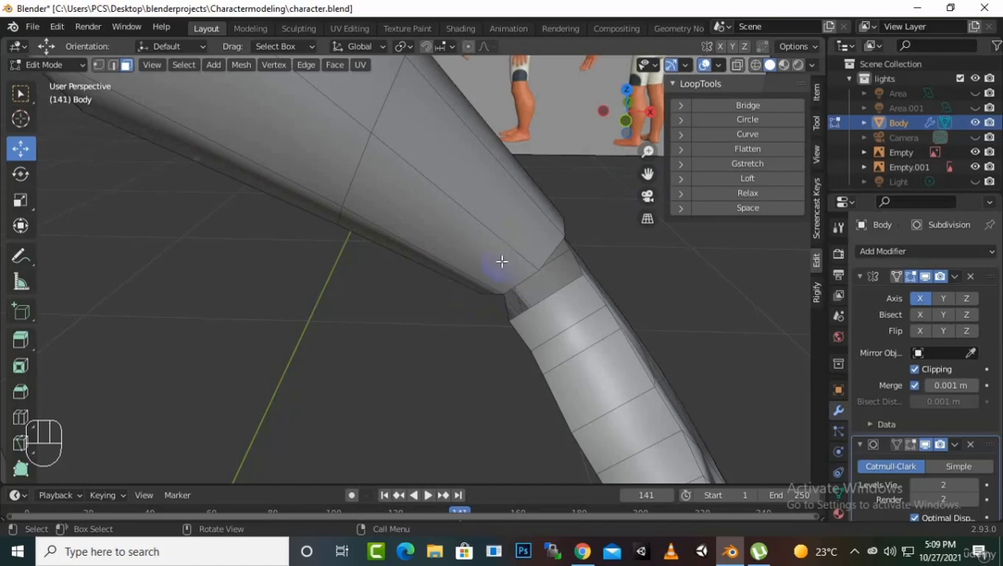
{"action": "mouse_move", "coordinate": [502, 261]}
{"action": "middle_mouse_down"}
{"action": "mouse_move", "coordinate": [517, 280]}
{"action": "mouse_move", "coordinate": [478, 293]}
{"action": "mouse_move", "coordinate": [528, 271]}
{"action": "mouse_move", "coordinate": [511, 275]}
{"action": "middle_mouse_up"}
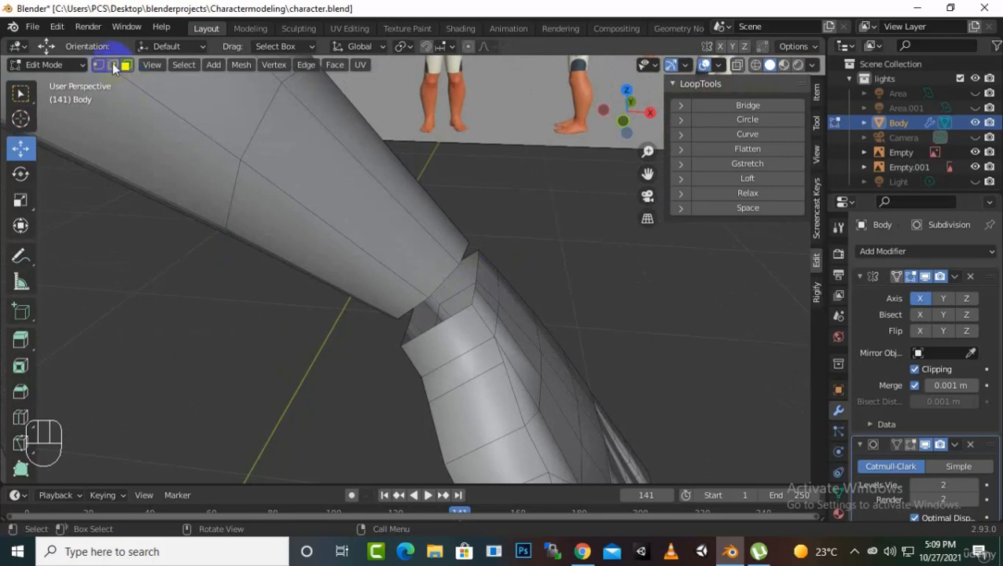
{"action": "key", "text": "alt"}
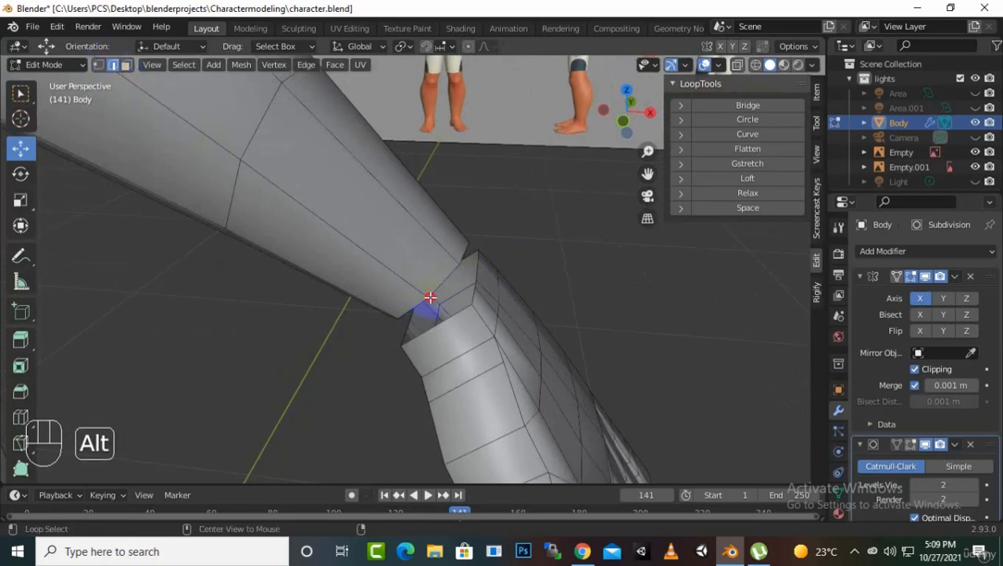
{"action": "key", "text": "shift"}
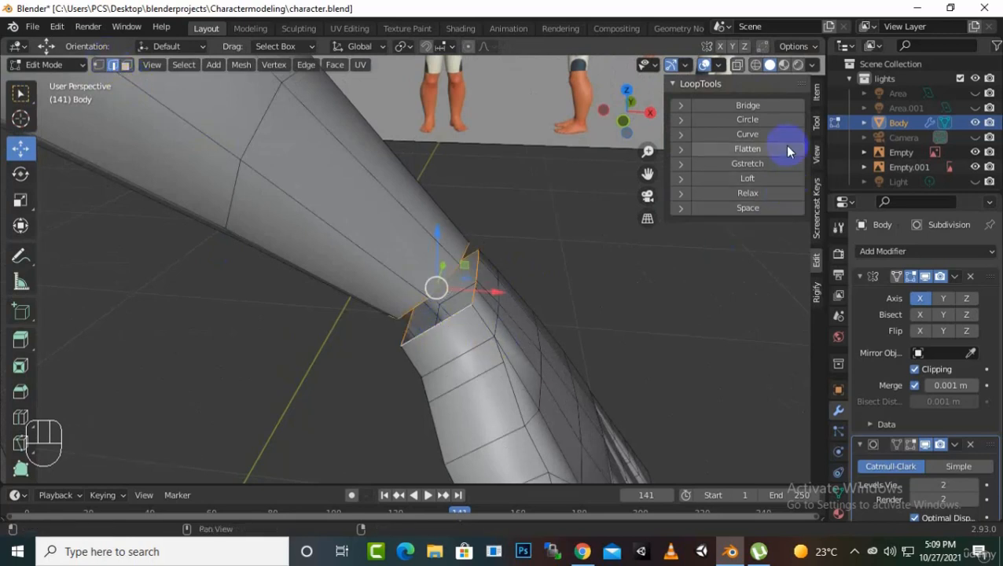
{"action": "left_click", "coordinate": [782, 108]}
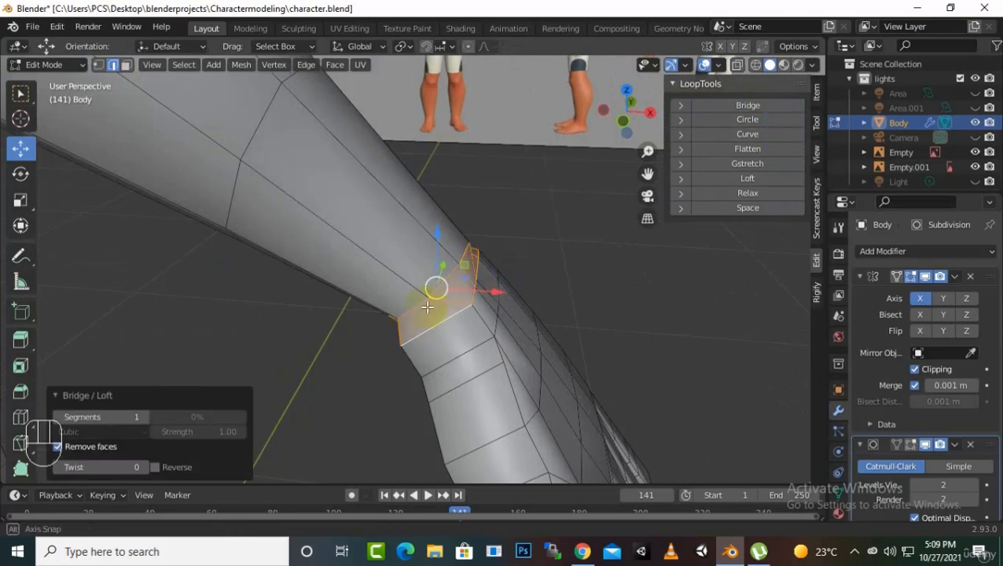
{"action": "middle_click_drag", "start_coordinate": [427, 306], "coordinate": [377, 310]}
{"action": "key", "text": "Tab"}
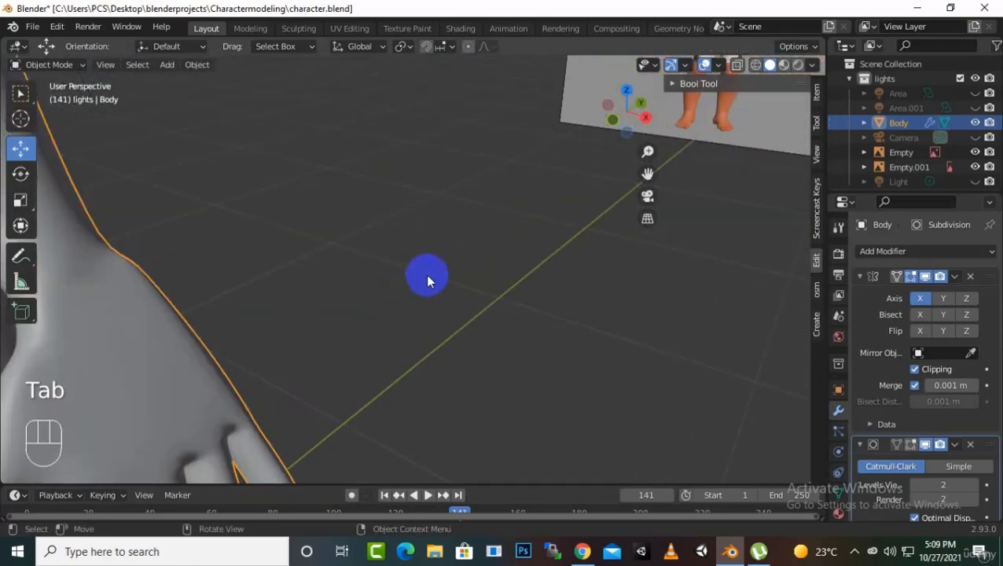
{"action": "middle_click_drag", "start_coordinate": [426, 277], "coordinate": [482, 235]}
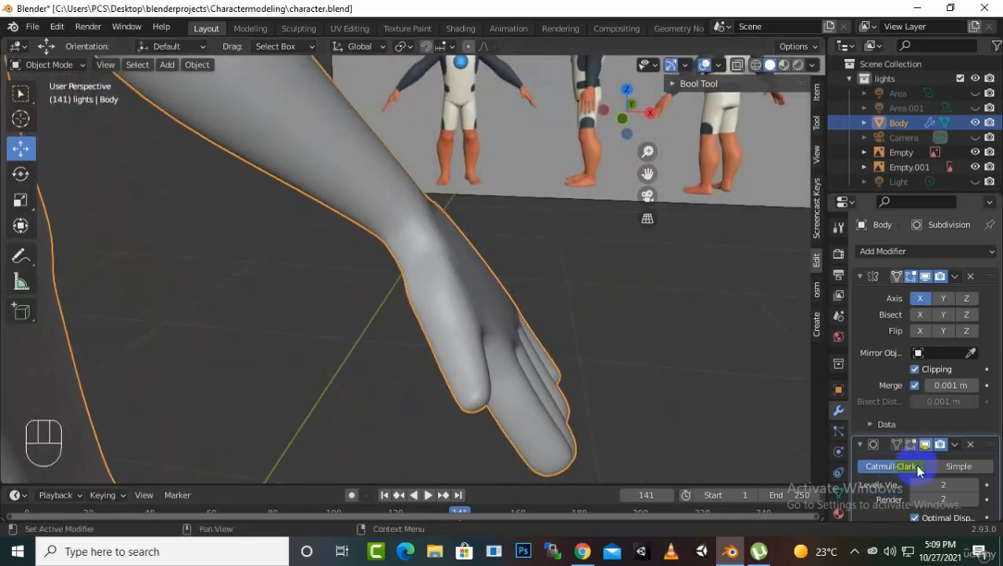
Select all vertices of the body, merge them by distance, and return to Object Mode
{"action": "middle_click_drag", "start_coordinate": [616, 332], "coordinate": [556, 292]}
{"action": "key", "text": "Tab"}
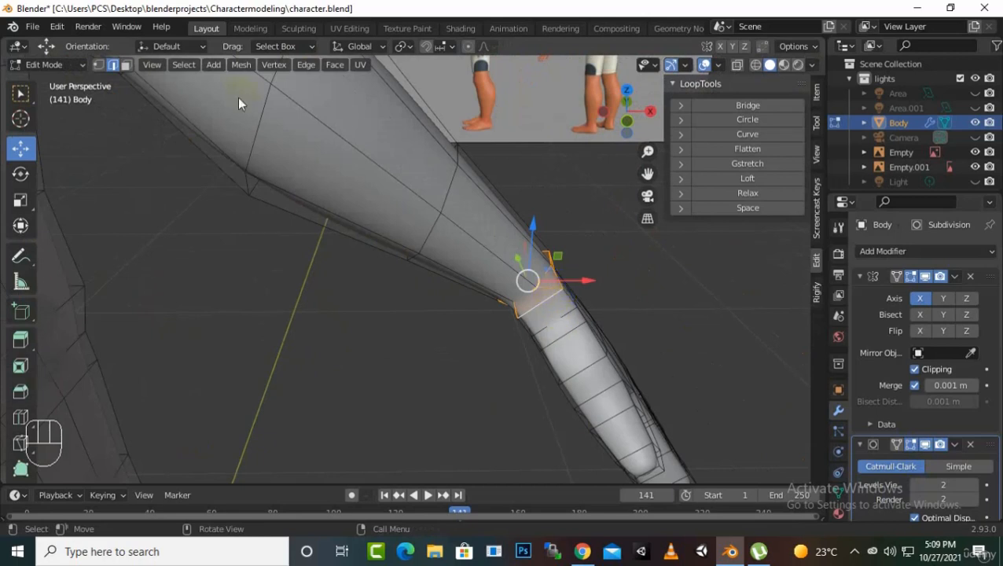
{"action": "key", "text": "a"}
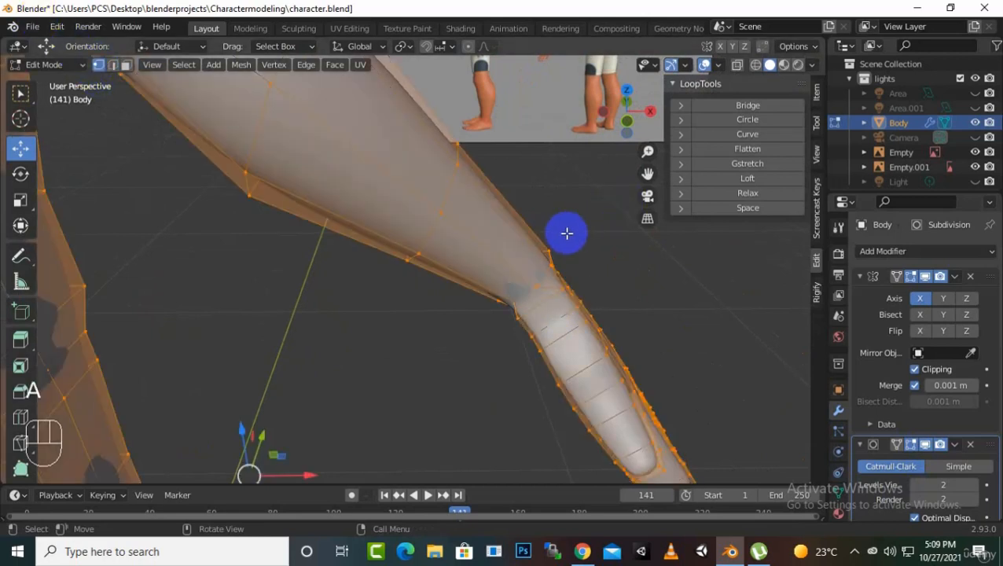
{"action": "right_click", "coordinate": [548, 285]}
{"action": "mouse_move", "coordinate": [531, 335]}
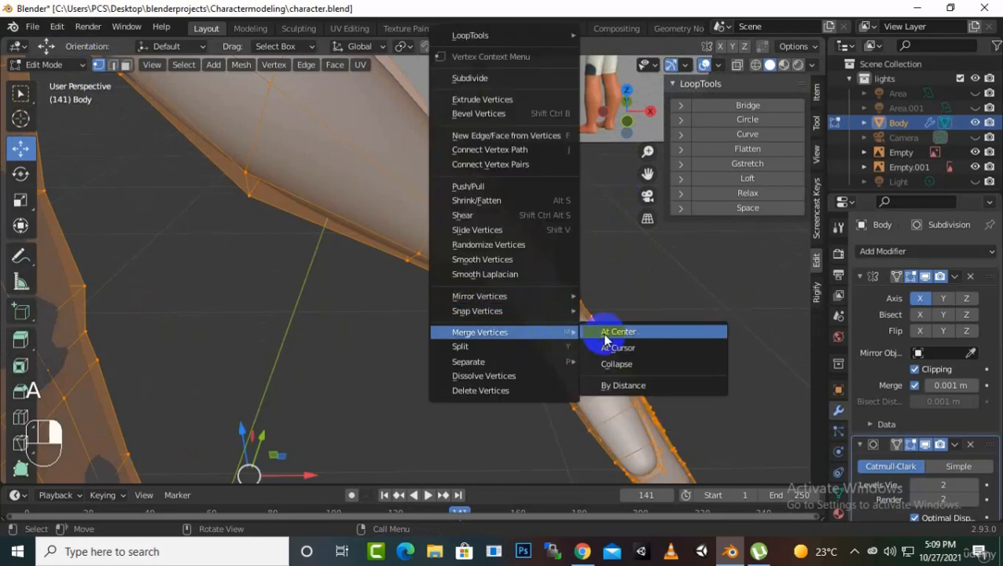
{"action": "left_click", "coordinate": [612, 385]}
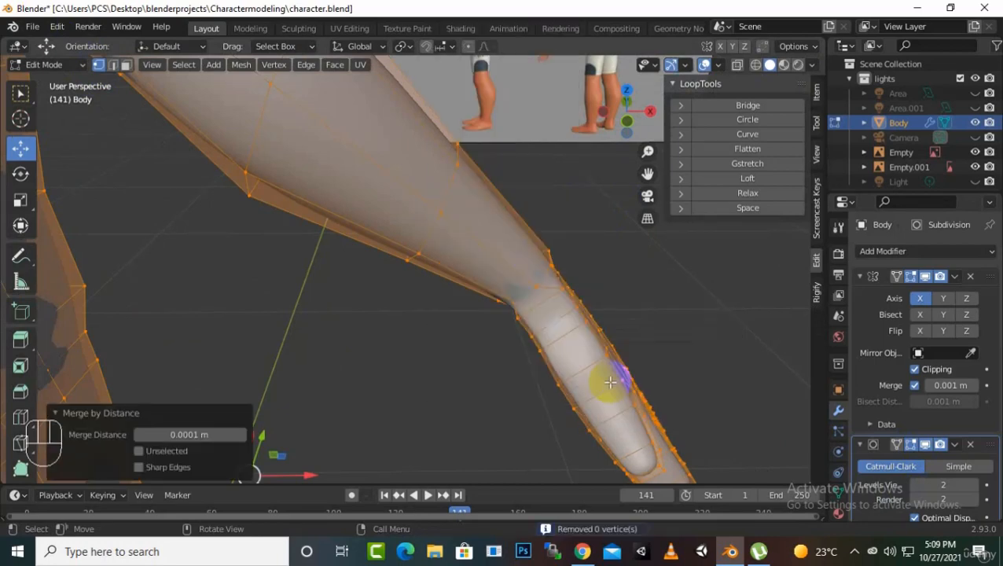
{"action": "scroll", "coordinate": [621, 361], "scroll_direction": "down", "scroll_amount": 3}
{"action": "middle_click_drag", "start_coordinate": [598, 344], "coordinate": [664, 314]}
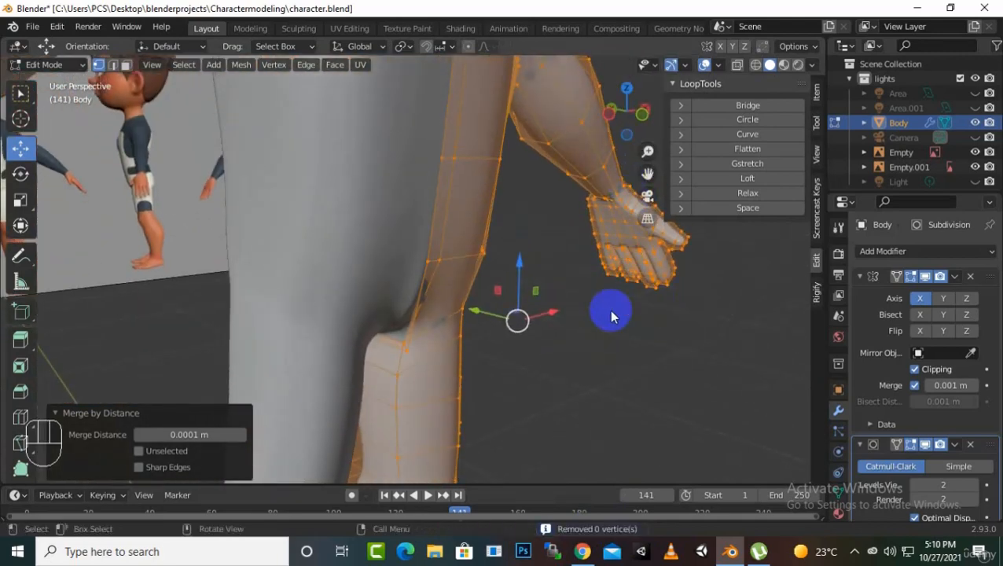
{"action": "key", "text": "Tab"}
Examine the wrist joint and the rest of the smoothed body from several angles
{"action": "middle_click_drag", "start_coordinate": [619, 218], "coordinate": [582, 267]}
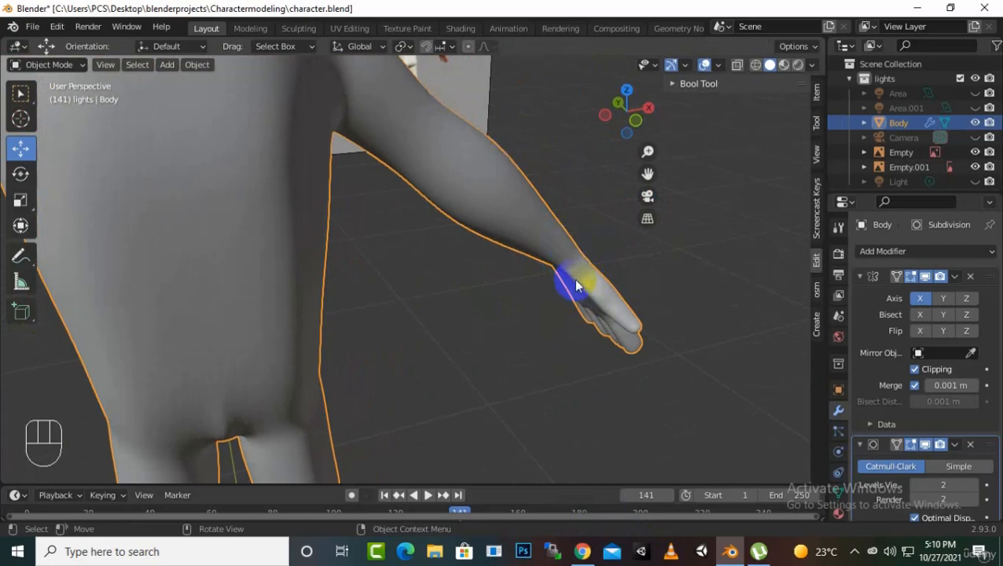
{"action": "scroll", "coordinate": [576, 286], "scroll_direction": "down", "scroll_amount": 4}
{"action": "middle_click_drag", "start_coordinate": [526, 320], "coordinate": [614, 307]}
{"action": "scroll", "coordinate": [738, 330], "scroll_direction": "up", "scroll_amount": 3}
{"action": "scroll", "coordinate": [382, 237], "scroll_direction": "up", "scroll_amount": 3}
{"action": "middle_click_drag", "start_coordinate": [383, 236], "coordinate": [360, 238]}
{"action": "scroll", "coordinate": [357, 240], "scroll_direction": "down", "scroll_amount": 5}
{"action": "middle_click_drag", "start_coordinate": [397, 313], "coordinate": [390, 385]}
{"action": "scroll", "coordinate": [376, 314], "scroll_direction": "up", "scroll_amount": 2}
{"action": "middle_click_drag", "start_coordinate": [376, 314], "coordinate": [460, 307]}
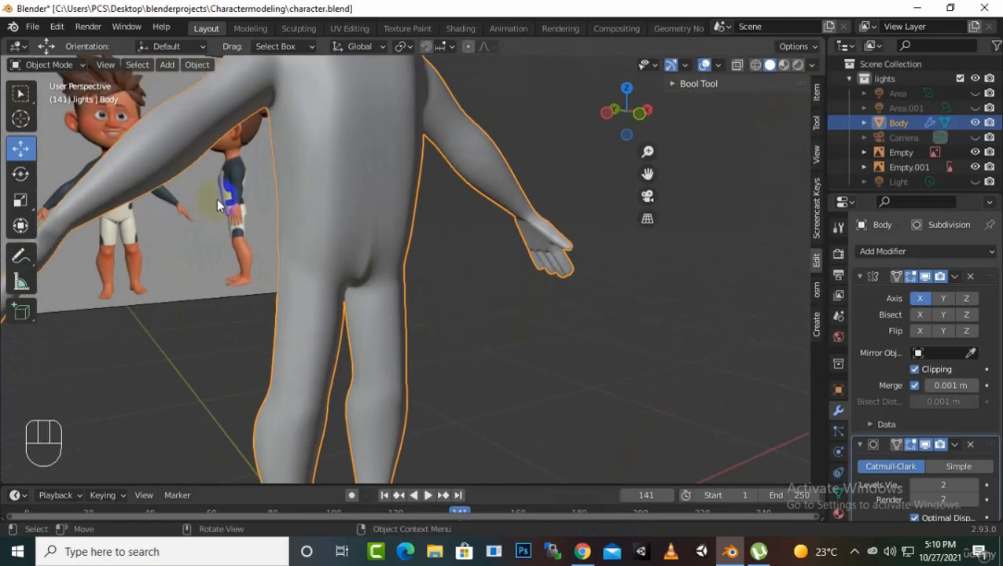
{"action": "scroll", "coordinate": [580, 325], "scroll_direction": "down", "scroll_amount": 2}
{"action": "middle_click_drag", "start_coordinate": [580, 326], "coordinate": [554, 337]}
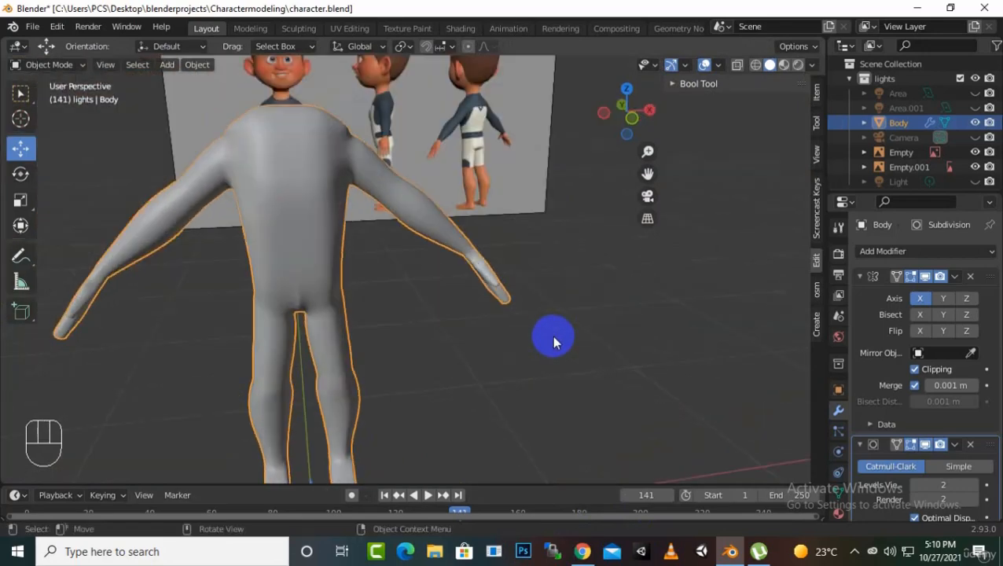
Save the character file
{"action": "key", "text": "ctrl+s"}
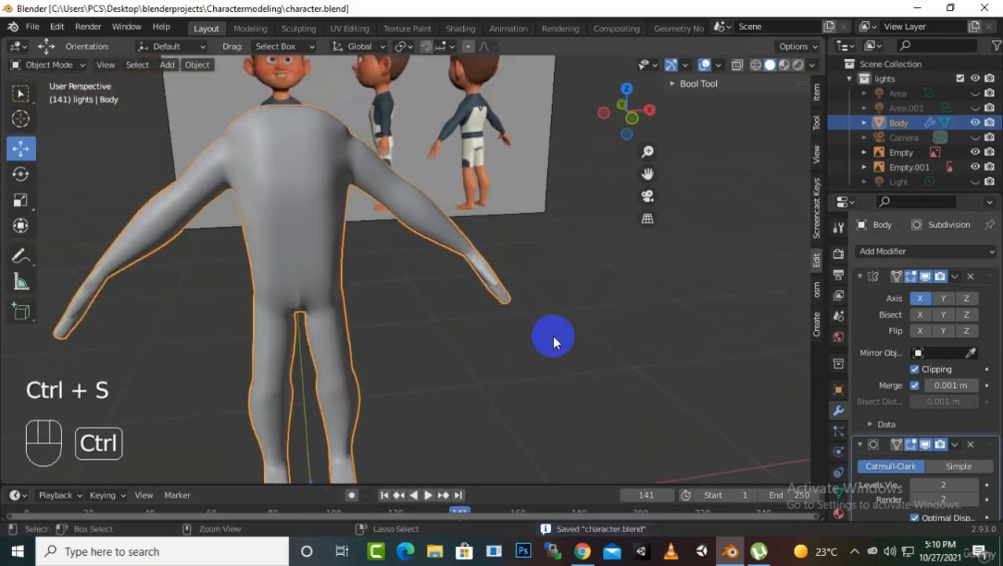
{"action": "scroll", "coordinate": [563, 336], "scroll_direction": "down", "scroll_amount": 3}
{"action": "middle_click_drag", "start_coordinate": [562, 336], "coordinate": [586, 286]}
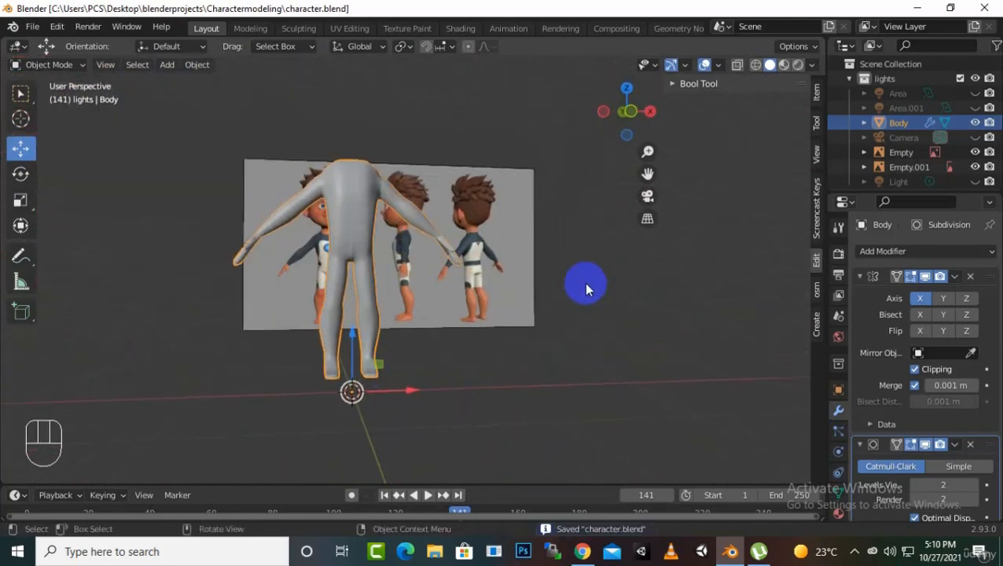
Enter Edit Mode on the body and, in face select mode, select the top faces of the torso where the neck starts
{"action": "key", "text": "KP_1"}
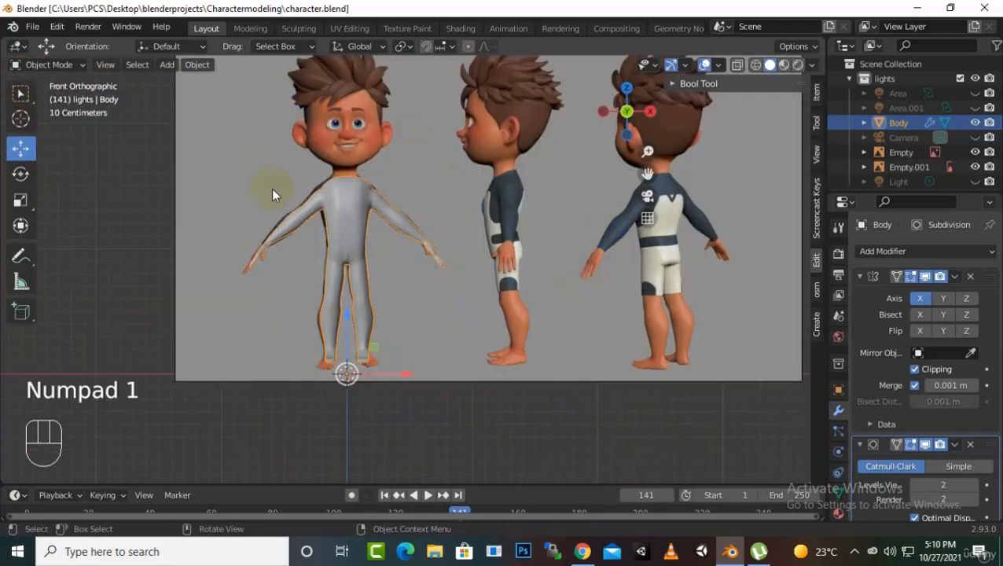
{"action": "scroll", "coordinate": [338, 151], "scroll_direction": "up", "scroll_amount": 3}
{"action": "left_click_drag", "start_coordinate": [635, 173], "coordinate": [761, 313]}
{"action": "key", "text": "Tab"}
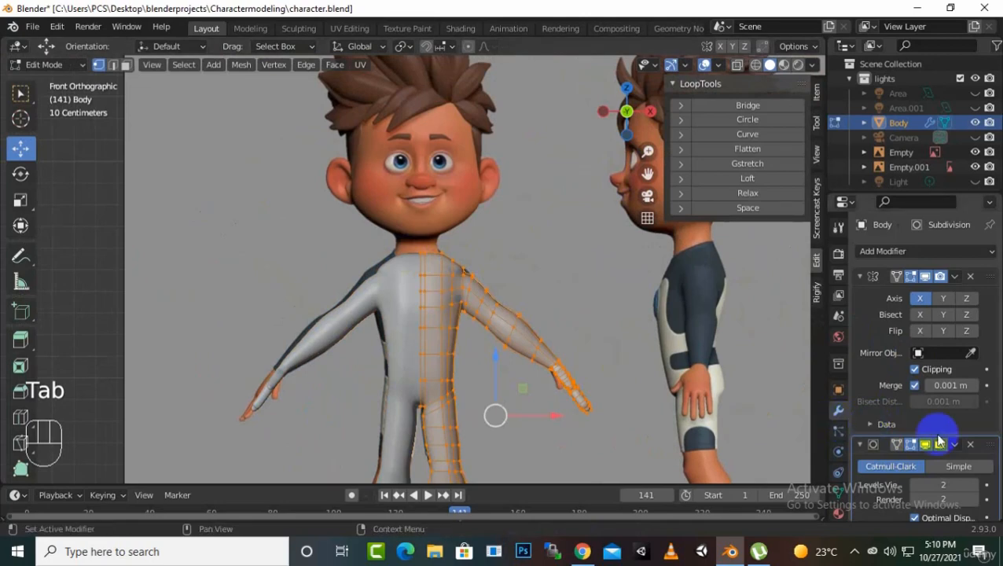
{"action": "scroll", "coordinate": [472, 283], "scroll_direction": "up", "scroll_amount": 8}
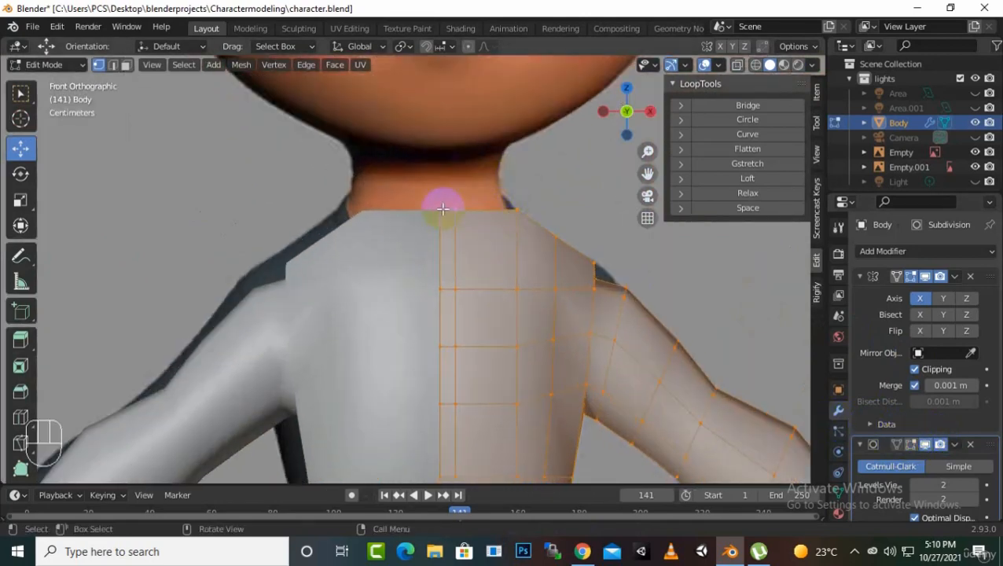
{"action": "middle_click_drag", "start_coordinate": [481, 184], "coordinate": [528, 277]}
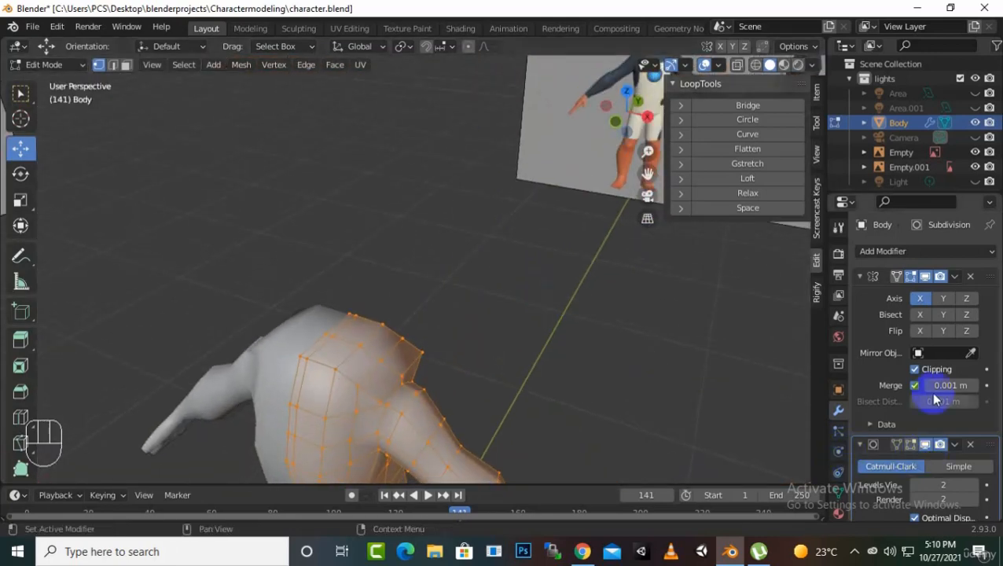
{"action": "scroll", "coordinate": [354, 380], "scroll_direction": "up", "scroll_amount": 1}
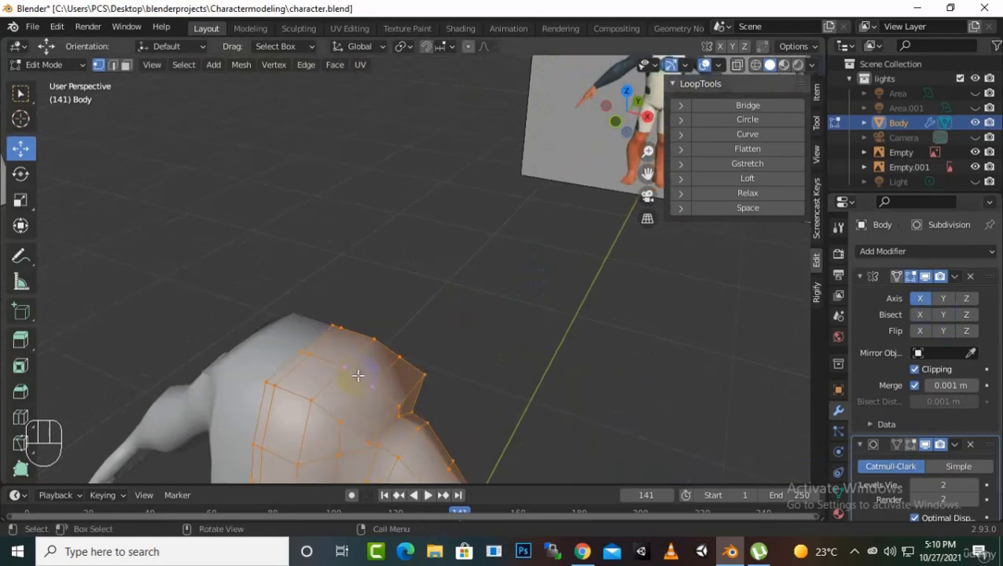
{"action": "left_click", "coordinate": [126, 65]}
{"action": "left_click", "coordinate": [306, 389]}
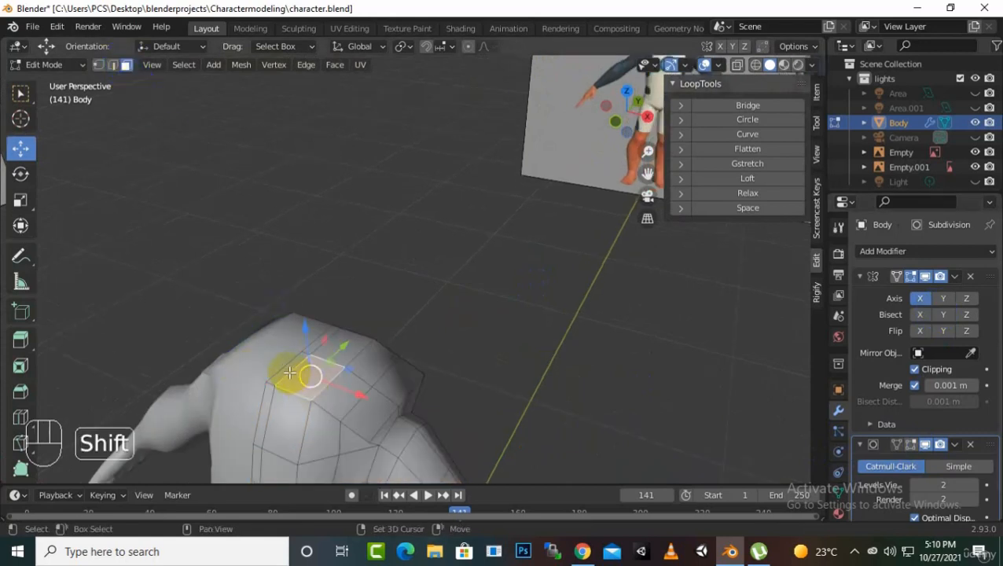
{"action": "left_click", "coordinate": [301, 372], "text": "shift"}
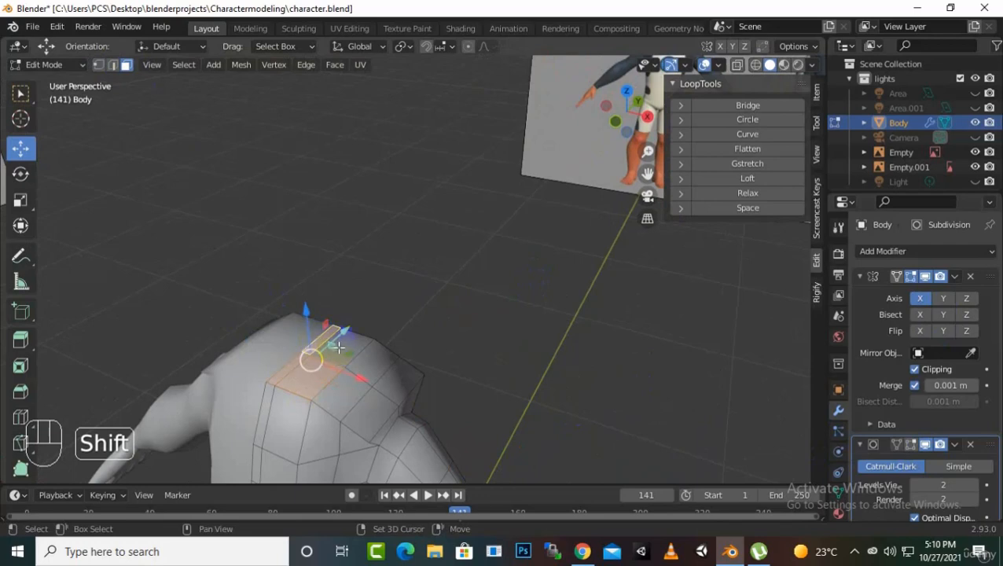
{"action": "middle_click_drag", "start_coordinate": [517, 331], "coordinate": [561, 299]}
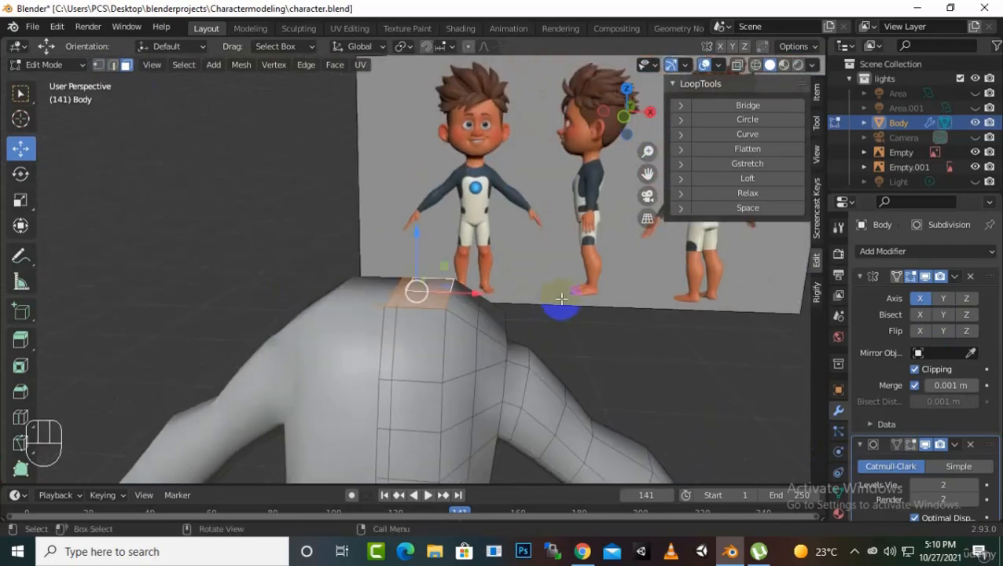
In front view, extrude the selected faces upward three times for the neck, by about 0.033 m, 0.032 m and 0.023 m
{"action": "key", "text": "KP_1"}
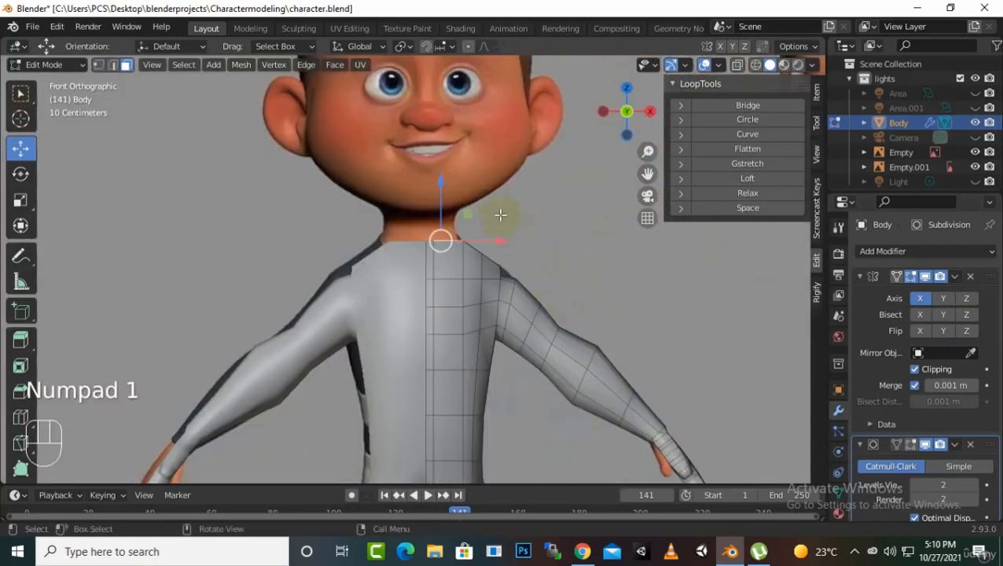
{"action": "scroll", "coordinate": [501, 214], "scroll_direction": "up", "scroll_amount": 3}
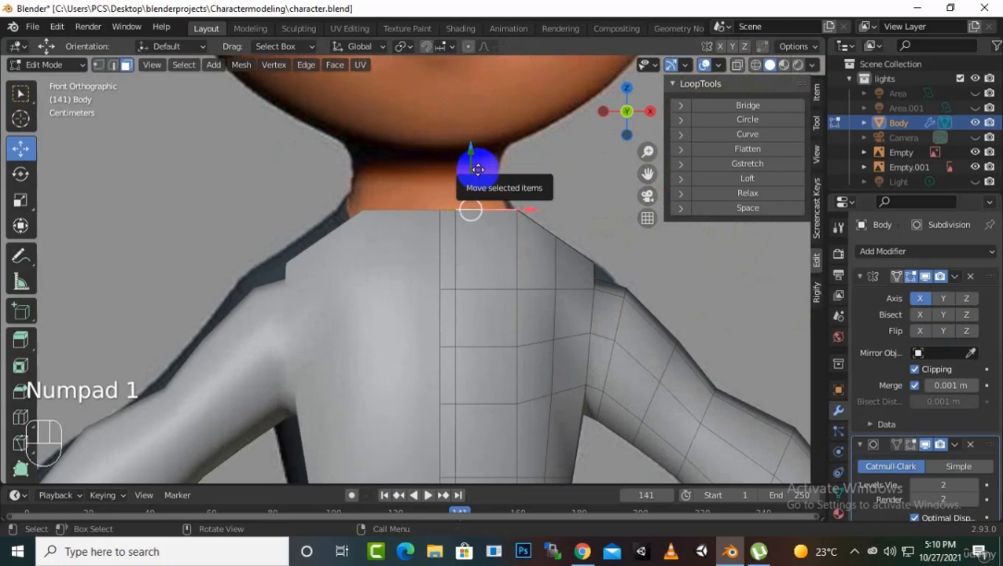
{"action": "key", "text": "e"}
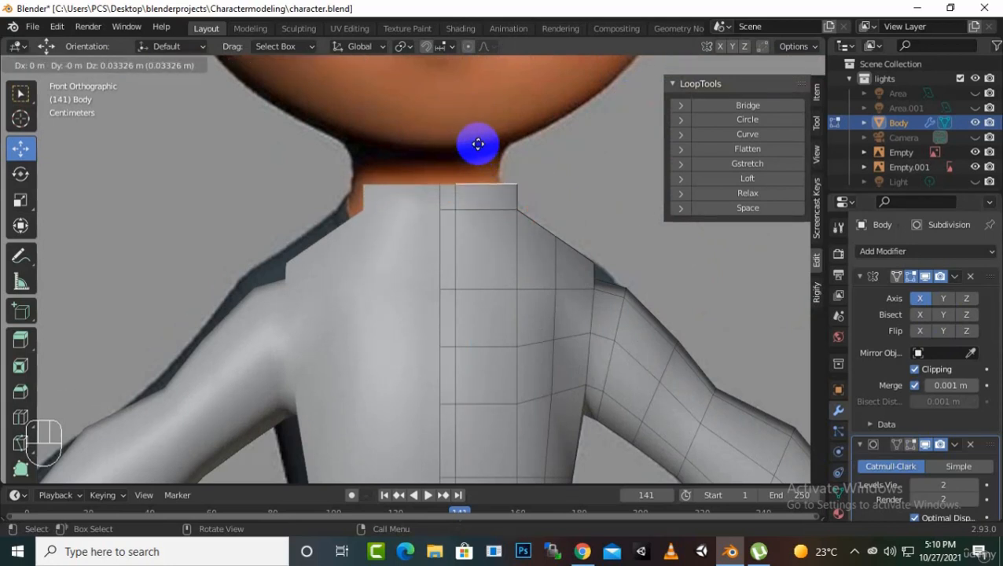
{"action": "left_click", "coordinate": [478, 144]}
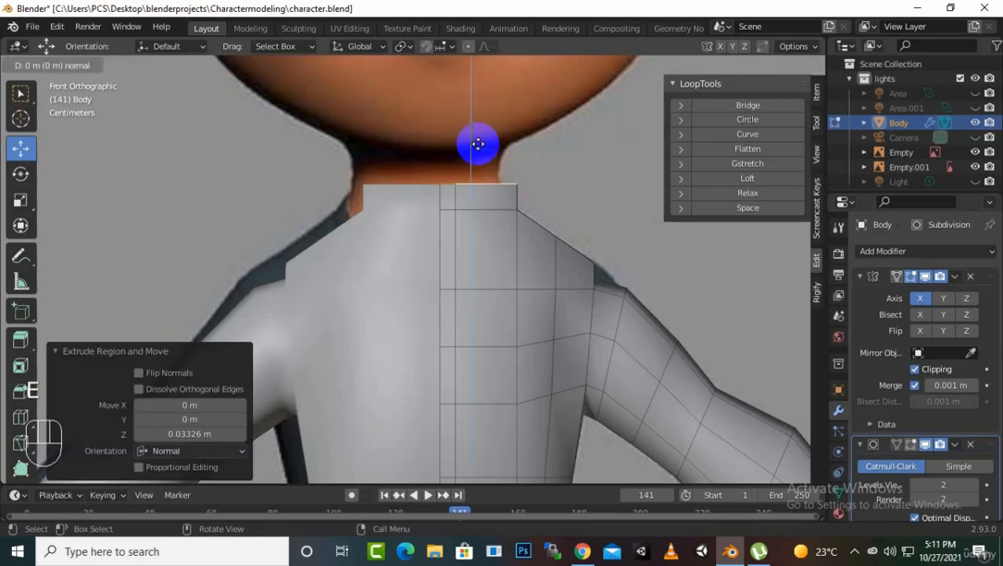
{"action": "key", "text": "e"}
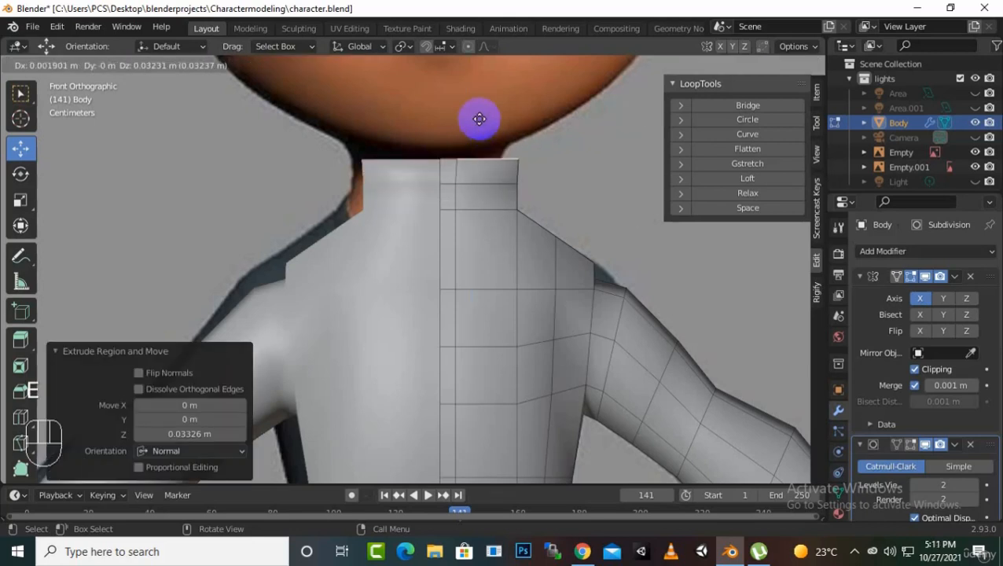
{"action": "left_click", "coordinate": [480, 119]}
{"action": "key", "text": "e"}
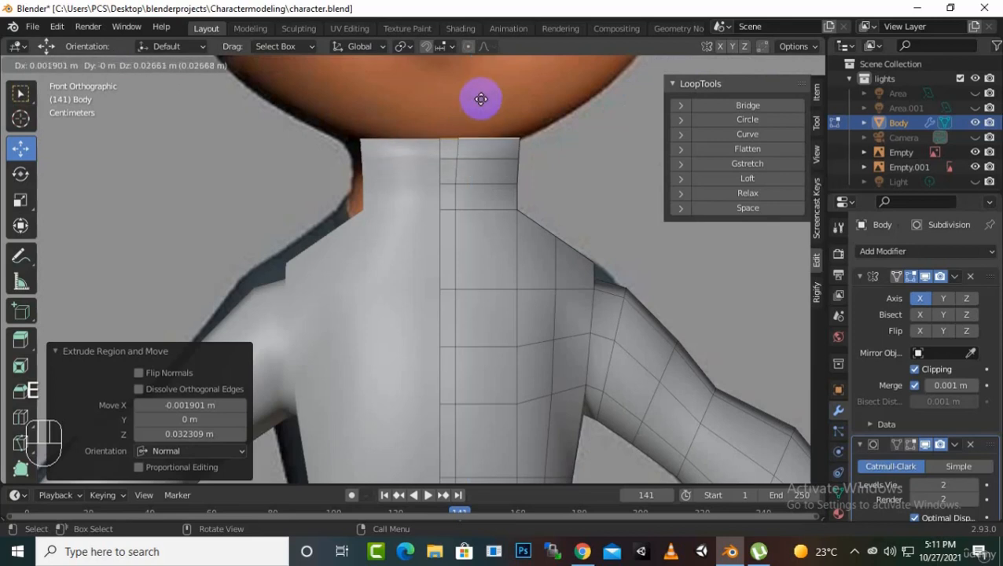
{"action": "left_click", "coordinate": [480, 99]}
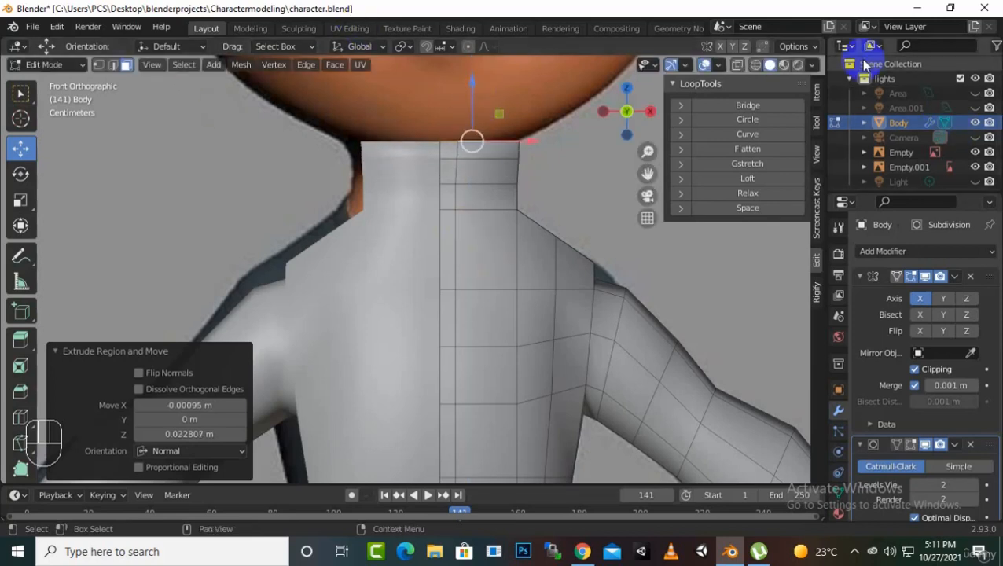
In wireframe, move the outer vertices of the two middle neck rings inward along X by about 0.023 m and 0.021 m, and restore solid shading
{"action": "left_click", "coordinate": [755, 66]}
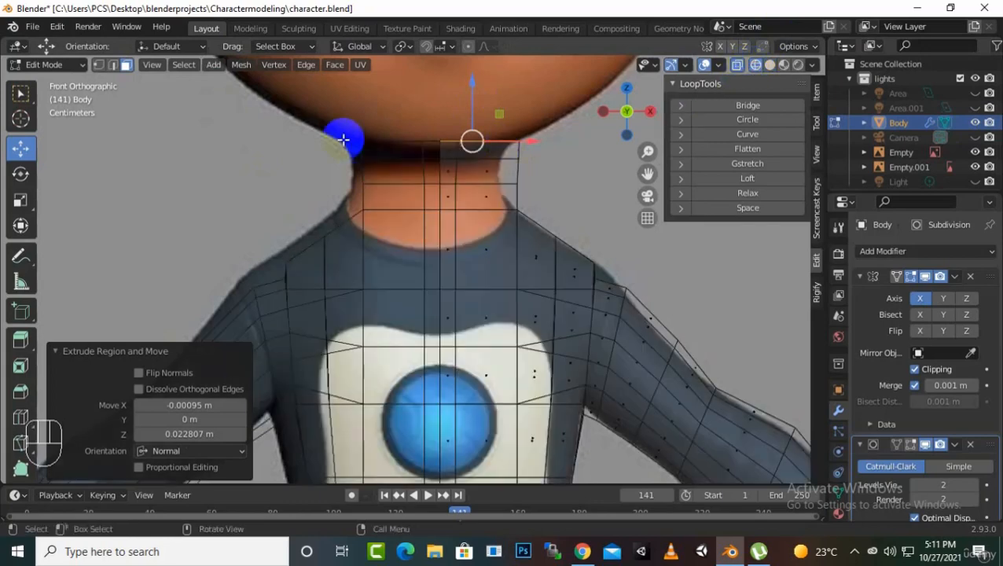
{"action": "left_click", "coordinate": [97, 66]}
{"action": "scroll", "coordinate": [509, 176], "scroll_direction": "up", "scroll_amount": 2}
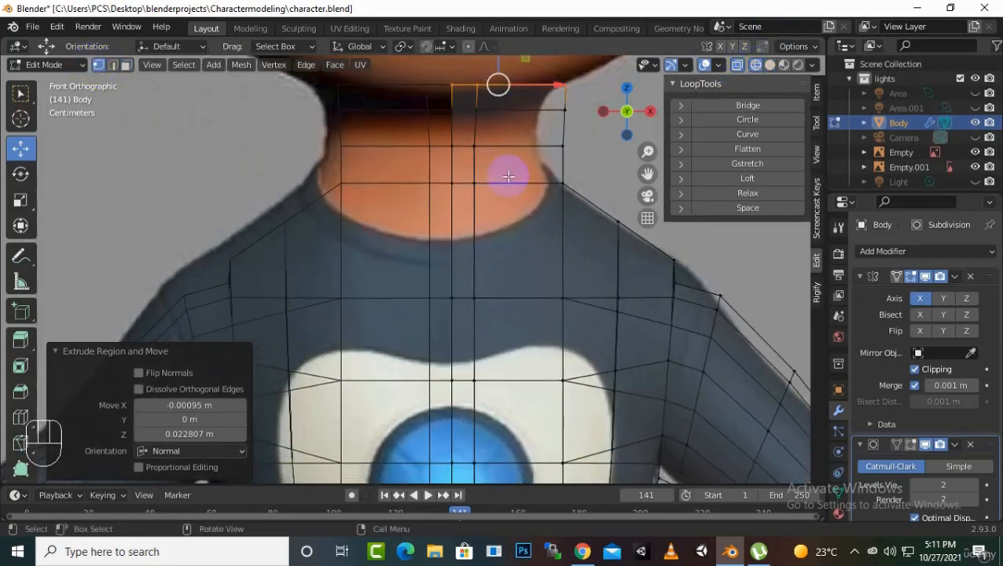
{"action": "left_click_drag", "start_coordinate": [538, 138], "coordinate": [523, 132]}
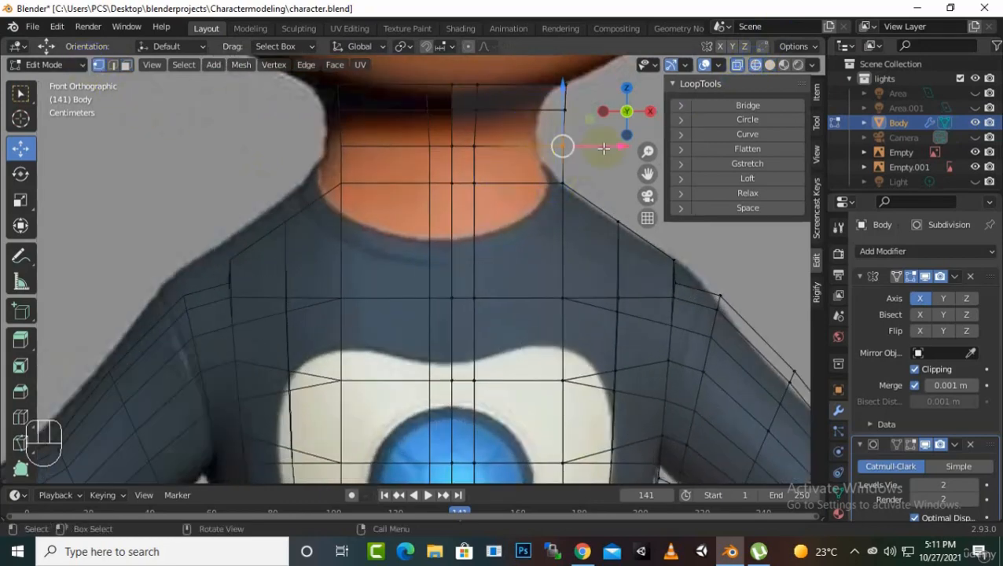
{"action": "left_click_drag", "start_coordinate": [604, 148], "coordinate": [579, 152]}
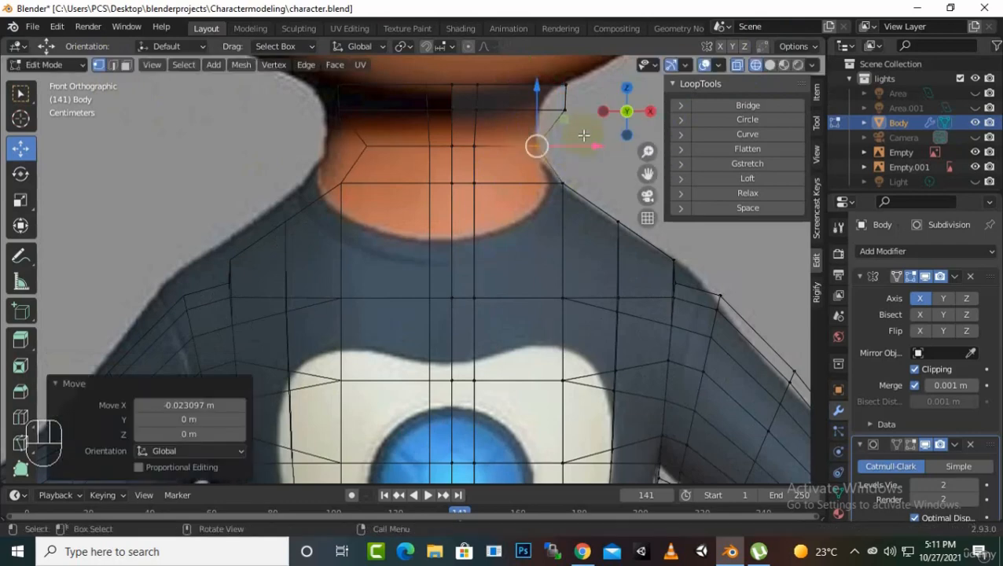
{"action": "scroll", "coordinate": [580, 130], "scroll_direction": "down", "scroll_amount": 1}
{"action": "left_click_drag", "start_coordinate": [521, 128], "coordinate": [523, 130]}
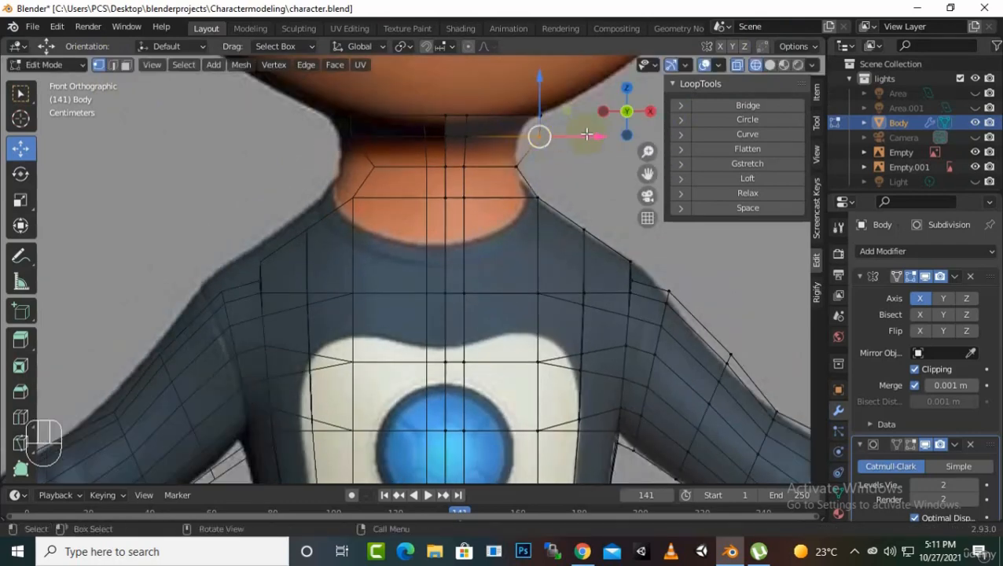
{"action": "left_click_drag", "start_coordinate": [591, 135], "coordinate": [571, 145]}
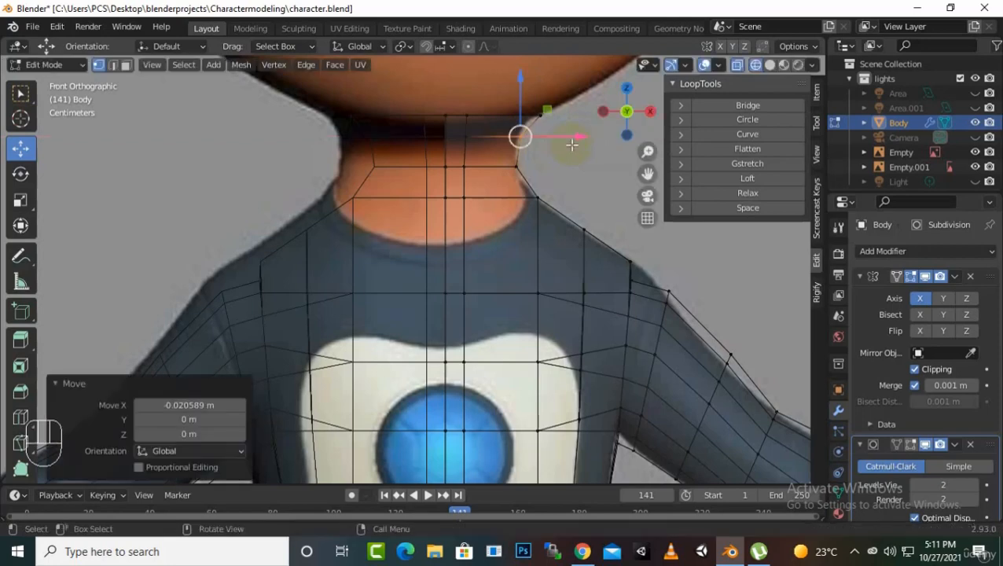
{"action": "scroll", "coordinate": [560, 135], "scroll_direction": "down", "scroll_amount": 3}
{"action": "left_click", "coordinate": [769, 67]}
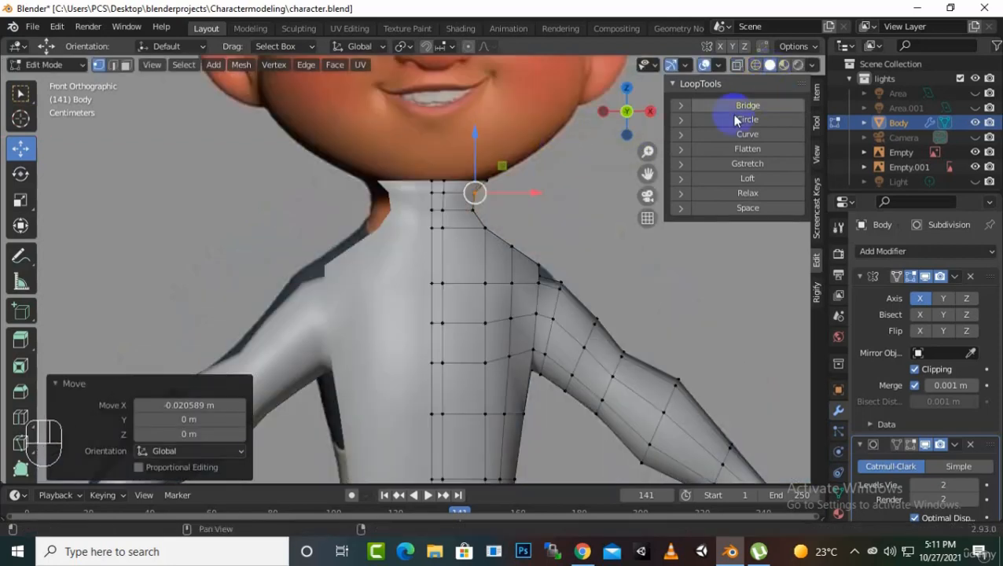
Return to Object Mode and examine the new neck and the whole body from several angles
{"action": "scroll", "coordinate": [603, 180], "scroll_direction": "down", "scroll_amount": 2}
{"action": "mouse_move", "coordinate": [602, 179]}
{"action": "middle_mouse_down"}
{"action": "mouse_move", "coordinate": [641, 211]}
{"action": "mouse_move", "coordinate": [723, 213]}
{"action": "mouse_move", "coordinate": [763, 231]}
{"action": "mouse_move", "coordinate": [642, 240]}
{"action": "mouse_move", "coordinate": [579, 210]}
{"action": "mouse_move", "coordinate": [732, 382]}
{"action": "middle_mouse_up"}
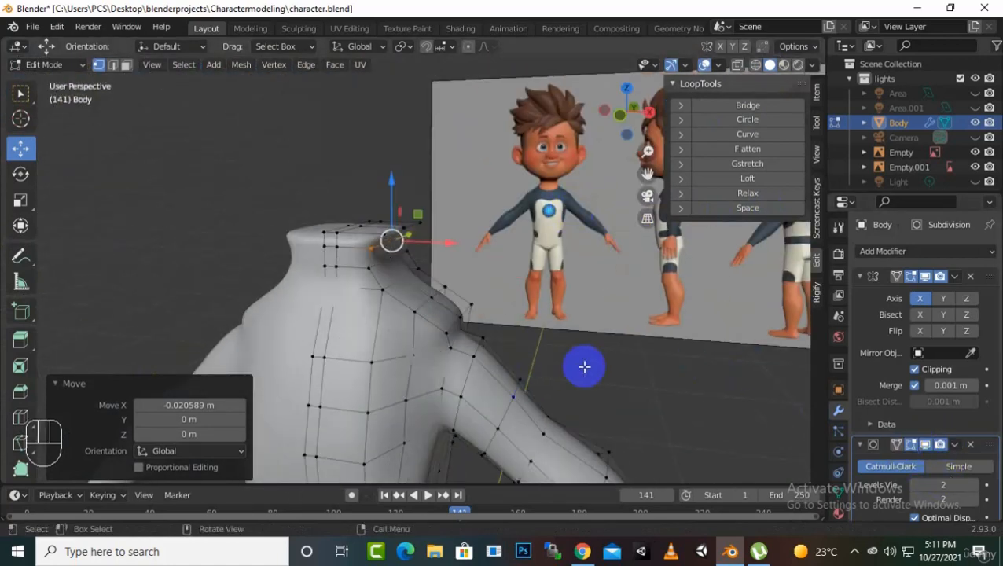
{"action": "middle_click_drag", "start_coordinate": [584, 363], "coordinate": [517, 389]}
{"action": "key", "text": "Tab"}
{"action": "scroll", "coordinate": [519, 369], "scroll_direction": "down", "scroll_amount": 6}
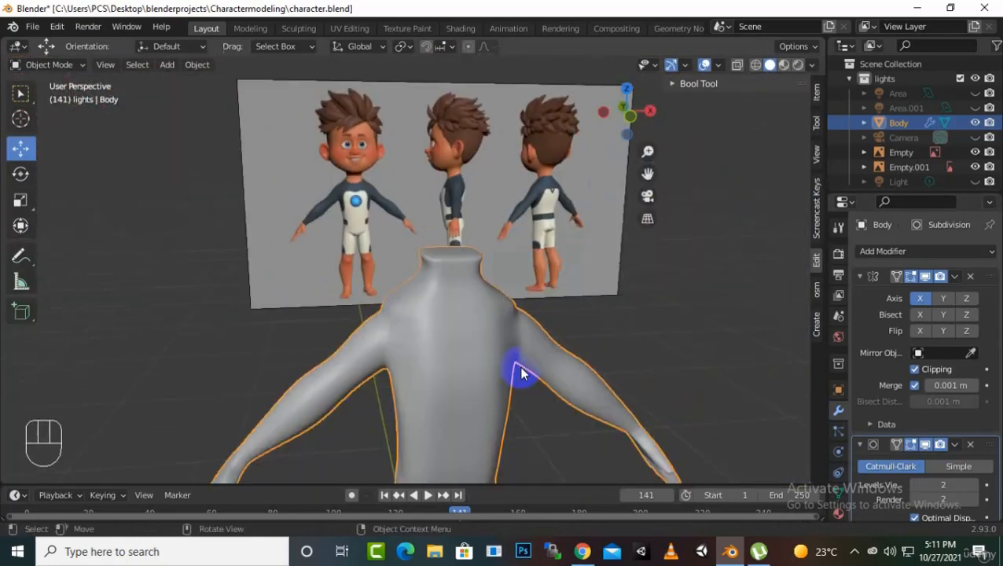
{"action": "middle_click_drag", "start_coordinate": [594, 393], "coordinate": [457, 329]}
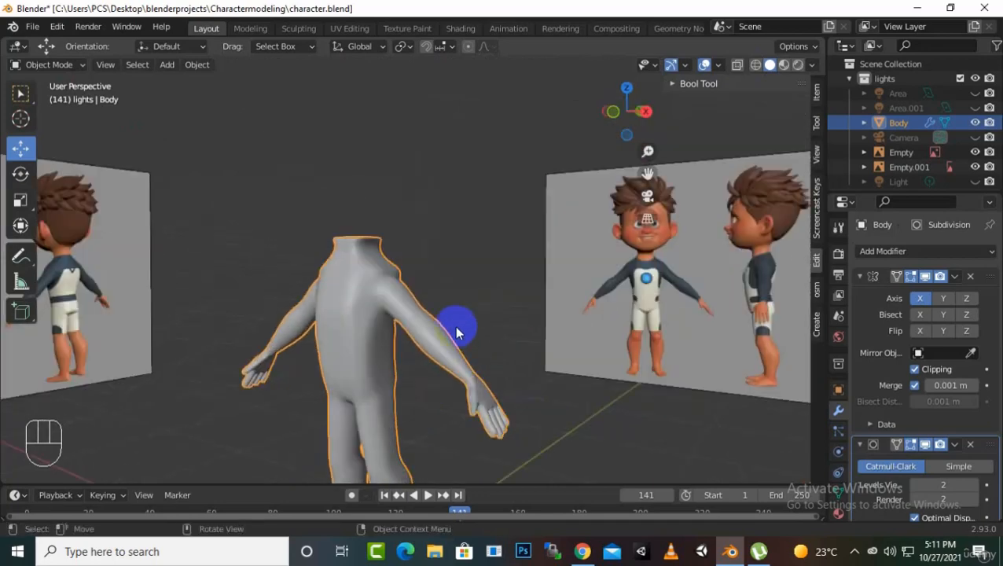
{"action": "scroll", "coordinate": [456, 328], "scroll_direction": "up", "scroll_amount": 4}
{"action": "middle_click_drag", "start_coordinate": [390, 315], "coordinate": [528, 329]}
{"action": "scroll", "coordinate": [441, 249], "scroll_direction": "down", "scroll_amount": 8}
{"action": "scroll", "coordinate": [511, 346], "scroll_direction": "up", "scroll_amount": 5}
{"action": "middle_click_drag", "start_coordinate": [493, 365], "coordinate": [536, 346]}
{"action": "scroll", "coordinate": [540, 348], "scroll_direction": "down", "scroll_amount": 3}
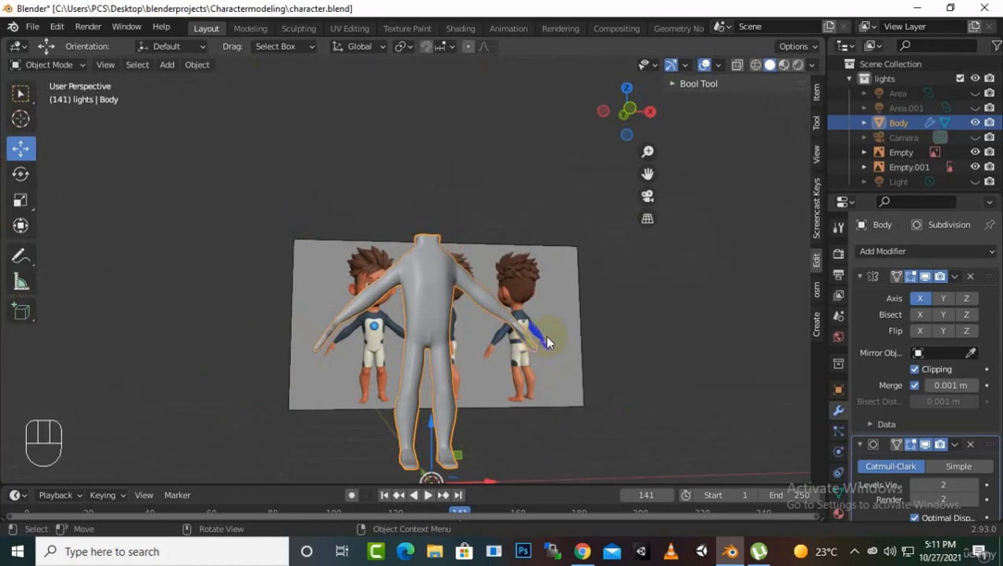